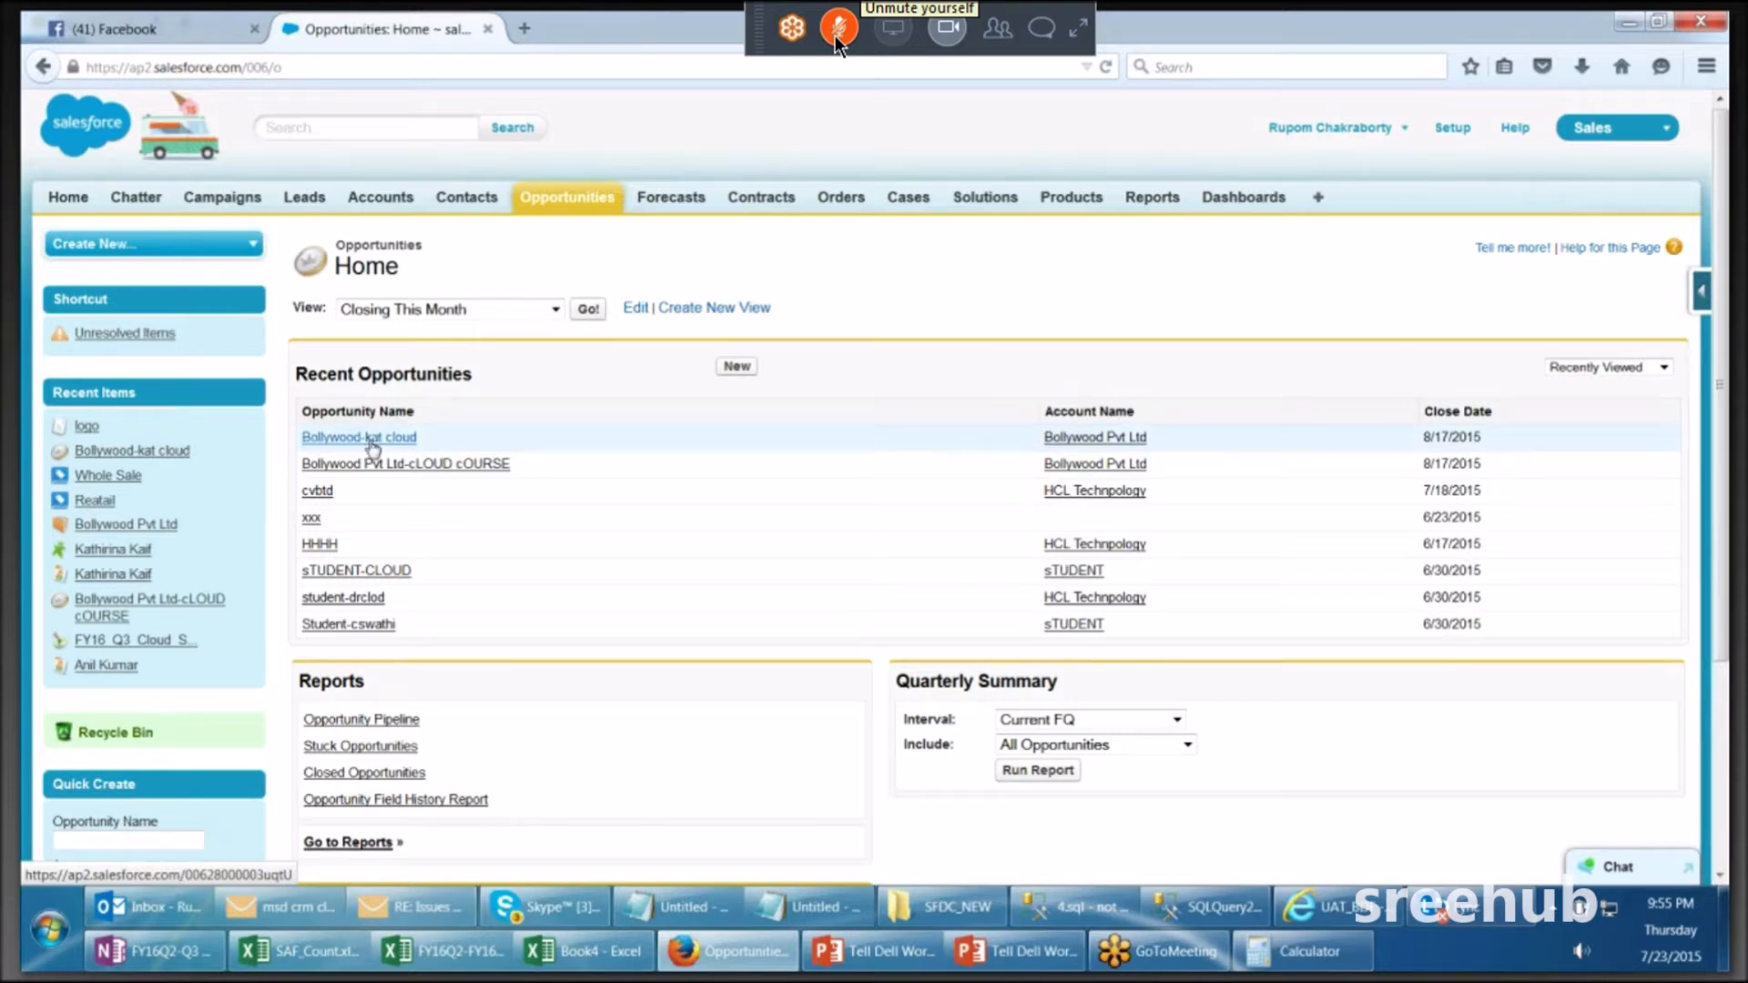
# Step: Open the Bollywood-kat cloud opportunity and review its details, products and related lists
pyautogui.click(369, 438)
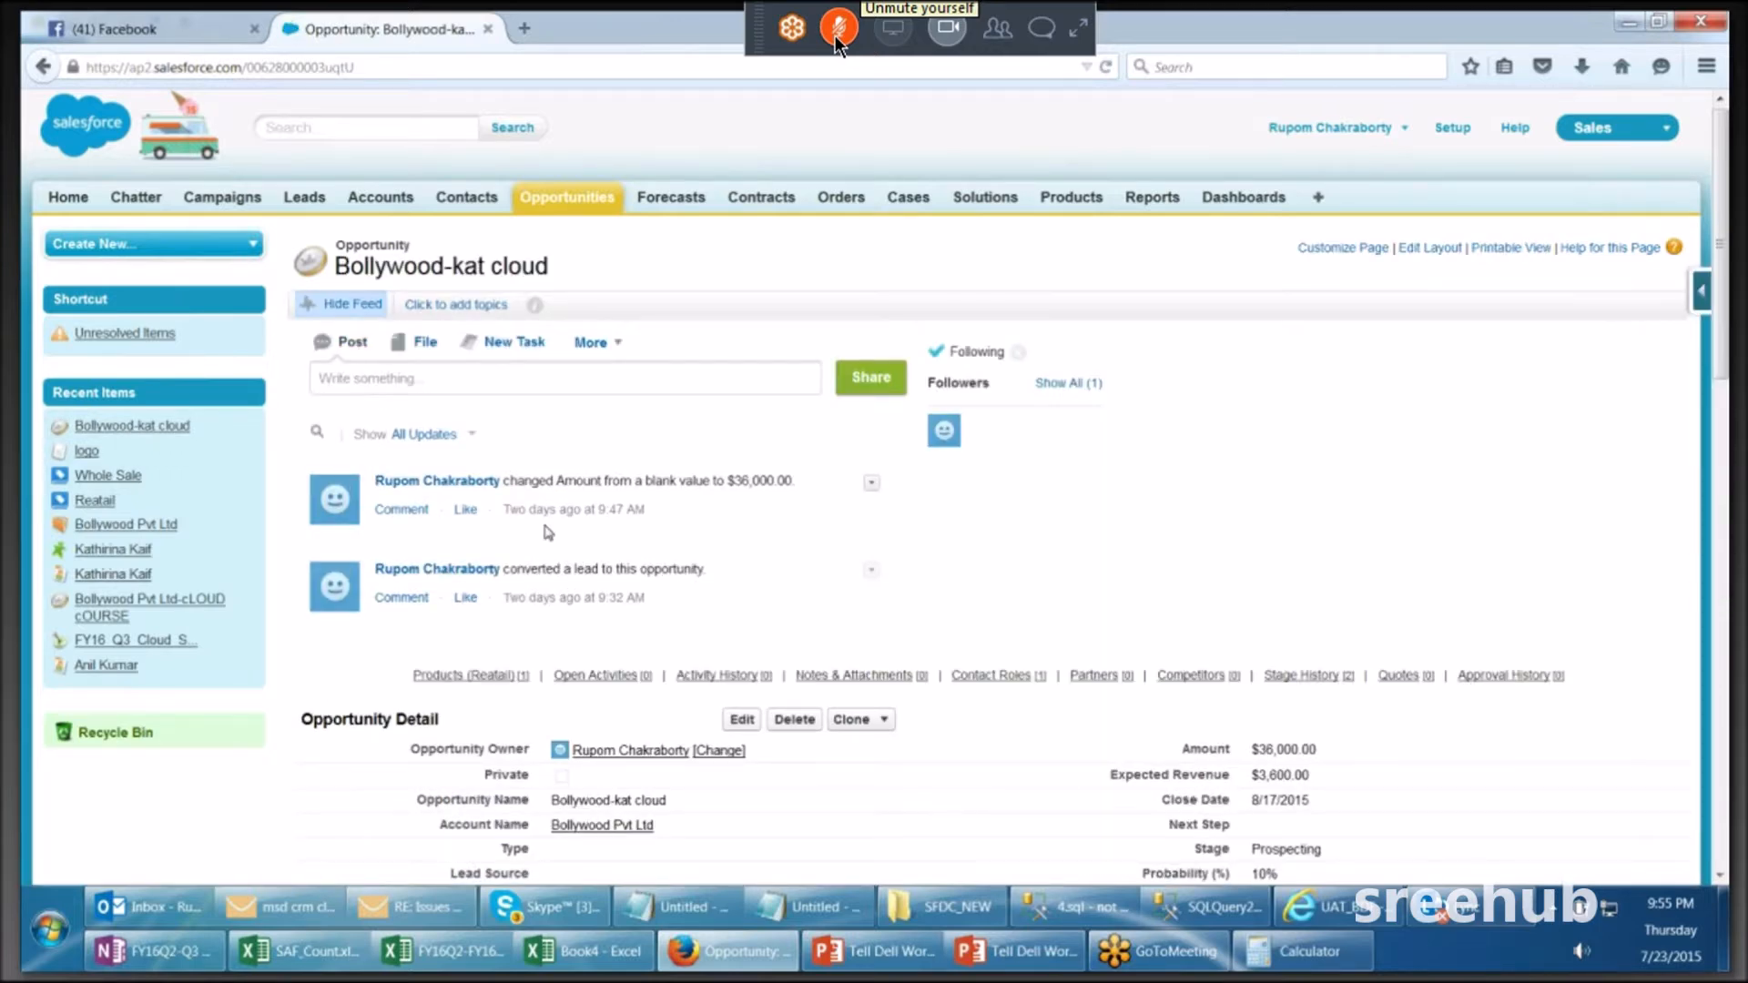
pyautogui.scroll(-5, 547, 531)
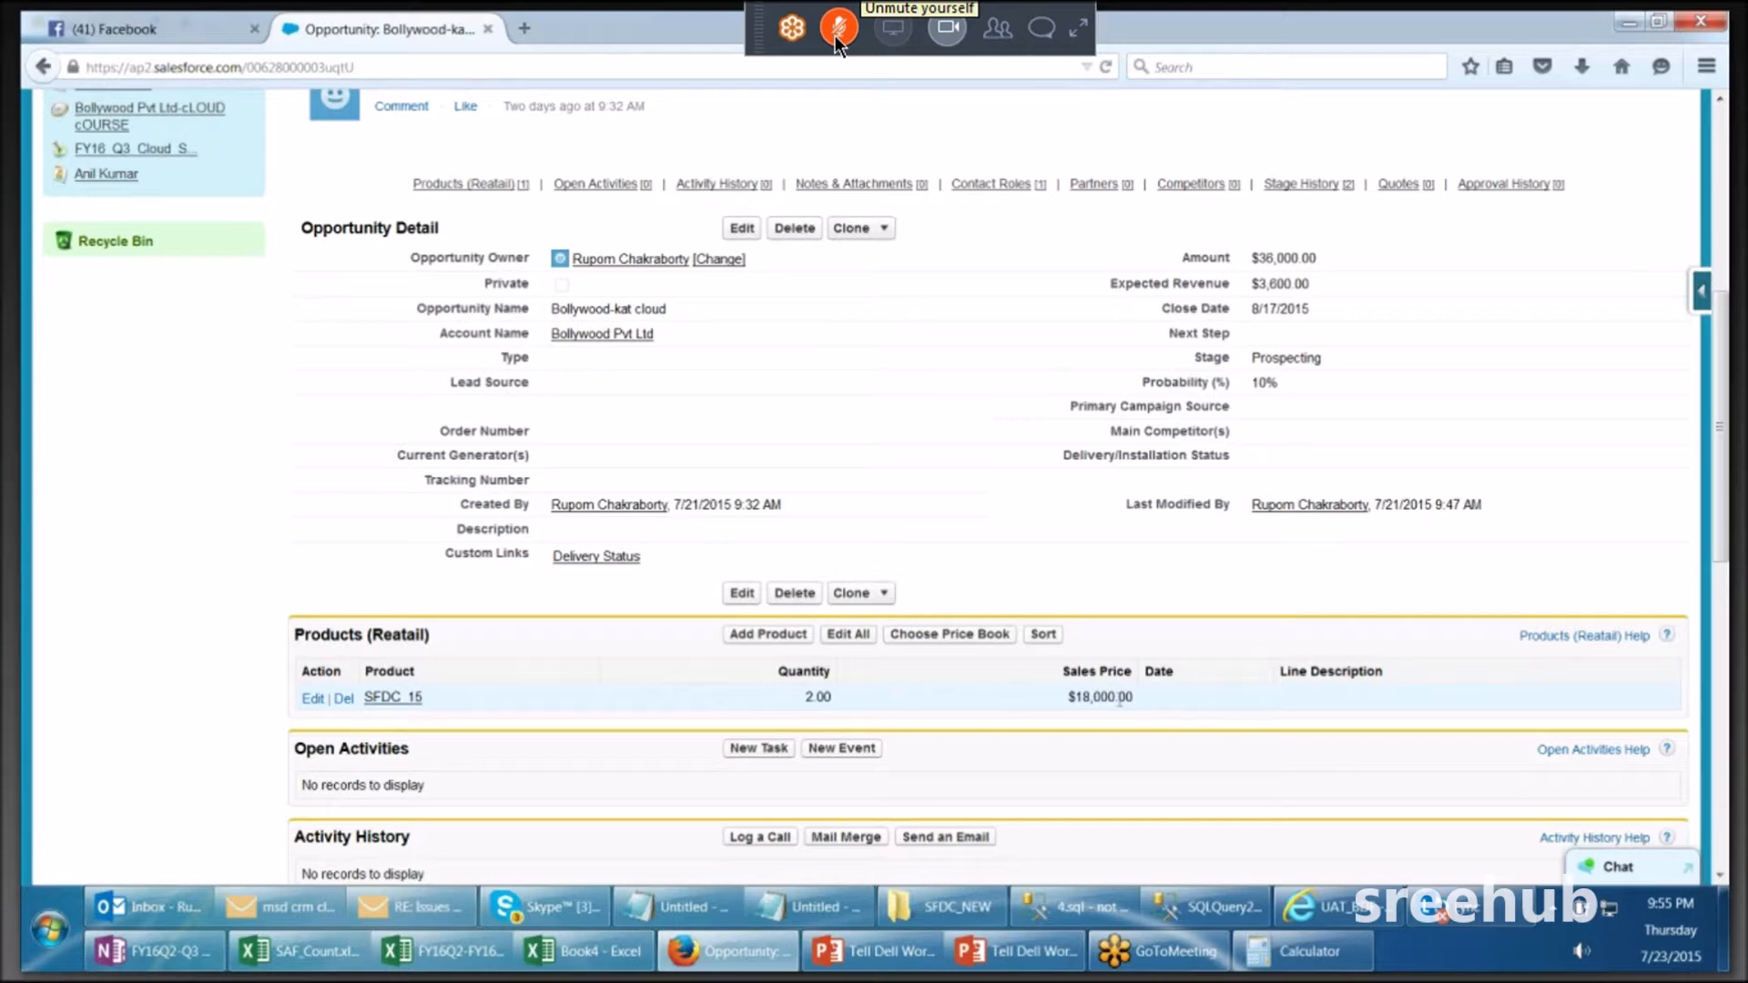
pyautogui.scroll(-2, 1119, 701)
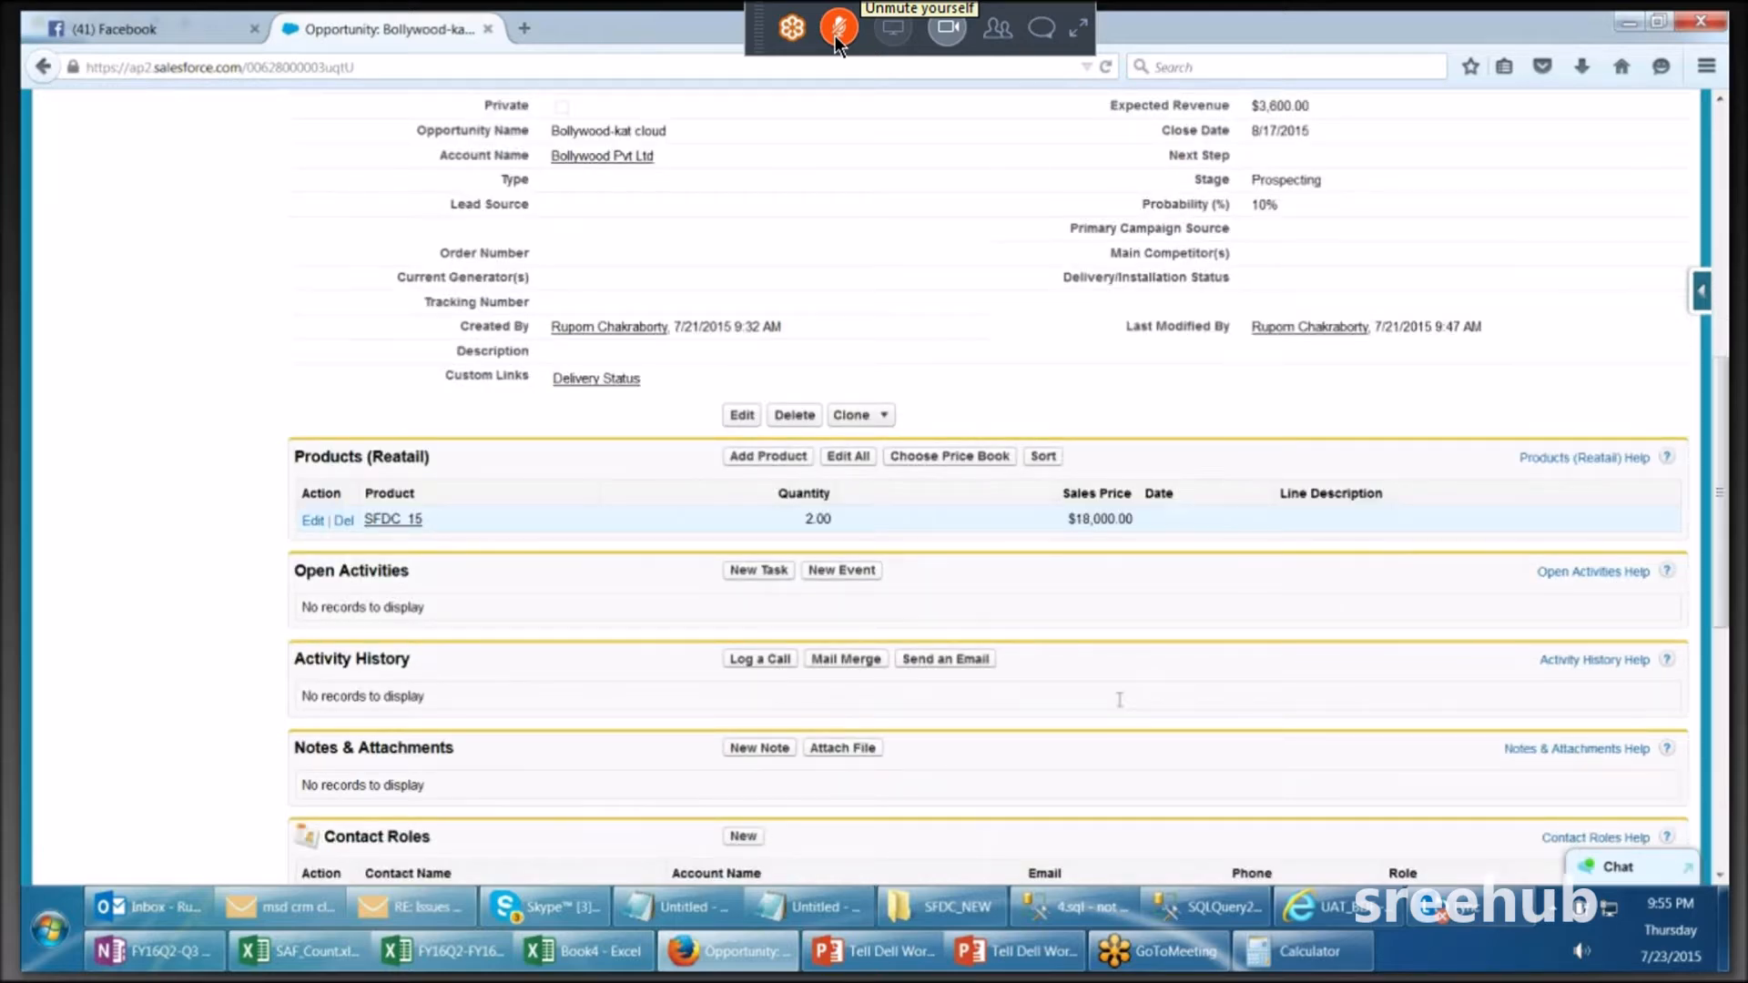
pyautogui.scroll(-3, 1120, 699)
pyautogui.scroll(5, 1126, 699)
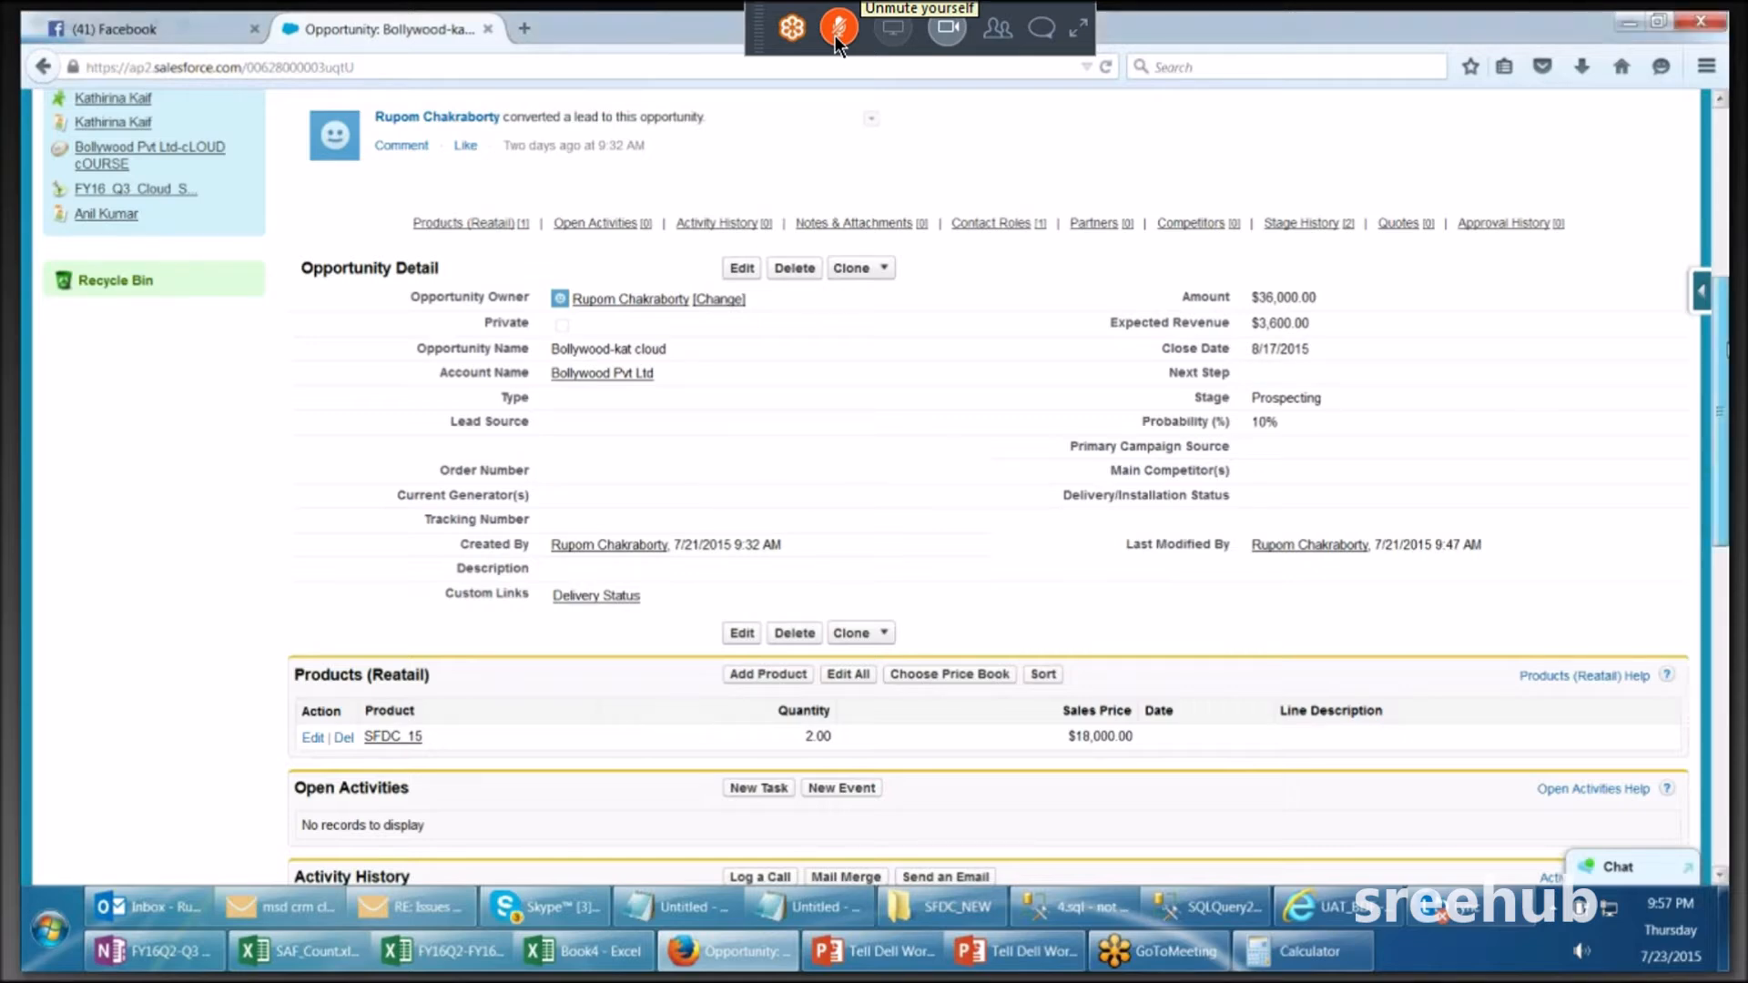
pyautogui.moveTo(1726, 350); pyautogui.dragTo(1725, 327)
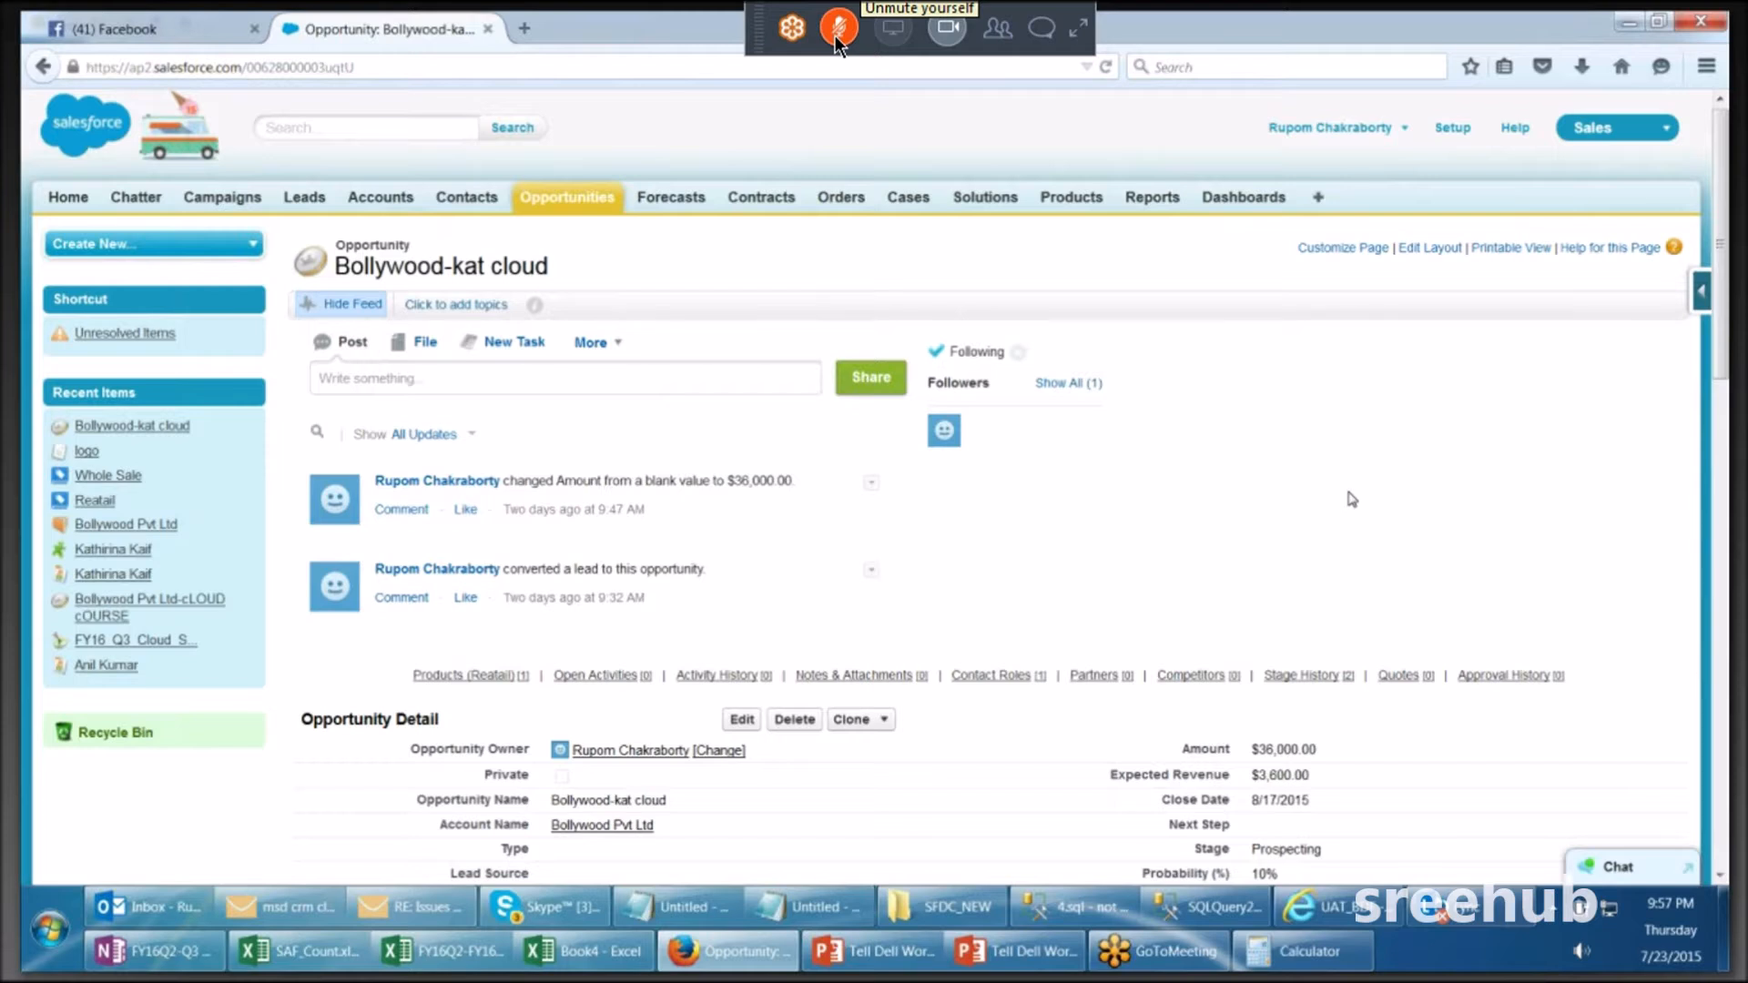
# Step: Go to Setup and open the Quote Settings page from the Quotes customization options
pyautogui.click(1452, 132)
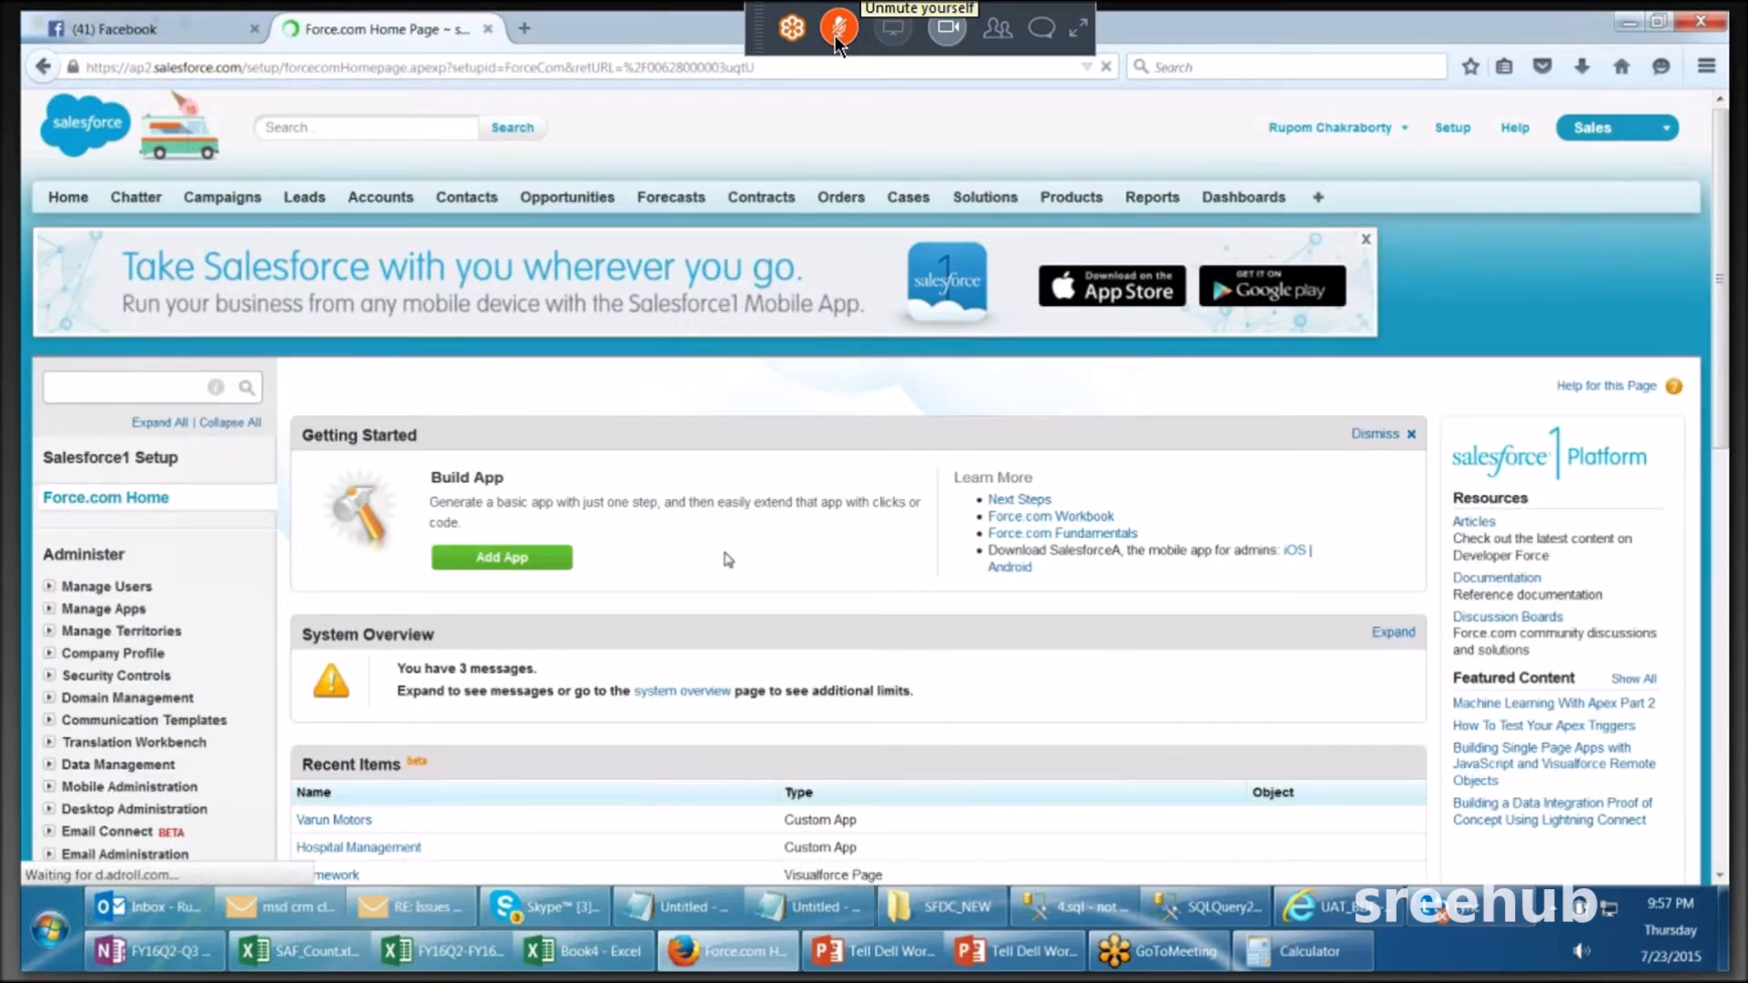
pyautogui.scroll(-3, 408, 550)
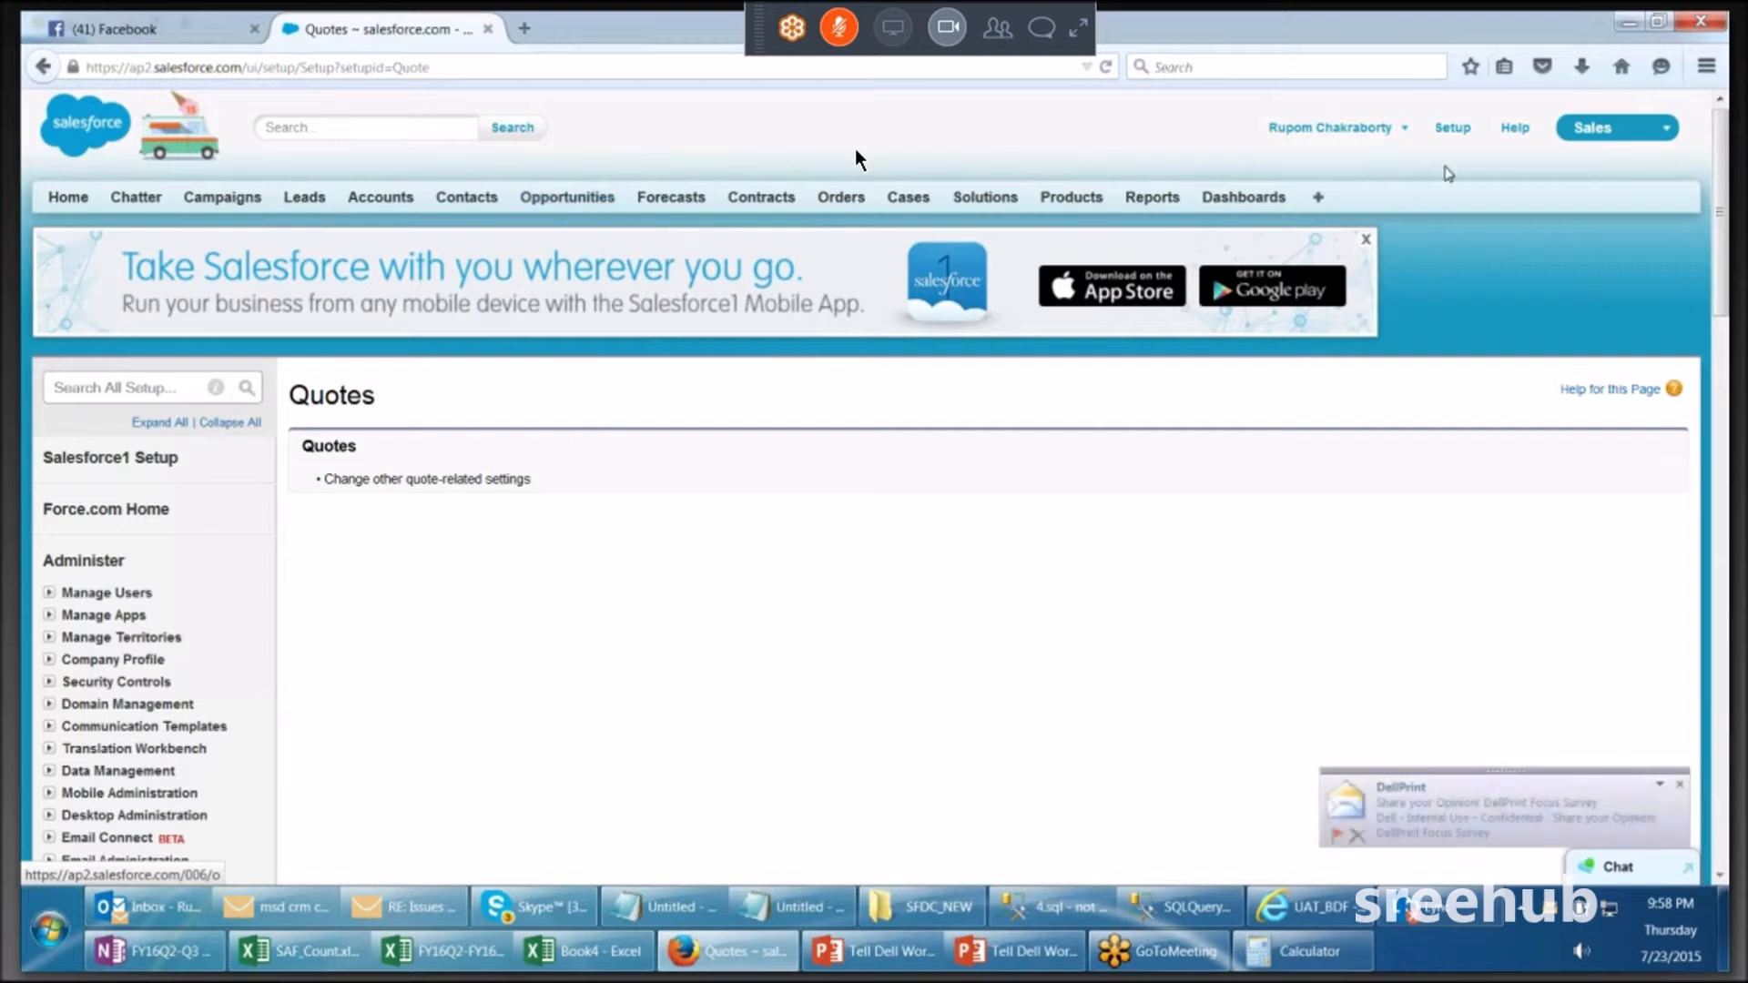
pyautogui.click(1455, 128)
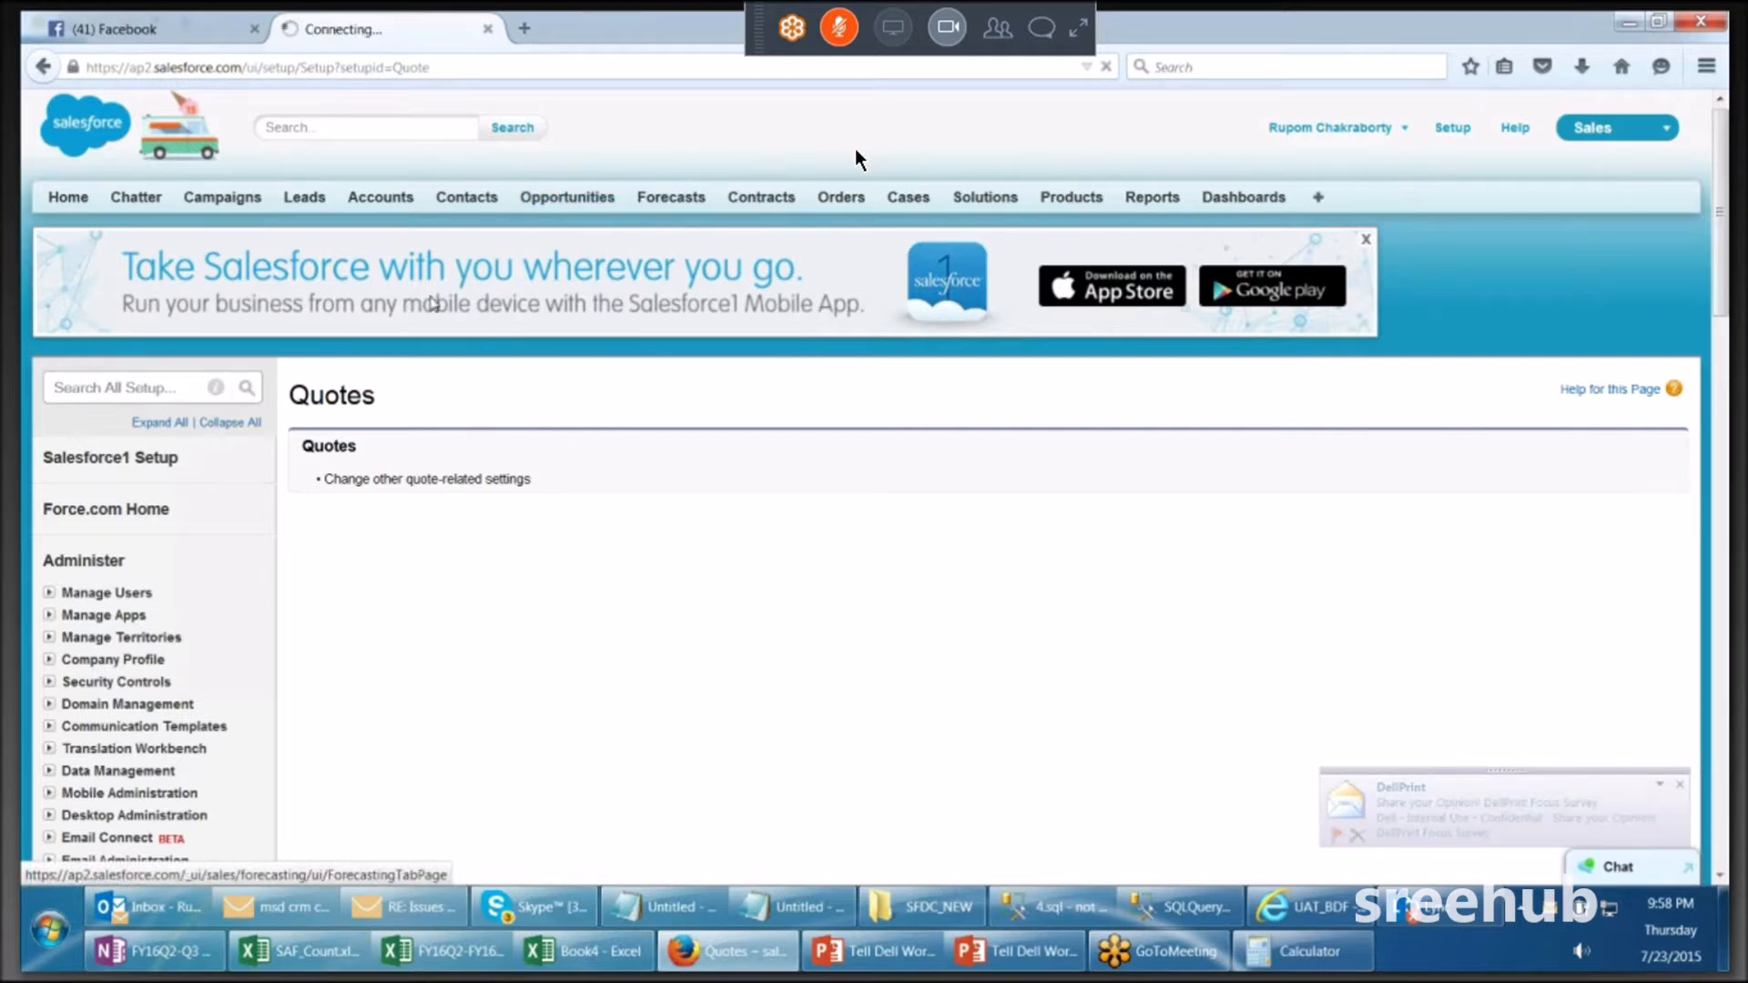
pyautogui.scroll(-2, 856, 151)
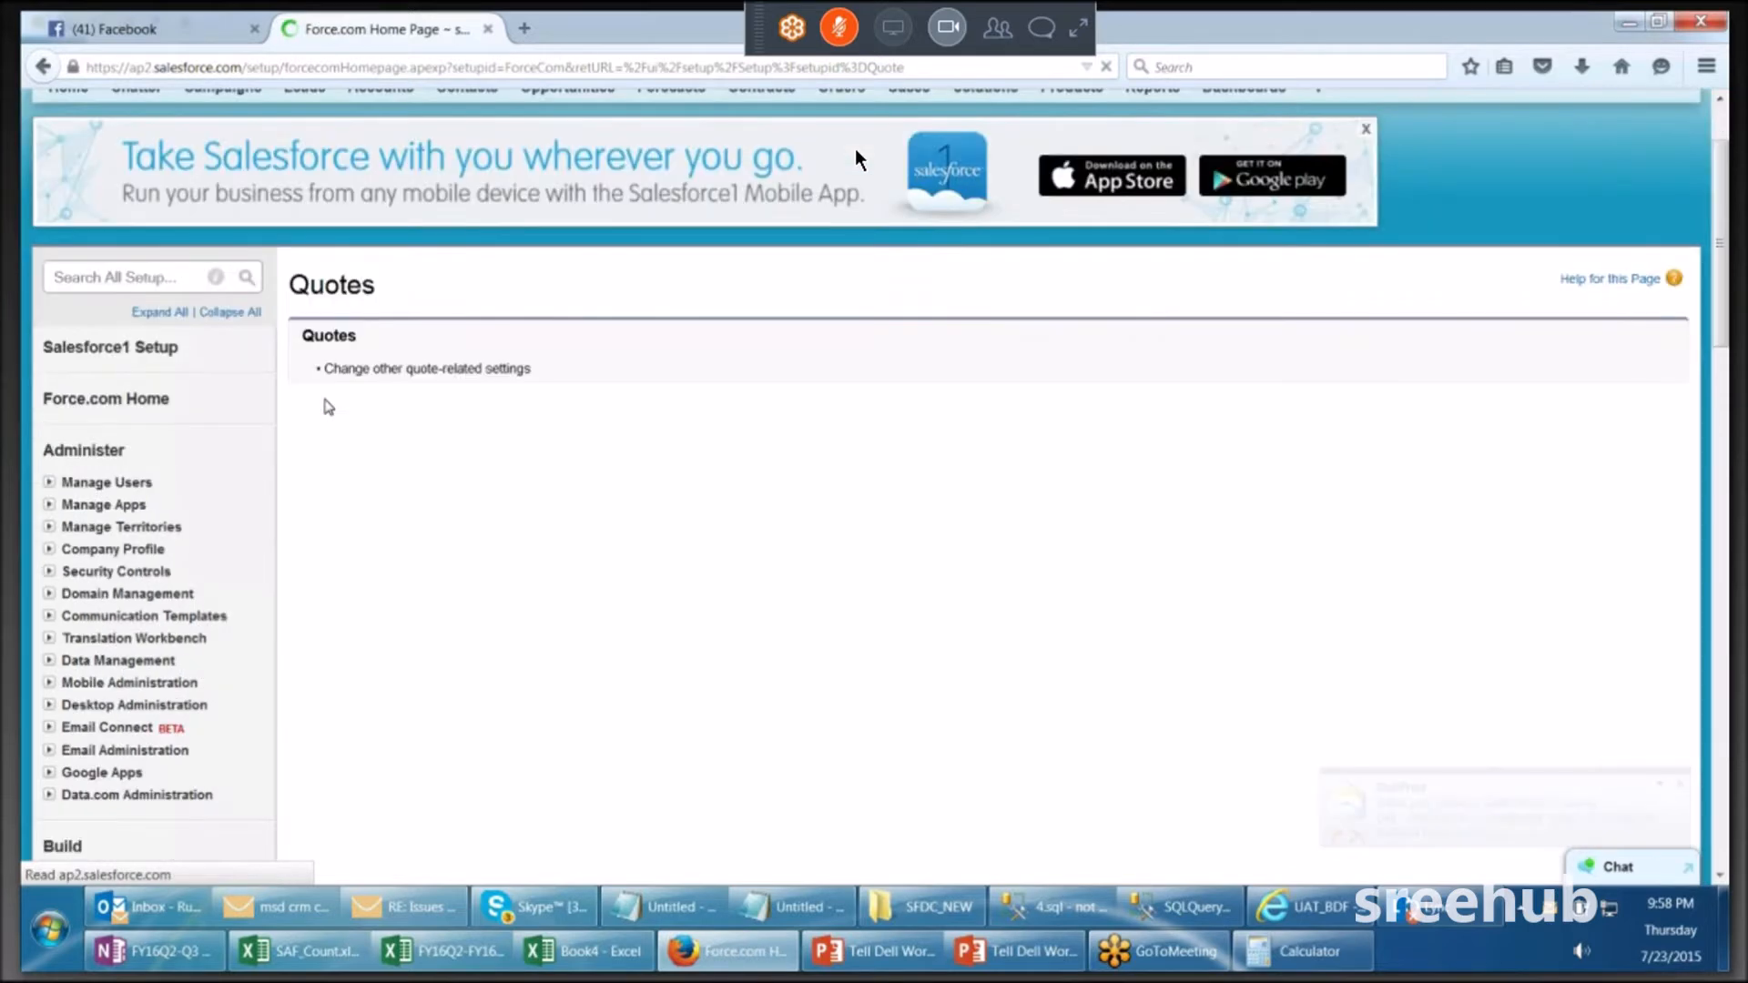
pyautogui.scroll(-3, 855, 155)
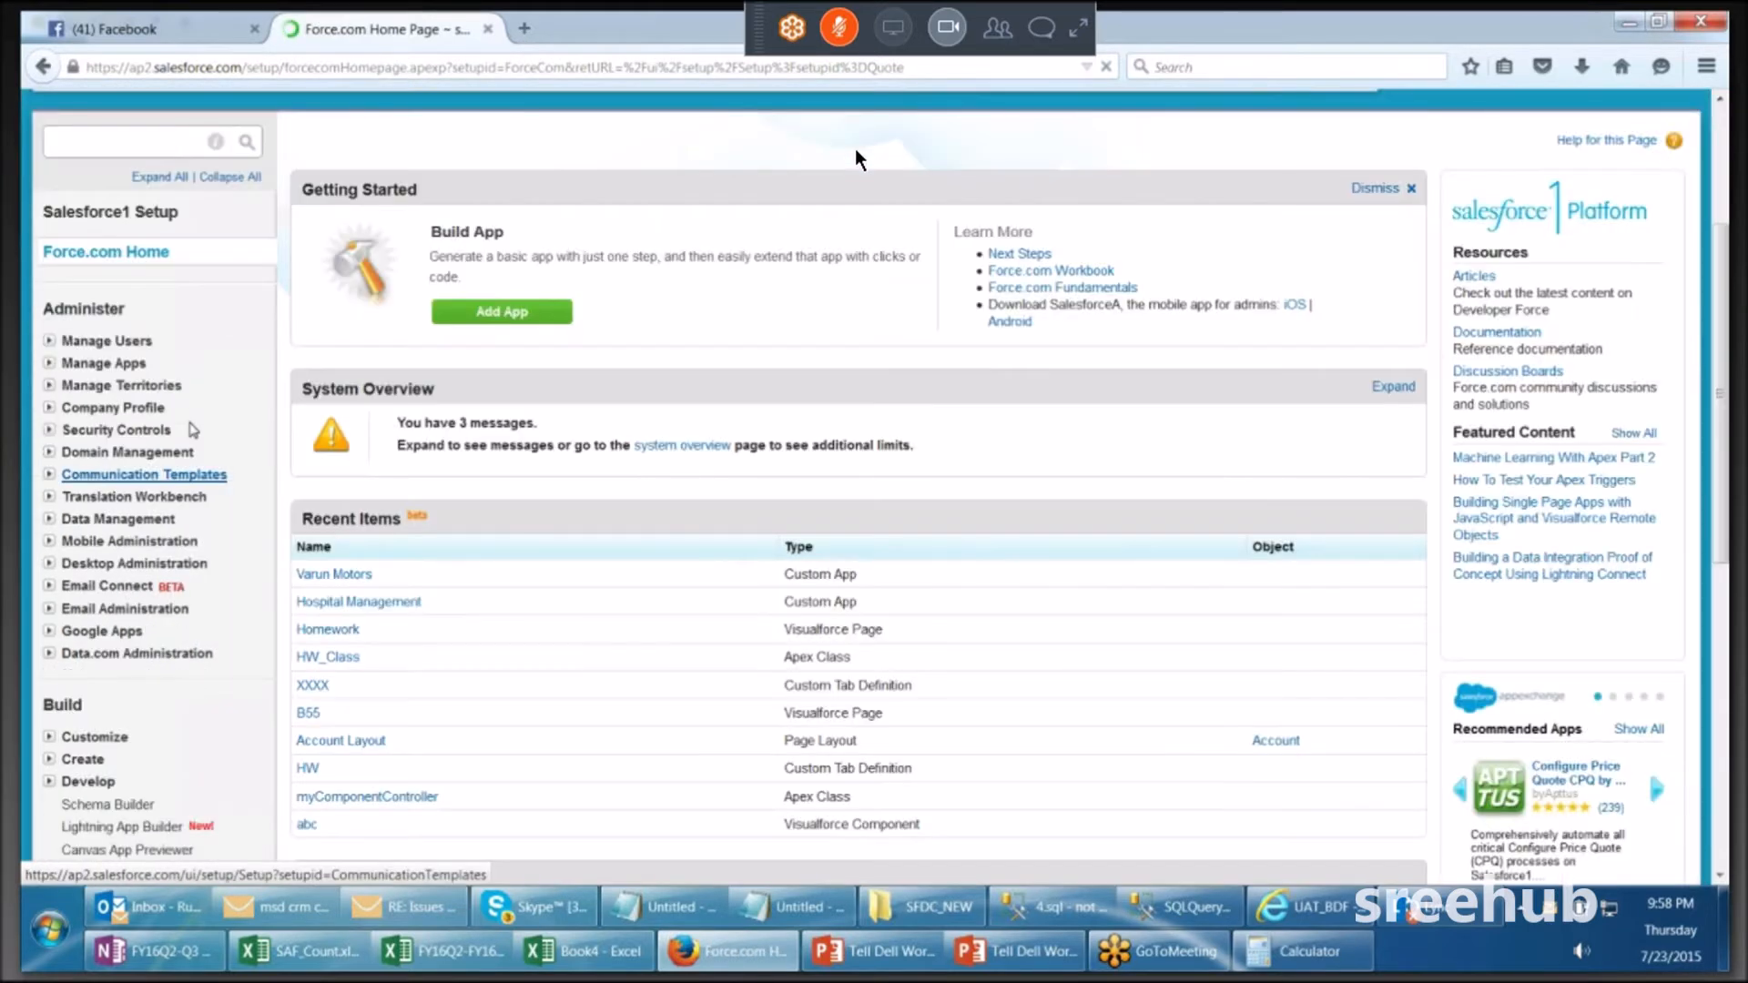
pyautogui.scroll(-3, 854, 151)
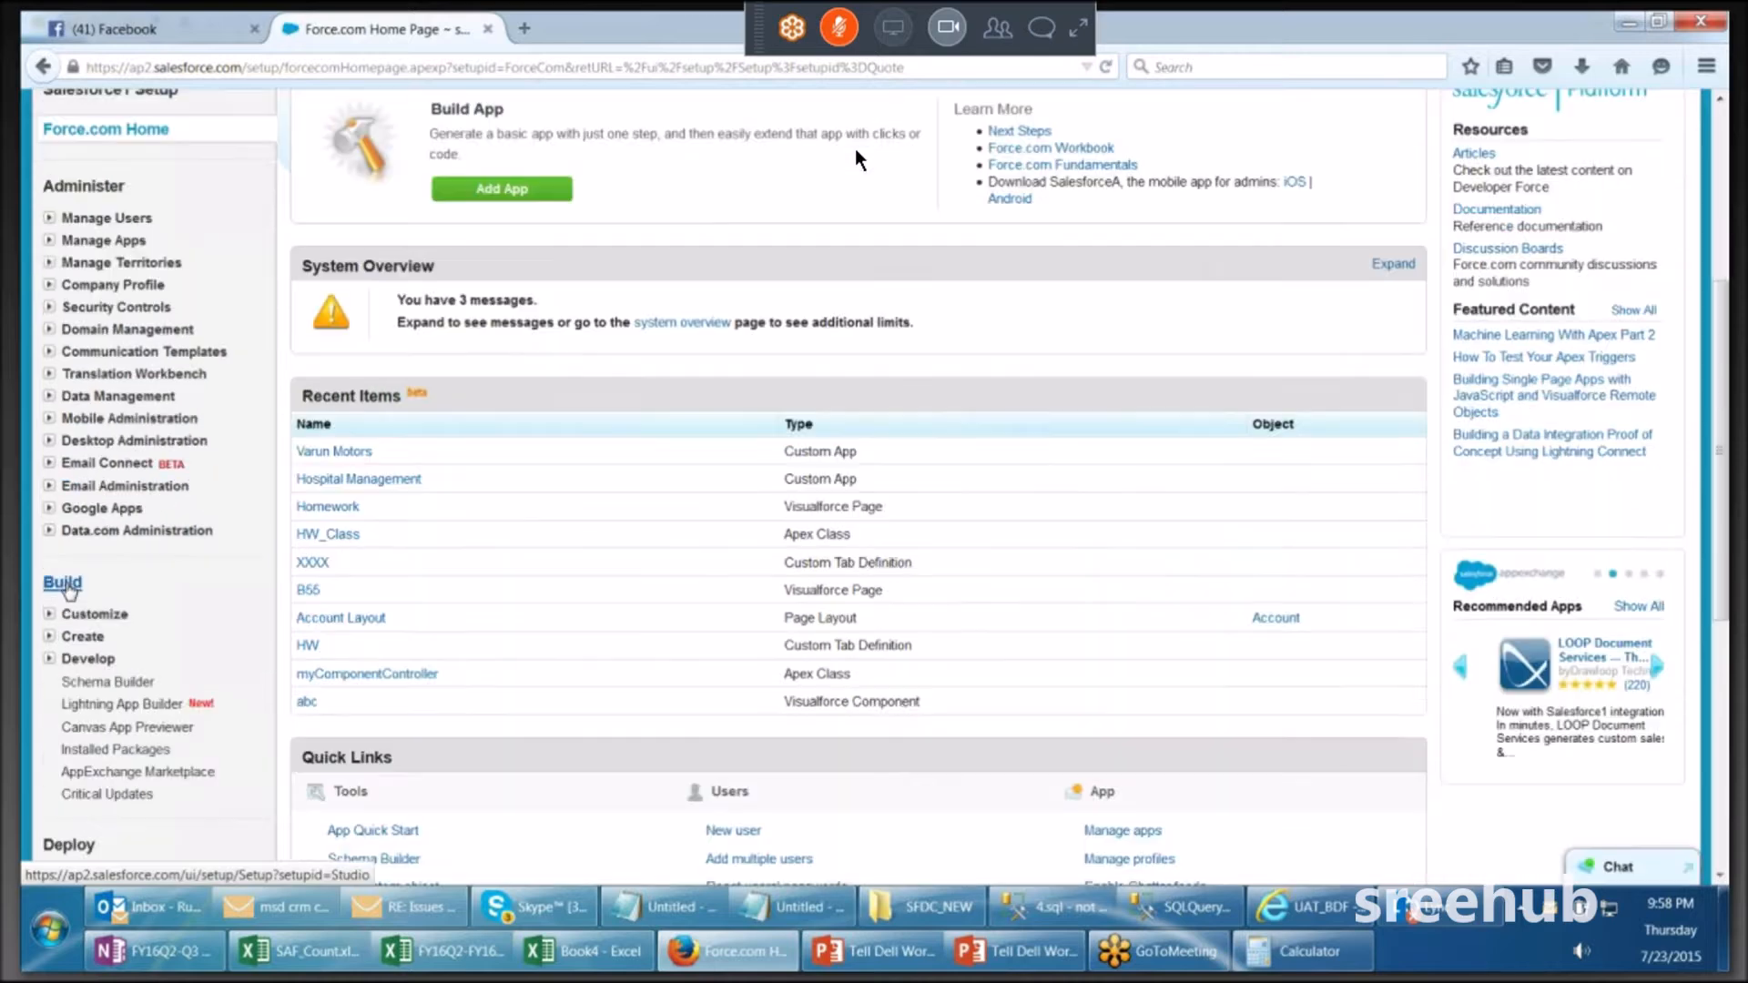
pyautogui.click(107, 614)
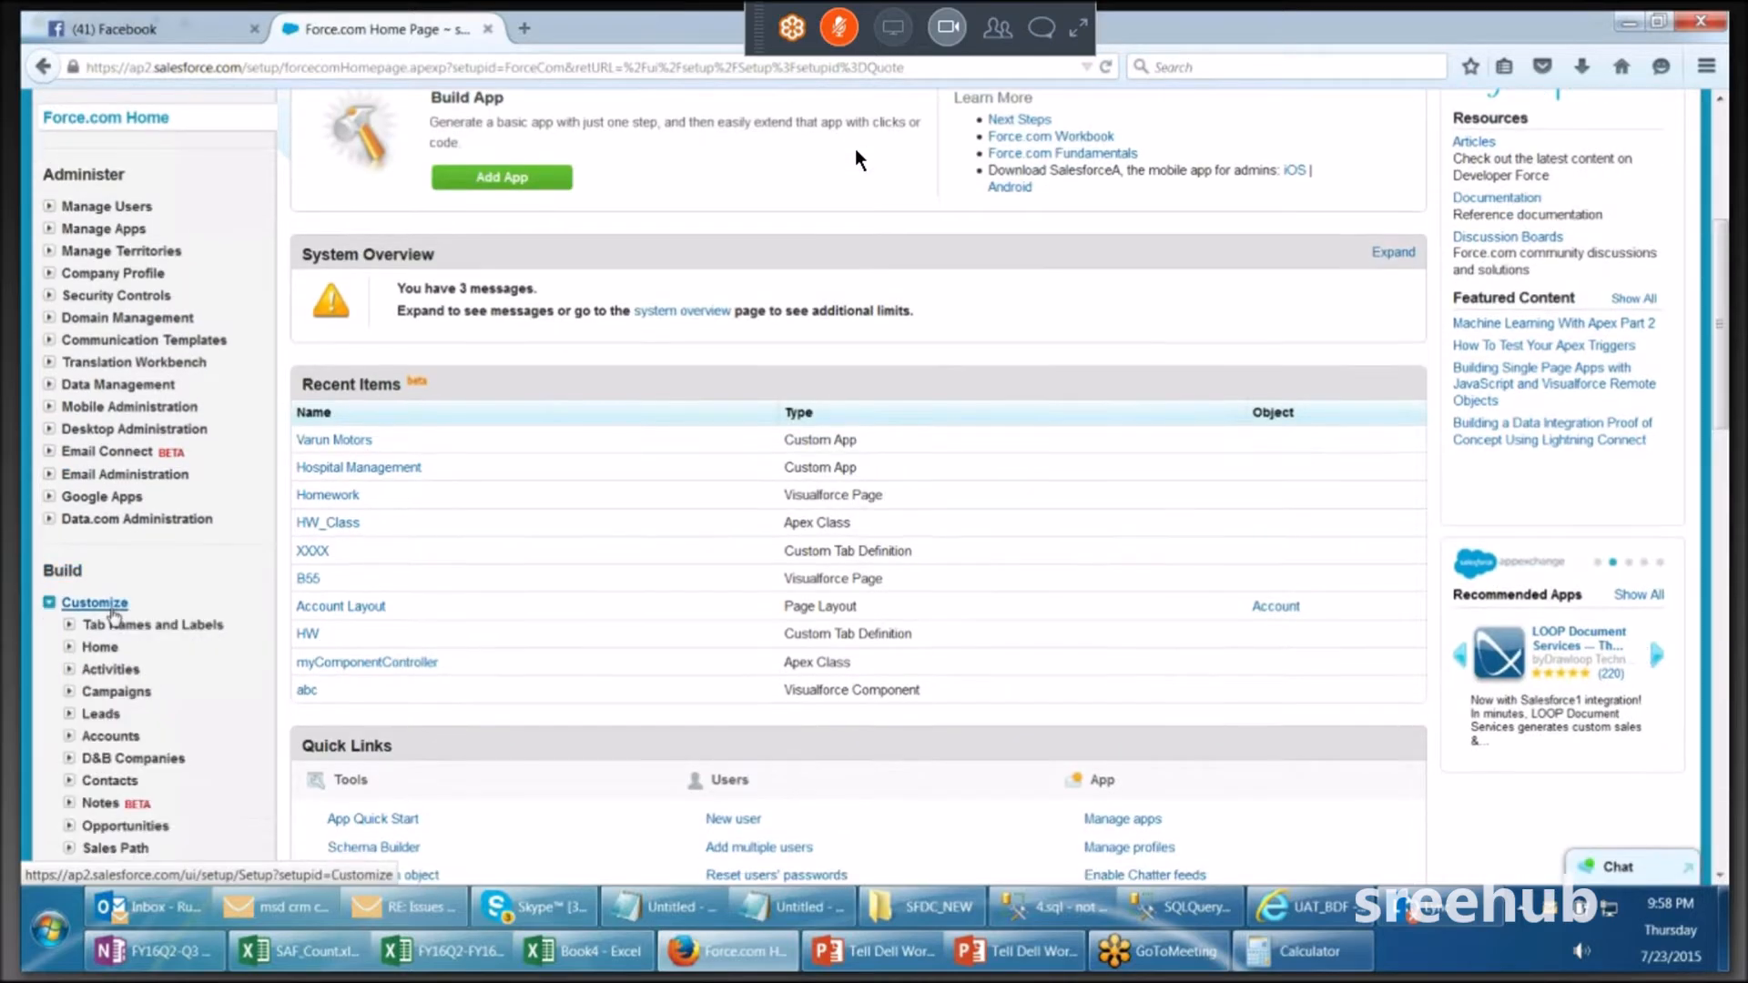
pyautogui.scroll(-5, 114, 616)
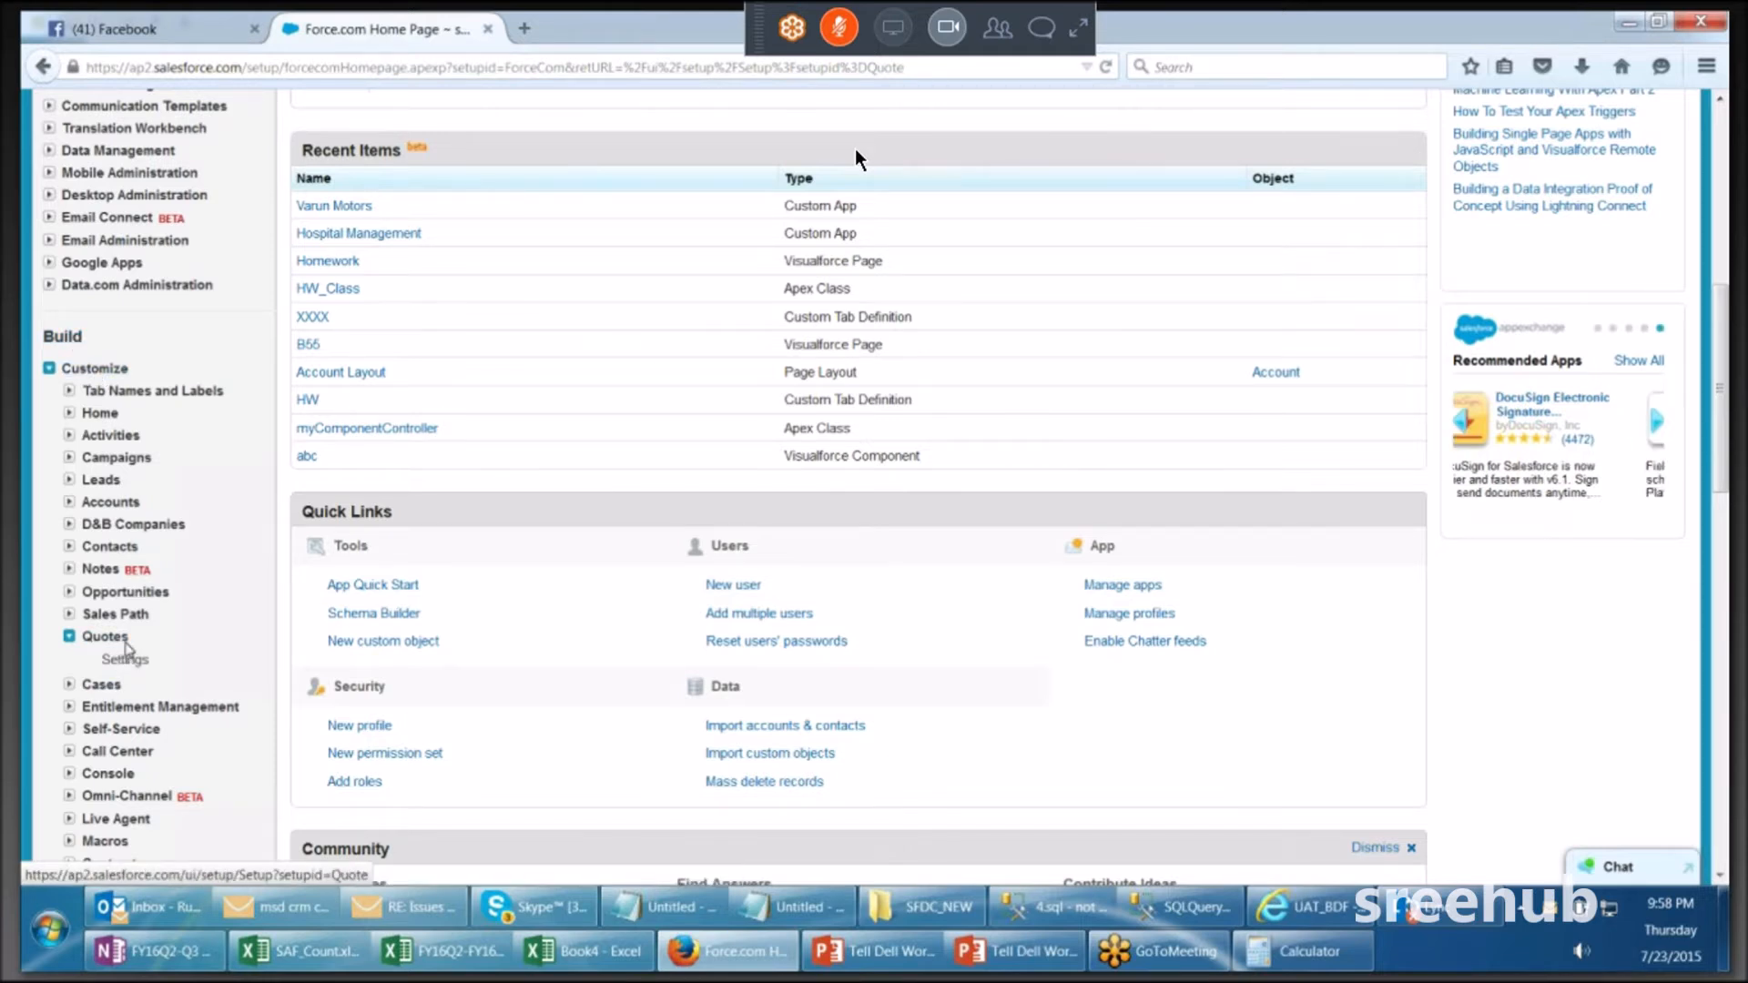
pyautogui.click(129, 661)
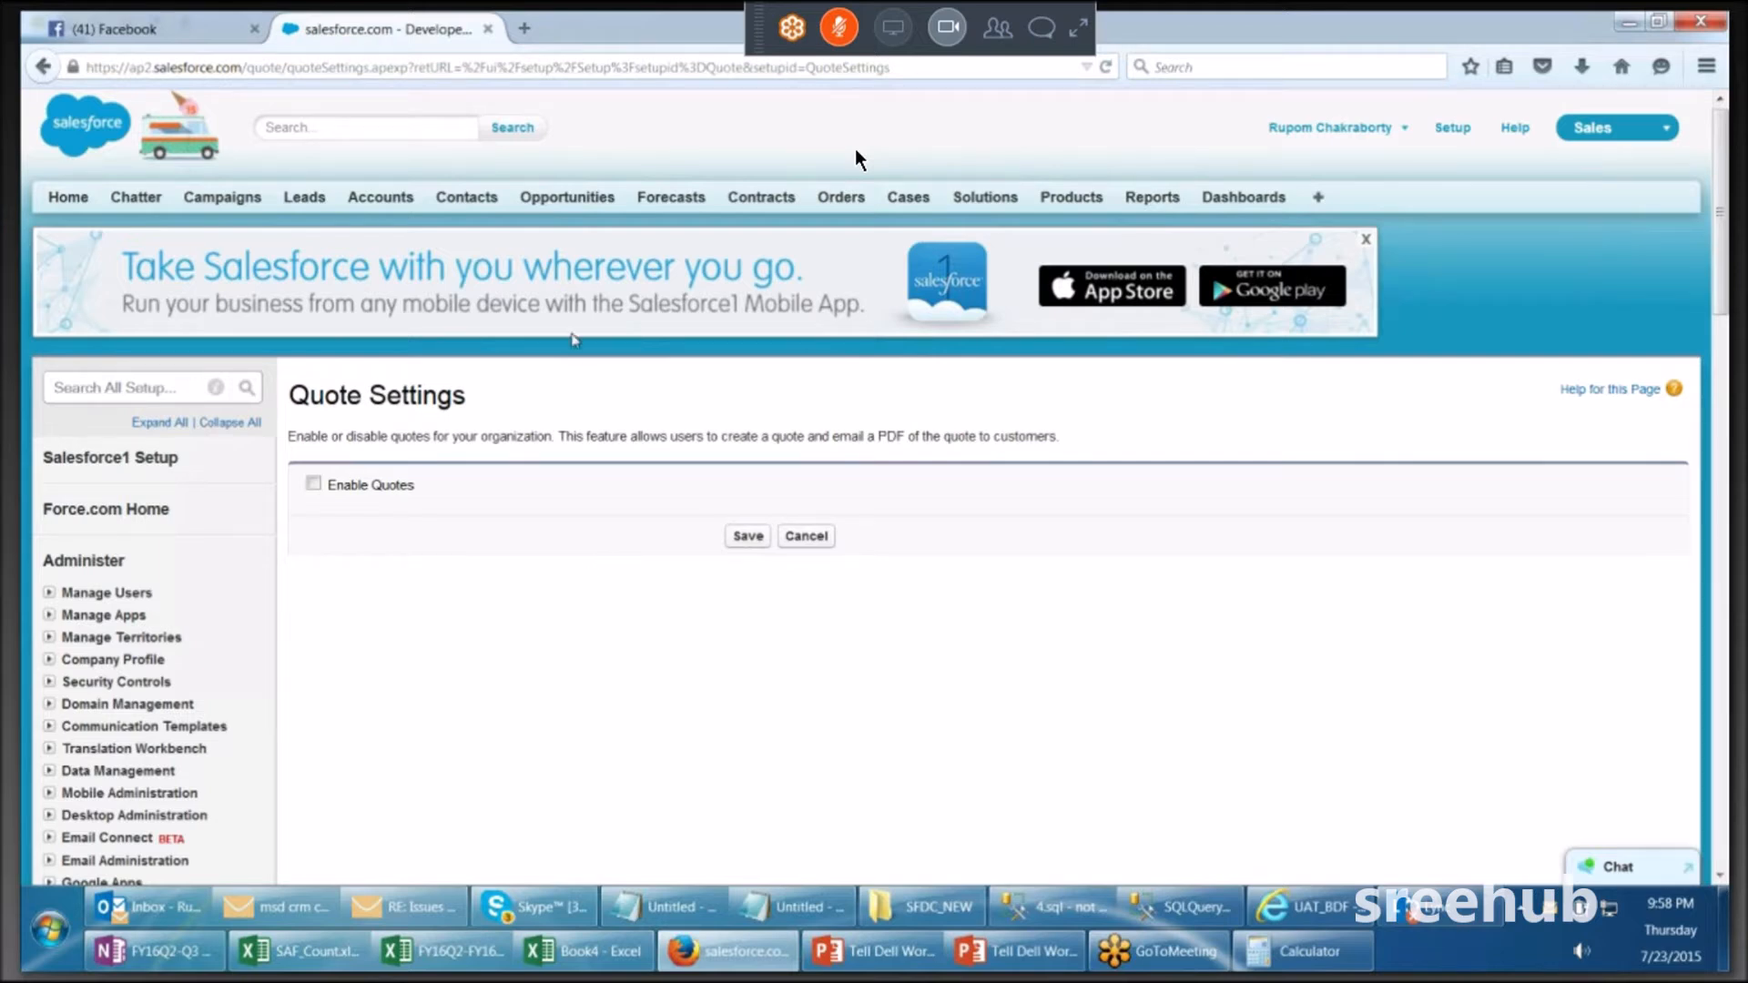
# Step: Open the Opportunities home in a separate browser tab and display the Bollywood-kat cloud record there
pyautogui.rightClick(582, 202)
pyautogui.click(632, 212)
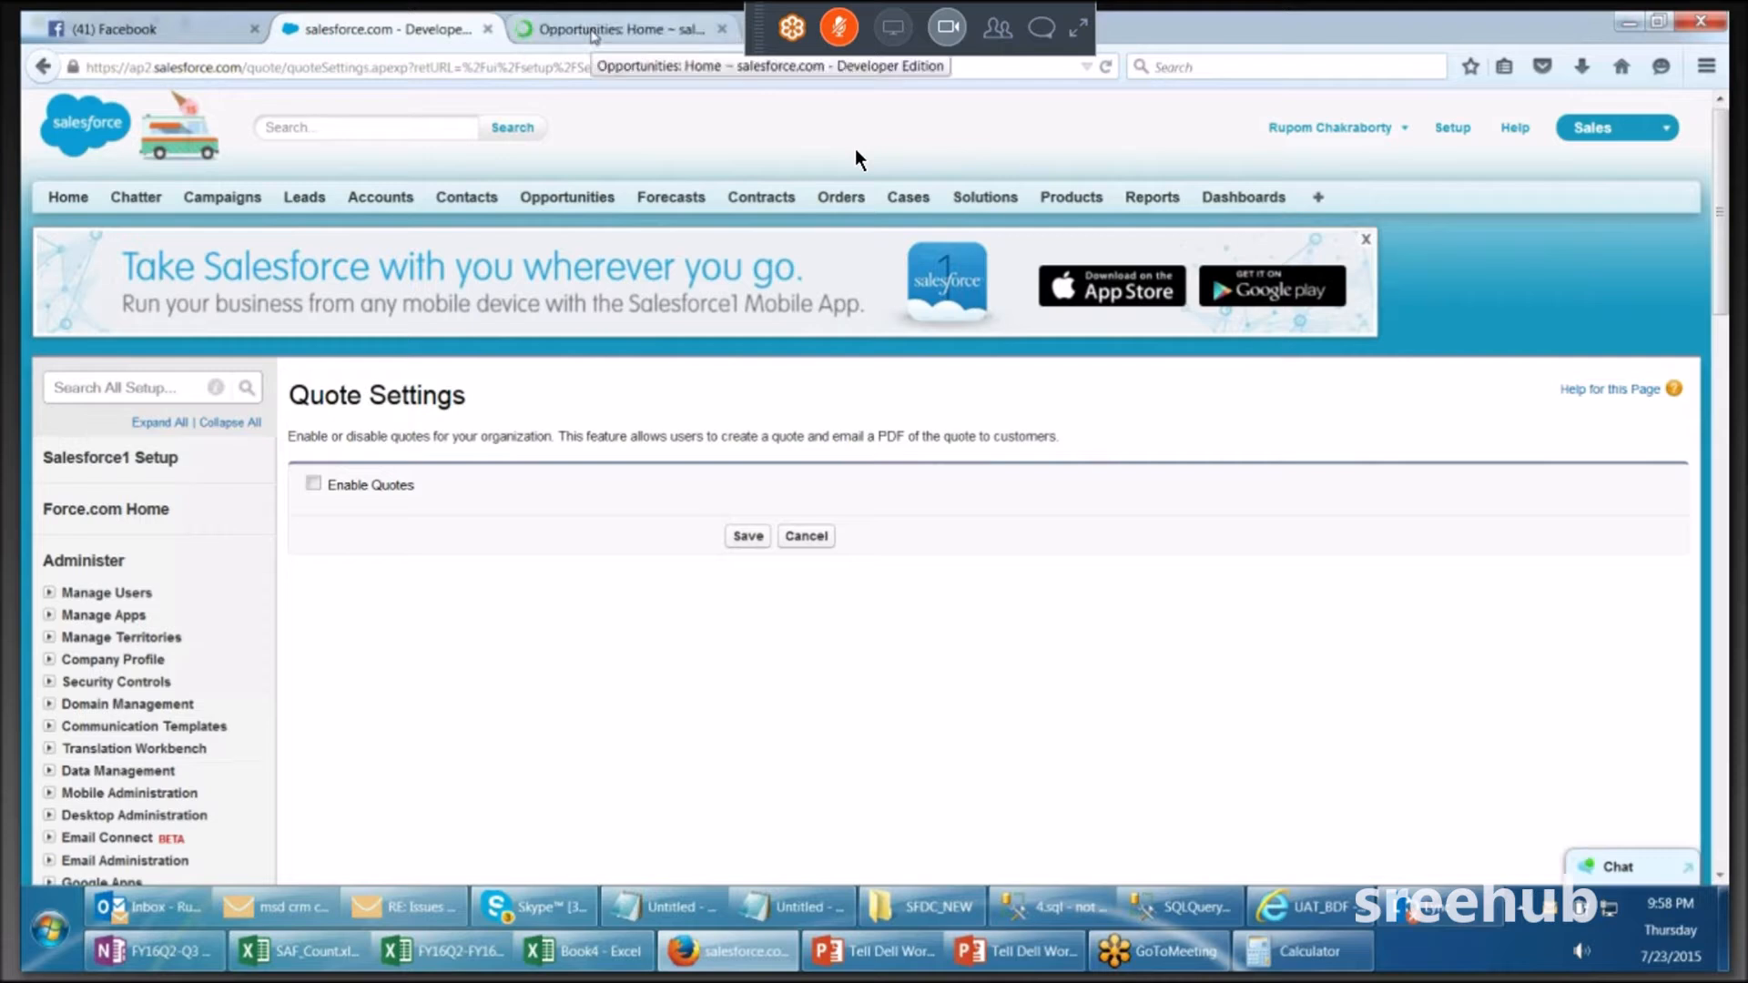
pyautogui.click(593, 30)
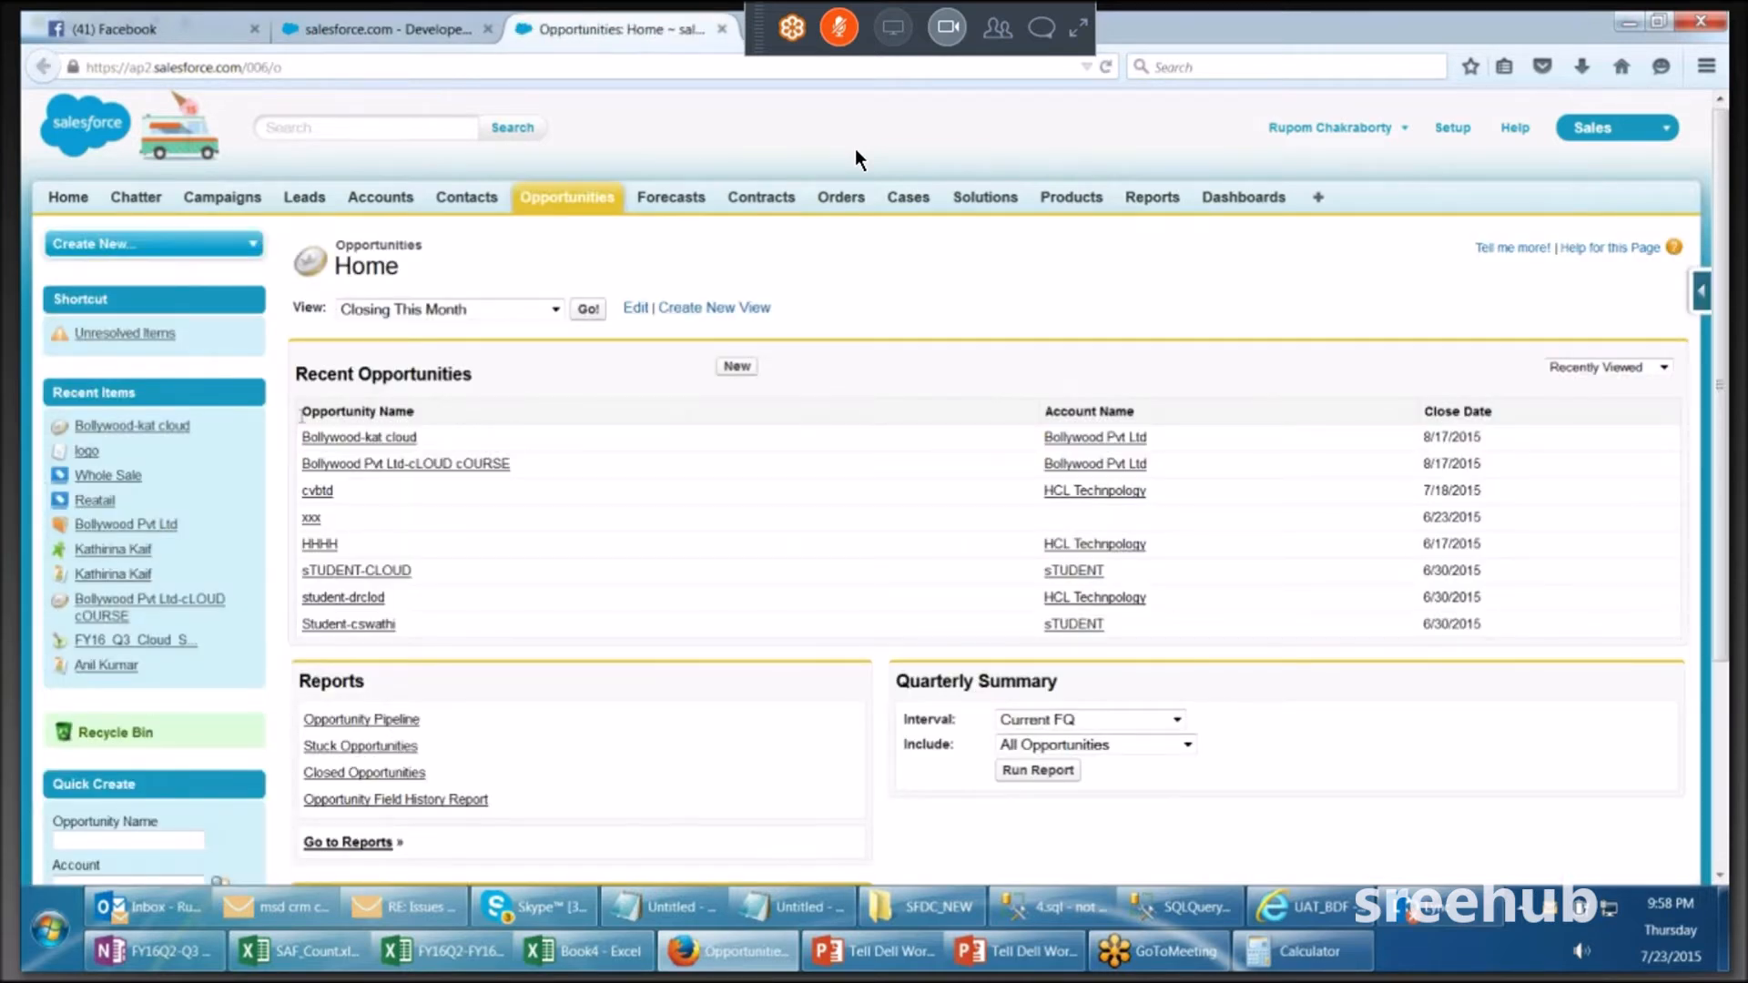
pyautogui.click(350, 439)
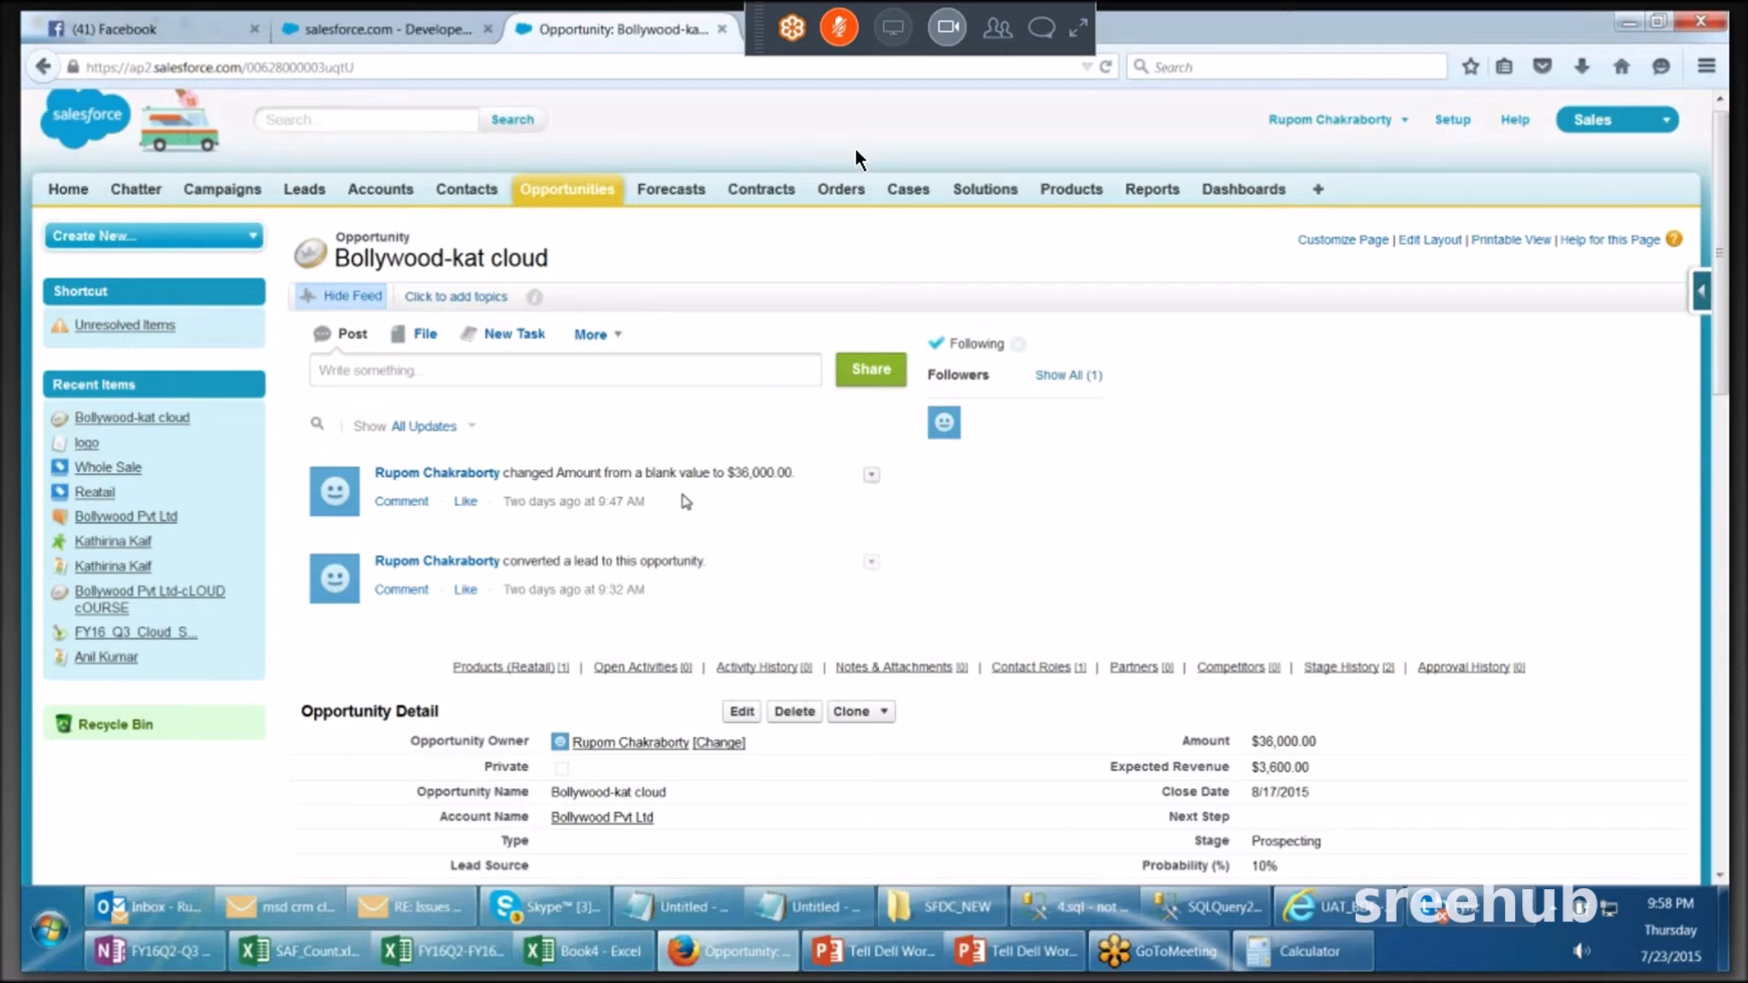
# Step: Examine the related lists of the Bollywood-kat cloud opportunity to check whether a Quotes section is included
pyautogui.scroll(-15, 855, 149)
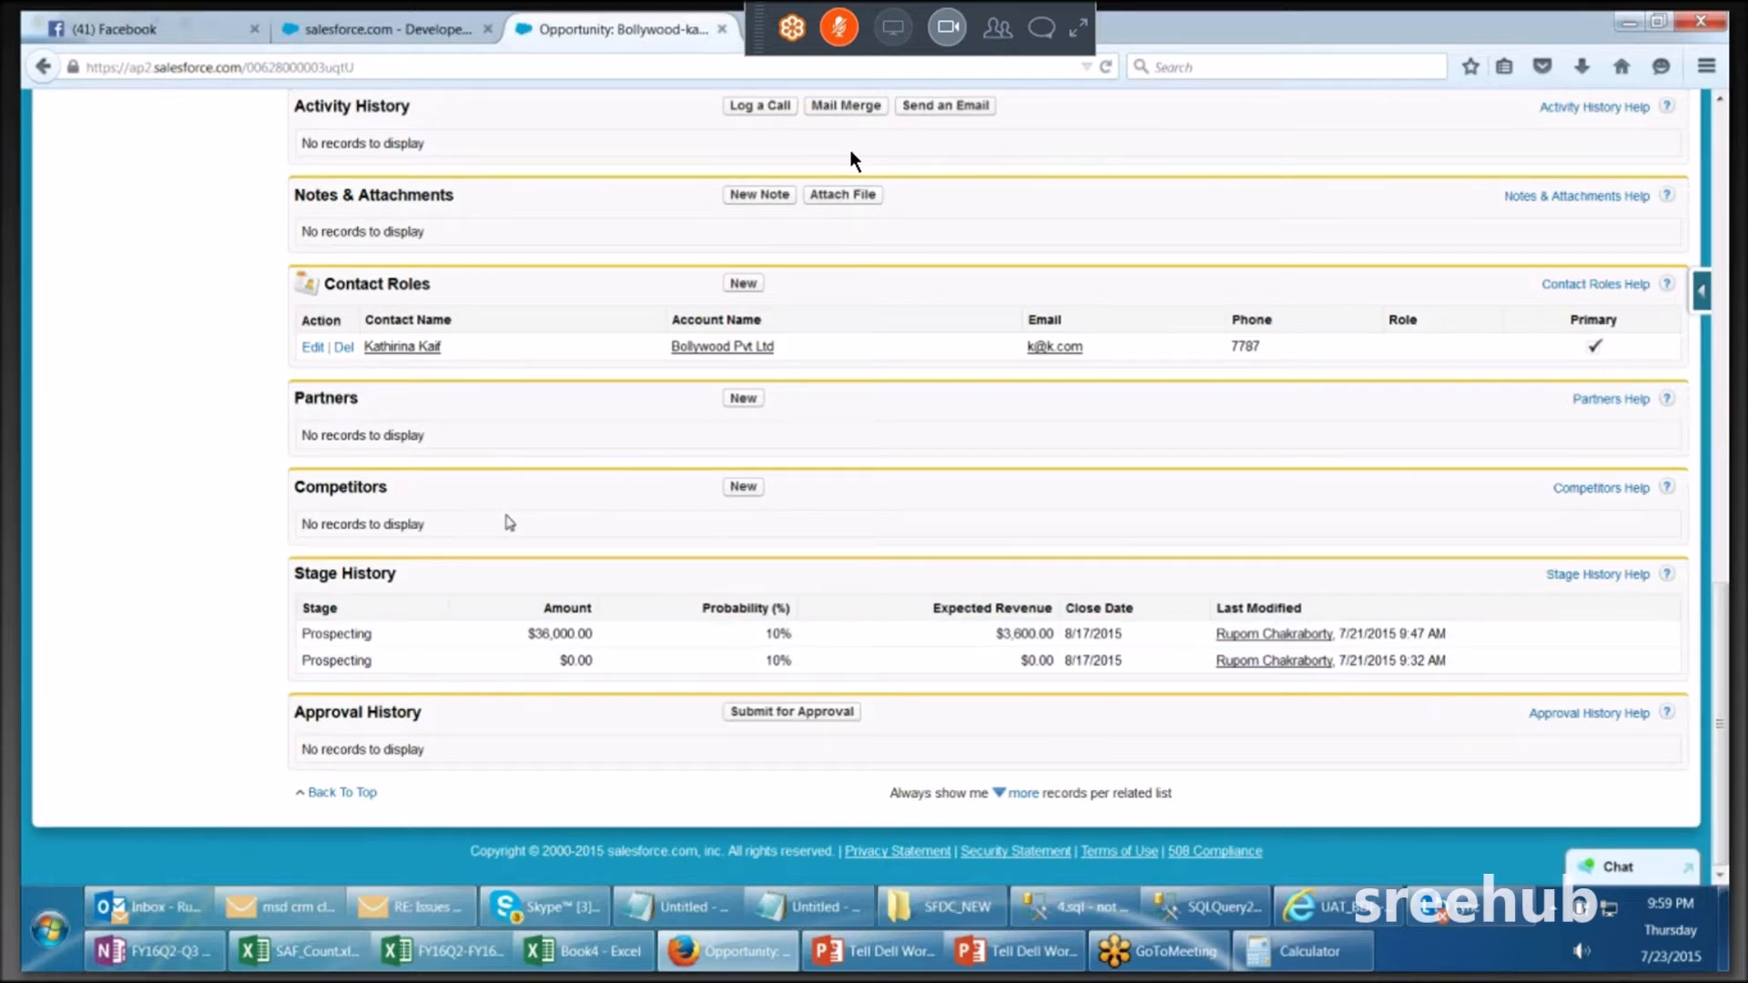
pyautogui.scroll(1, 510, 522)
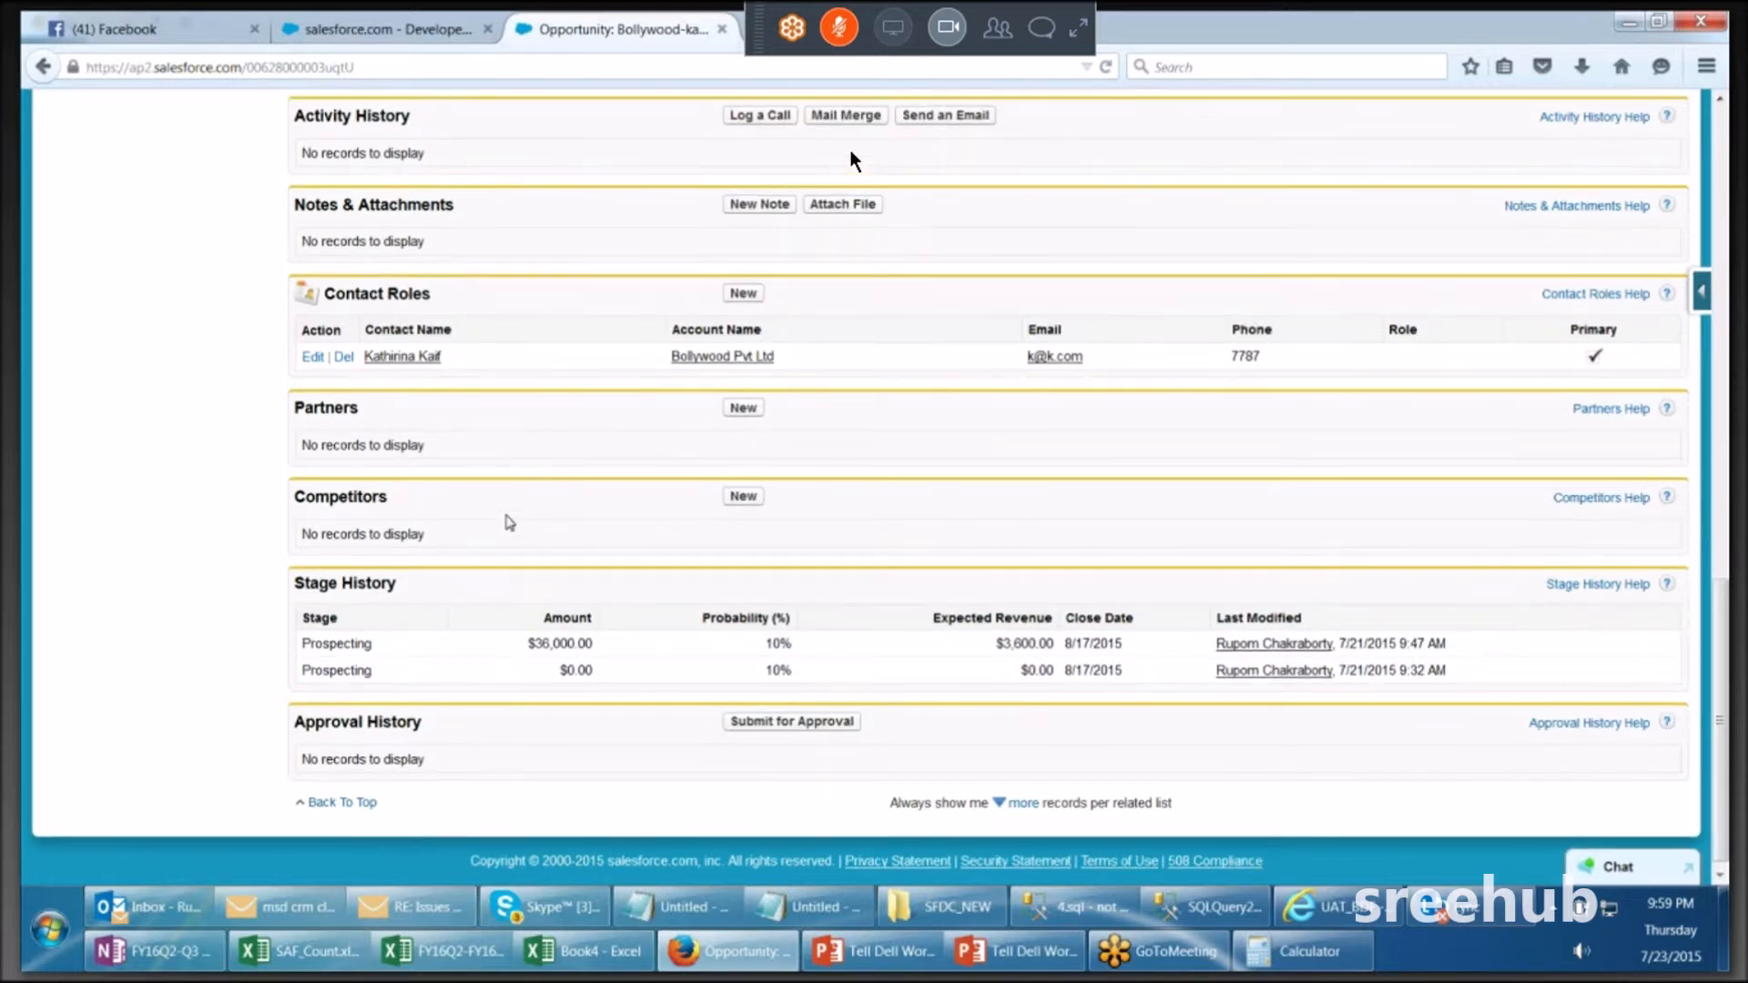
pyautogui.scroll(2, 510, 521)
pyautogui.scroll(1, 506, 515)
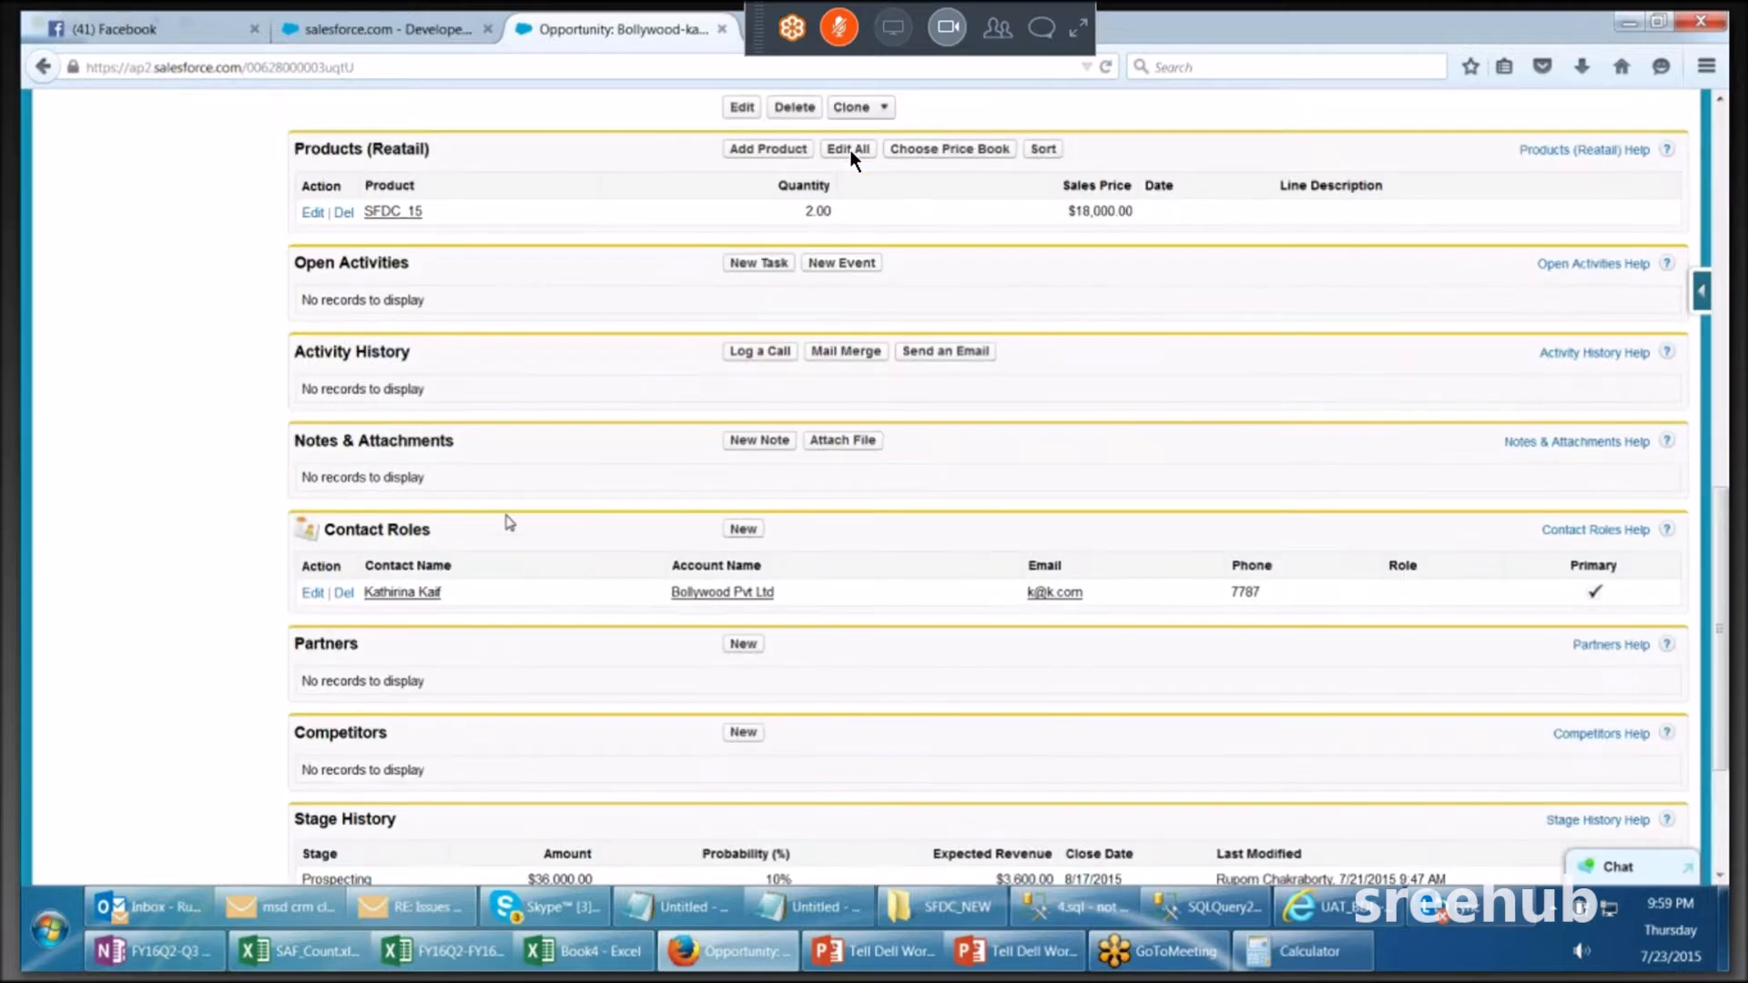
pyautogui.scroll(1, 506, 515)
pyautogui.scroll(-1, 389, 398)
pyautogui.scroll(-1, 504, 453)
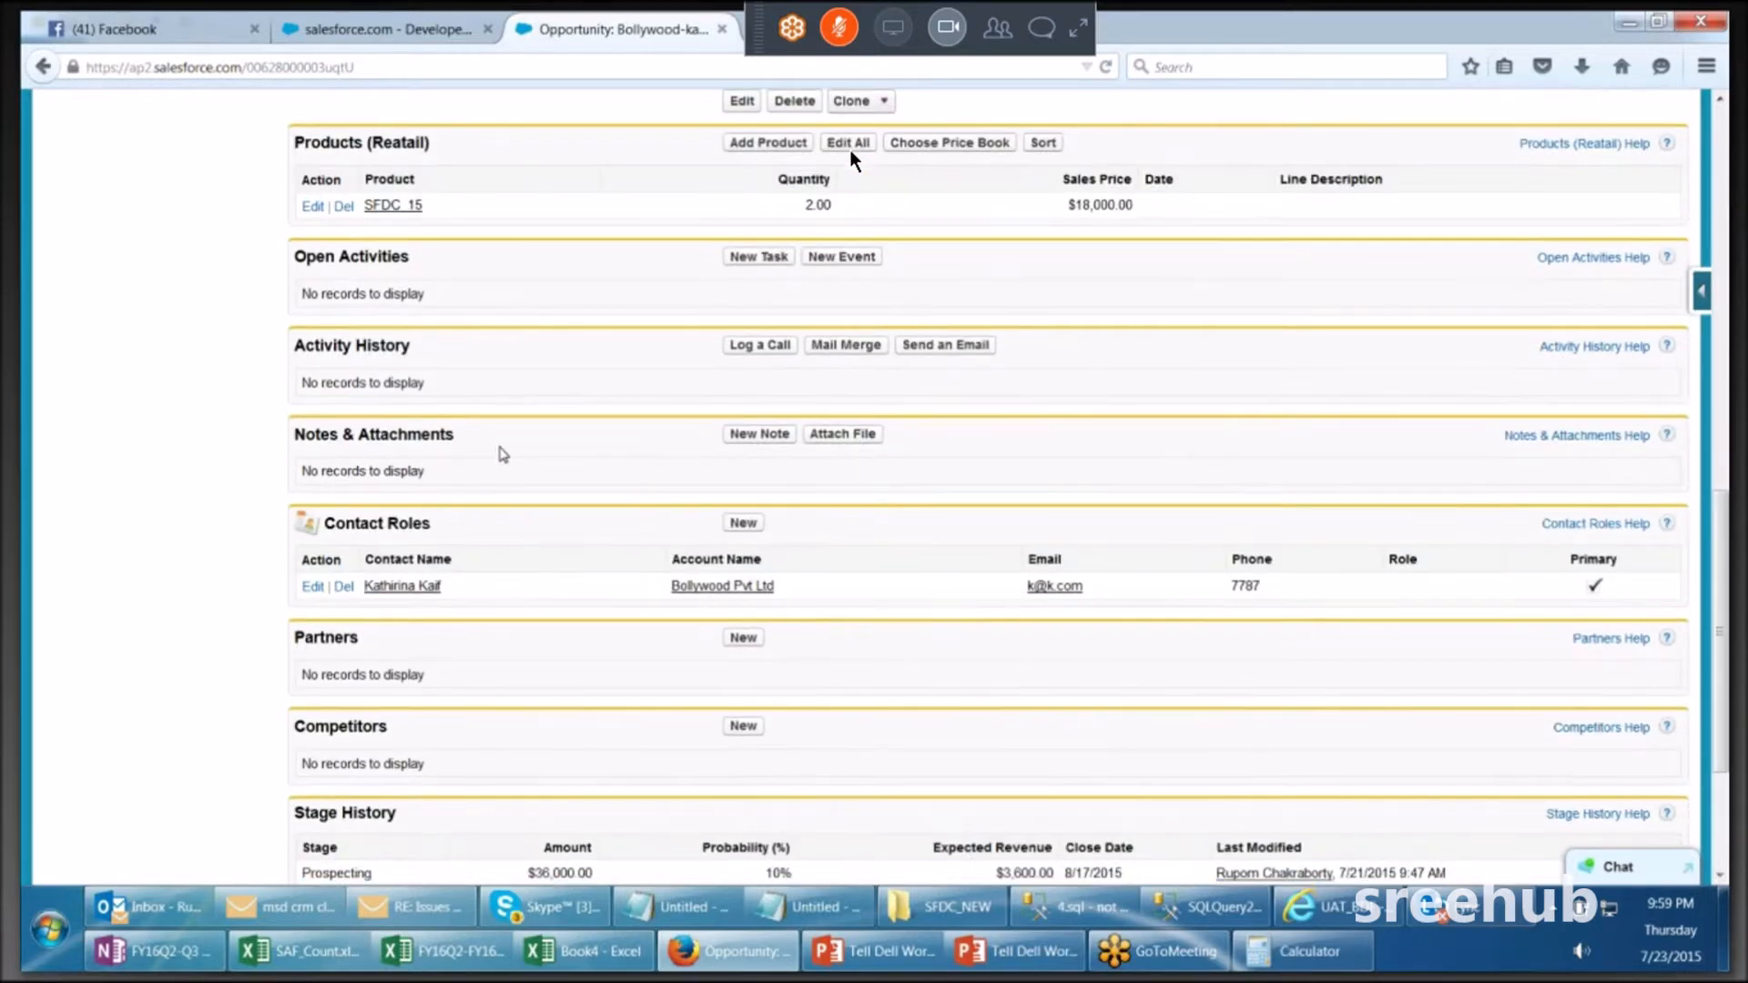
pyautogui.scroll(-2, 499, 452)
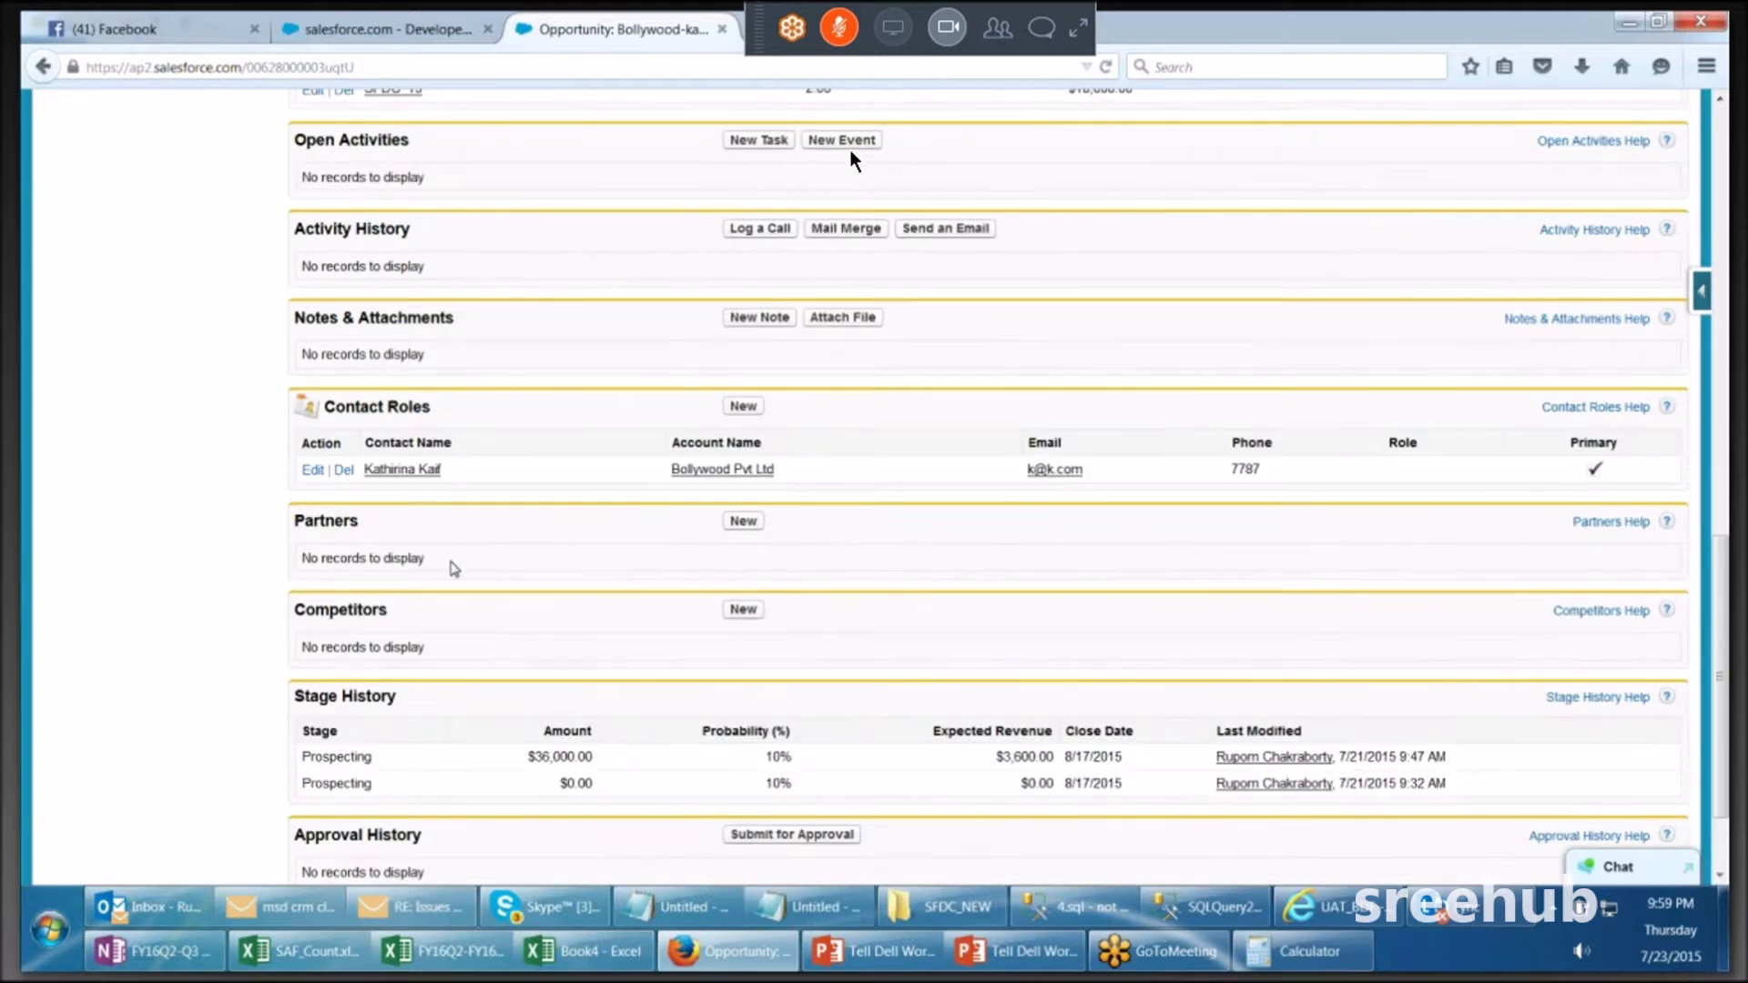
pyautogui.scroll(-2, 454, 568)
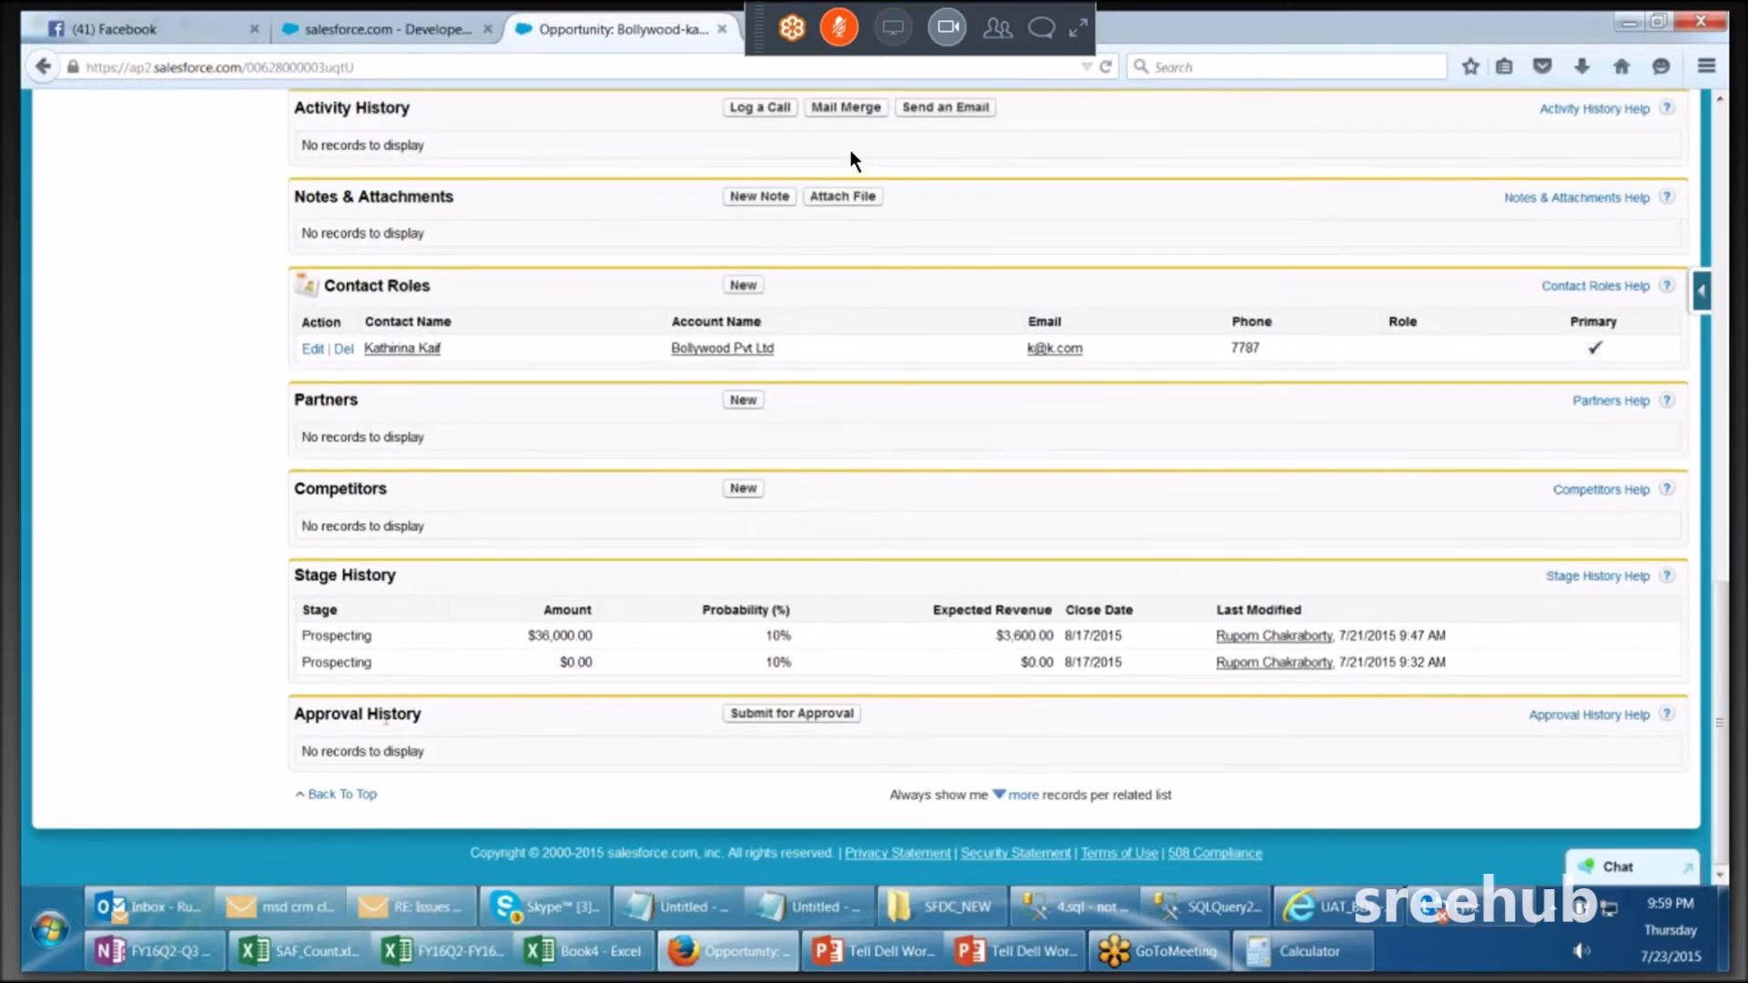
pyautogui.scroll(10, 853, 159)
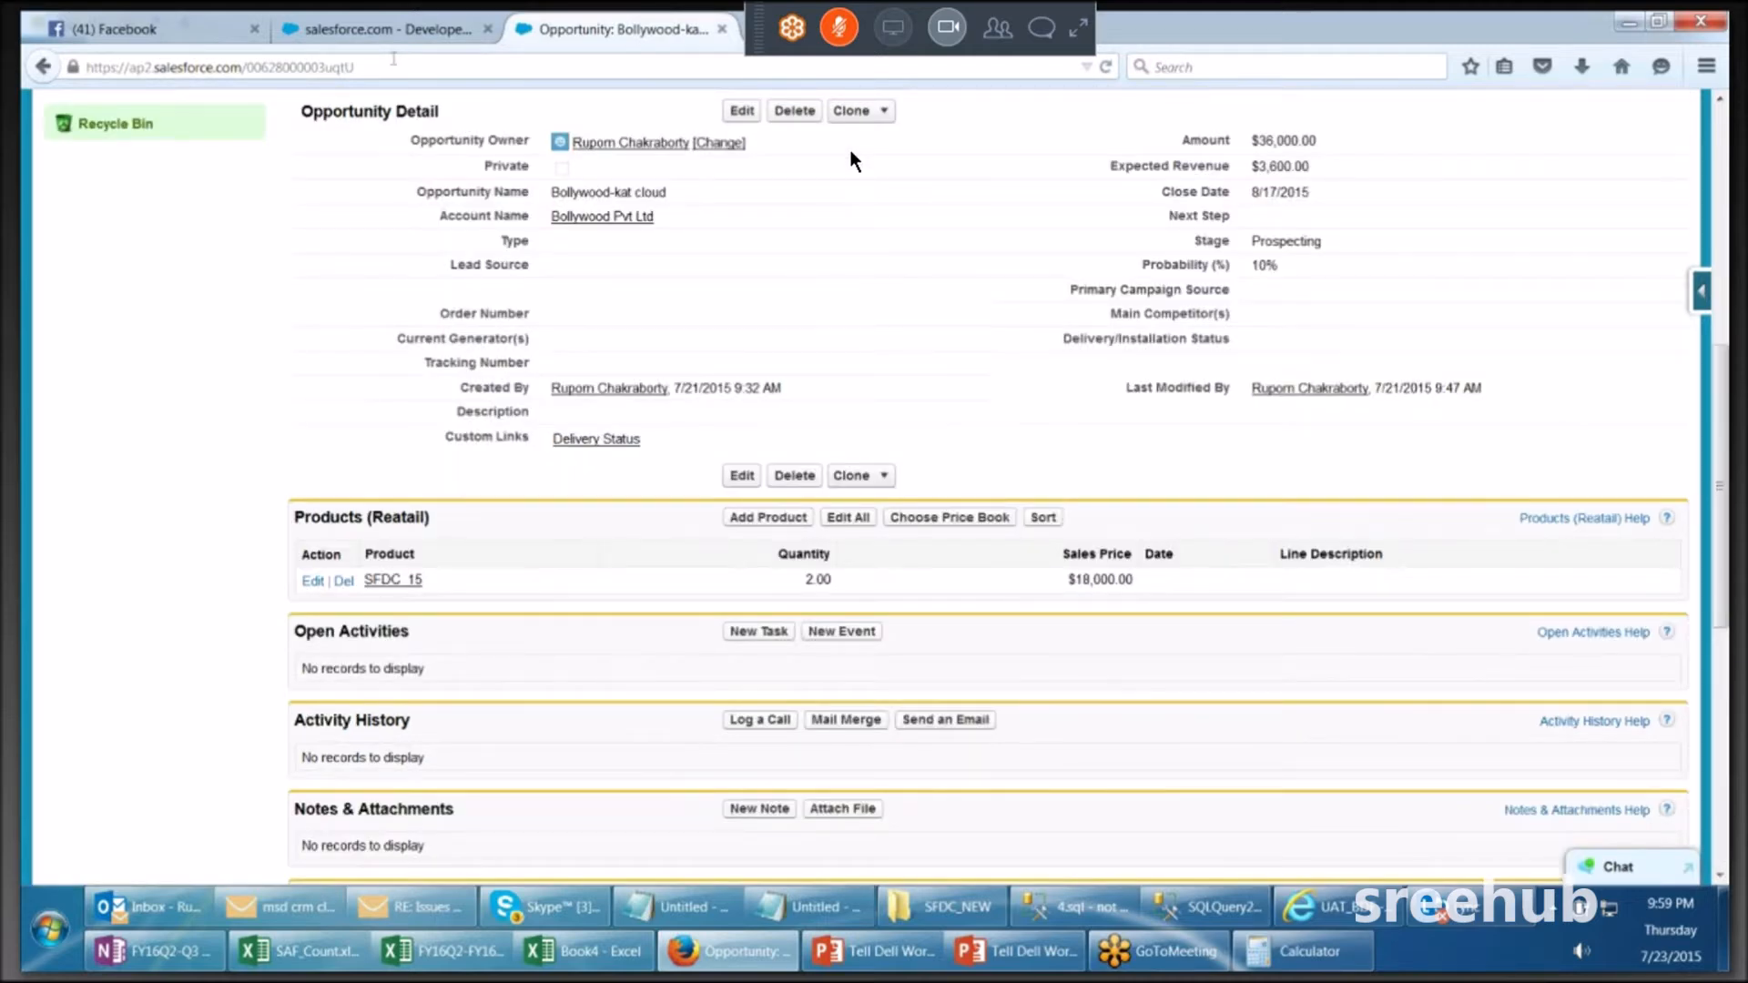
# Step: Return to Quote Settings, turn on Enable Quotes for the organization and save the setting
pyautogui.hotkey('ctrl', 'shift', 'Tab')
pyautogui.scroll(-3, 853, 159)
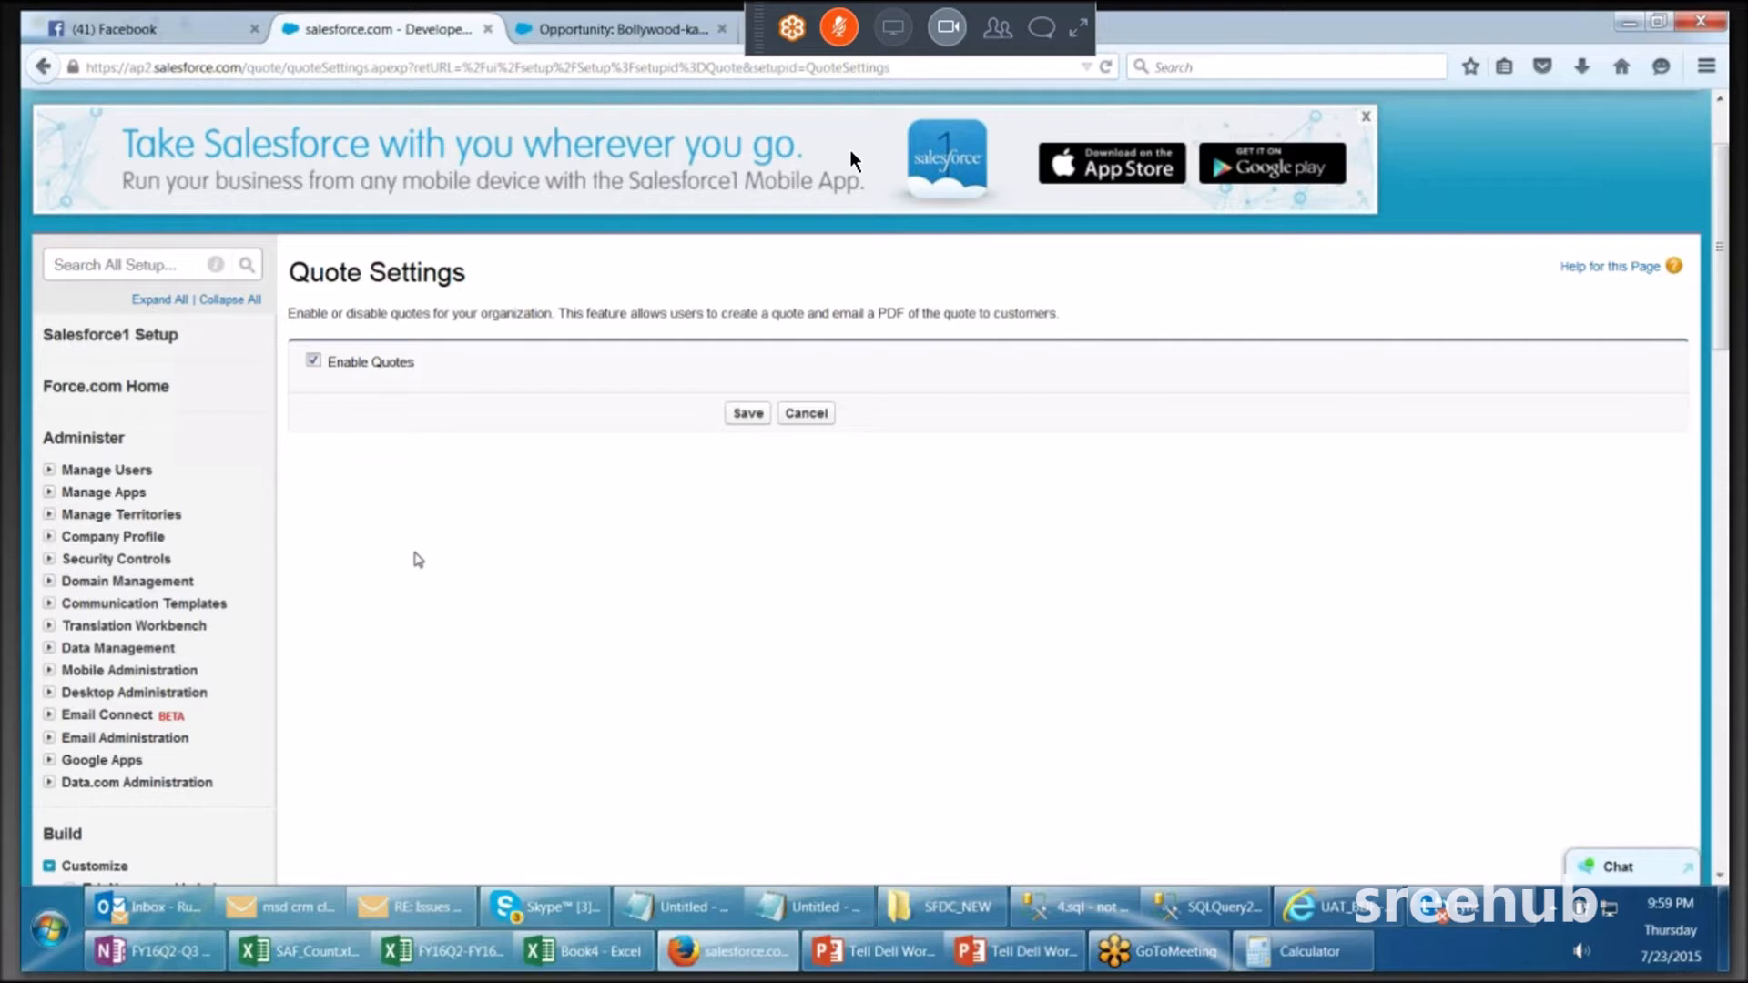
pyautogui.scroll(3, 852, 160)
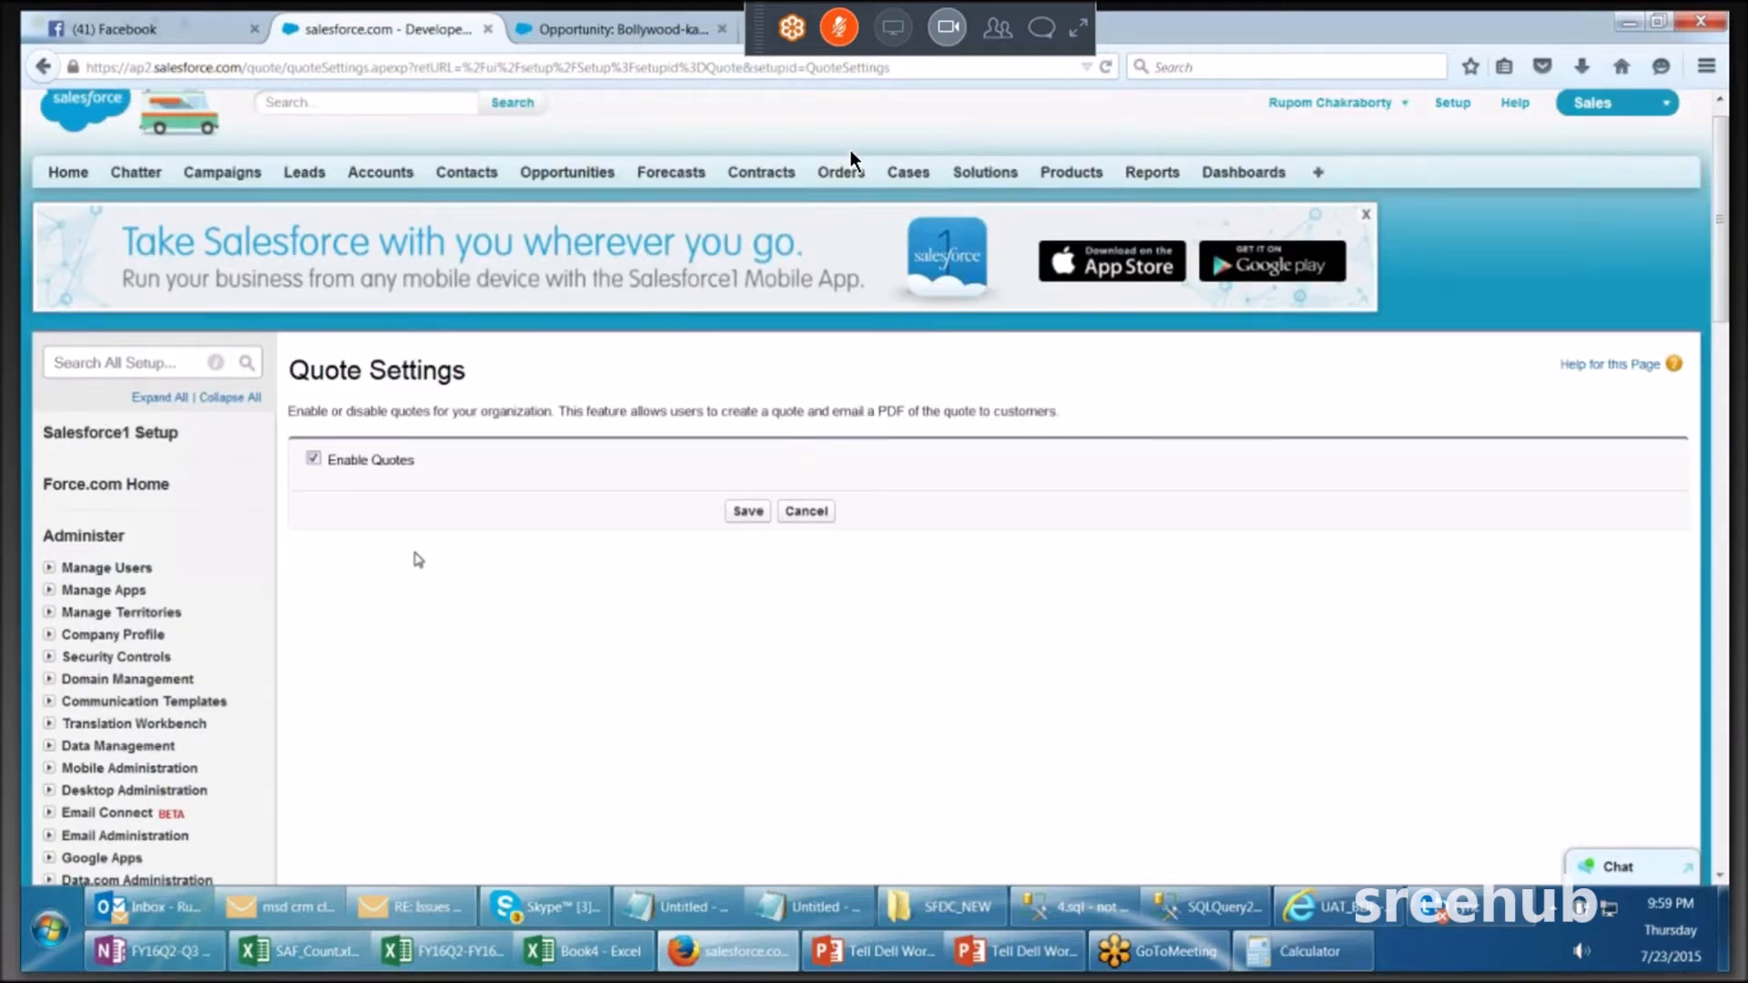
pyautogui.scroll(-12, 853, 160)
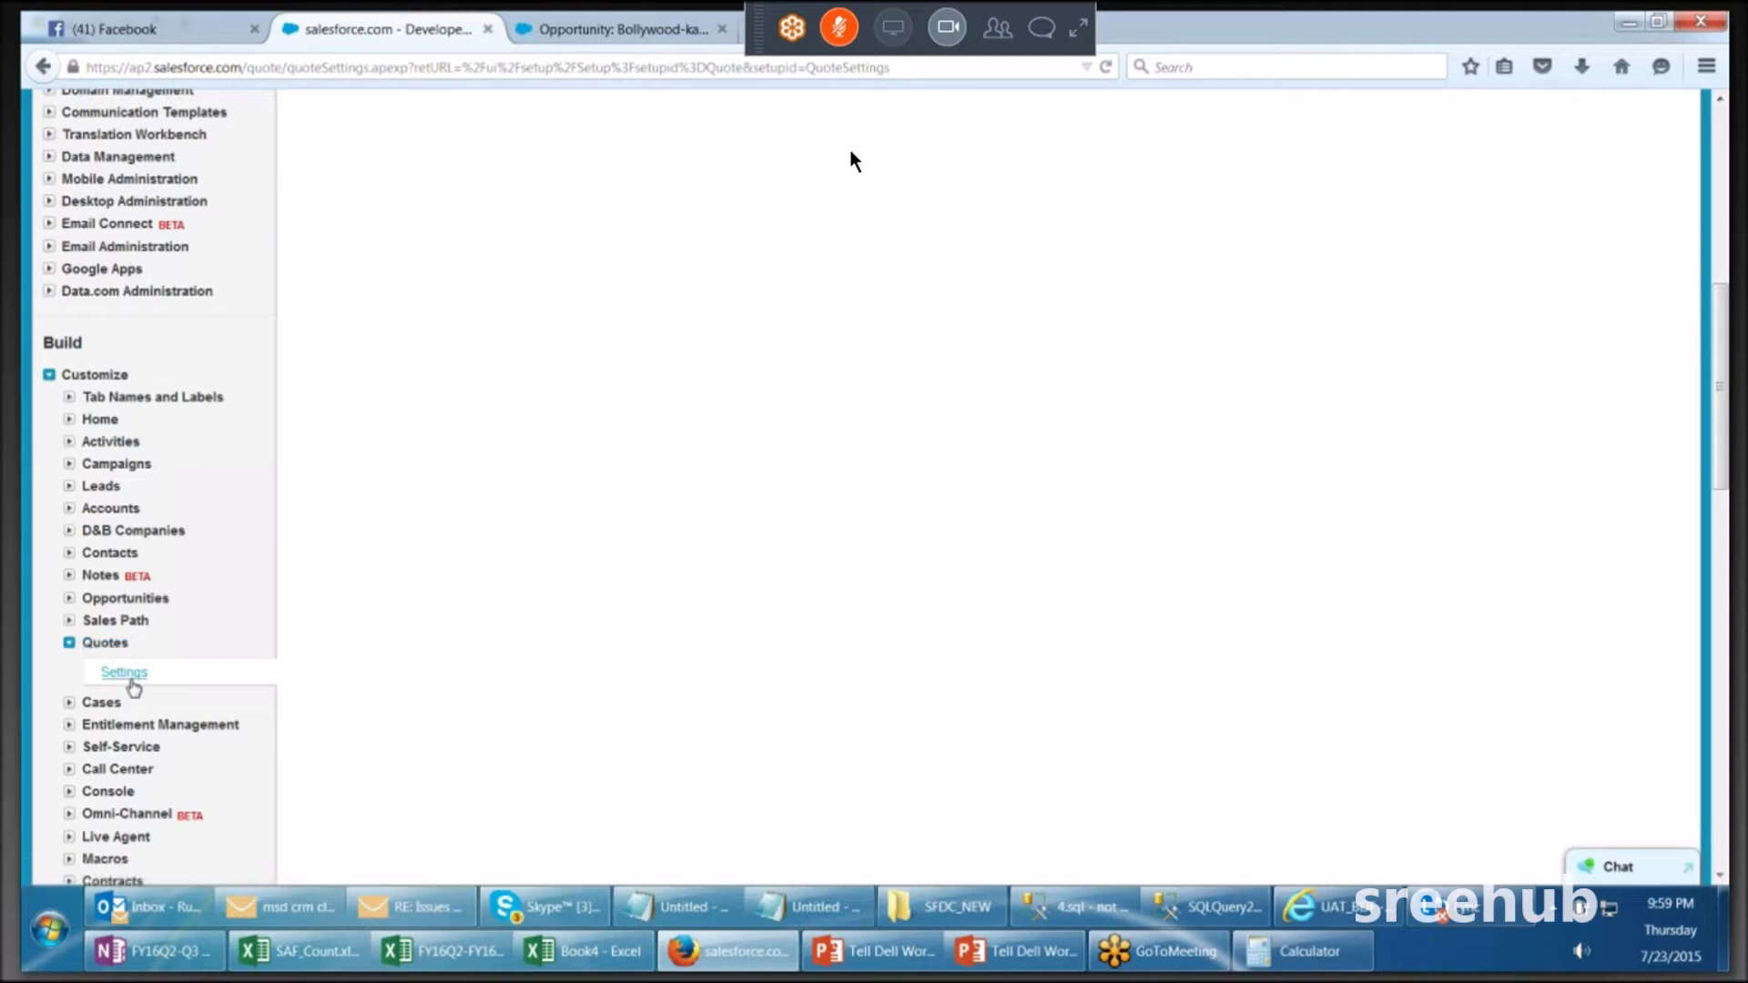
pyautogui.click(130, 679)
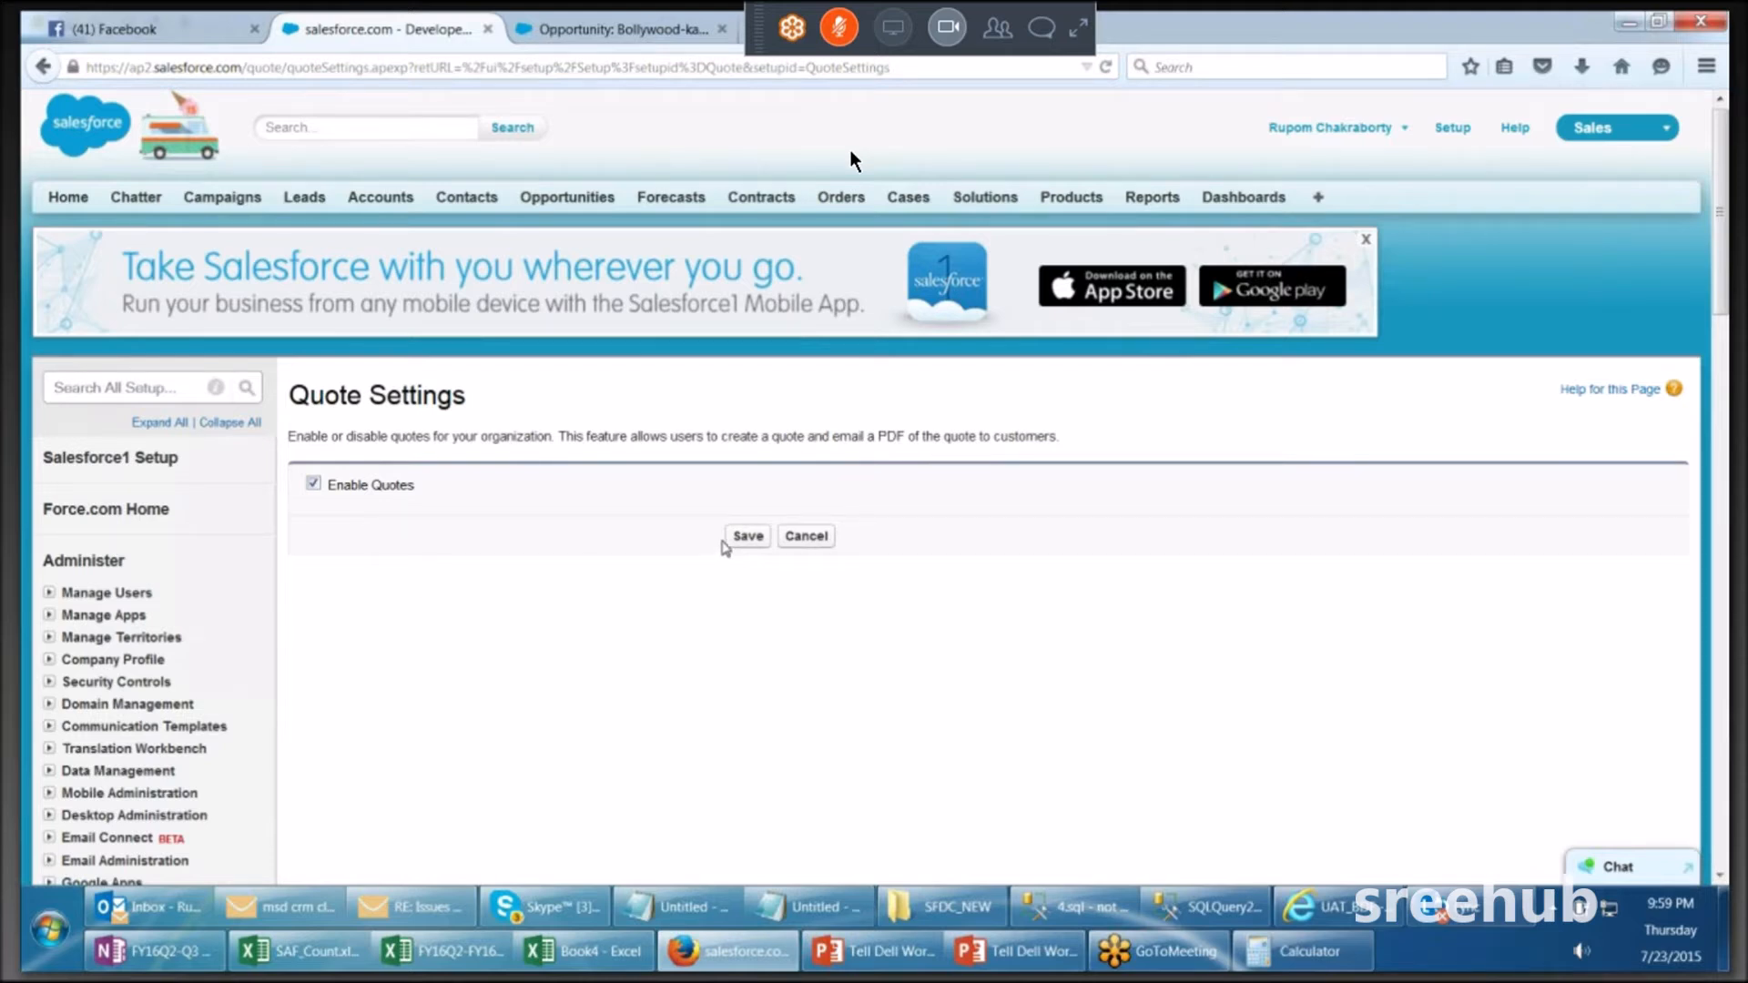
pyautogui.click(747, 537)
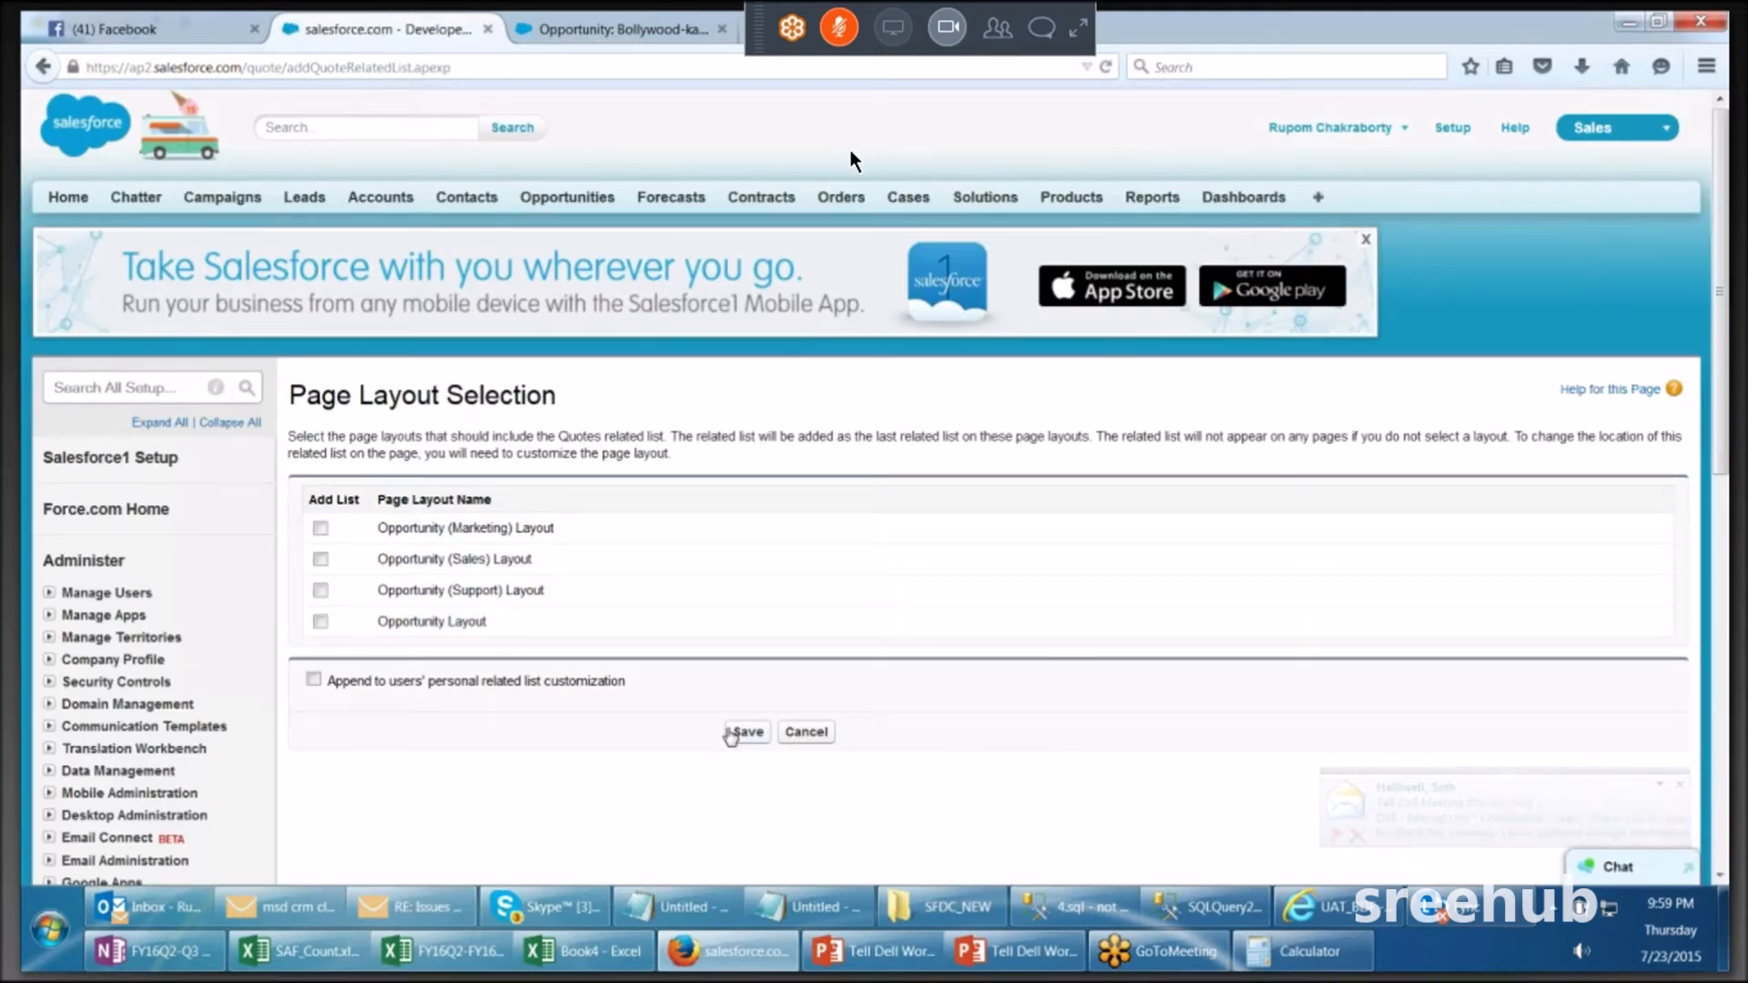
# Step: Add the Quotes related list to the Opportunity (Marketing), (Sales), (Support) and standard Opportunity layouts, and save the selection
pyautogui.click(320, 528)
pyautogui.click(320, 559)
pyautogui.click(320, 590)
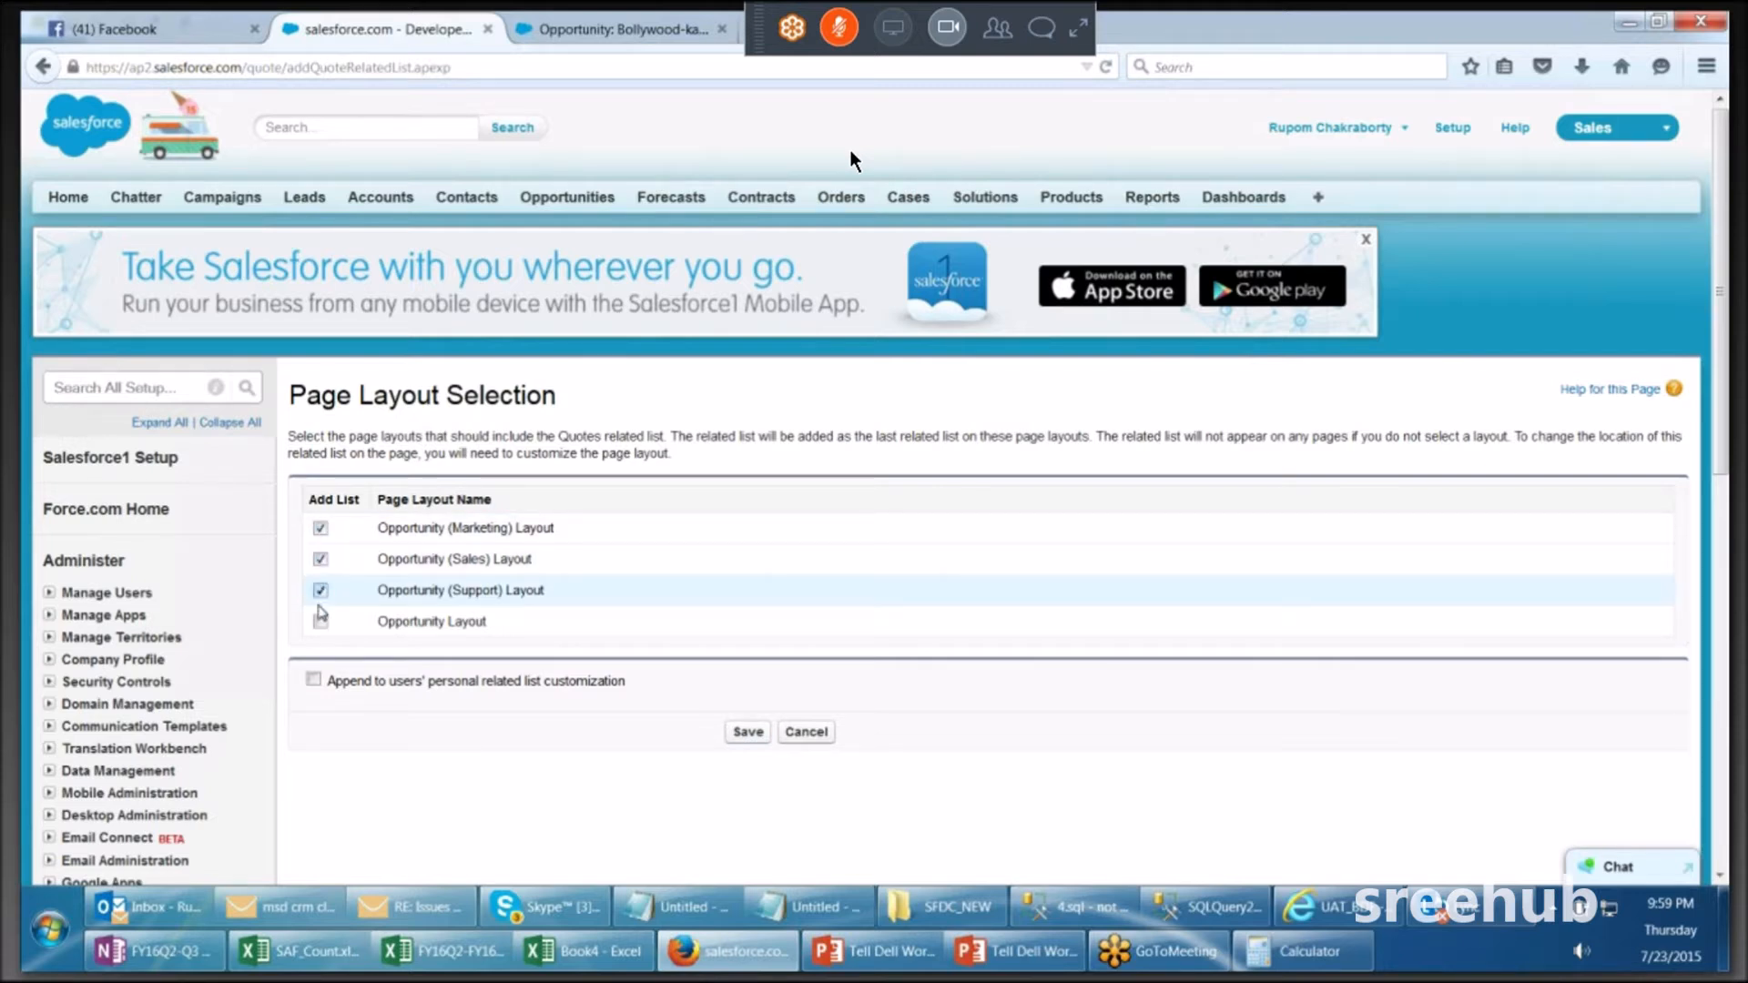
pyautogui.click(321, 621)
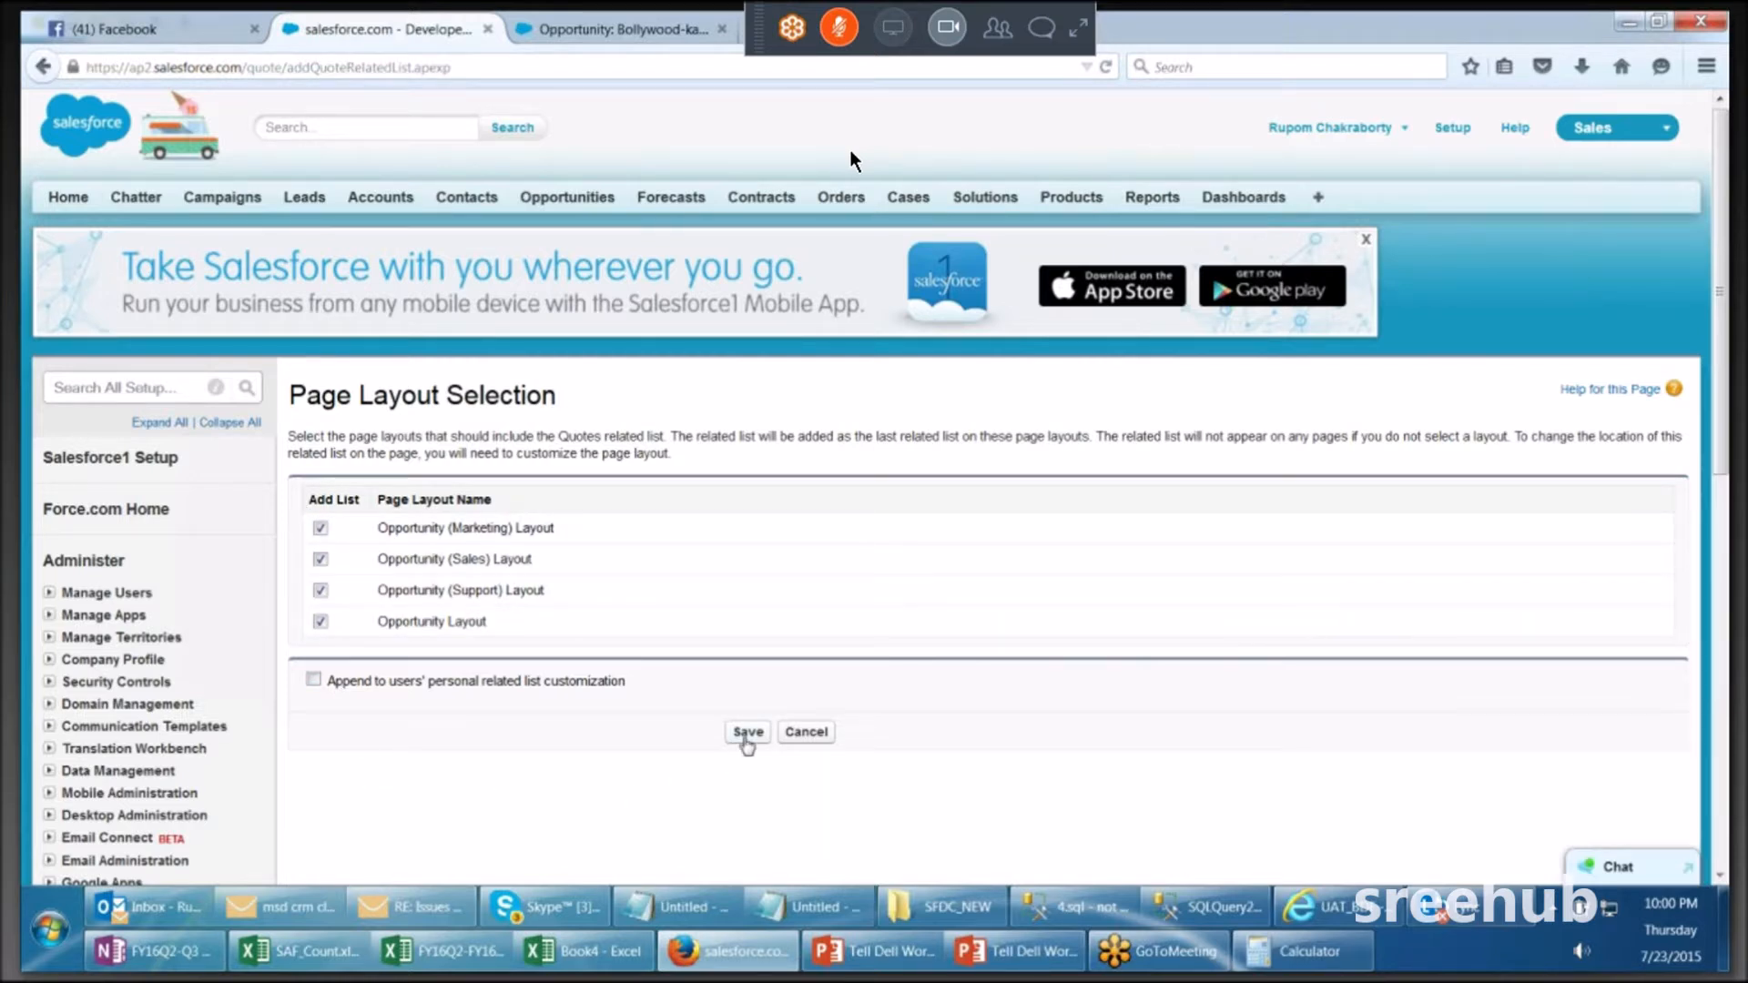
pyautogui.click(748, 733)
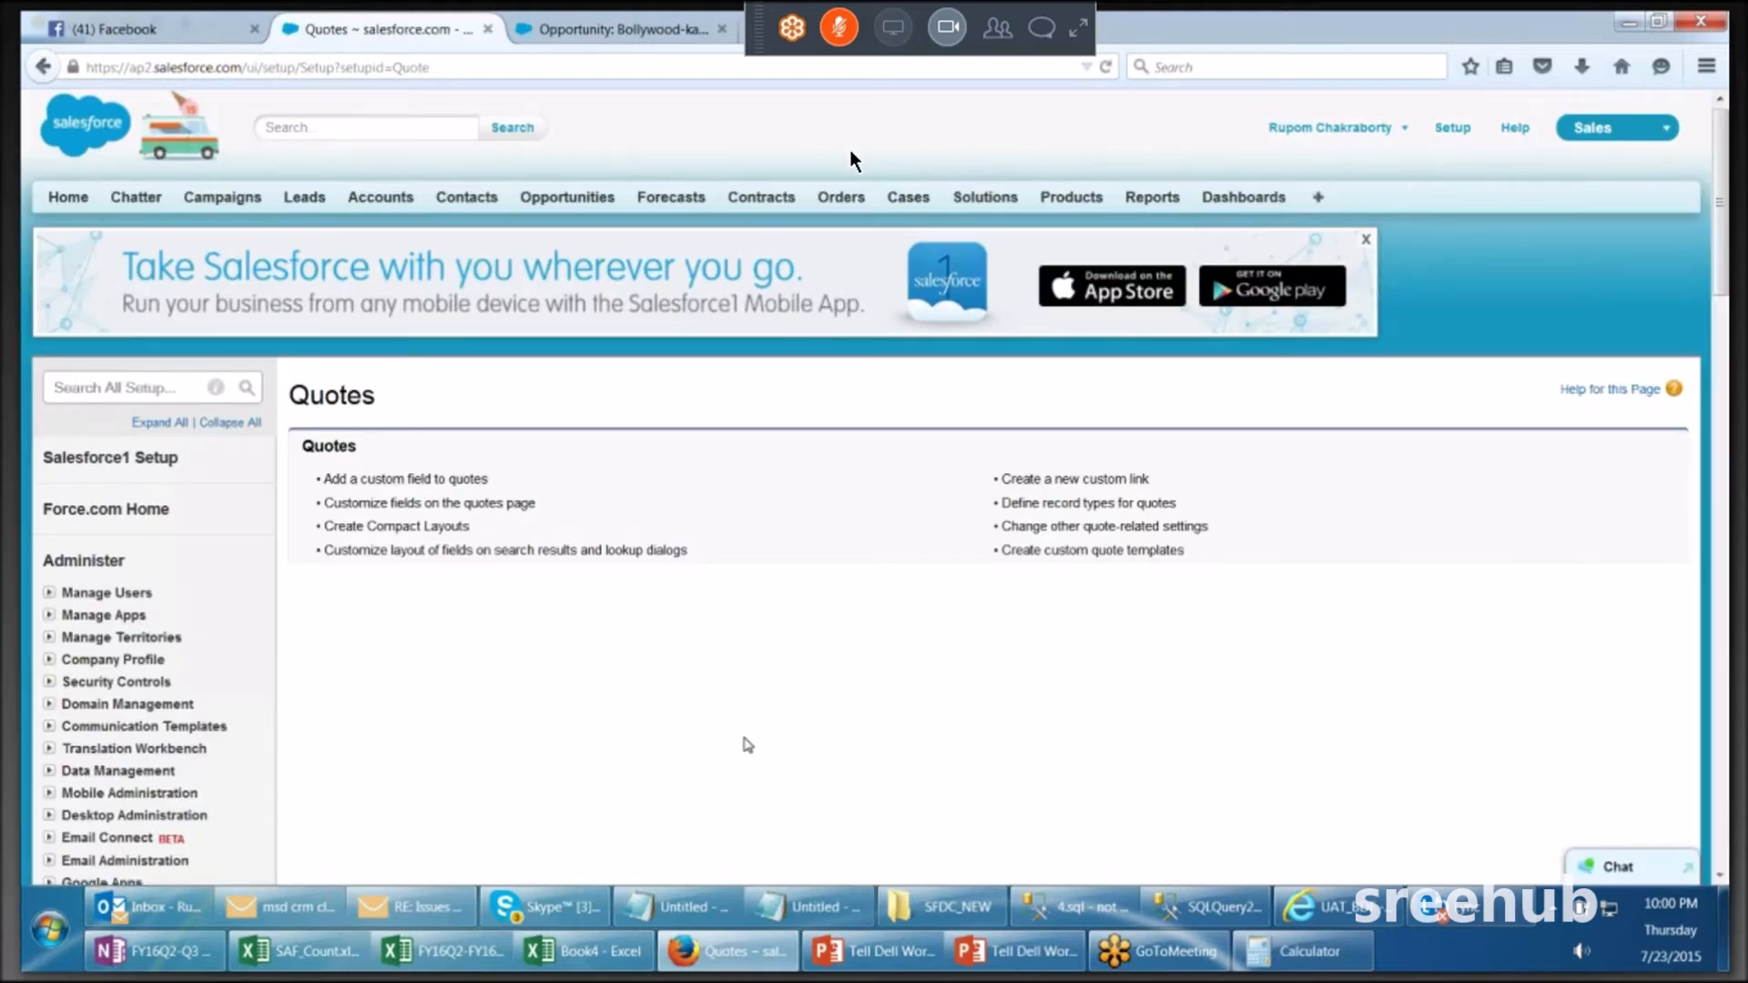
# Step: Reopen the Bollywood-kat cloud opportunity and check its related lists for the Quotes section
pyautogui.click(563, 204)
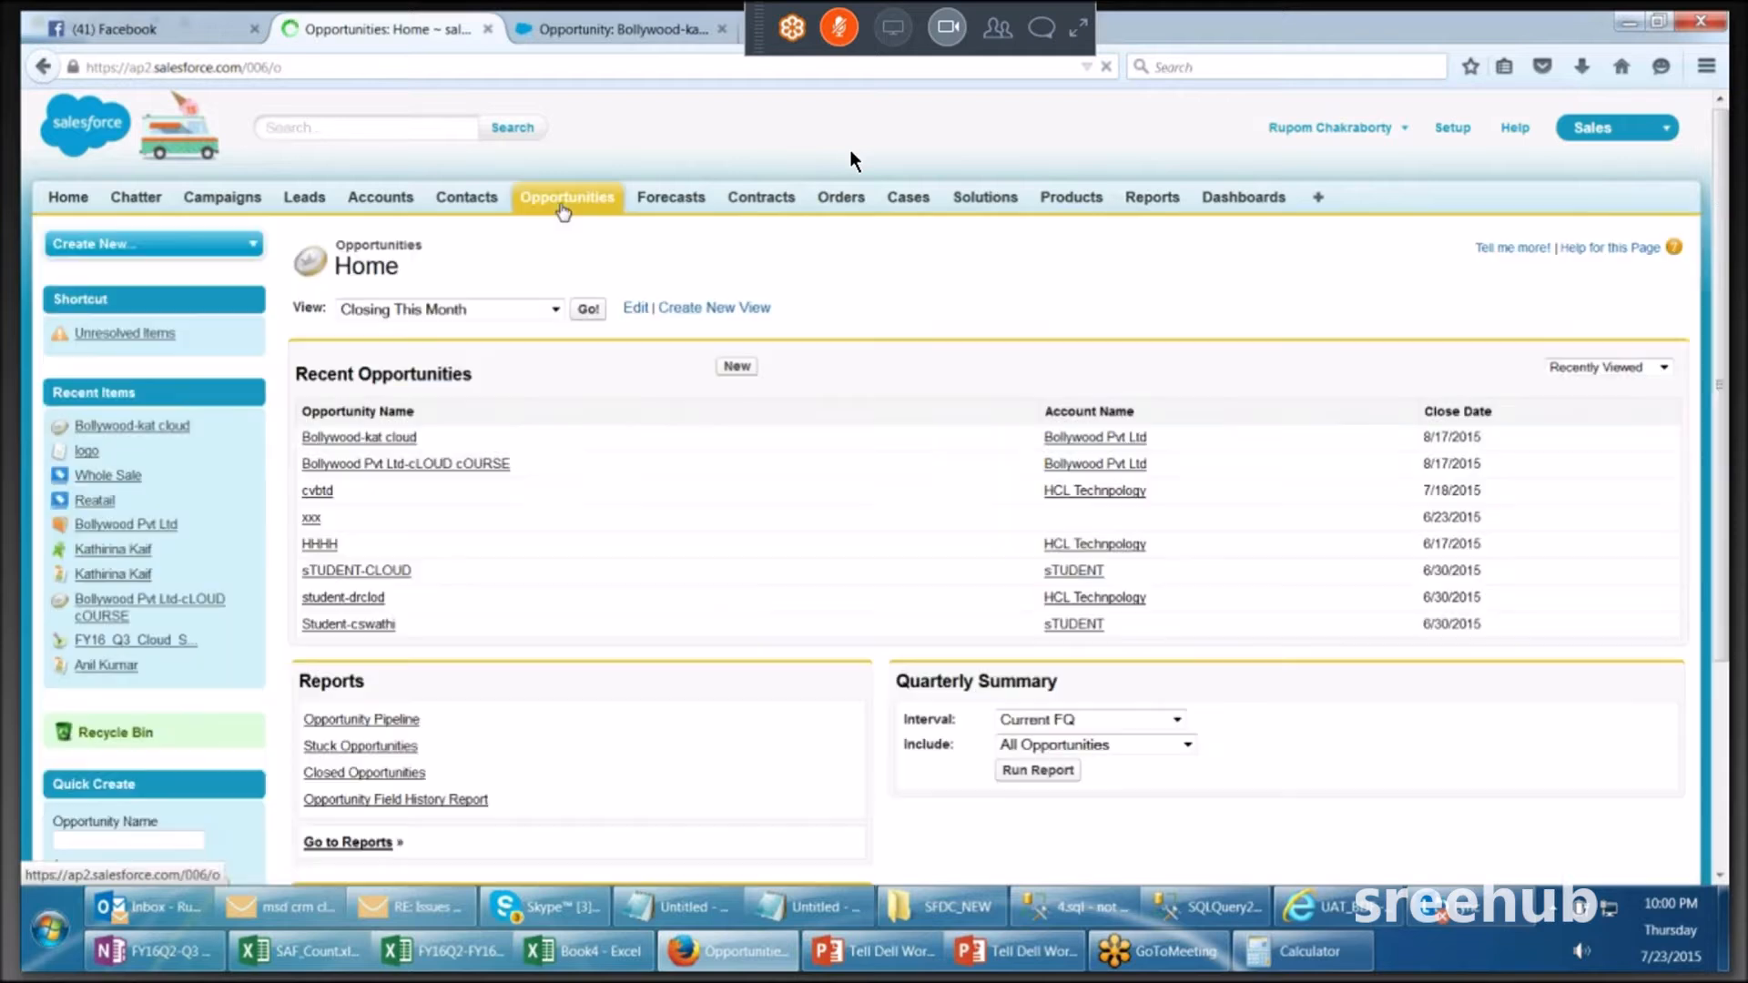
pyautogui.click(366, 441)
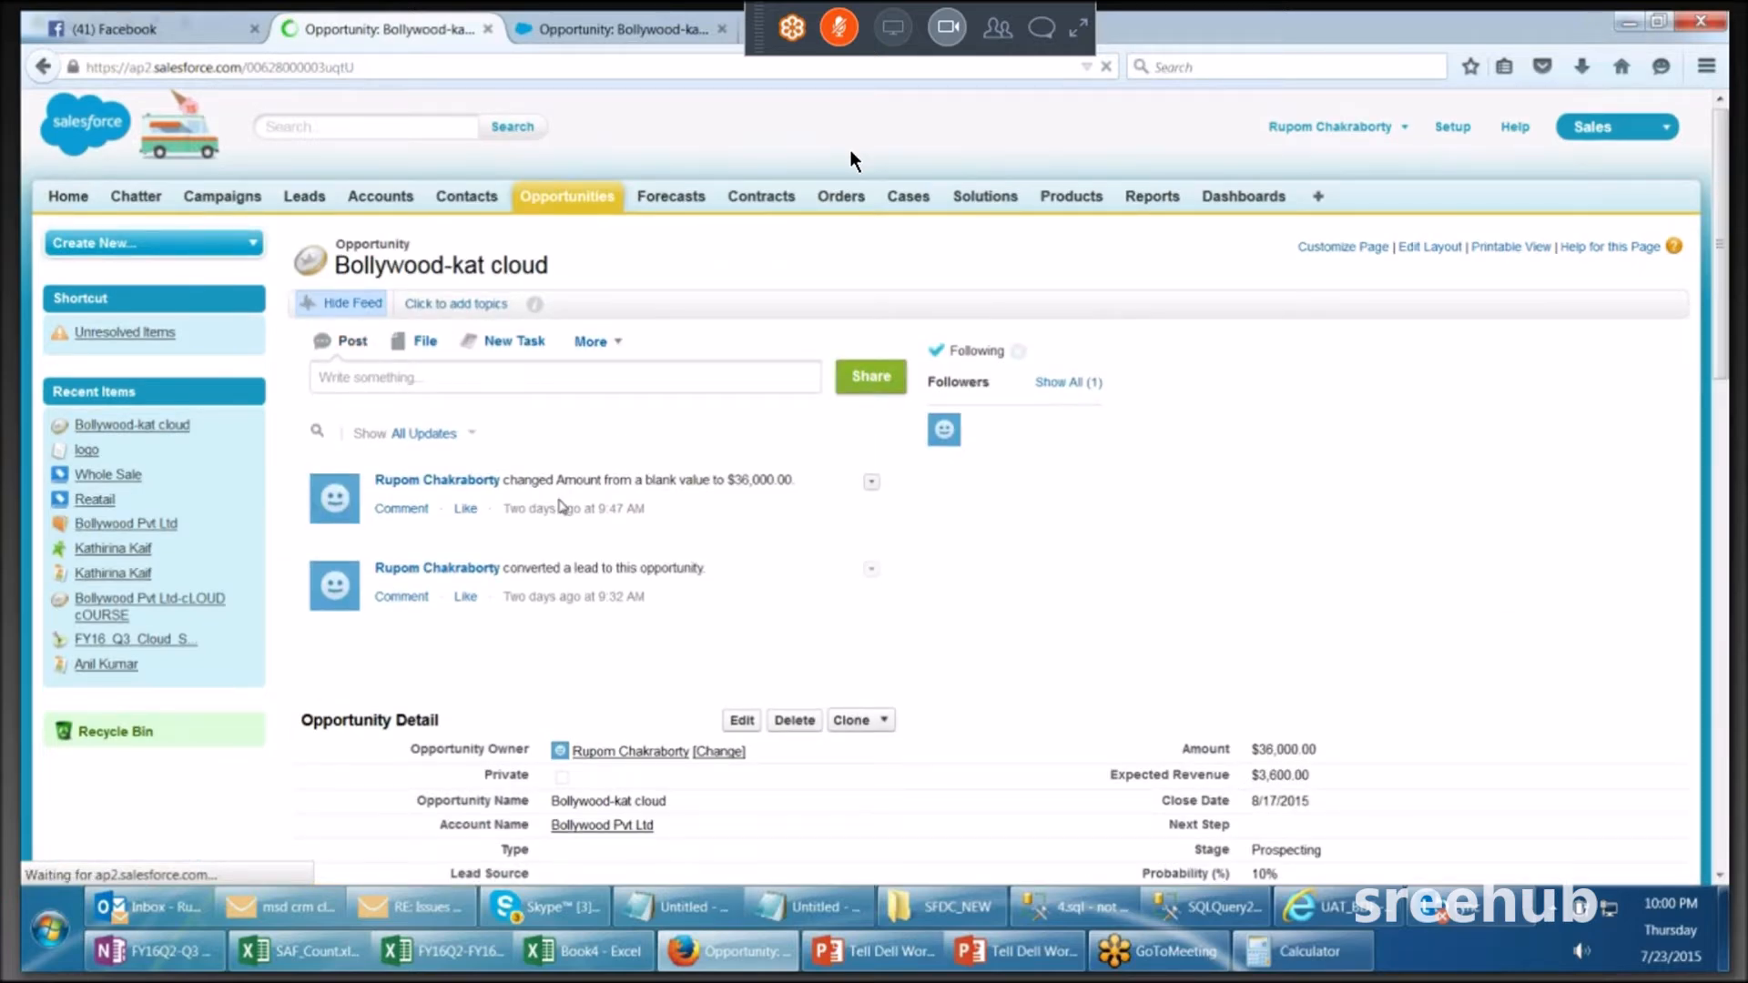
pyautogui.scroll(-5, 852, 161)
pyautogui.click(851, 153)
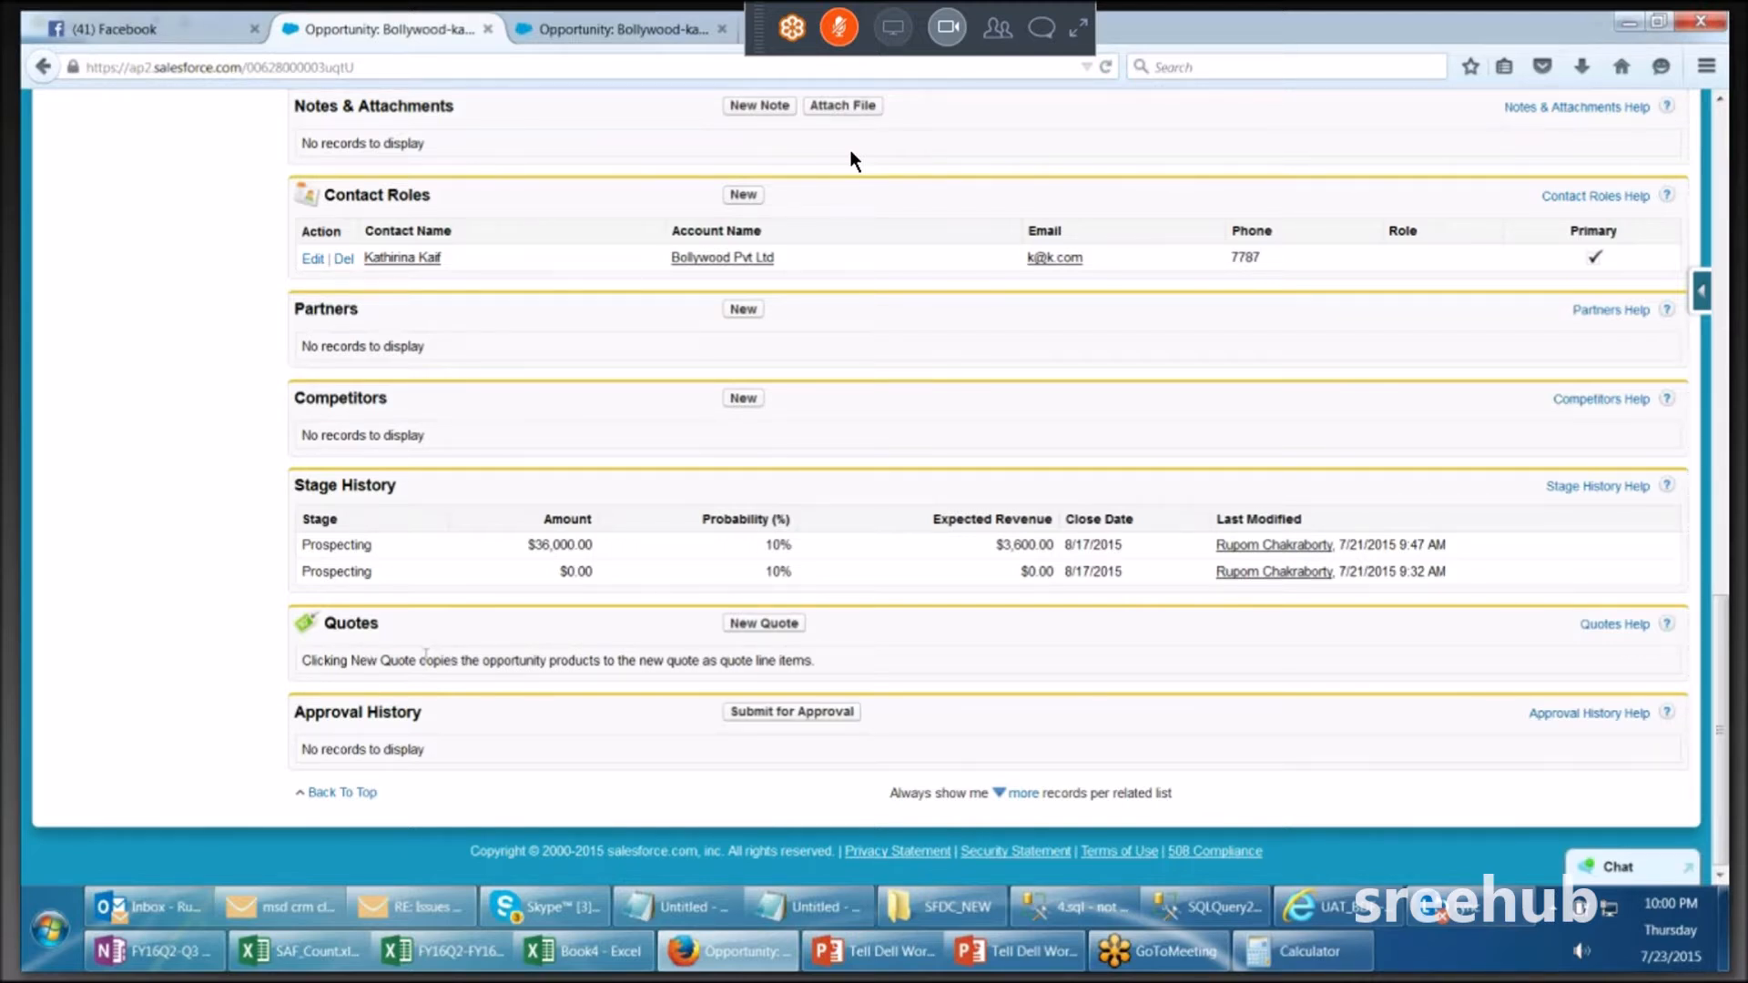
# Step: Review the opportunity's details and product line, and start a new quote from its Quotes related list
pyautogui.scroll(1, 851, 153)
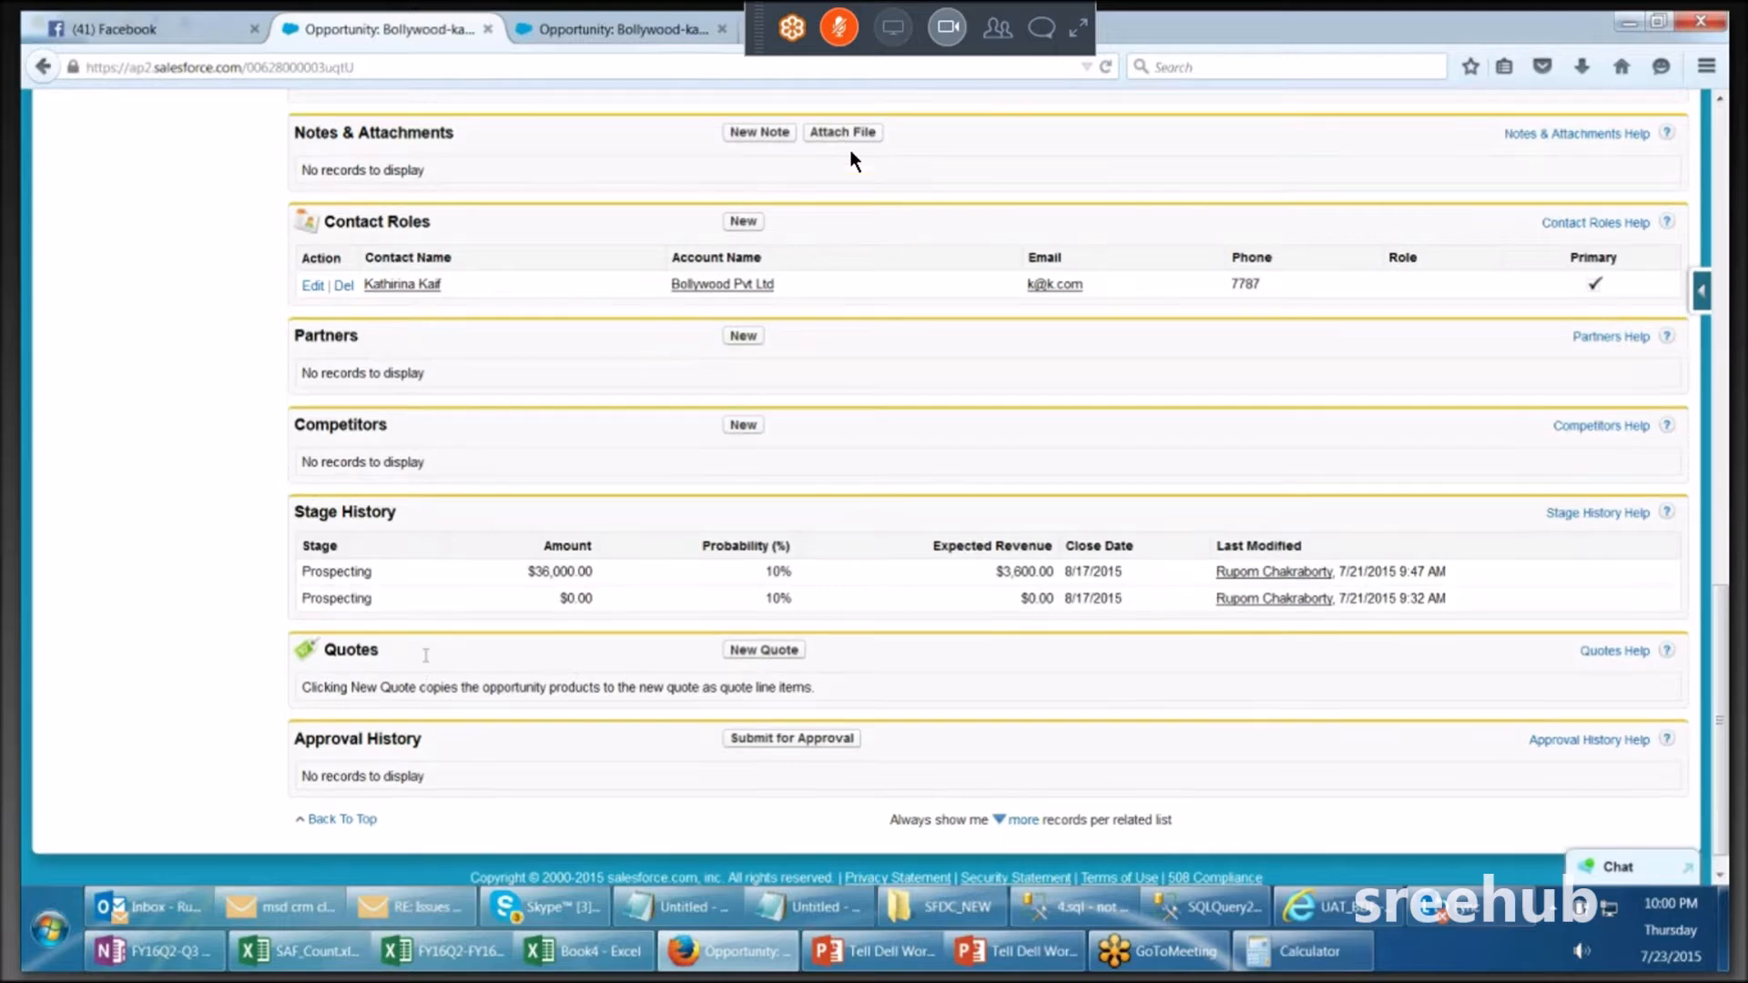
pyautogui.scroll(4, 851, 153)
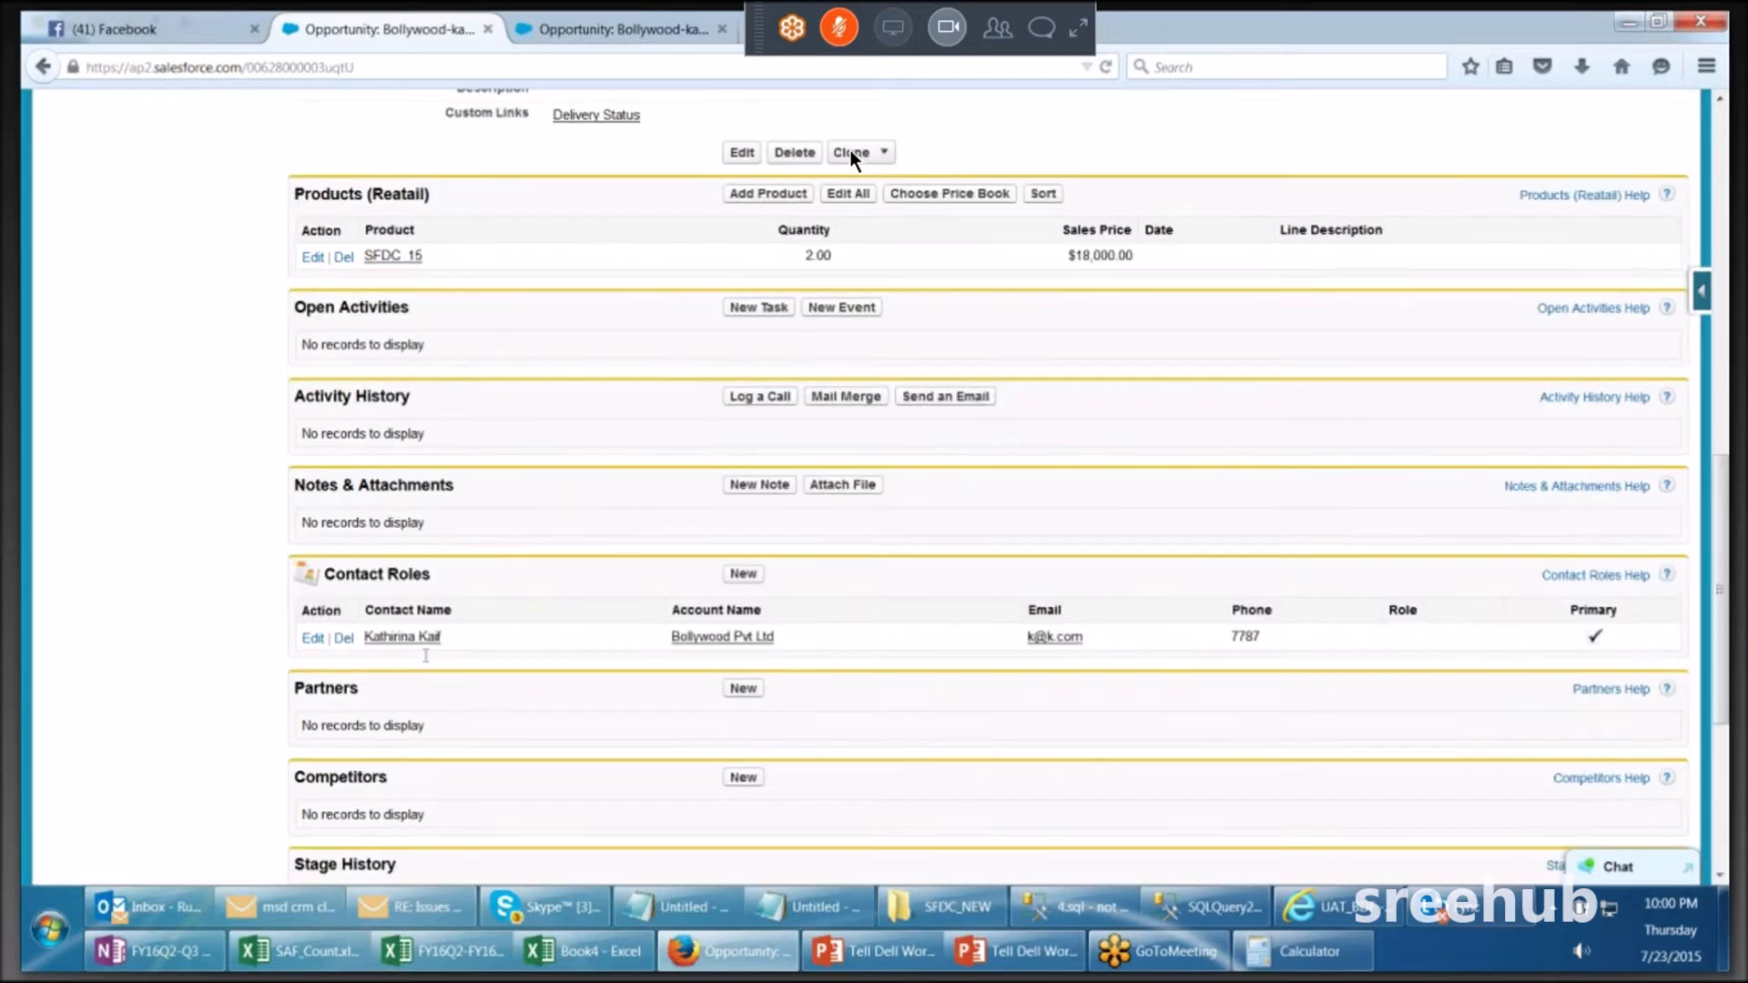
pyautogui.scroll(4, 849, 150)
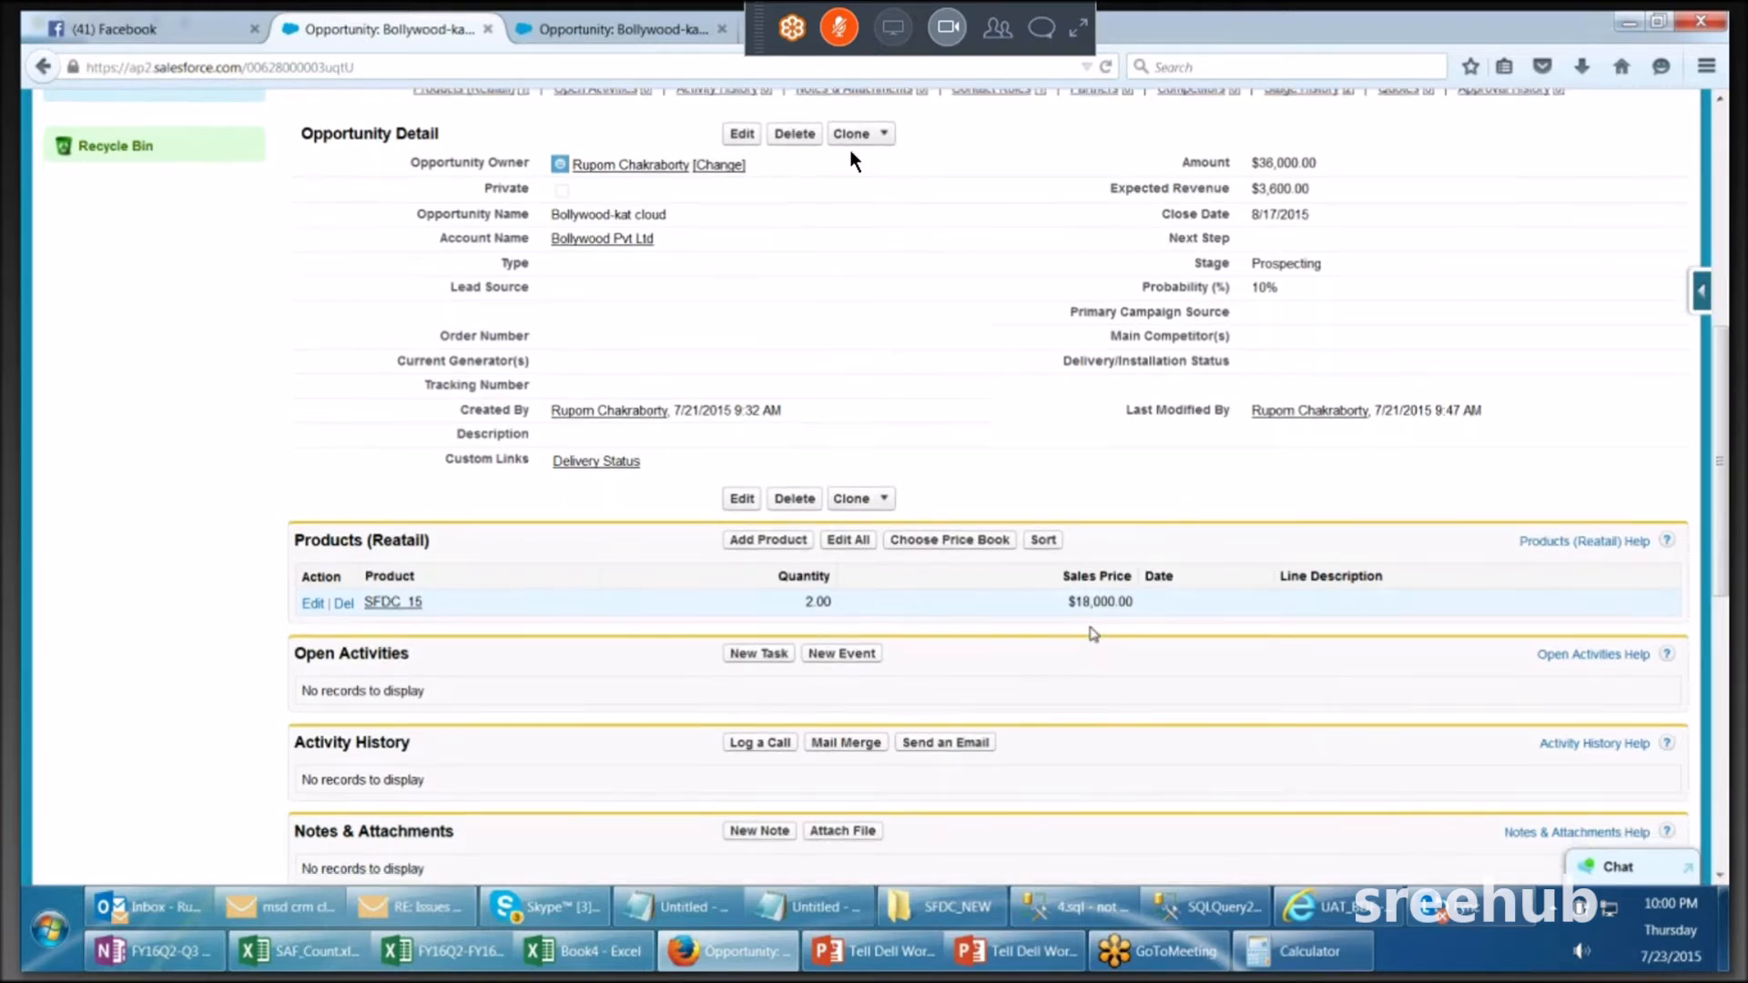
pyautogui.scroll(-4, 850, 149)
pyautogui.scroll(-4, 986, 630)
pyautogui.click(763, 624)
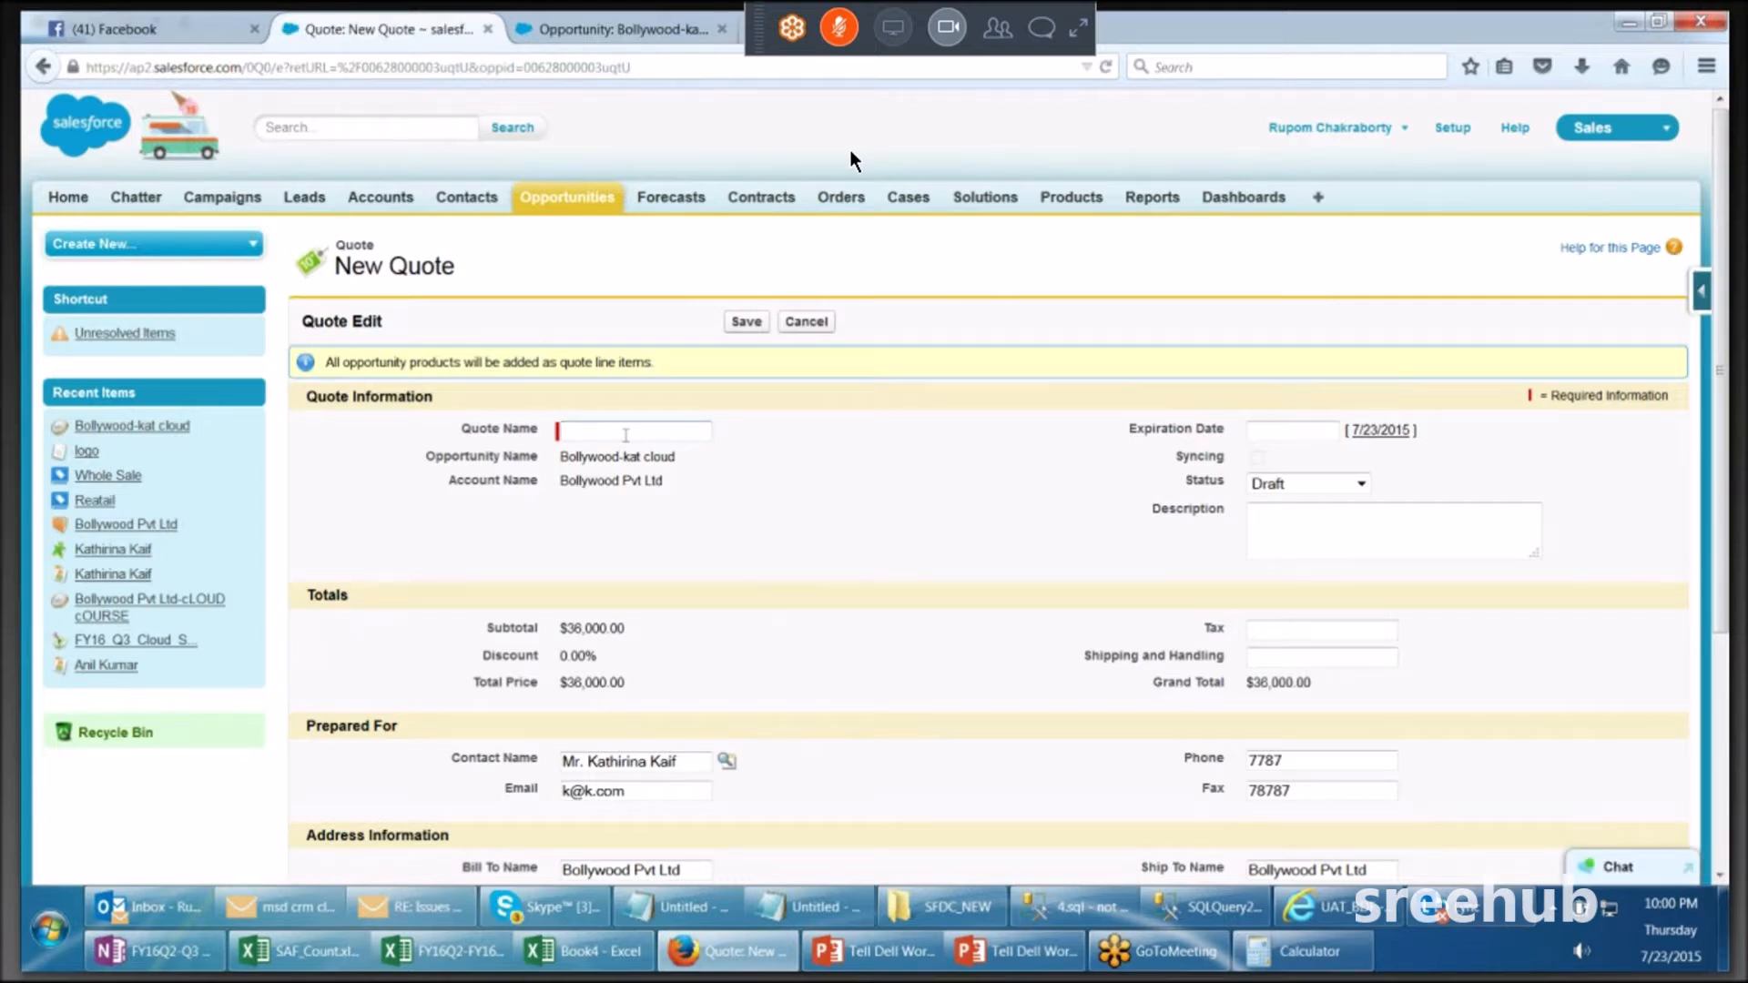
# Step: Name the quote Katch Cloud Course and set its expiration date to 7/31/2015
pyautogui.write('Katch Clous')
pyautogui.press('BackSpace')
pyautogui.write('d Course')
pyautogui.click(1294, 432)
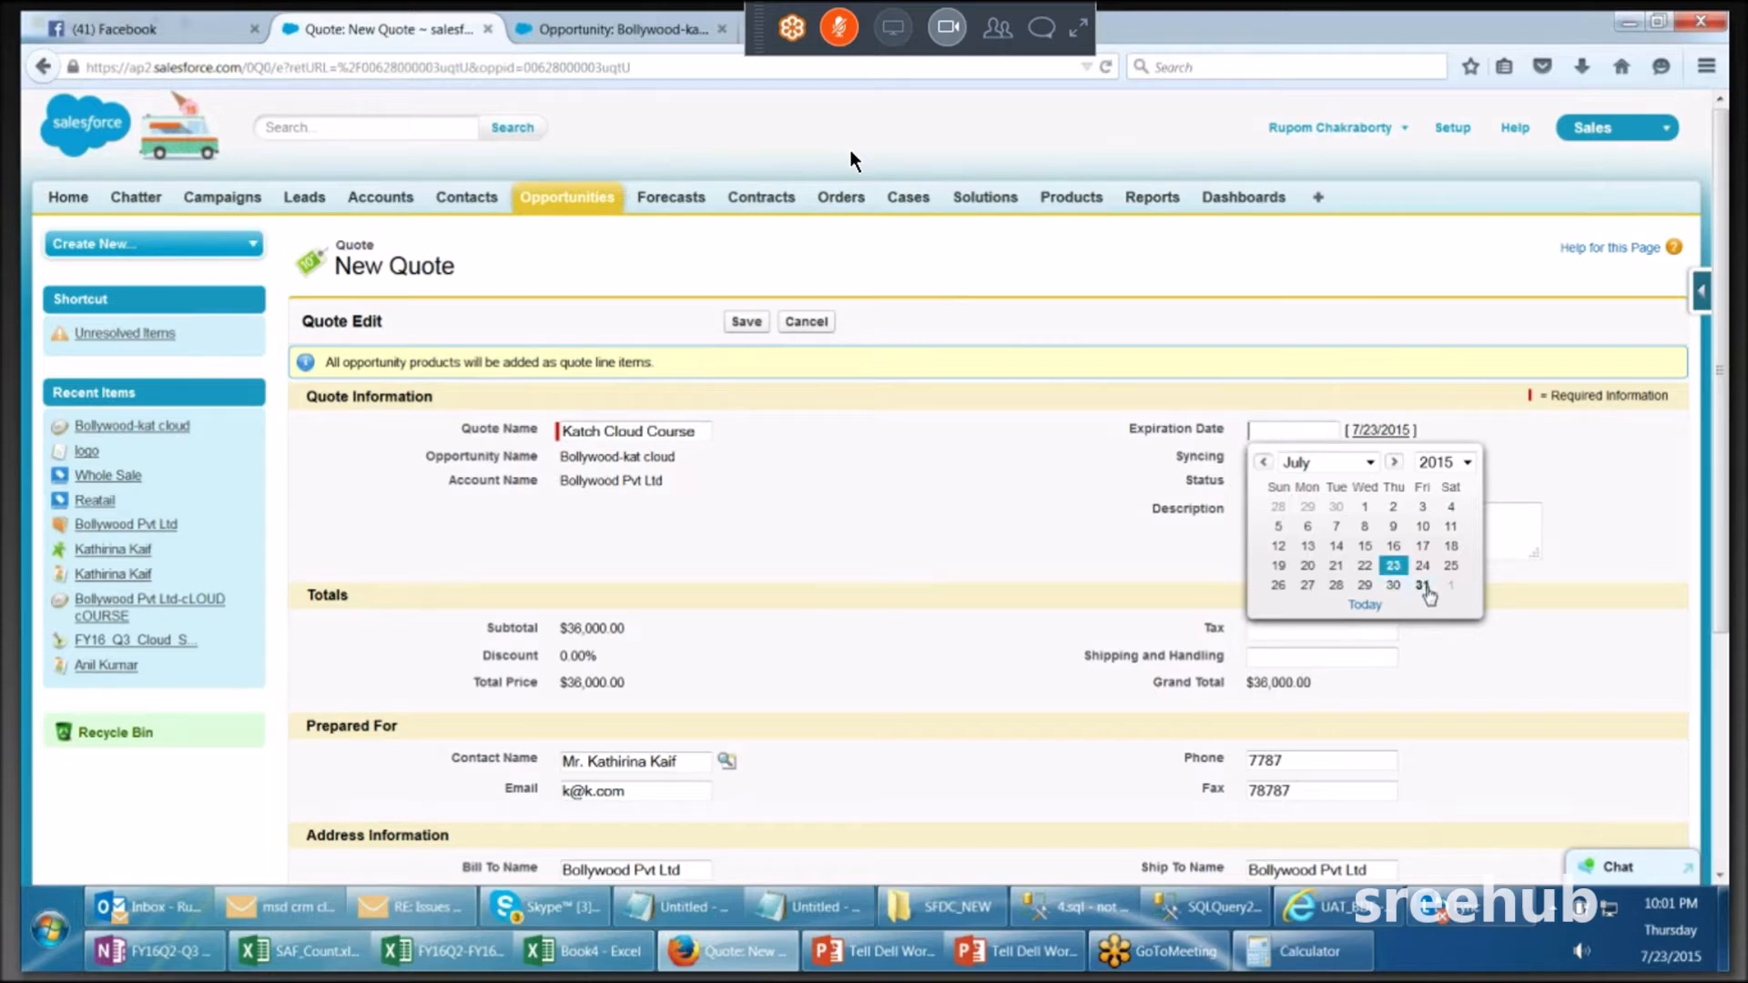
pyautogui.click(1424, 588)
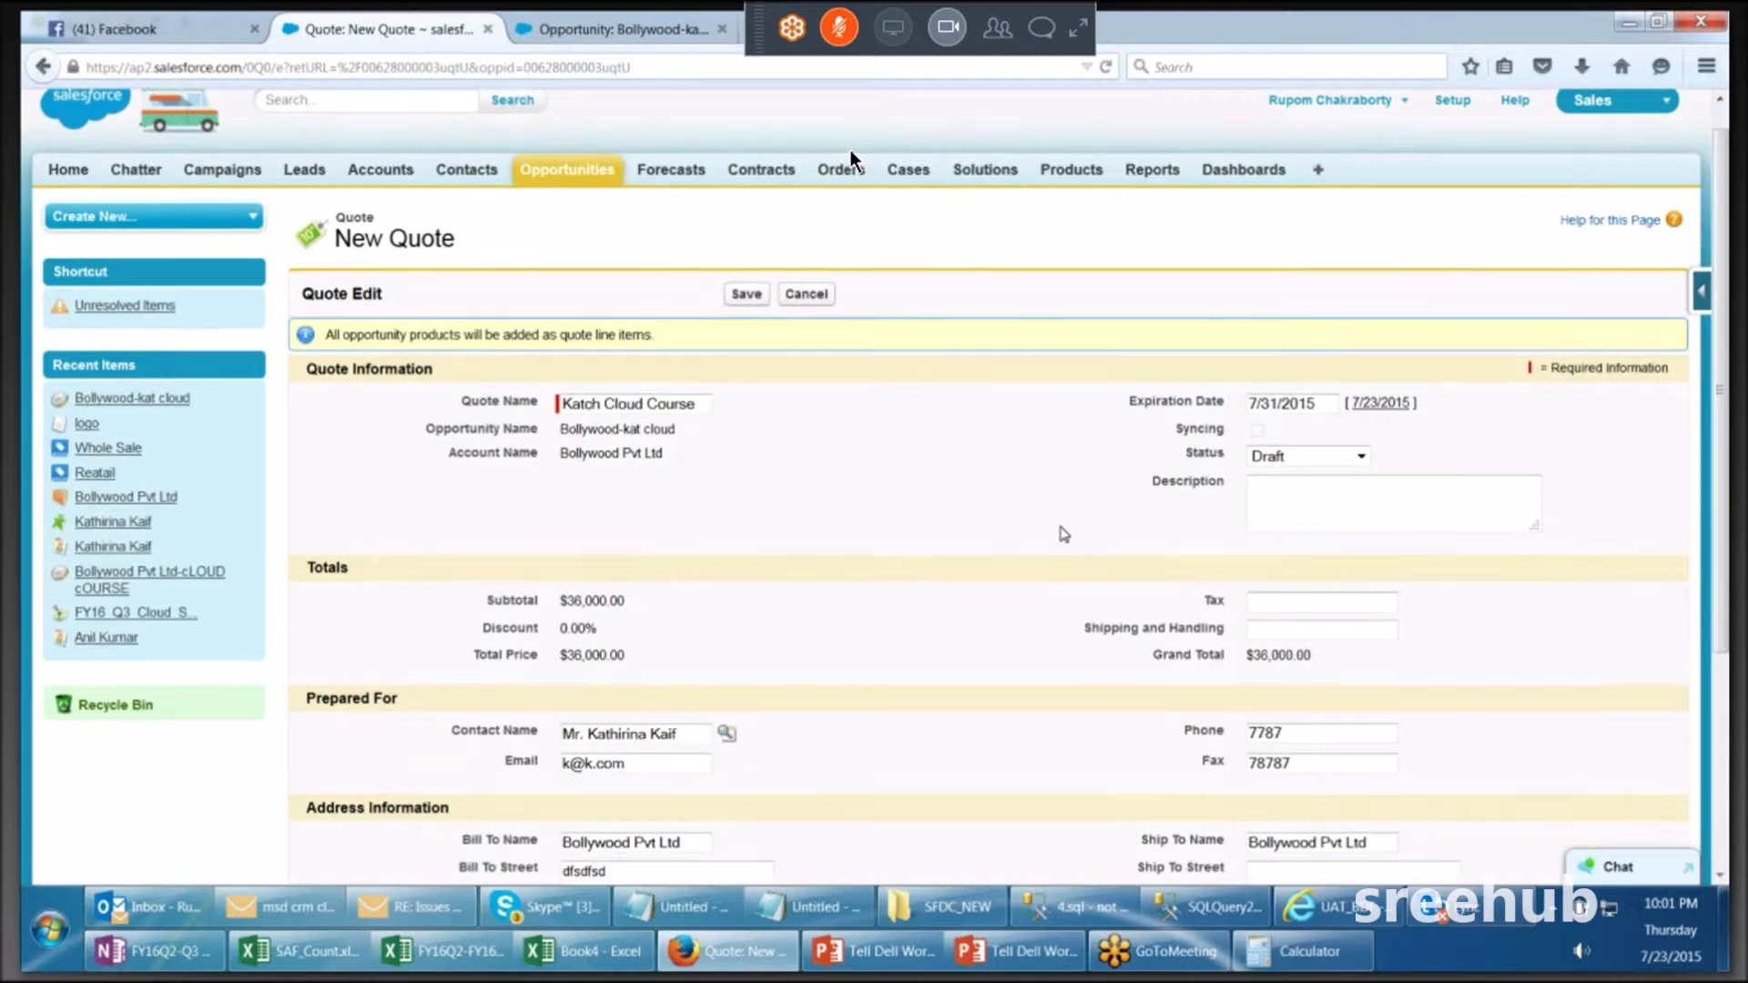
# Step: Set the quote's tax to 412.50 and save the new quote
pyautogui.scroll(-3, 1060, 533)
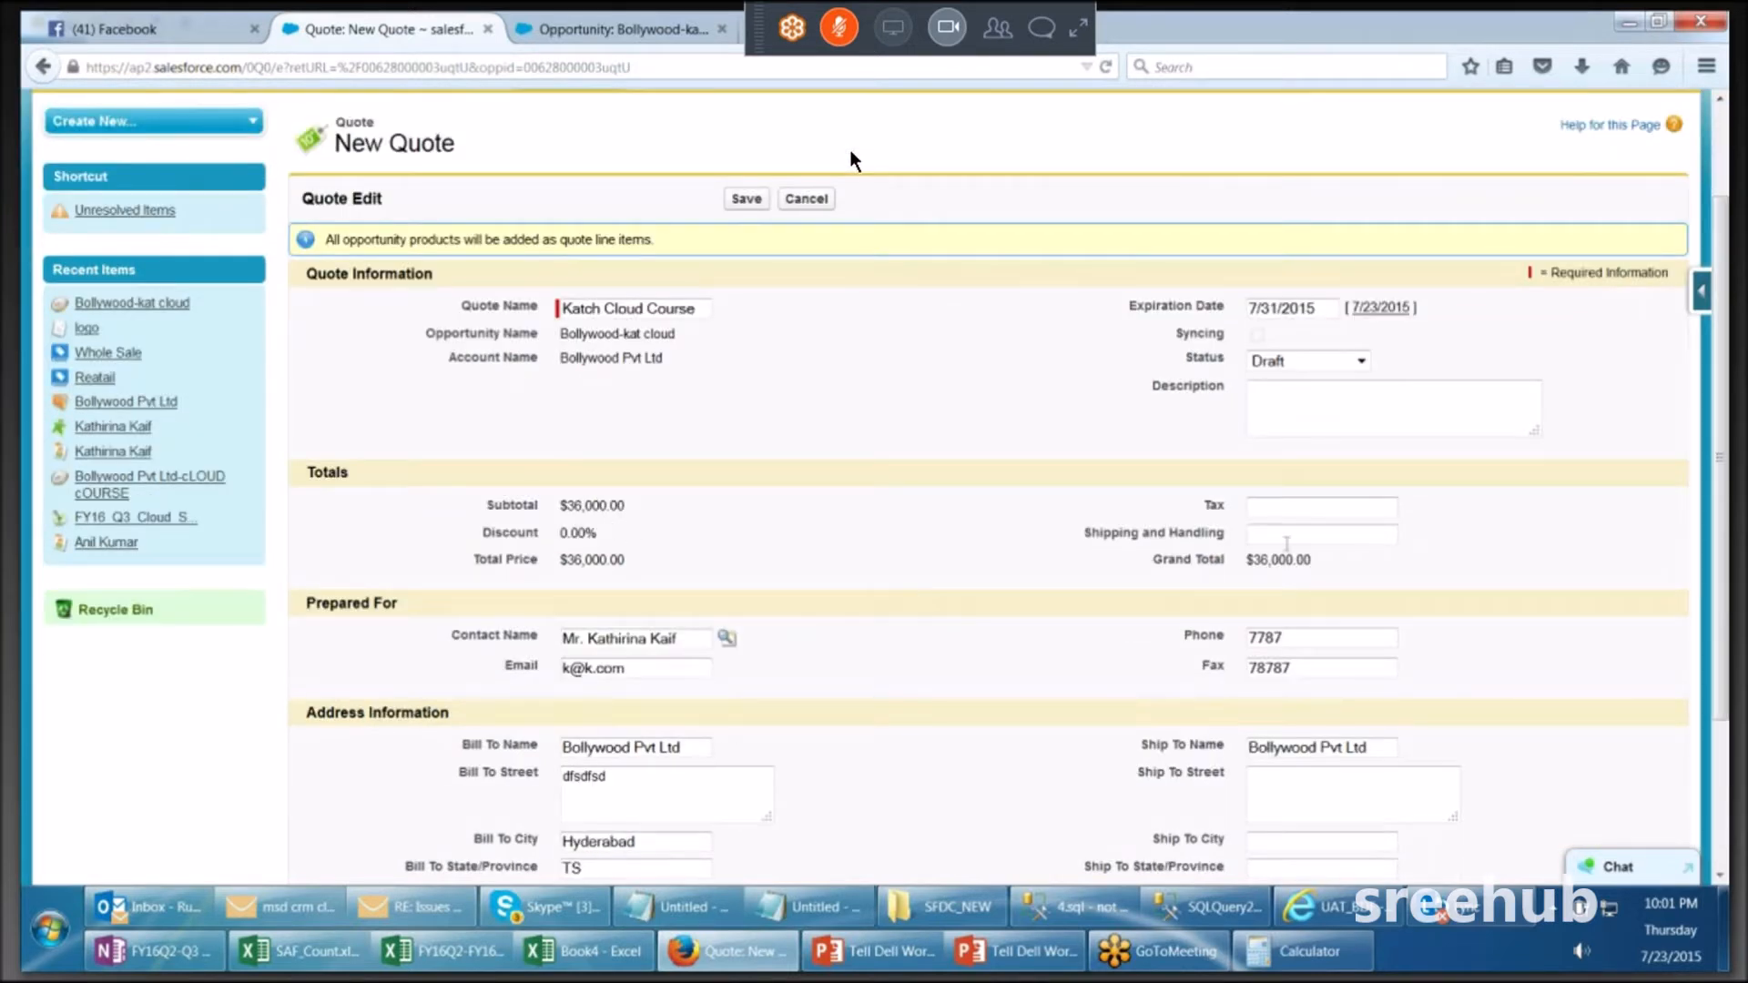
pyautogui.click(1300, 512)
pyautogui.write('1')
pyautogui.press('BackSpace')
pyautogui.write('2')
pyautogui.press('BackSpace')
pyautogui.write('3')
pyautogui.press('BackSpace')
pyautogui.write('412.50')
pyautogui.scroll(-1, 1067, 580)
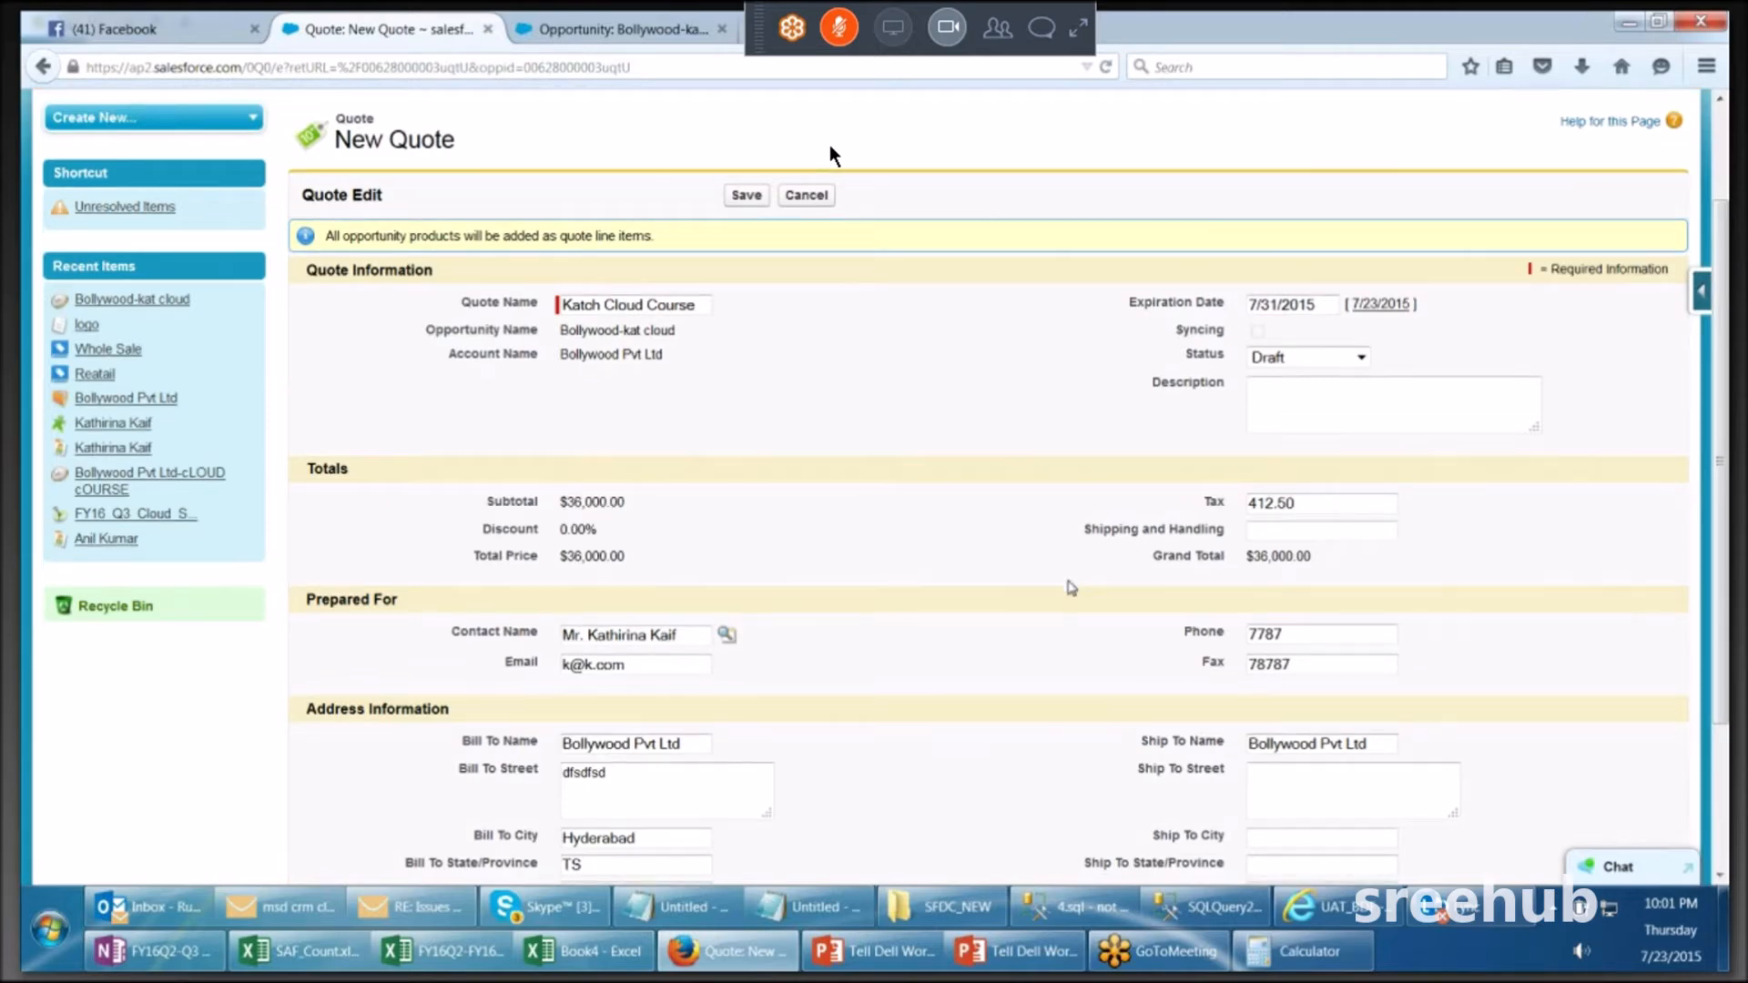
pyautogui.scroll(-3, 1071, 587)
pyautogui.scroll(-1, 742, 764)
pyautogui.click(749, 773)
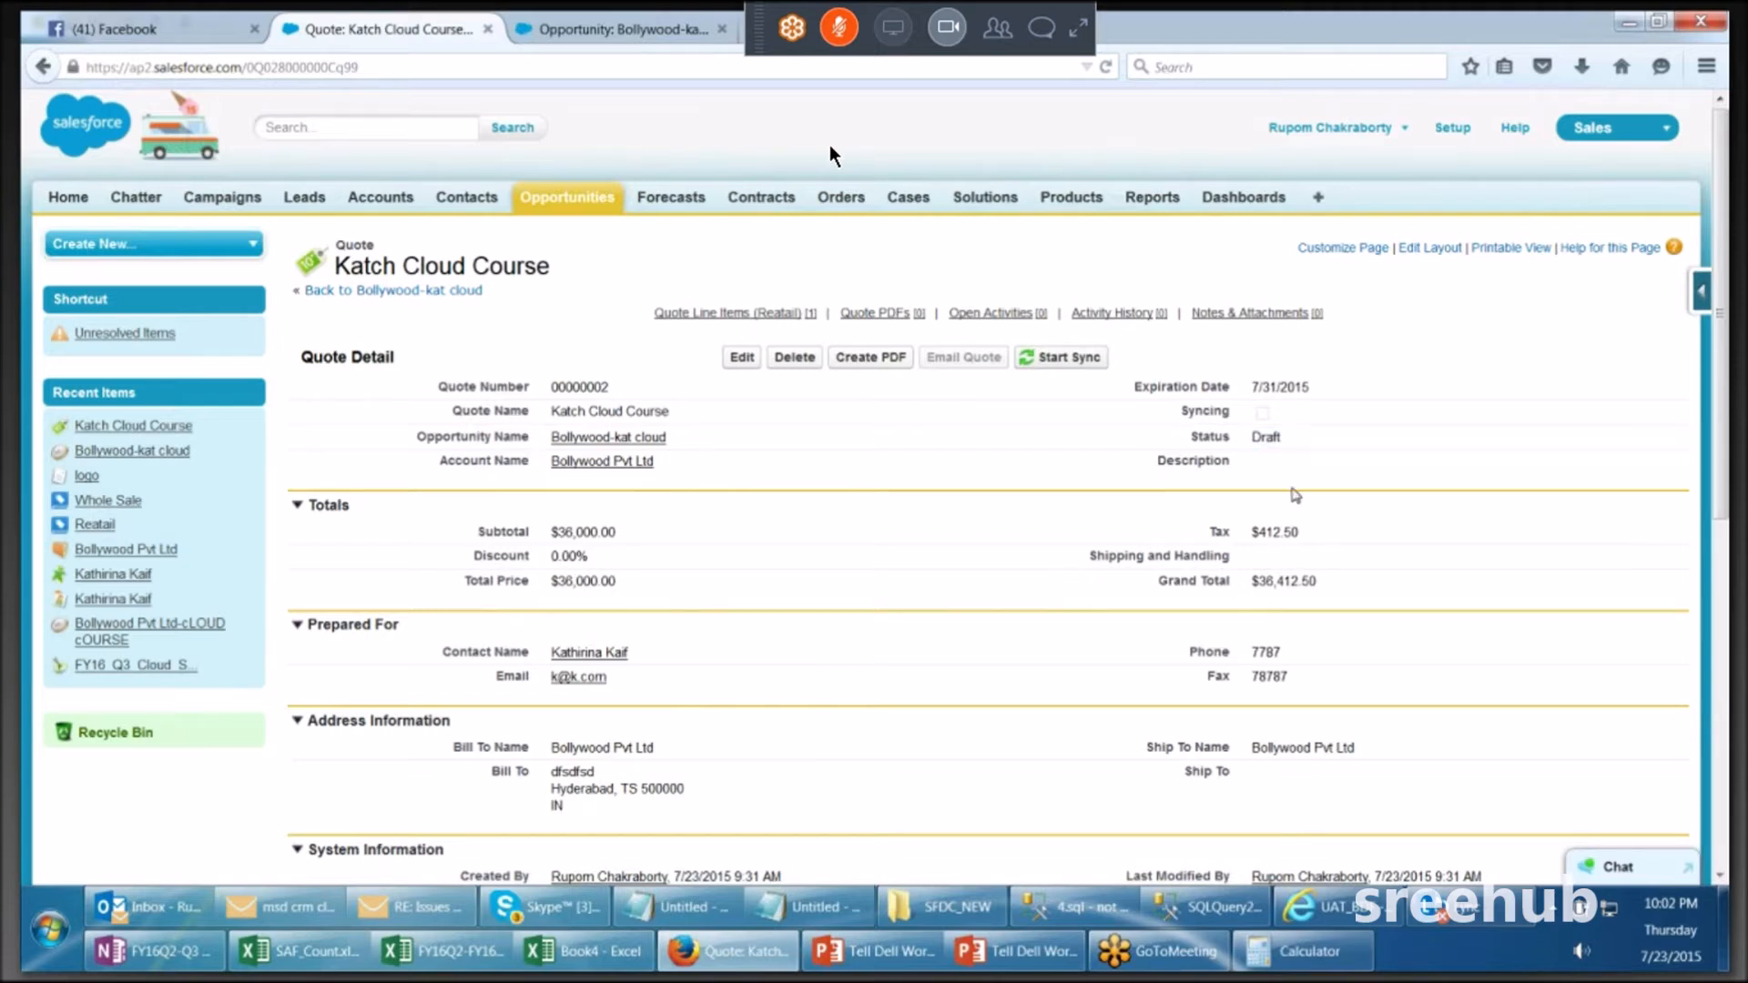
# Step: Change the status of the Katch Cloud Course quote to Approved and save the record
pyautogui.scroll(-1, 1296, 496)
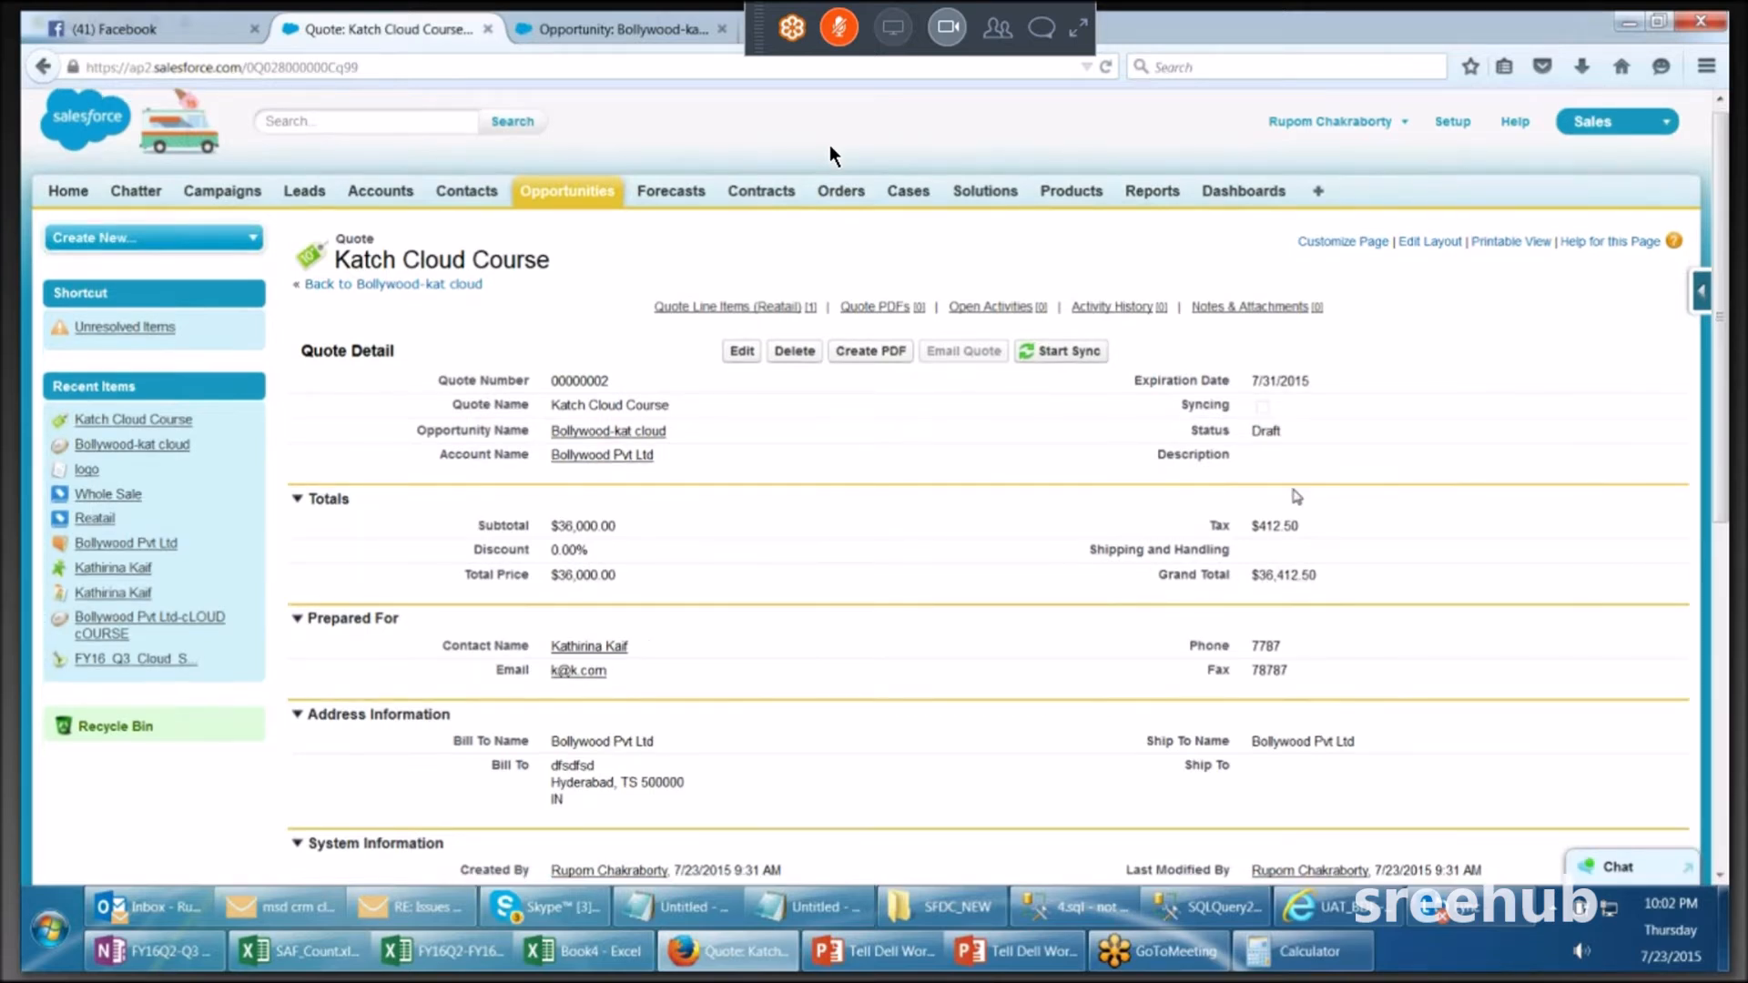
pyautogui.scroll(-5, 1296, 497)
pyautogui.scroll(5, 1354, 669)
pyautogui.doubleClick(1308, 450)
pyautogui.click(1368, 441)
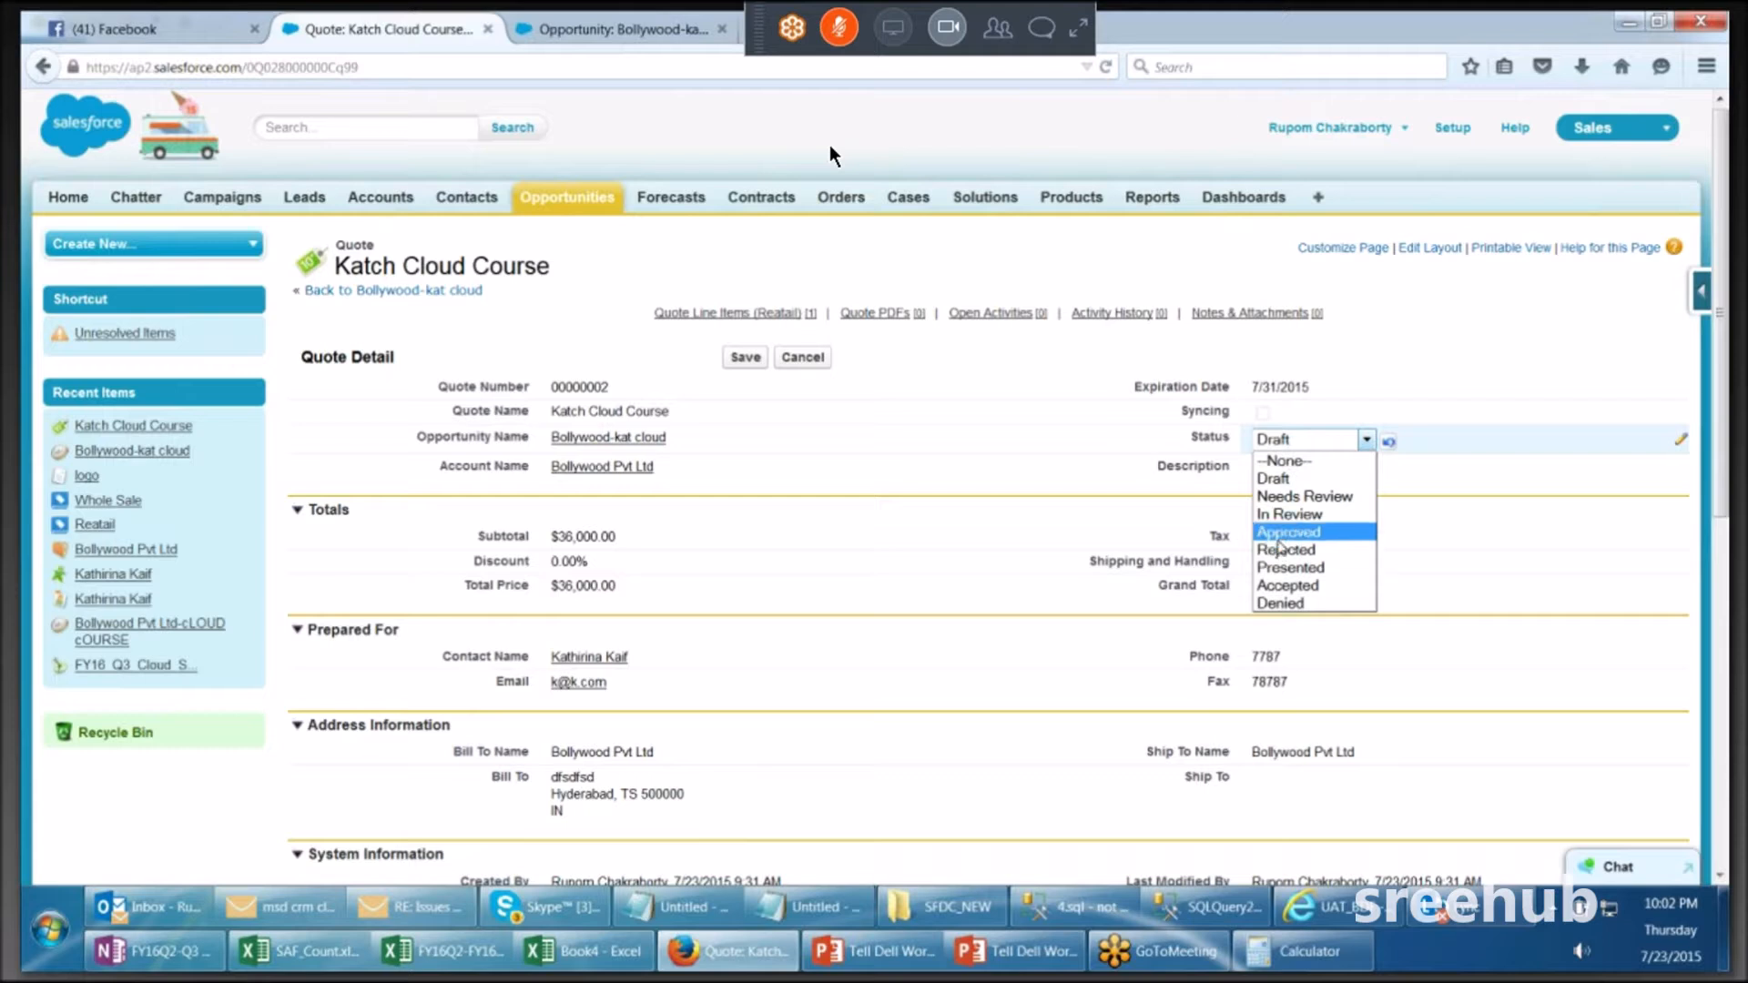
pyautogui.click(1281, 541)
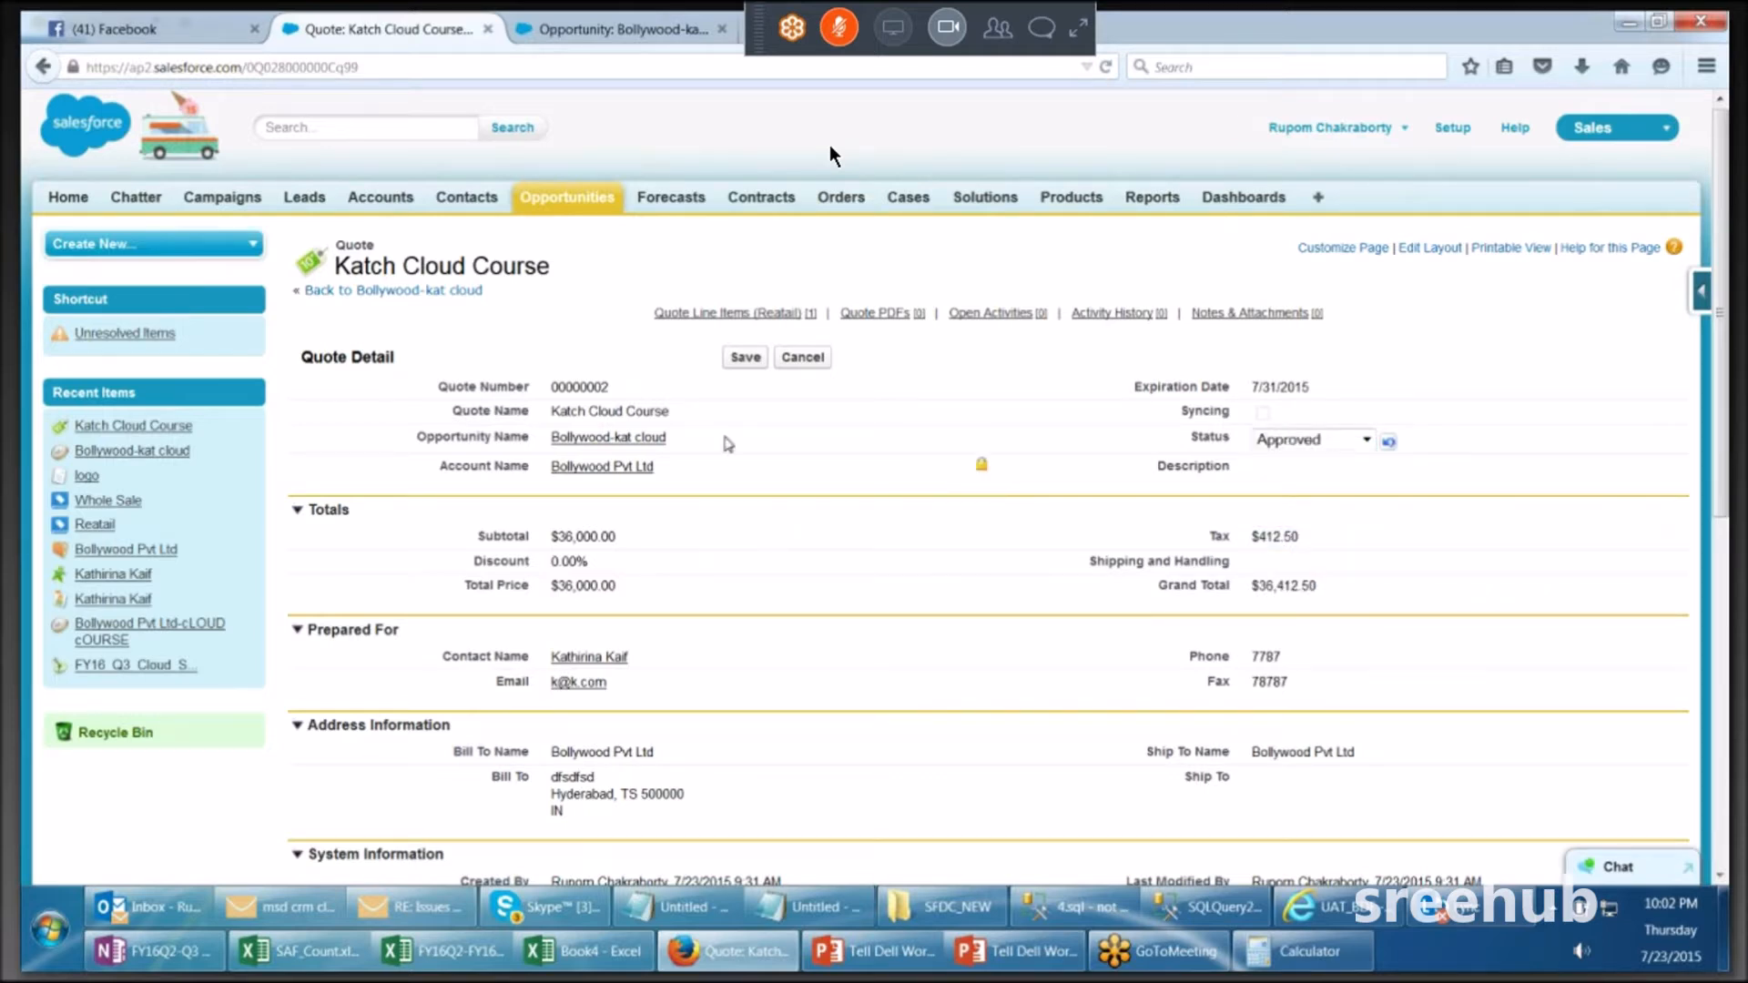
pyautogui.click(743, 360)
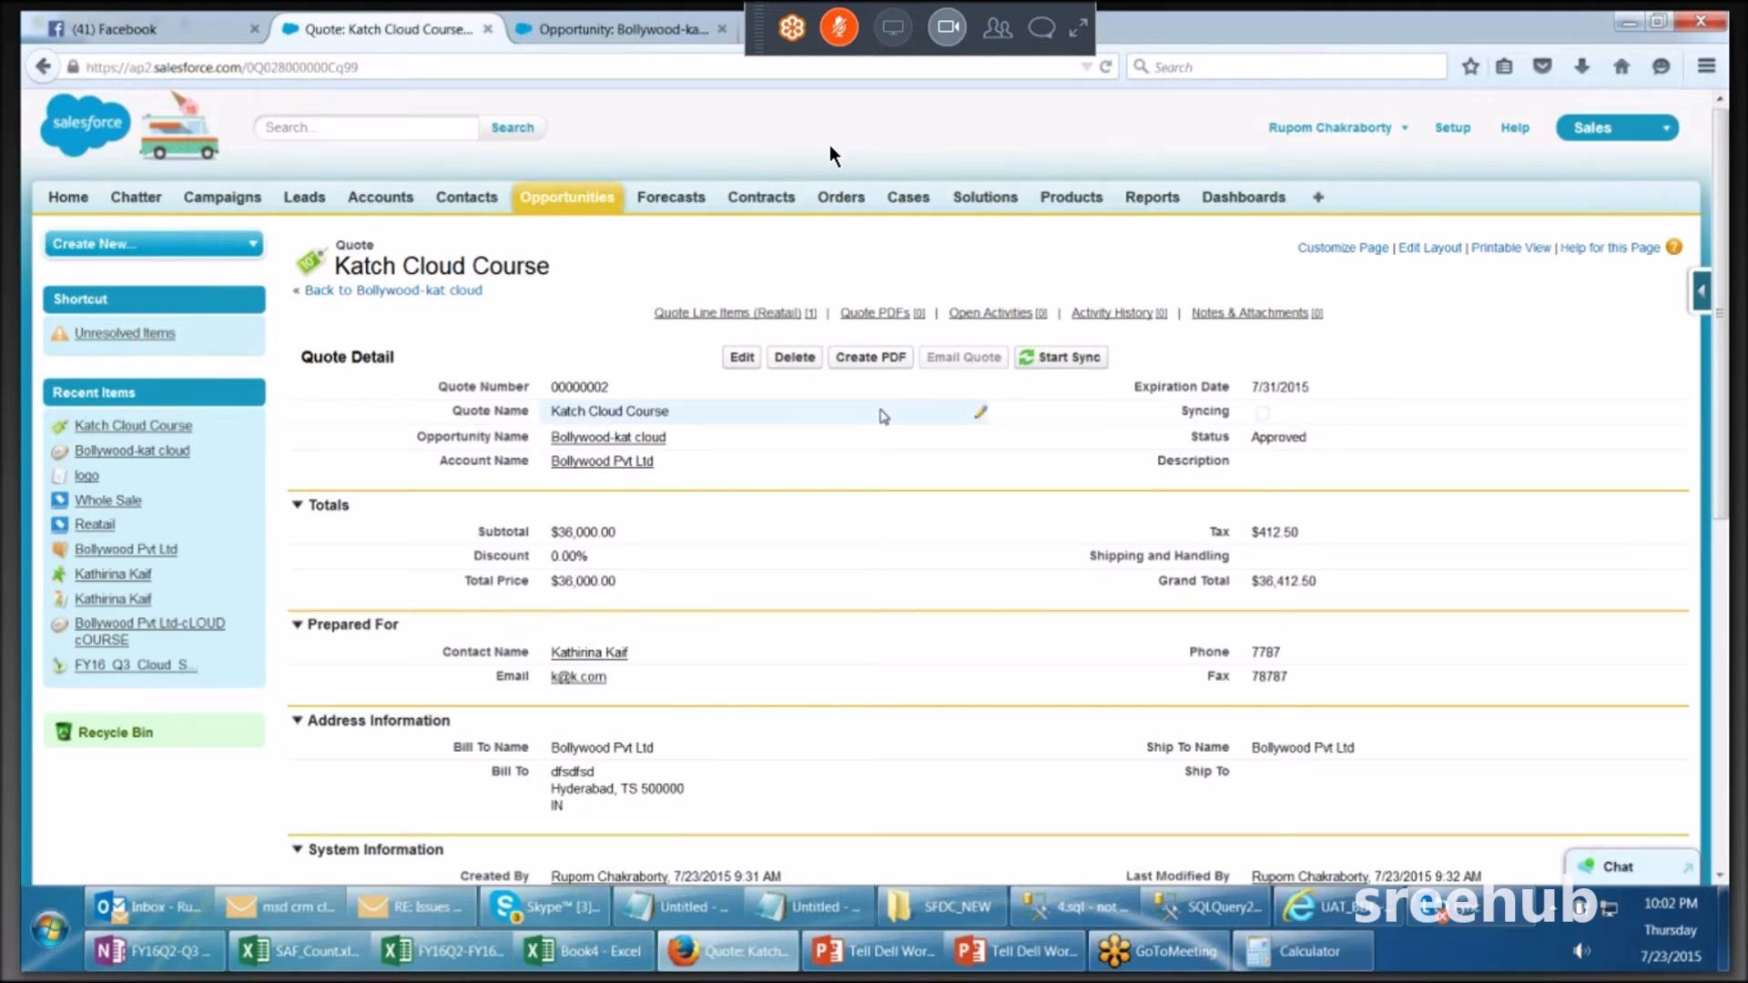
# Step: Create a PDF of the quote, save it to the quote, and download Katch Cloud Course_V1.pdf from its preview
pyautogui.click(880, 362)
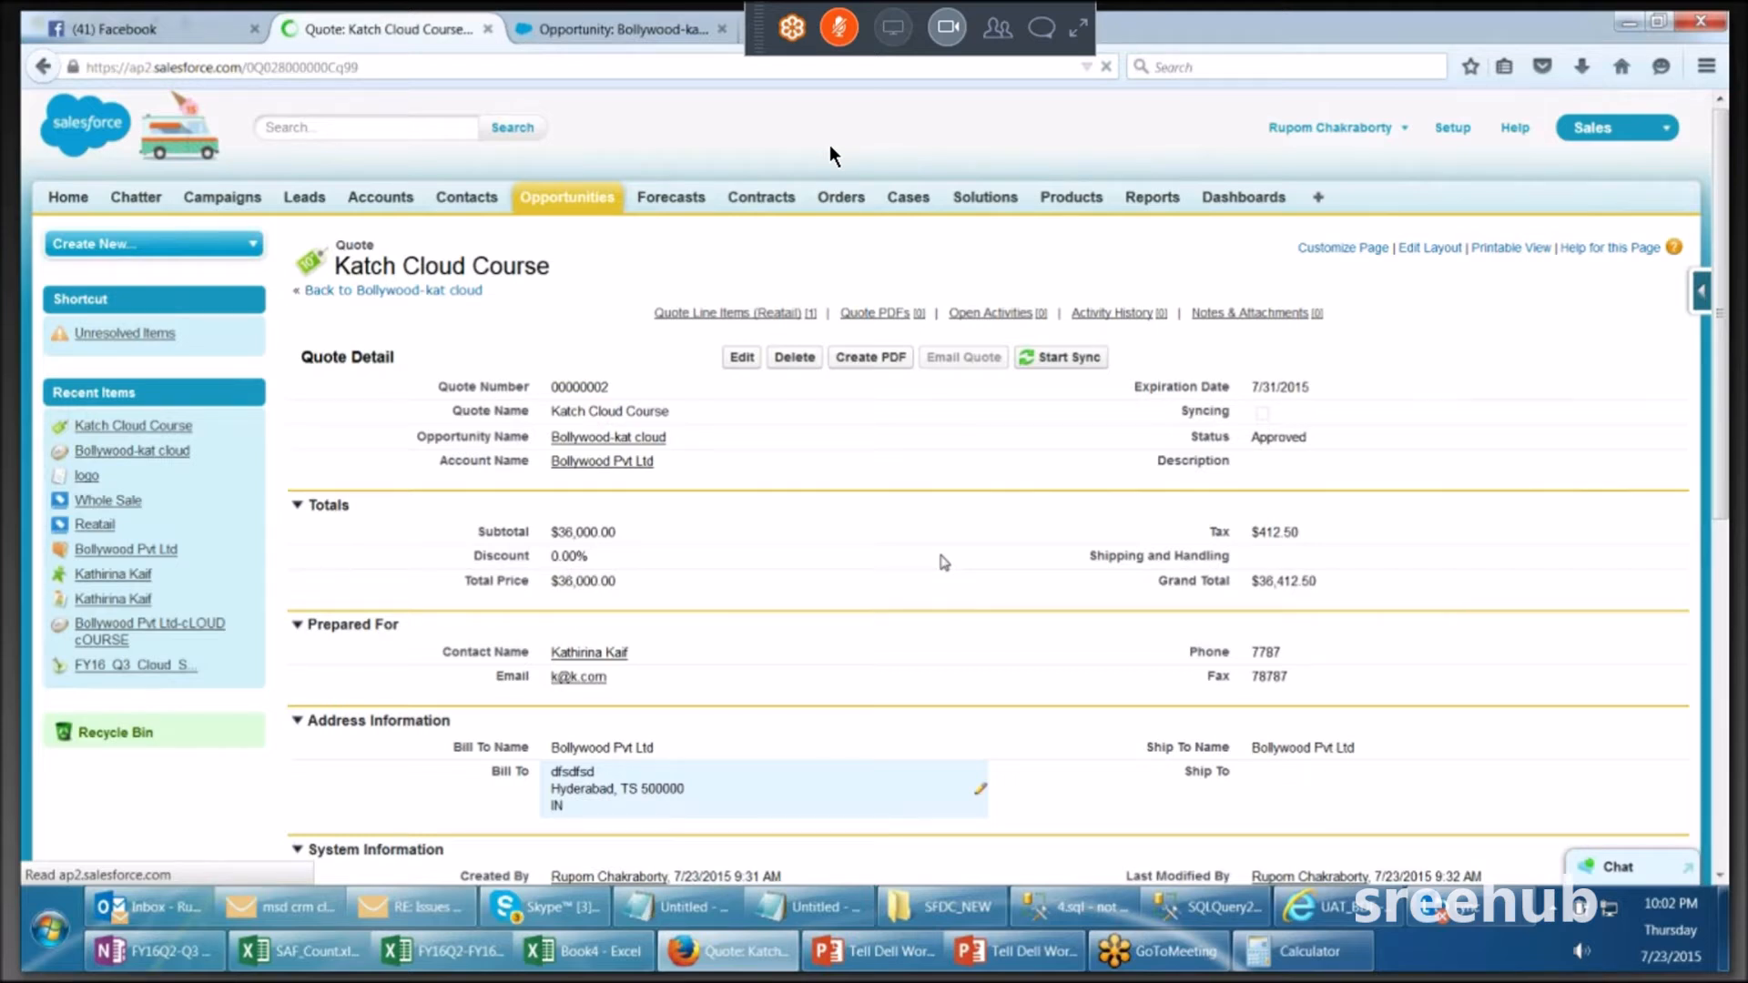
pyautogui.scroll(-1, 828, 144)
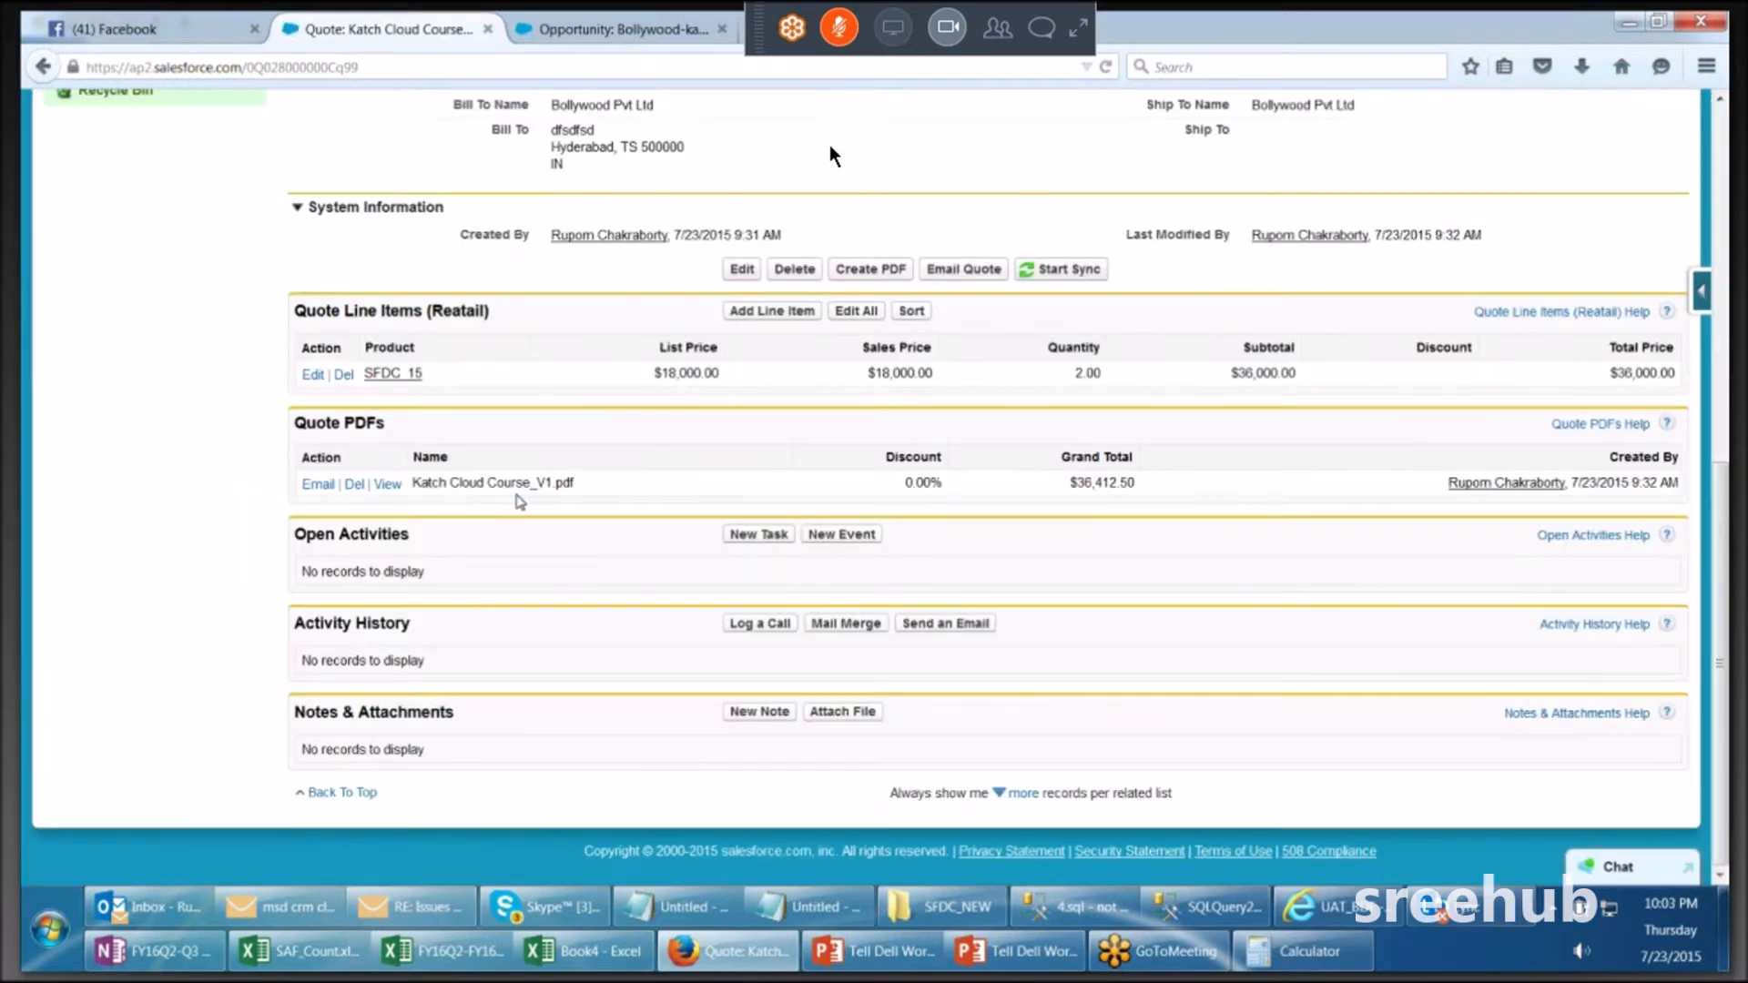
pyautogui.click(387, 486)
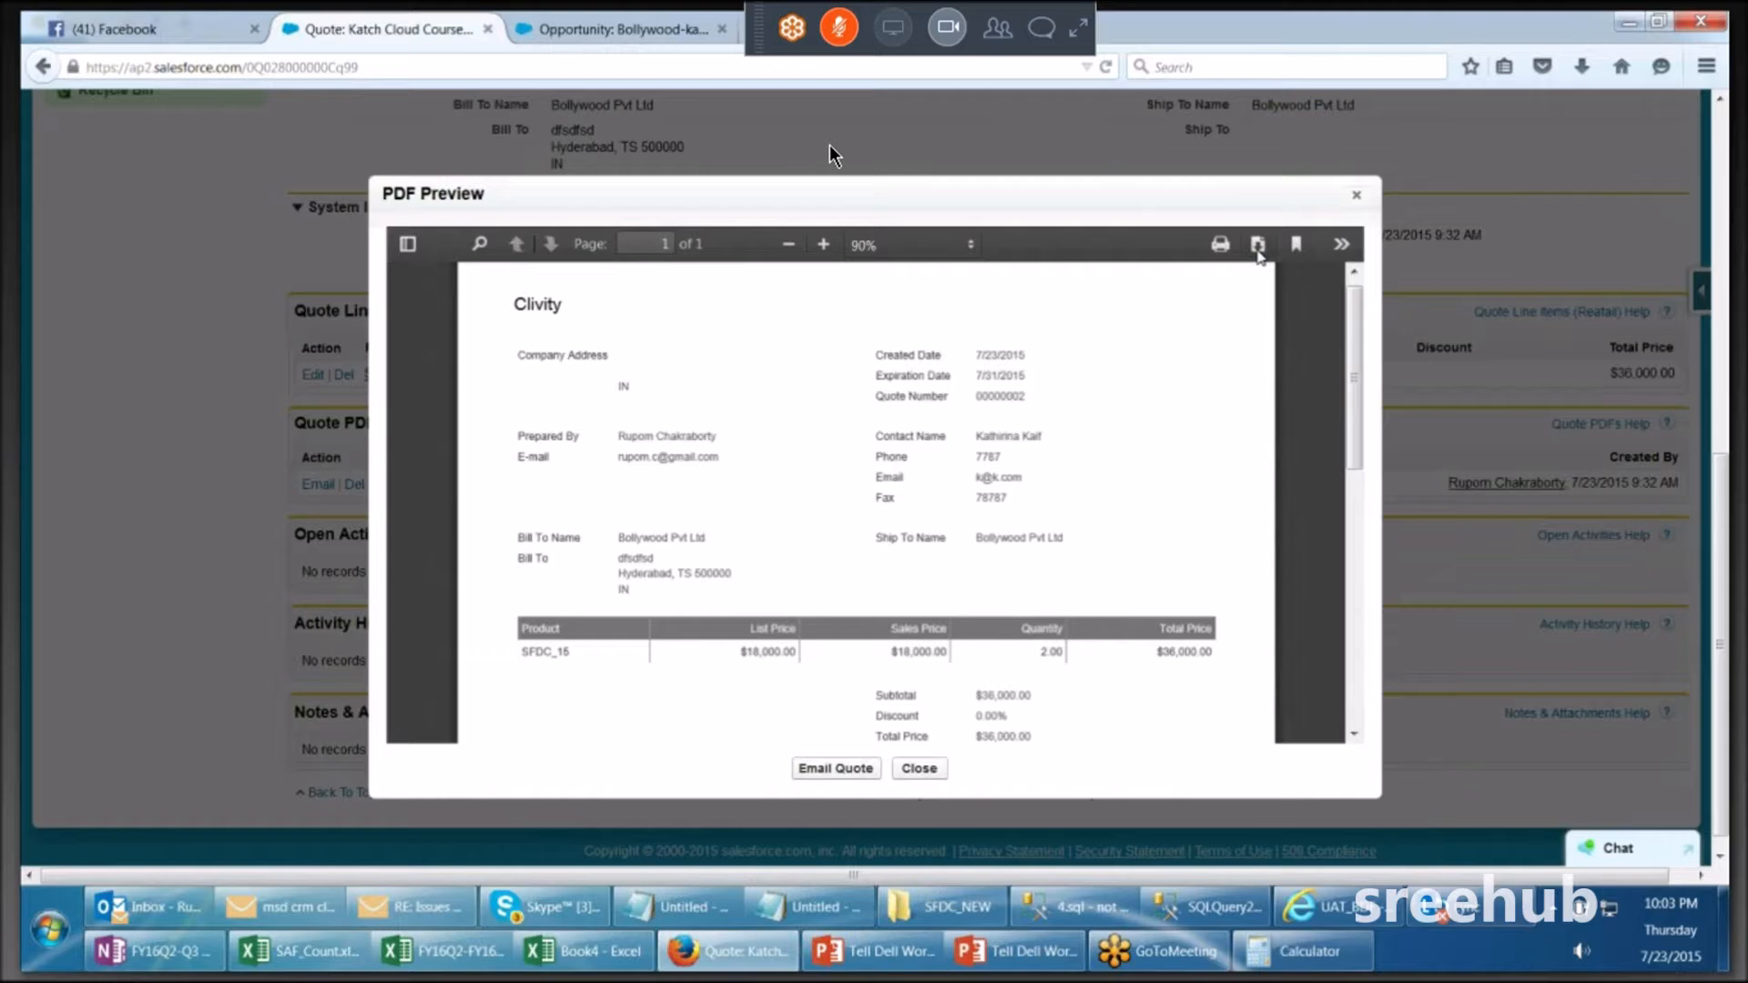
pyautogui.click(1258, 251)
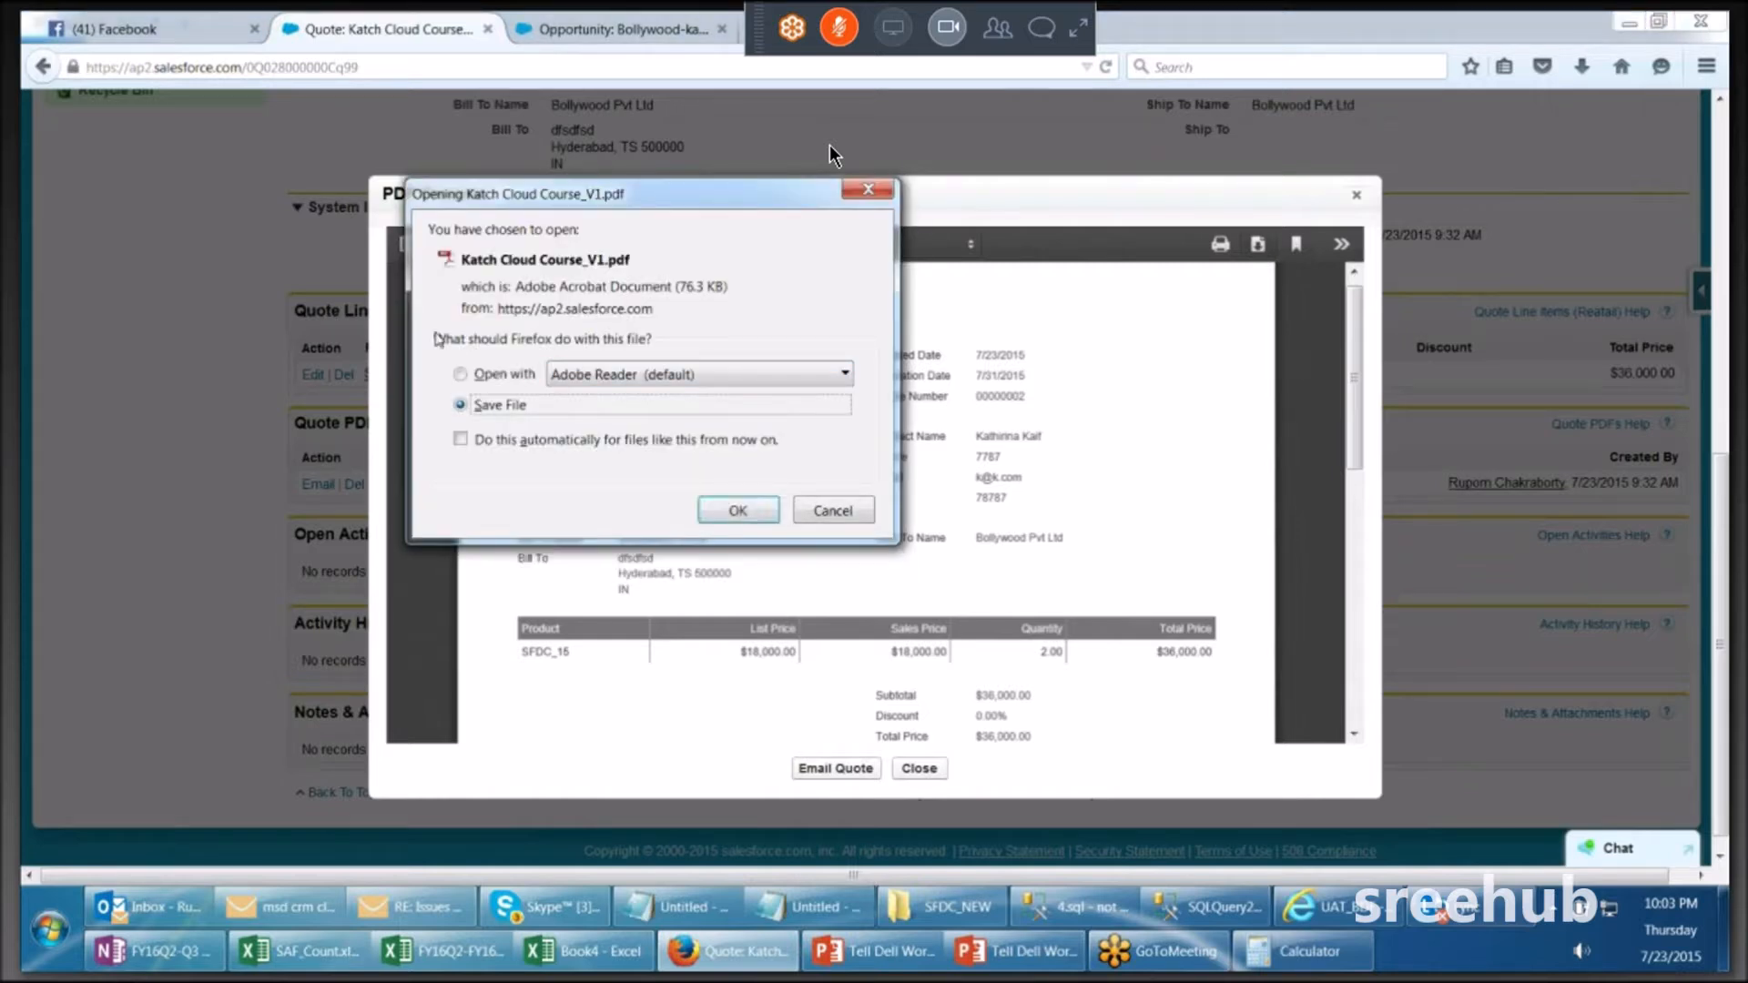
pyautogui.press('Return')
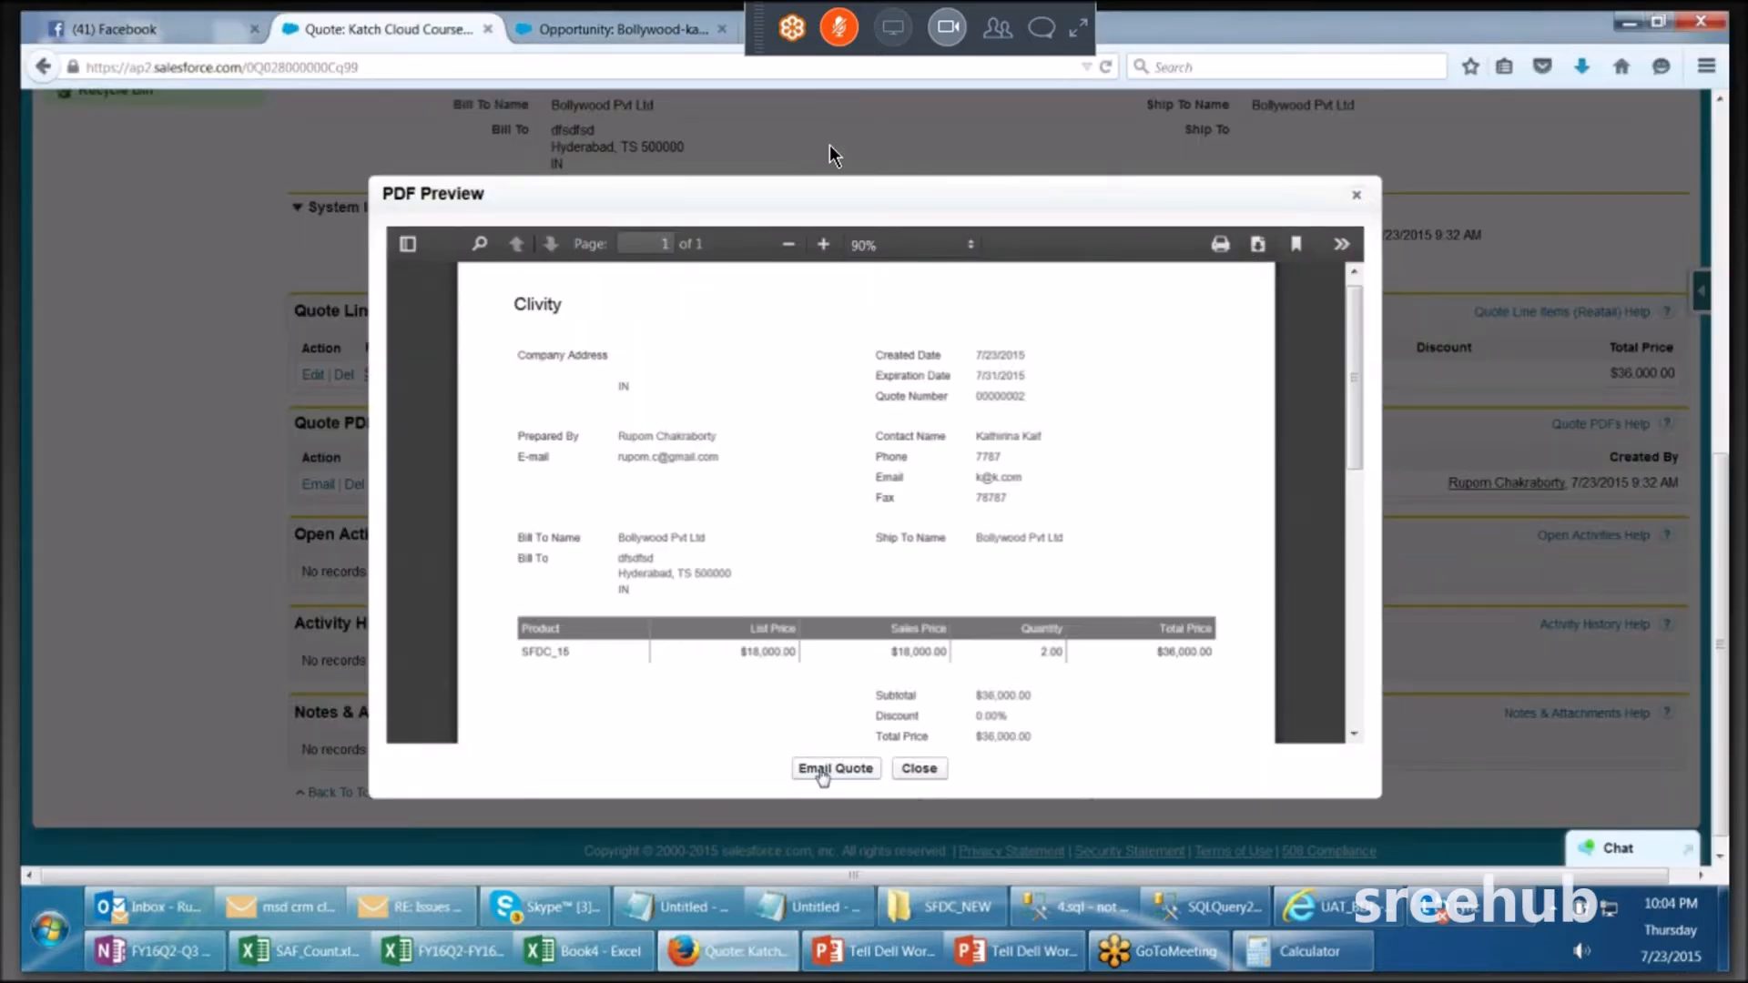
# Step: Start an email from the quote PDF preview, check its attachment and enter the subject Quote attached
pyautogui.click(832, 769)
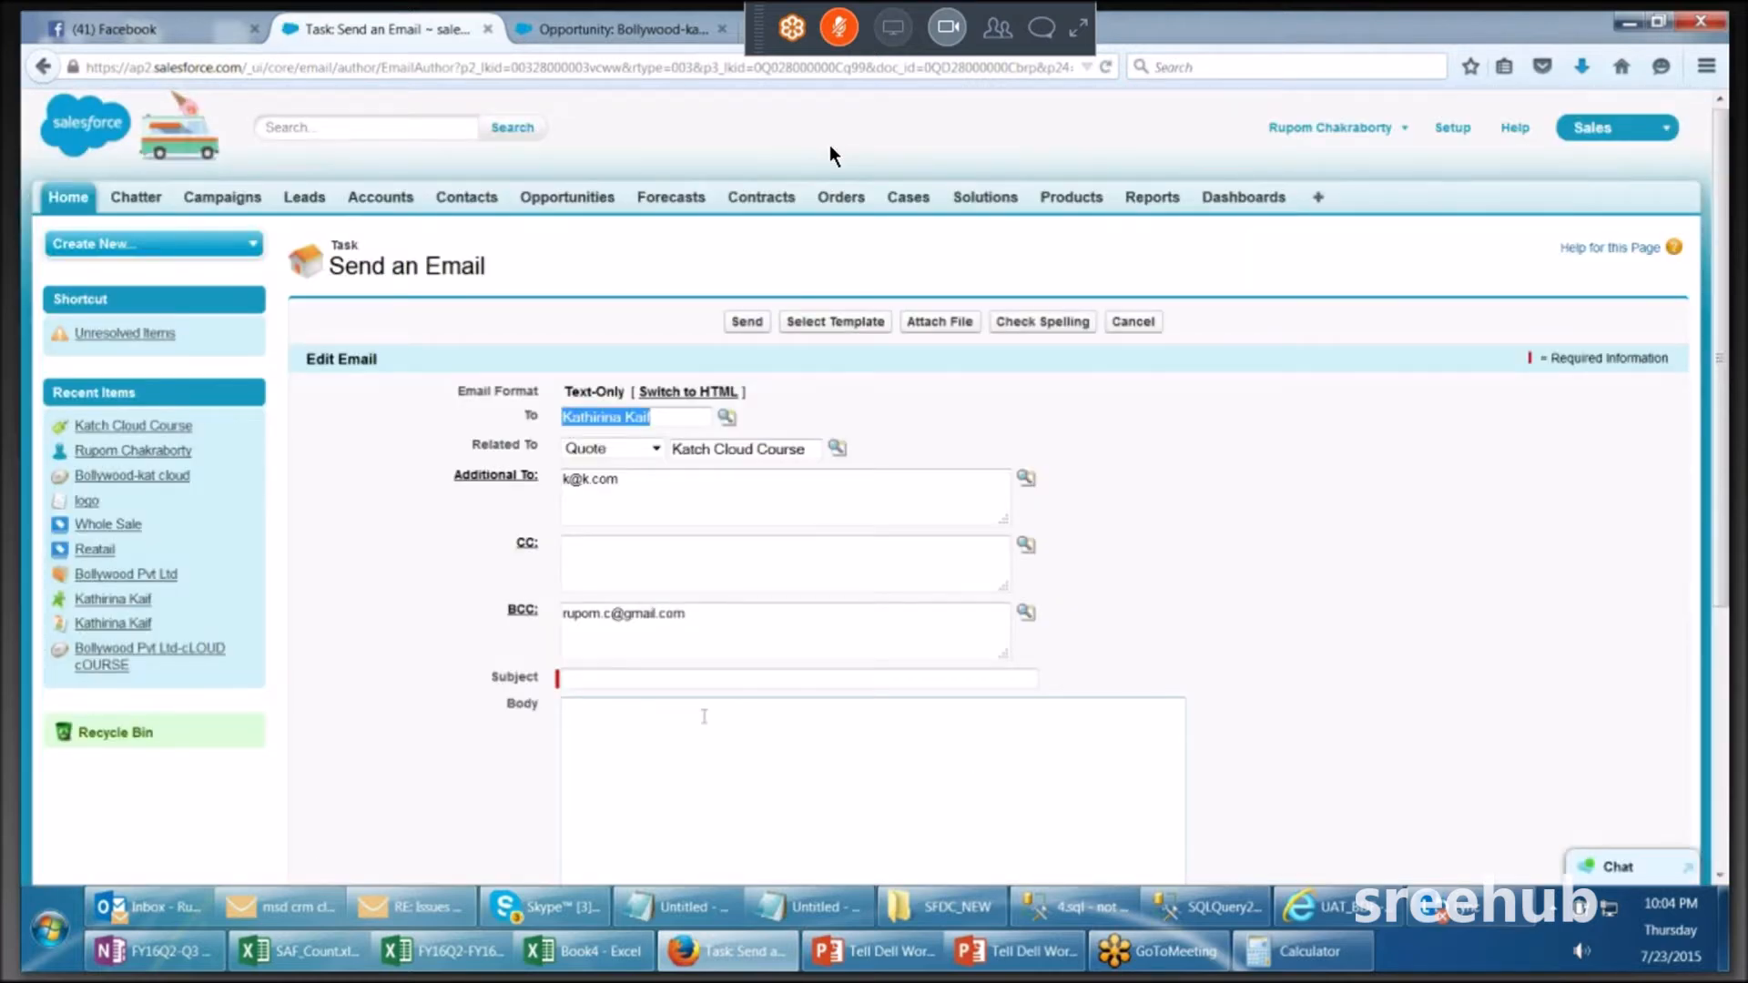
pyautogui.scroll(-5, 828, 145)
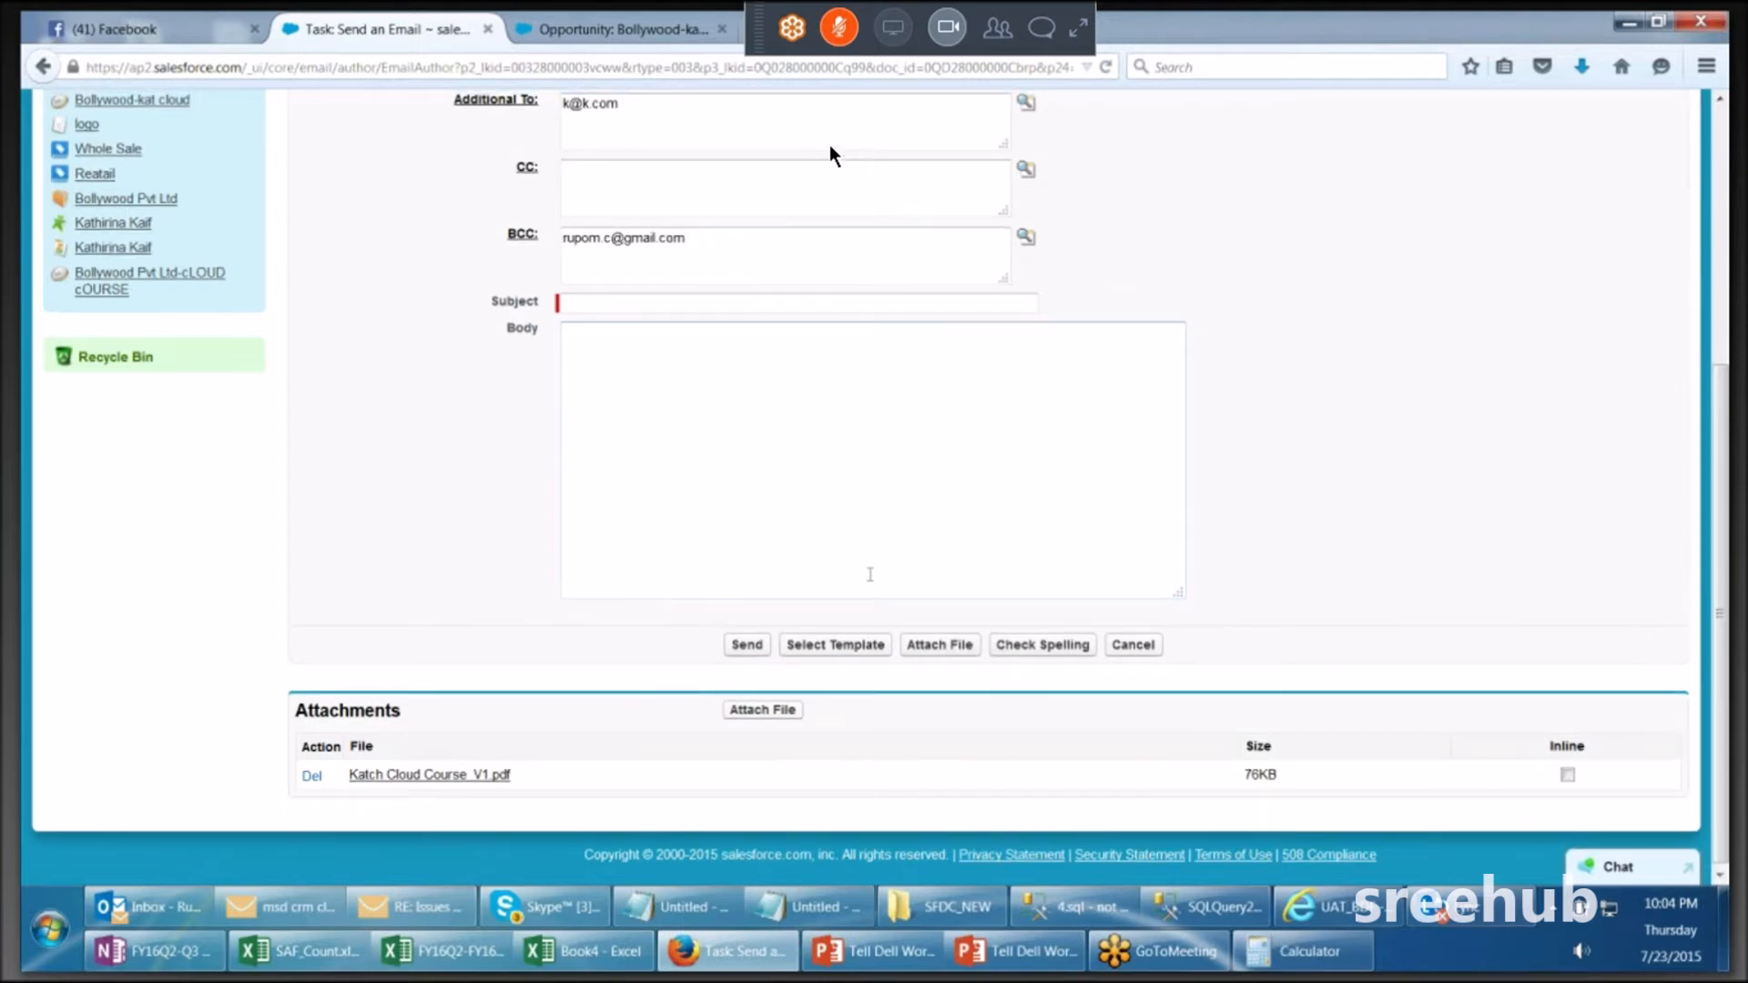
pyautogui.scroll(3, 828, 145)
pyautogui.click(637, 548)
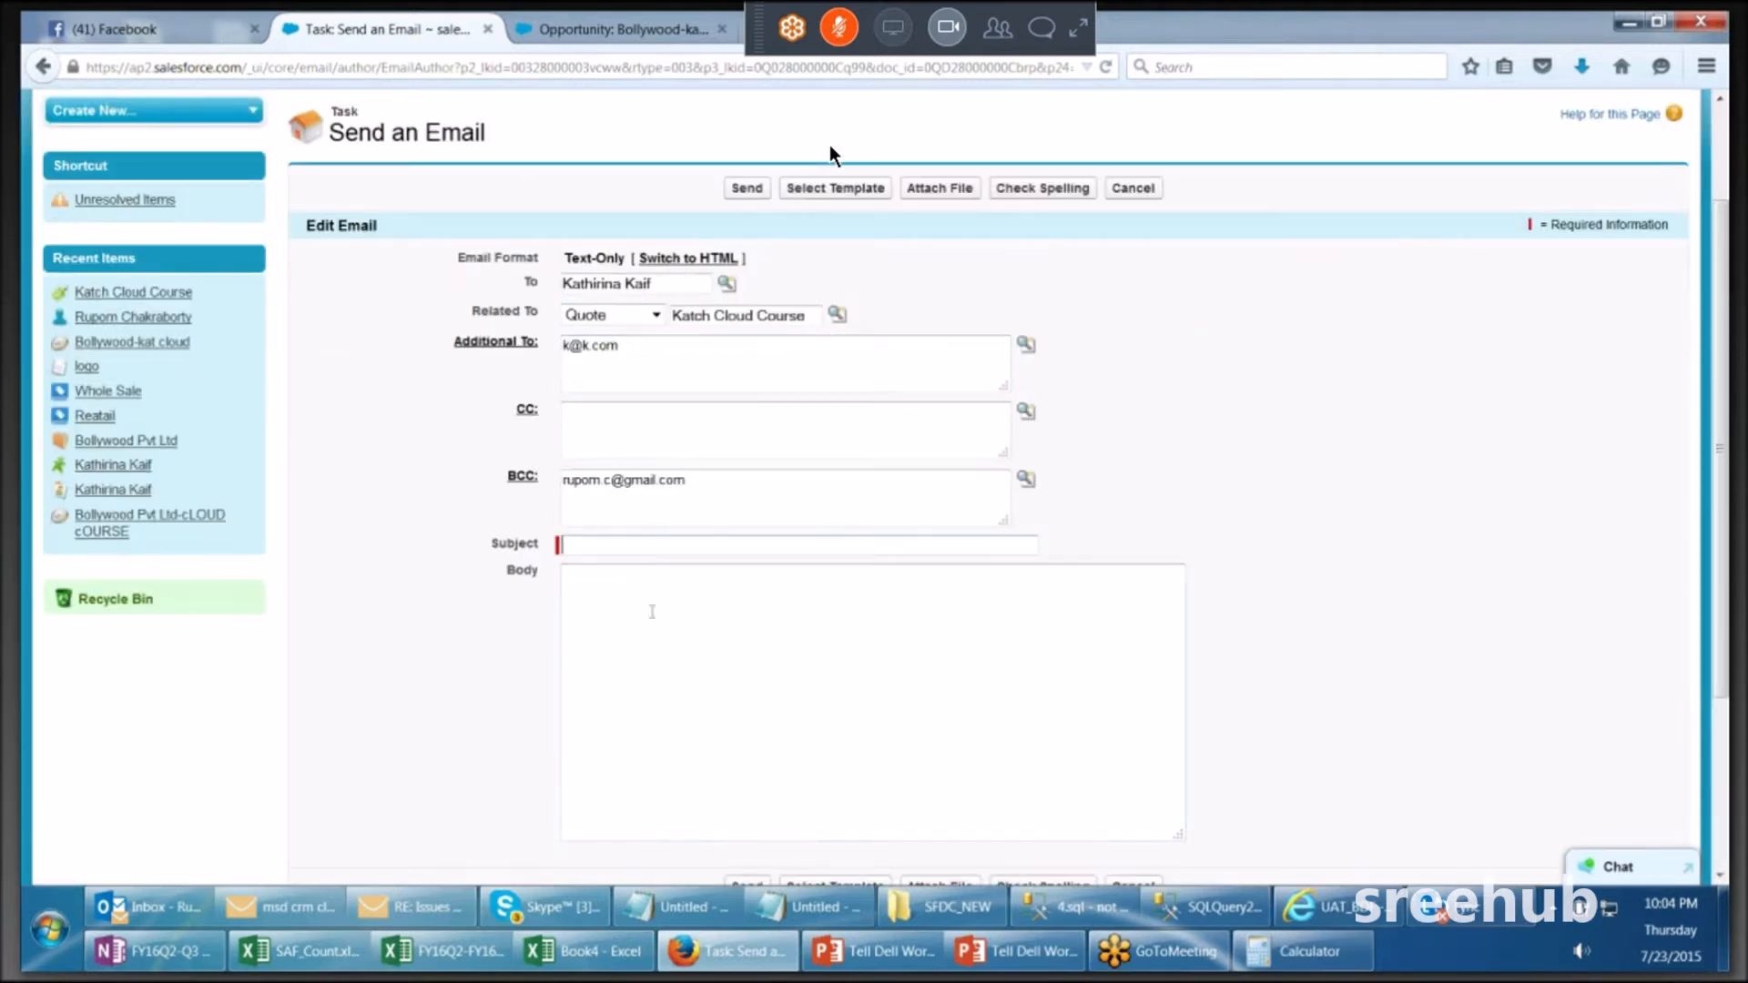
pyautogui.click(651, 655)
pyautogui.click(652, 551)
pyautogui.write('Quote attached')
# Step: Fill the email body with several lines of placeholder text beginning with ssfsd and send the email
pyautogui.click(639, 624)
pyautogui.write('ssfsd')
pyautogui.press('Return')
pyautogui.write('ada d  d a sd a d as')
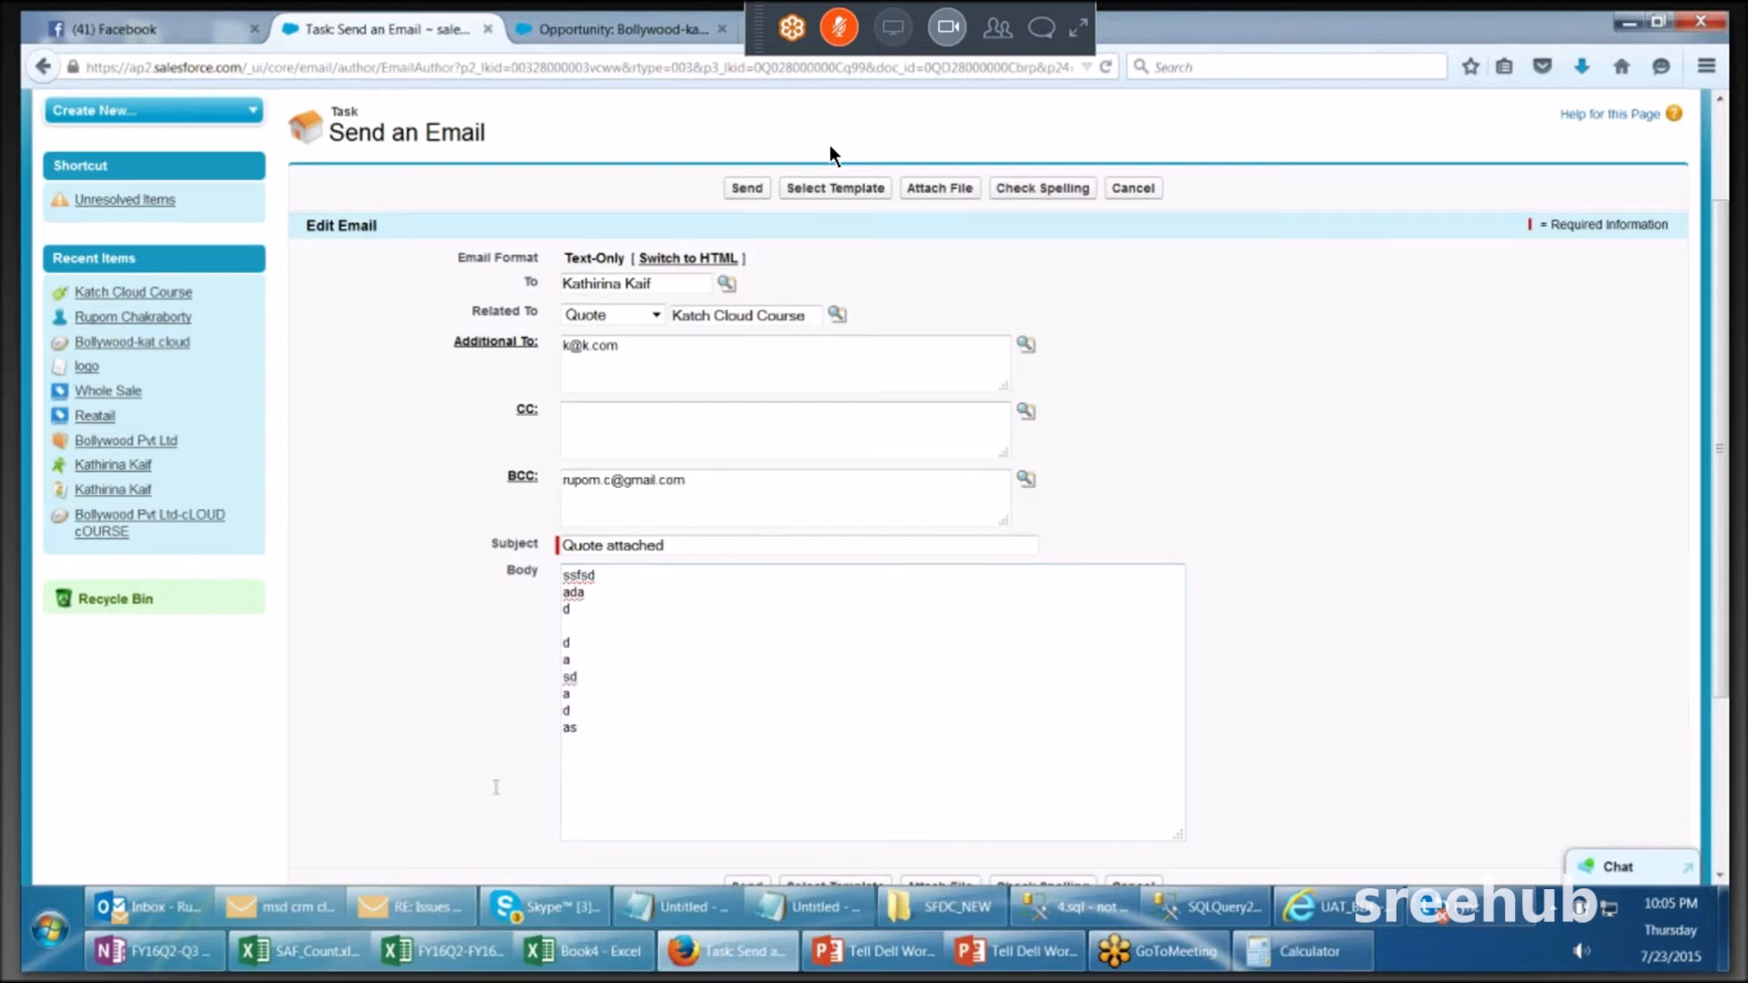
pyautogui.click(742, 191)
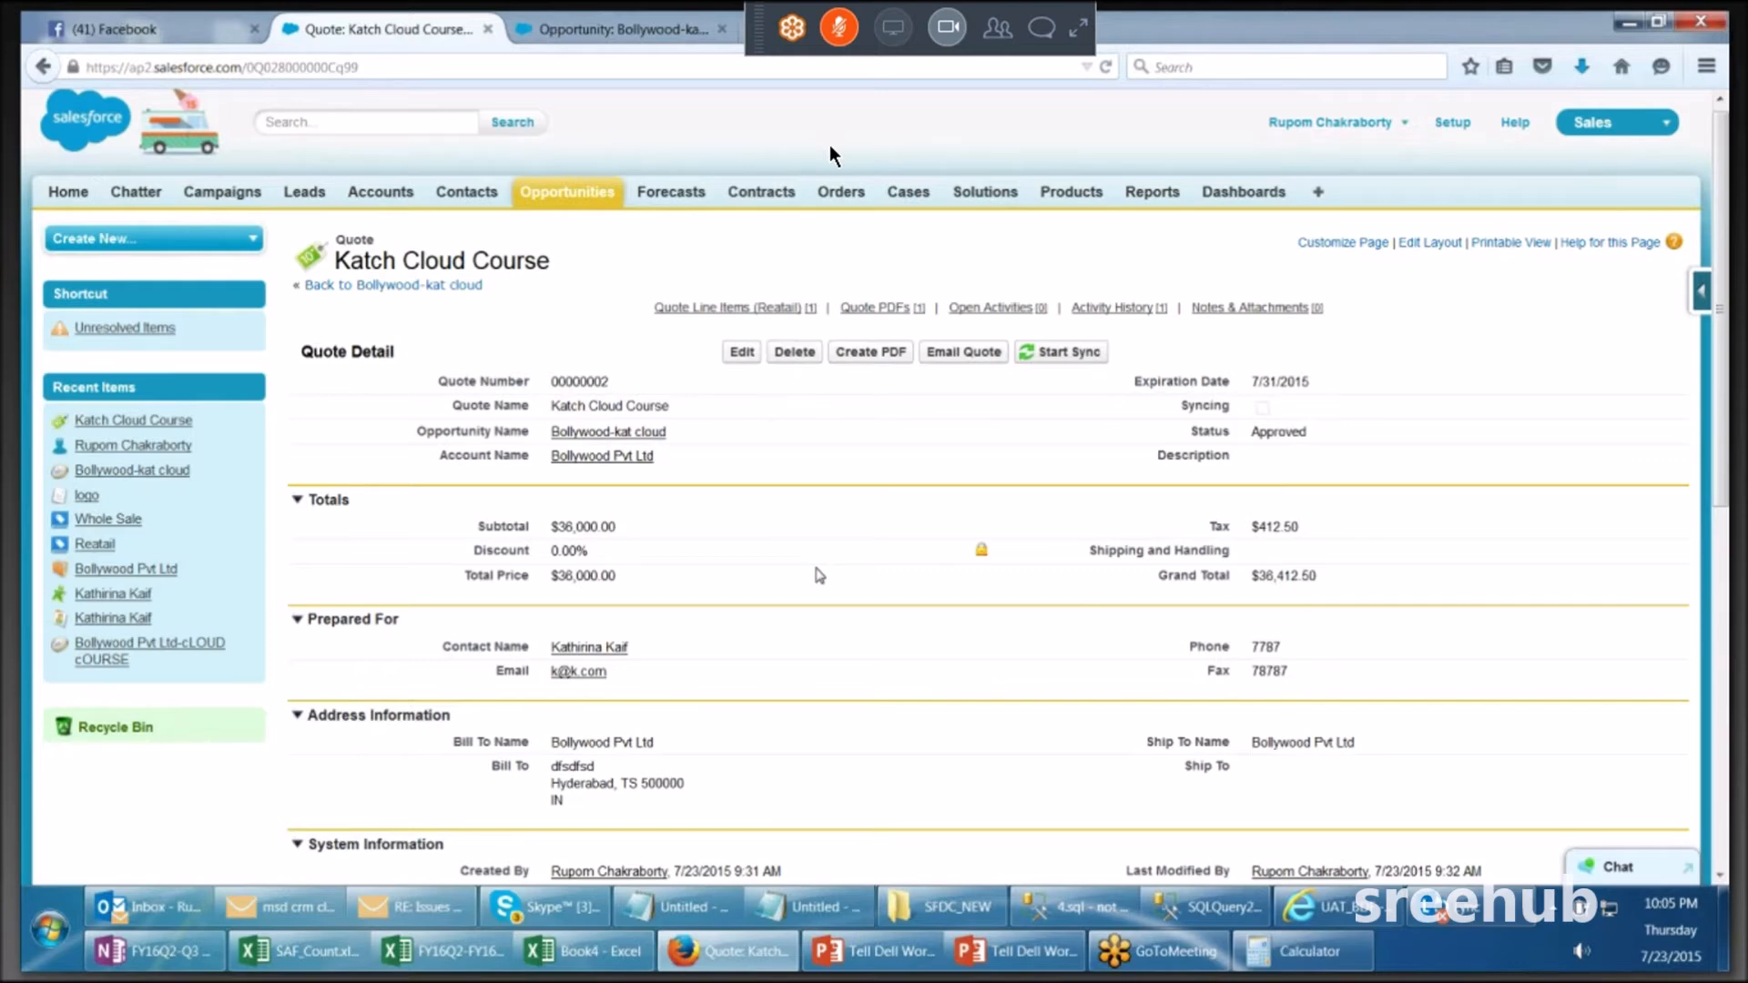
# Step: Review the quote record, return to the Bollywood-kat cloud opportunity and check its Quotes related list
pyautogui.scroll(-5, 828, 145)
pyautogui.scroll(3, 830, 155)
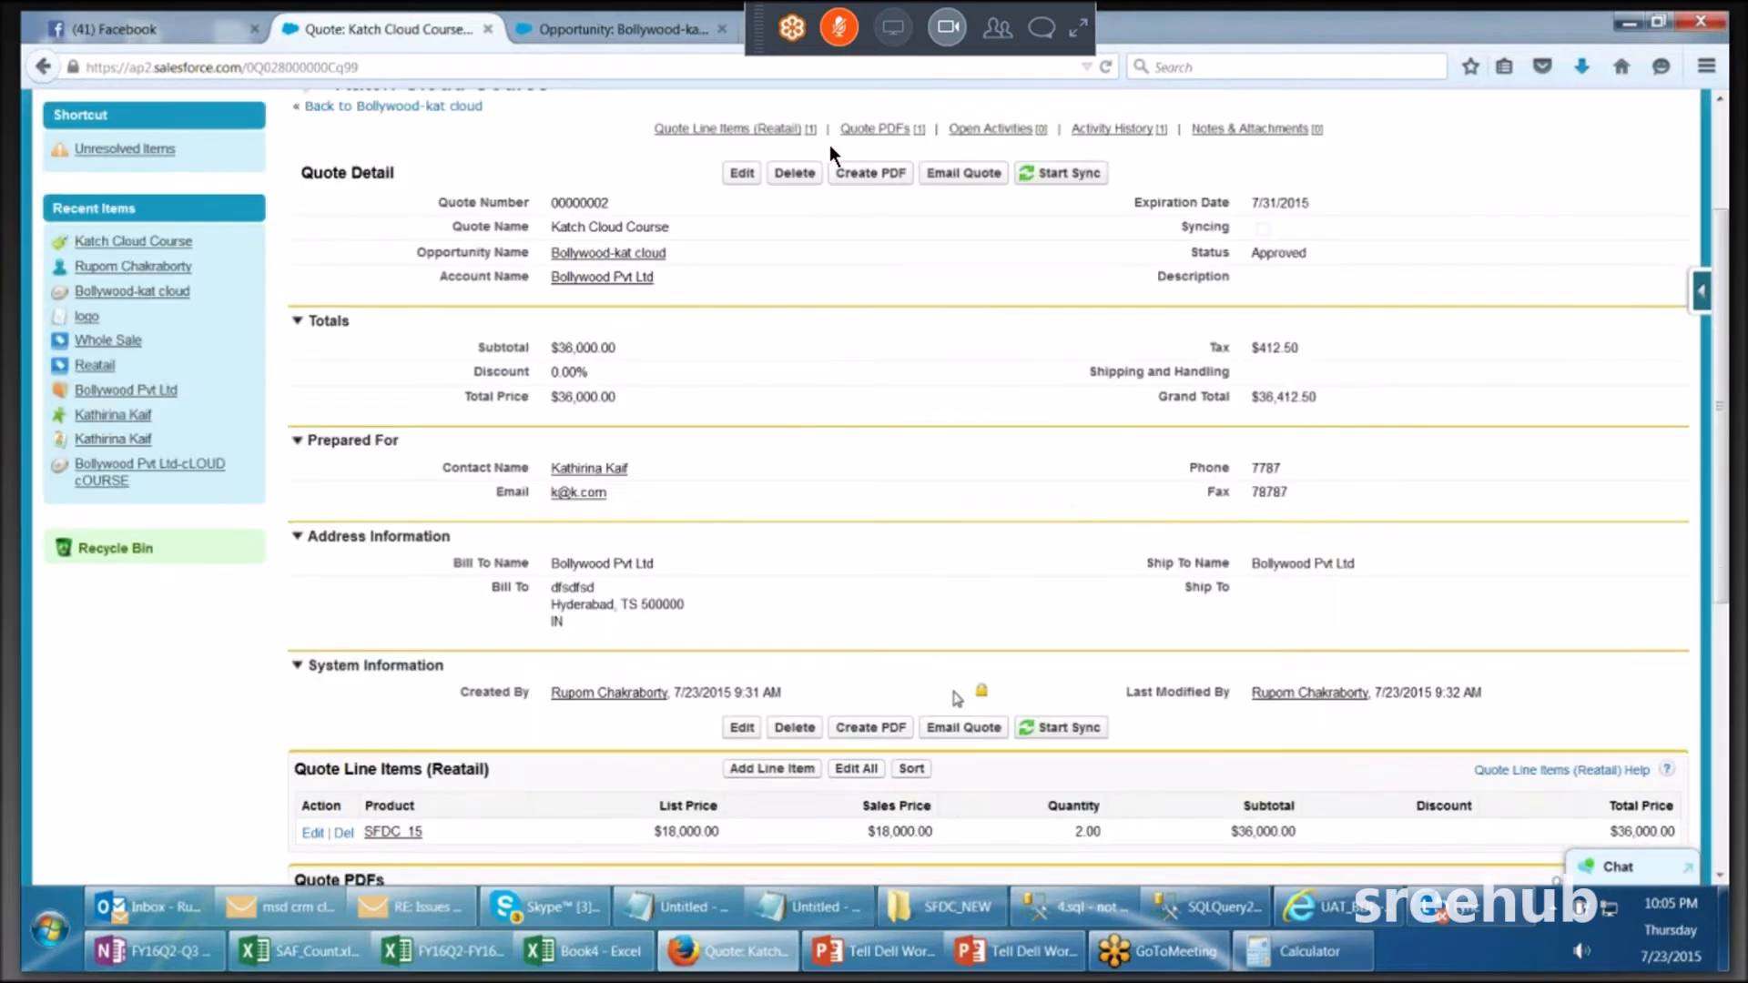
pyautogui.scroll(2, 830, 147)
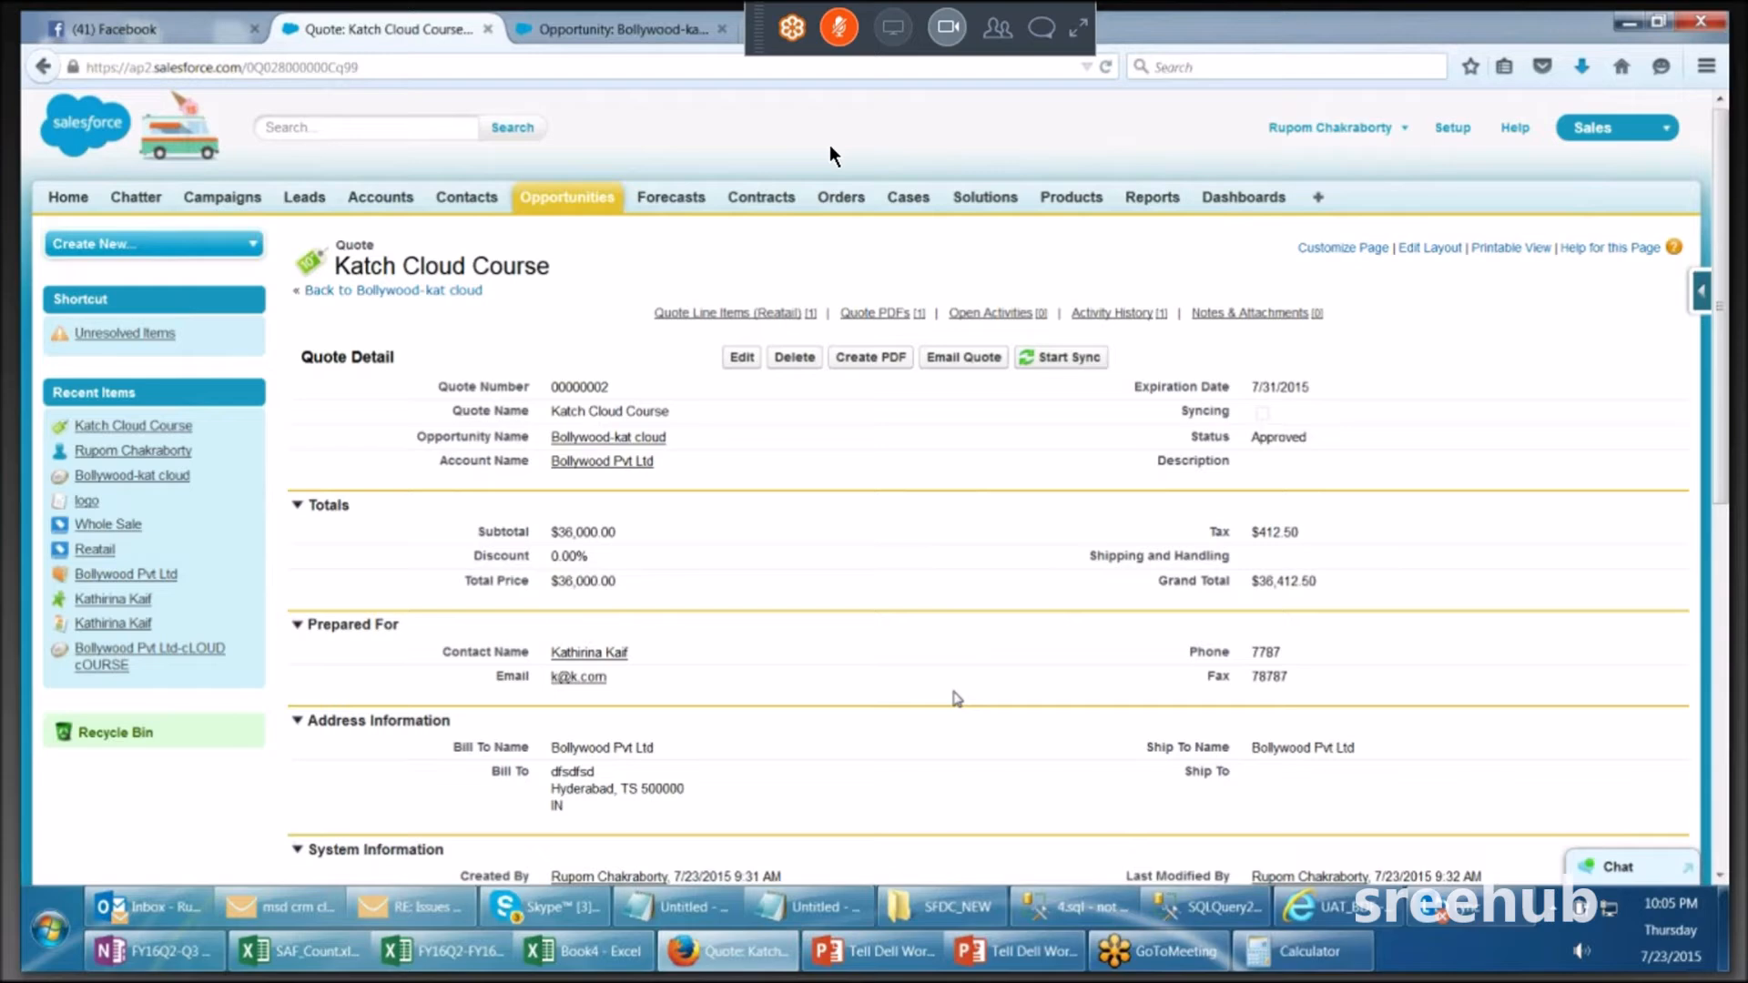
pyautogui.scroll(-1, 831, 150)
pyautogui.scroll(-3, 956, 698)
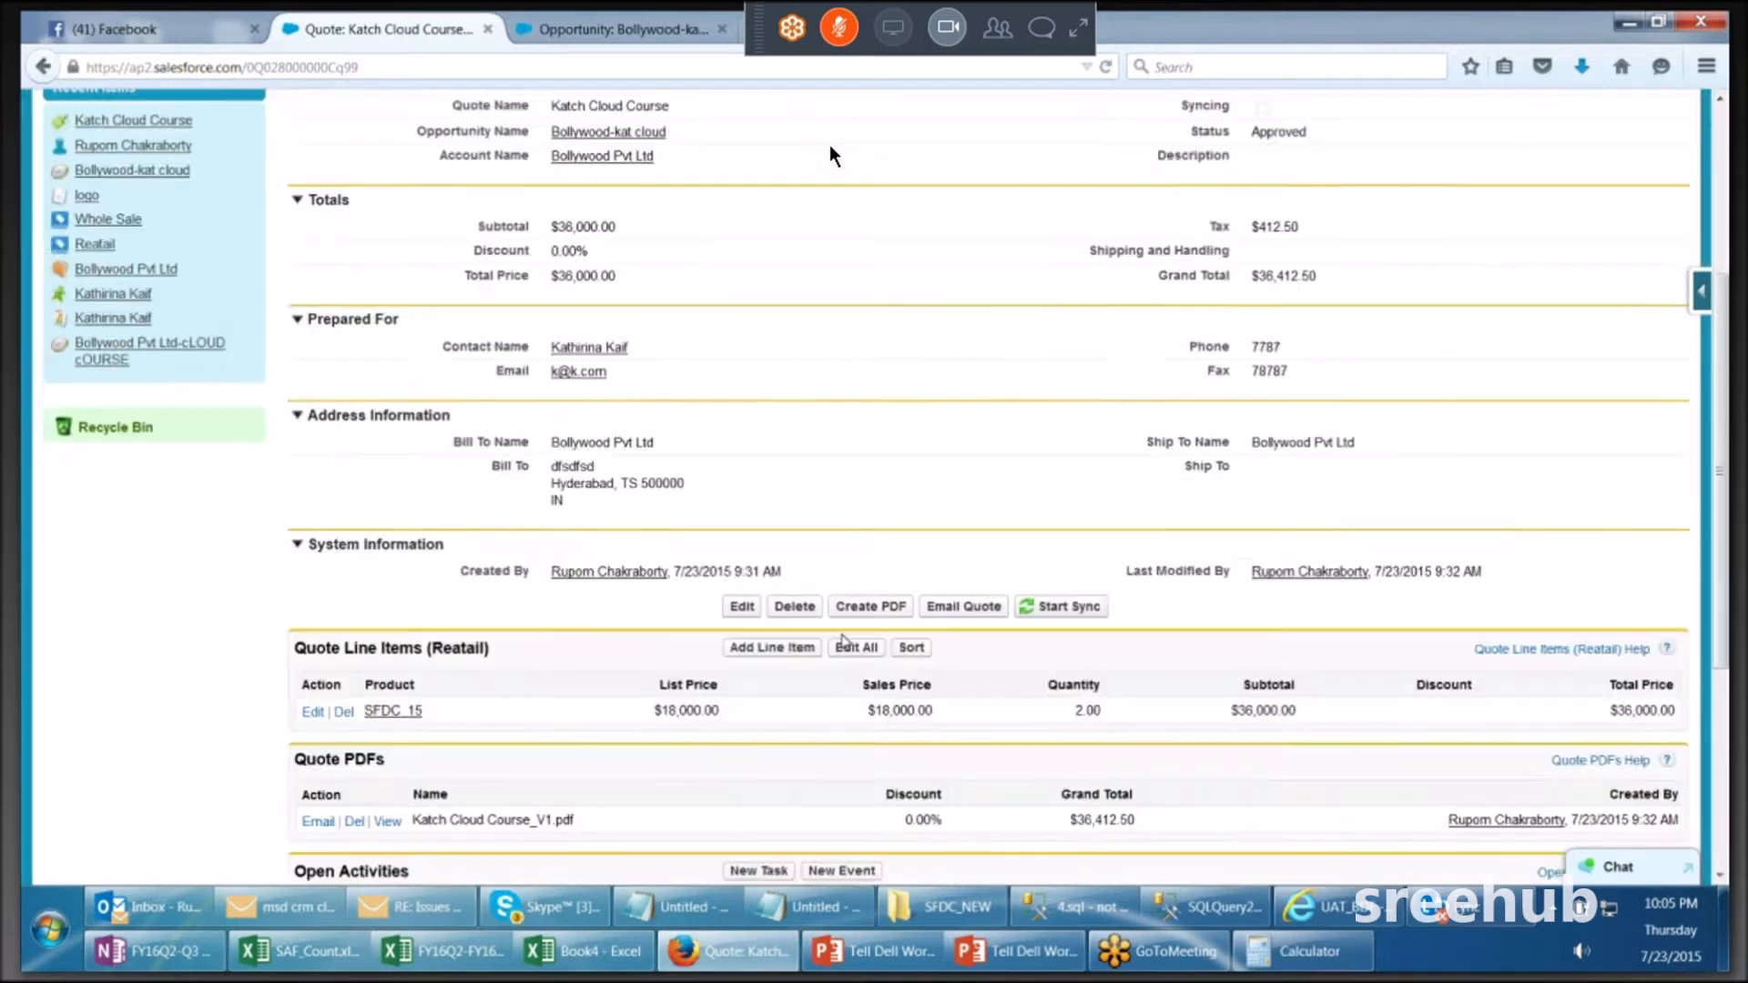
pyautogui.scroll(4, 784, 616)
pyautogui.moveTo(601, 441)
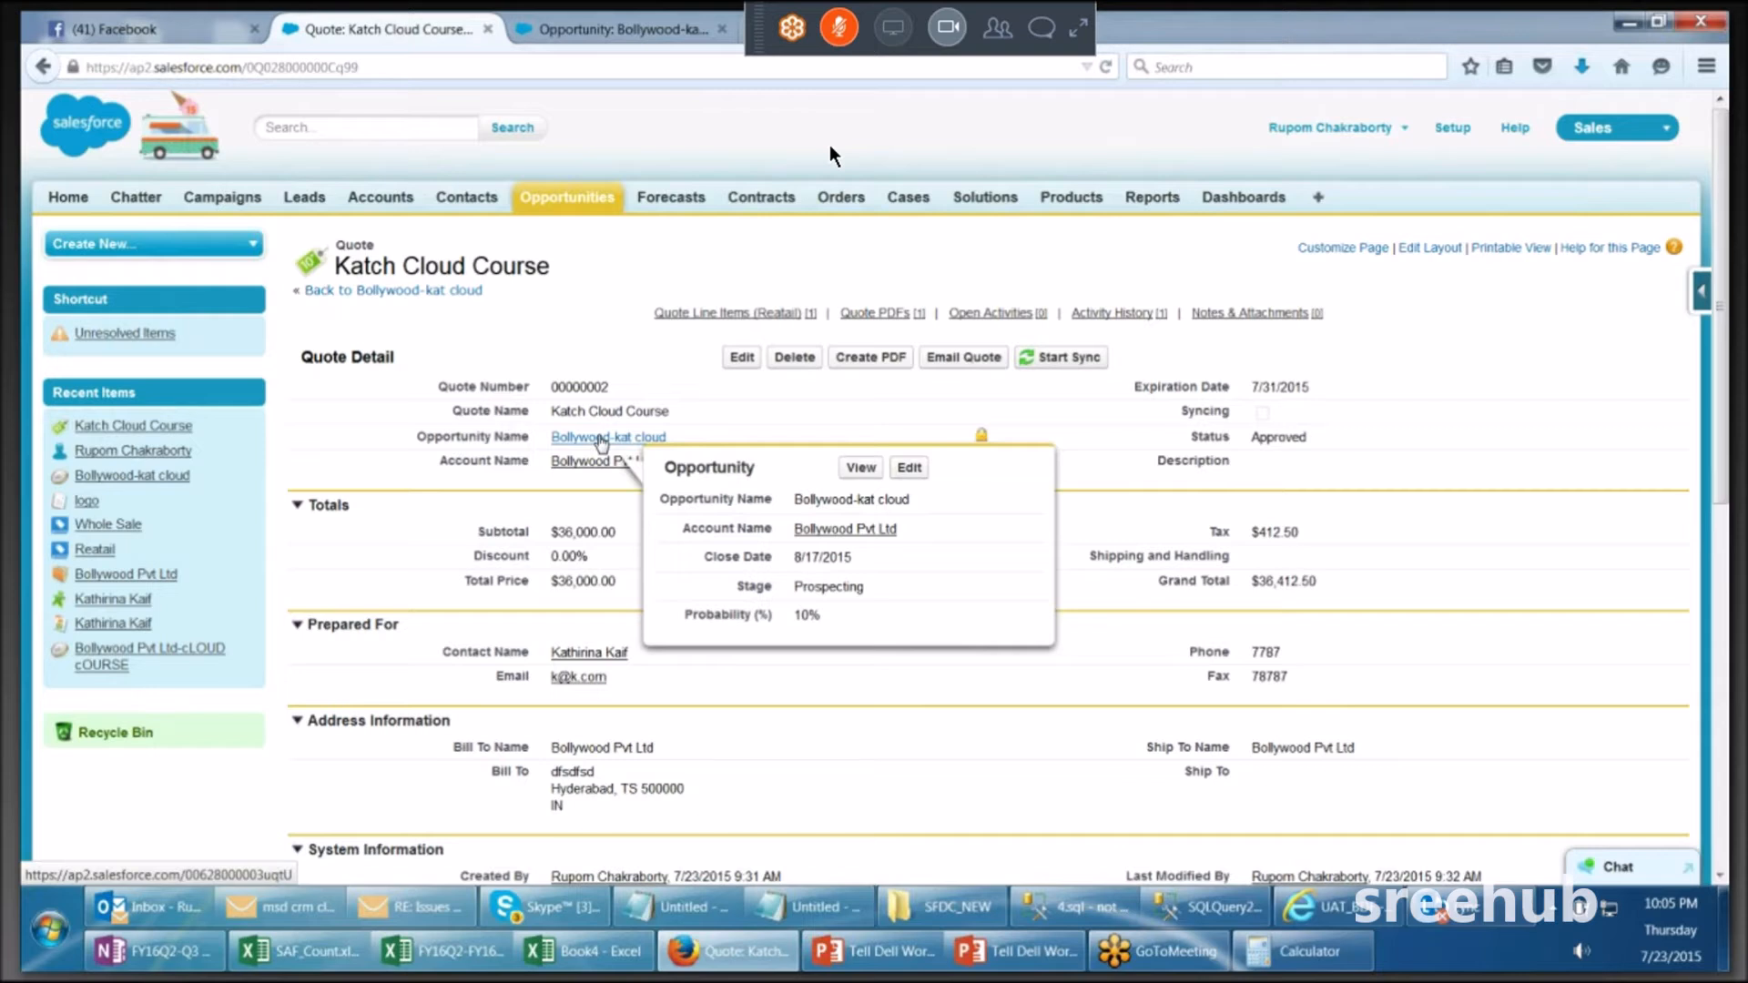
pyautogui.click(600, 439)
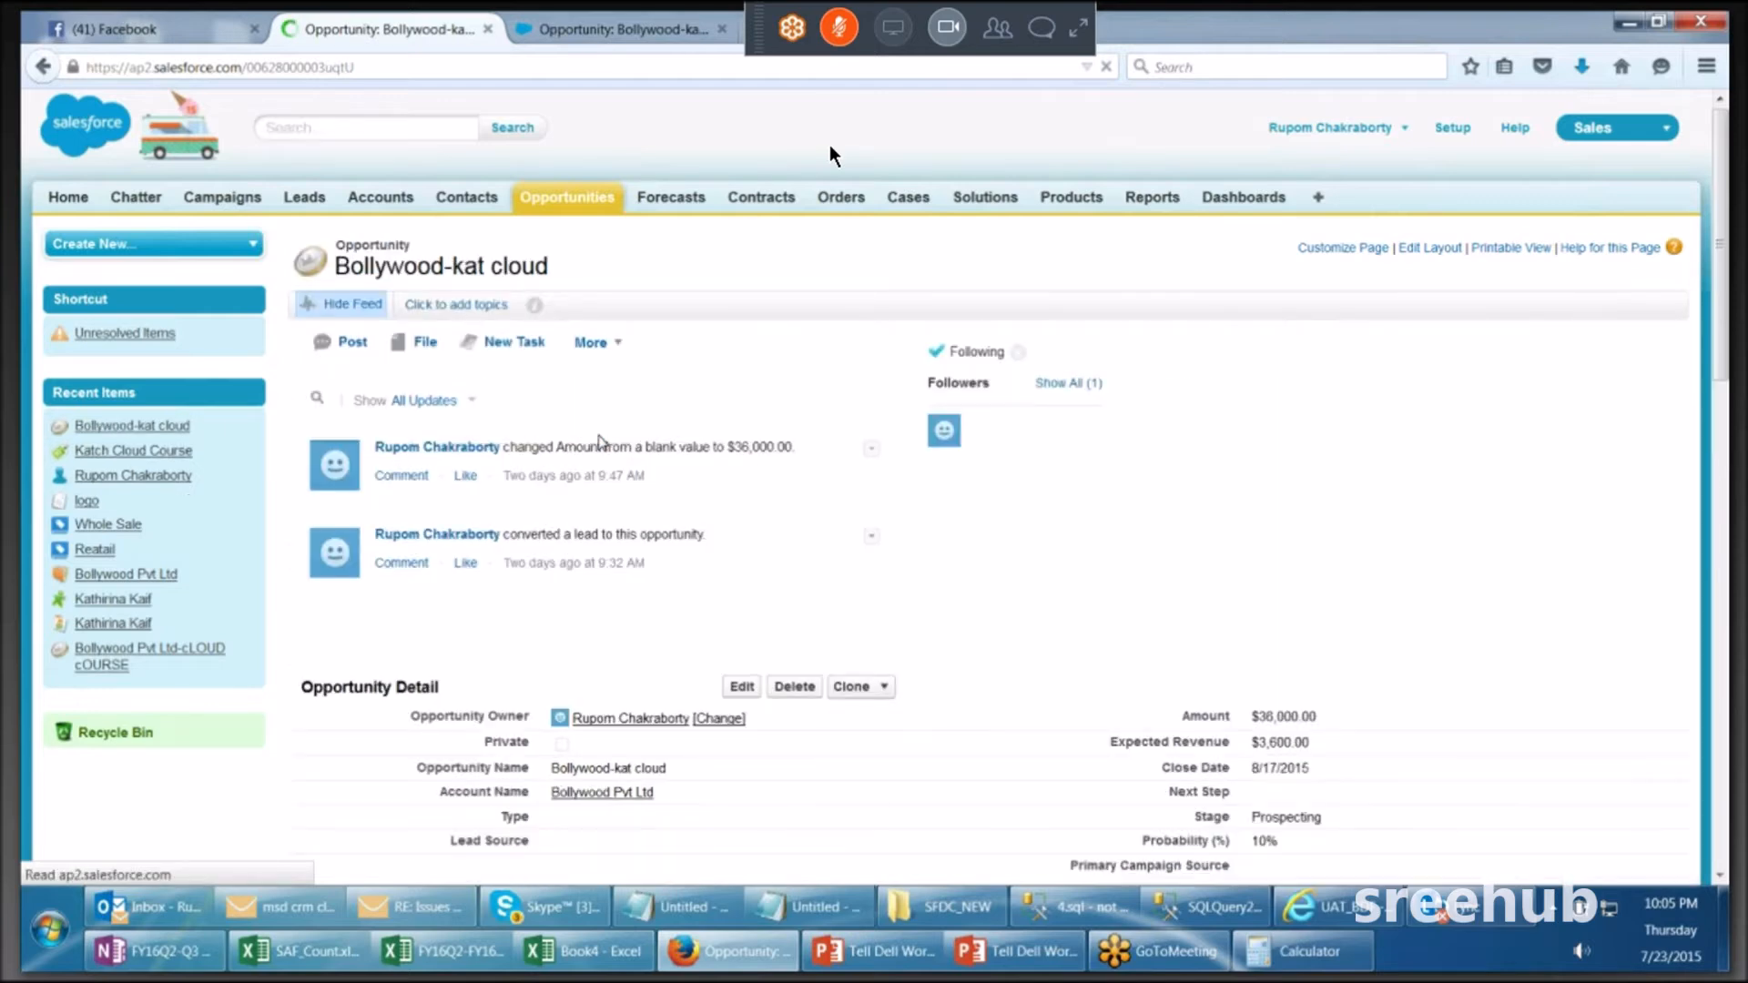
pyautogui.scroll(-1, 641, 498)
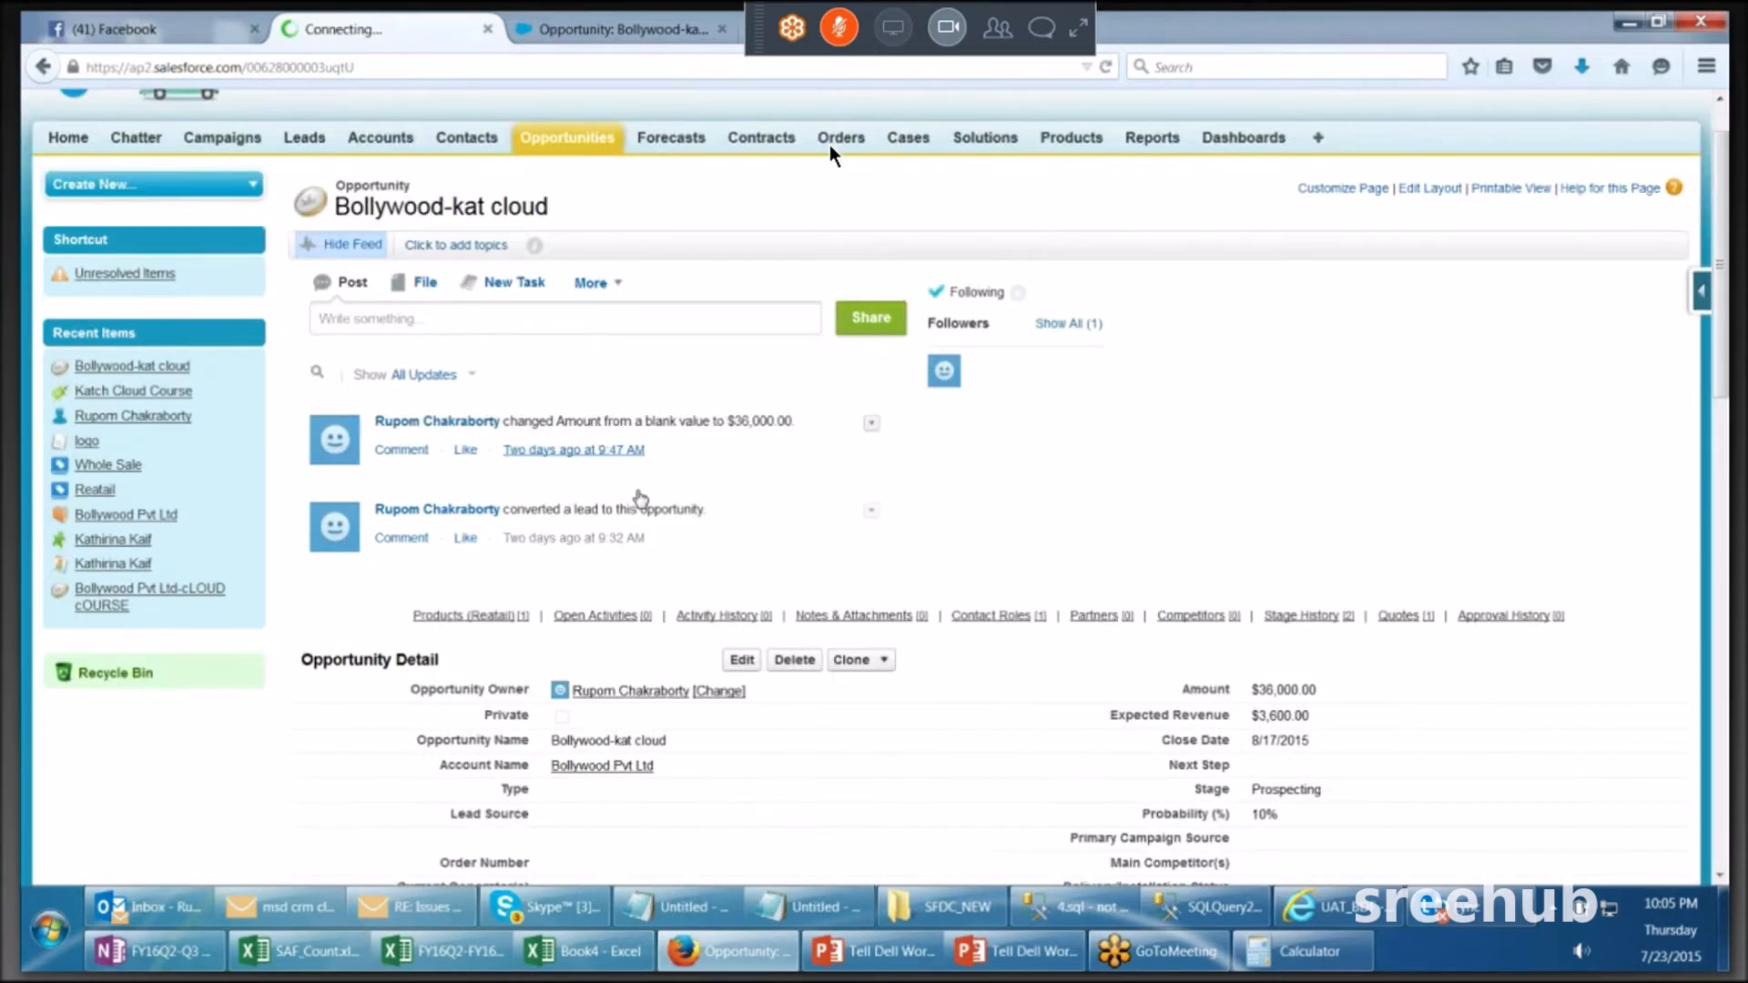
pyautogui.scroll(-15, 641, 499)
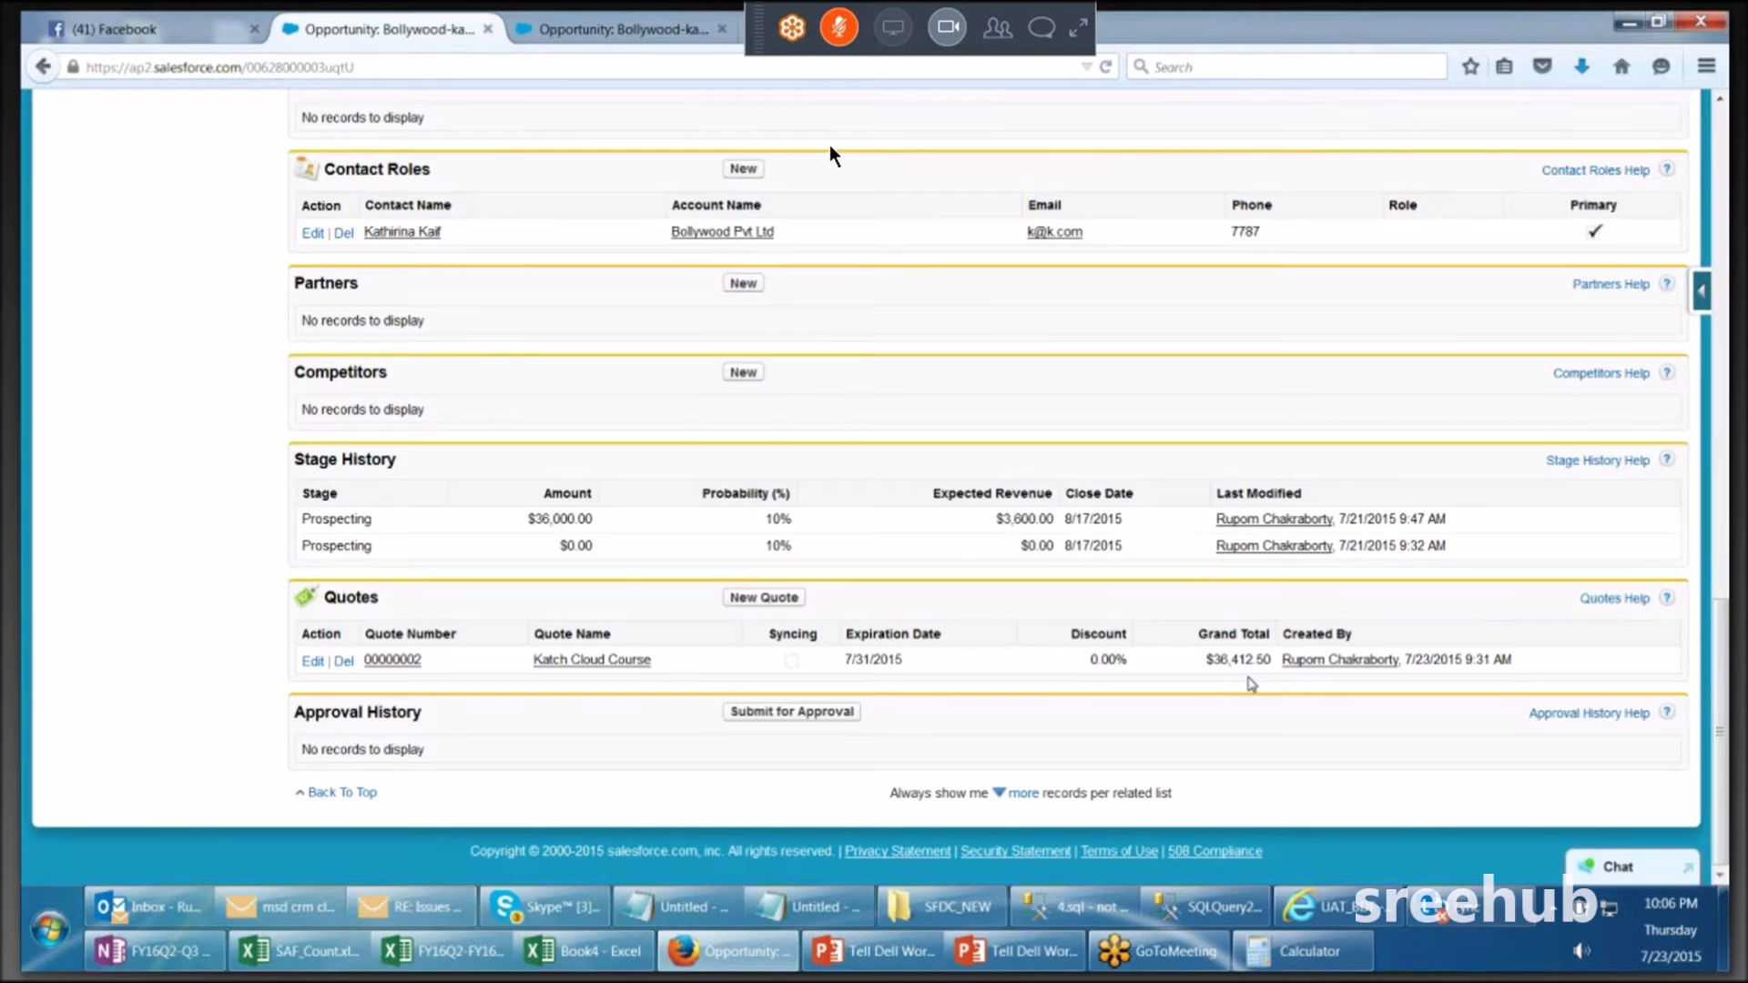
# Step: Open the Stage field of the Bollywood-kat cloud opportunity for editing and select Prospecting
pyautogui.scroll(1, 829, 145)
pyautogui.scroll(10, 828, 145)
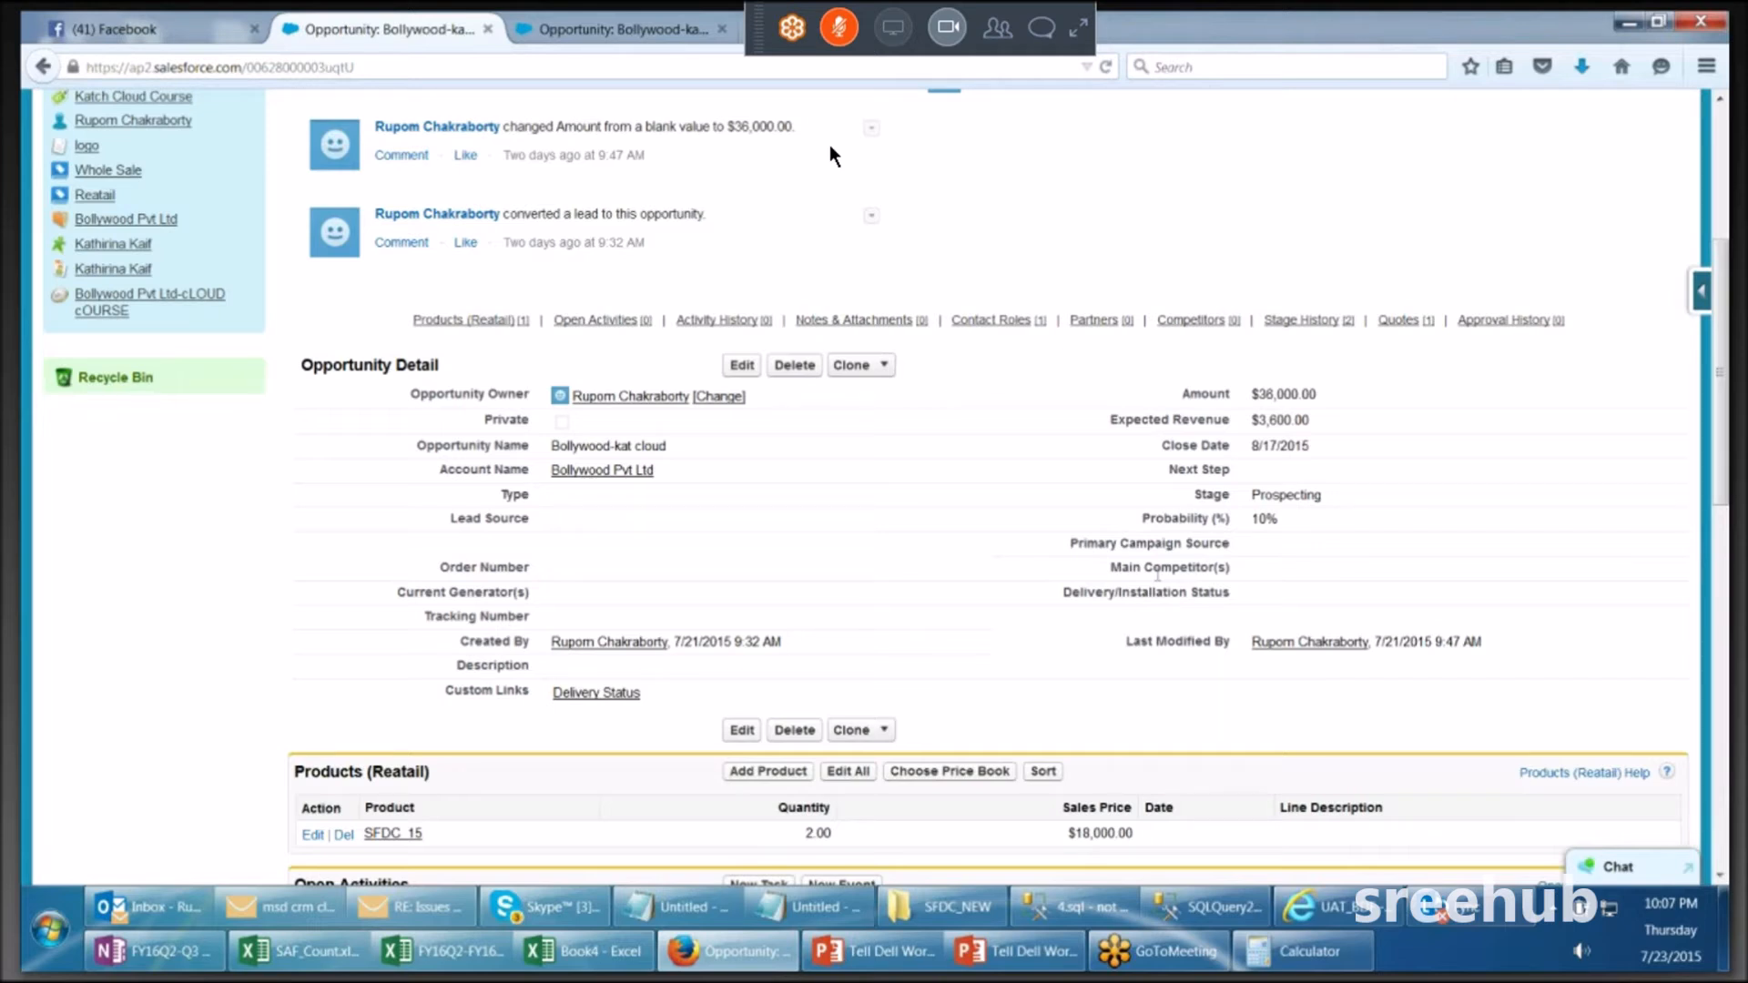
pyautogui.doubleClick(1361, 500)
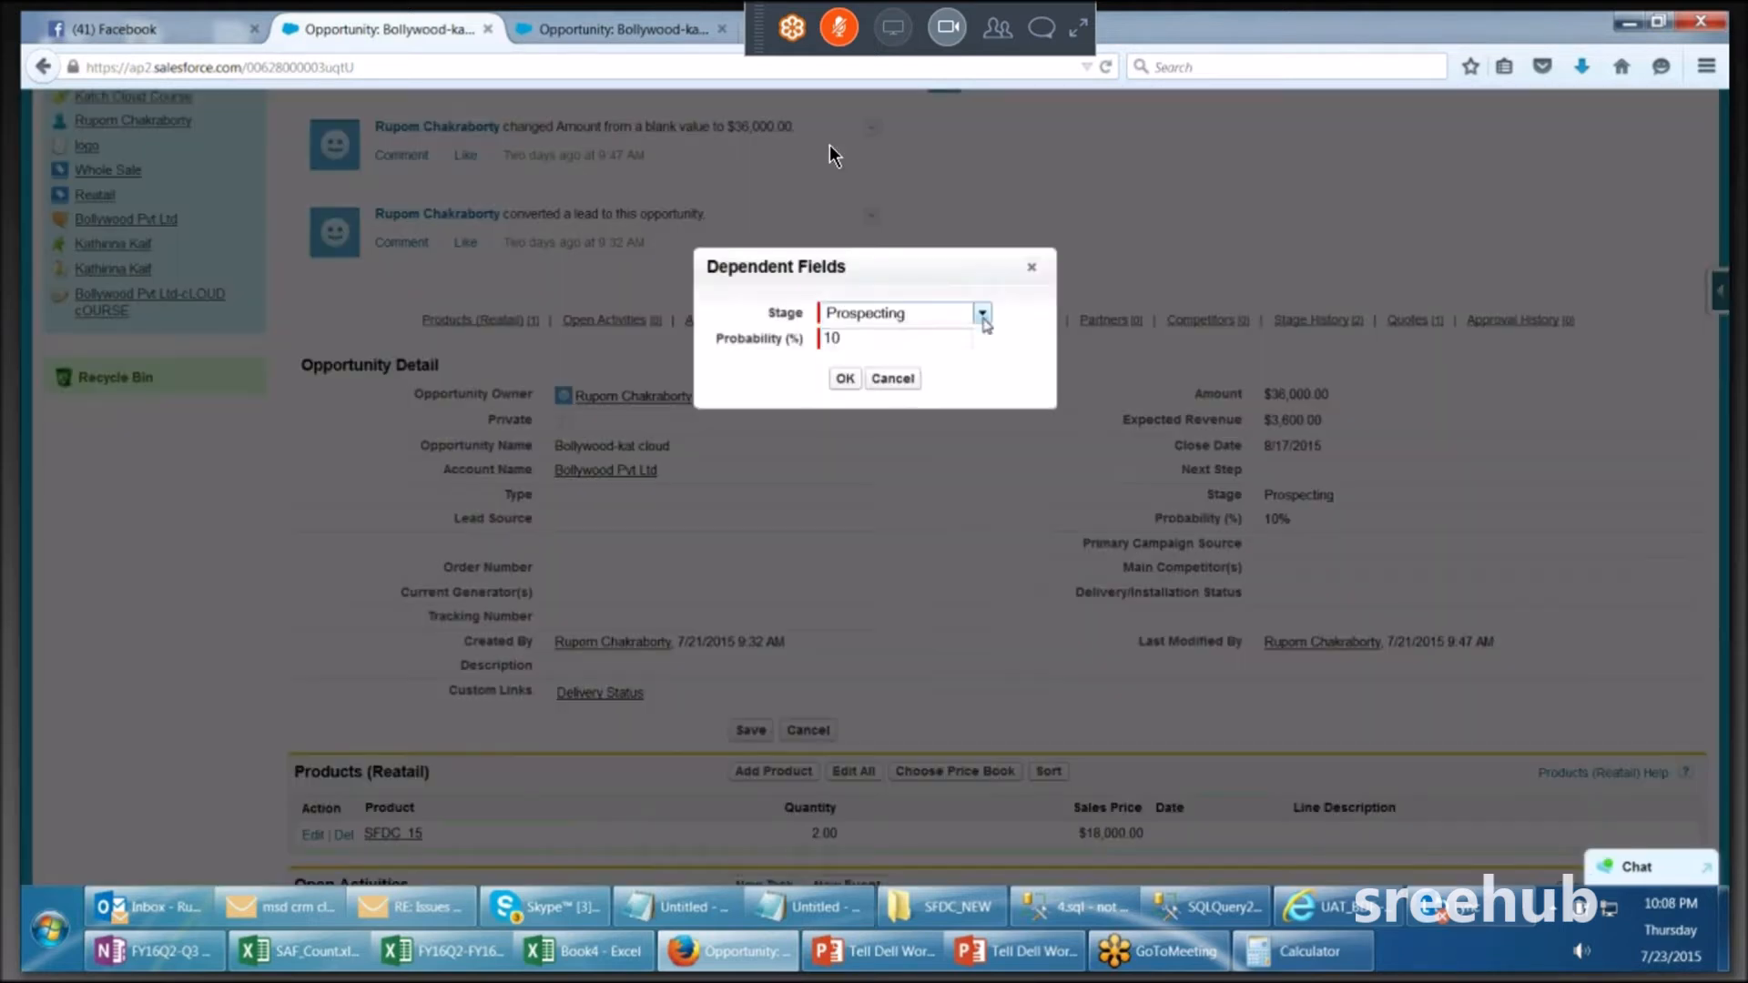
pyautogui.click(983, 318)
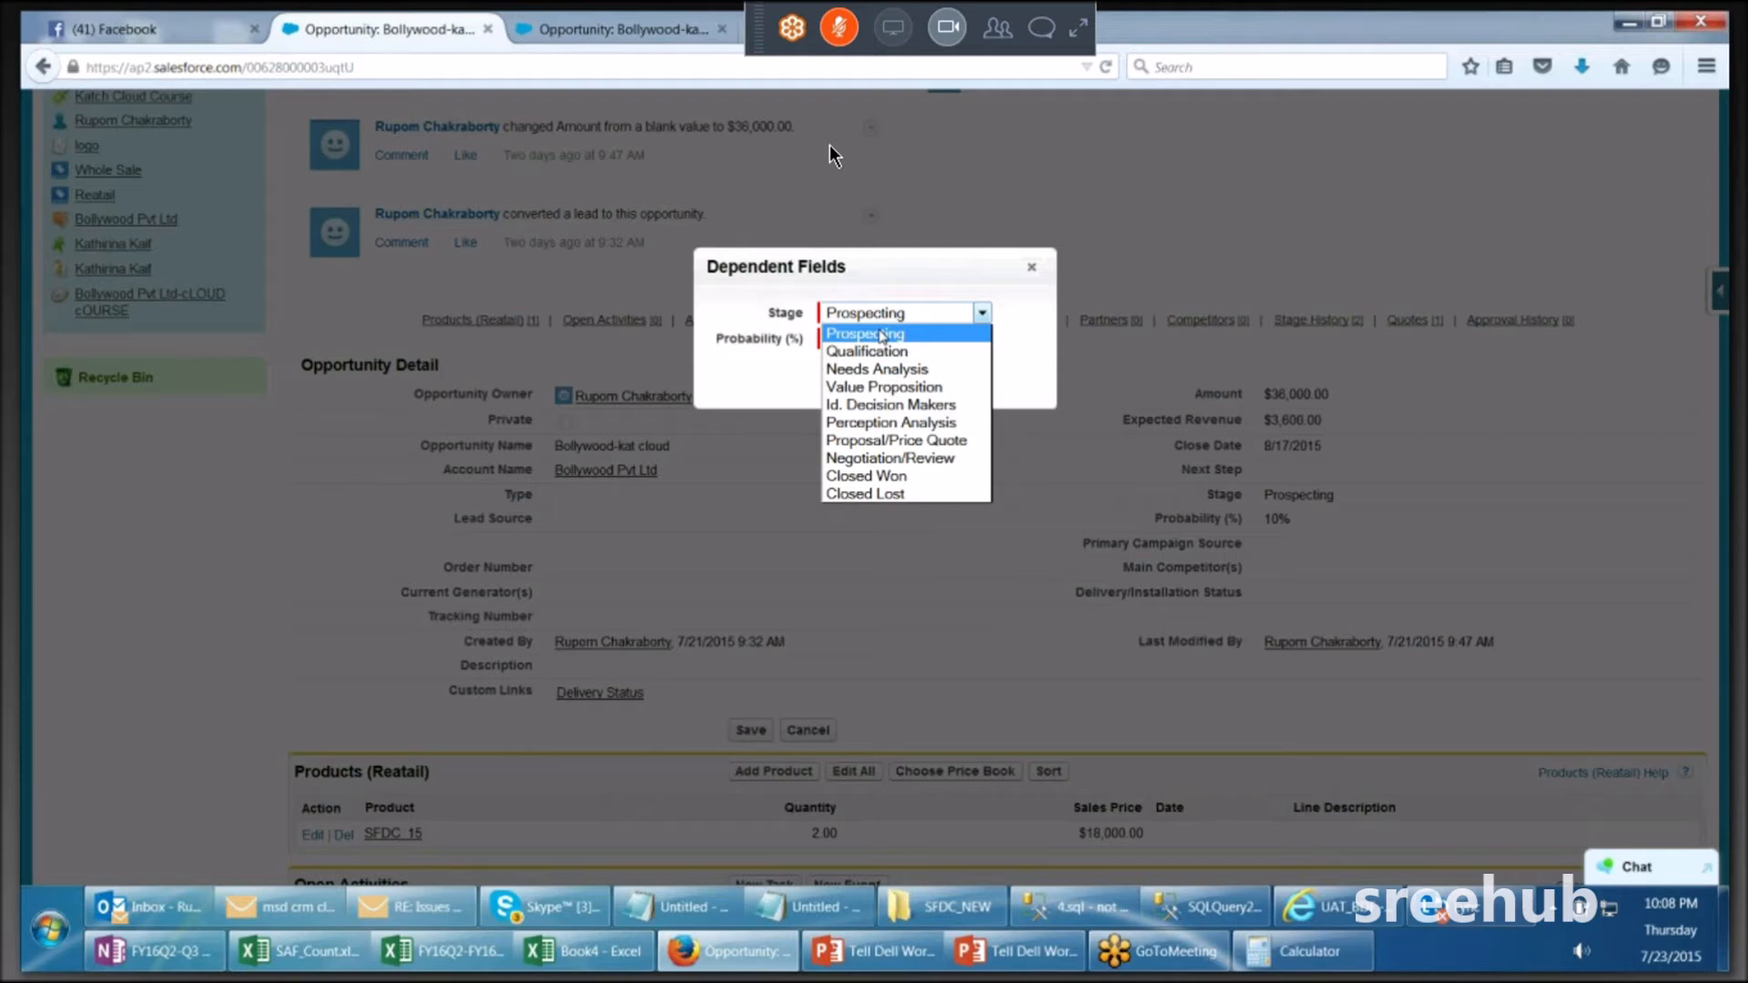
pyautogui.click(881, 335)
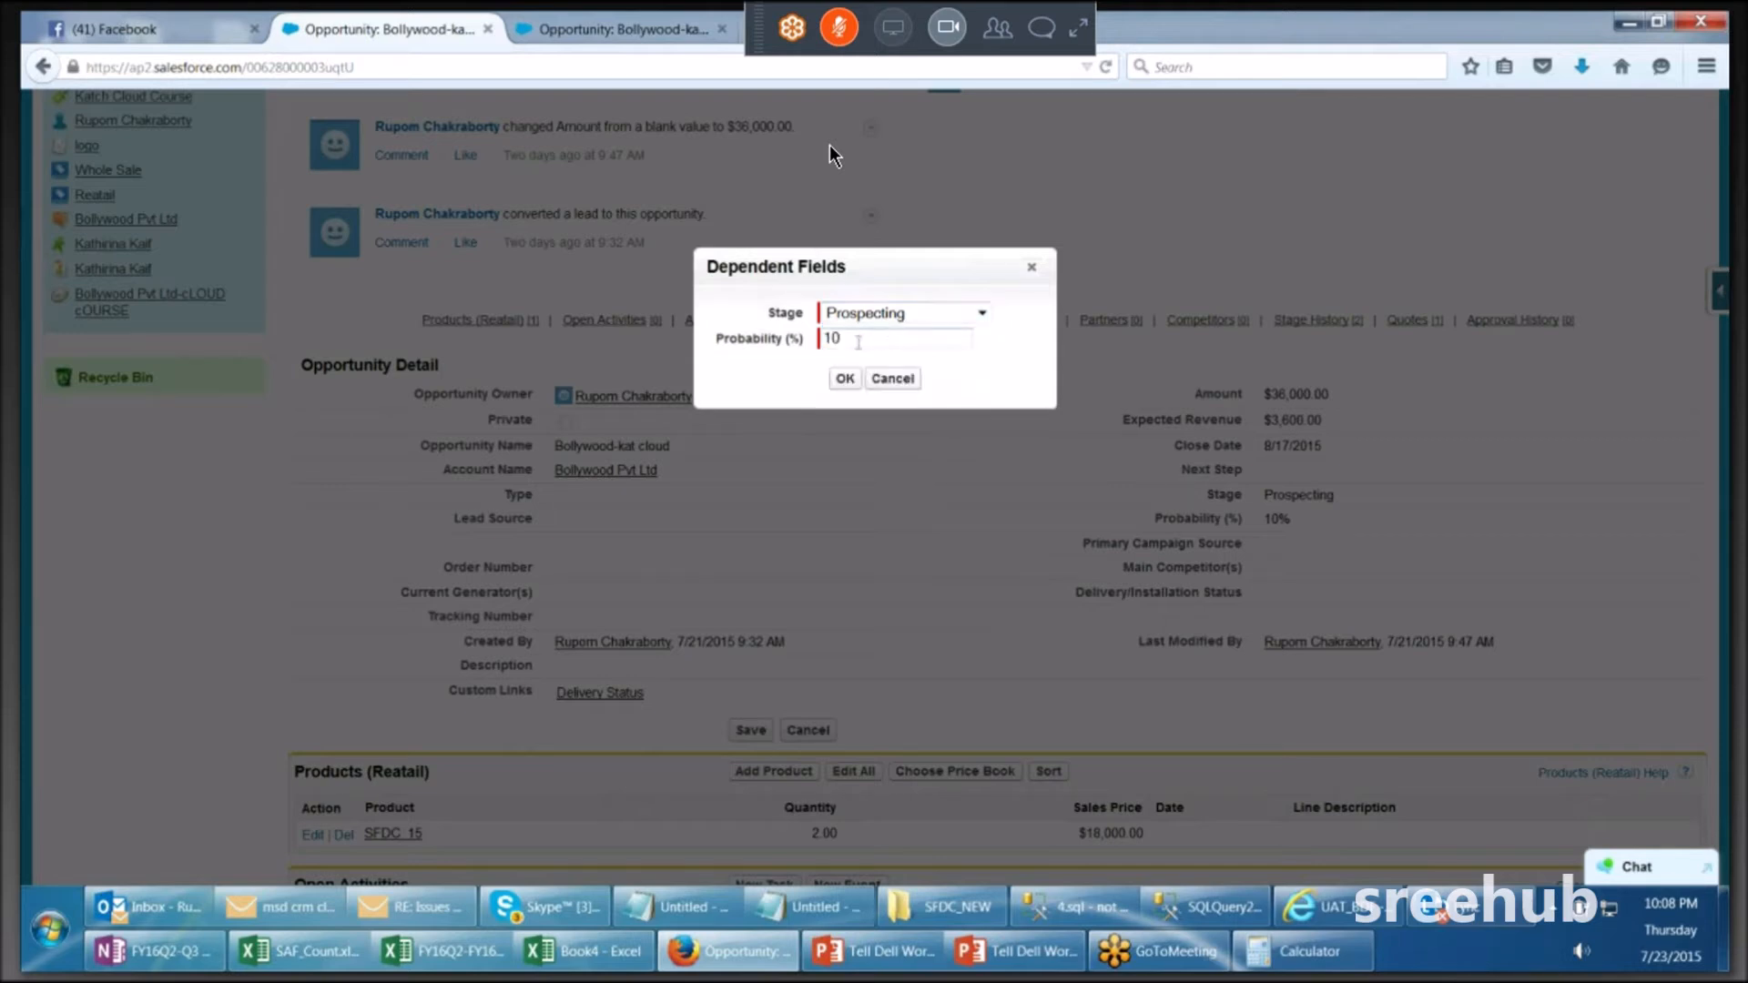
# Step: Try the stages Qualification, Needs Analysis, Value Proposition and Id. Decision Makers in turn to compare their probabilities
pyautogui.click(982, 312)
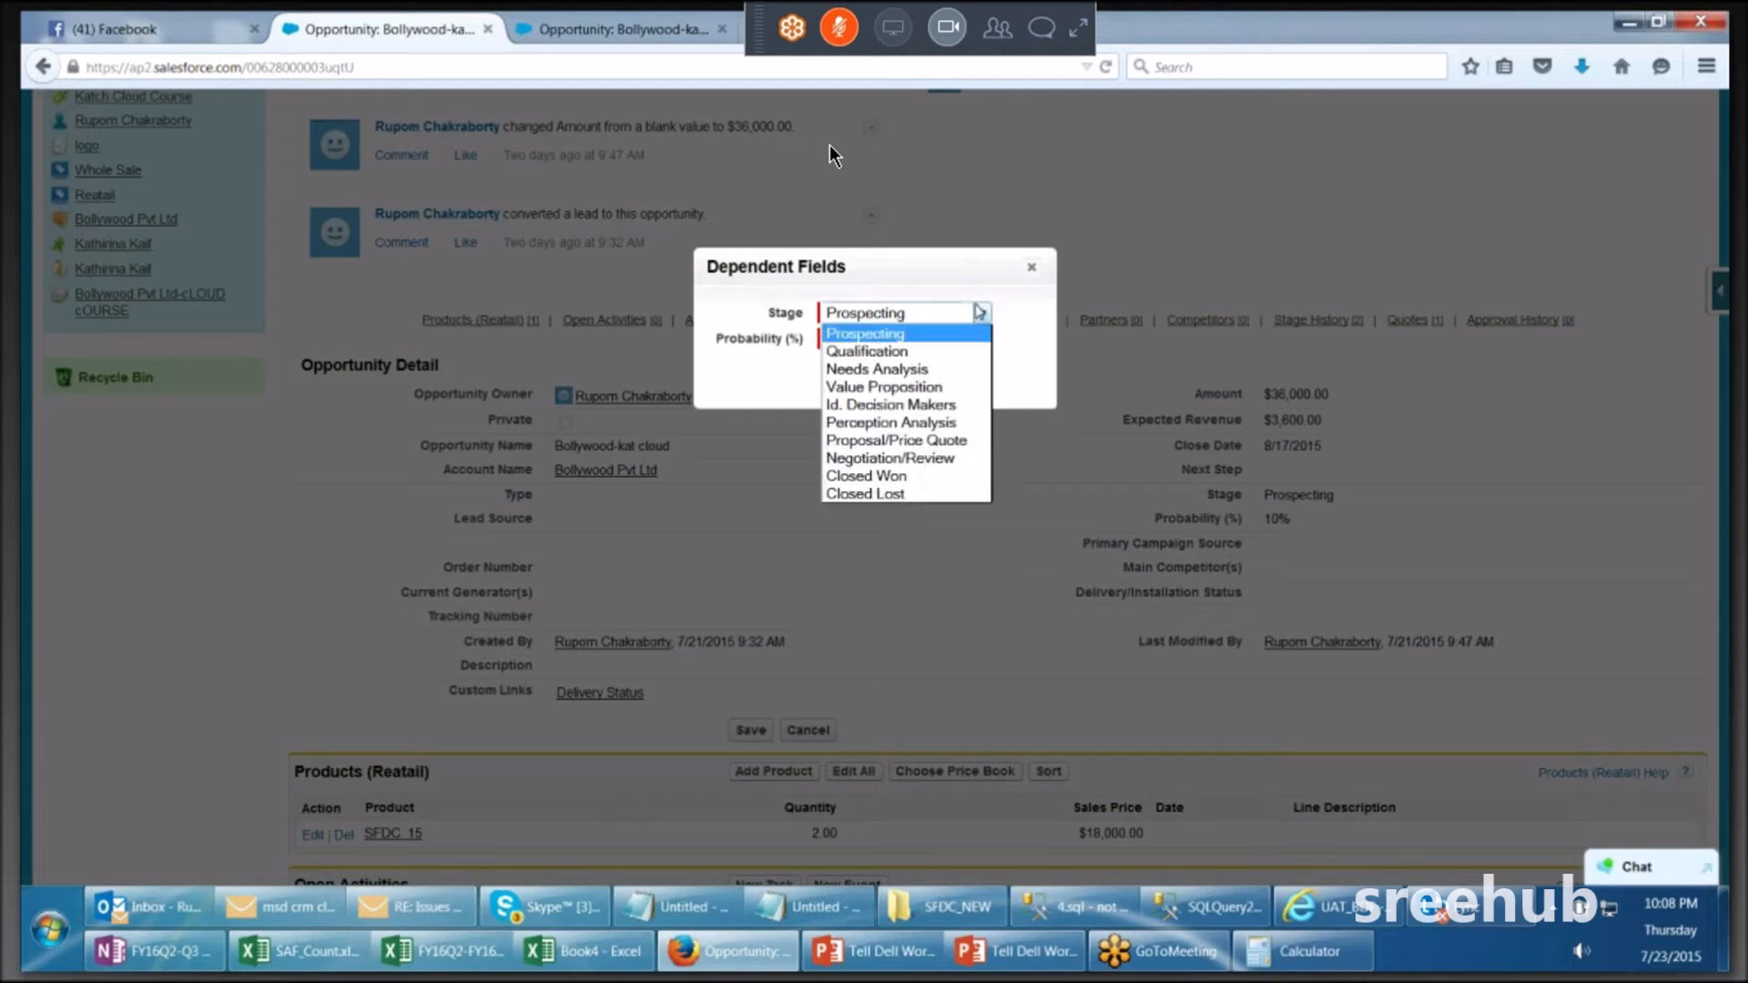
pyautogui.click(876, 352)
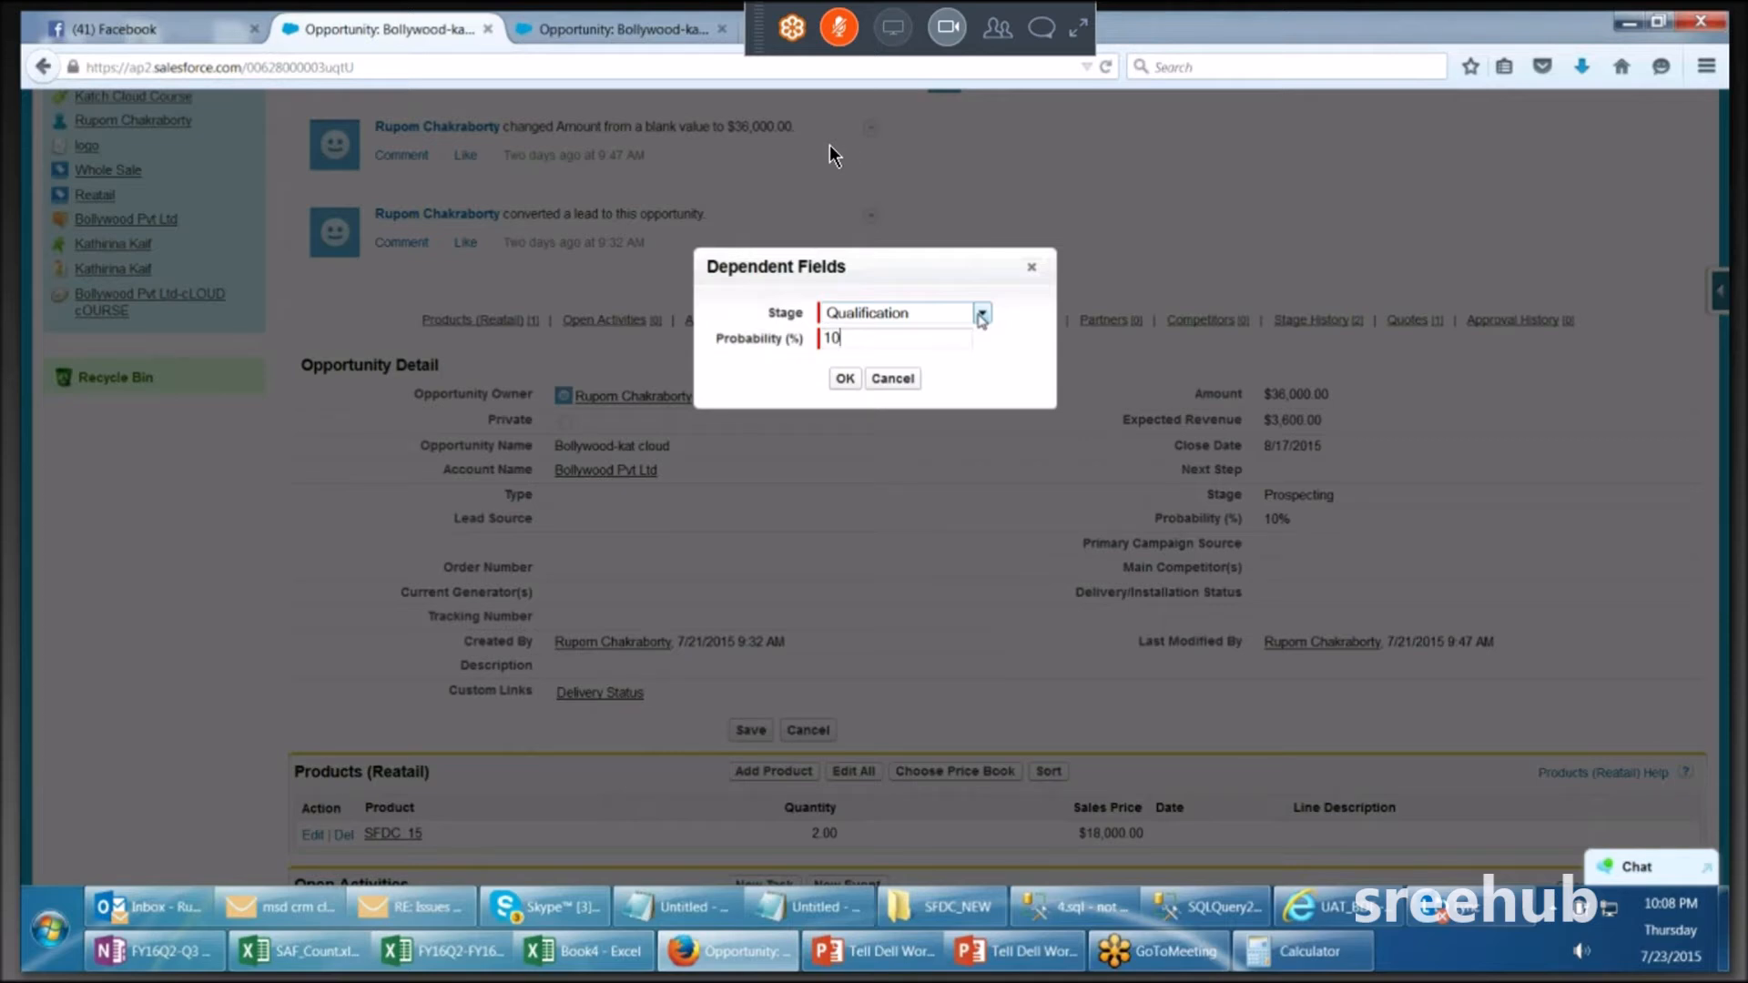
pyautogui.click(980, 314)
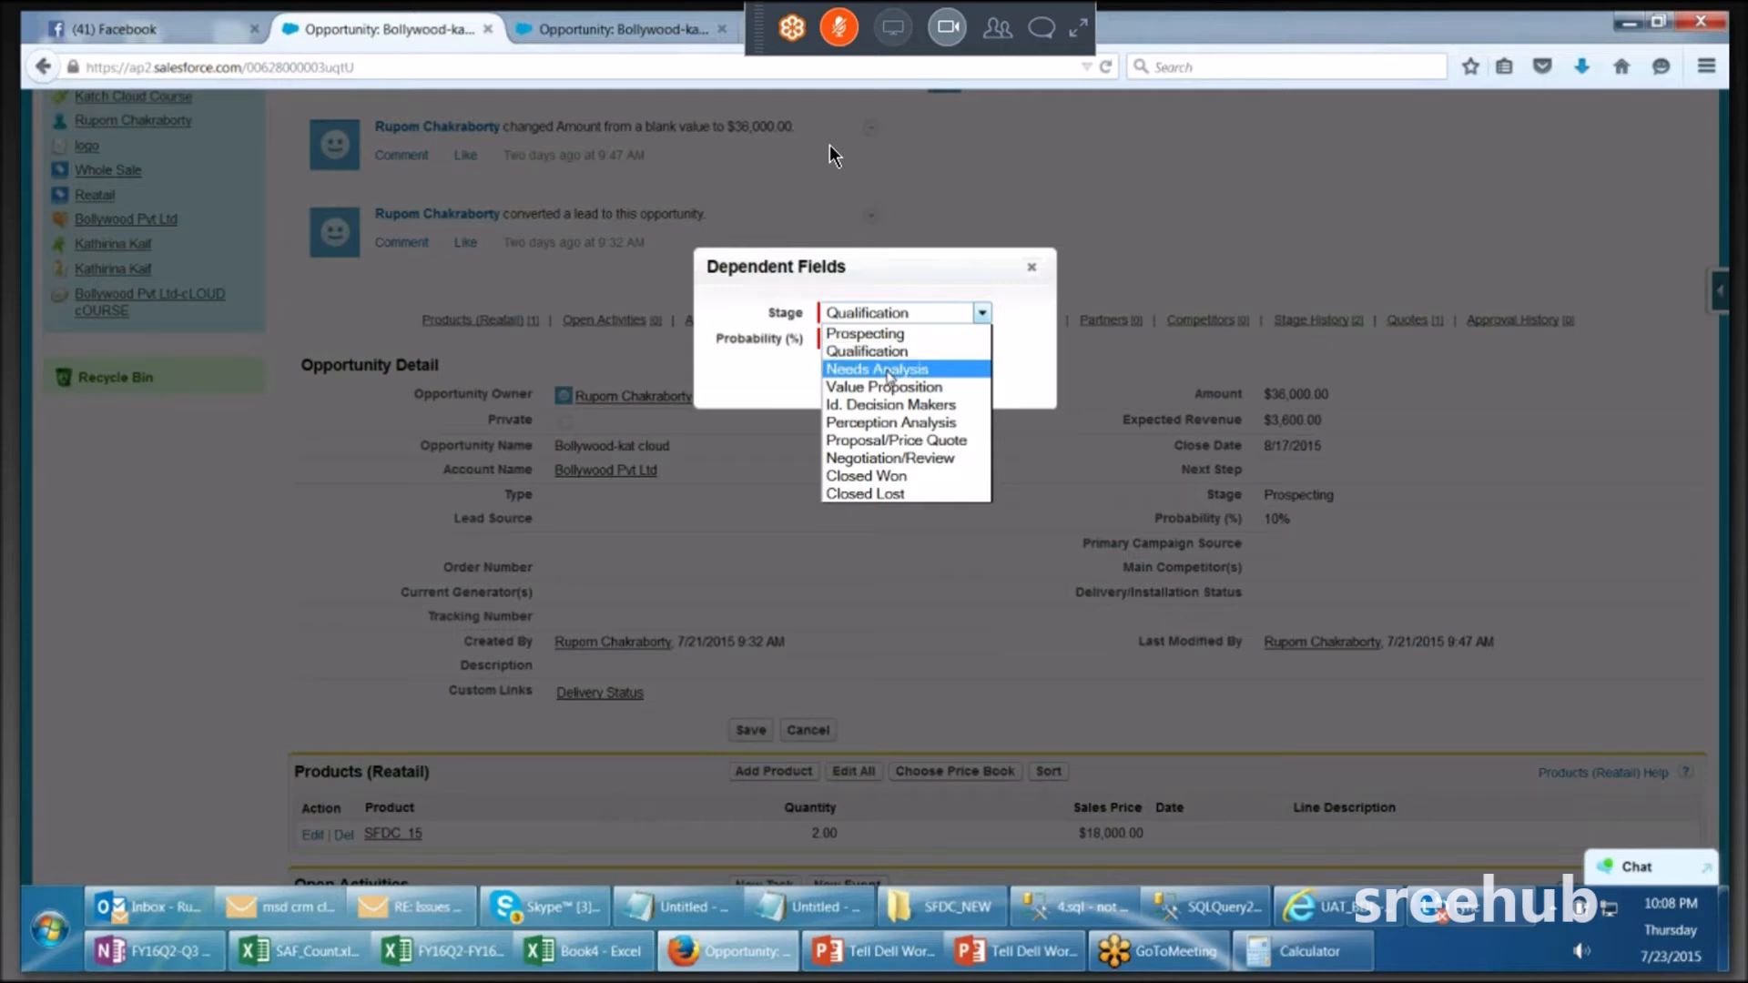
pyautogui.click(887, 371)
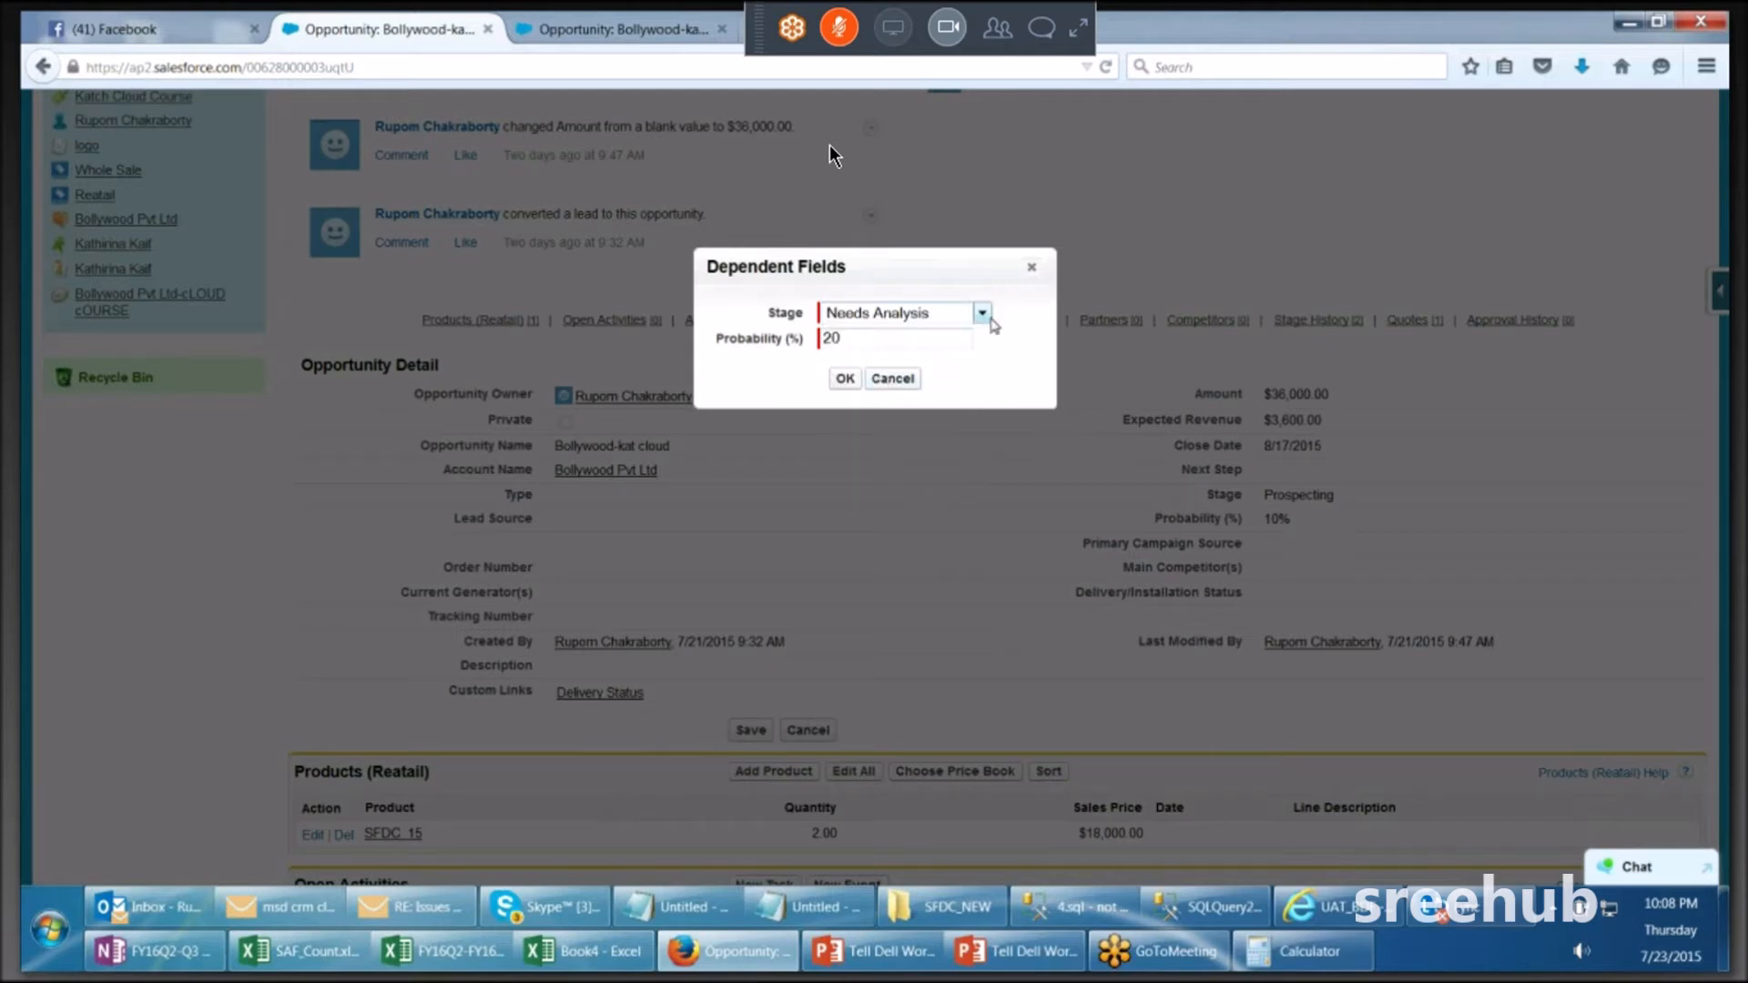
pyautogui.click(987, 317)
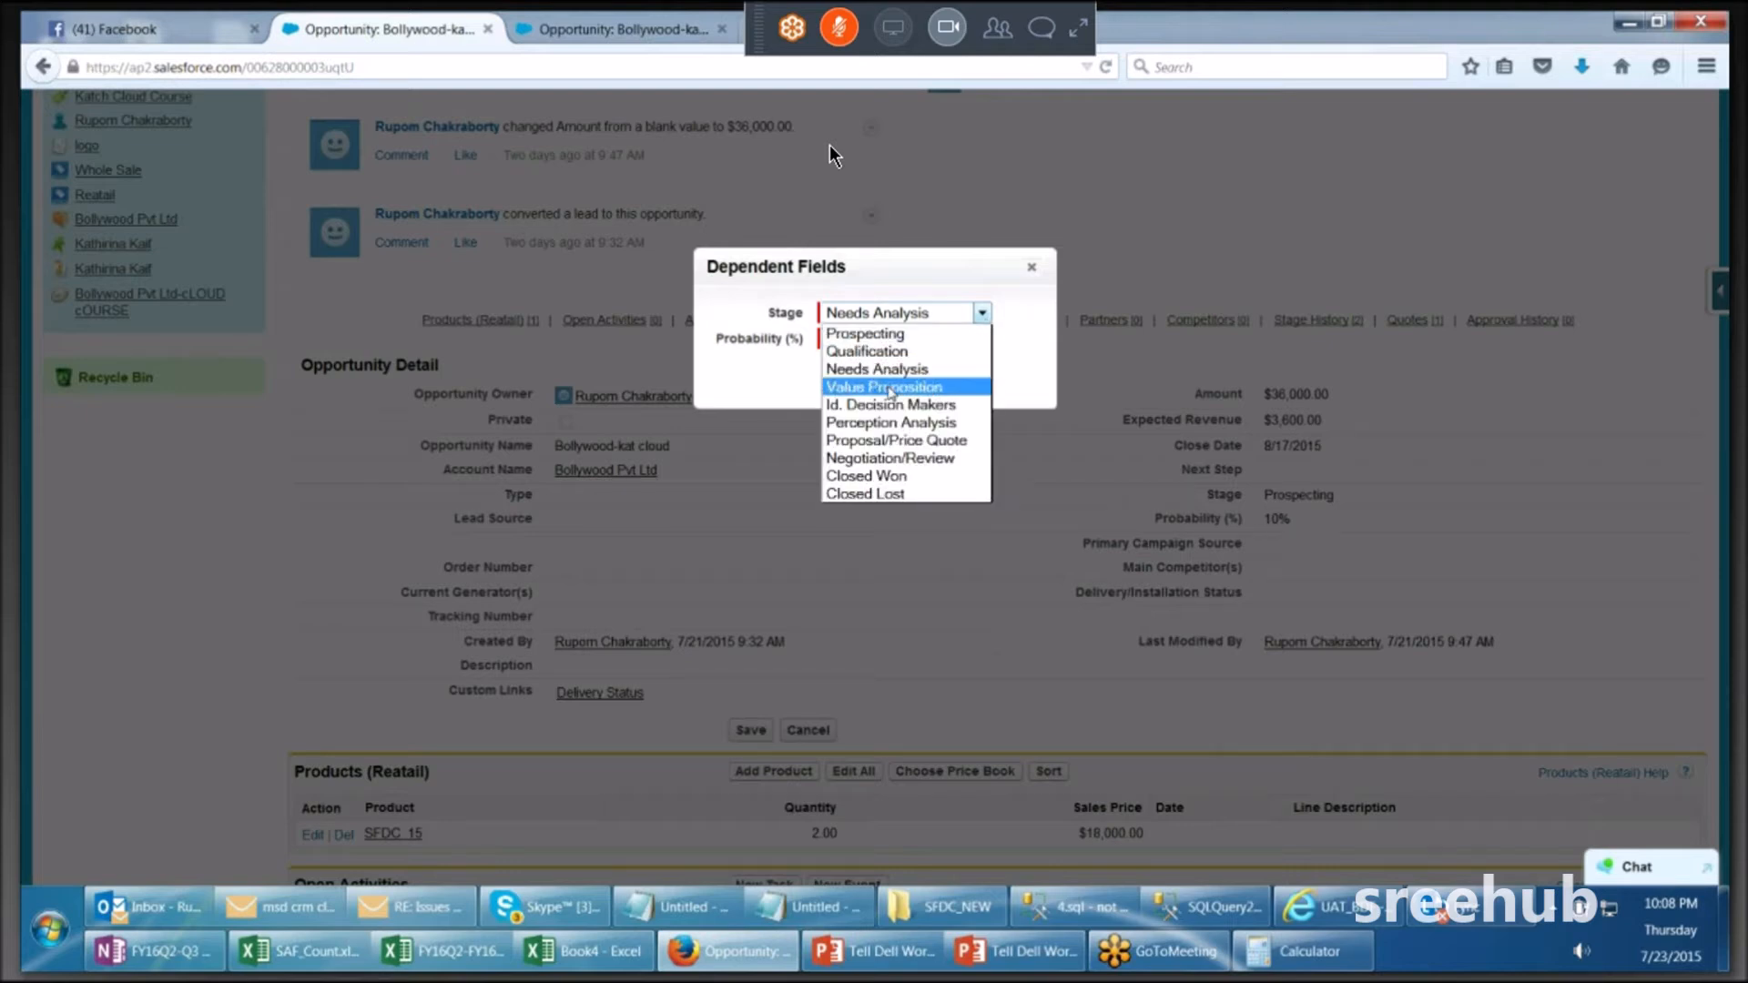
pyautogui.click(889, 388)
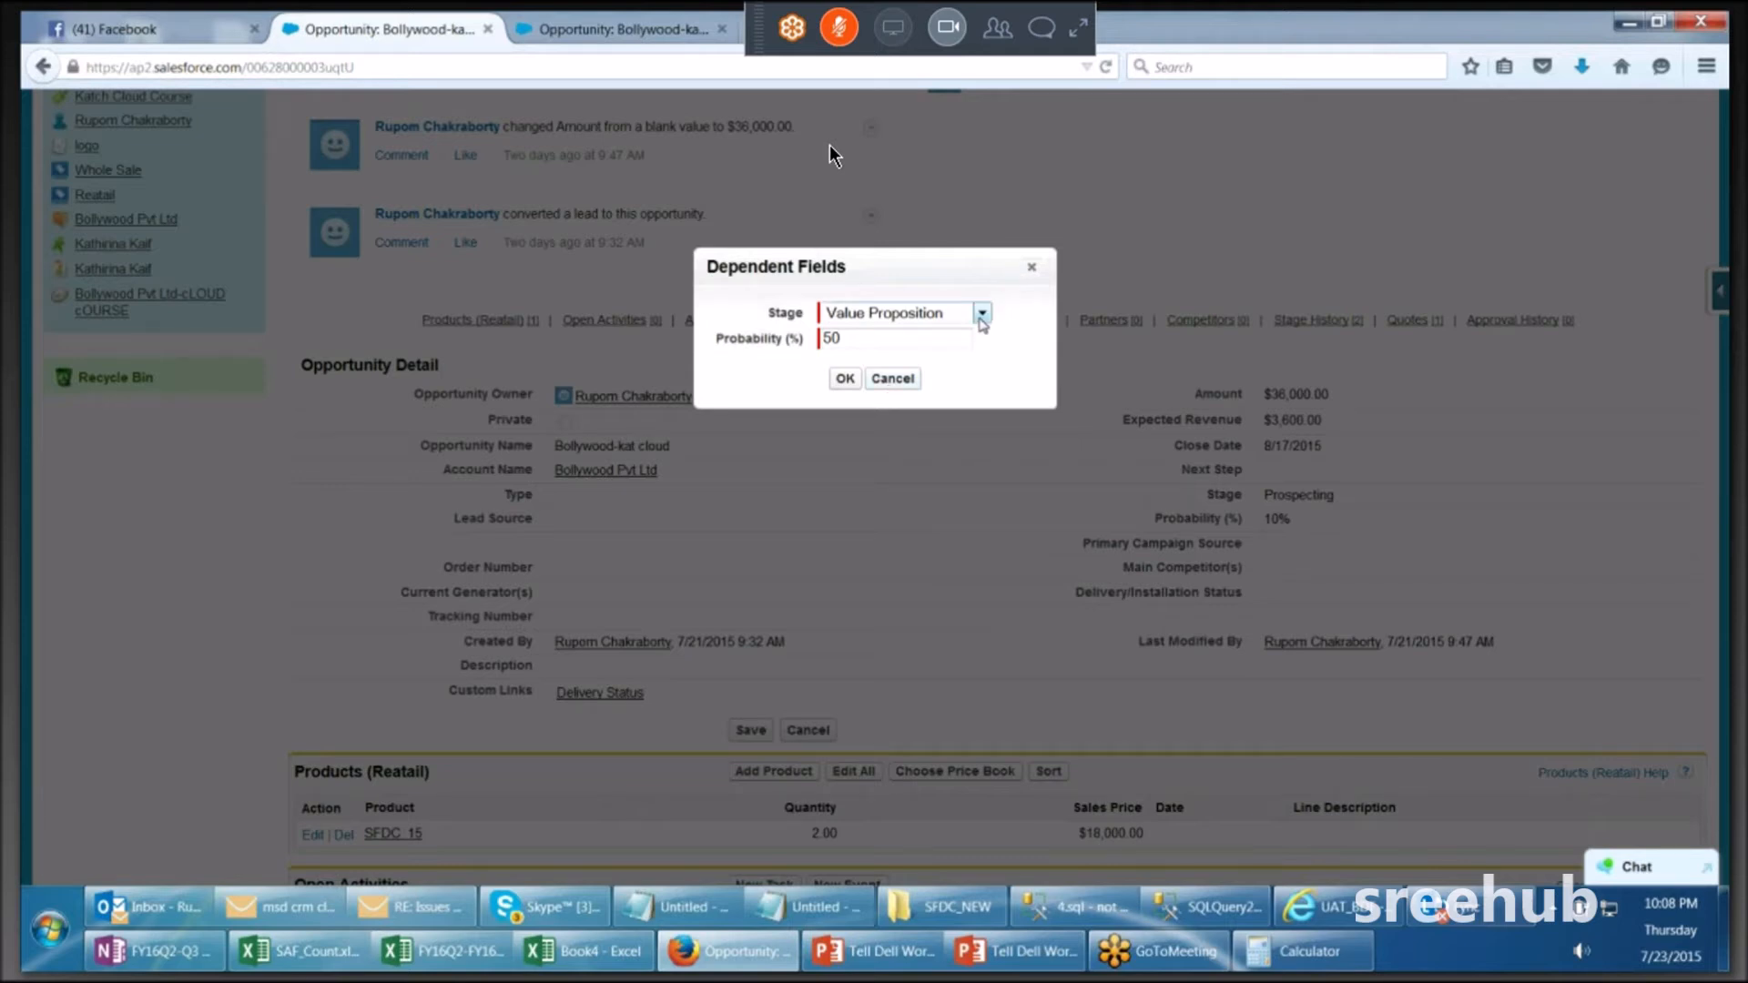
pyautogui.click(981, 315)
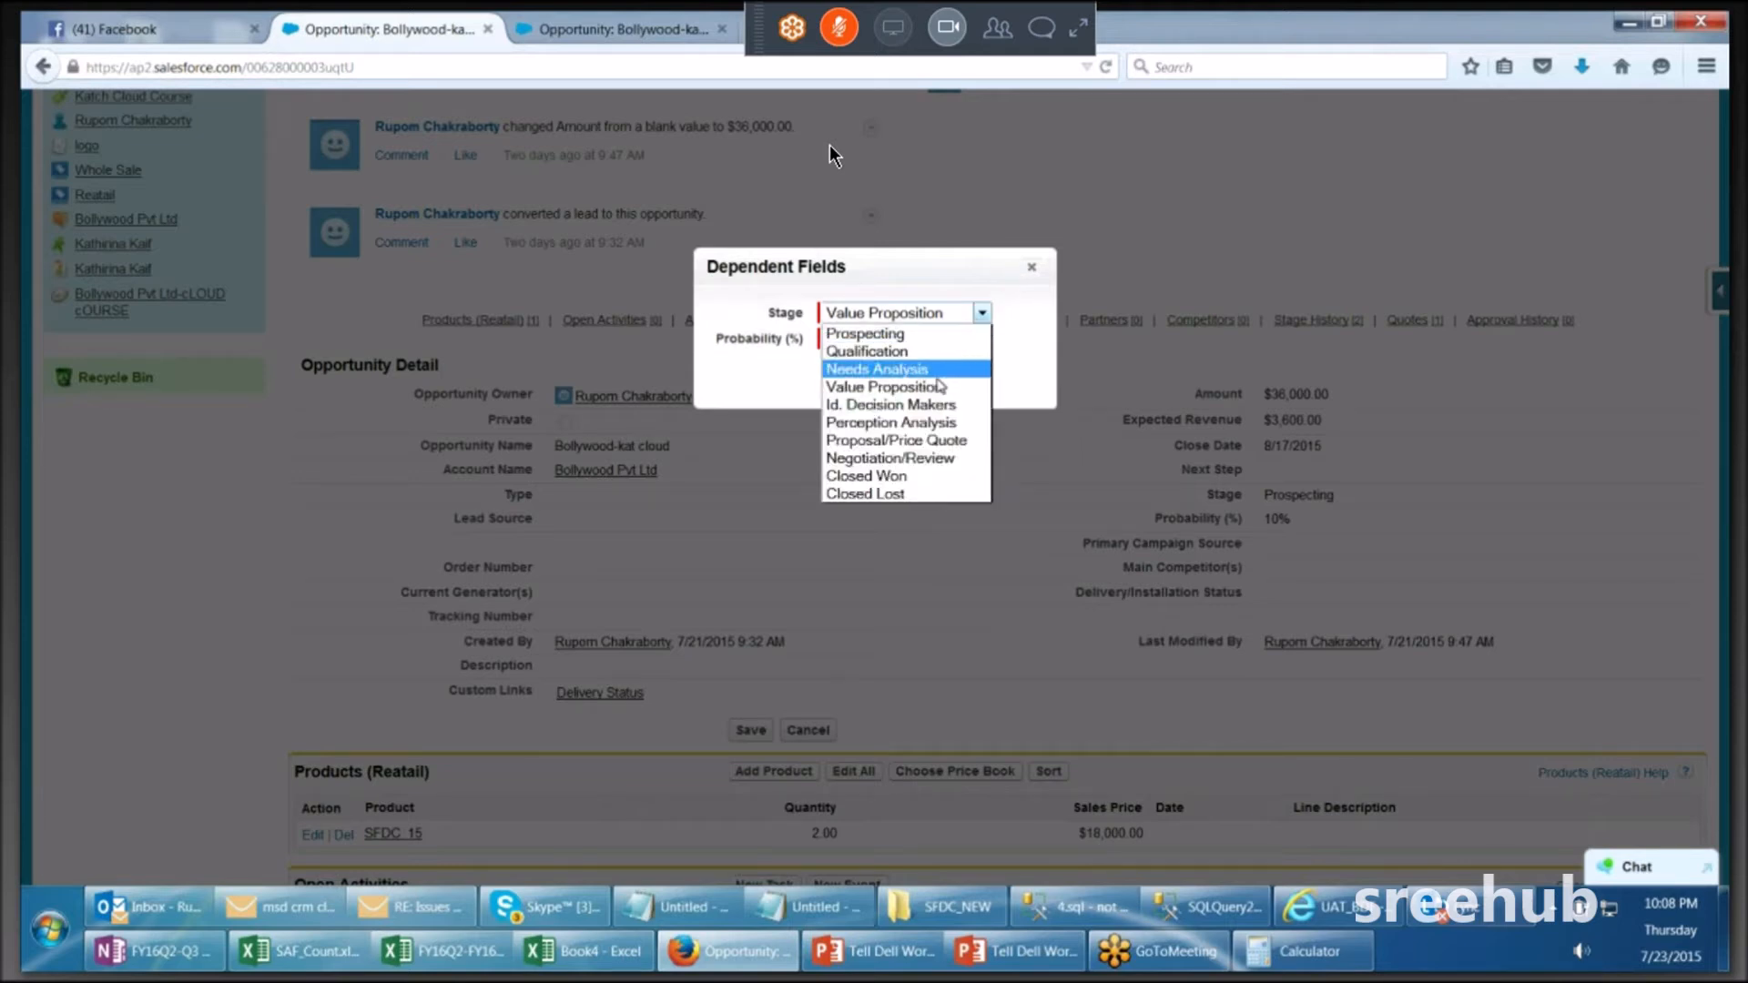
pyautogui.click(921, 406)
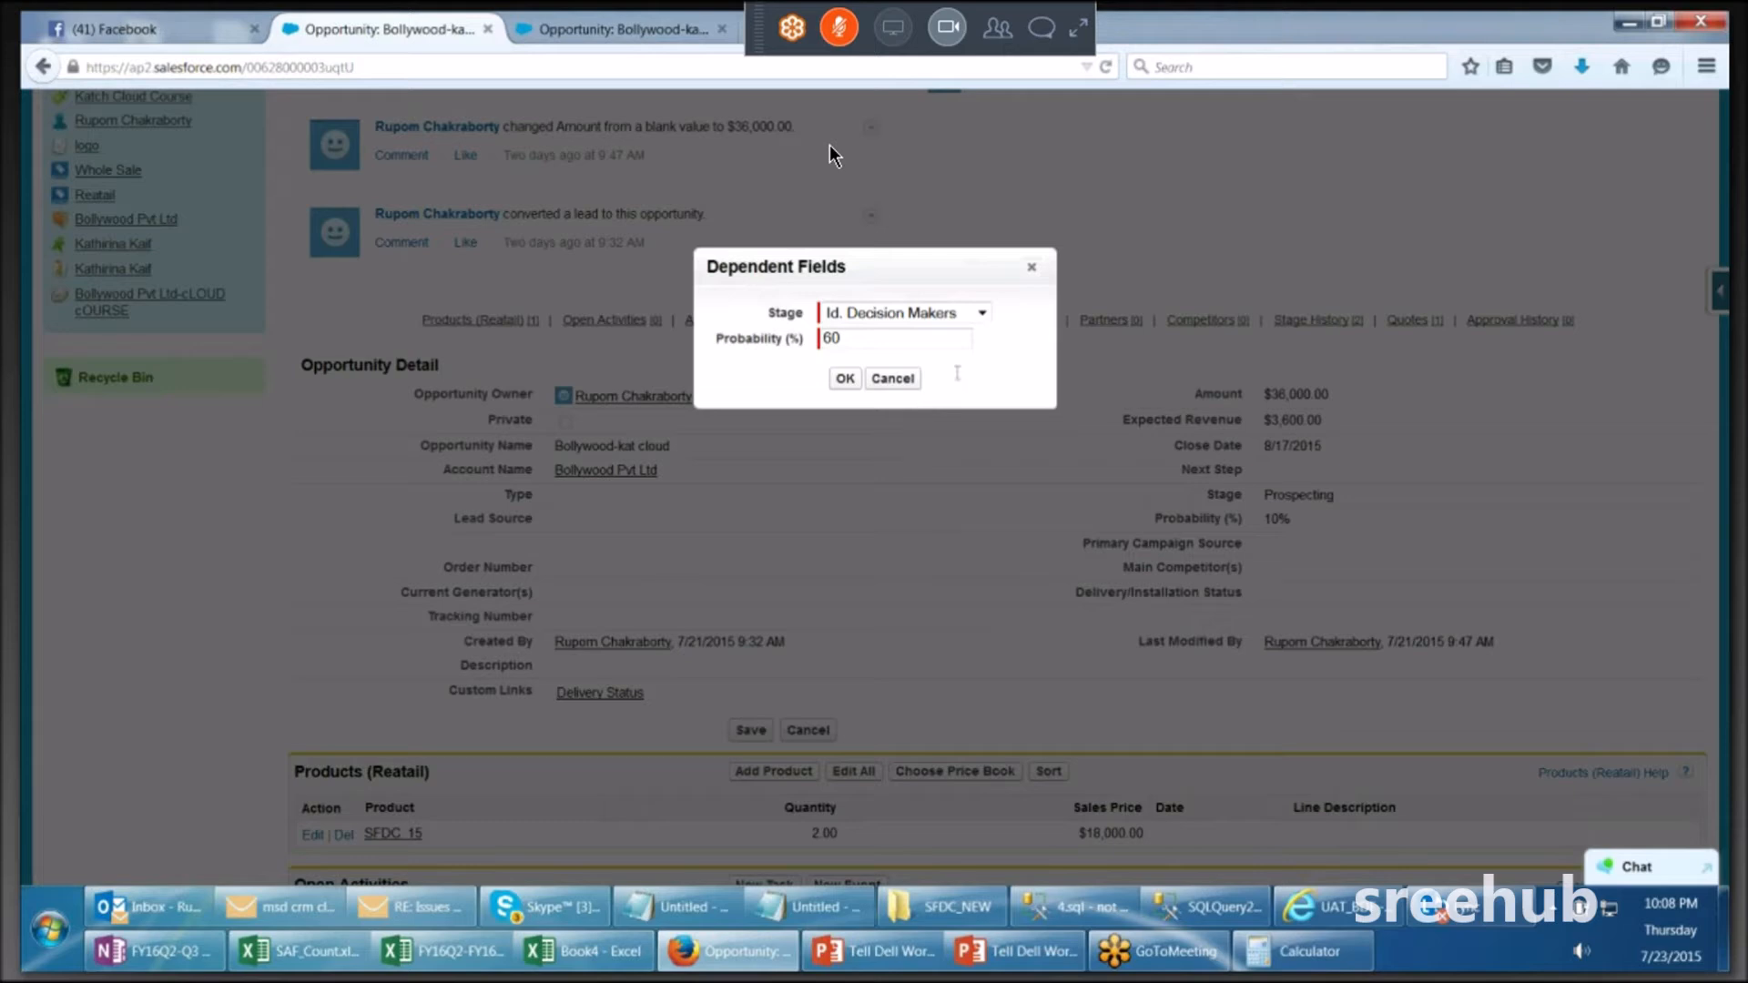
# Step: Try the stages Perception Analysis, Proposal/Price Quote, Negotiation/Review and Closed Lost in turn to compare their probabilities
pyautogui.click(981, 313)
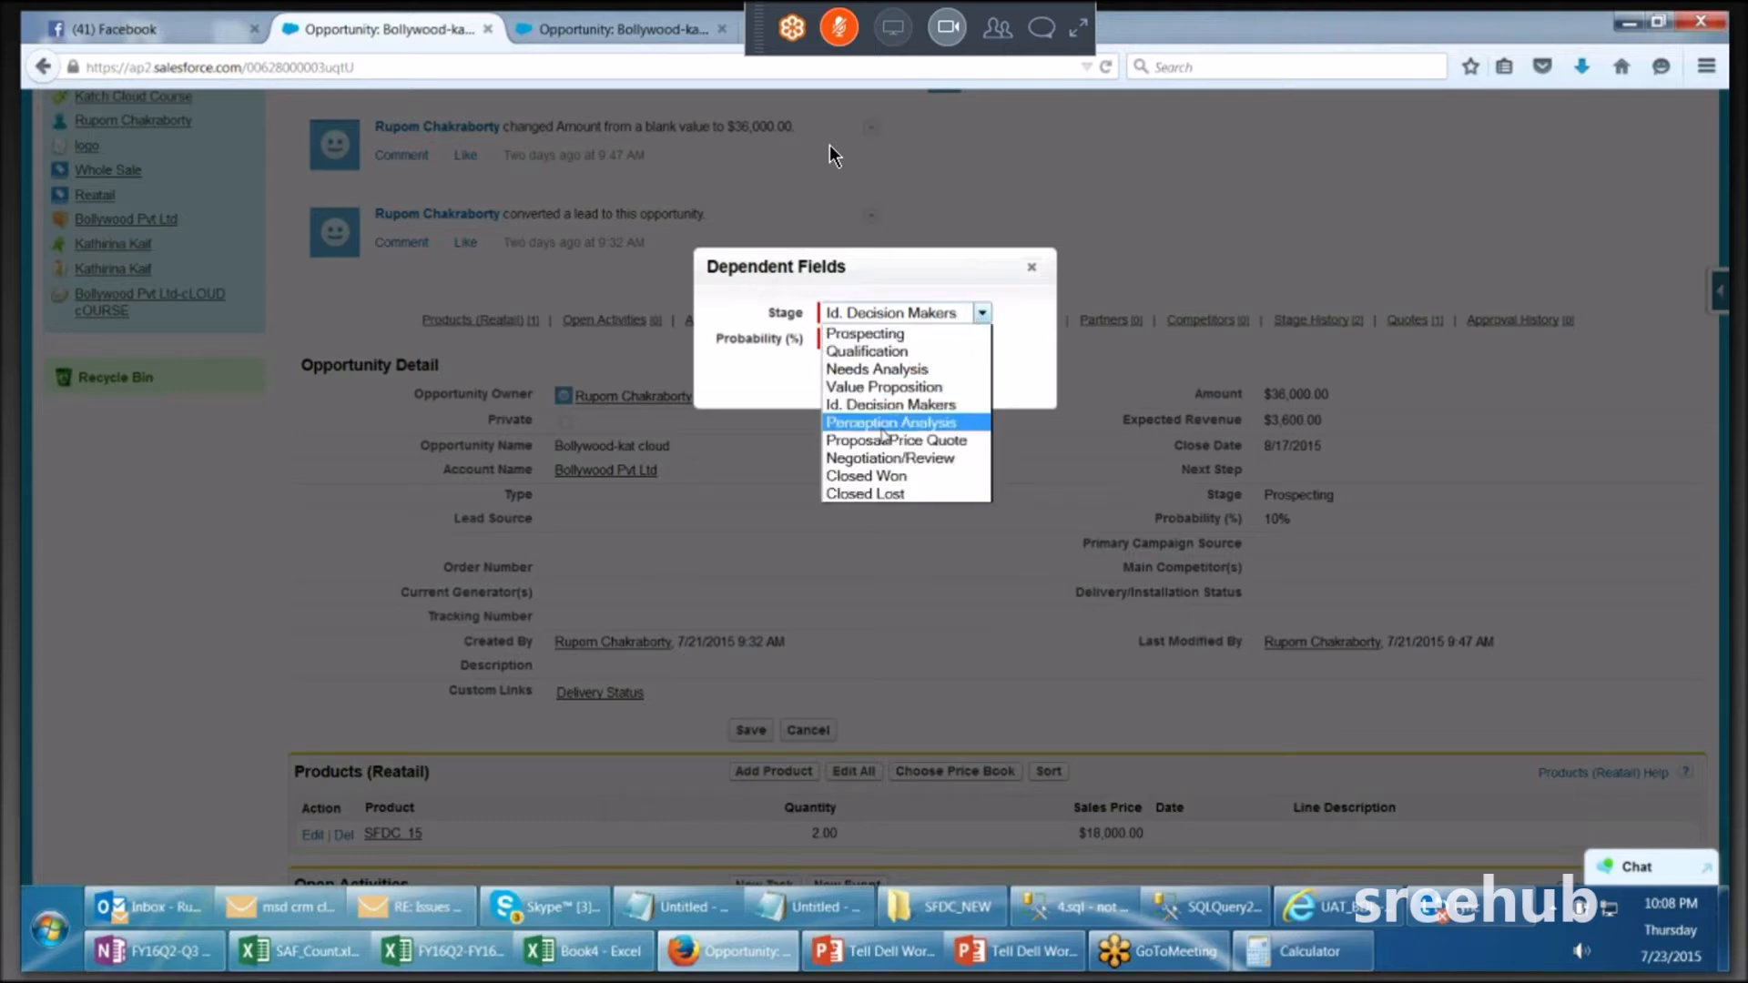
pyautogui.click(883, 422)
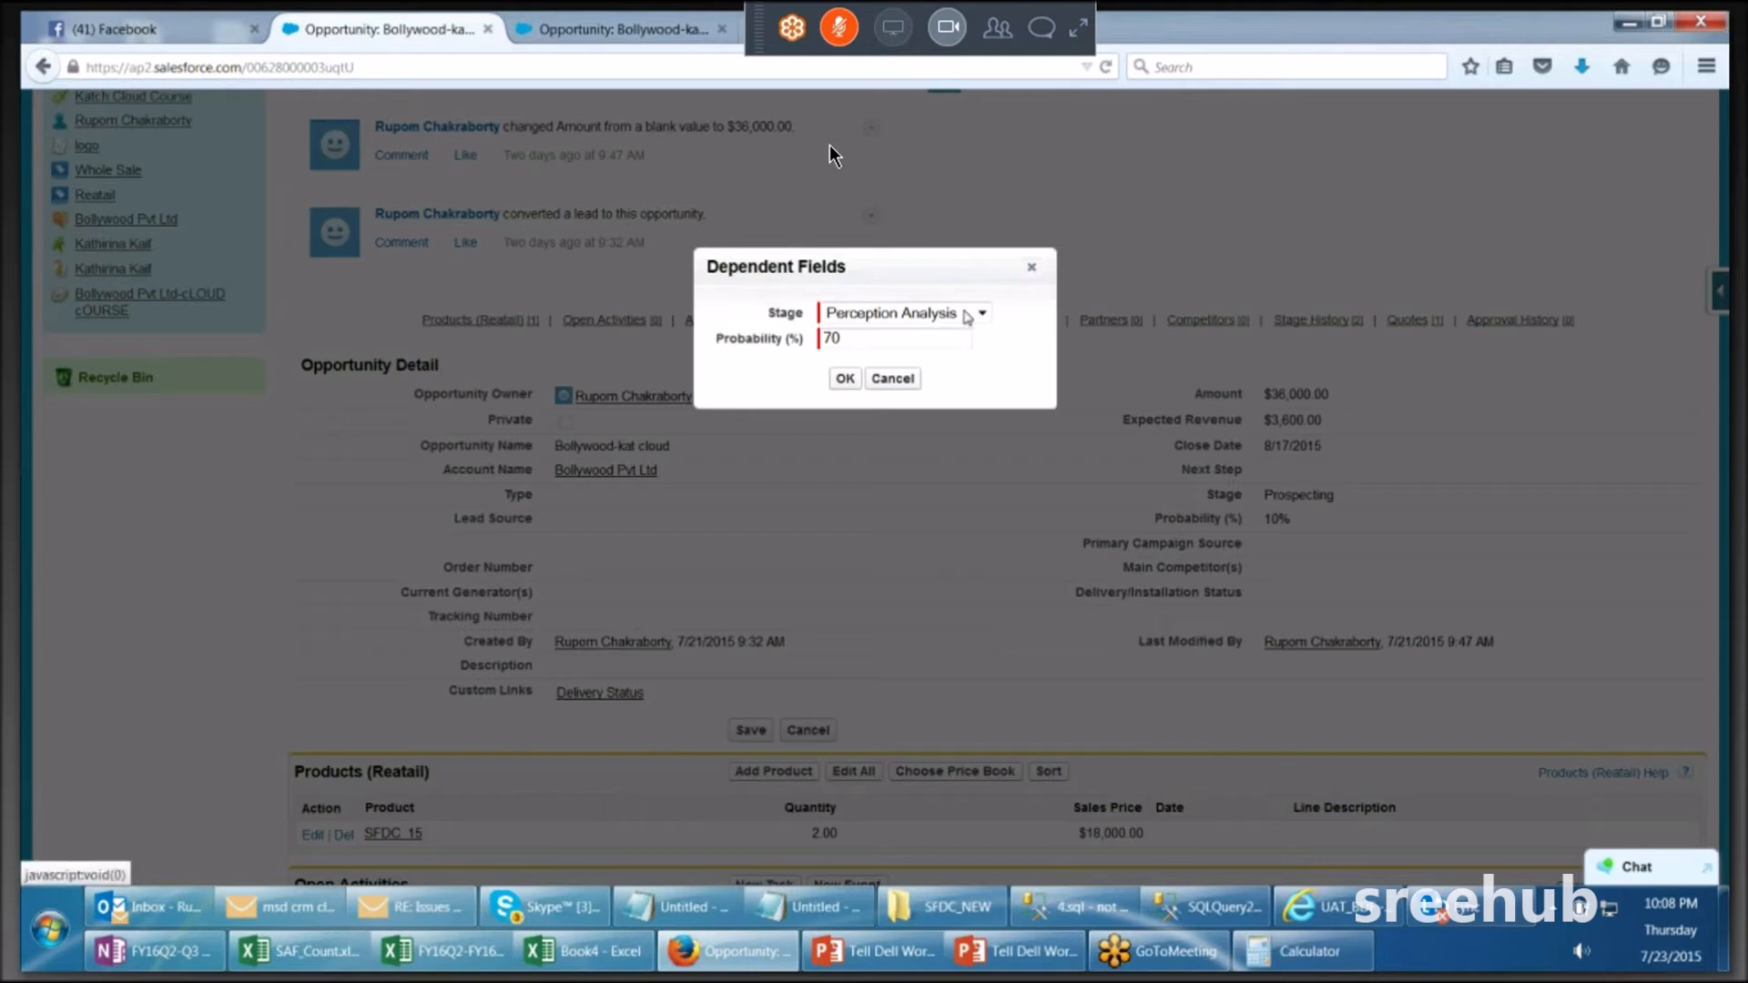
pyautogui.click(985, 314)
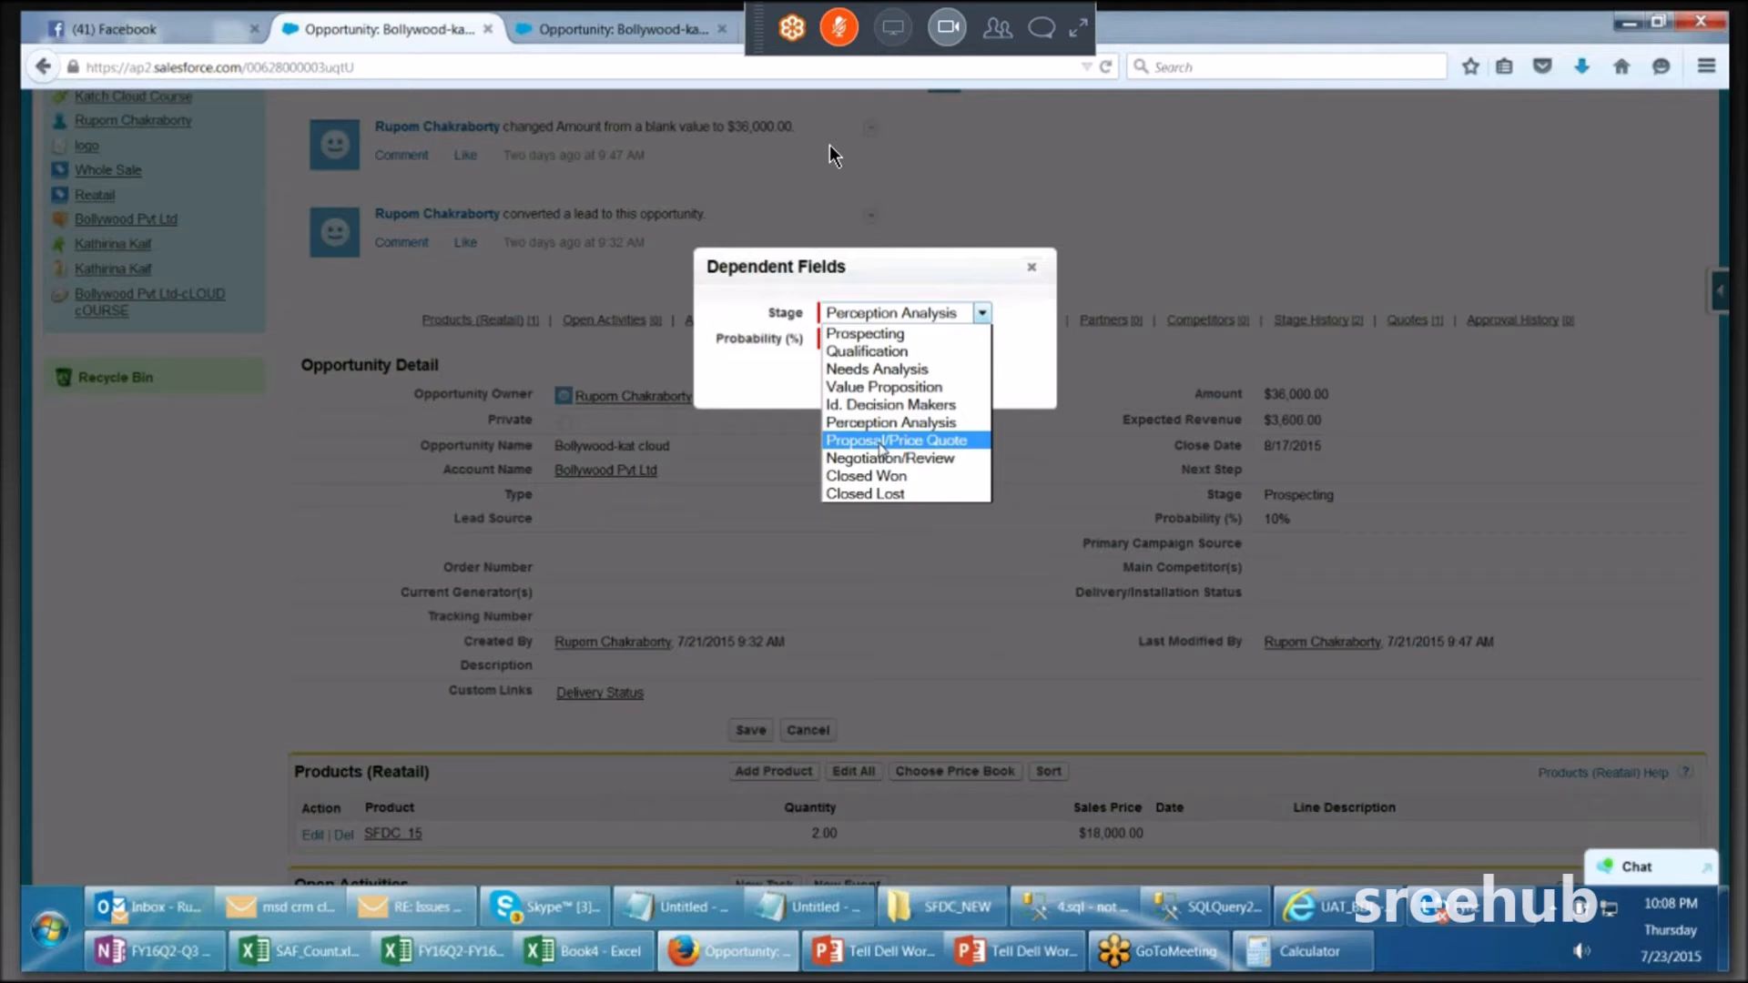
pyautogui.click(881, 441)
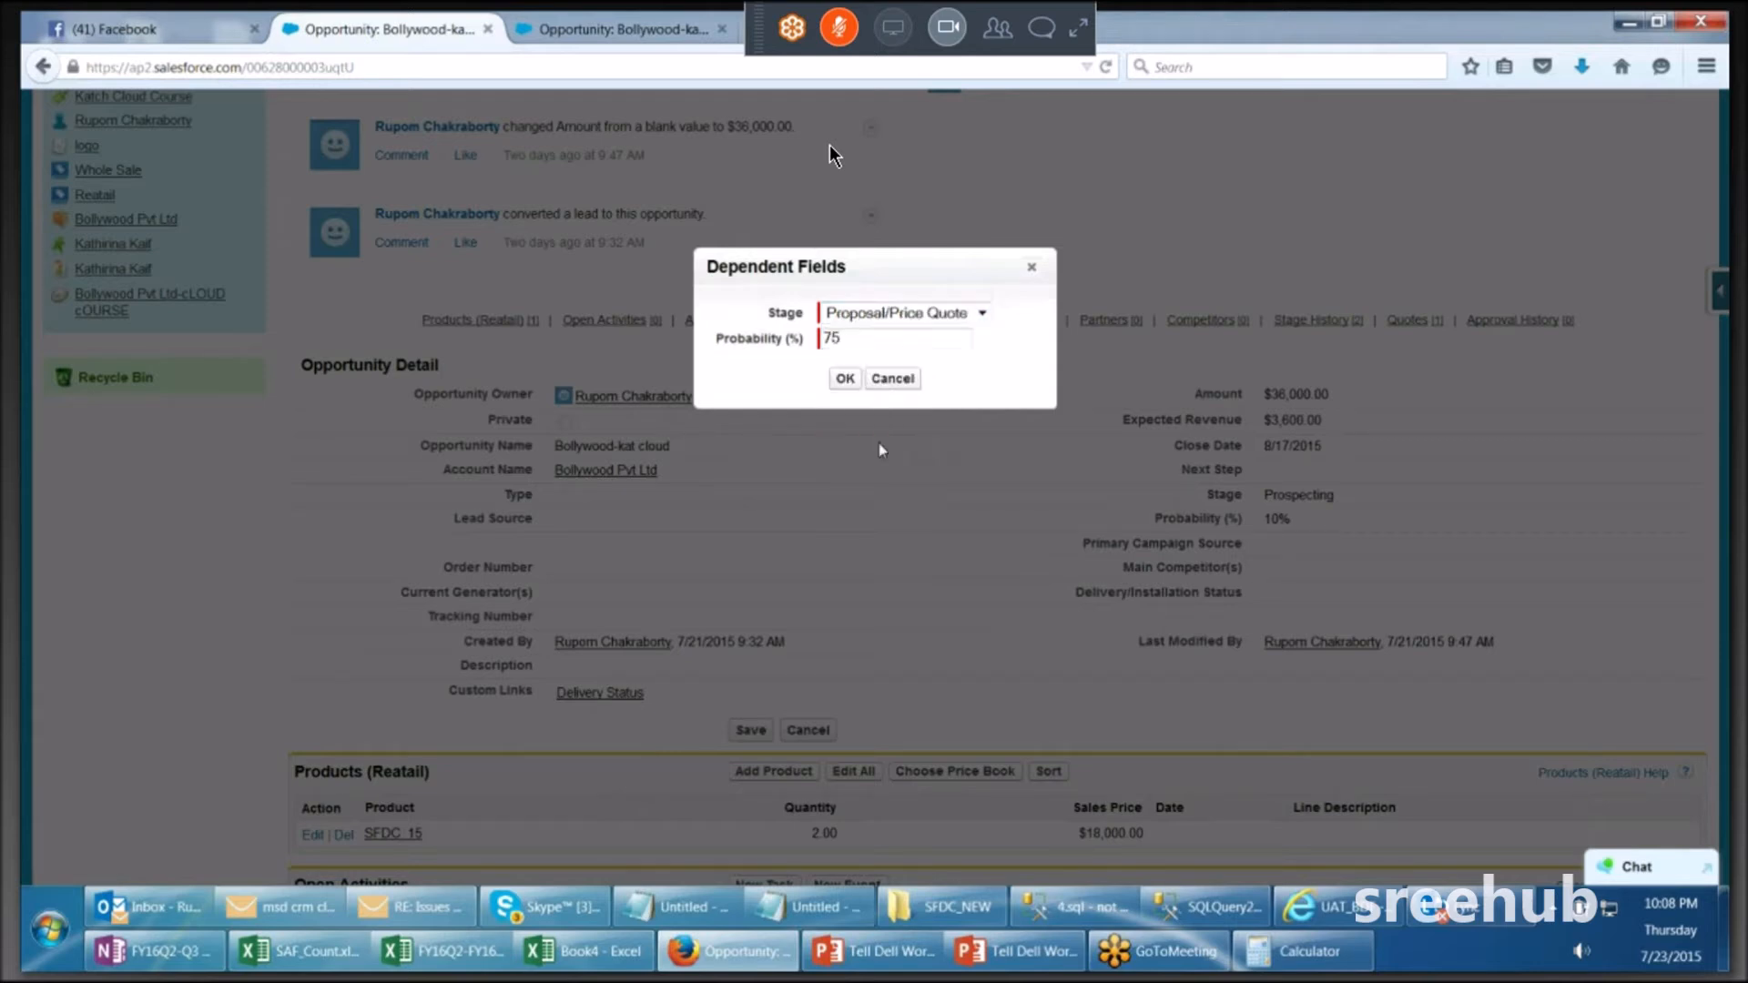
pyautogui.click(981, 314)
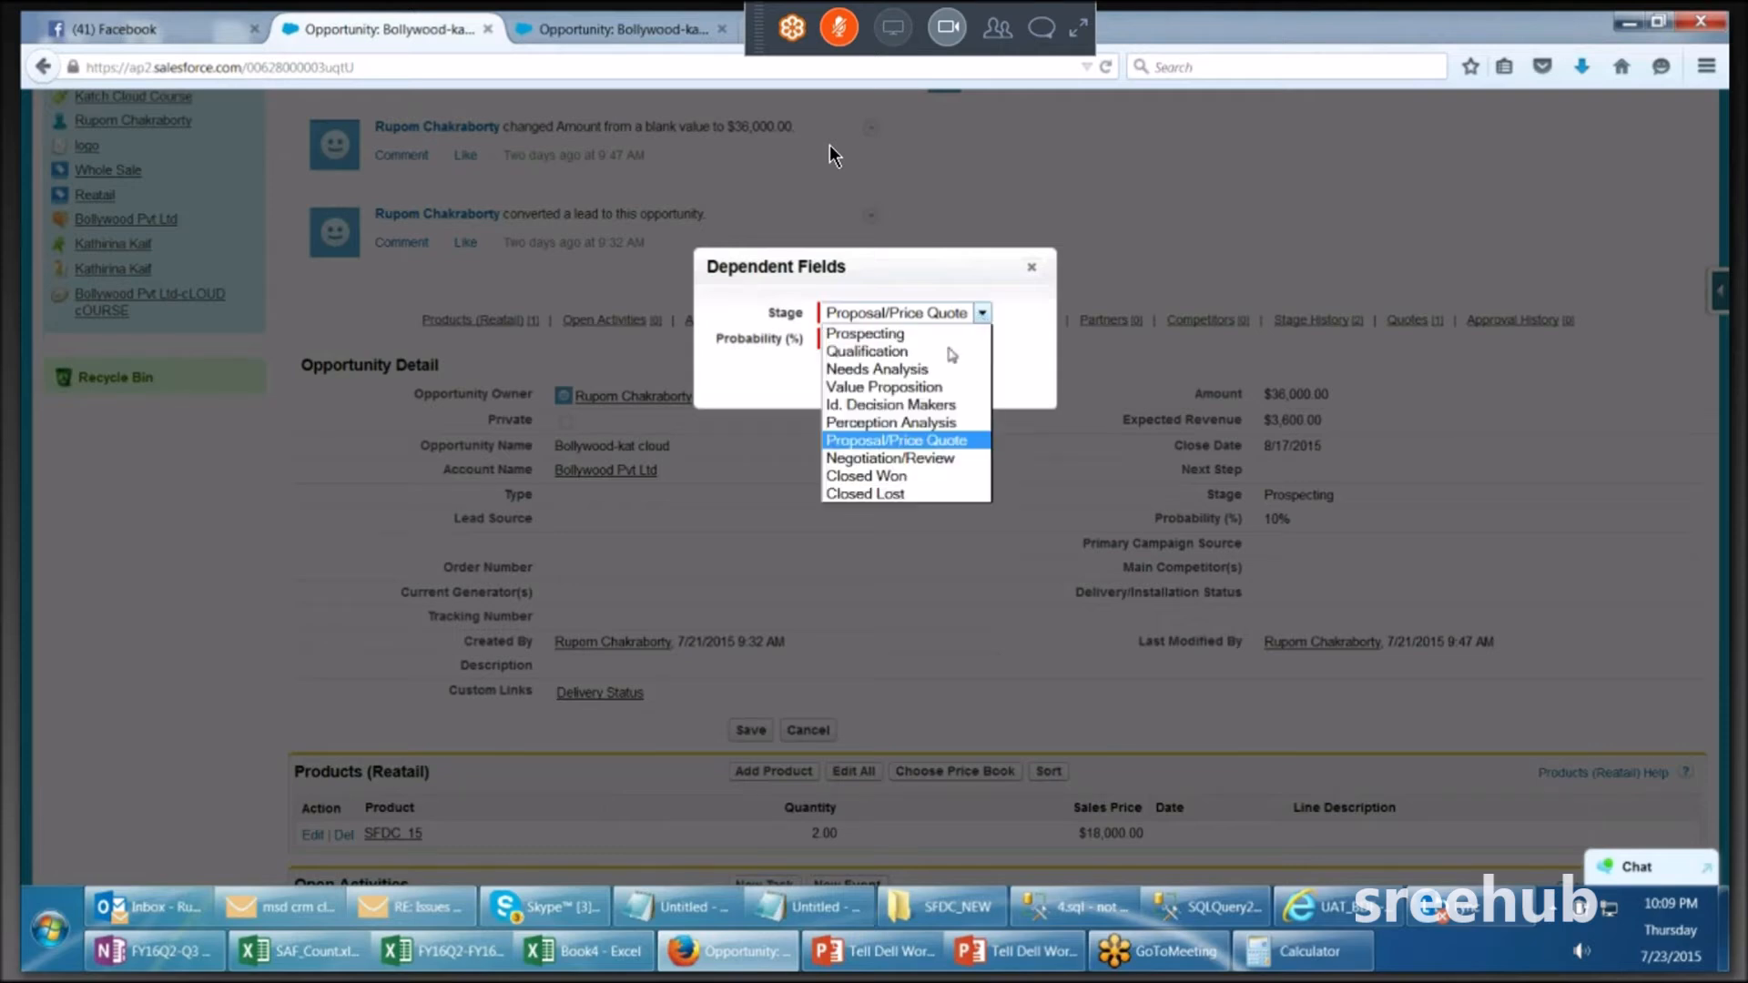
pyautogui.click(901, 468)
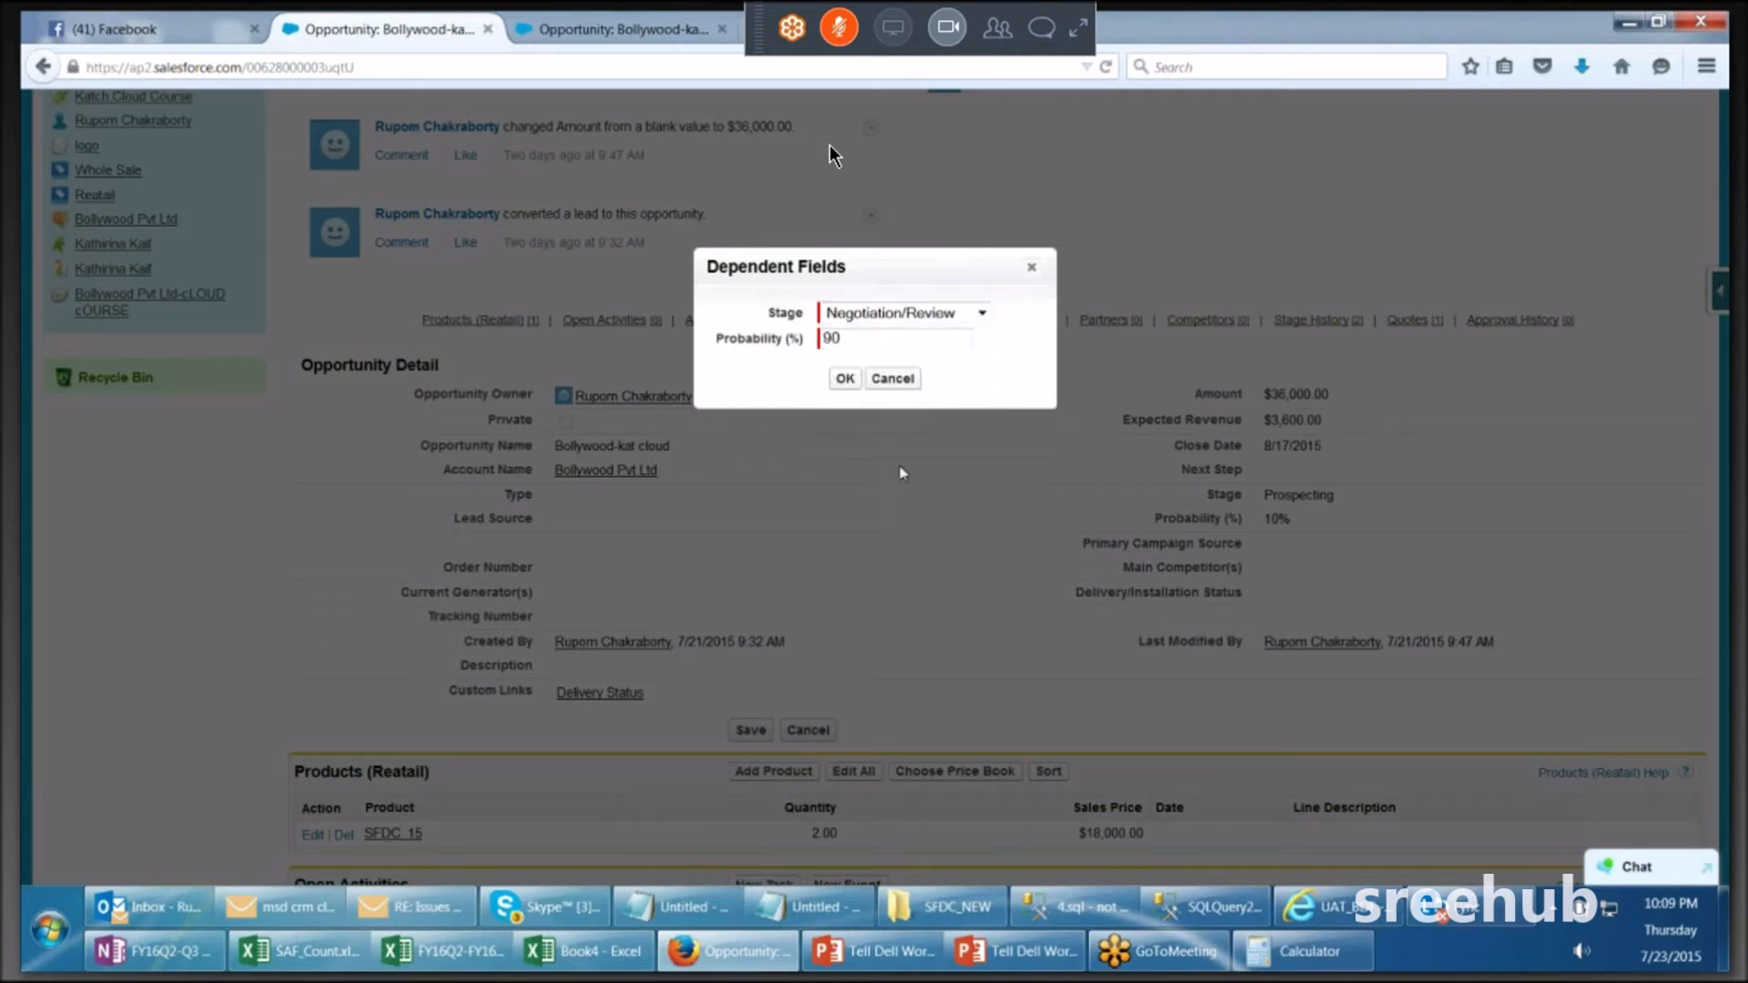
pyautogui.click(985, 316)
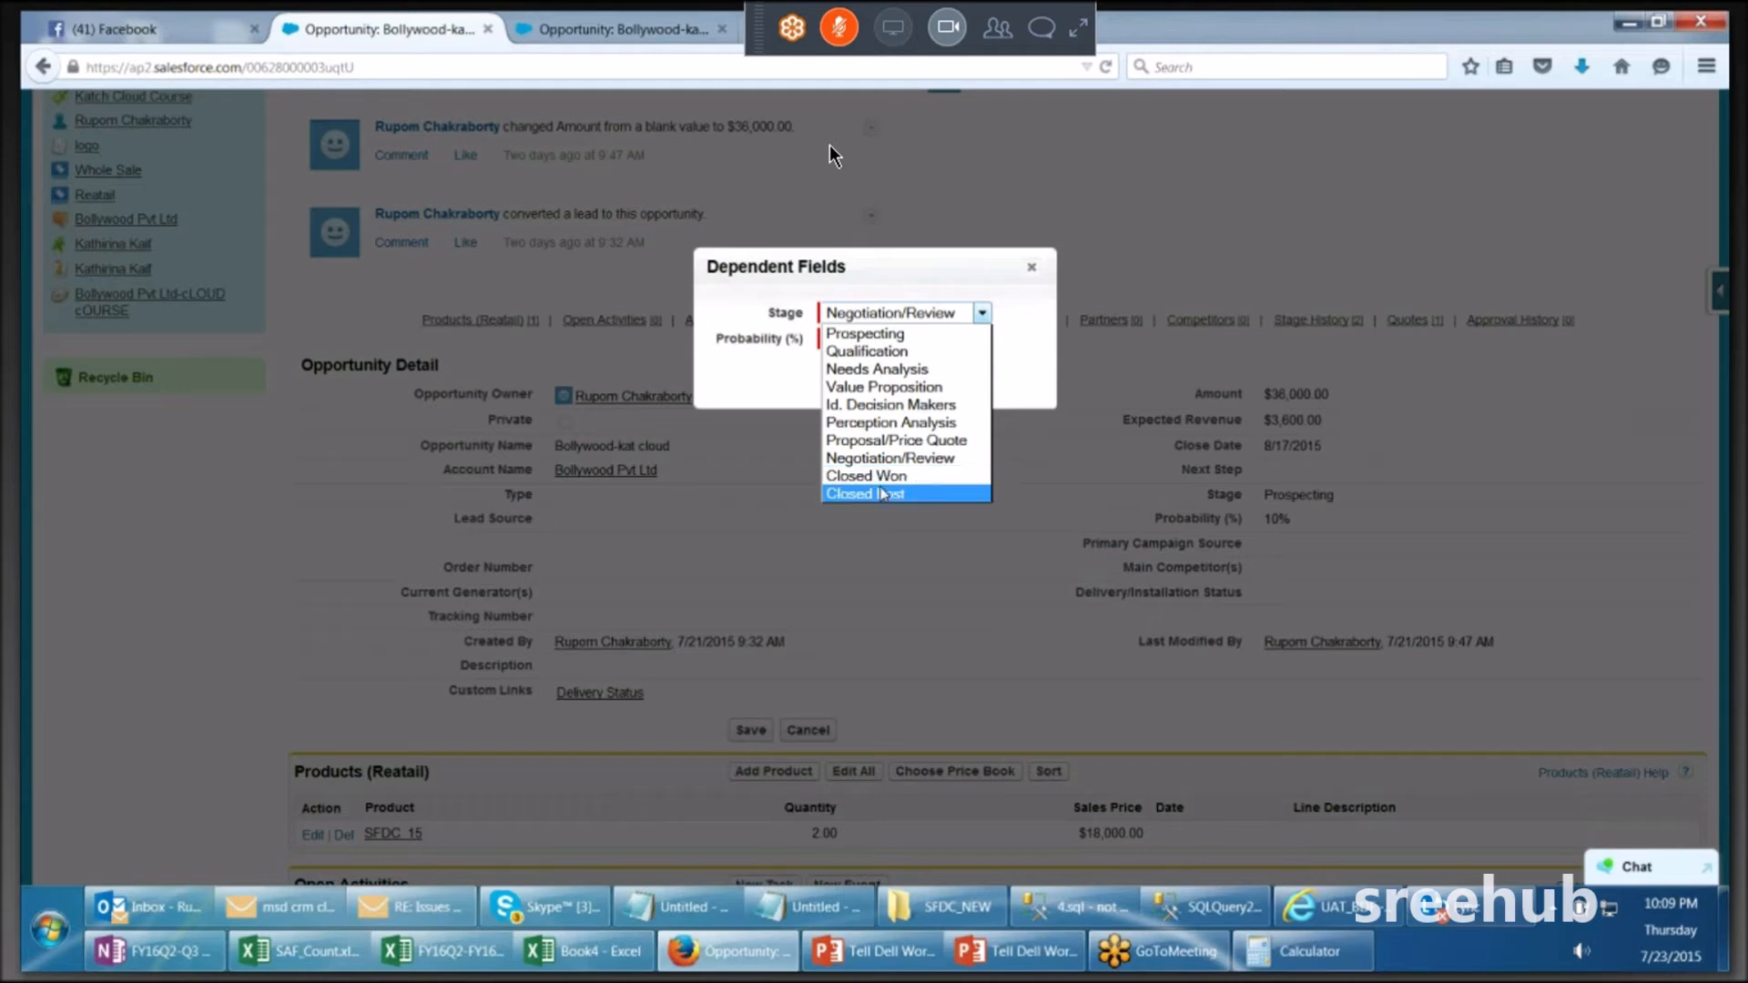
pyautogui.click(881, 496)
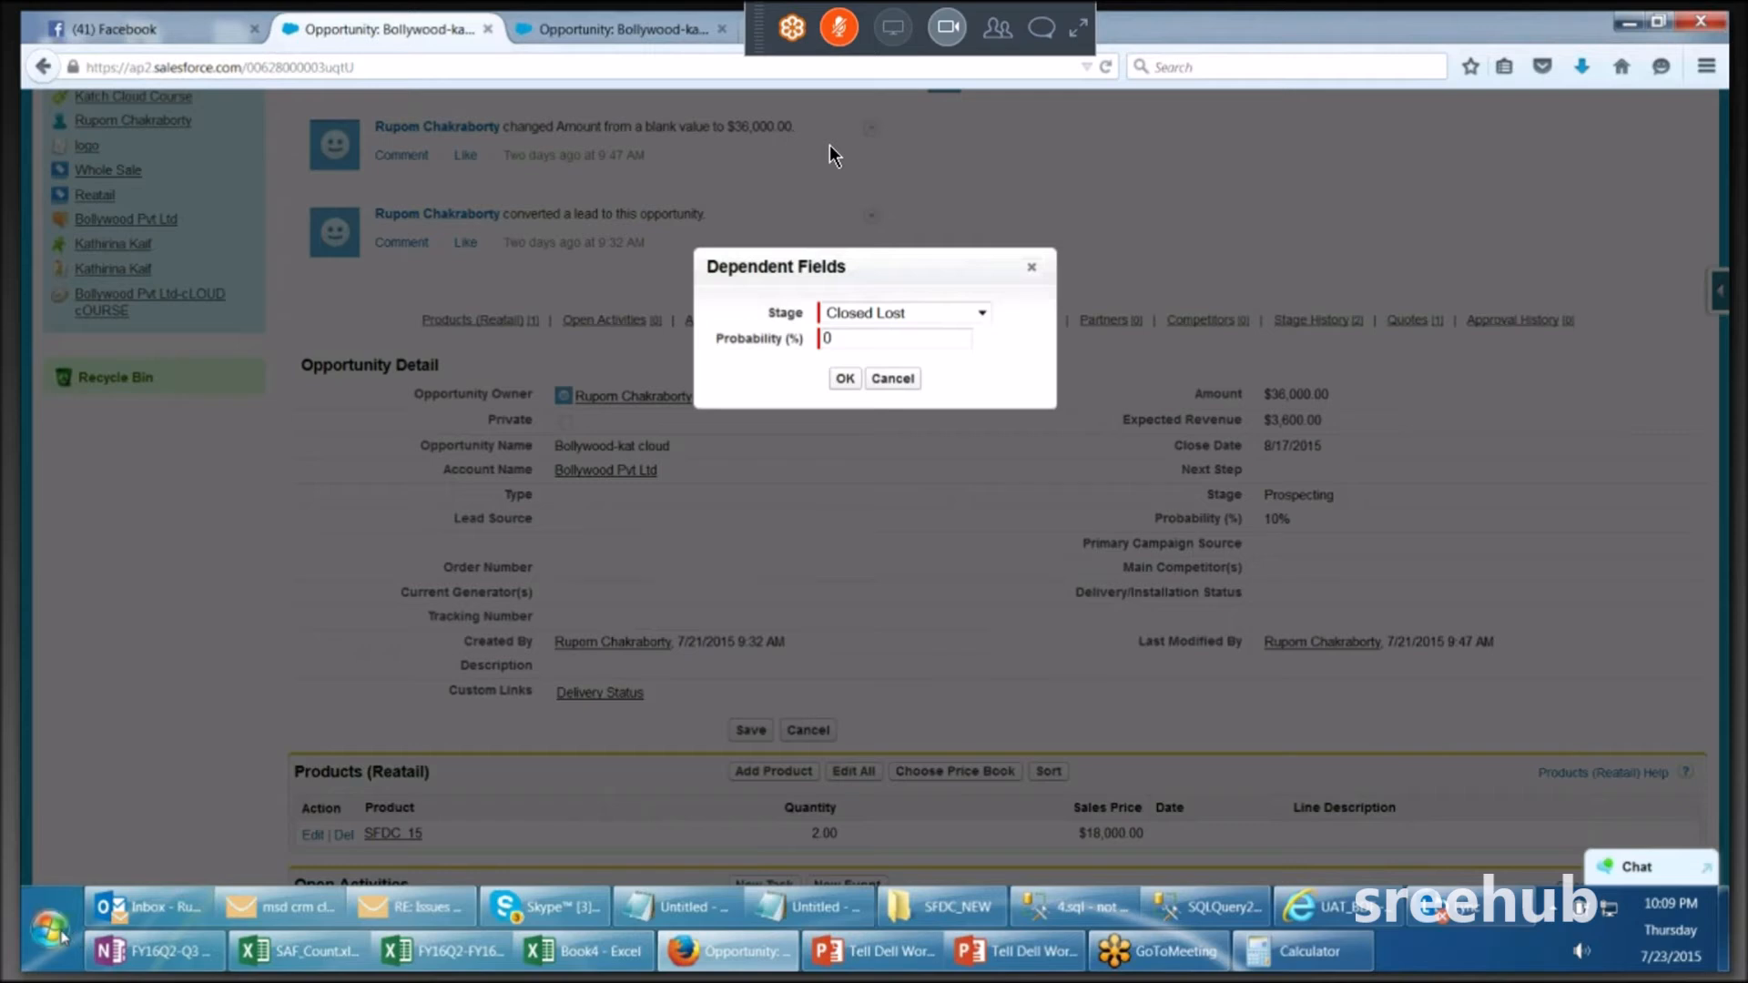
pyautogui.moveTo(1115, 23); pyautogui.dragTo(730, 682)
pyautogui.click(901, 312)
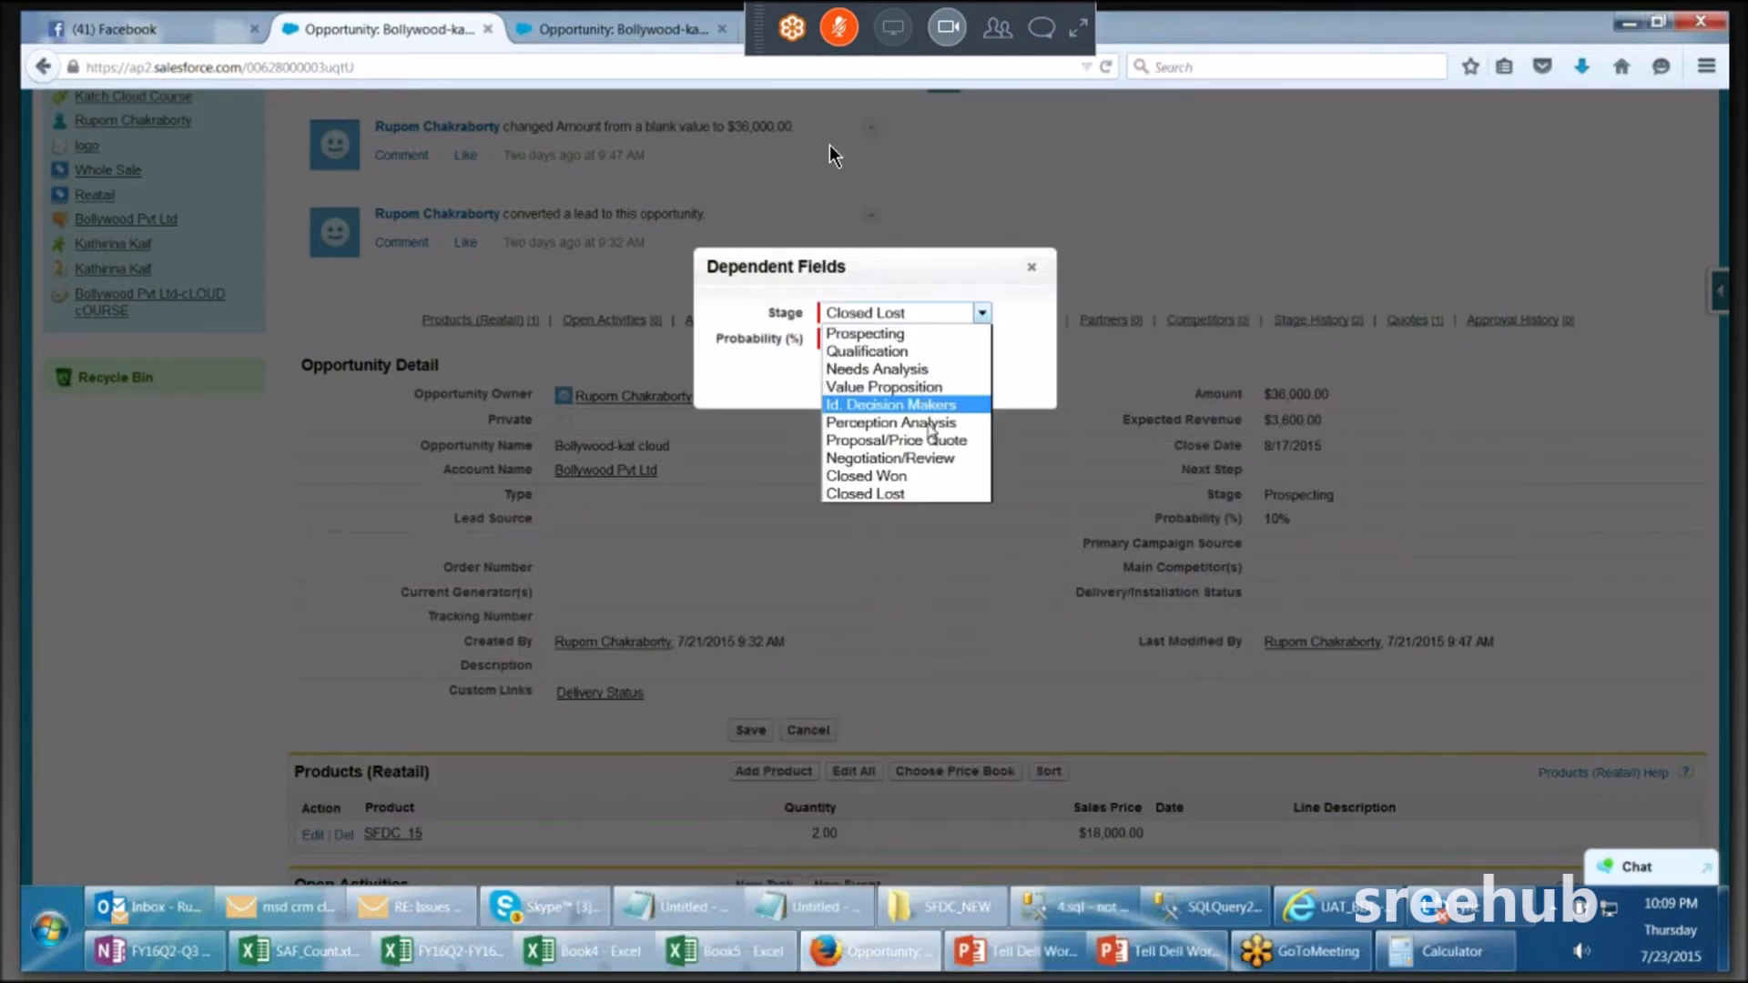
pyautogui.click(892, 493)
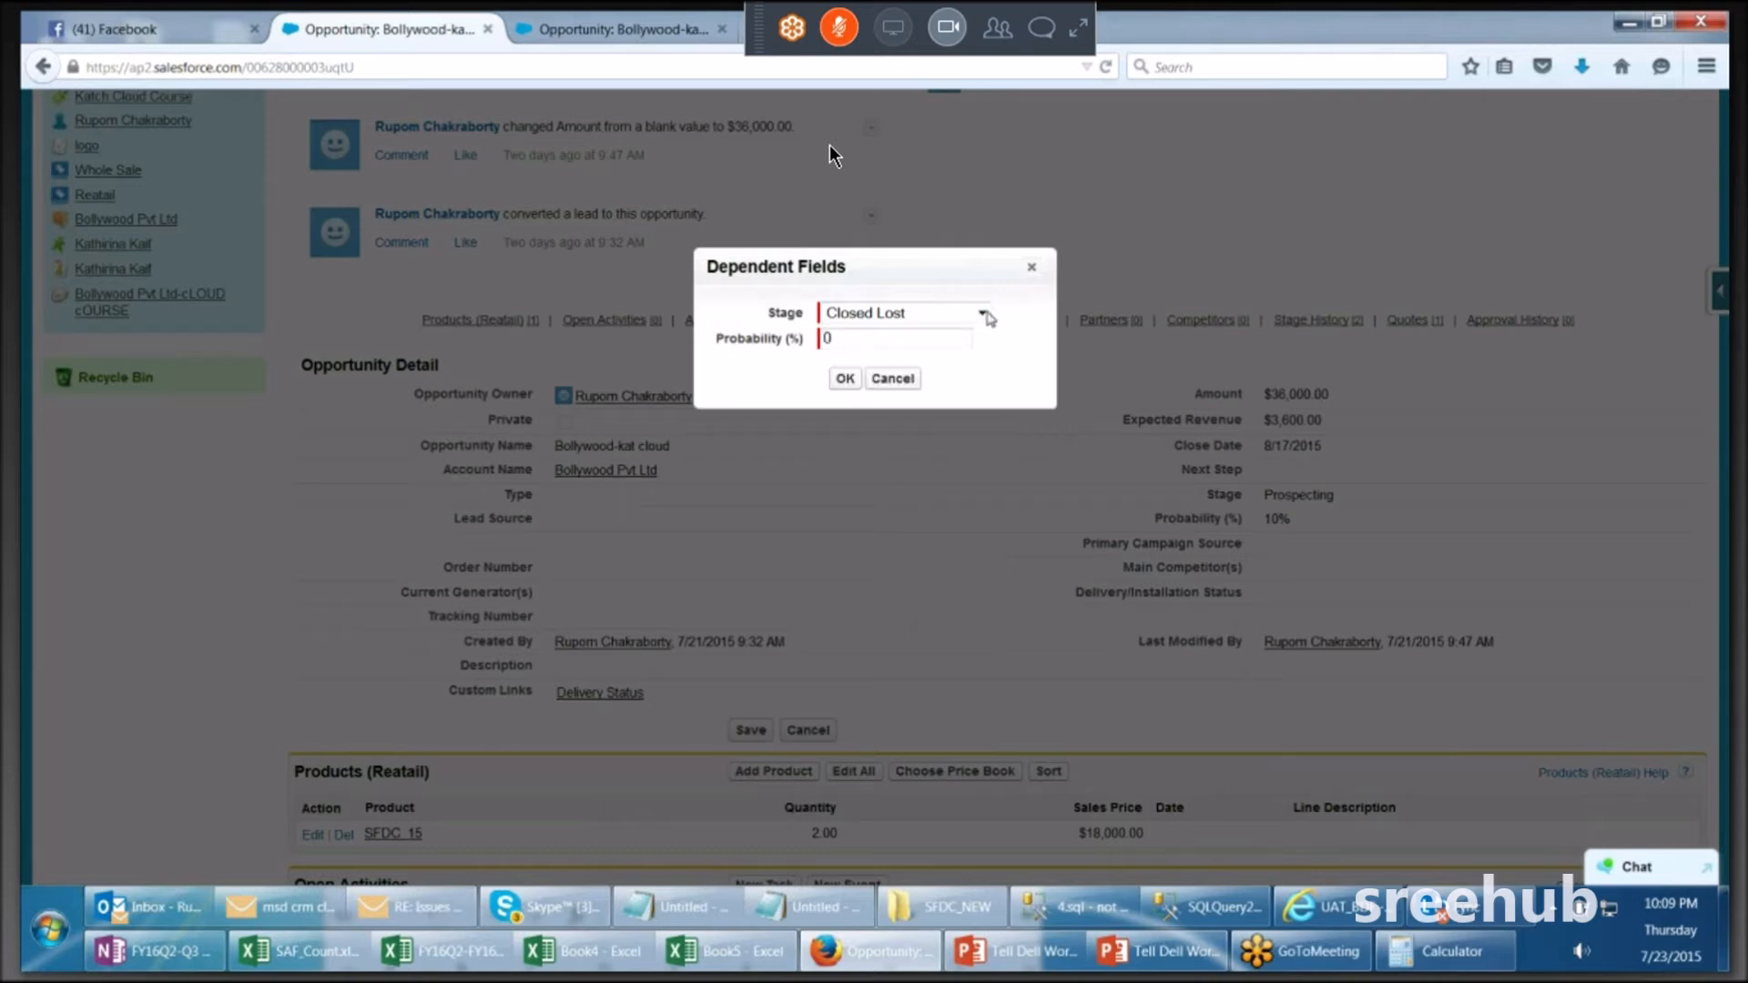
# Step: Return the stage to Prospecting and advance it through Qualification, Needs Analysis and Value Proposition to Id. Decision Makers
pyautogui.click(985, 315)
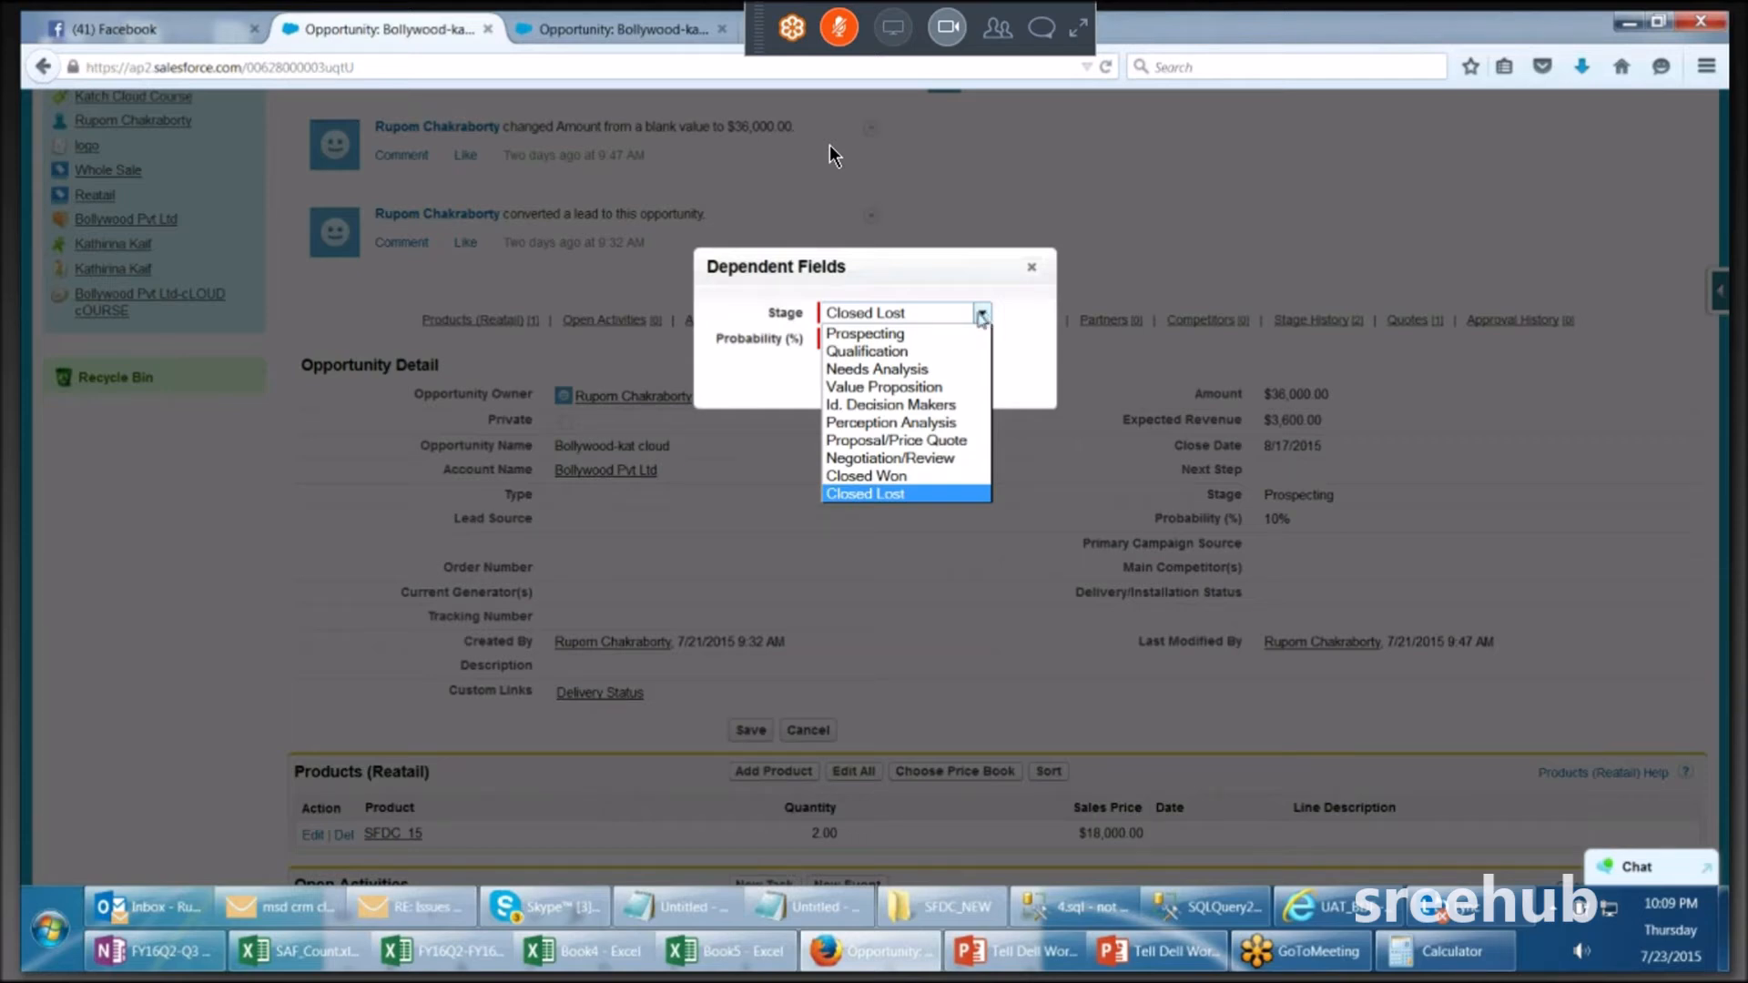
pyautogui.click(895, 335)
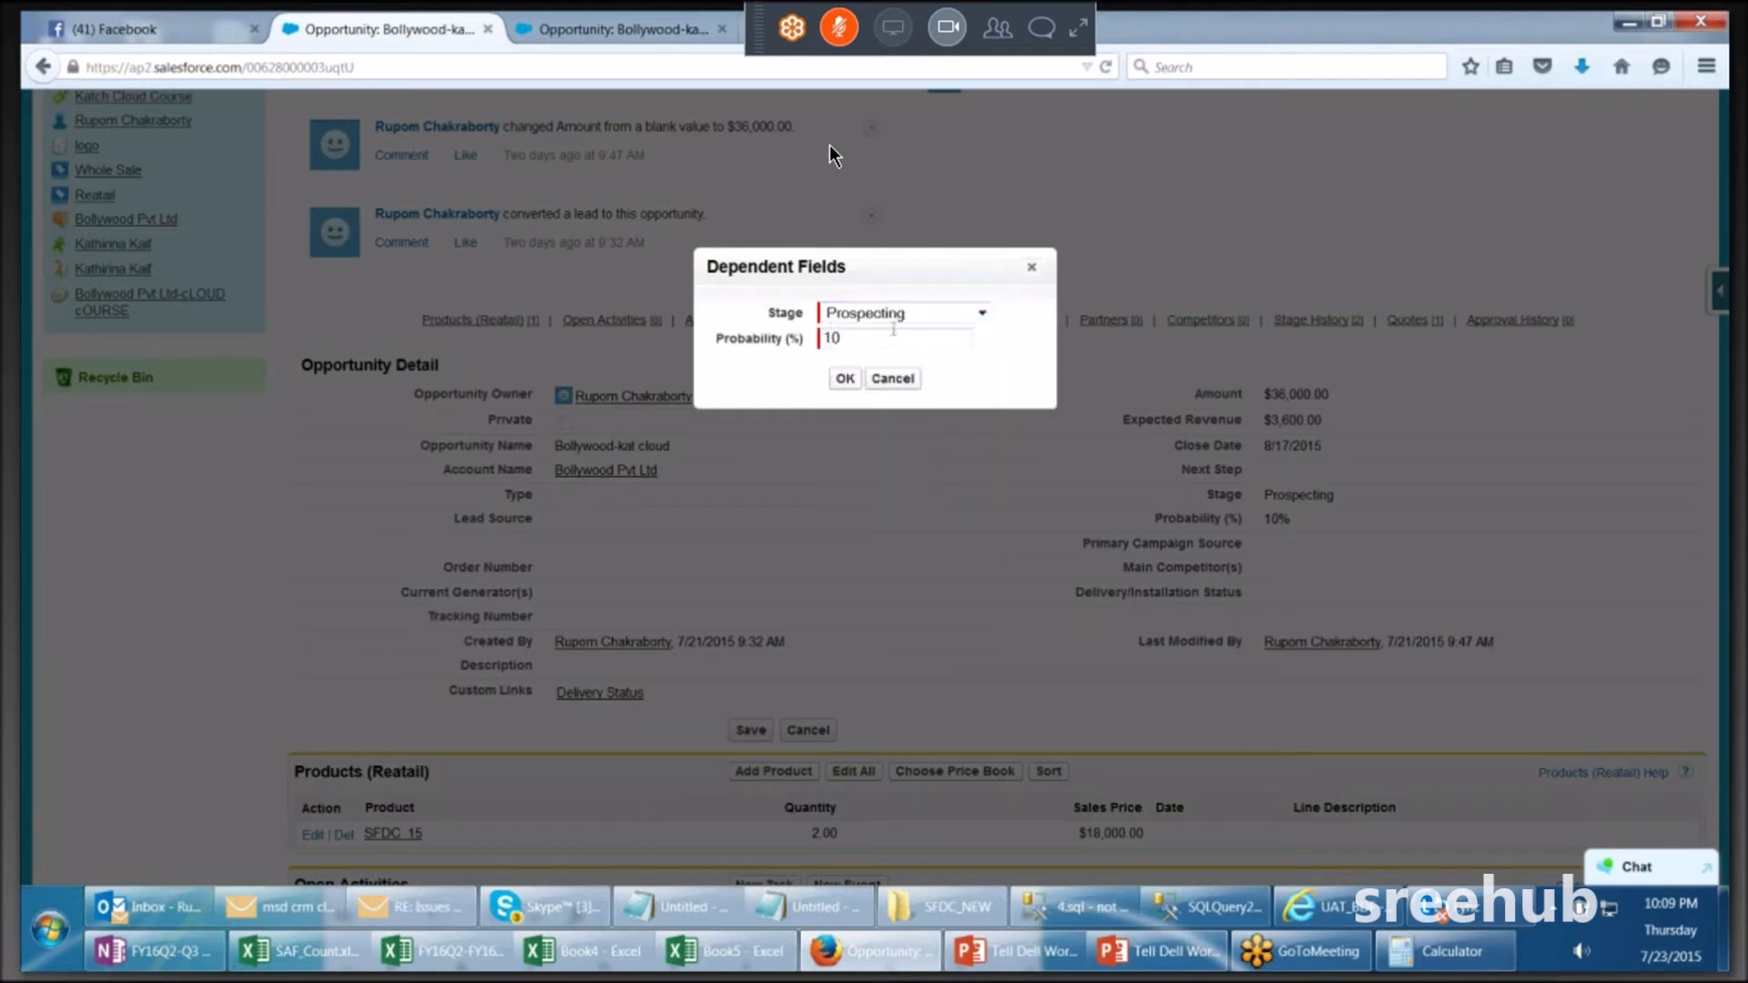
pyautogui.click(981, 314)
pyautogui.click(912, 353)
pyautogui.click(983, 314)
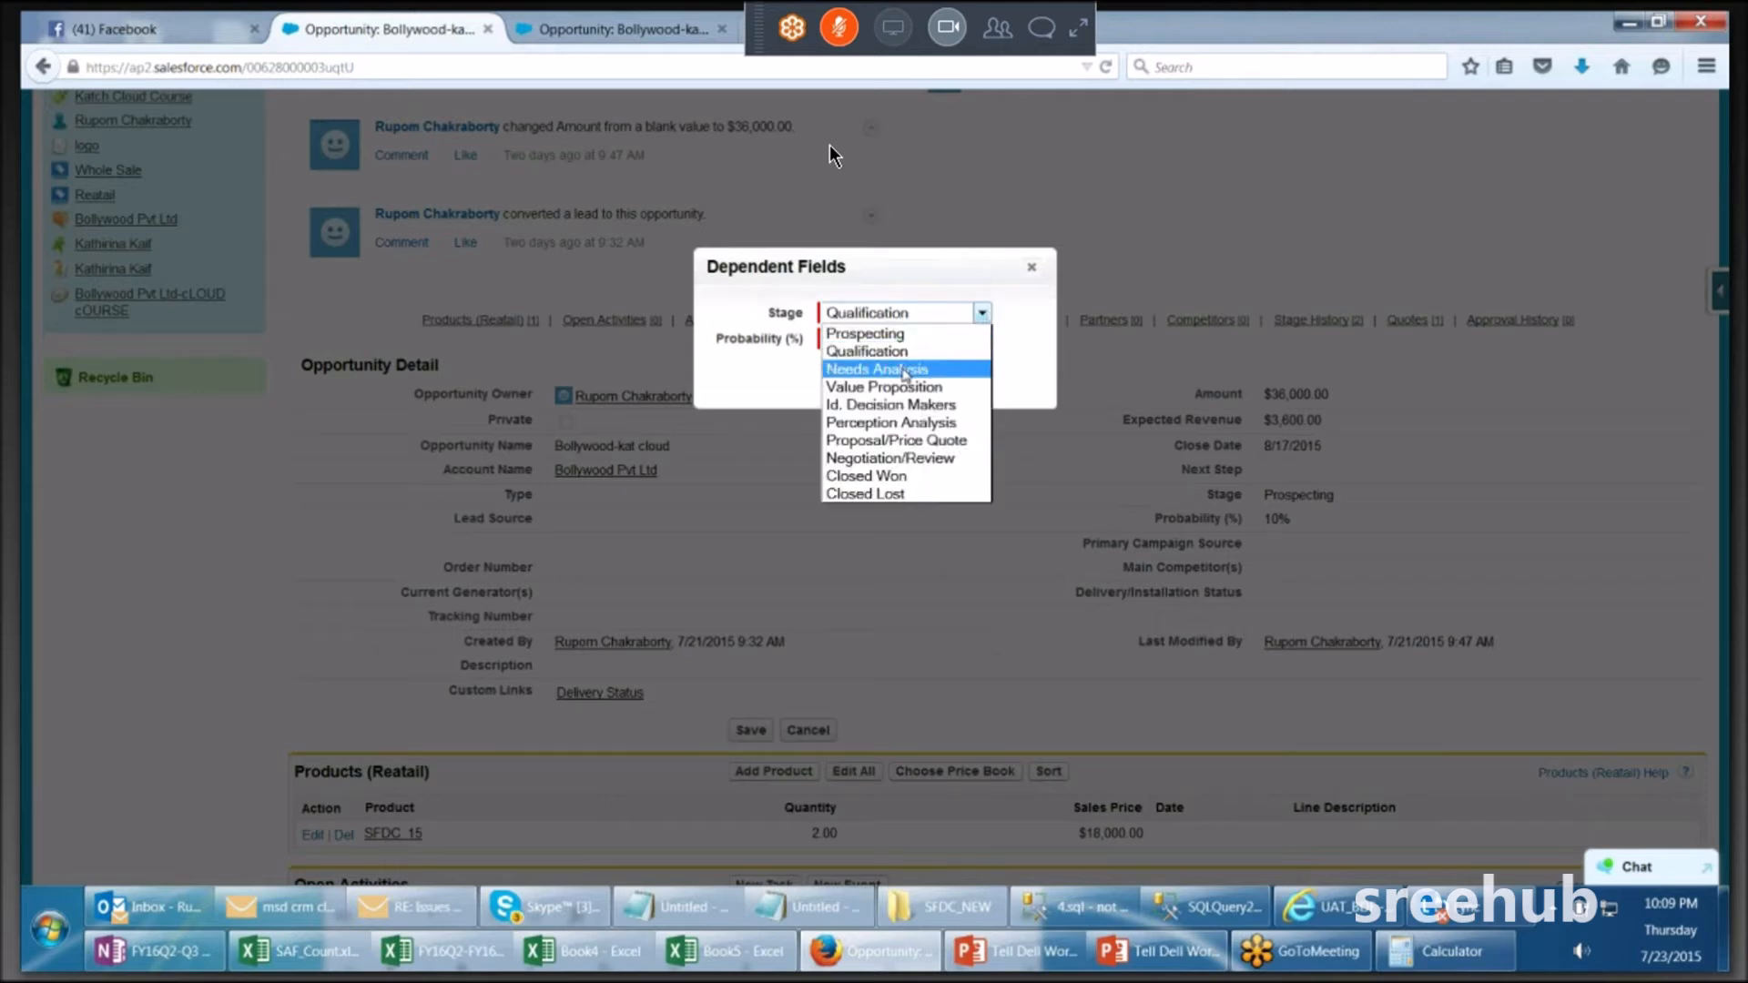
pyautogui.click(908, 369)
pyautogui.click(982, 314)
pyautogui.click(879, 387)
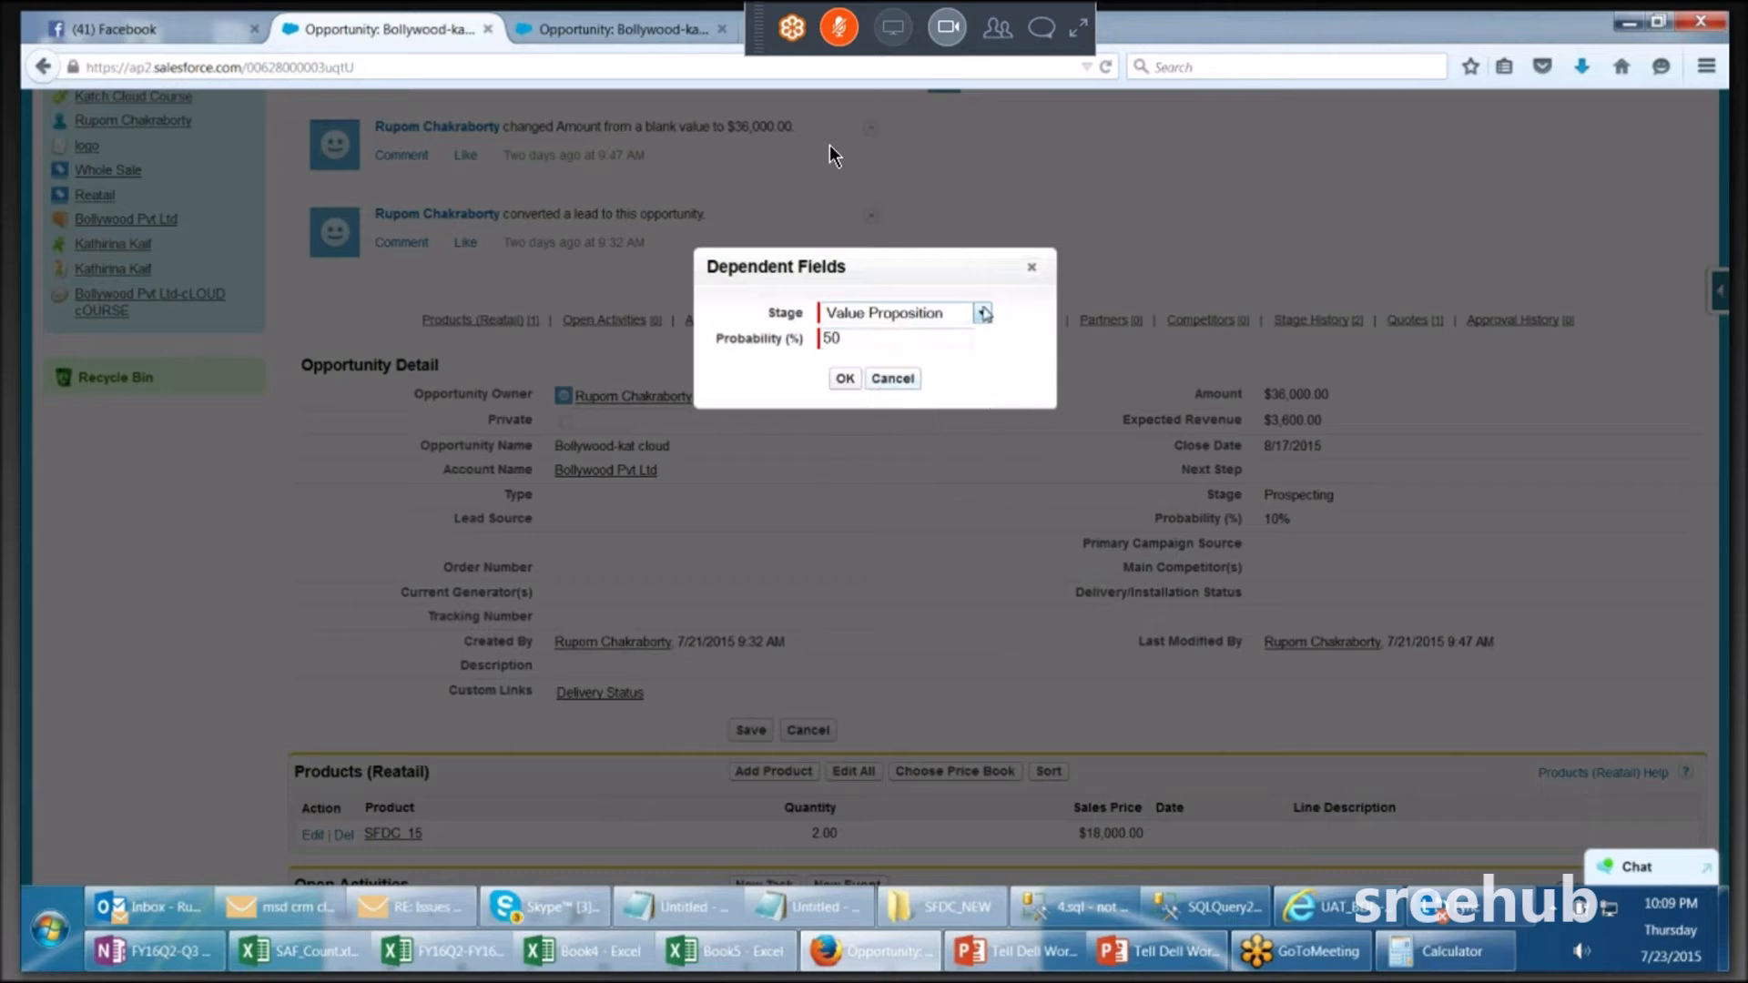
pyautogui.click(983, 314)
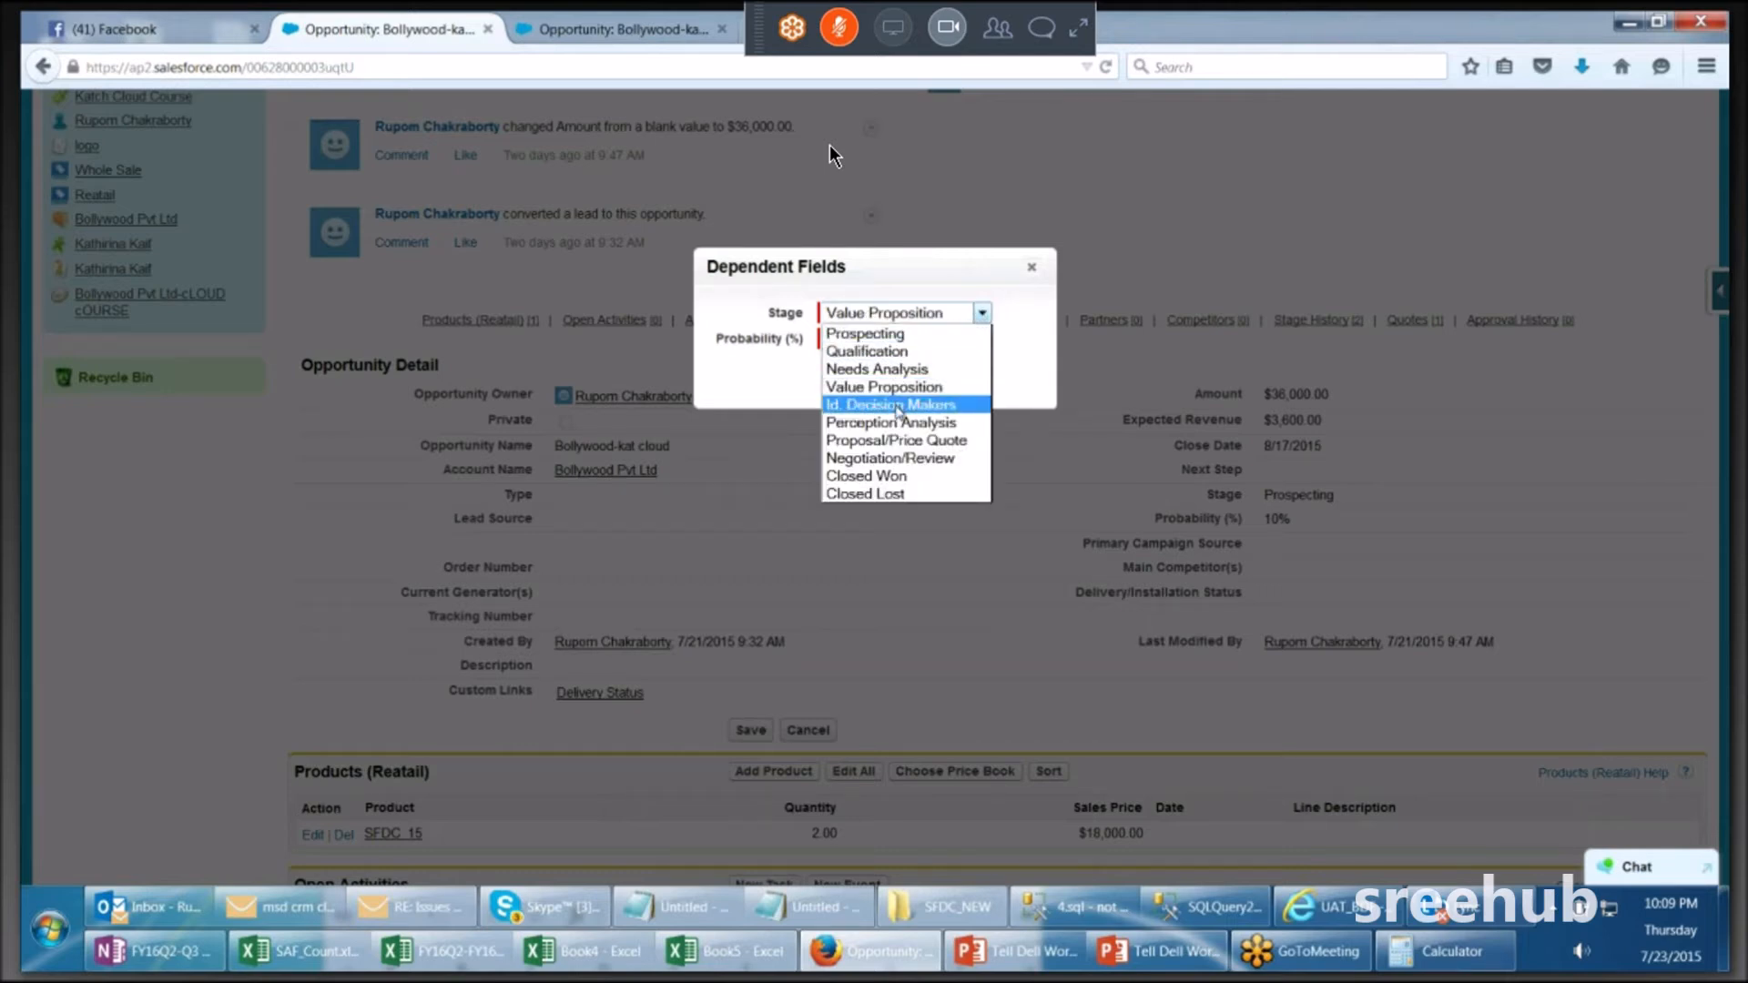
pyautogui.click(899, 407)
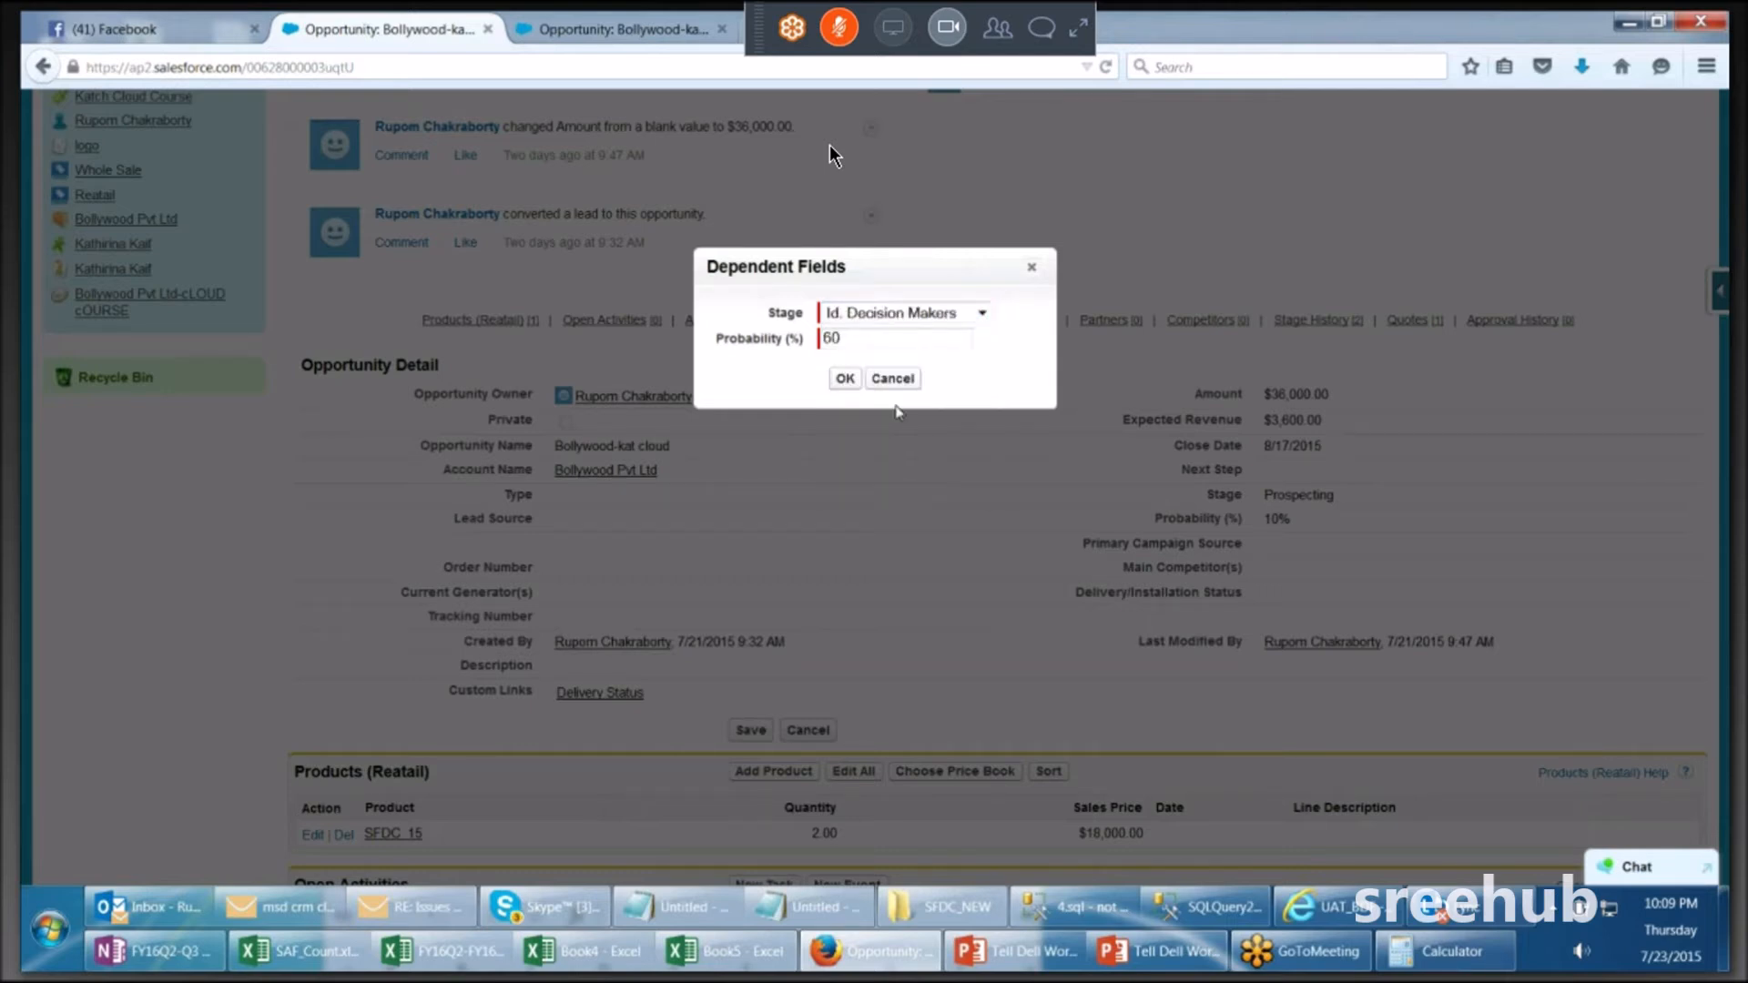
# Step: Advance the opportunity's stage selection through Perception Analysis to Proposal/Price Quote to compare their probabilities
pyautogui.click(980, 315)
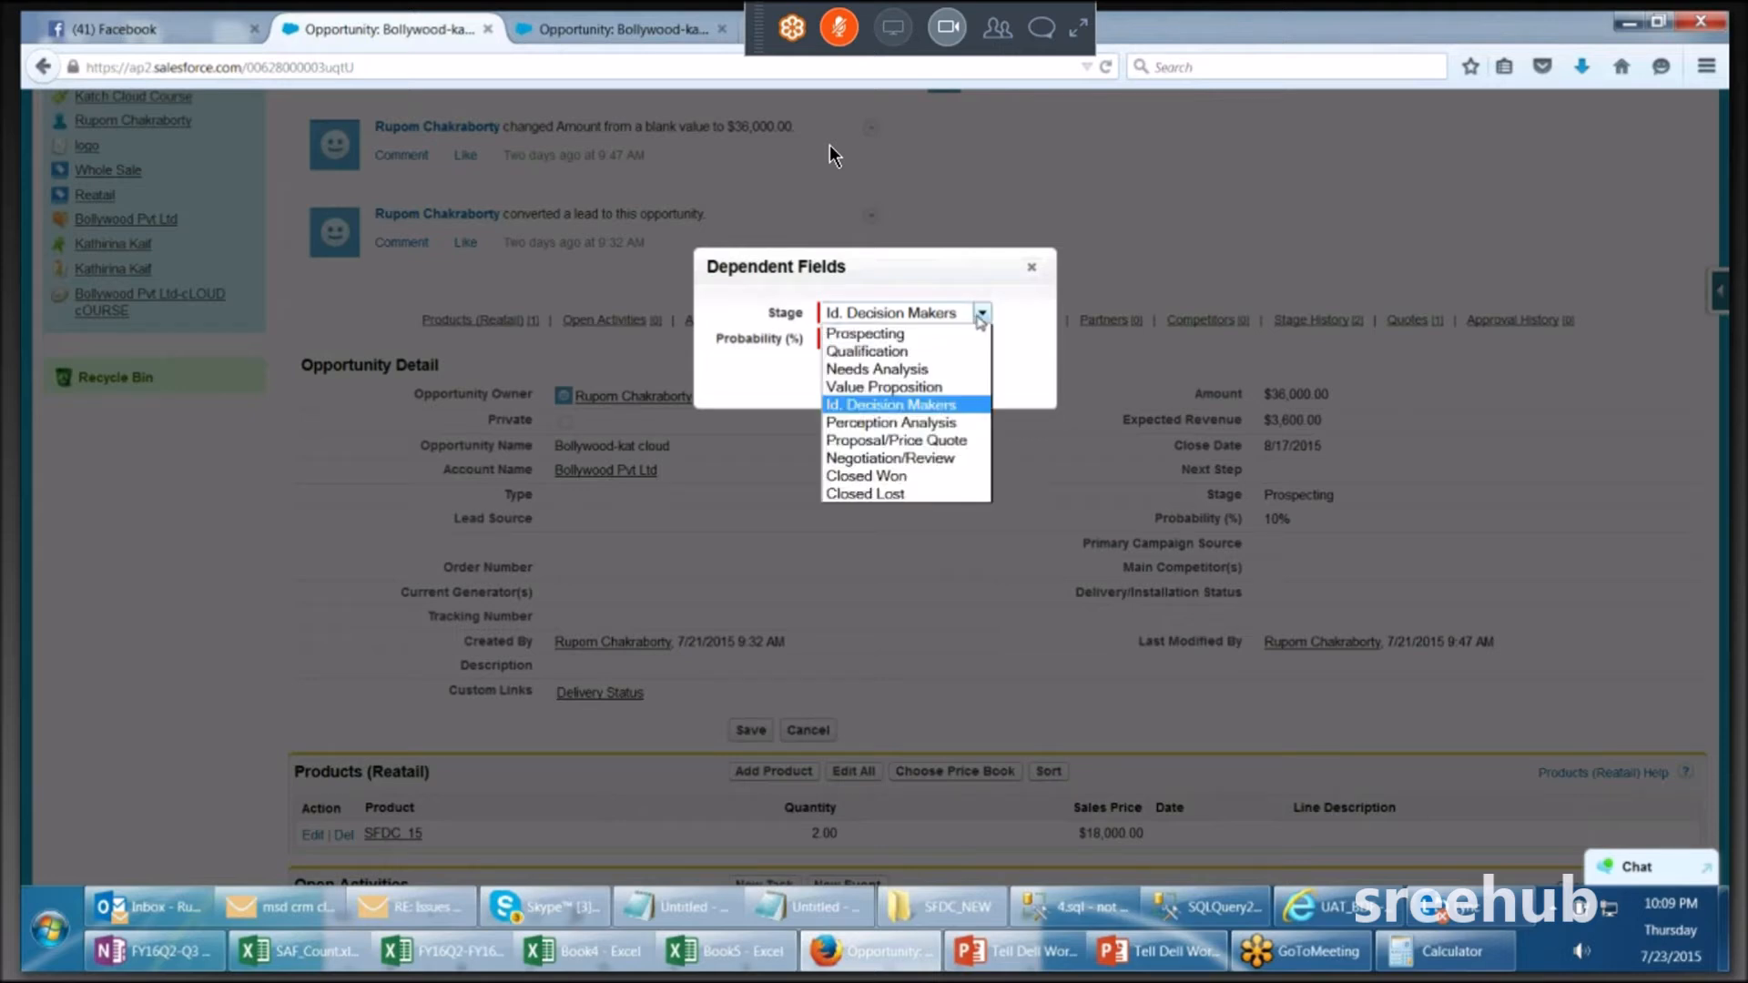
pyautogui.click(917, 425)
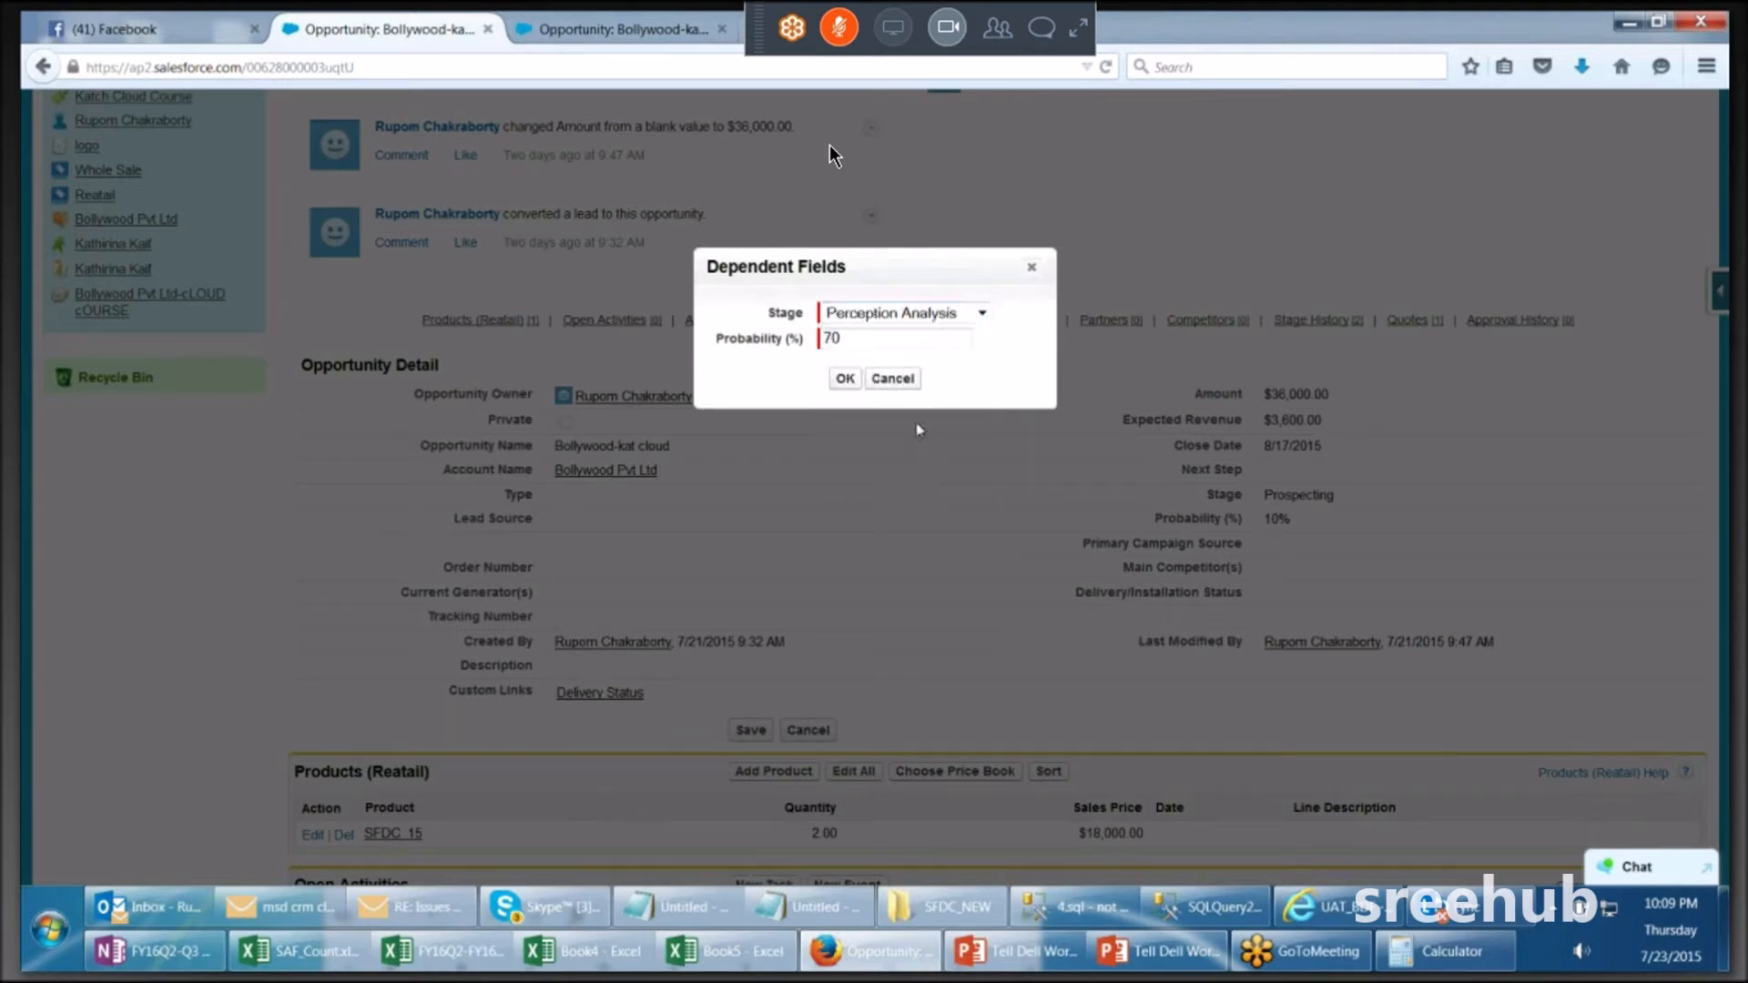
pyautogui.click(983, 315)
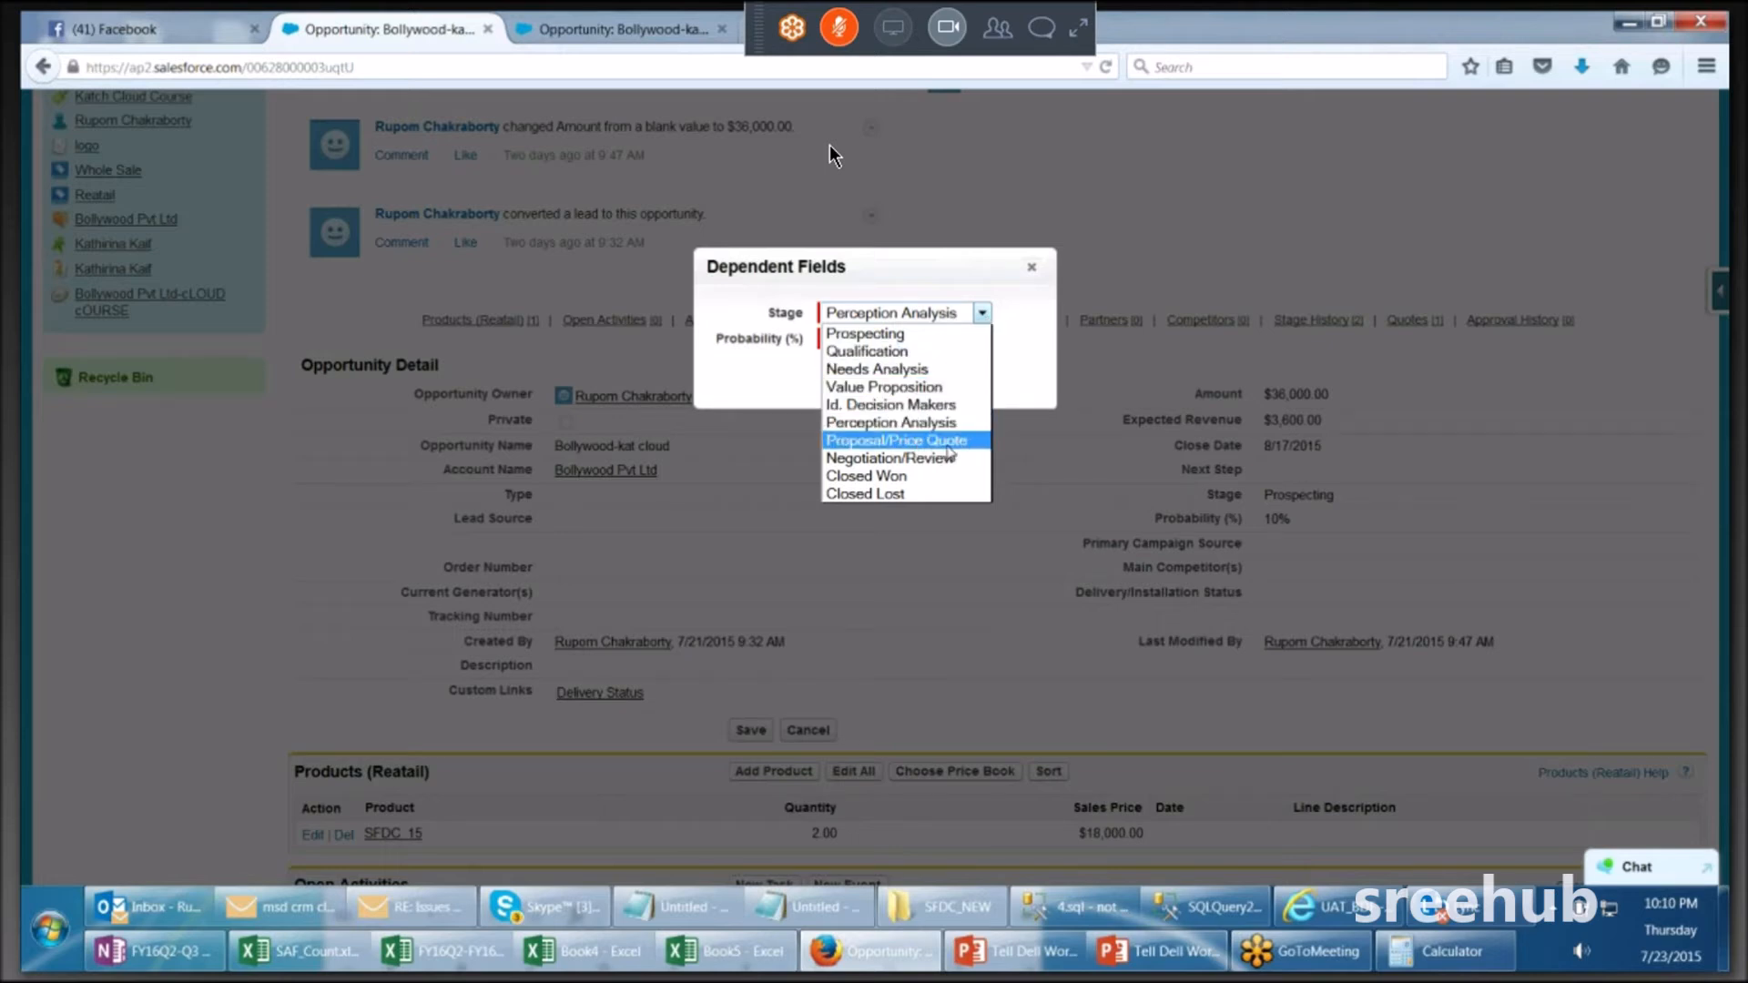
pyautogui.click(947, 442)
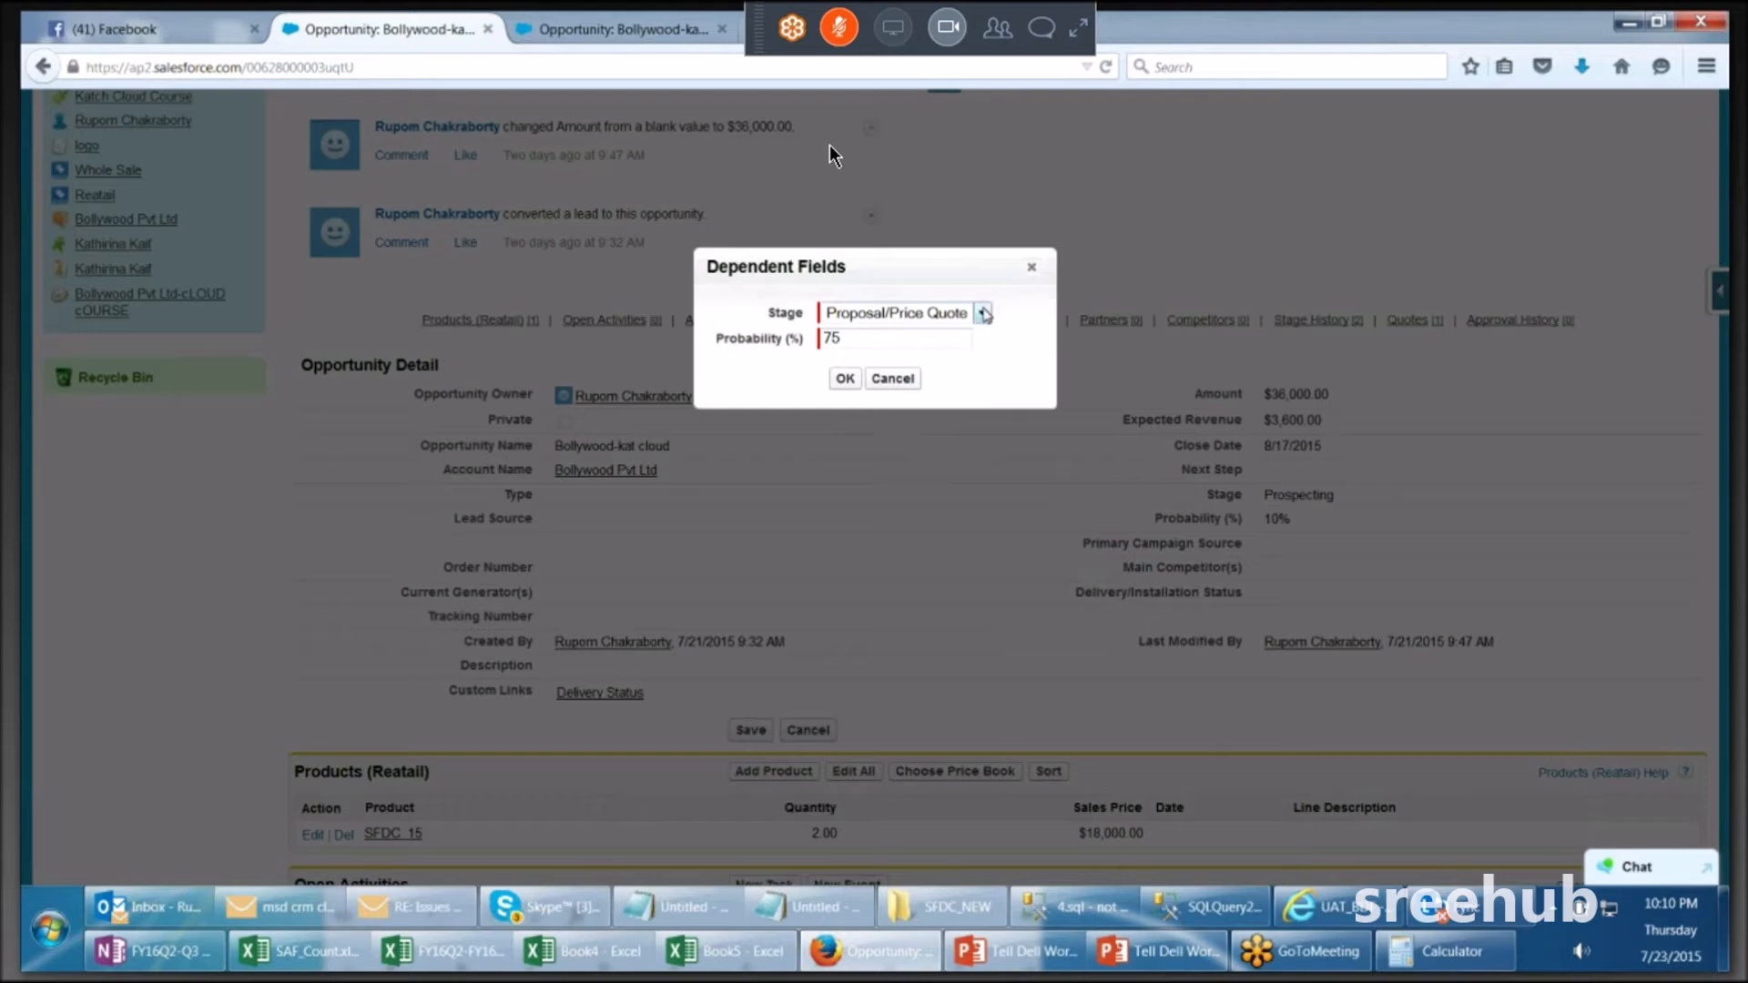
pyautogui.click(982, 313)
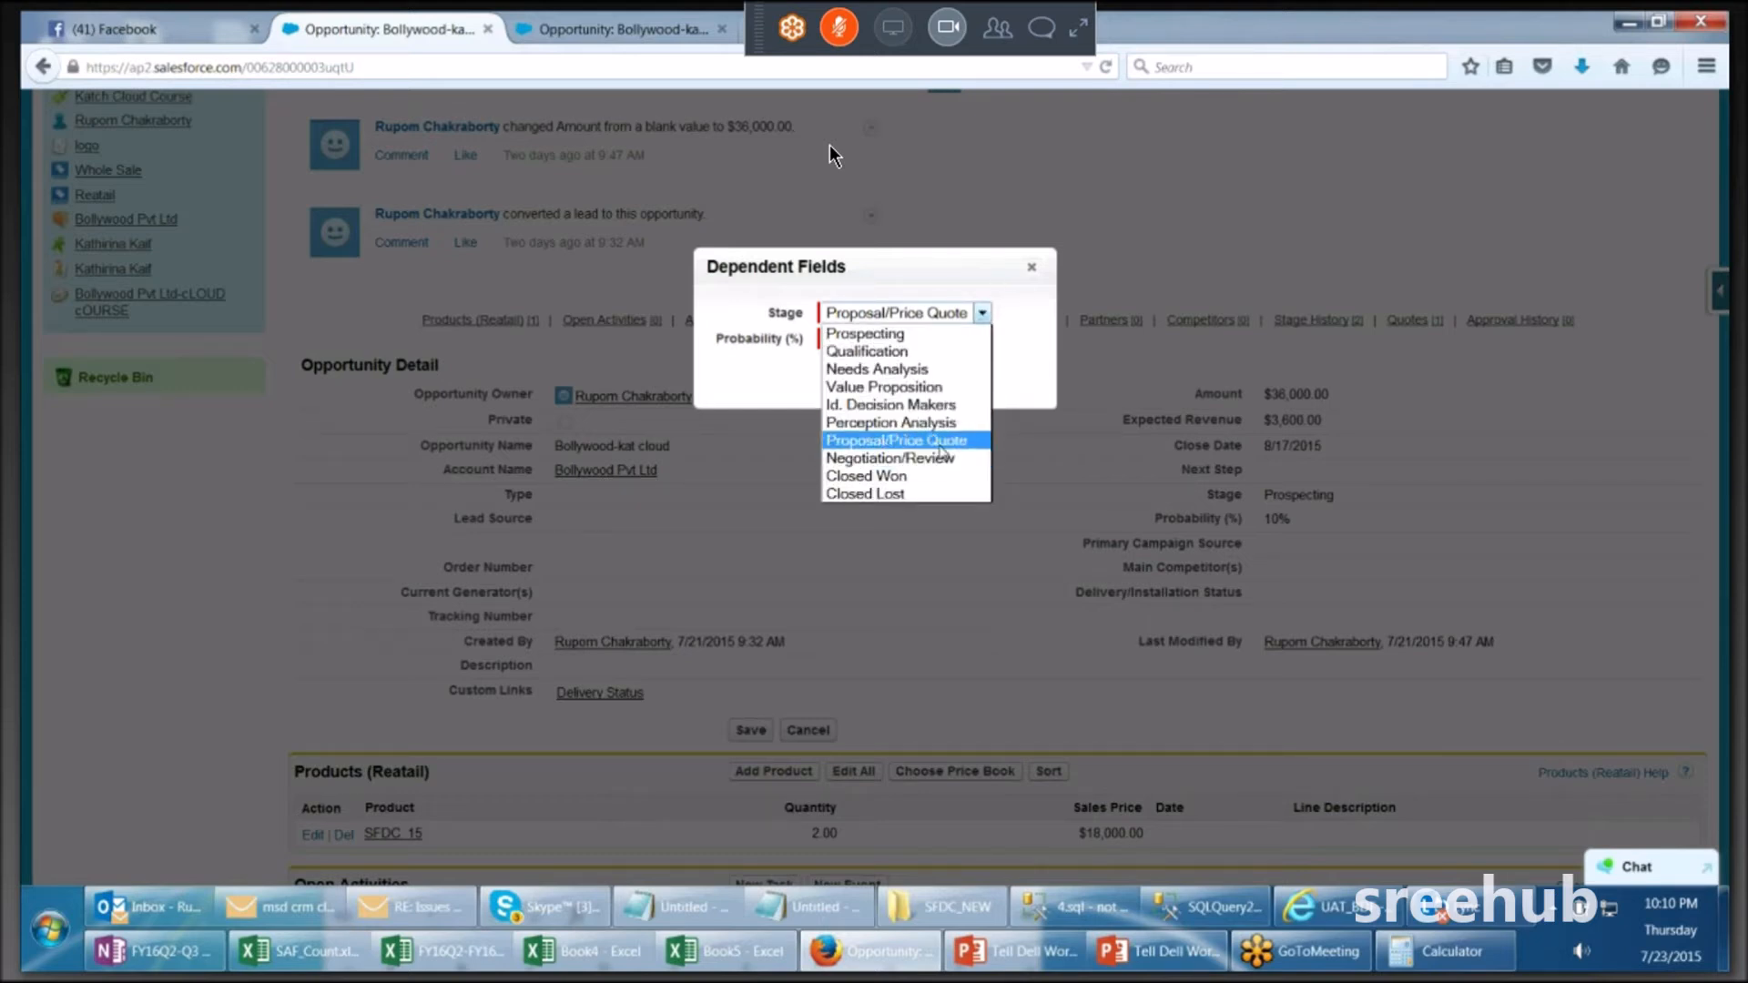
pyautogui.click(944, 444)
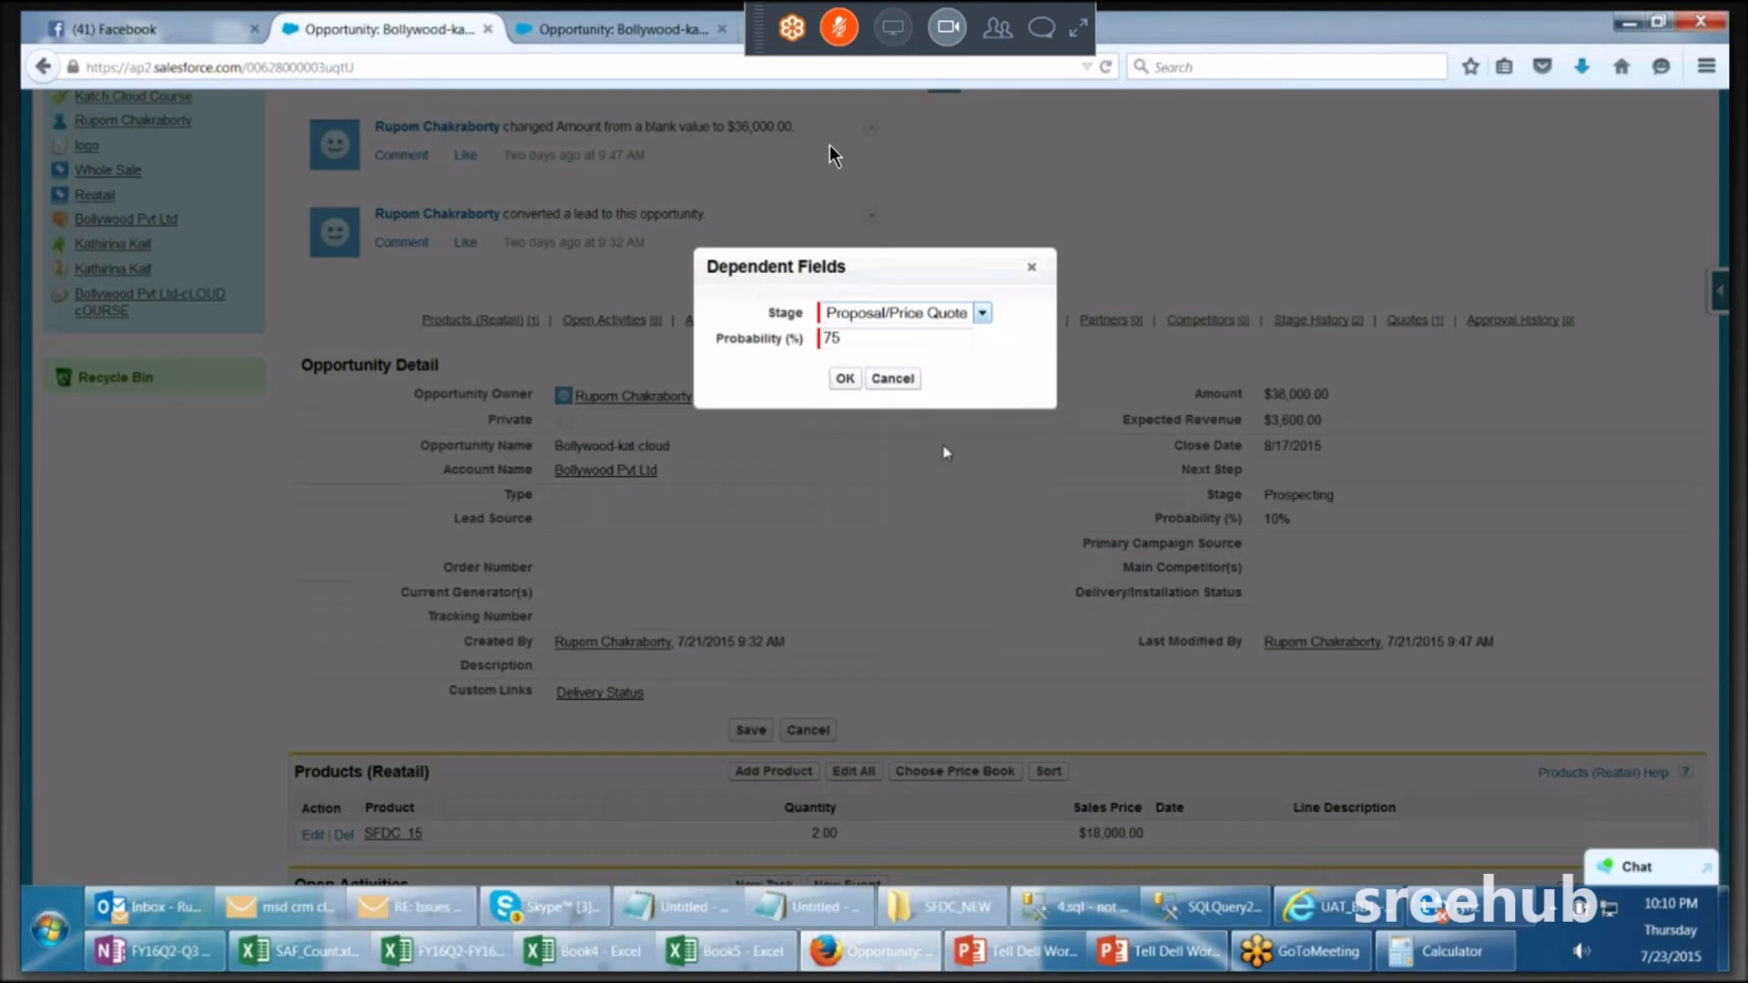
# Step: Advance the stage selection through Negotiation/Review and Closed Won to Closed Lost to compare their probabilities
pyautogui.click(982, 313)
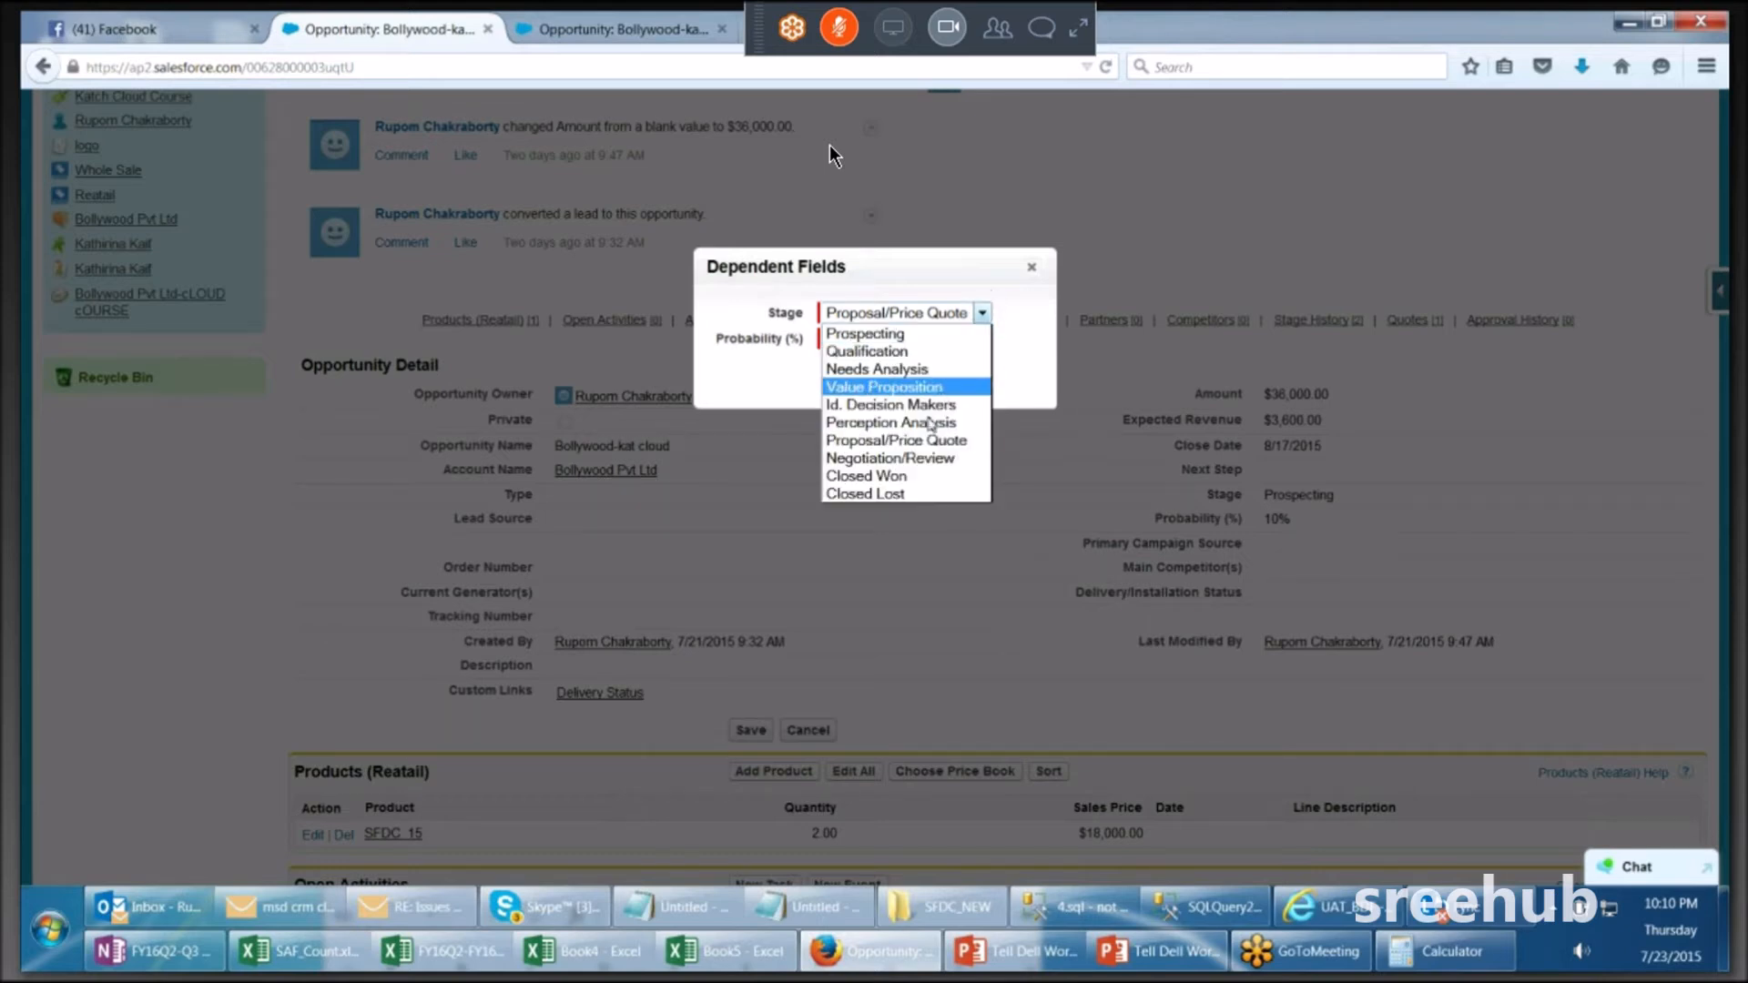
pyautogui.click(912, 459)
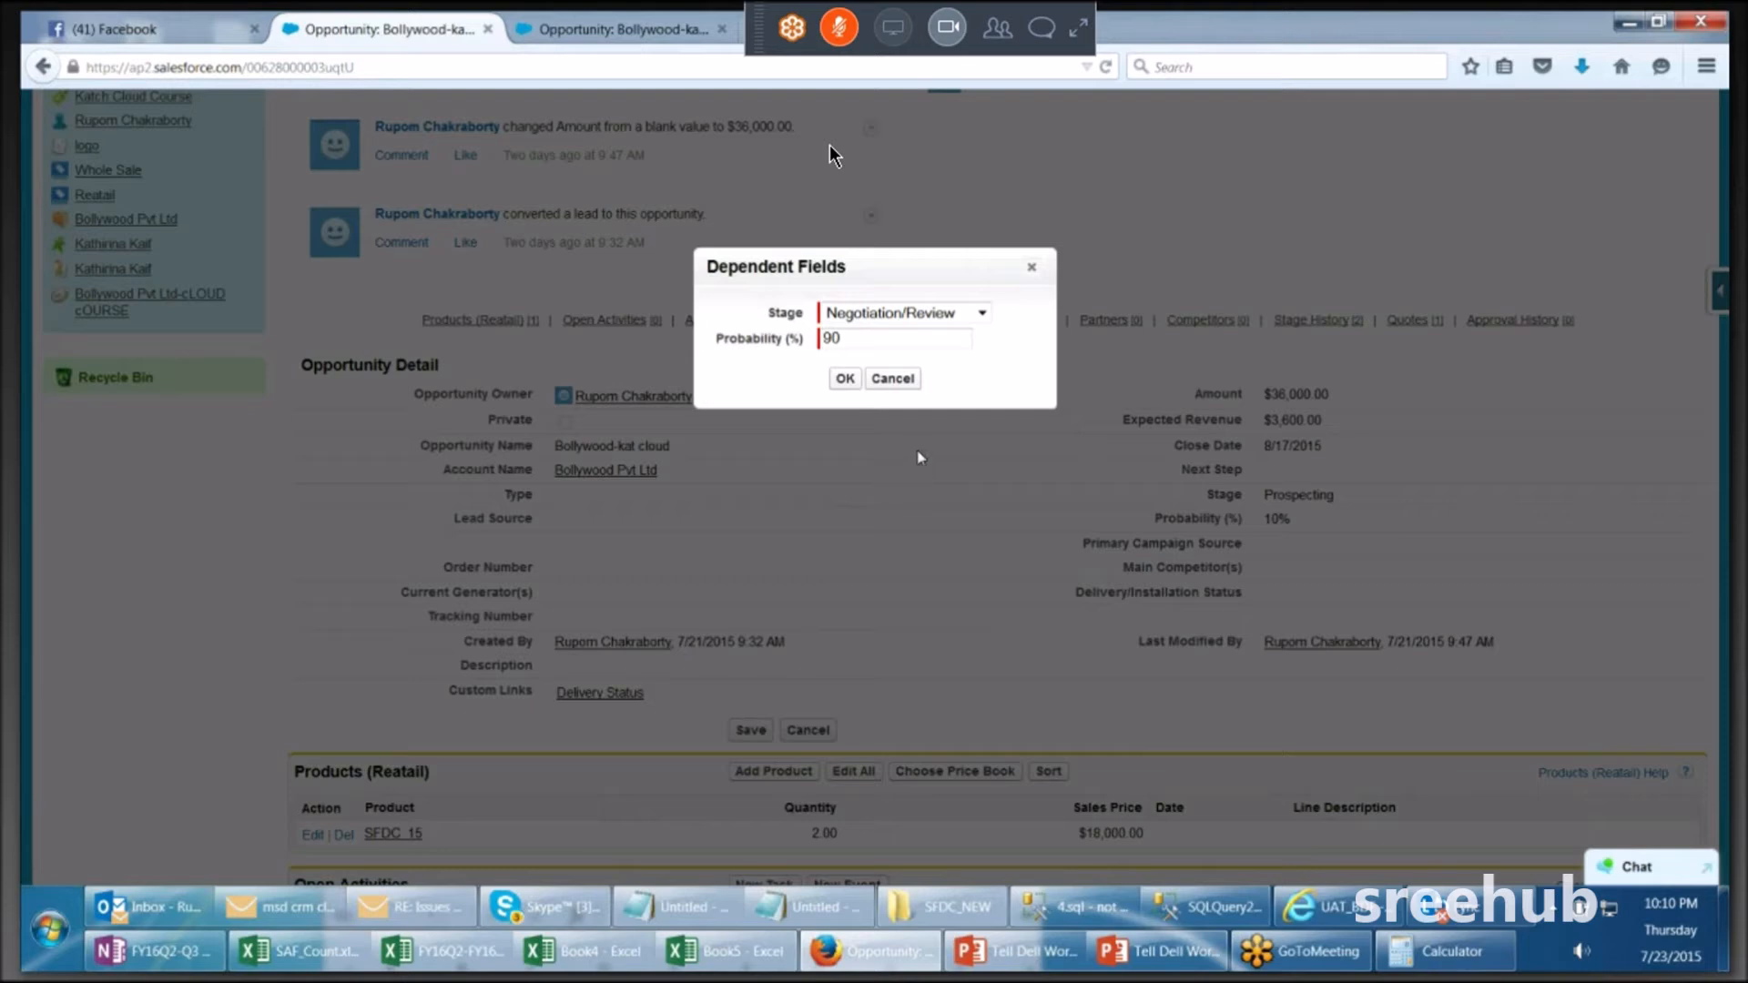
pyautogui.click(983, 313)
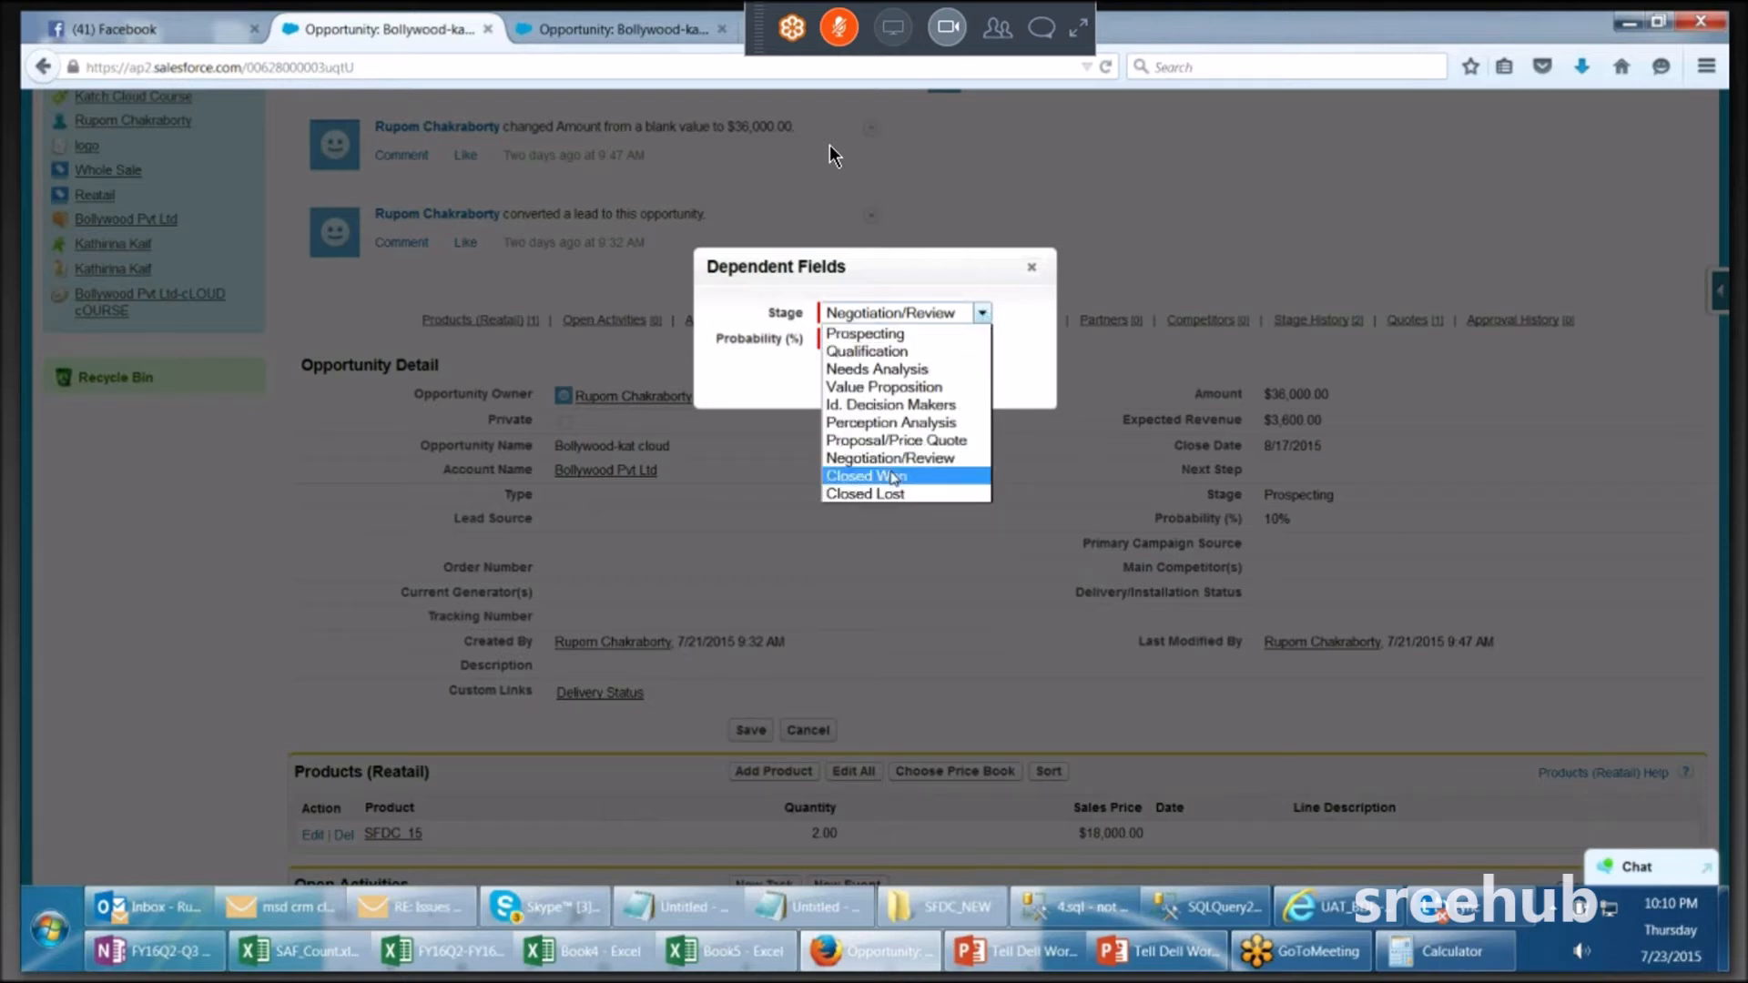
pyautogui.click(890, 475)
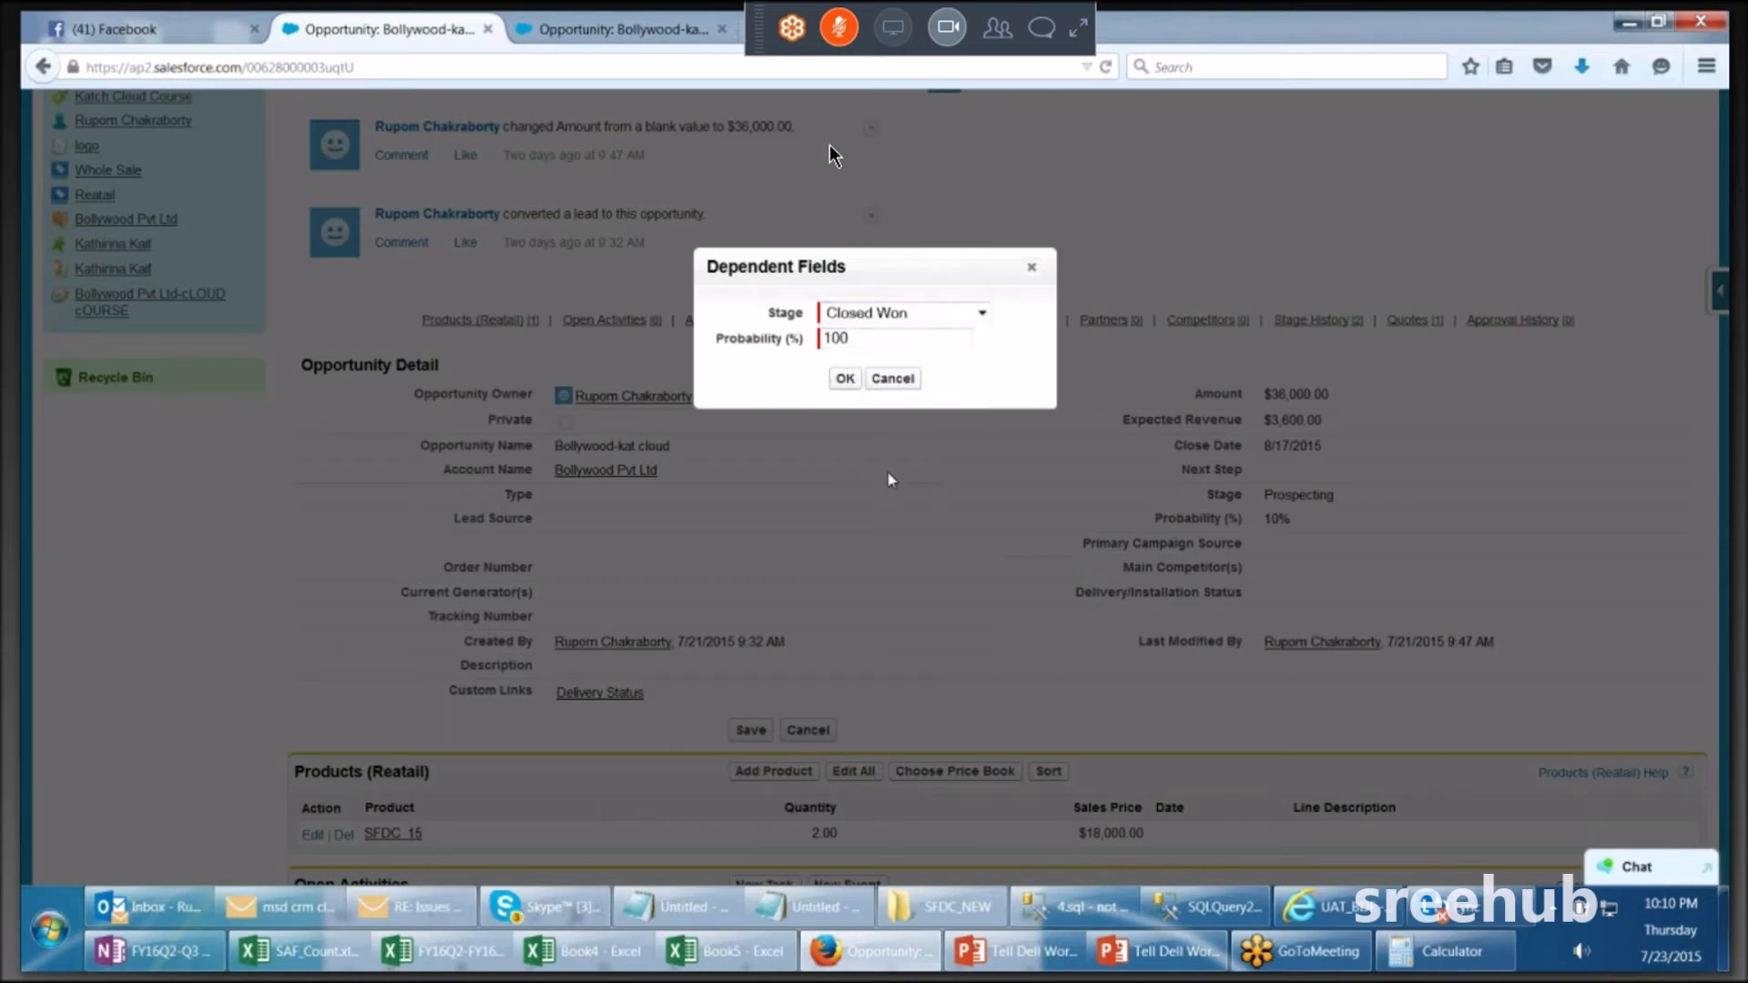
pyautogui.click(982, 313)
pyautogui.click(878, 493)
# Step: Switch to the blank Excel workbook Book5 and enter the headers "Stages" in A1 and "%" in B1
pyautogui.click(701, 963)
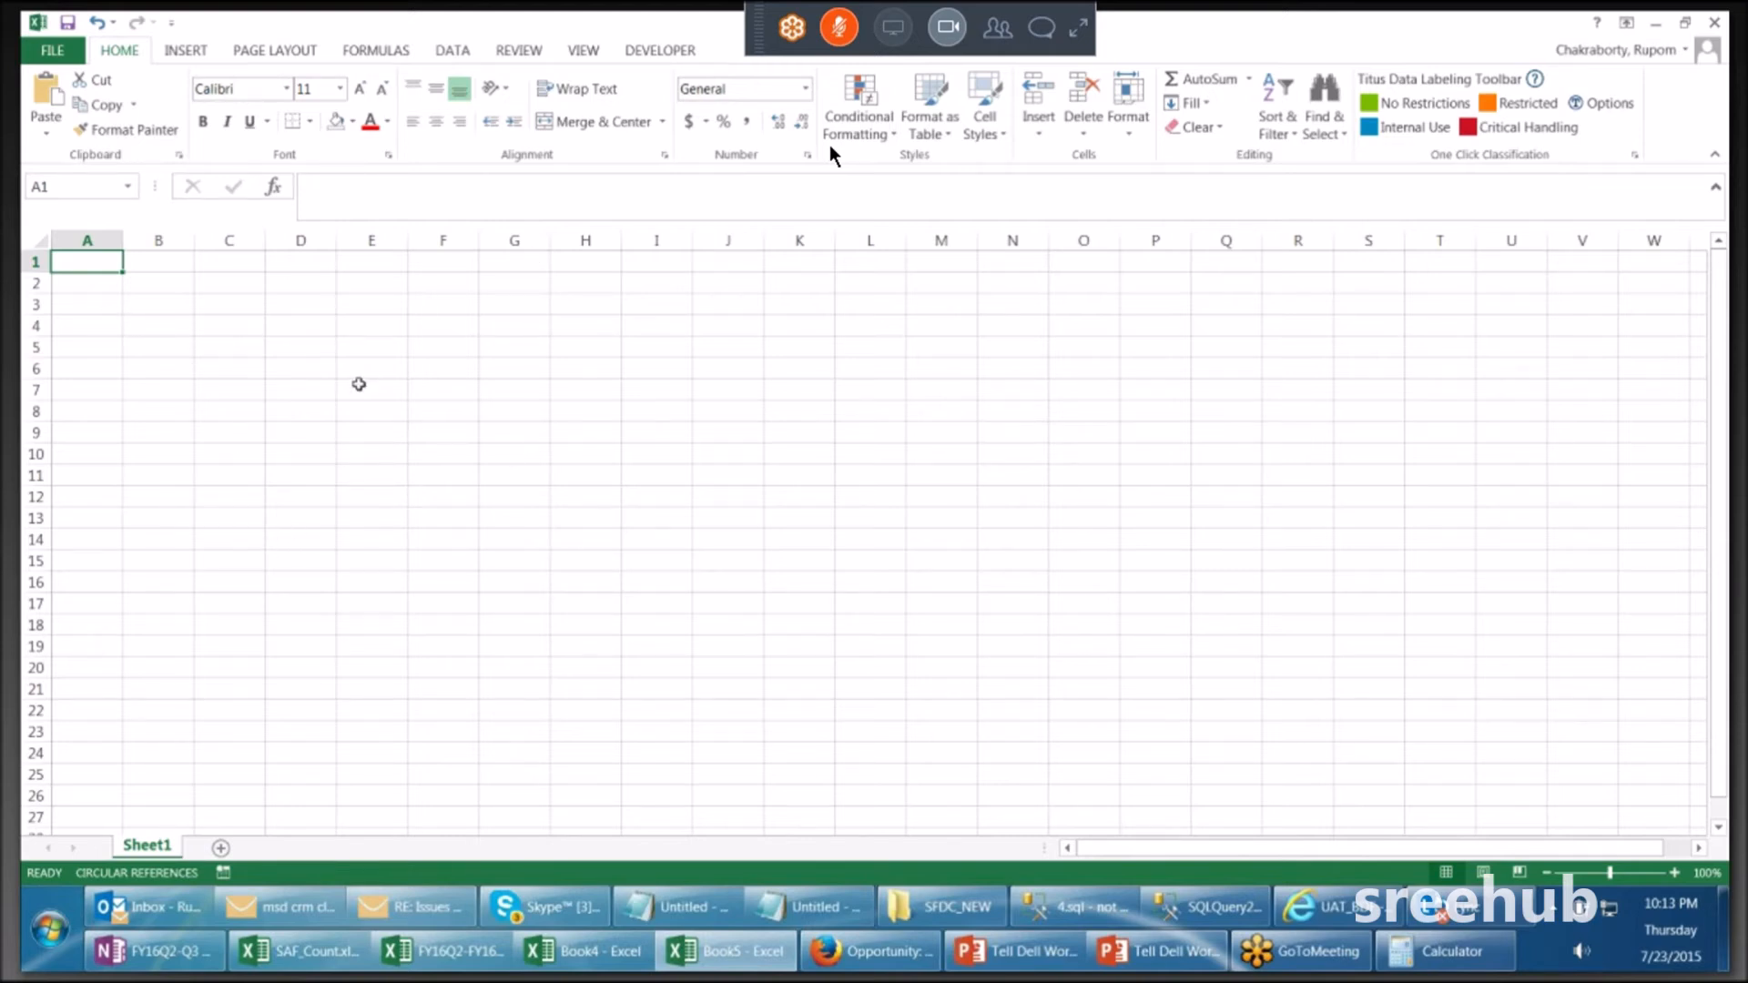
pyautogui.write('Stag')
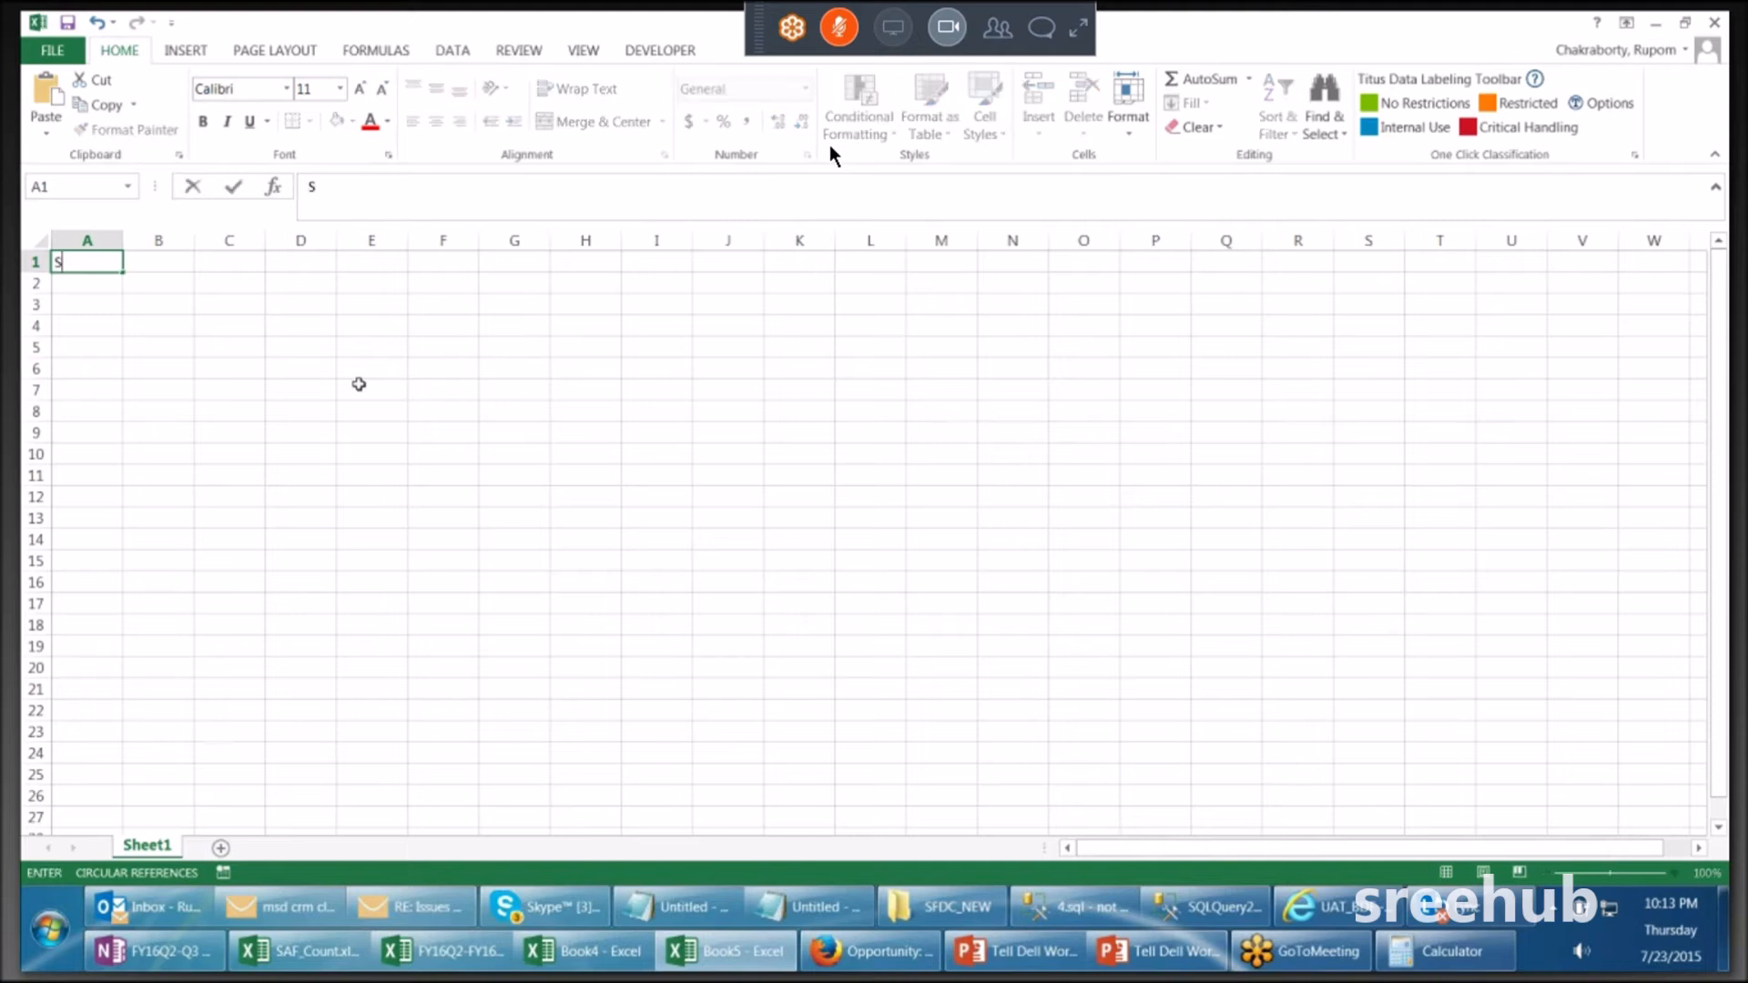
pyautogui.press('BackSpace')
pyautogui.press('BackSpace')
pyautogui.write('agr')
pyautogui.press('BackSpace')
pyautogui.press('BackSpace')
pyautogui.write('ges')
pyautogui.click(567, 388)
pyautogui.moveTo(1609, 872); pyautogui.dragTo(1643, 879)
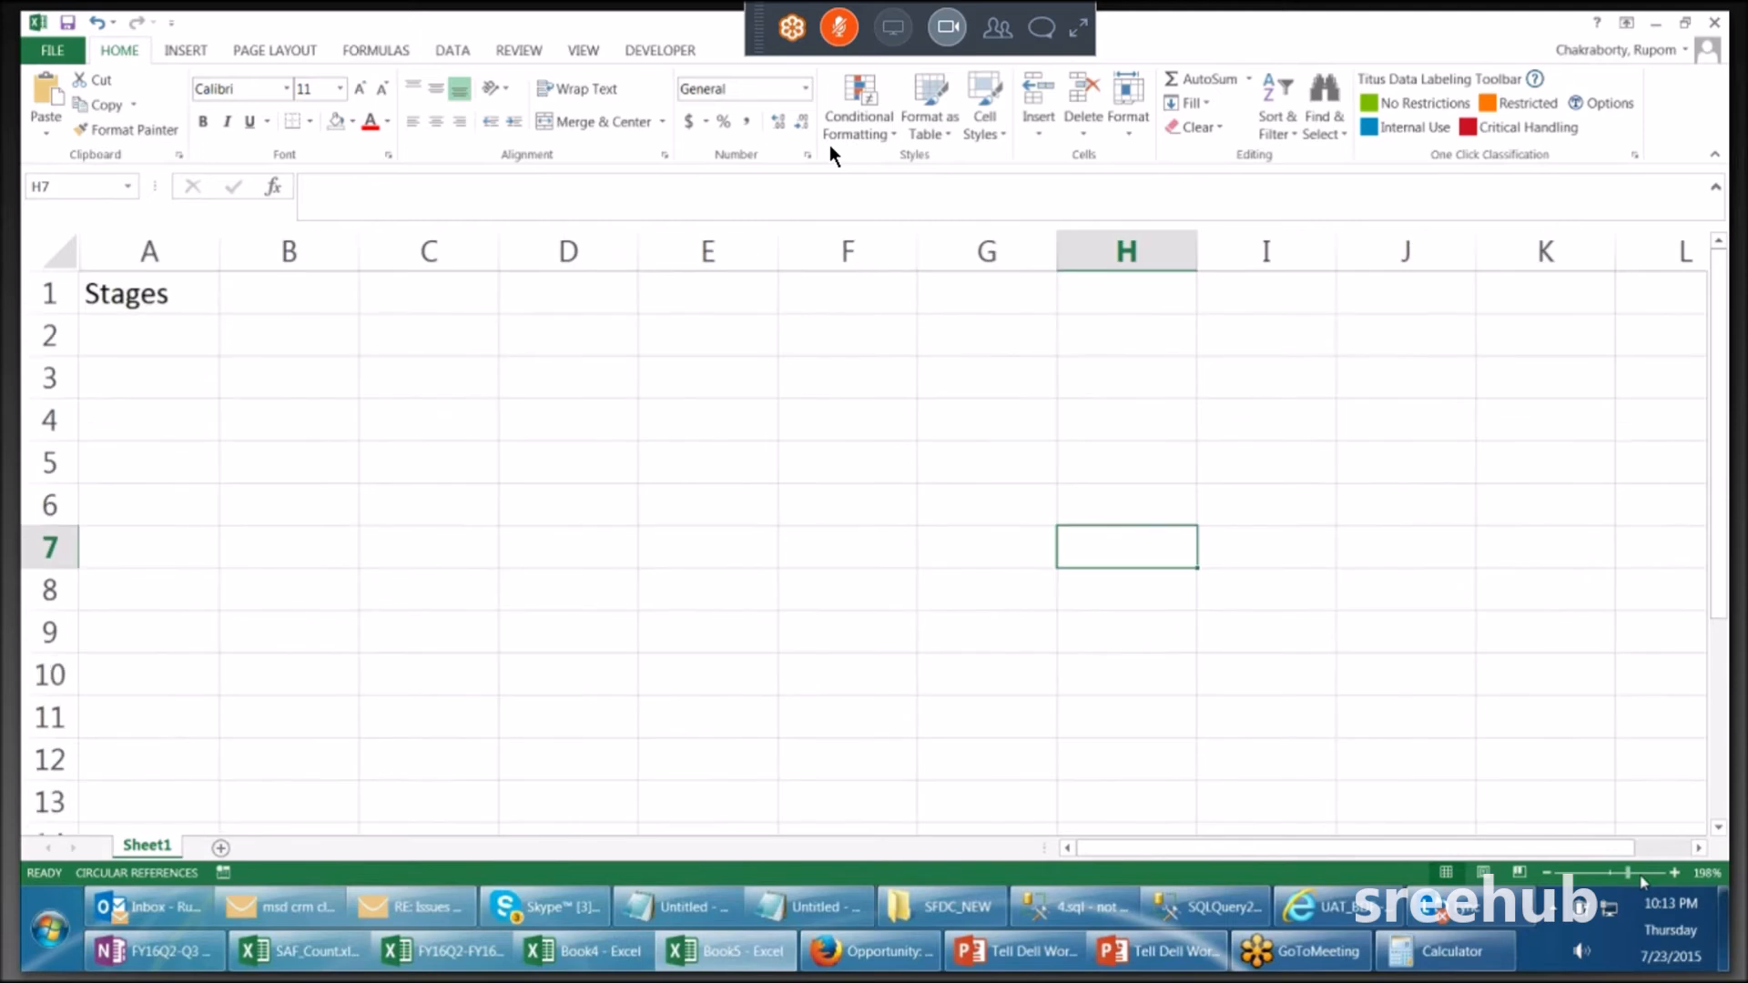
pyautogui.click(392, 316)
pyautogui.write('%')
# Step: Add the stage "Ini Duscussion" in A2 with 10 in B2, widening column A to fit the text
pyautogui.click(101, 373)
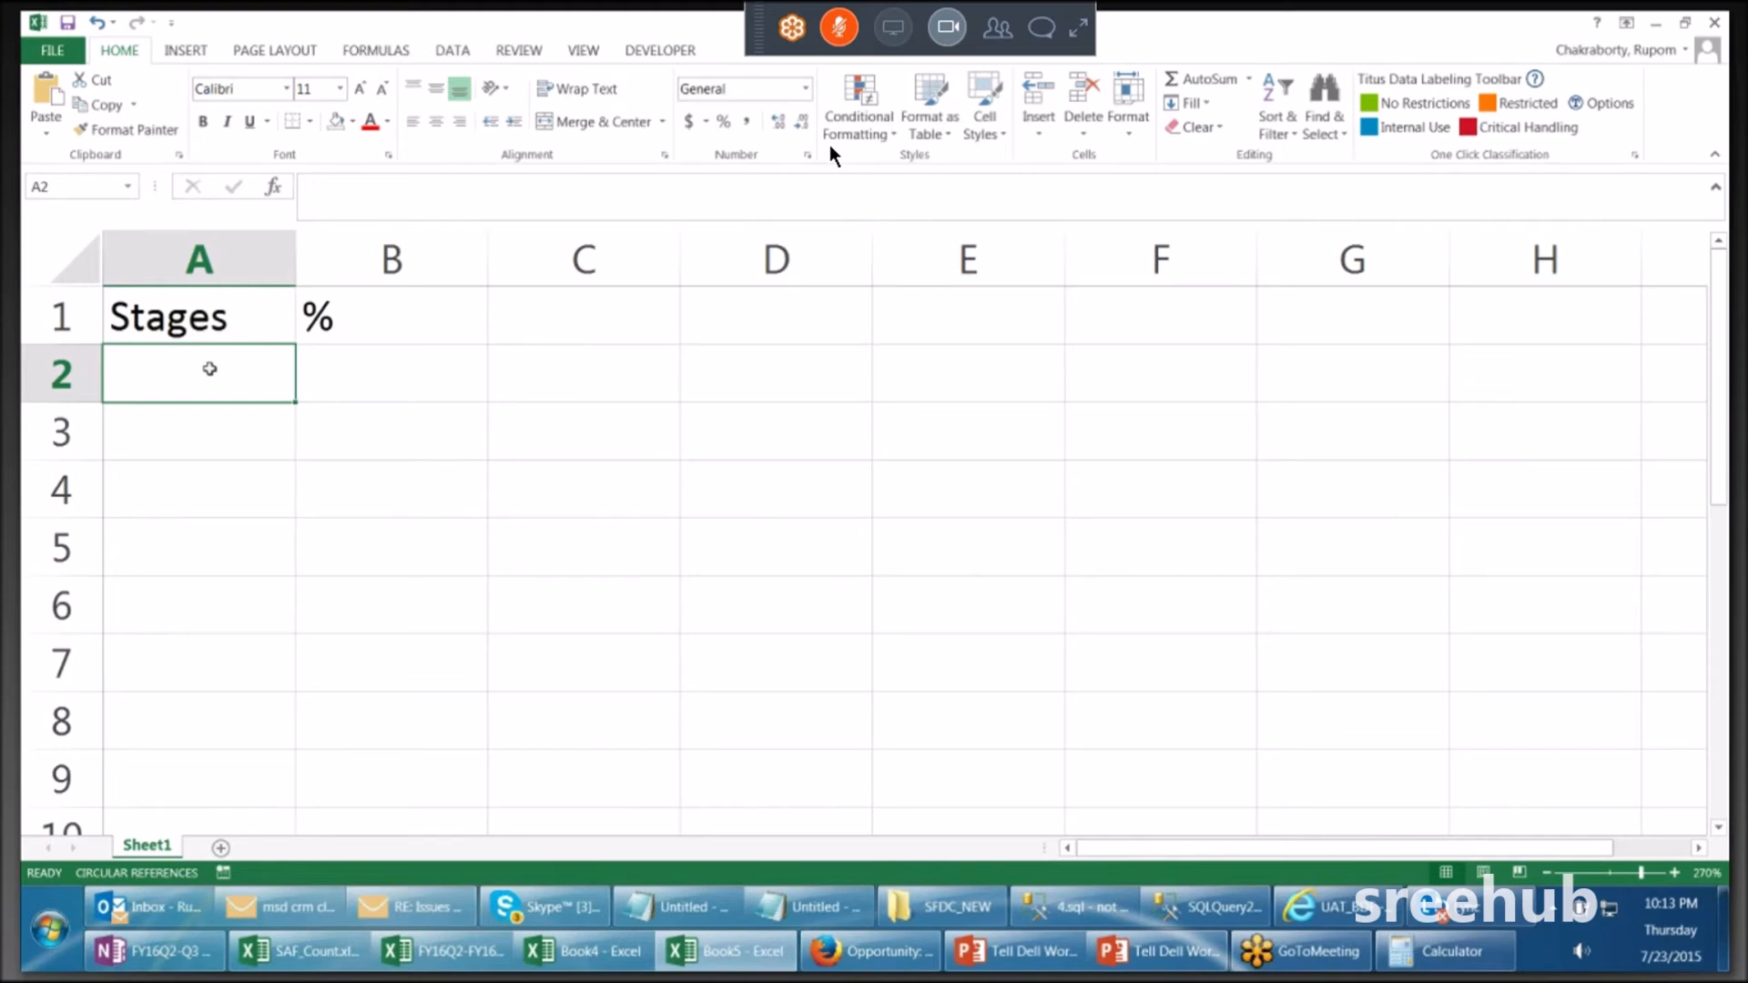
pyautogui.write('In')
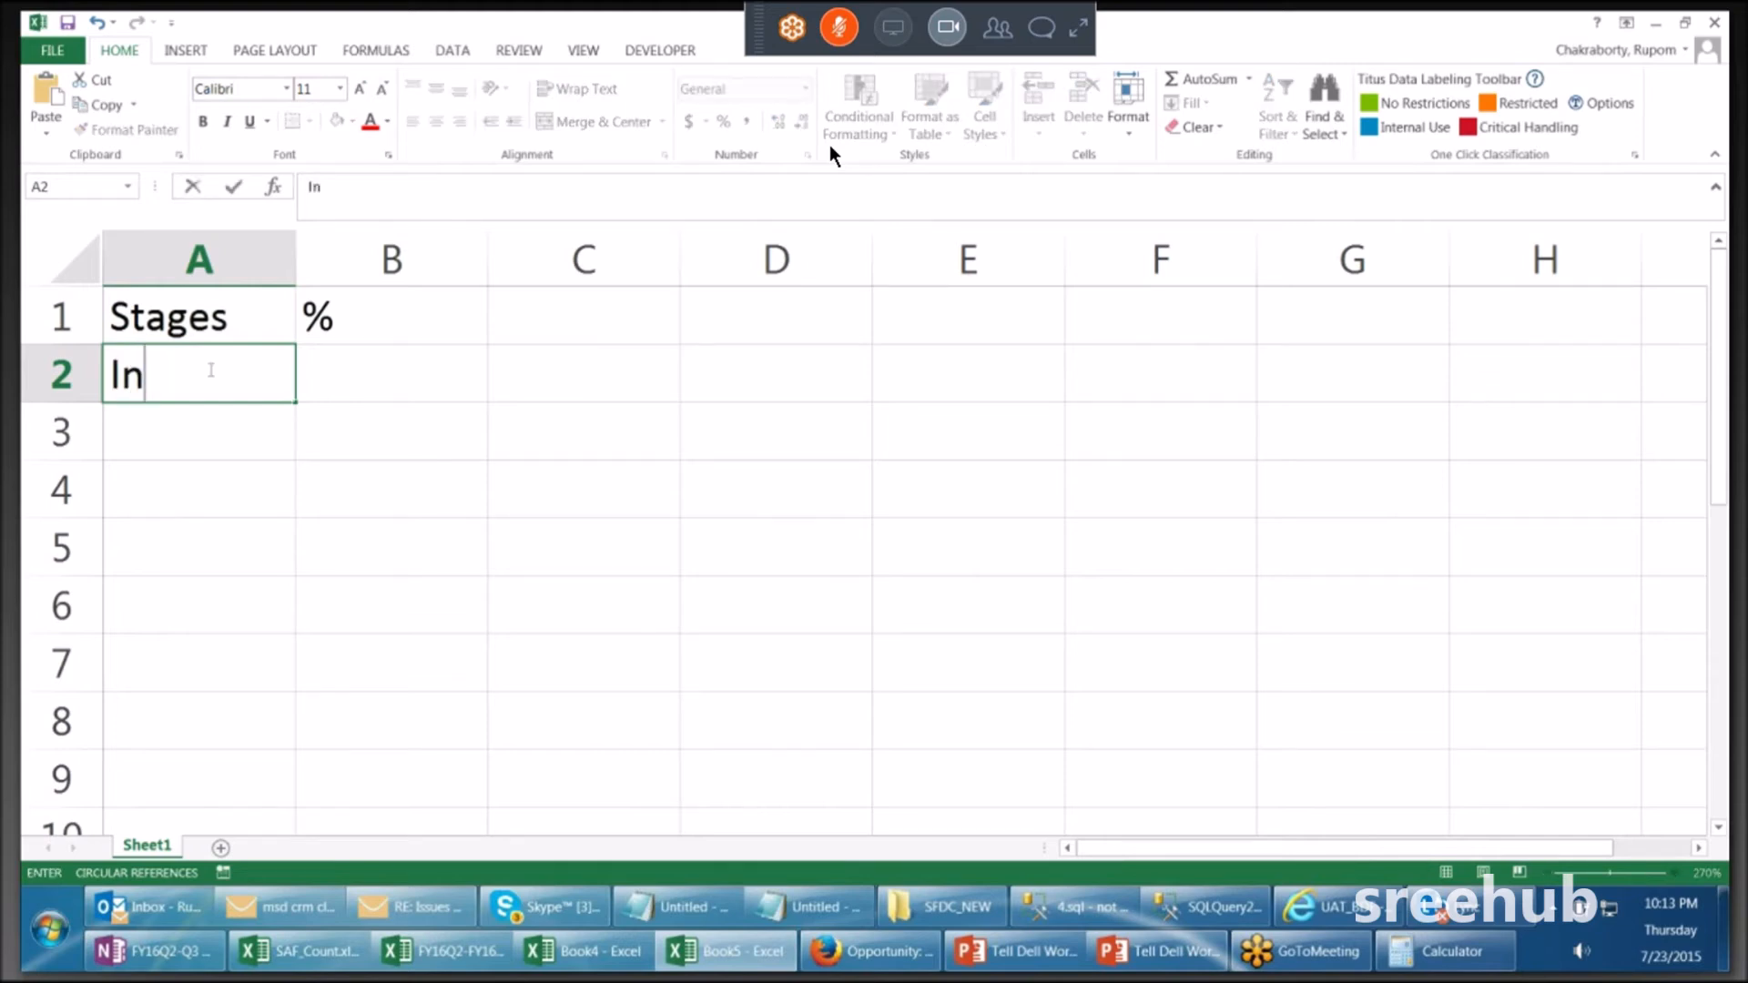
pyautogui.write('i Duscus')
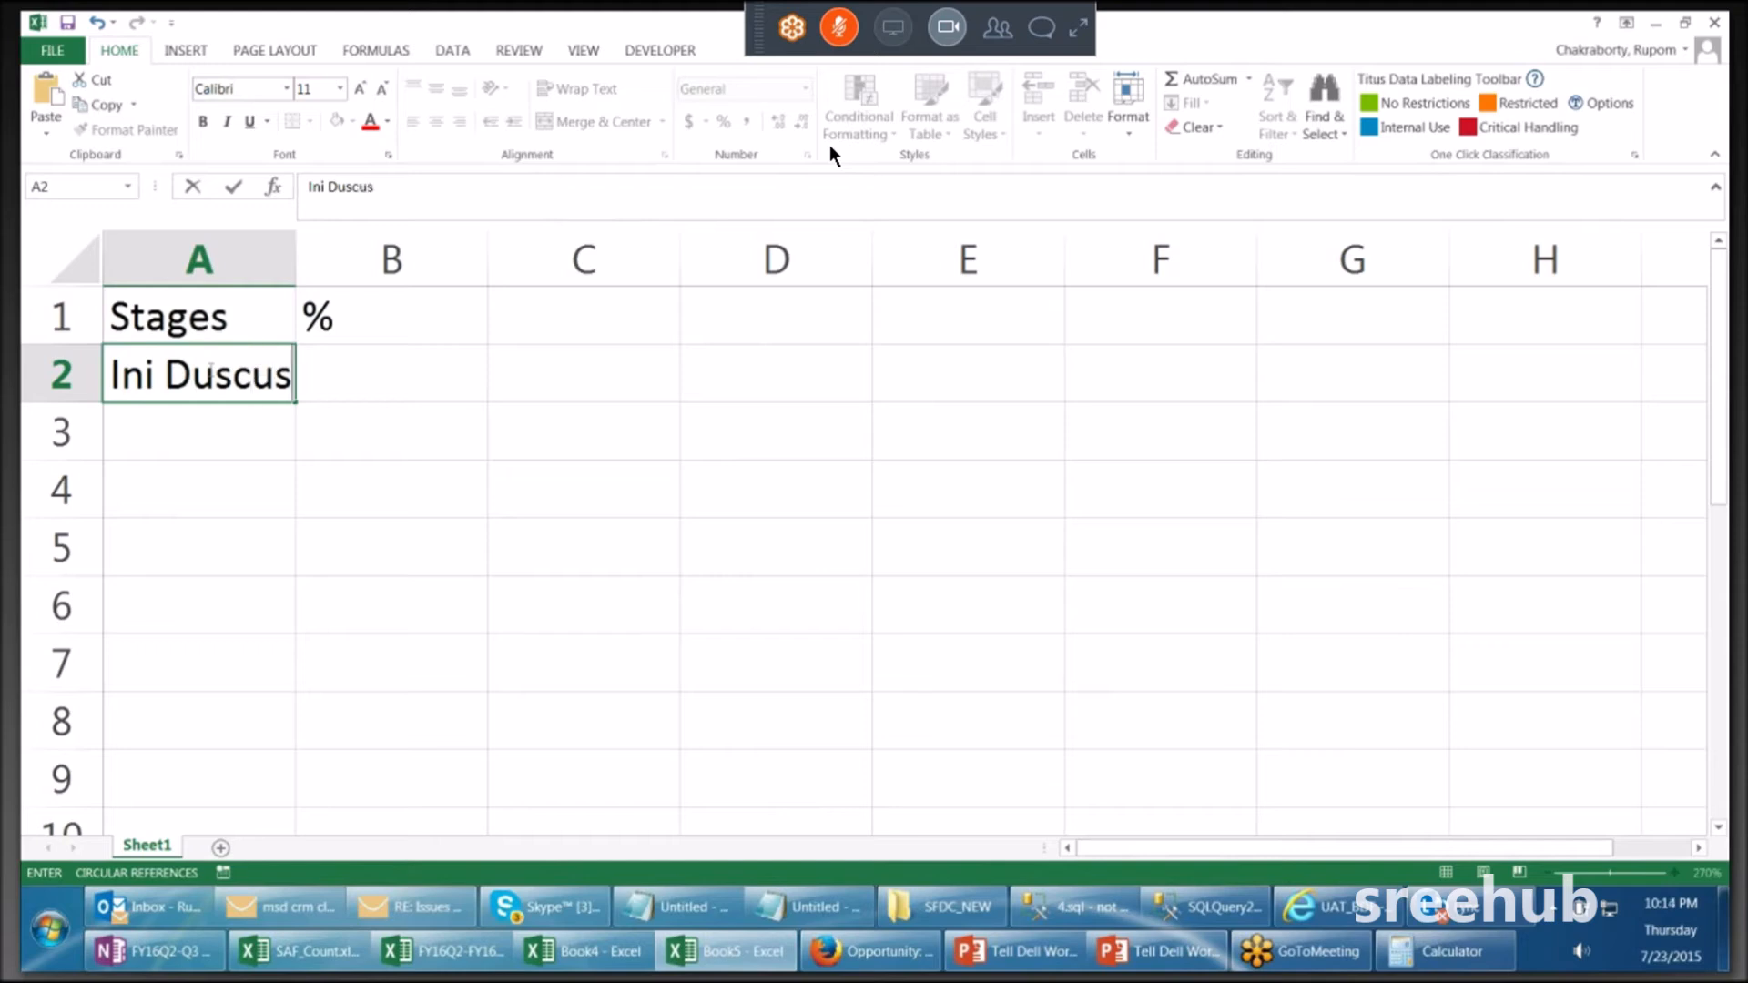
pyautogui.write('sion')
pyautogui.click(425, 557)
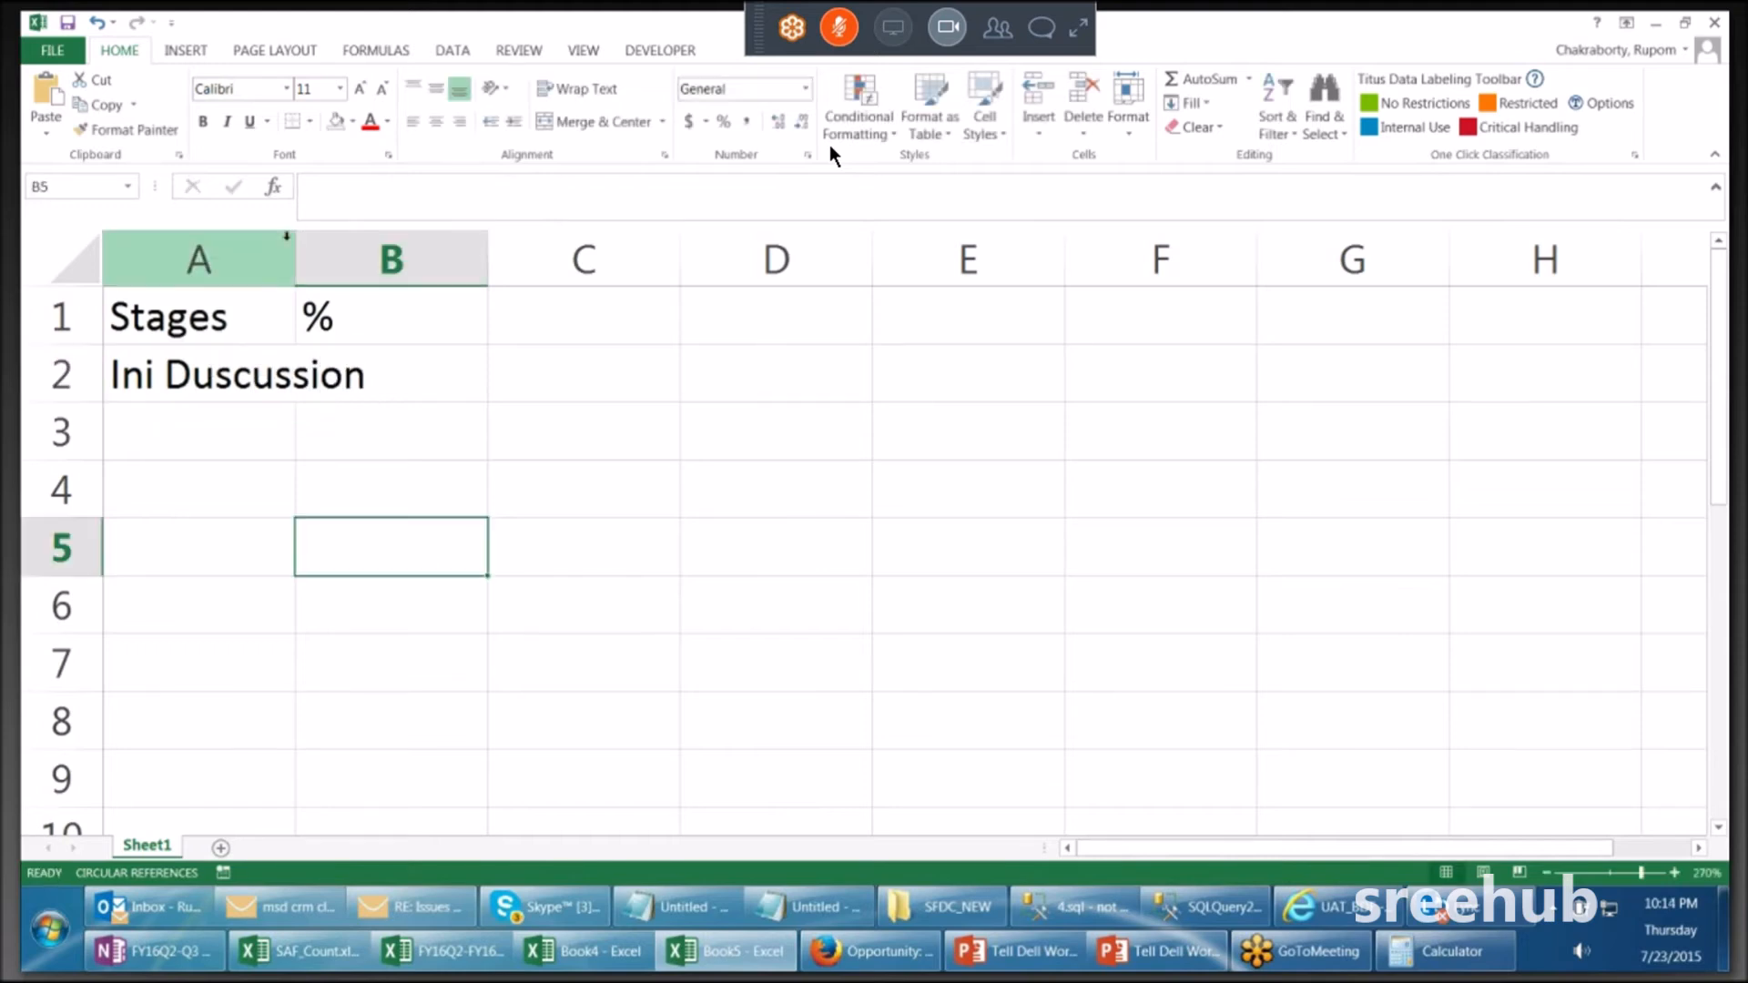
pyautogui.moveTo(297, 241); pyautogui.dragTo(377, 241)
pyautogui.click(500, 395)
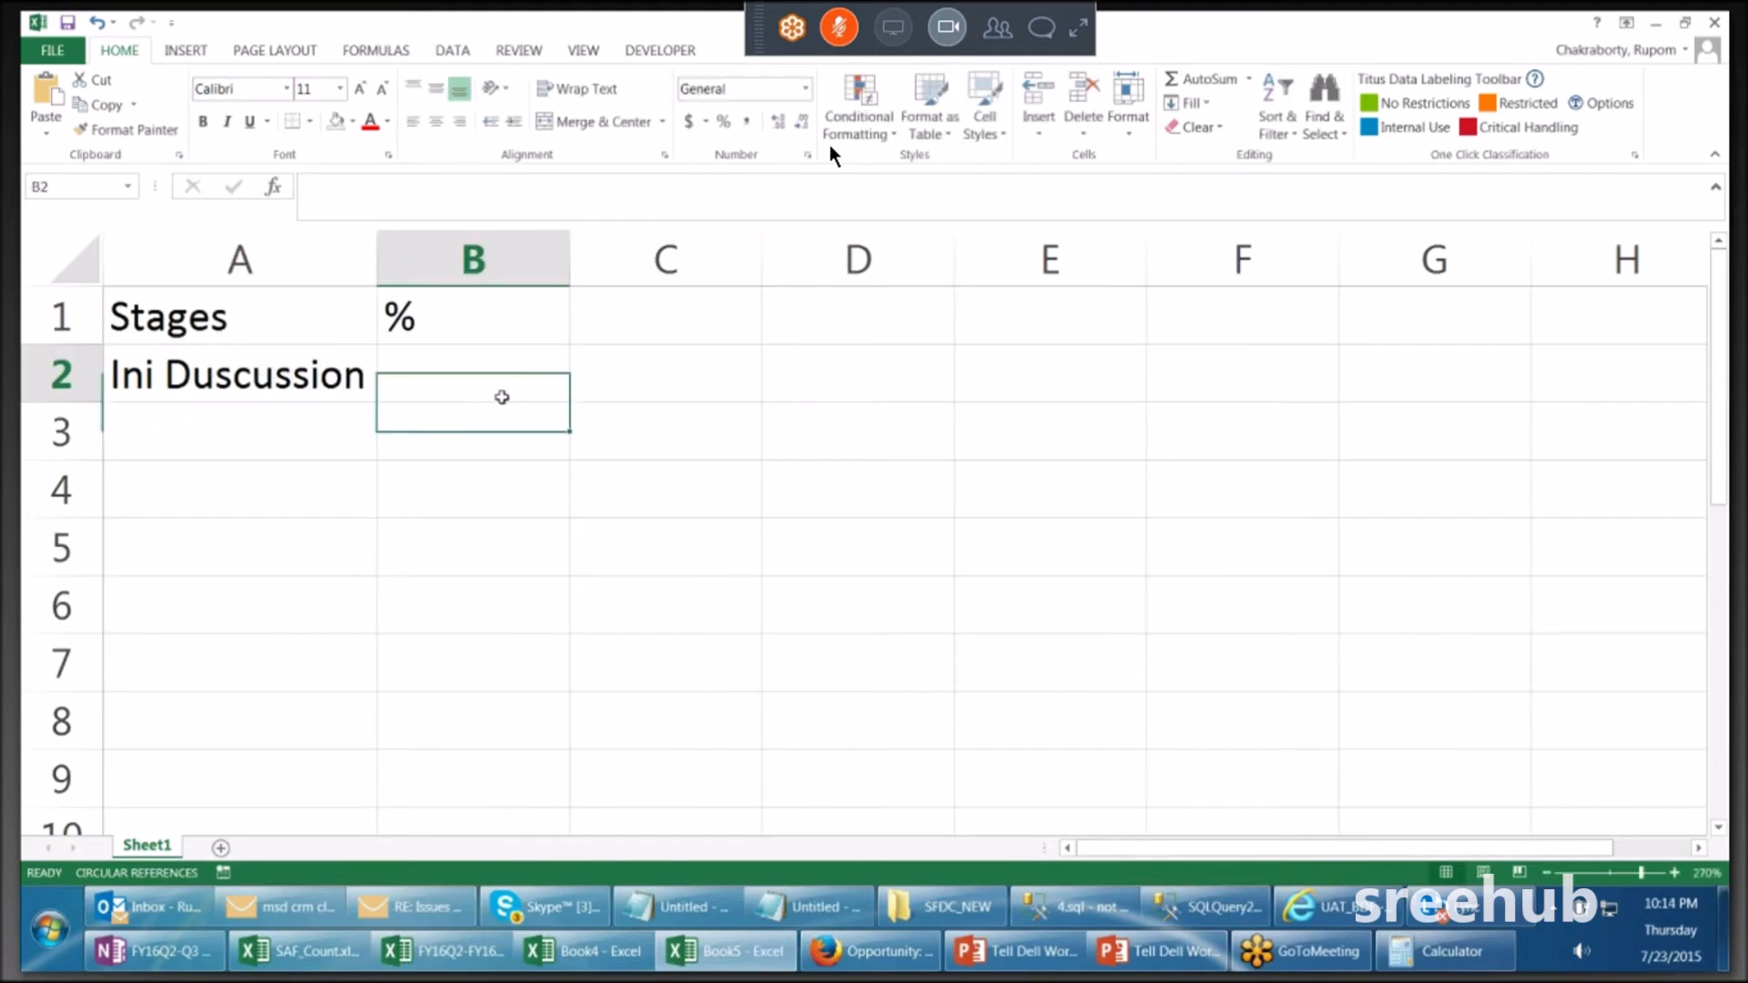
pyautogui.write('10')
pyautogui.click(459, 469)
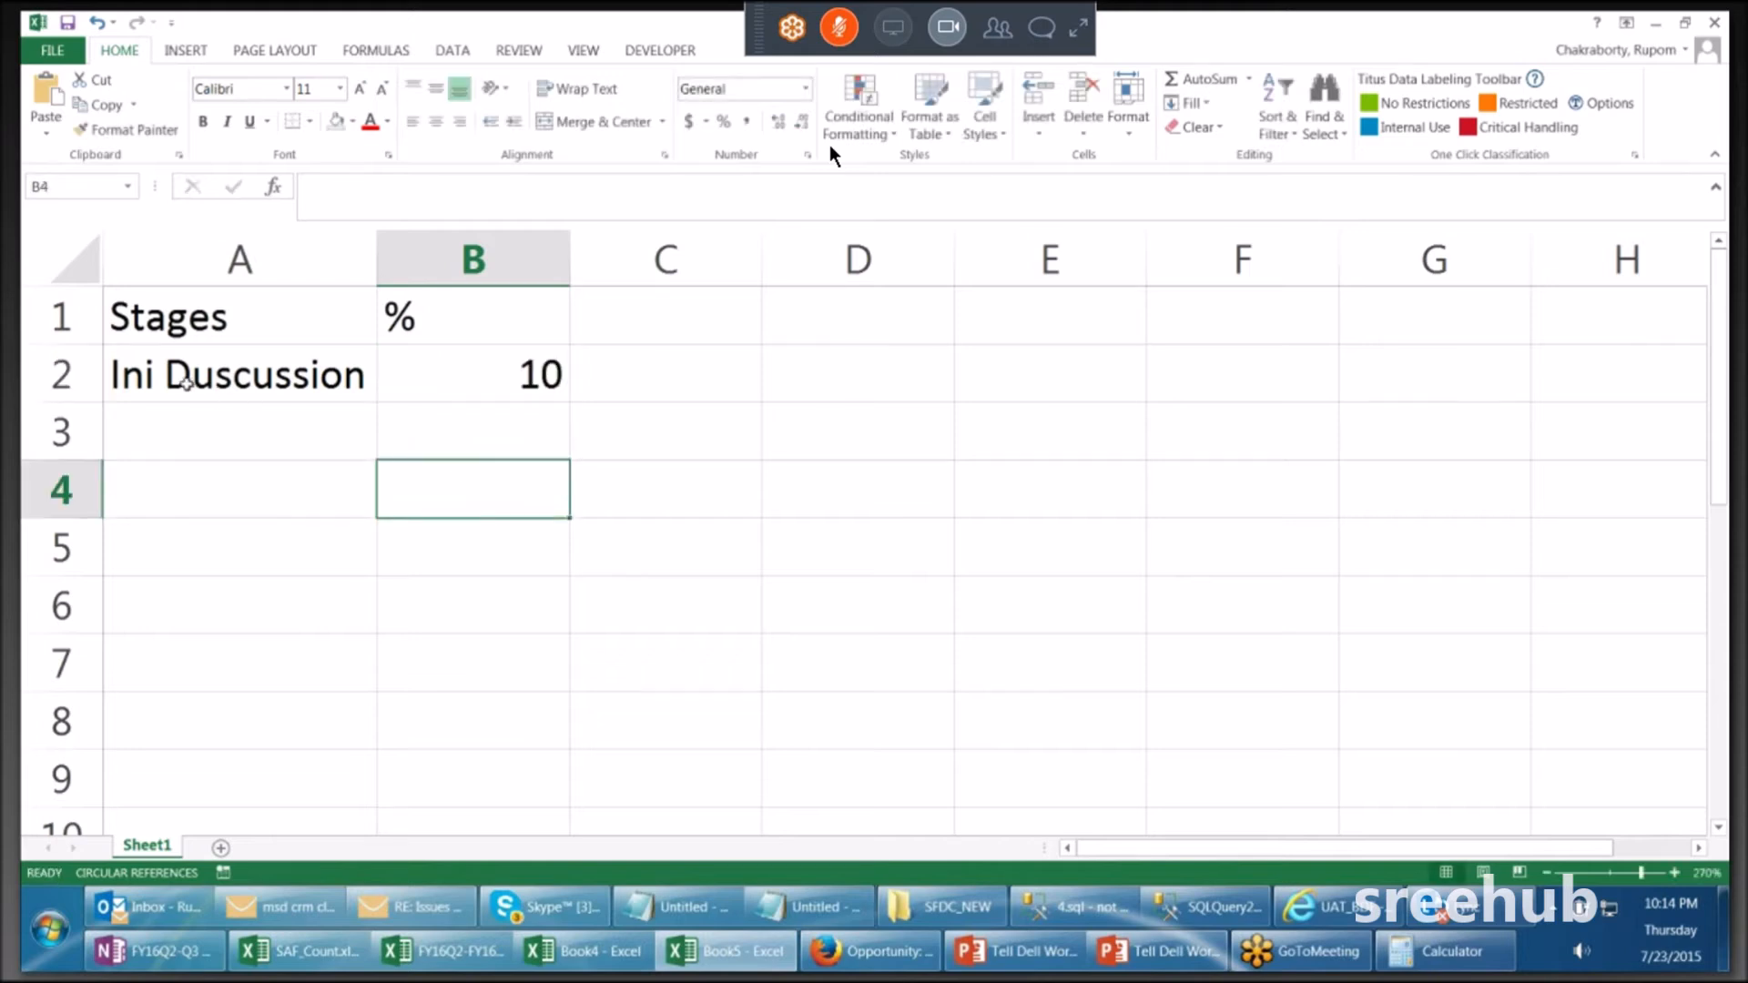
pyautogui.click(501, 383)
# Step: Add the stage "Doc Collection" in A3 with 25 in B3
pyautogui.click(226, 437)
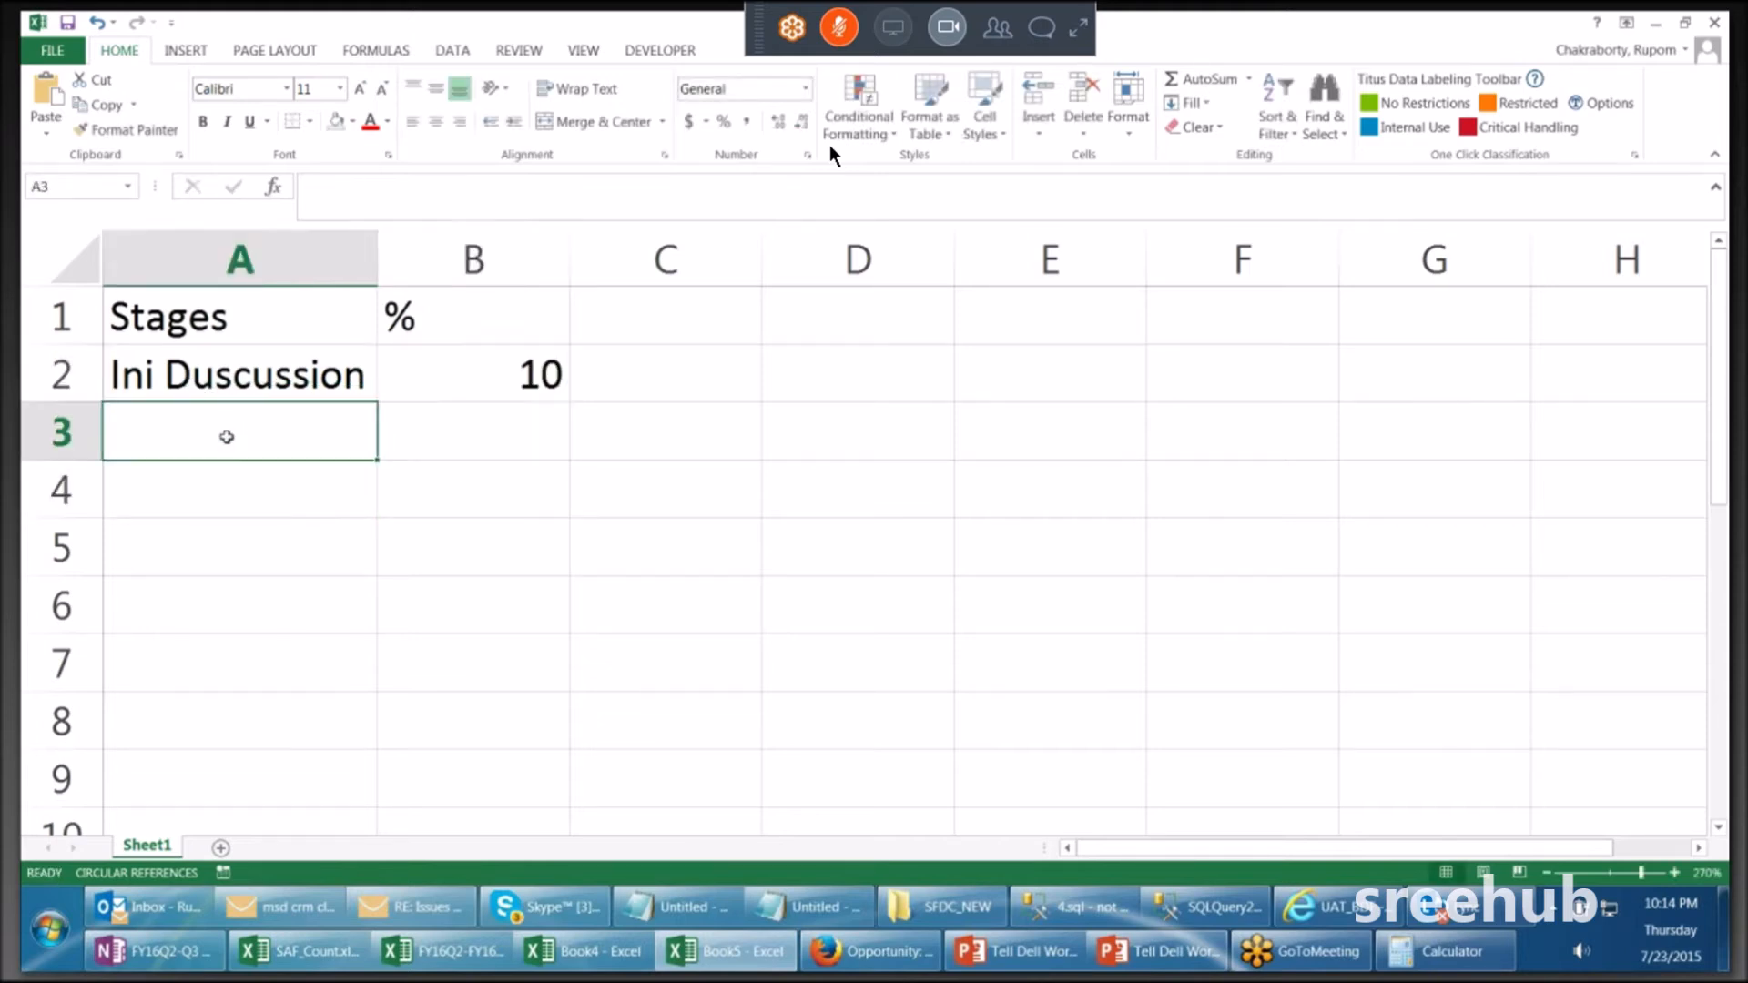
pyautogui.write('D')
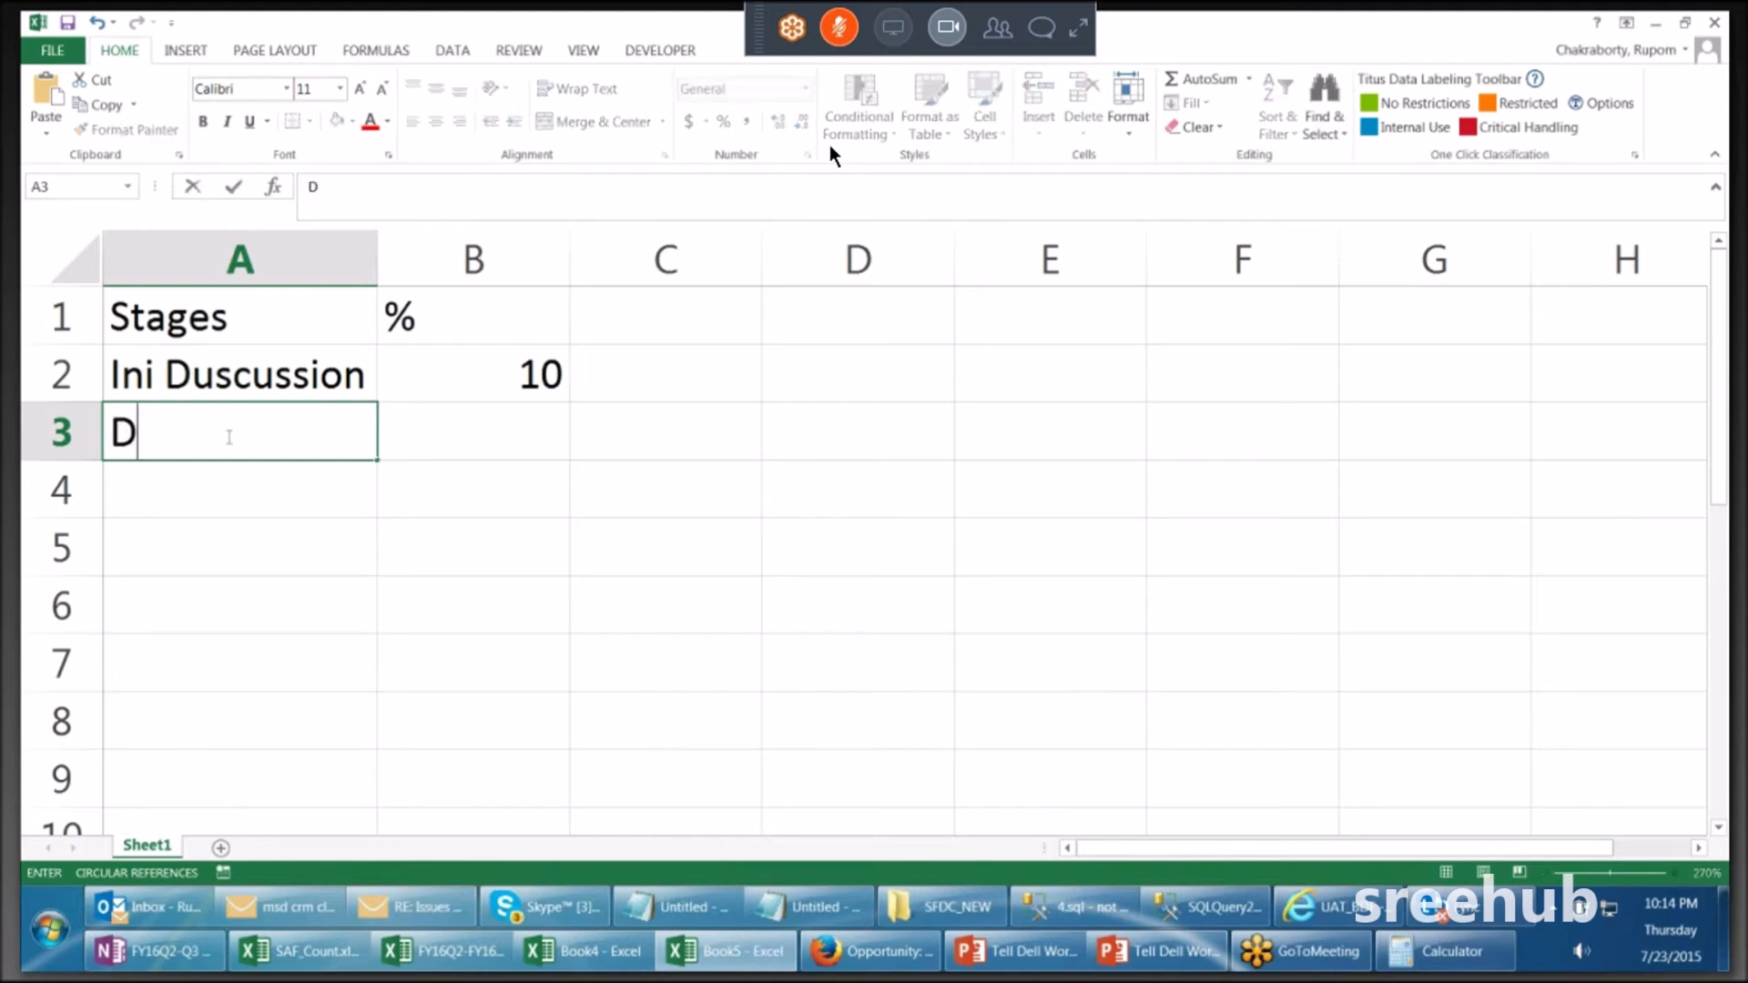
pyautogui.write('oc Collection')
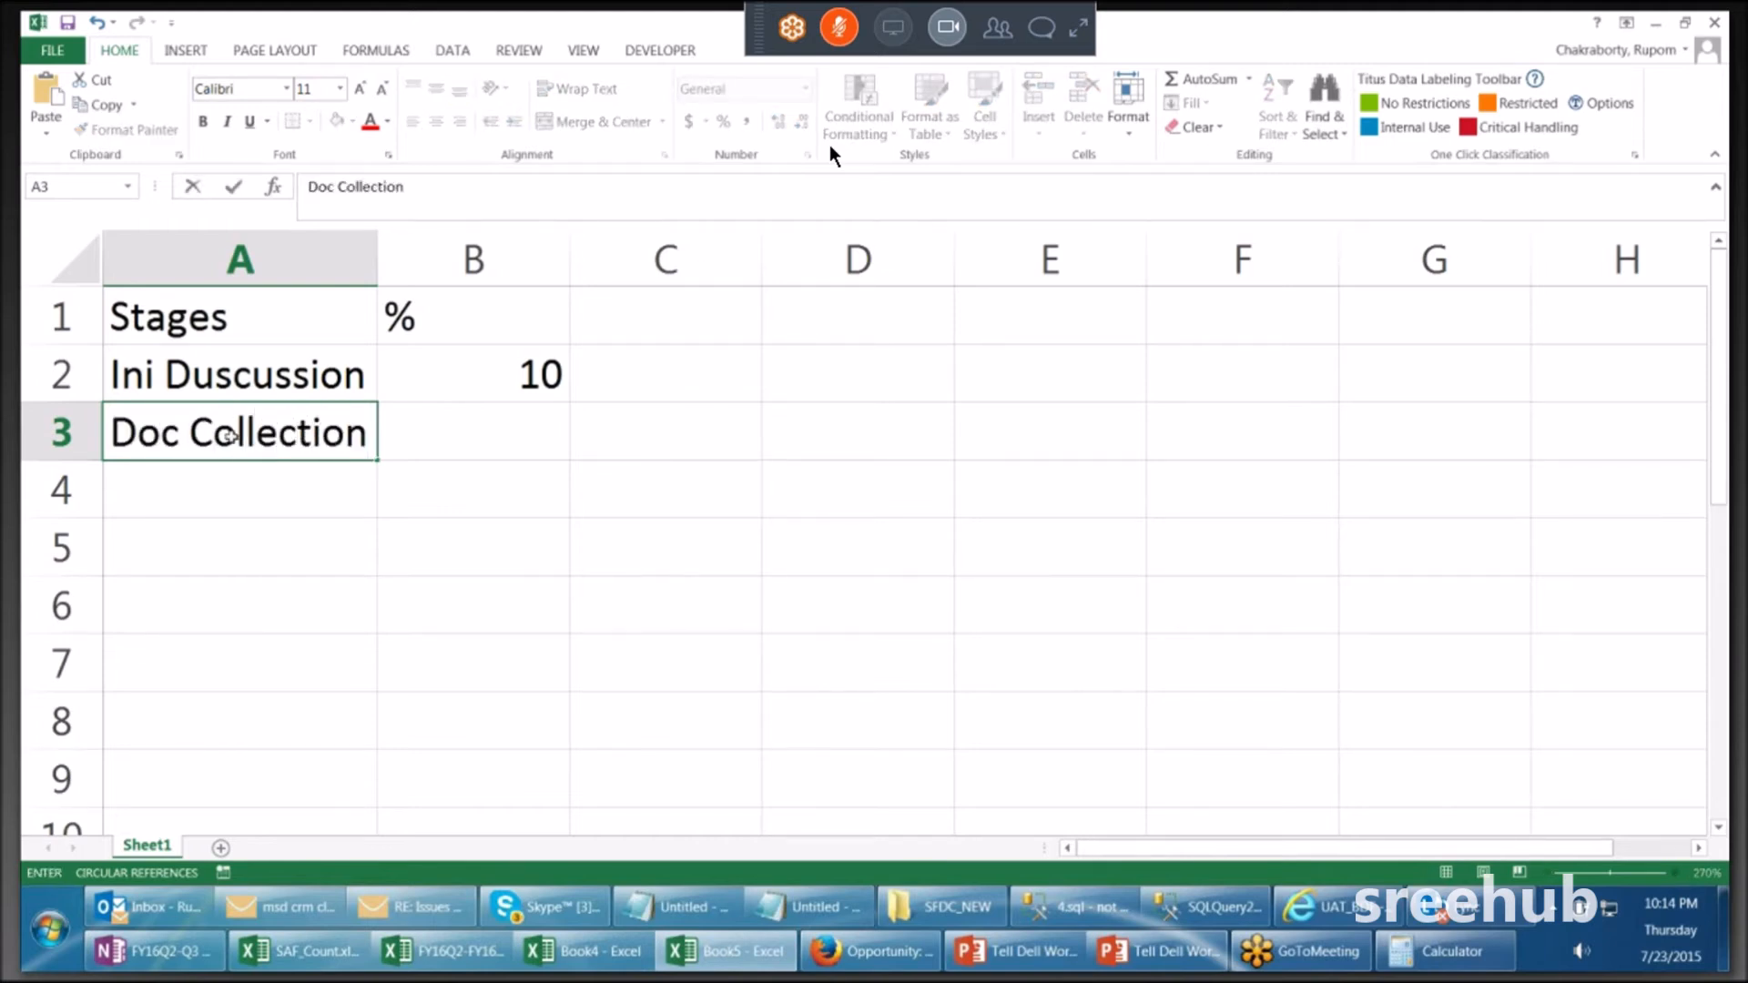
pyautogui.click(458, 518)
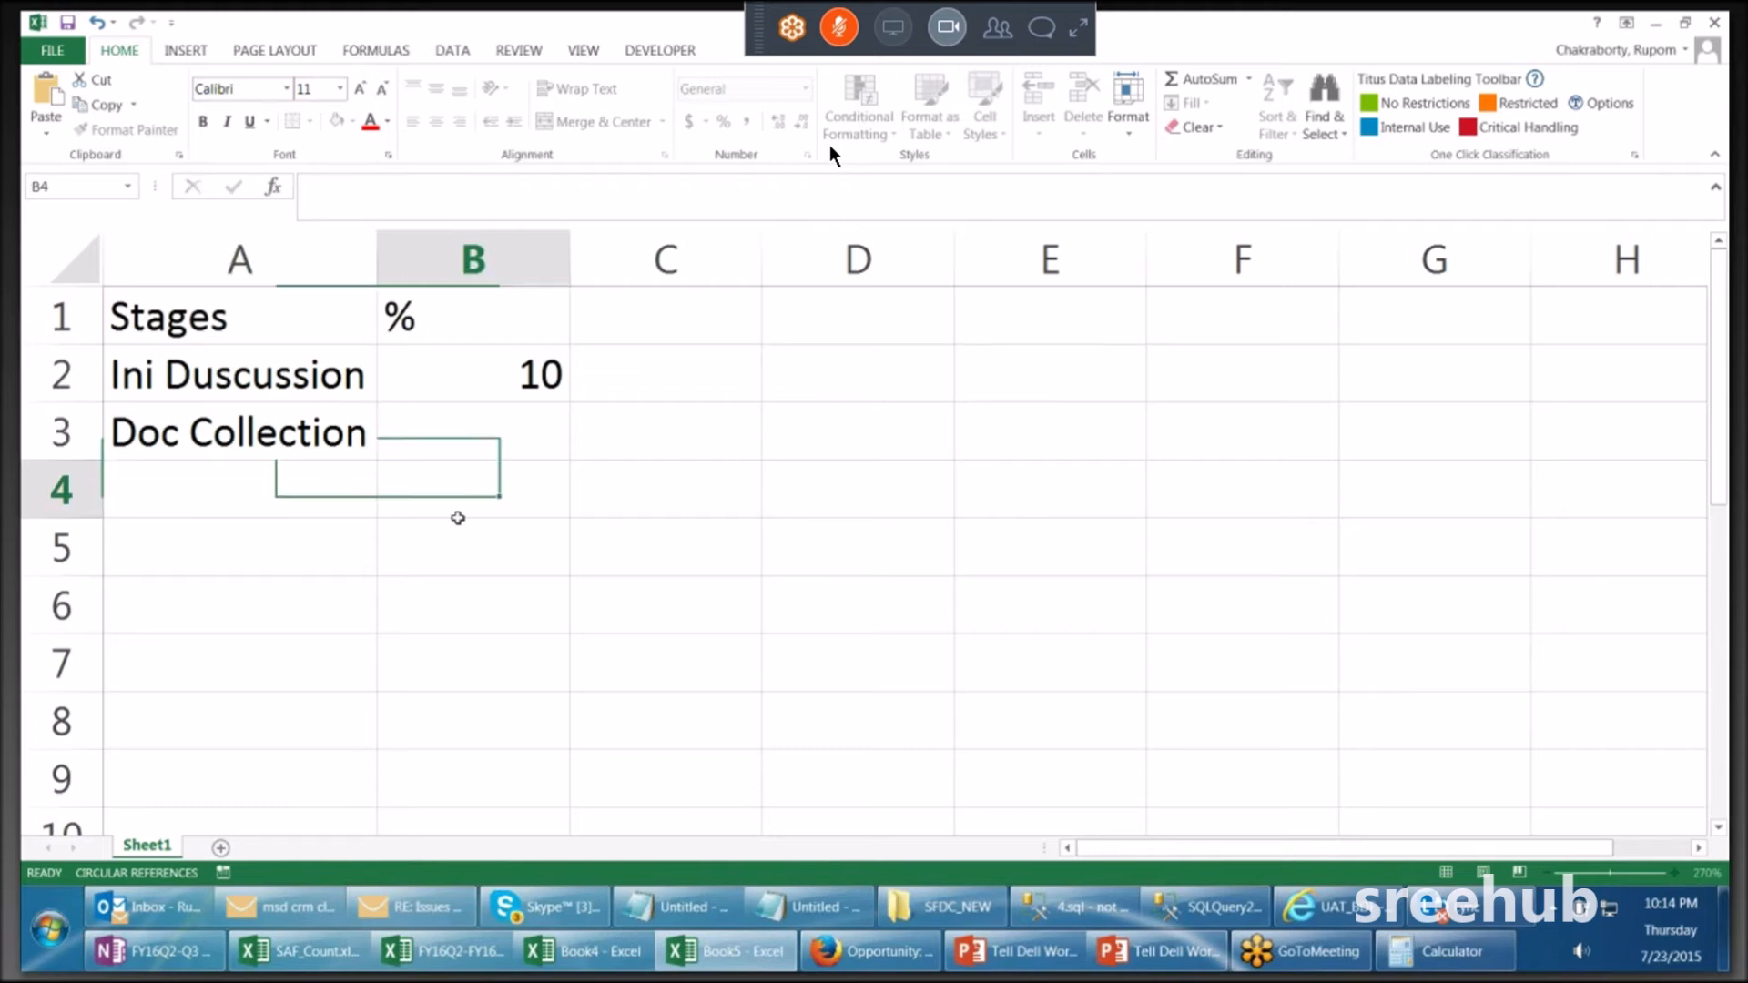
pyautogui.click(487, 422)
pyautogui.write('25')
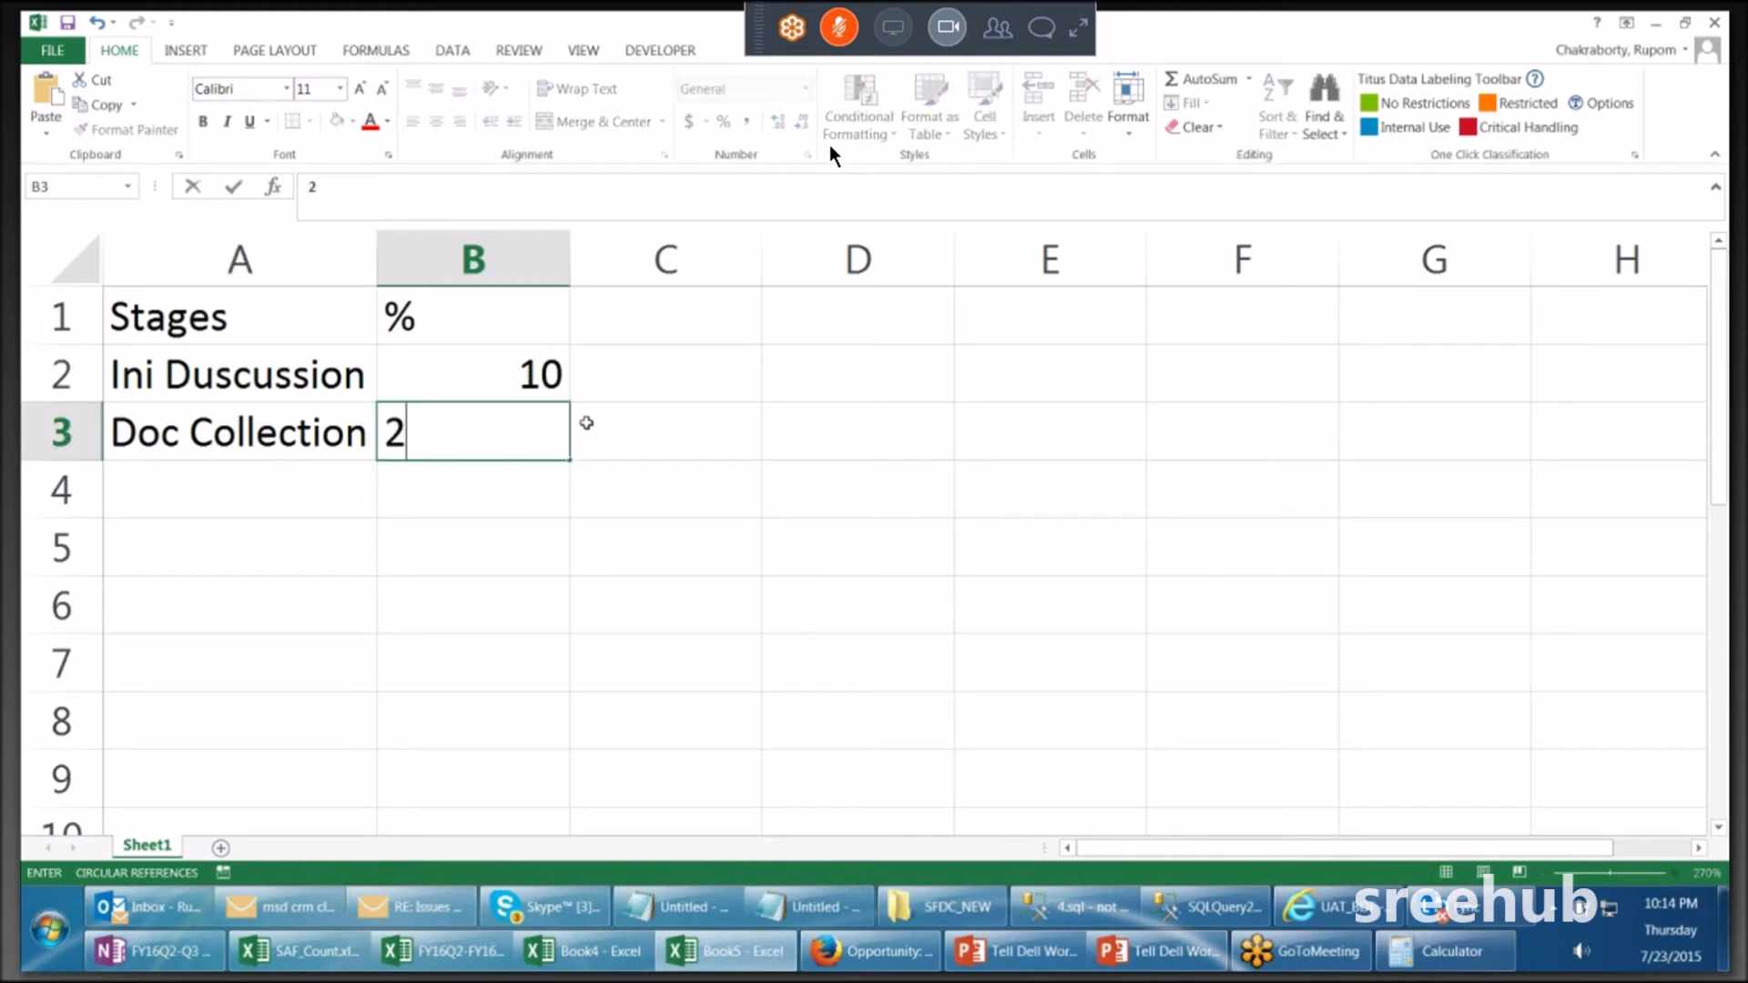
pyautogui.click(527, 473)
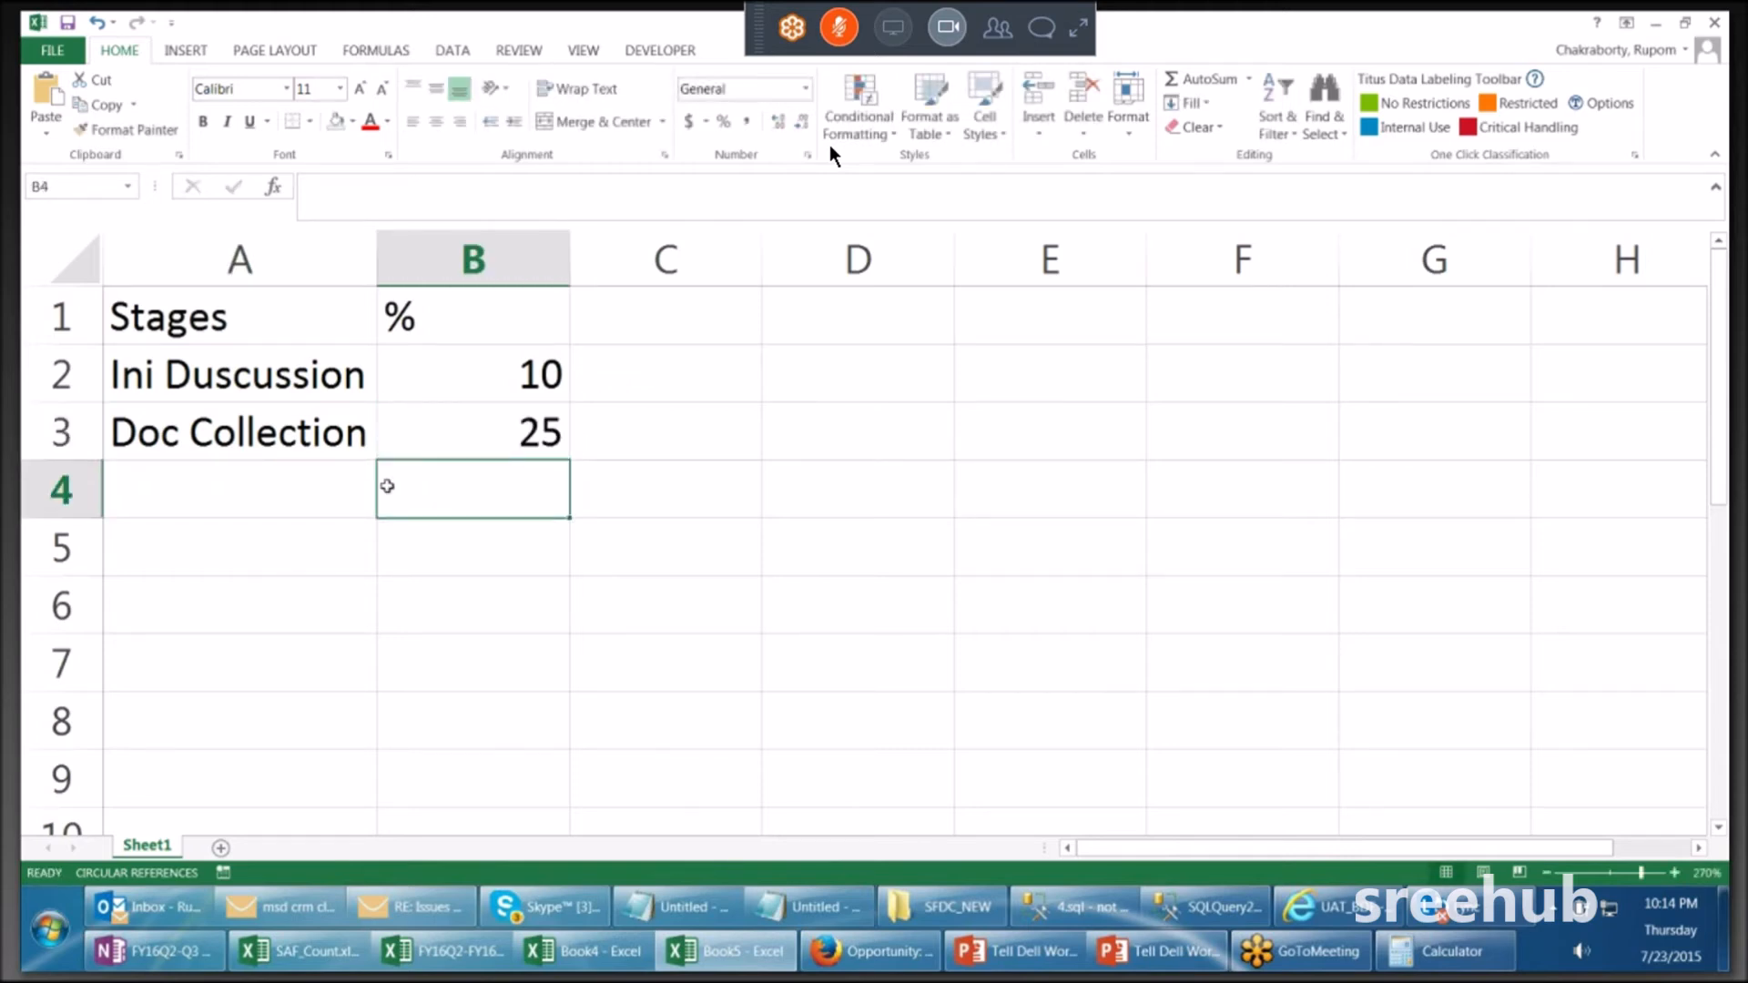
# Step: Add the stage "Doc Verification" in A4 with 50 in B4 and autofit column A
pyautogui.click(363, 488)
pyautogui.write('Do')
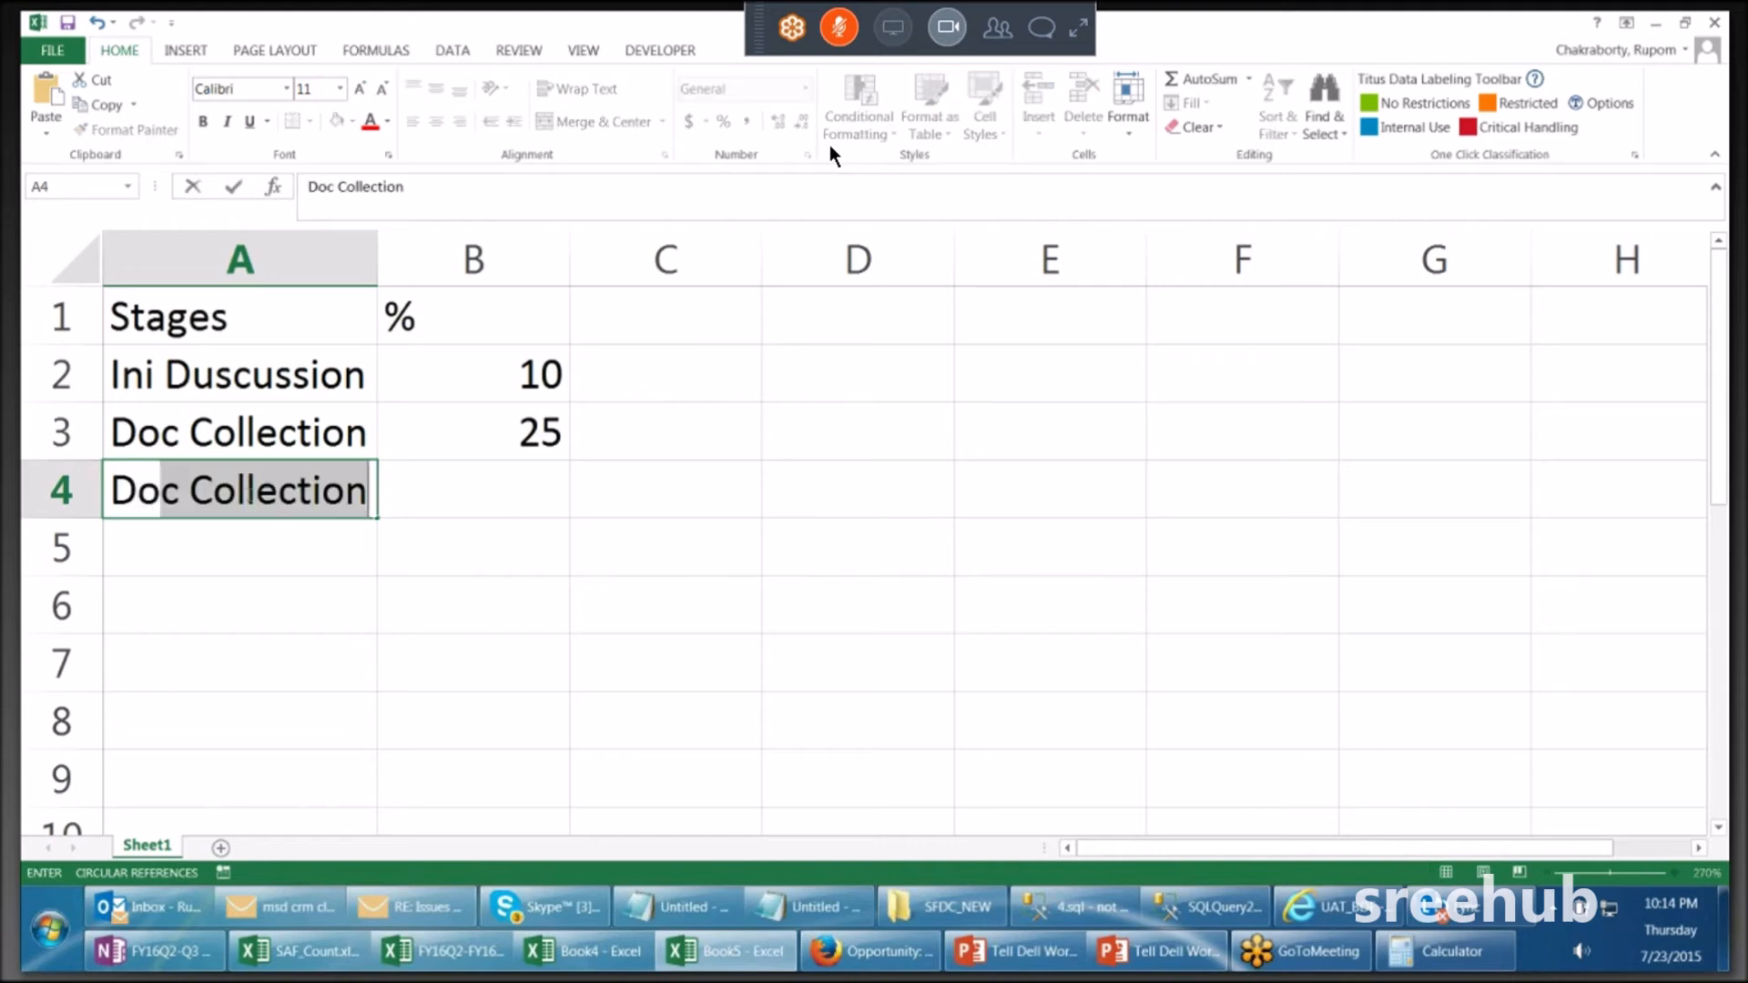
pyautogui.write('c Verification')
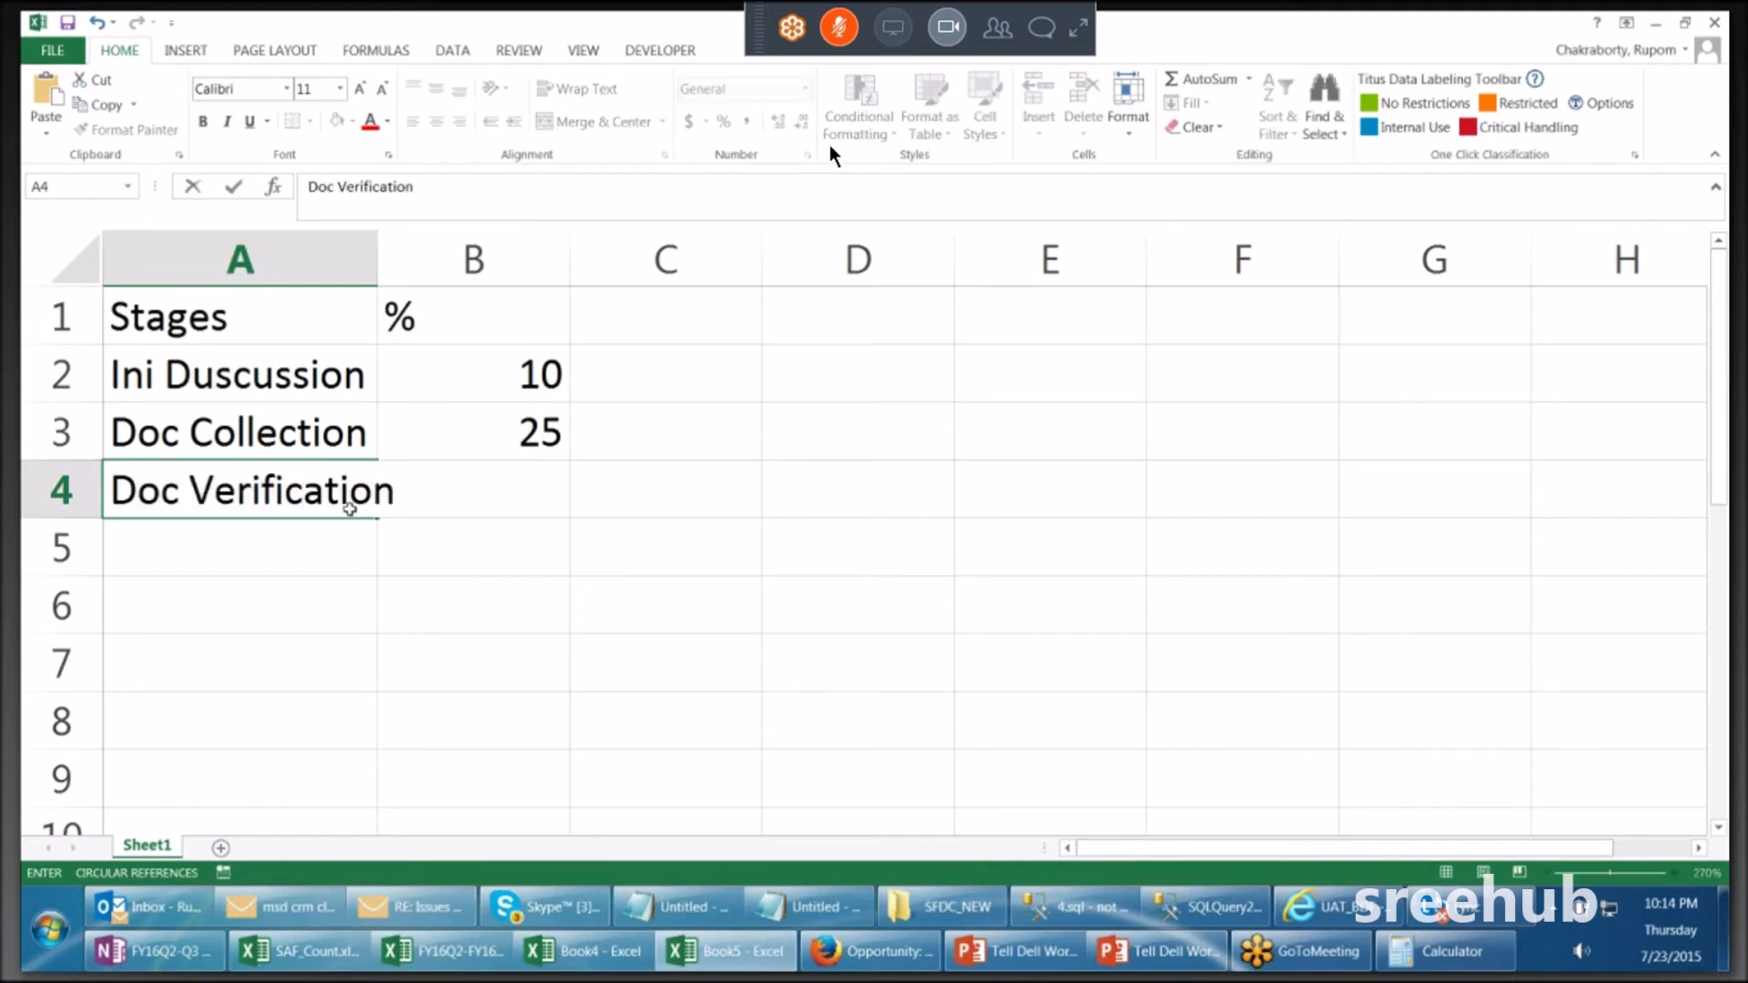
pyautogui.press('Return')
pyautogui.click(512, 508)
pyautogui.write('50')
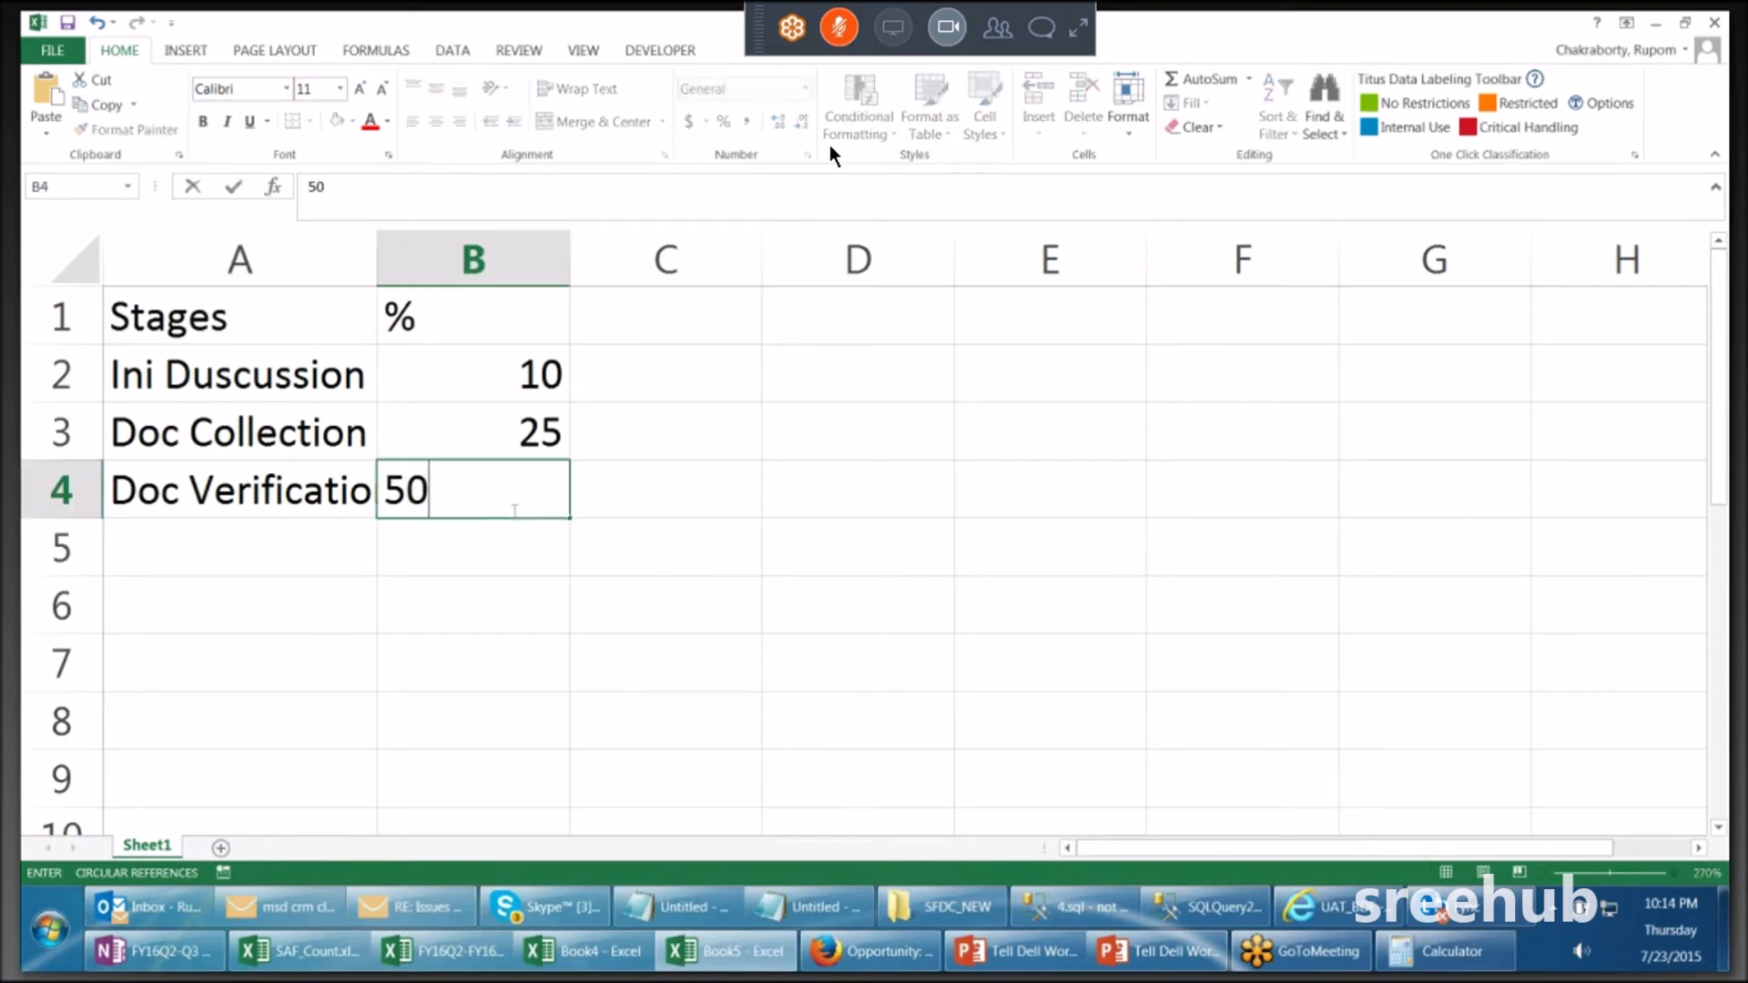
pyautogui.press('Return')
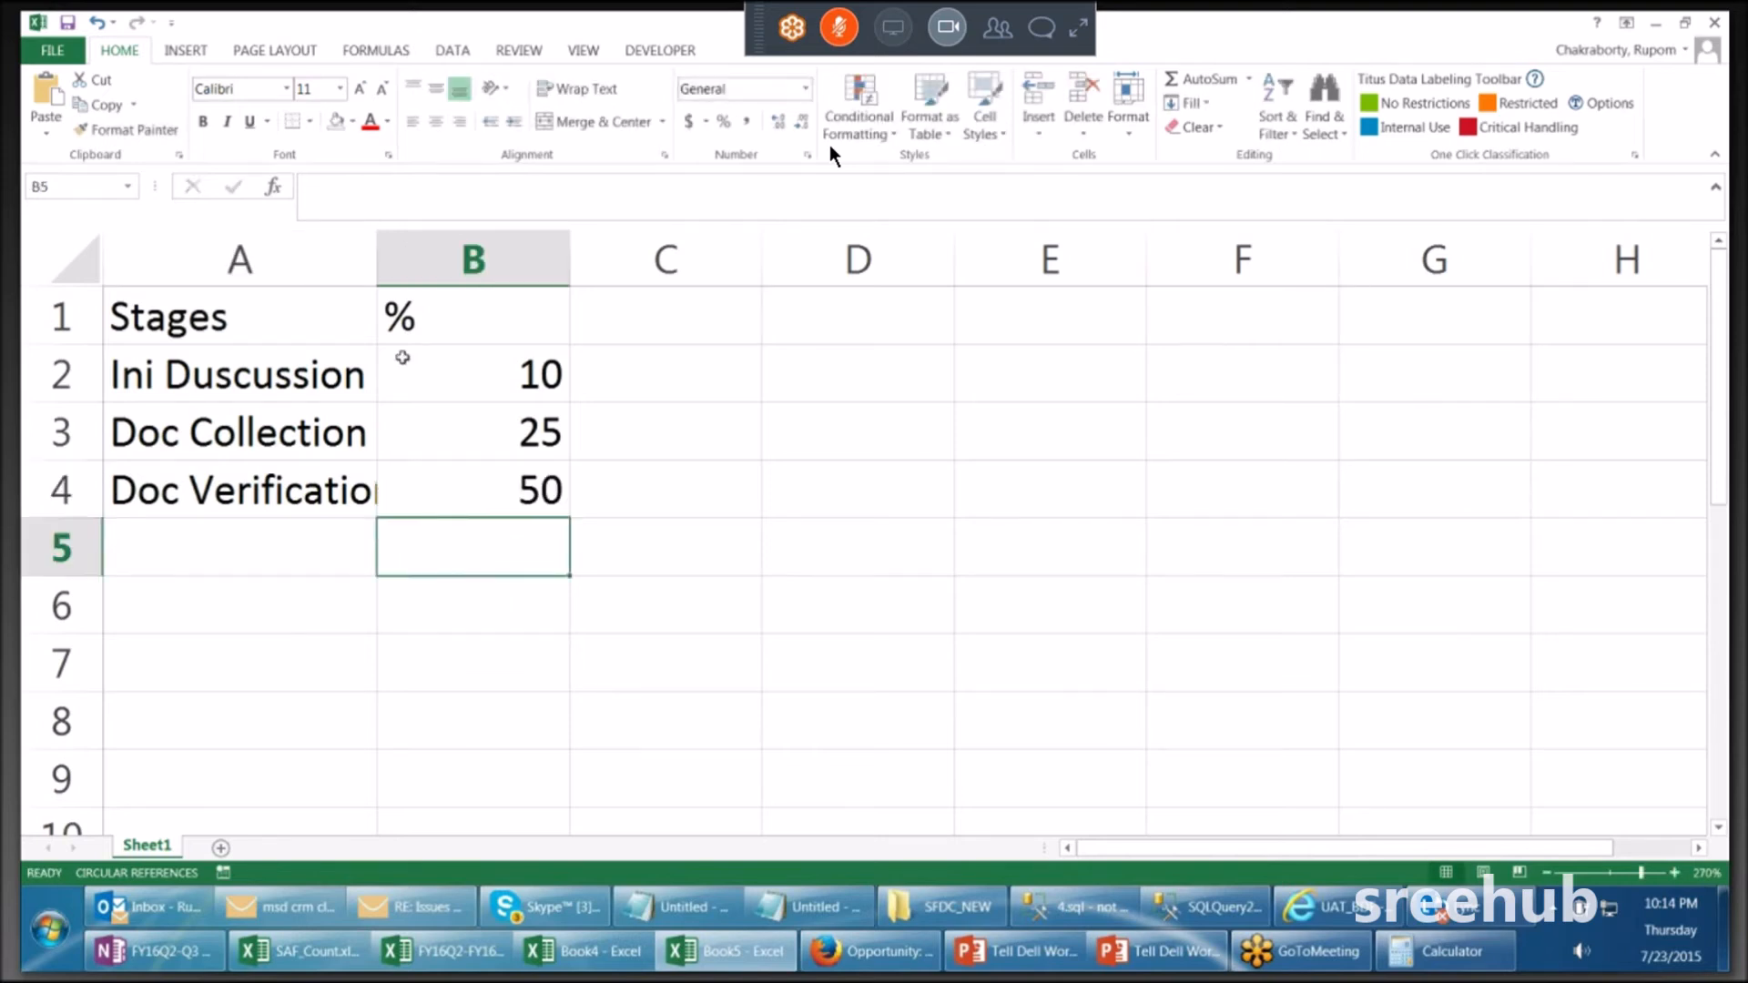
pyautogui.doubleClick(377, 255)
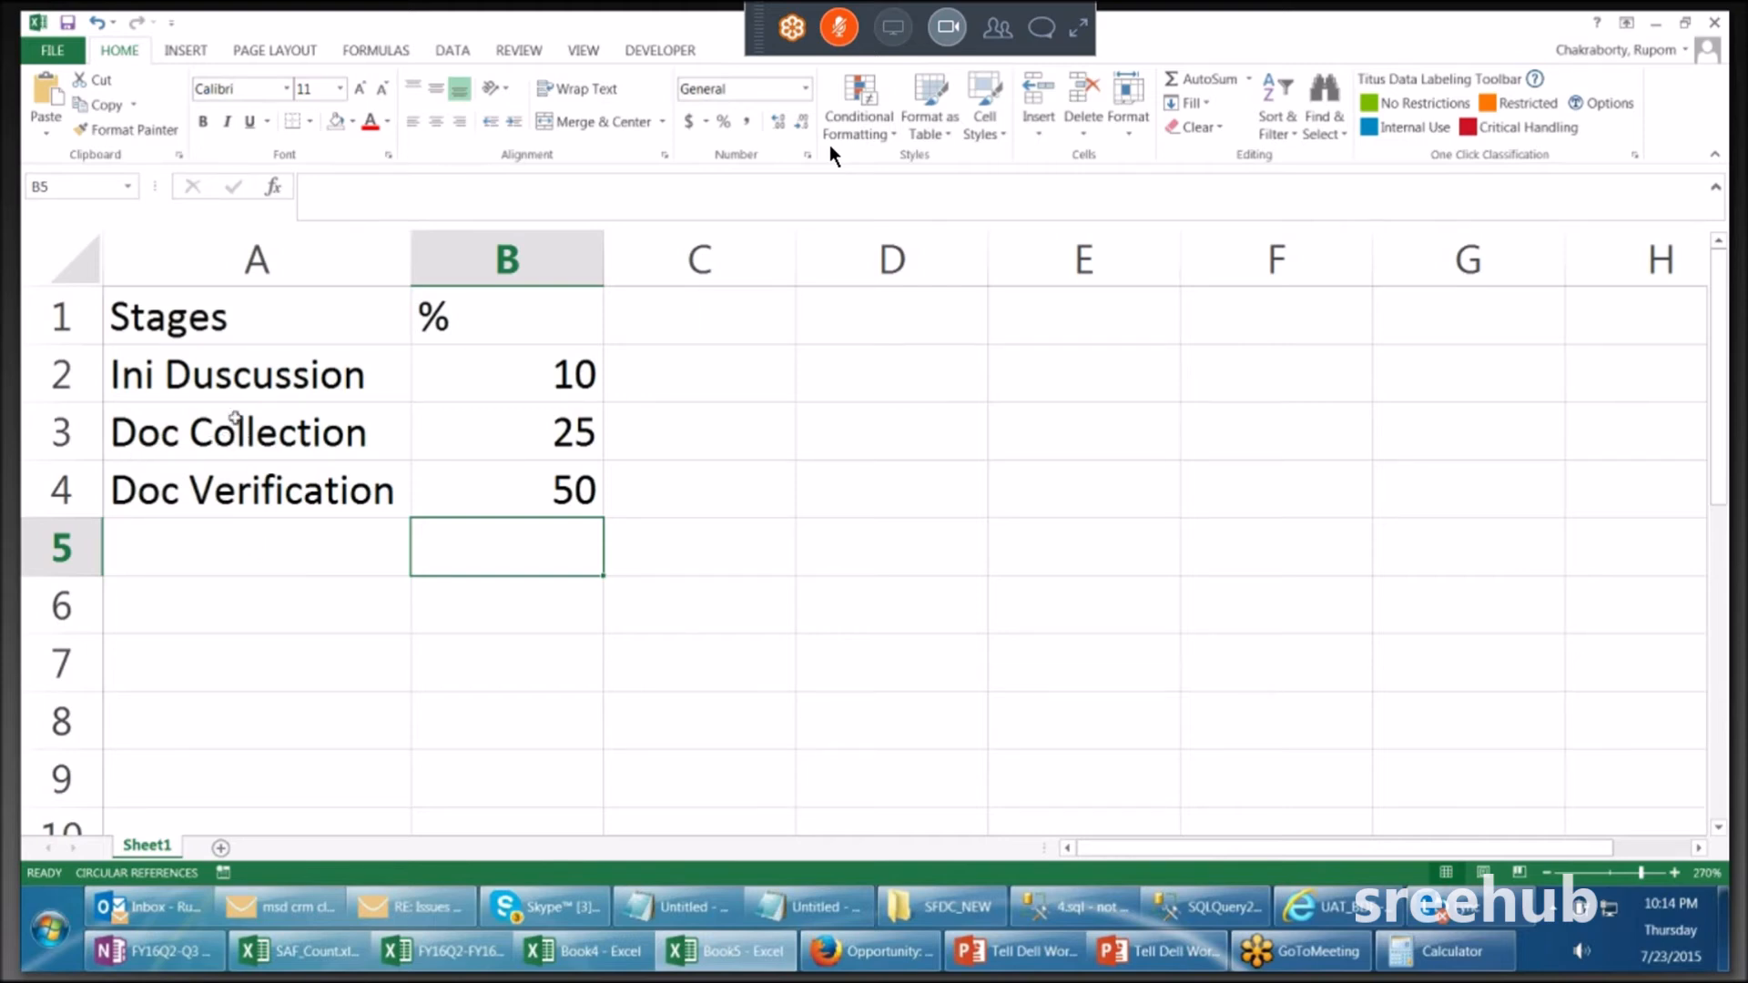
pyautogui.click(308, 383)
pyautogui.click(288, 425)
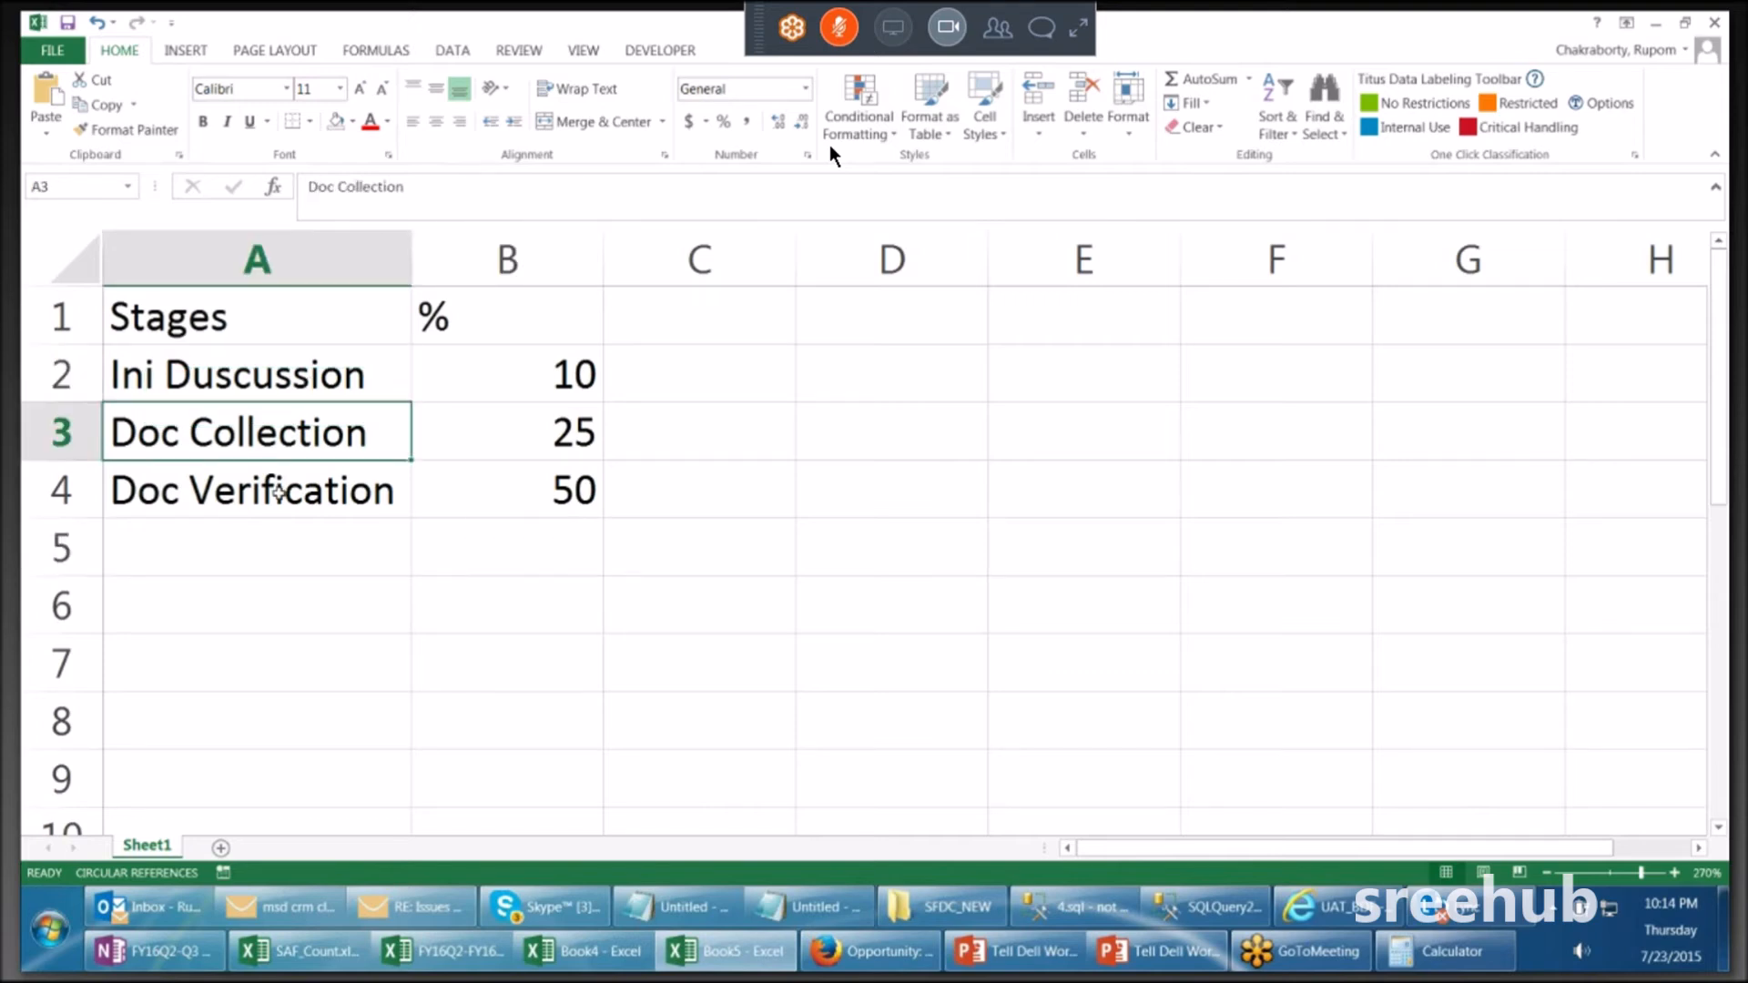
pyautogui.click(276, 493)
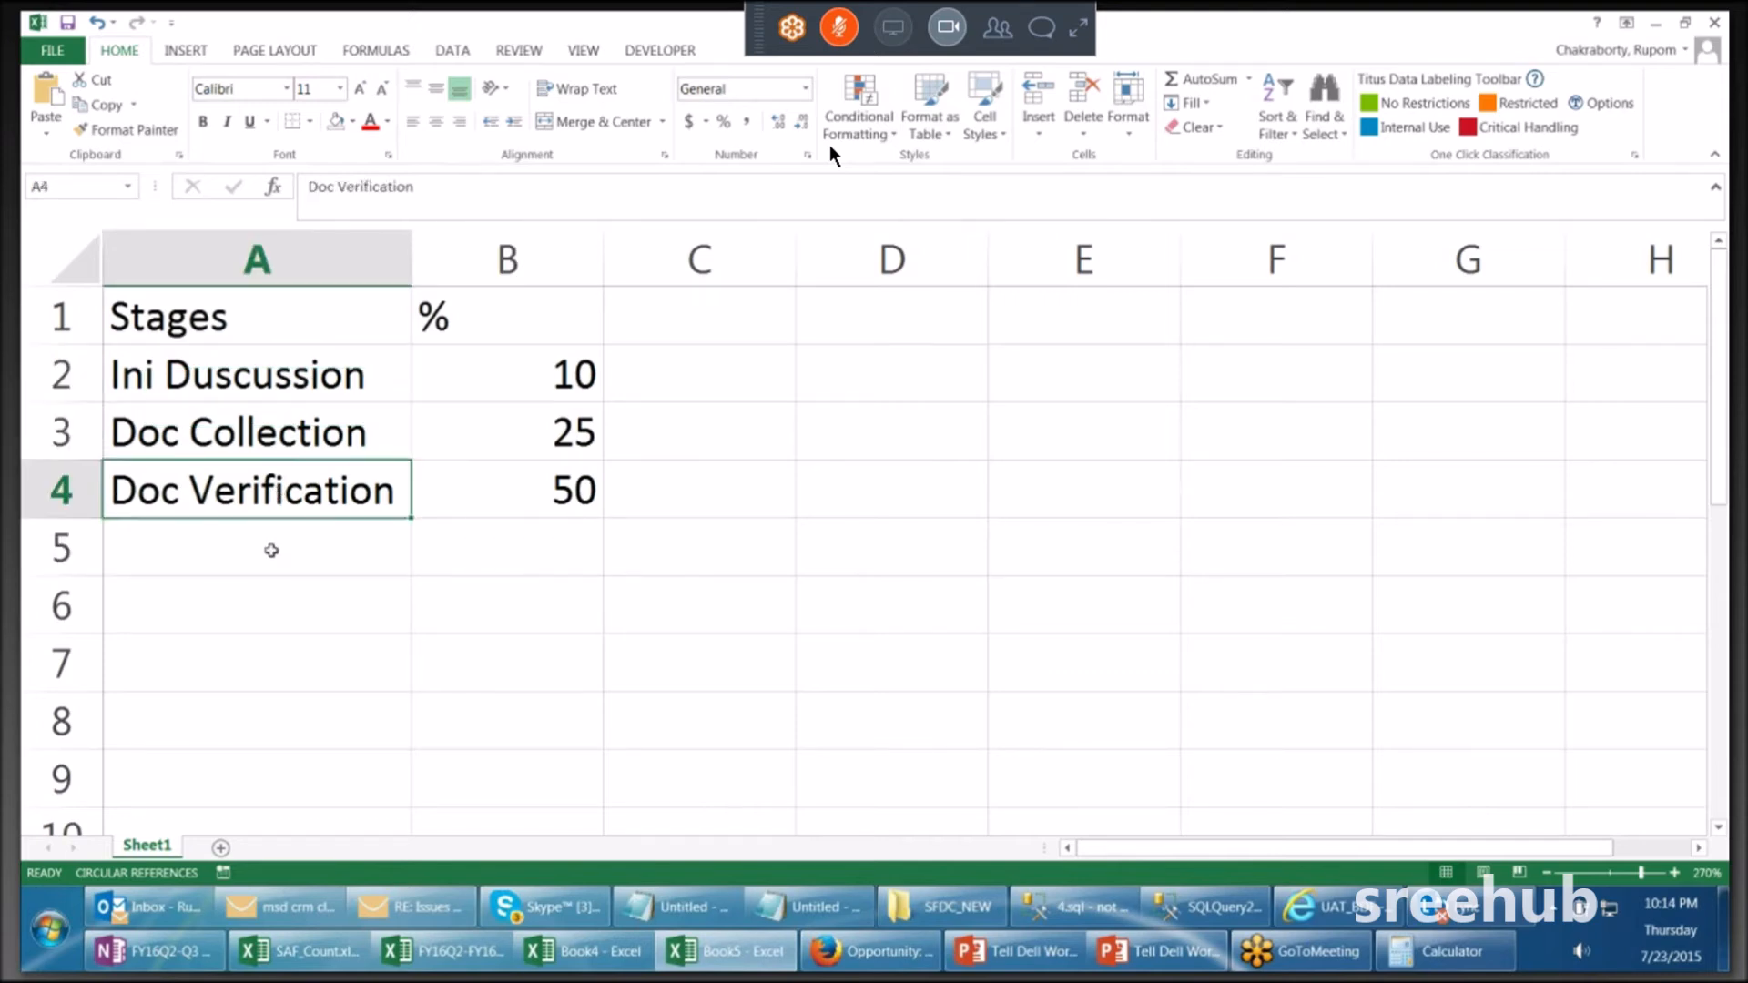
# Step: Enter the stage "Loan Approval" in A5
pyautogui.click(272, 550)
pyautogui.write('L')
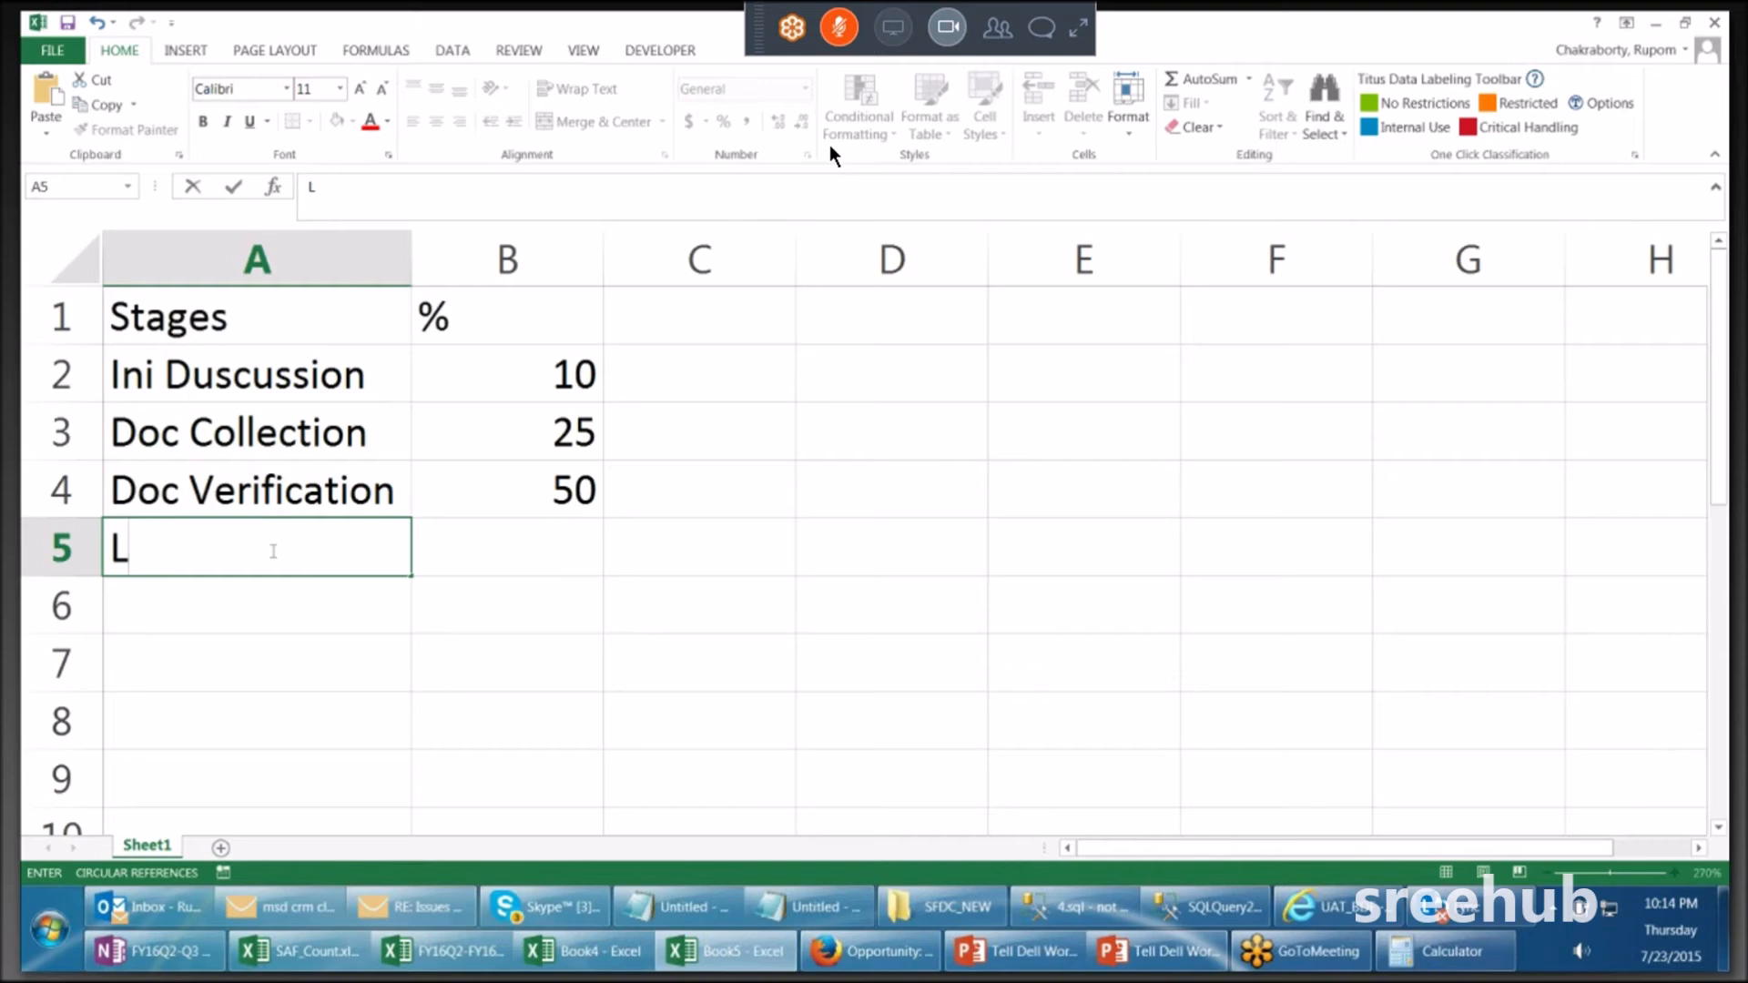
pyautogui.write('oan Approva;')
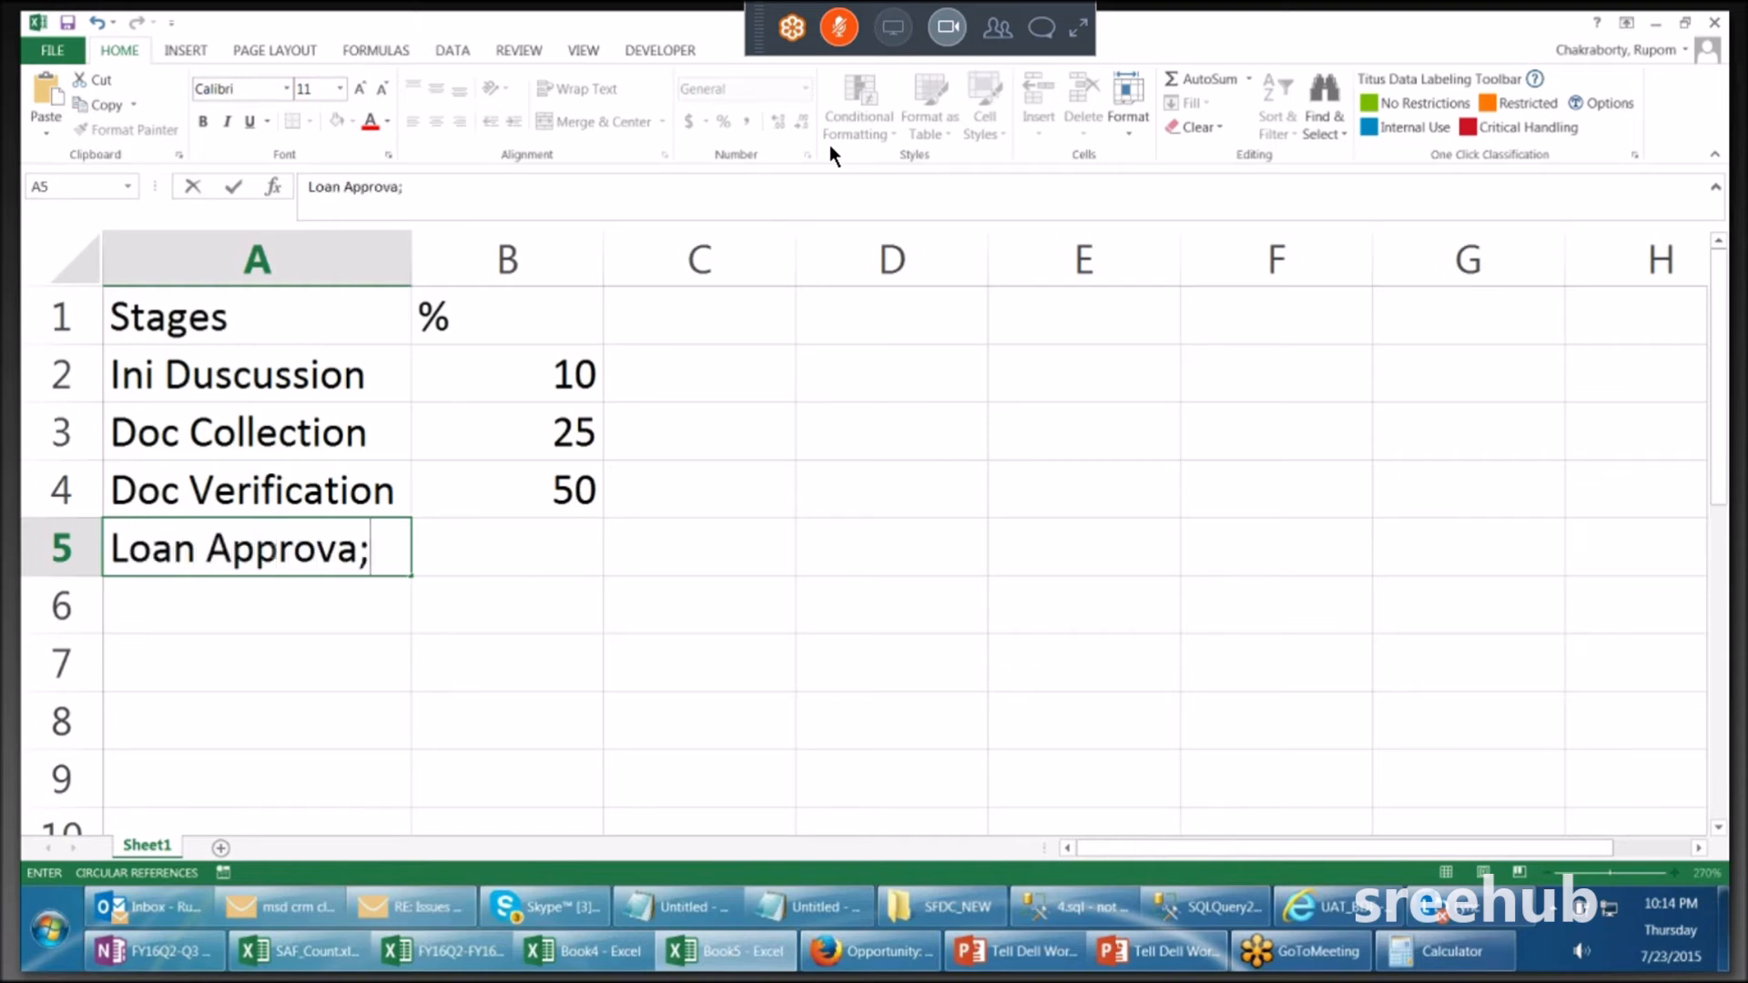
pyautogui.press('BackSpace')
pyautogui.write('l')
pyautogui.click(537, 553)
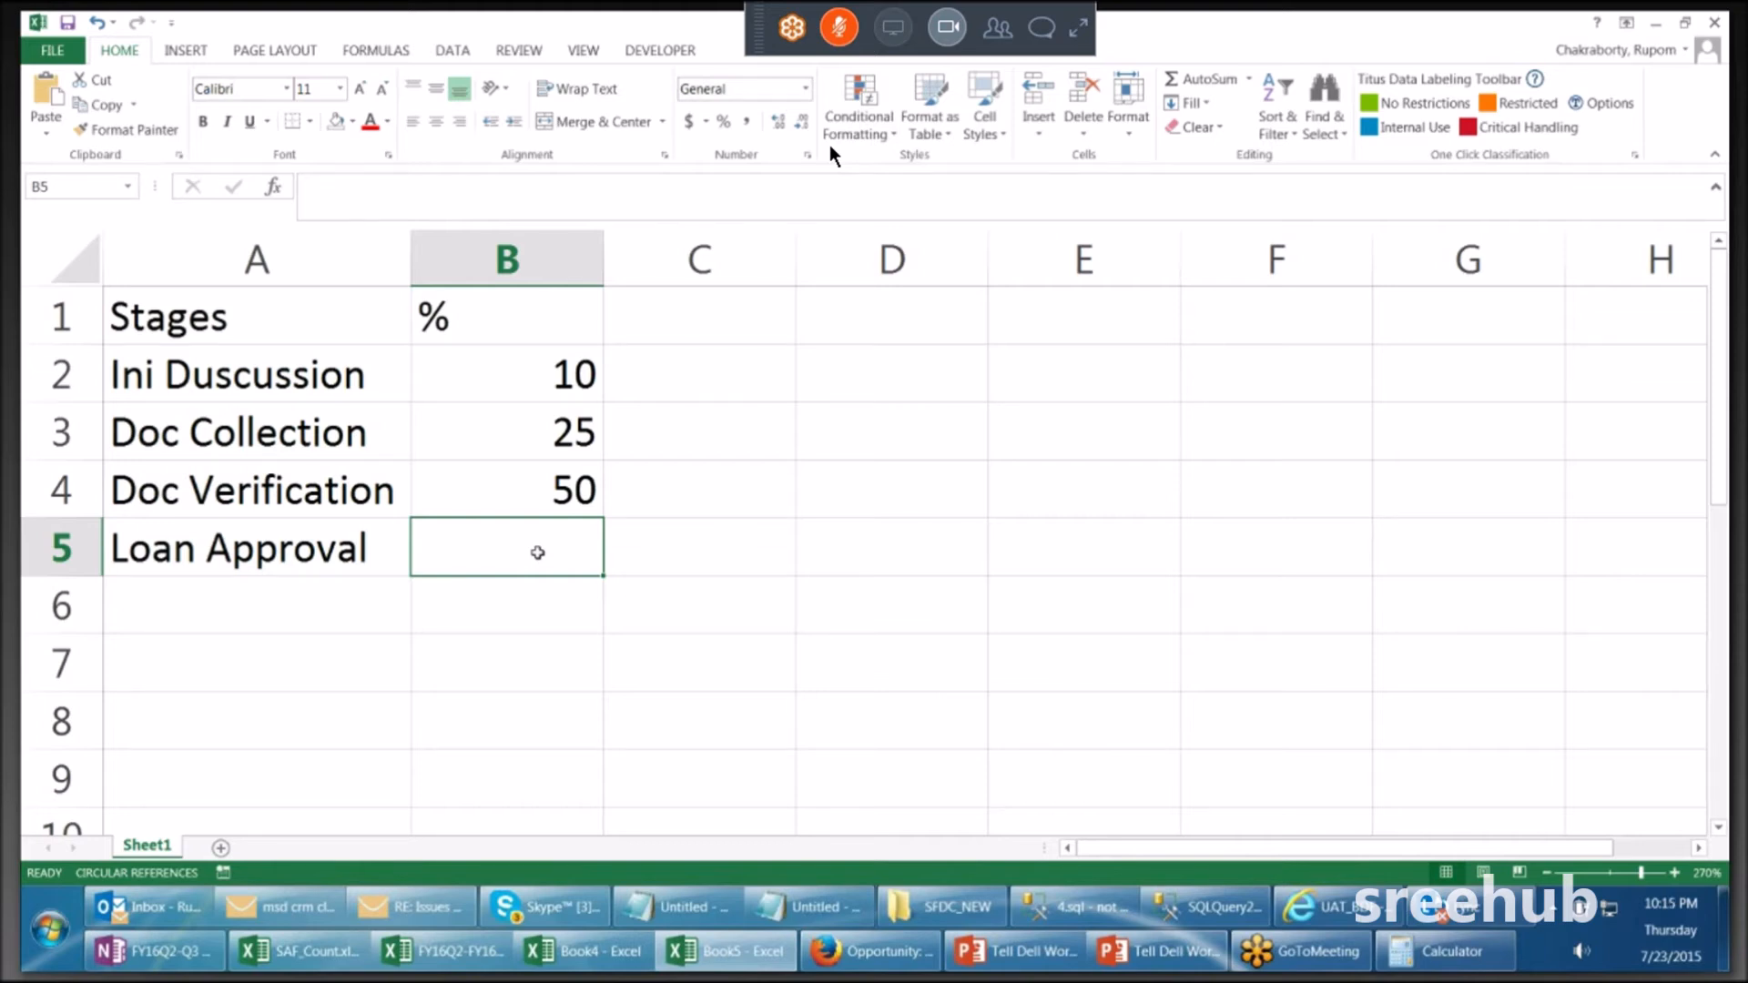
# Step: Enter 75 in B5 for Loan Approval and add the stage "Loan Released" in A6 with 90 in B6
pyautogui.write('75')
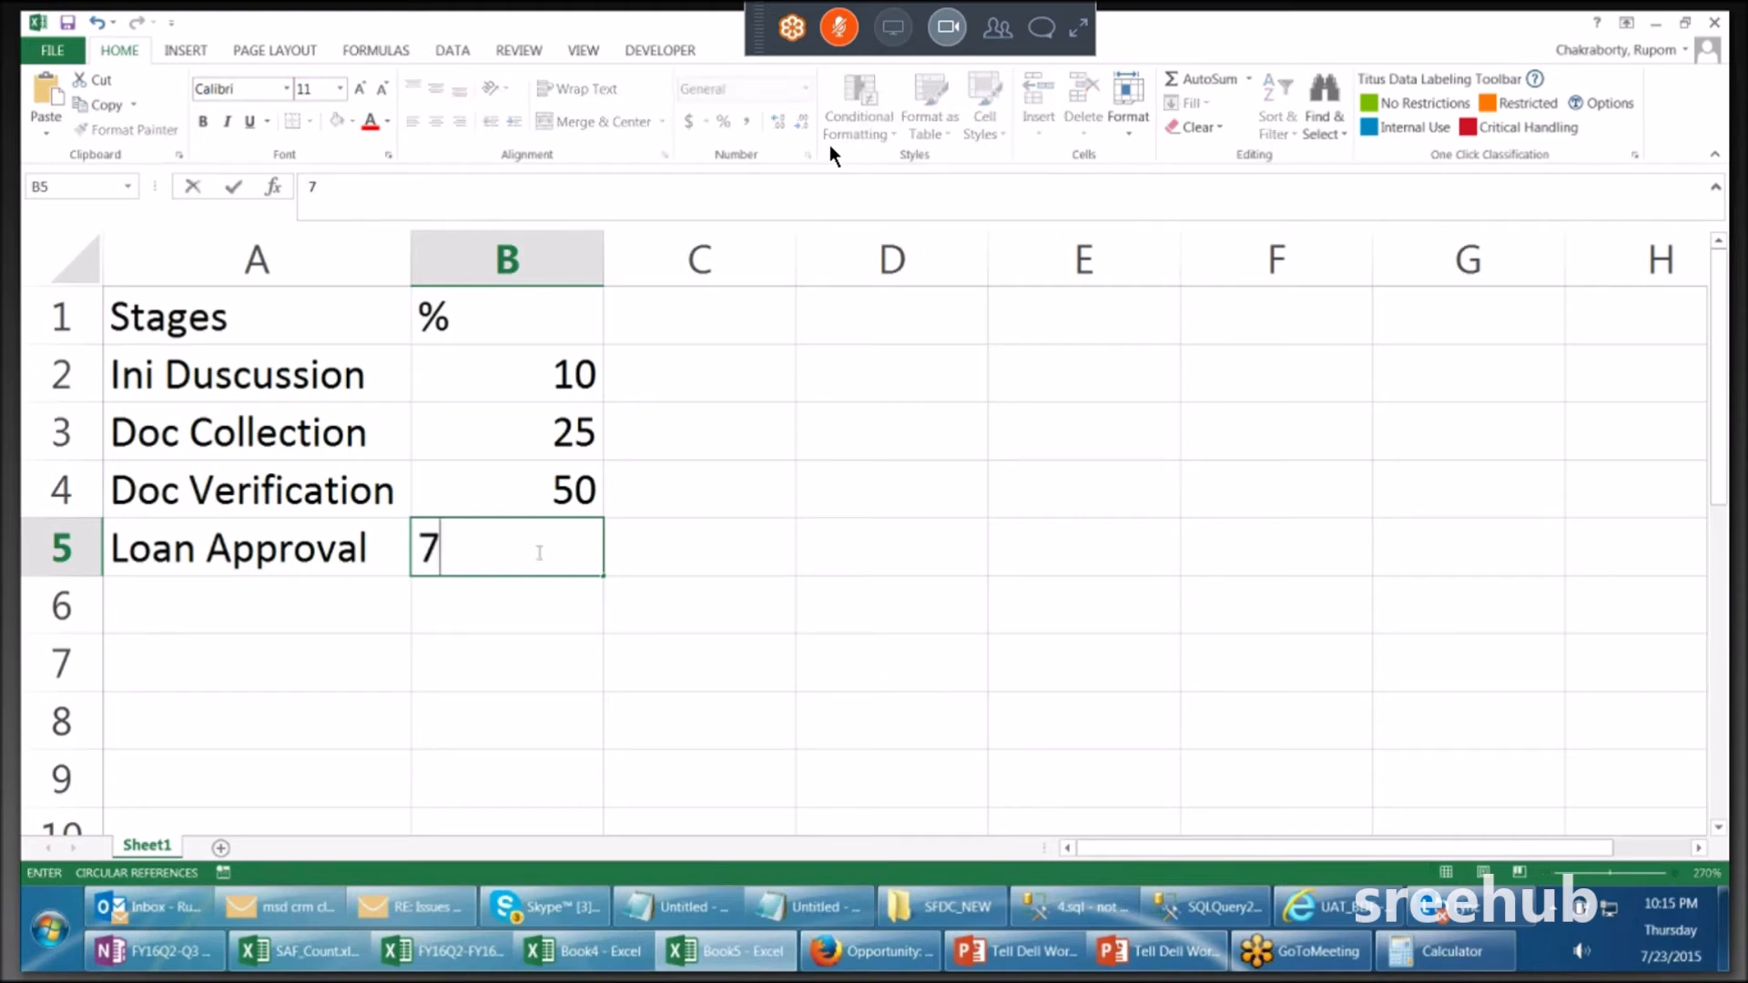
pyautogui.click(232, 596)
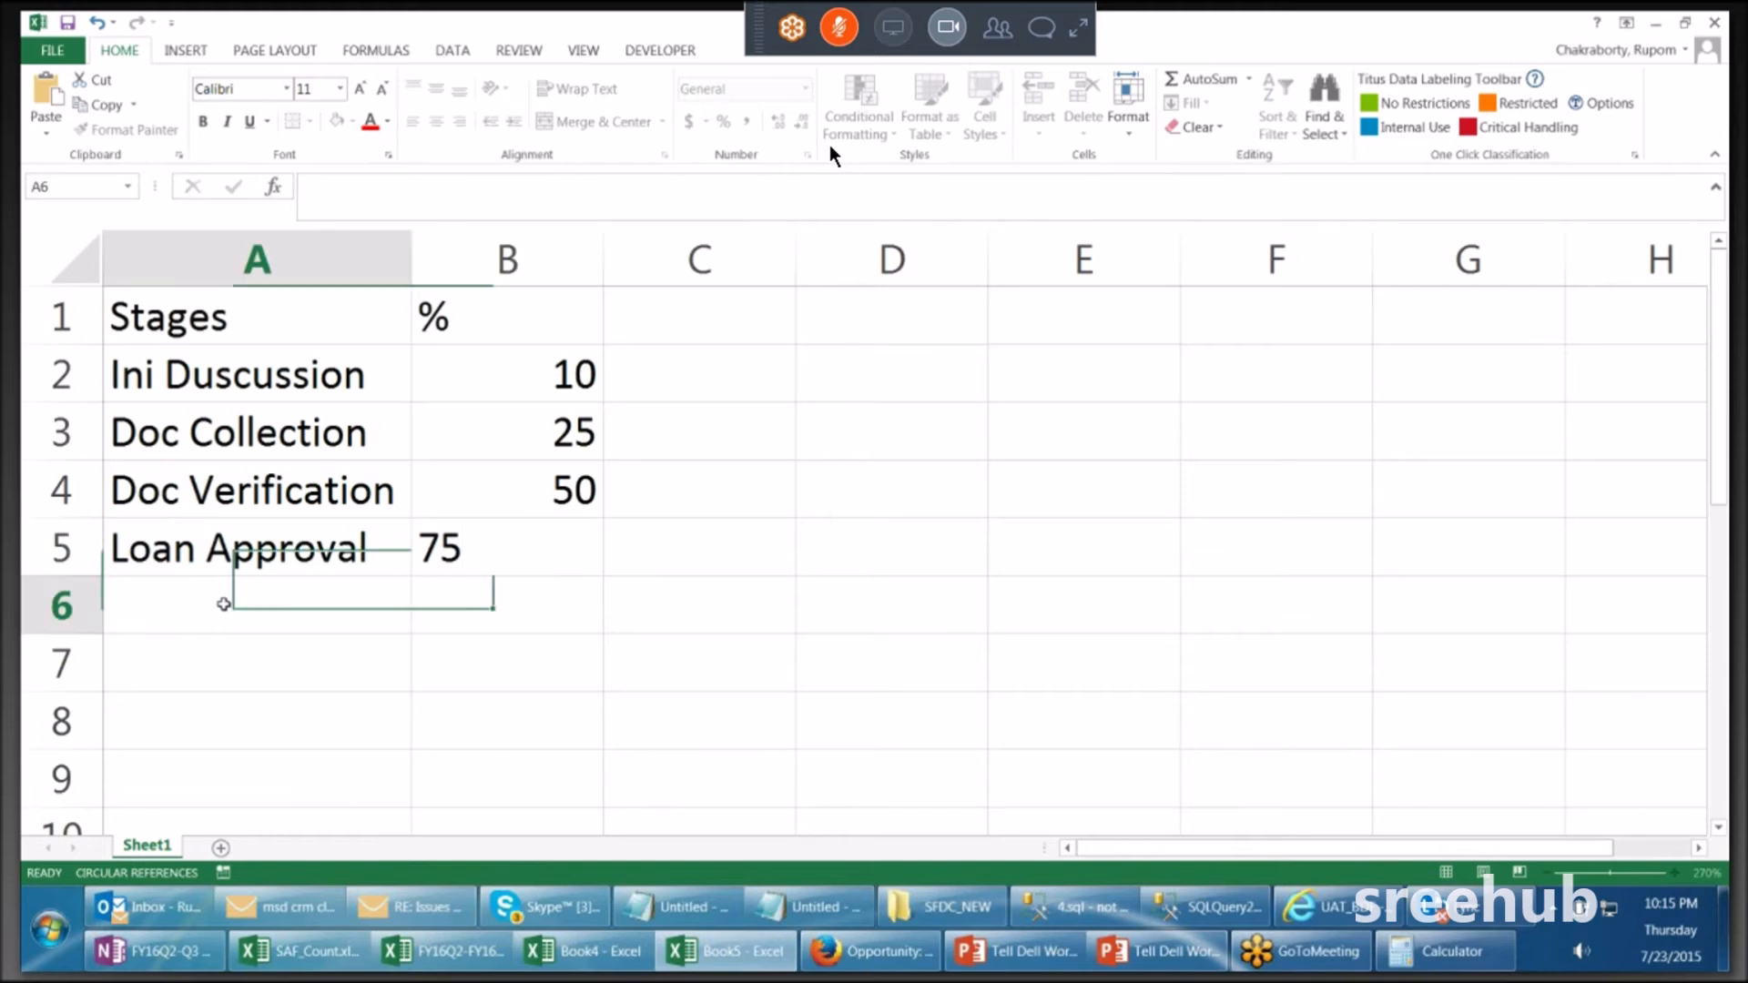
pyautogui.write('Lo')
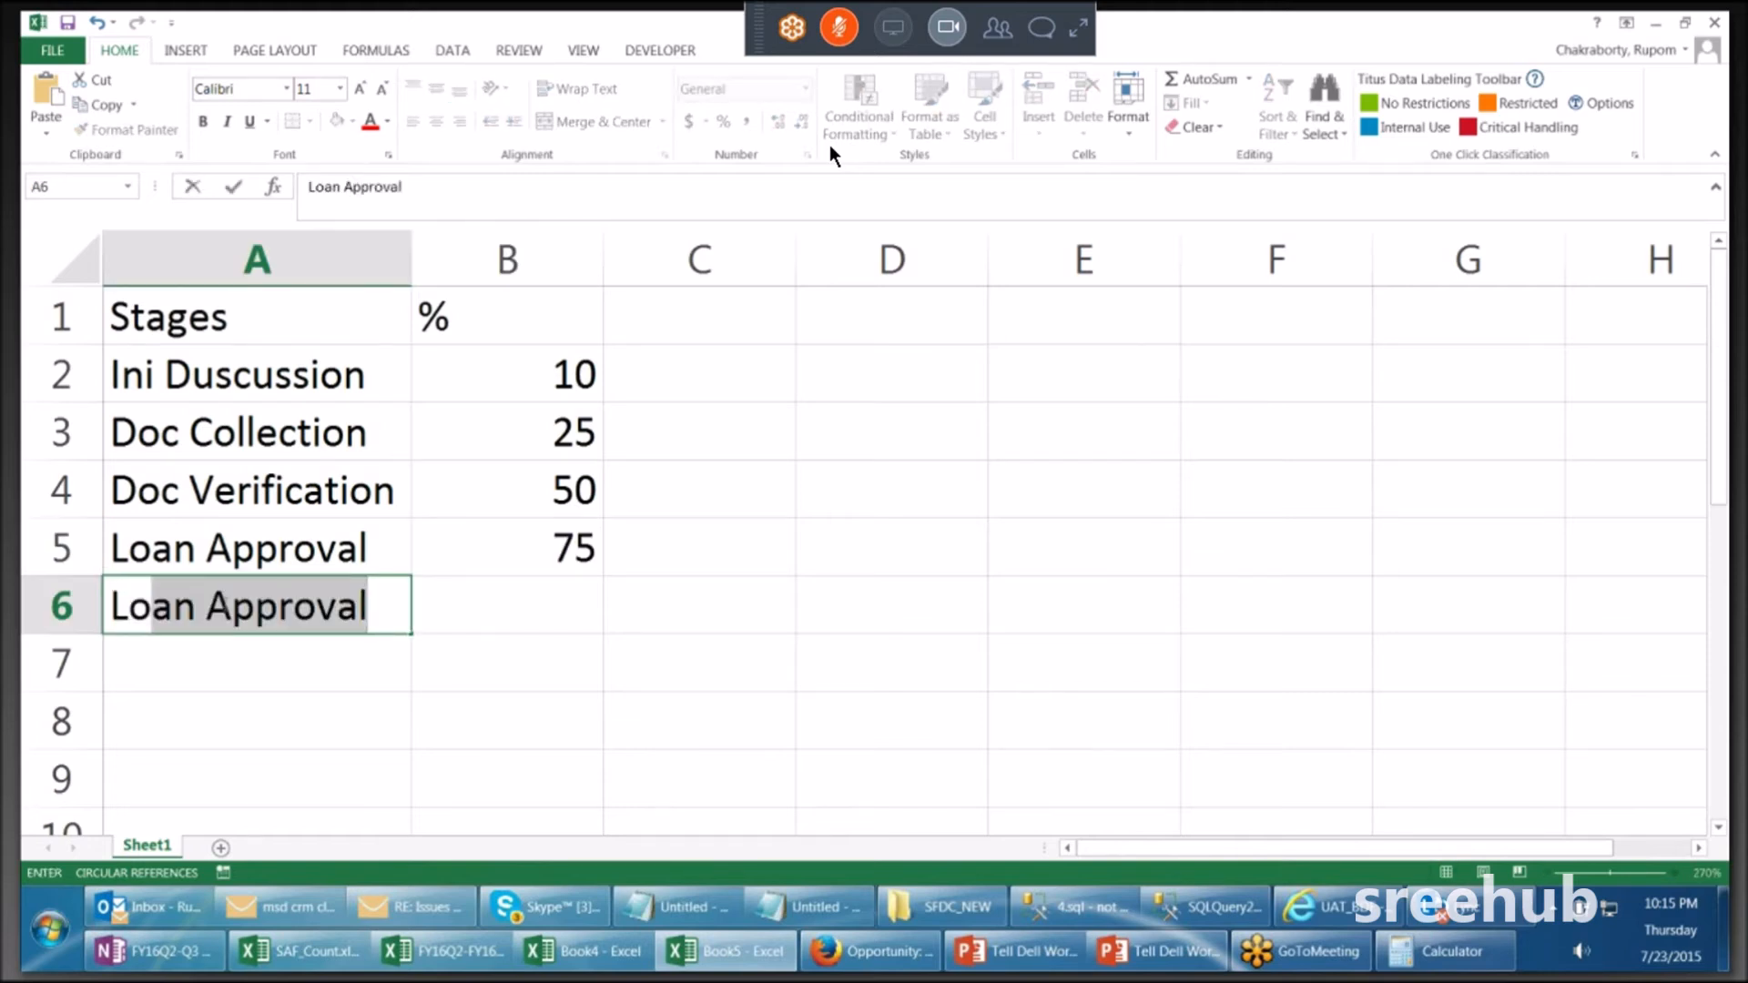
pyautogui.write('an Releasedf')
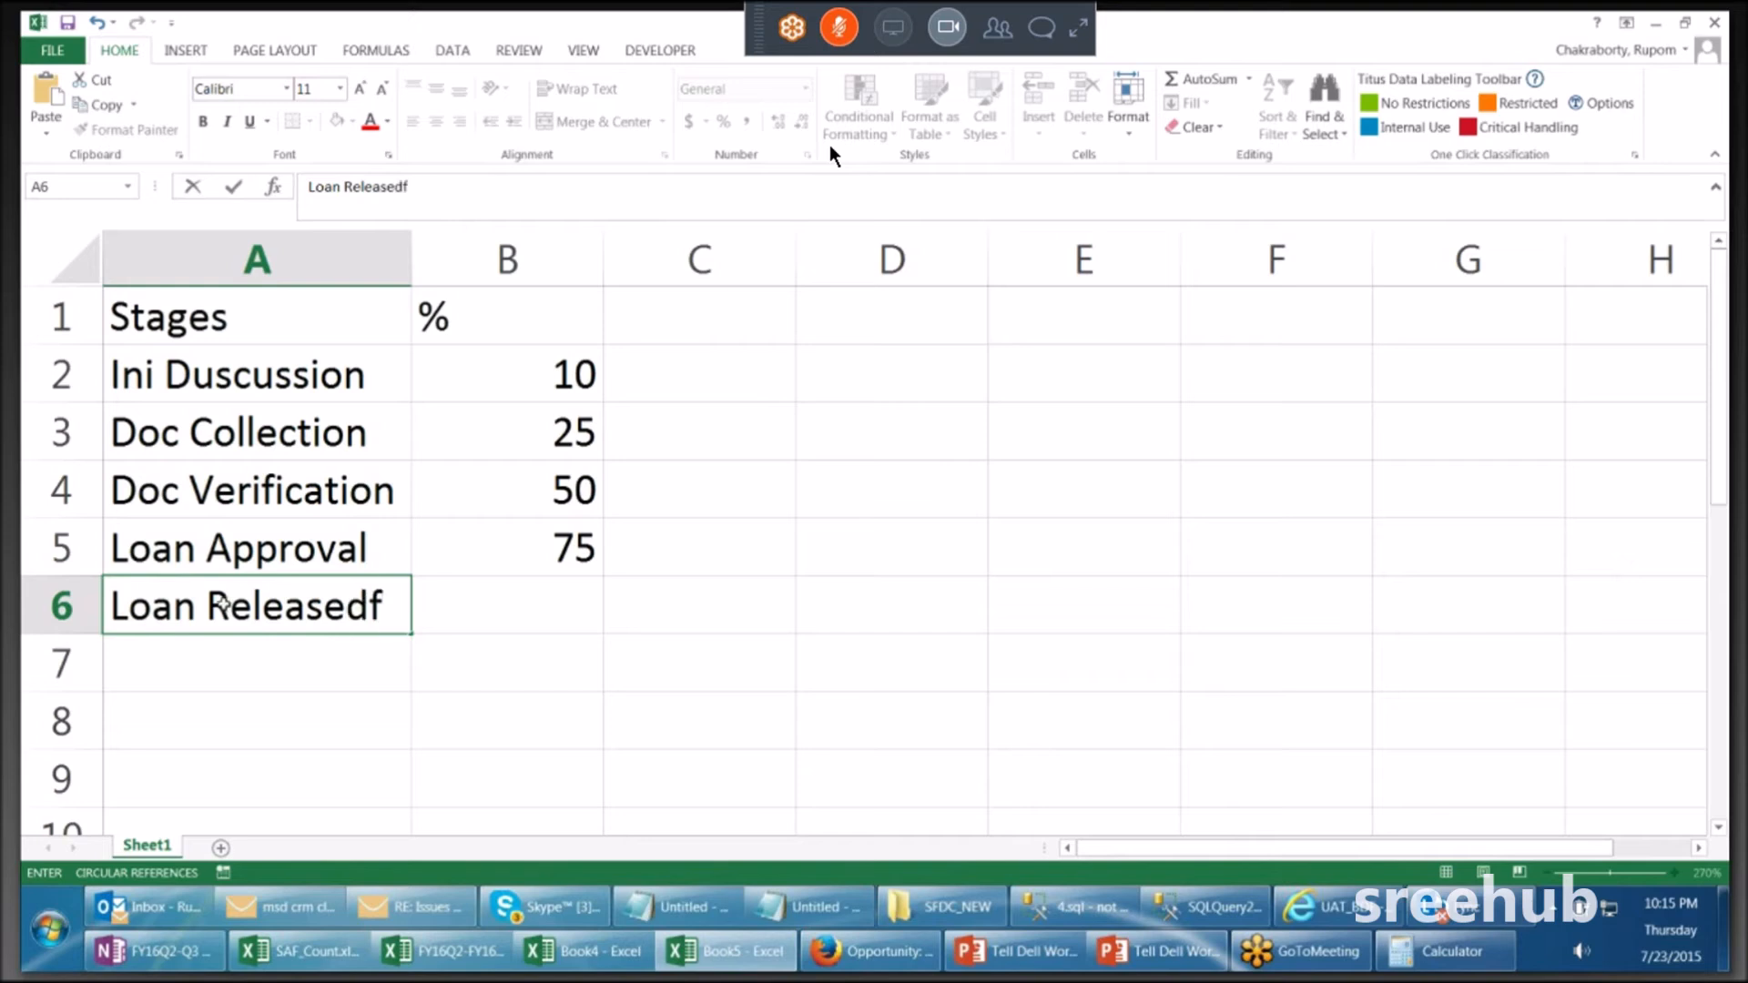
pyautogui.press('BackSpace')
pyautogui.click(517, 612)
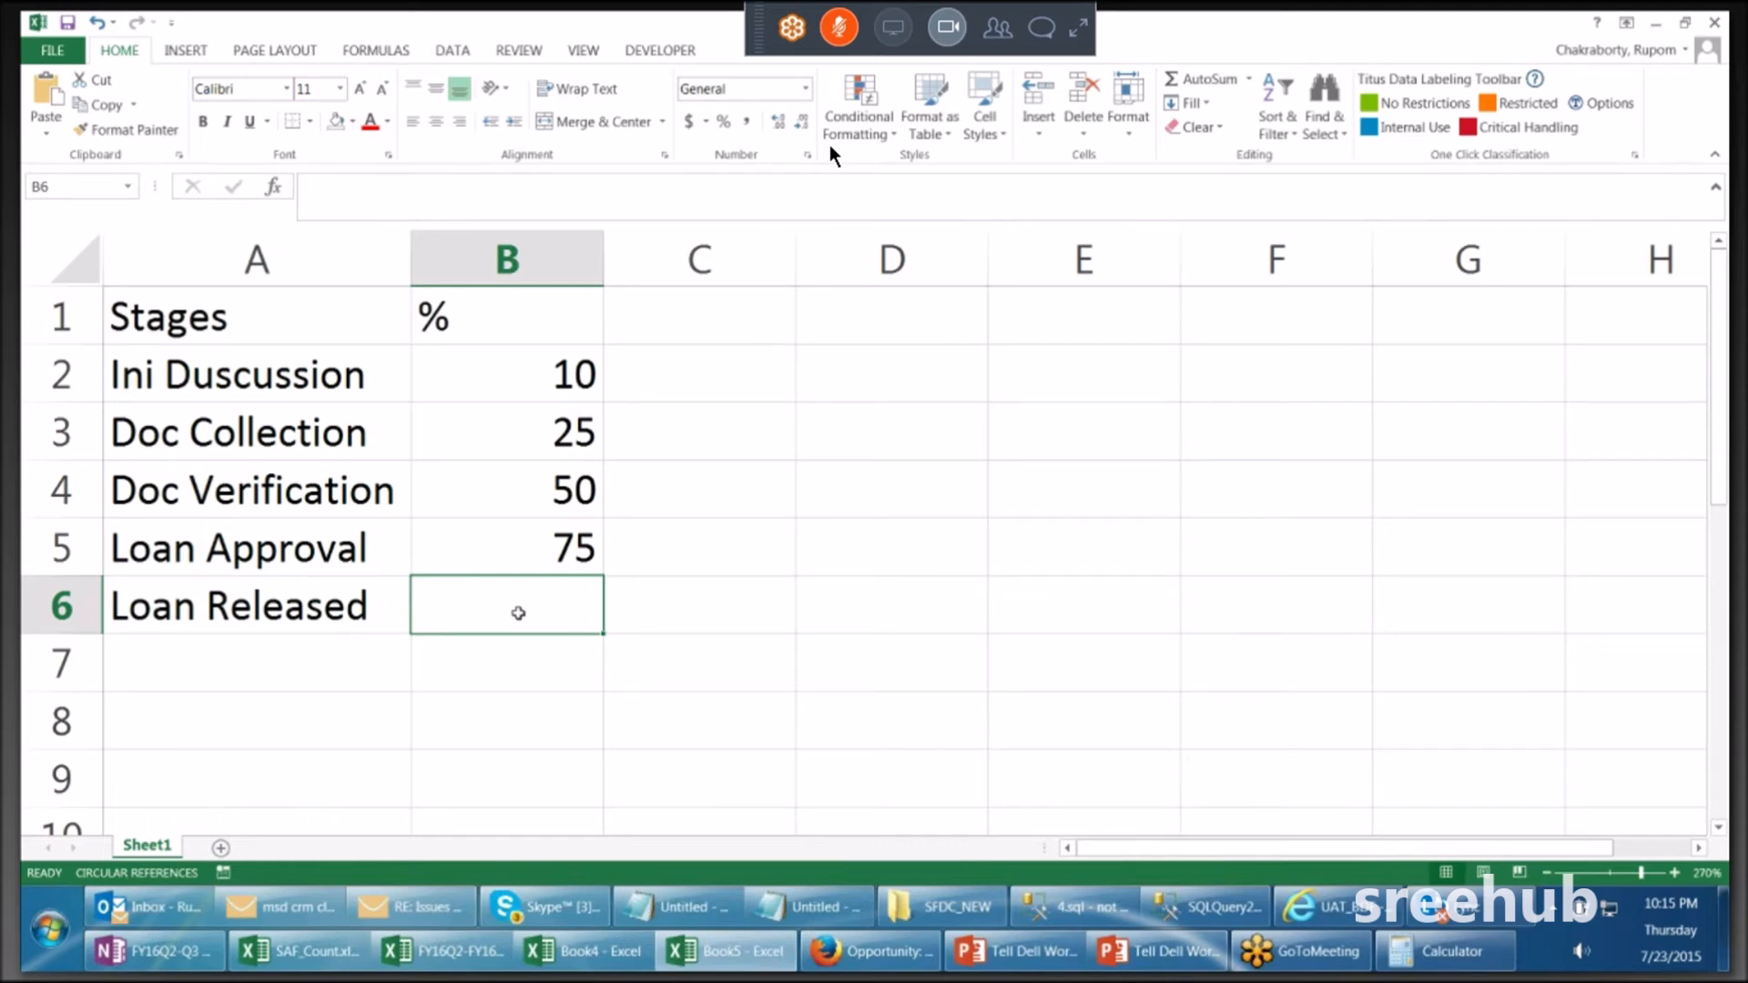
pyautogui.write('8')
pyautogui.press('BackSpace')
pyautogui.write('90')
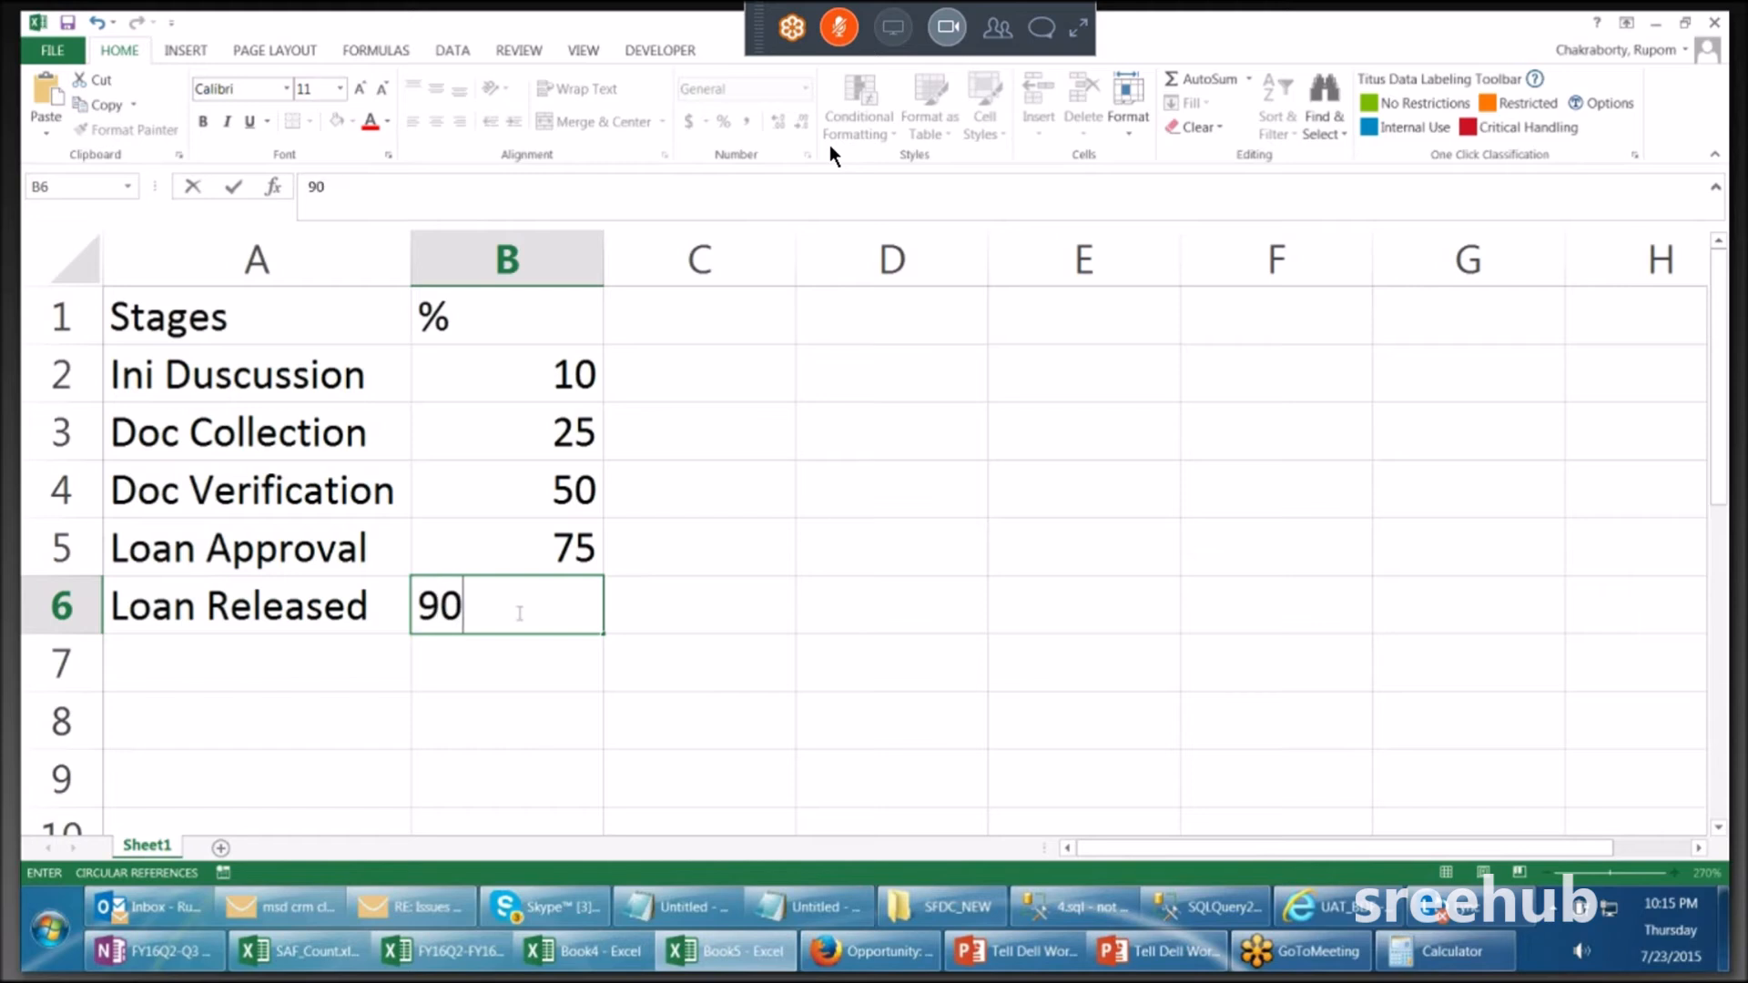
# Step: Add the stage "Acceptance" in A7 with 95 in B7
pyautogui.click(131, 677)
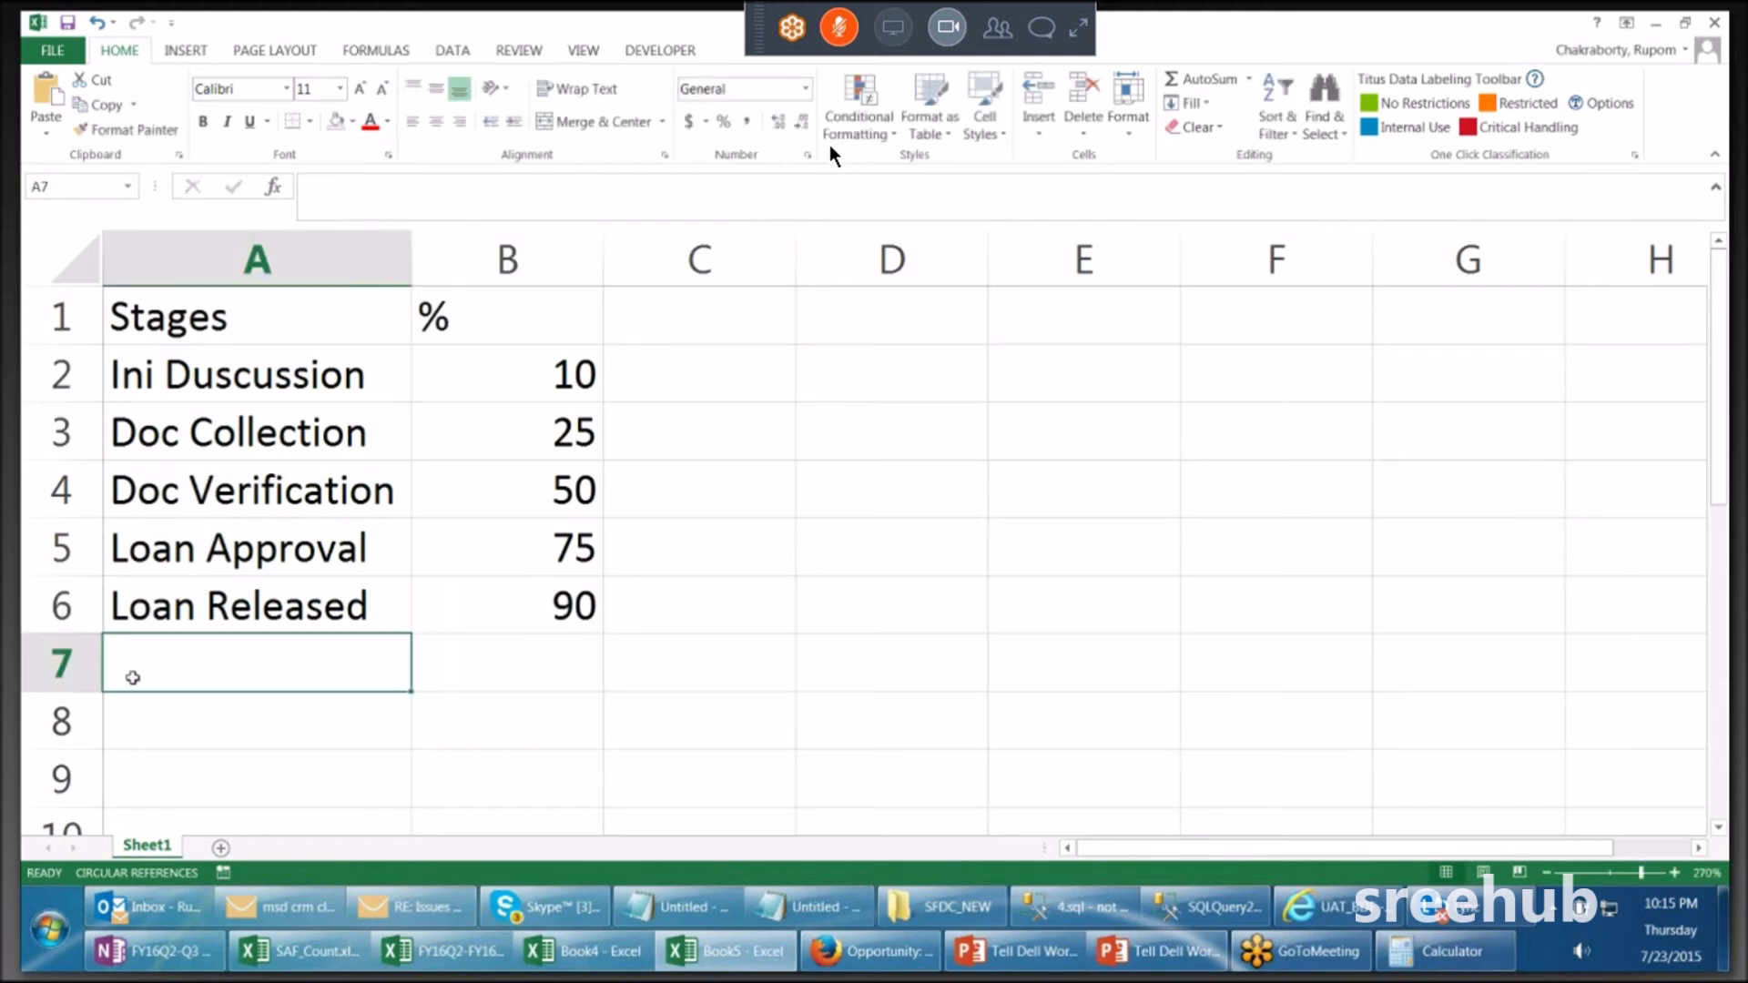
pyautogui.write('Accep')
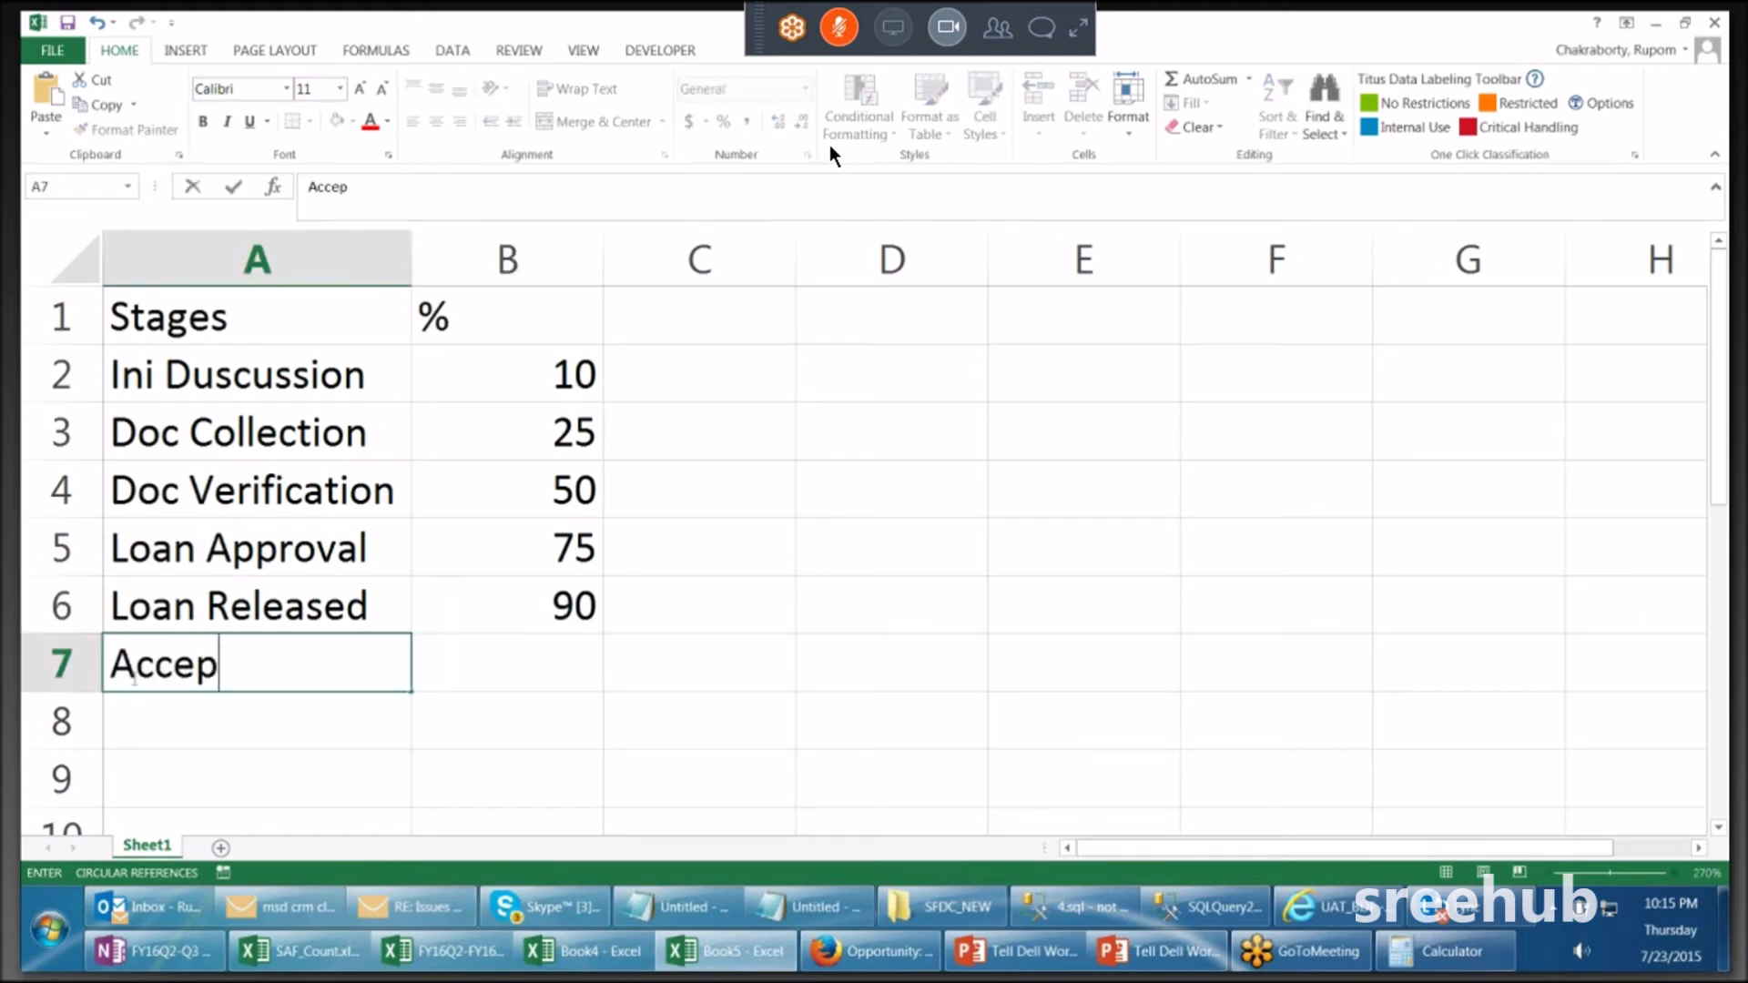
pyautogui.write('tance')
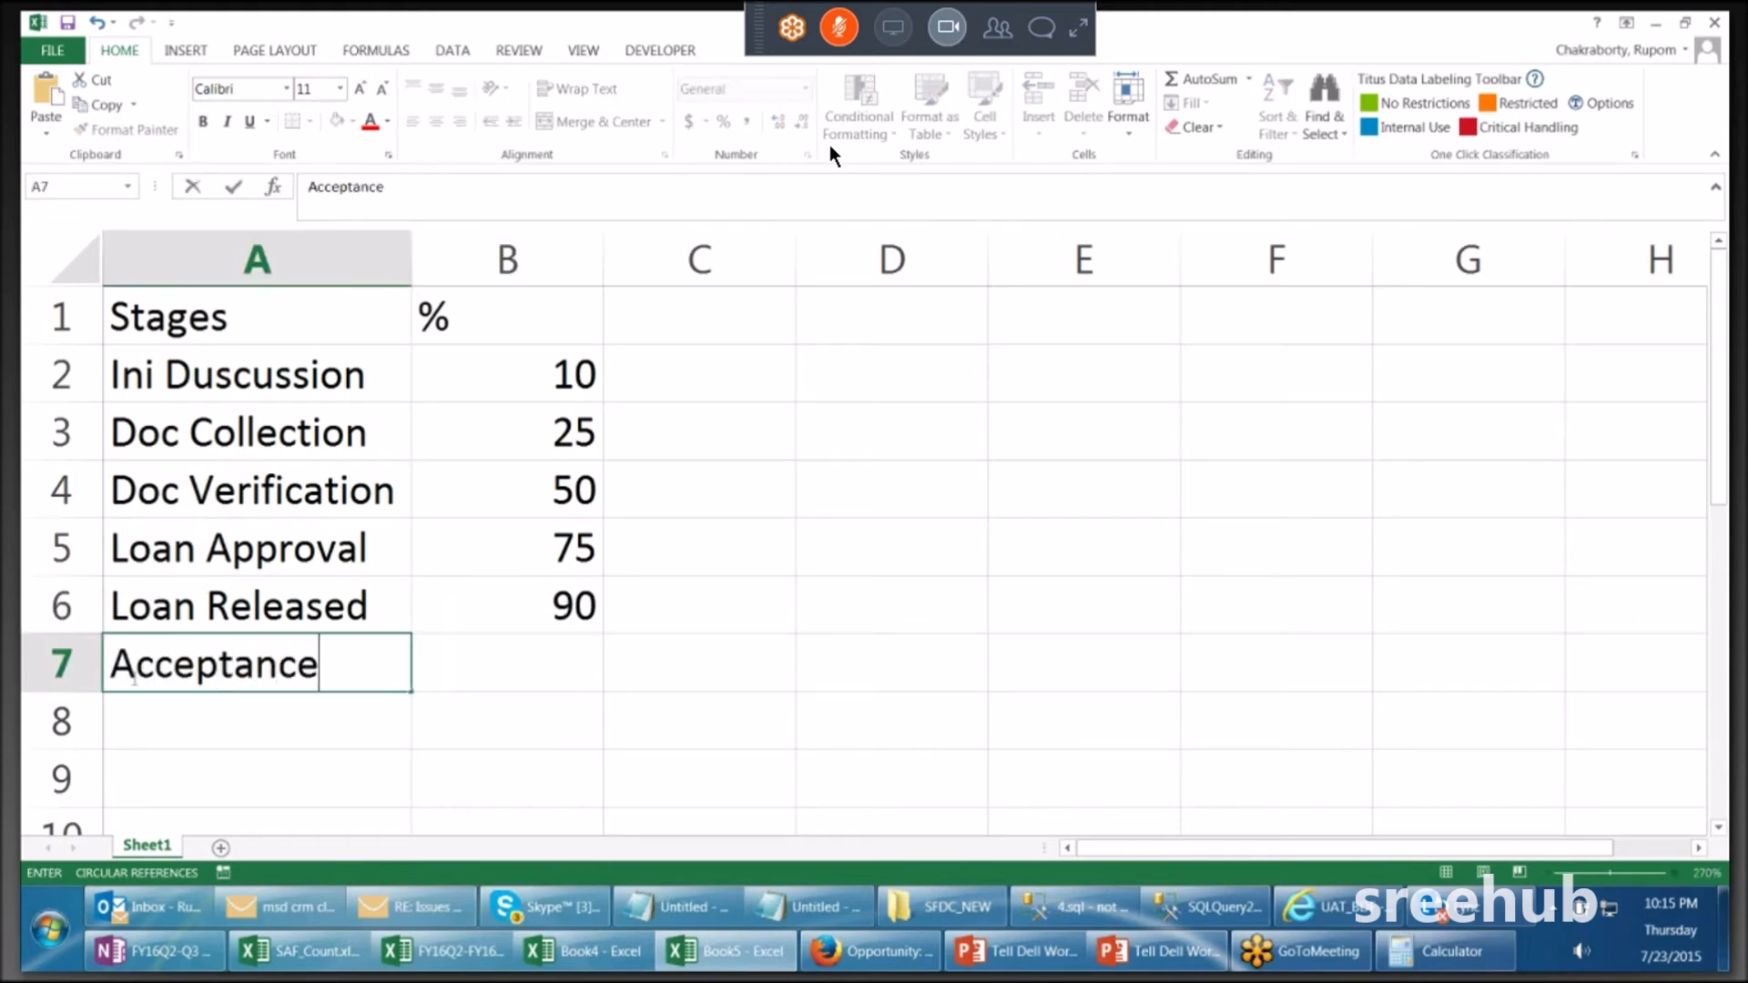
pyautogui.click(576, 672)
pyautogui.write('95')
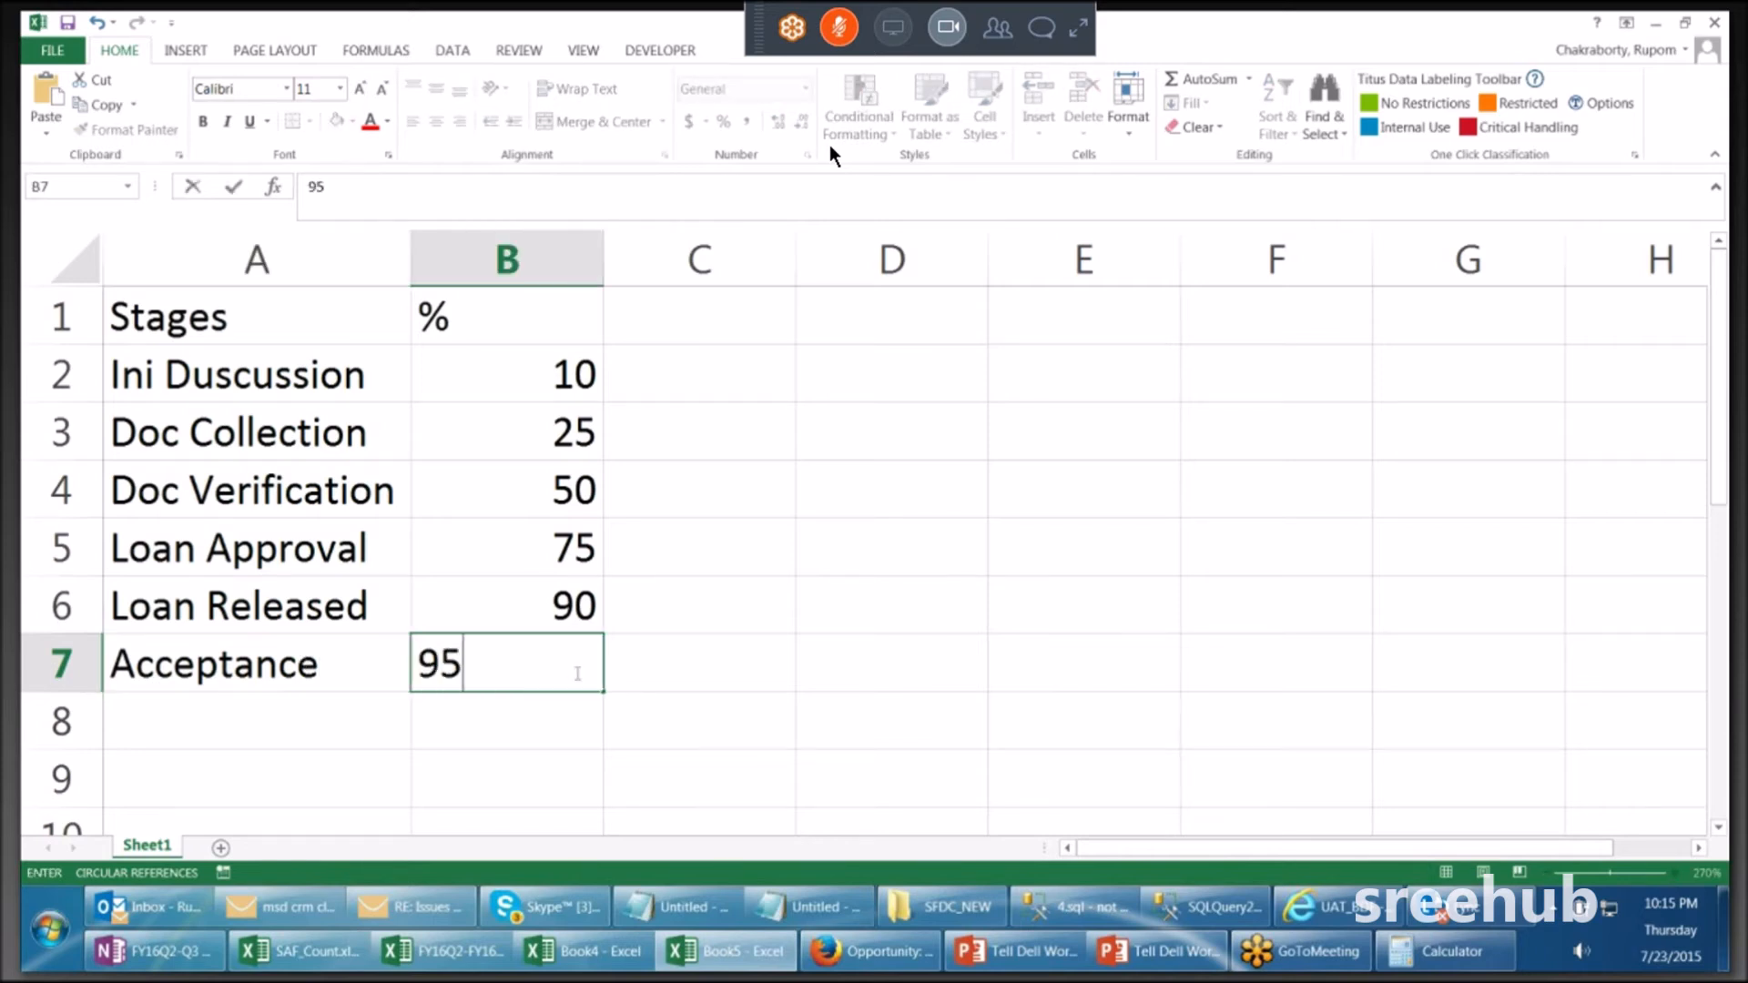
# Step: Add the closing stage "Won" in A8 with 100 in B8
pyautogui.click(284, 718)
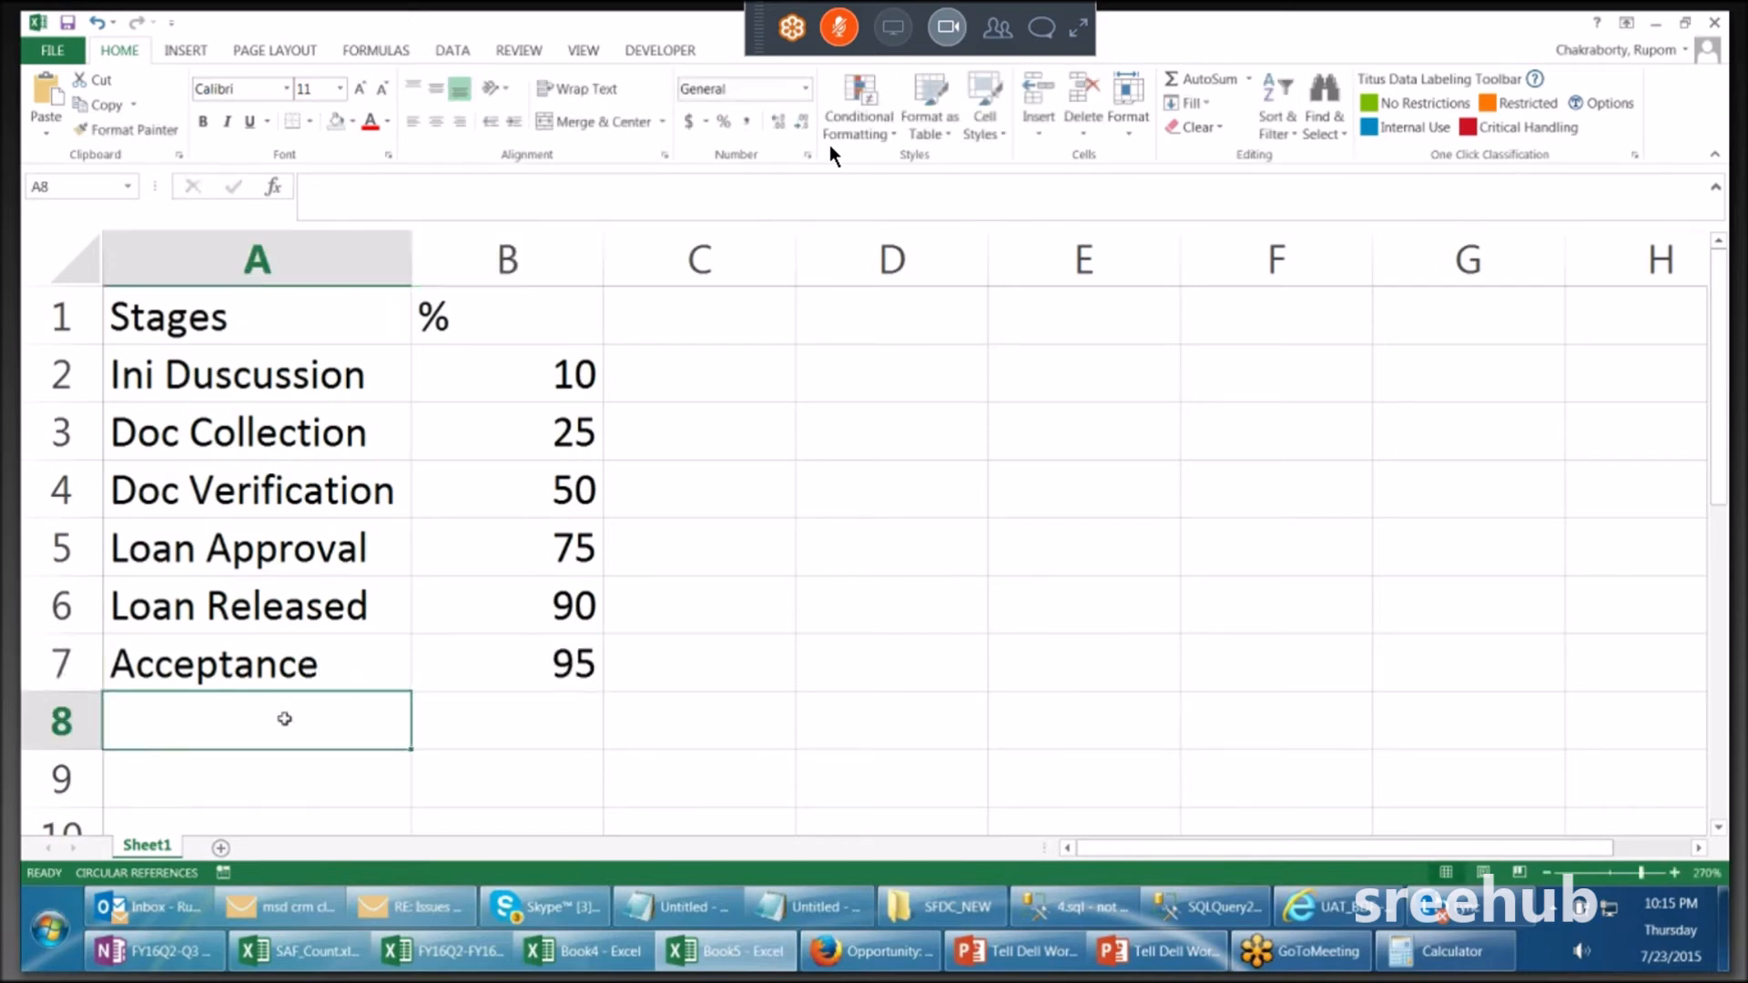
pyautogui.write('Won')
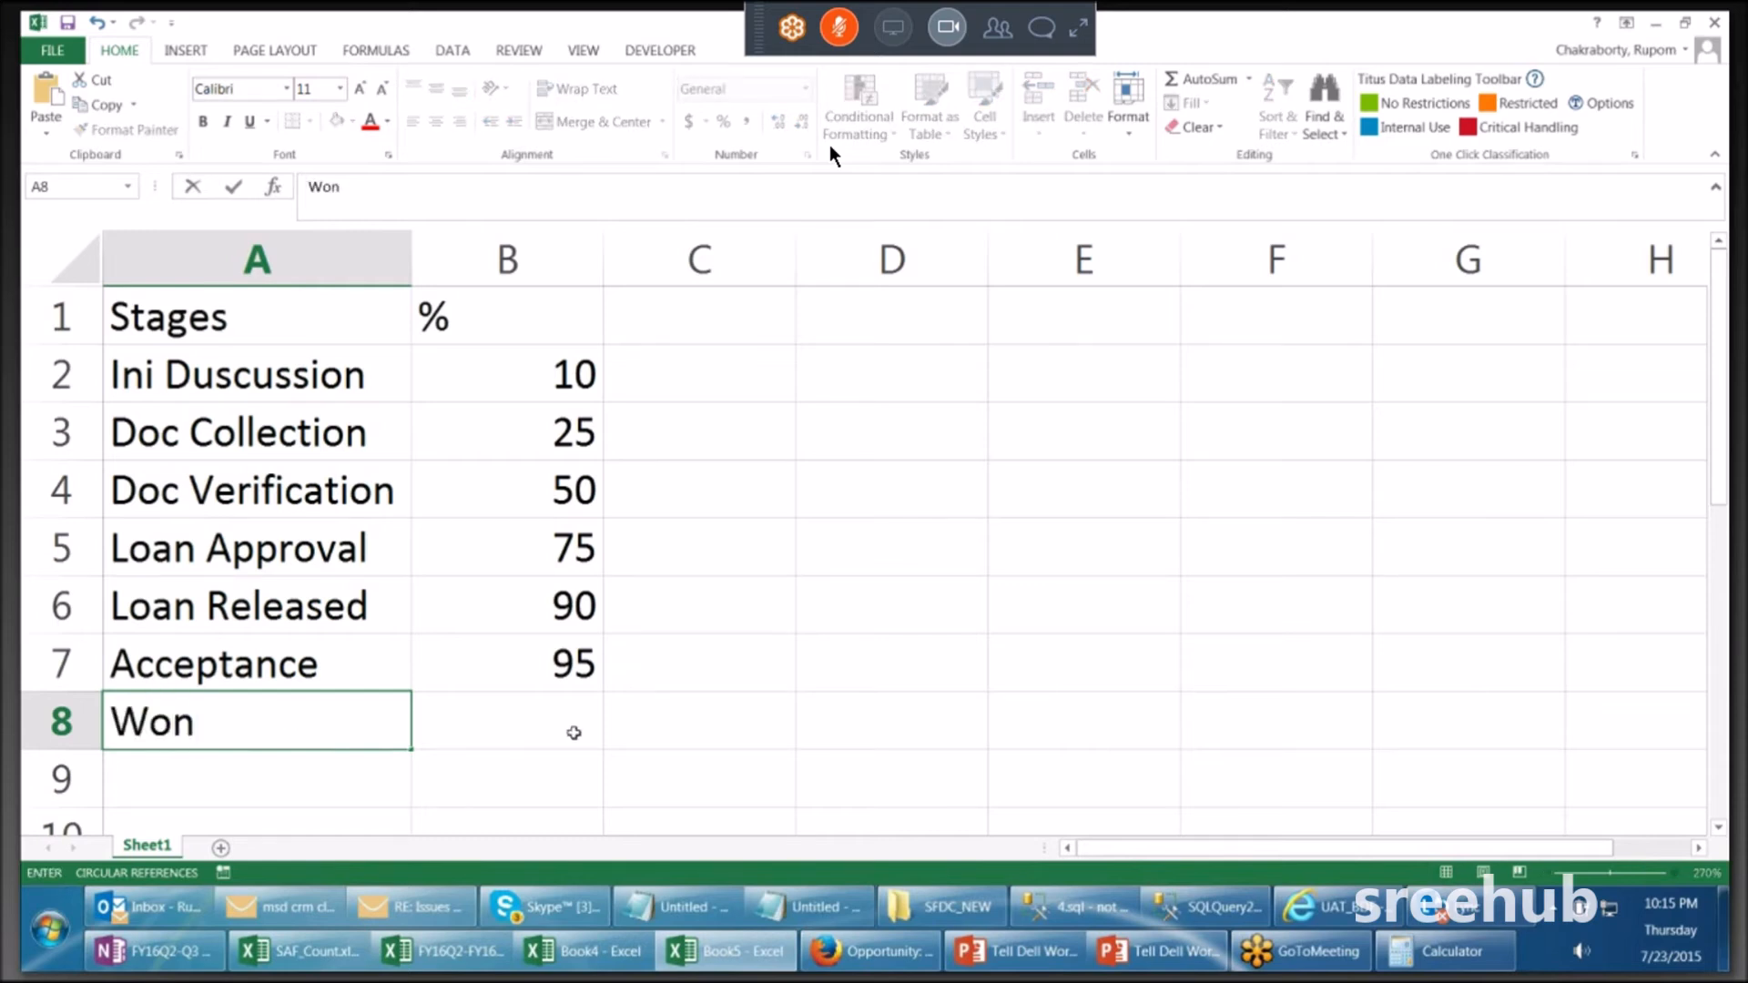
pyautogui.click(573, 733)
pyautogui.write('100')
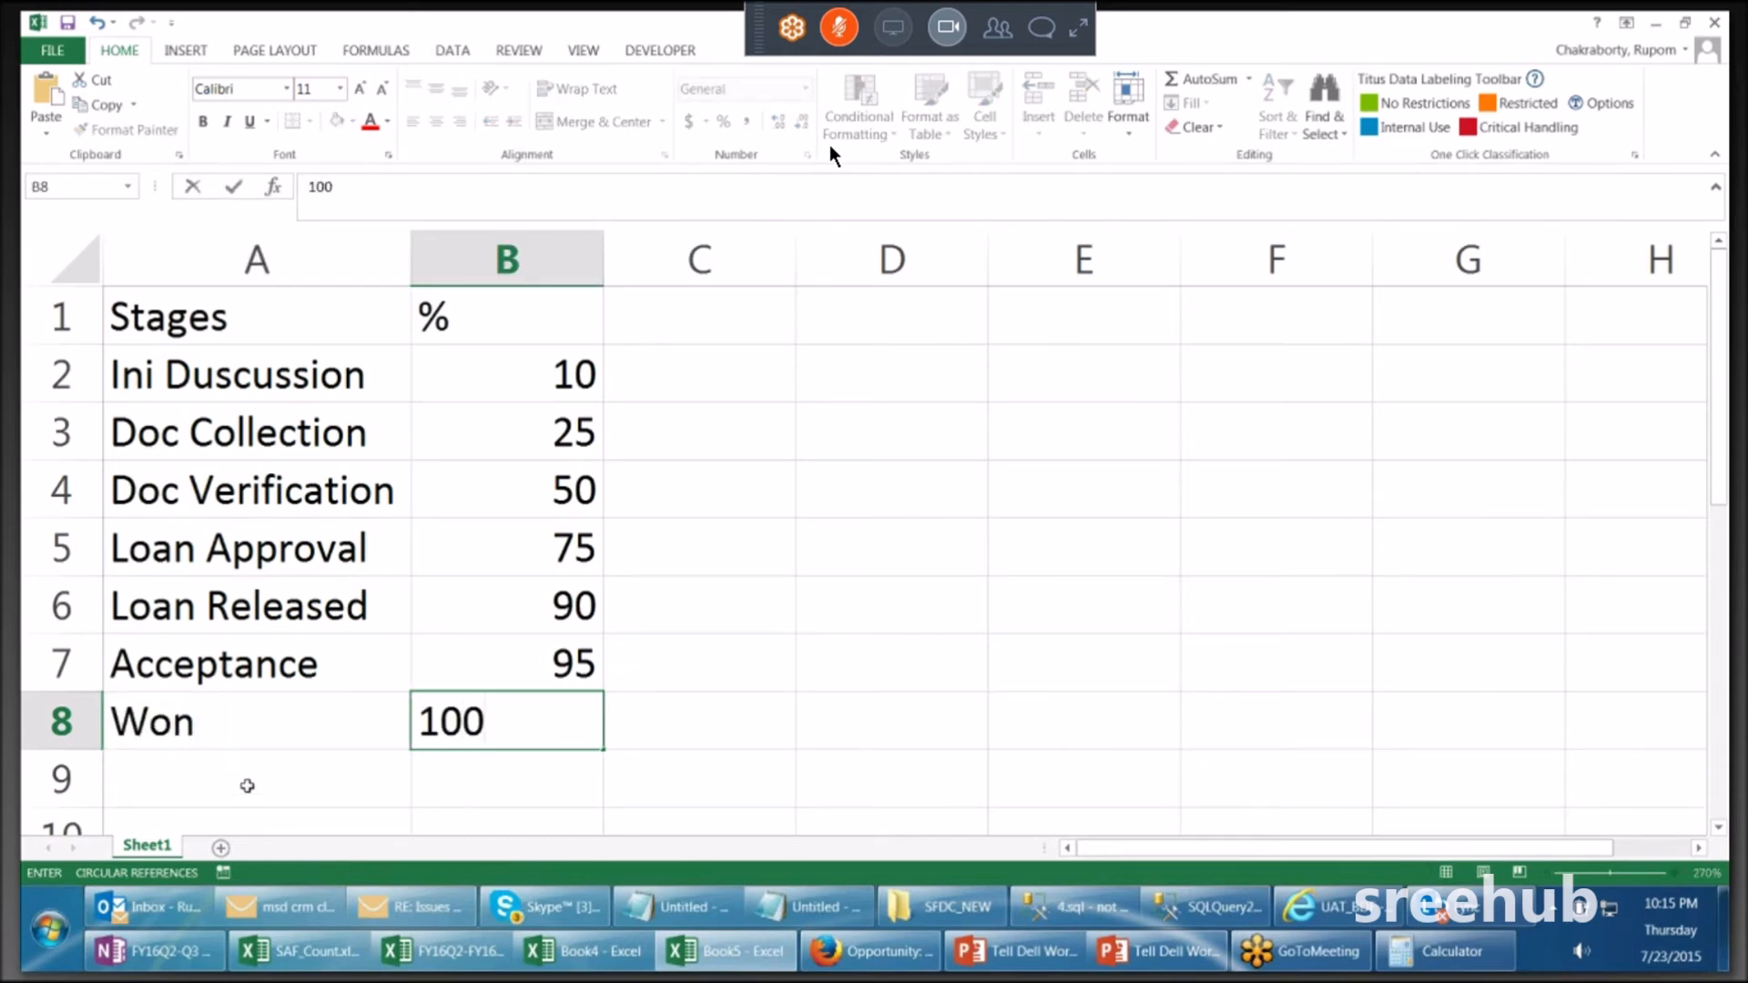
# Step: Add the closing stage "Lost" in A9 with 0 in B9
pyautogui.click(246, 786)
pyautogui.write('Lost')
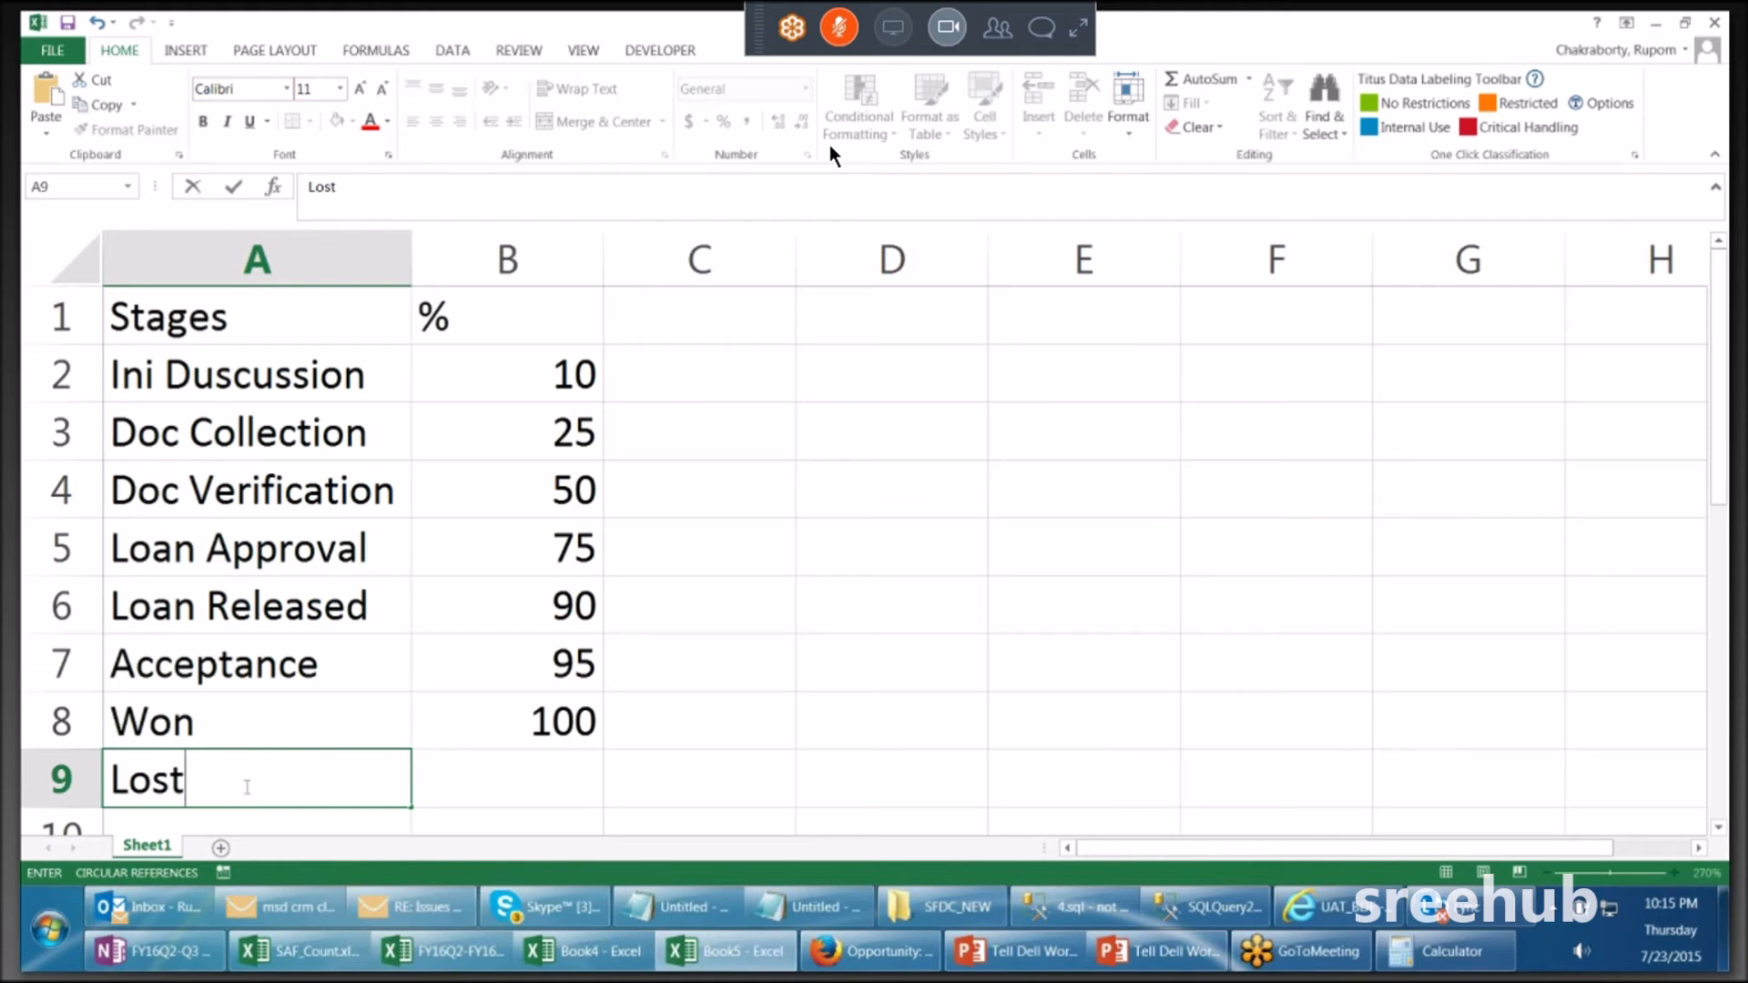
pyautogui.click(508, 789)
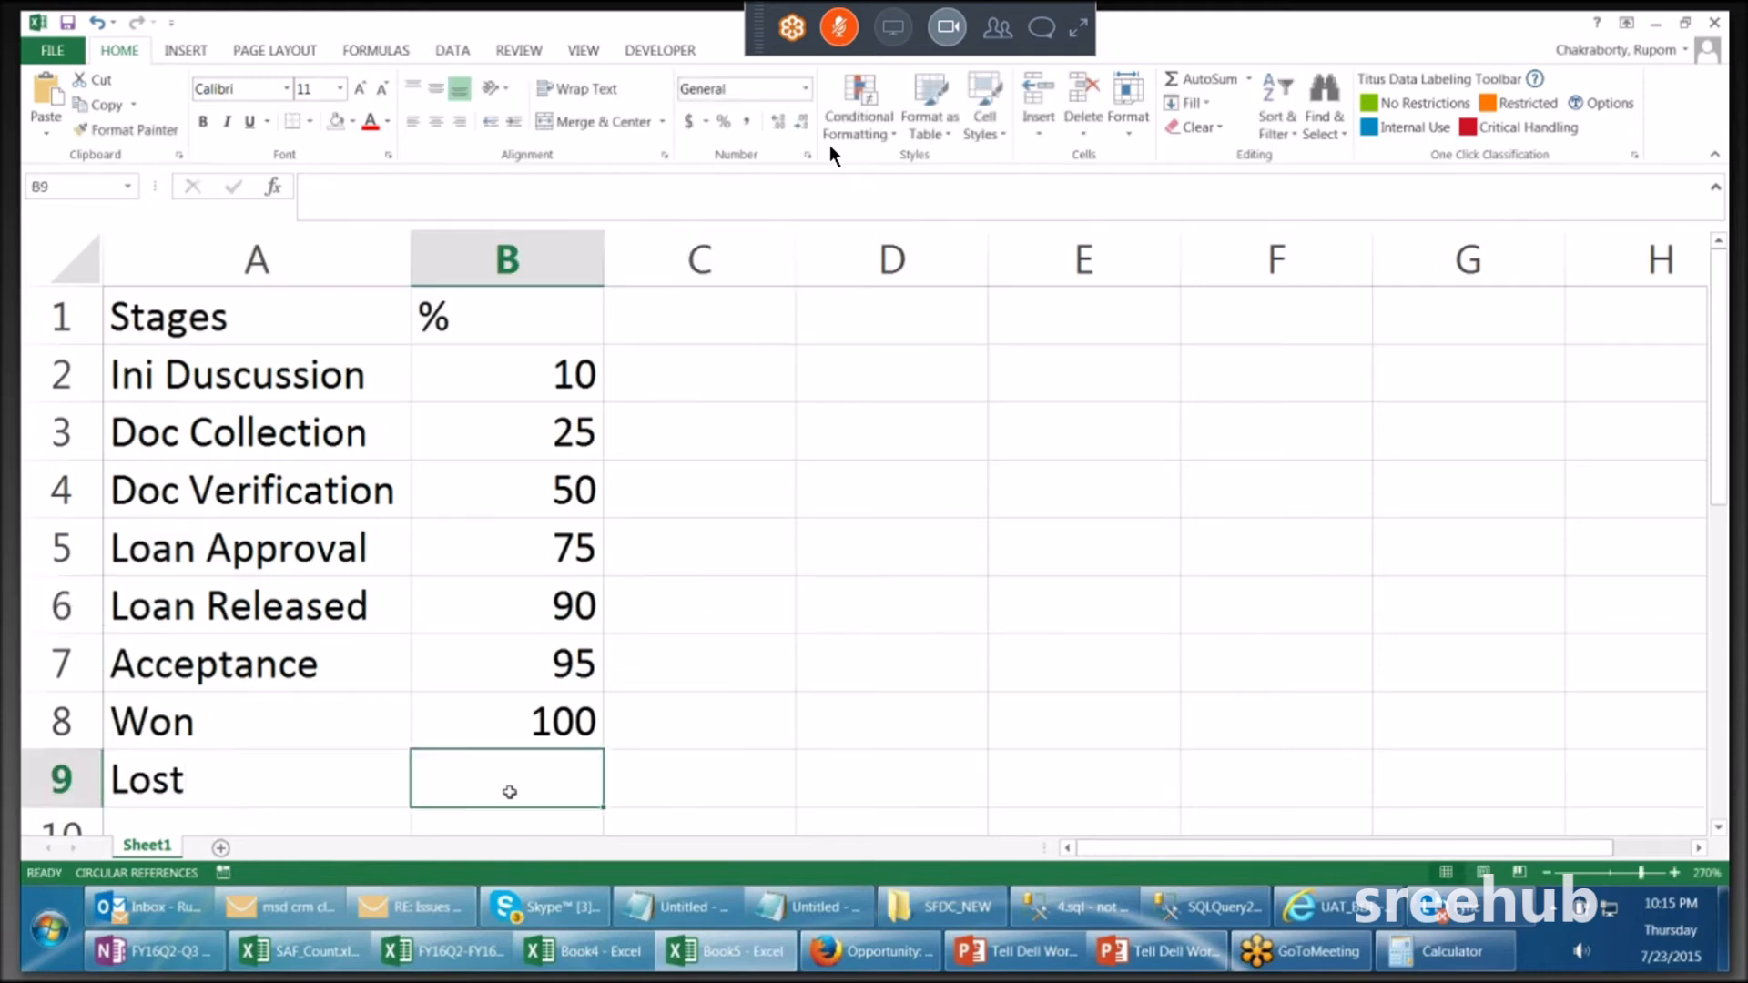
pyautogui.write('0')
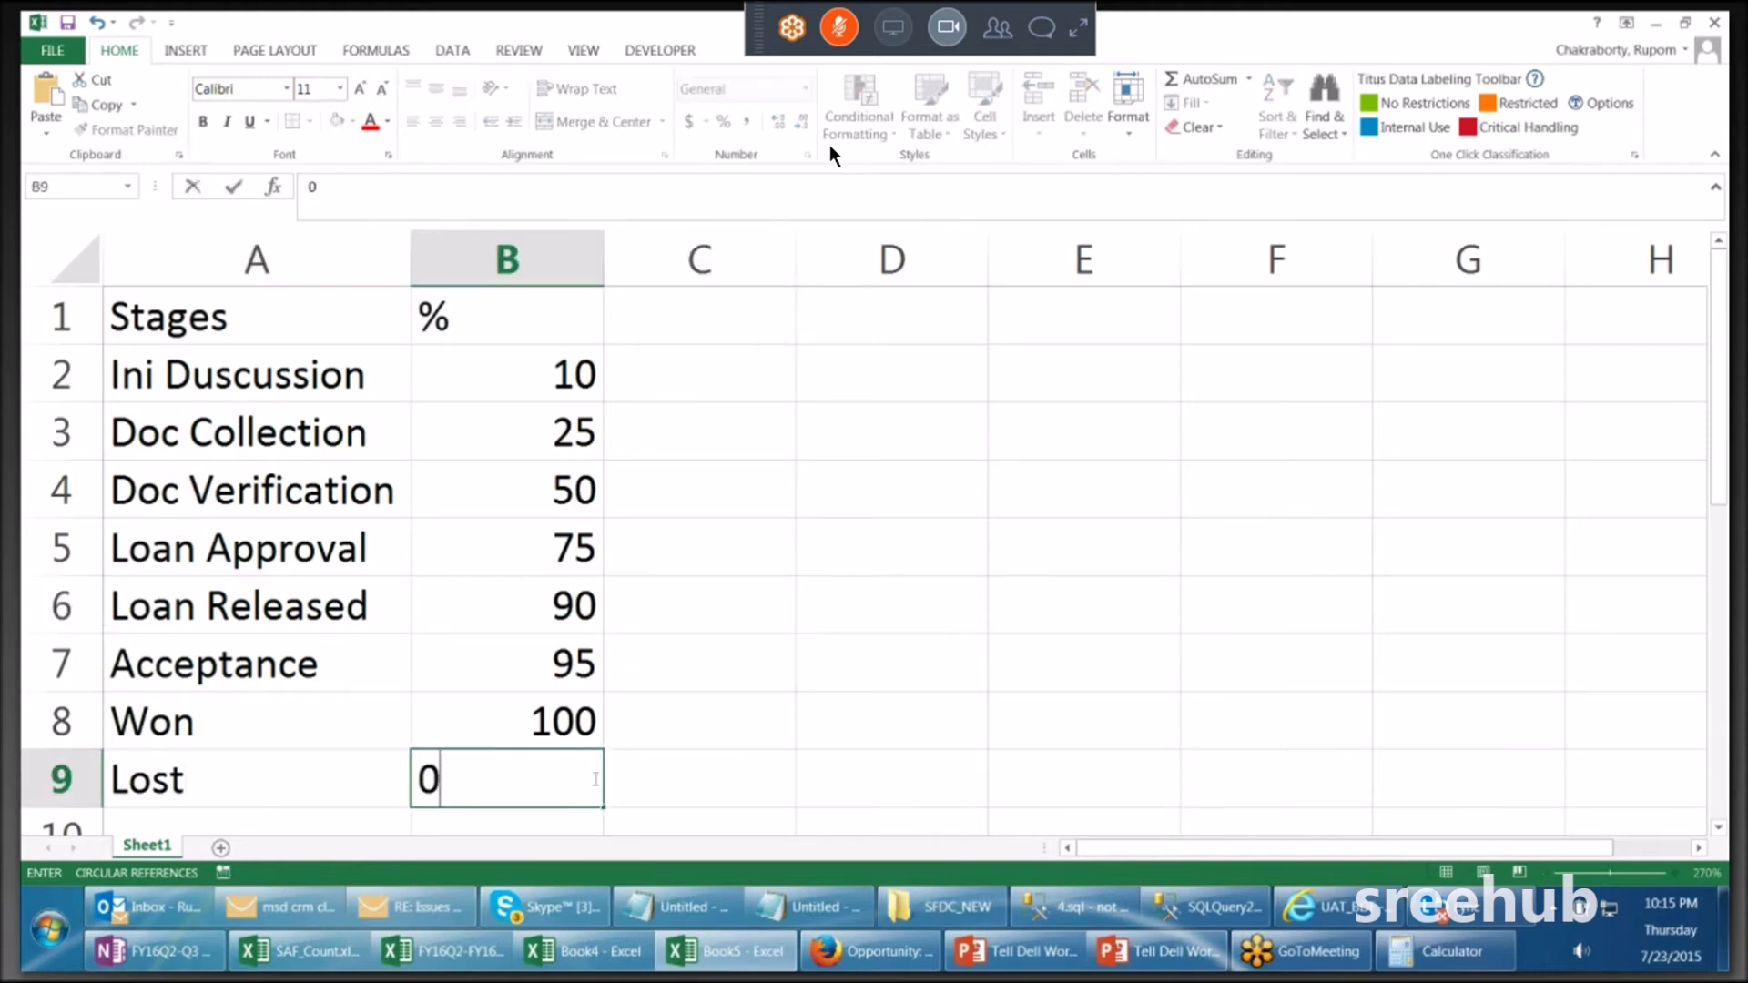
pyautogui.click(909, 706)
pyautogui.click(528, 657)
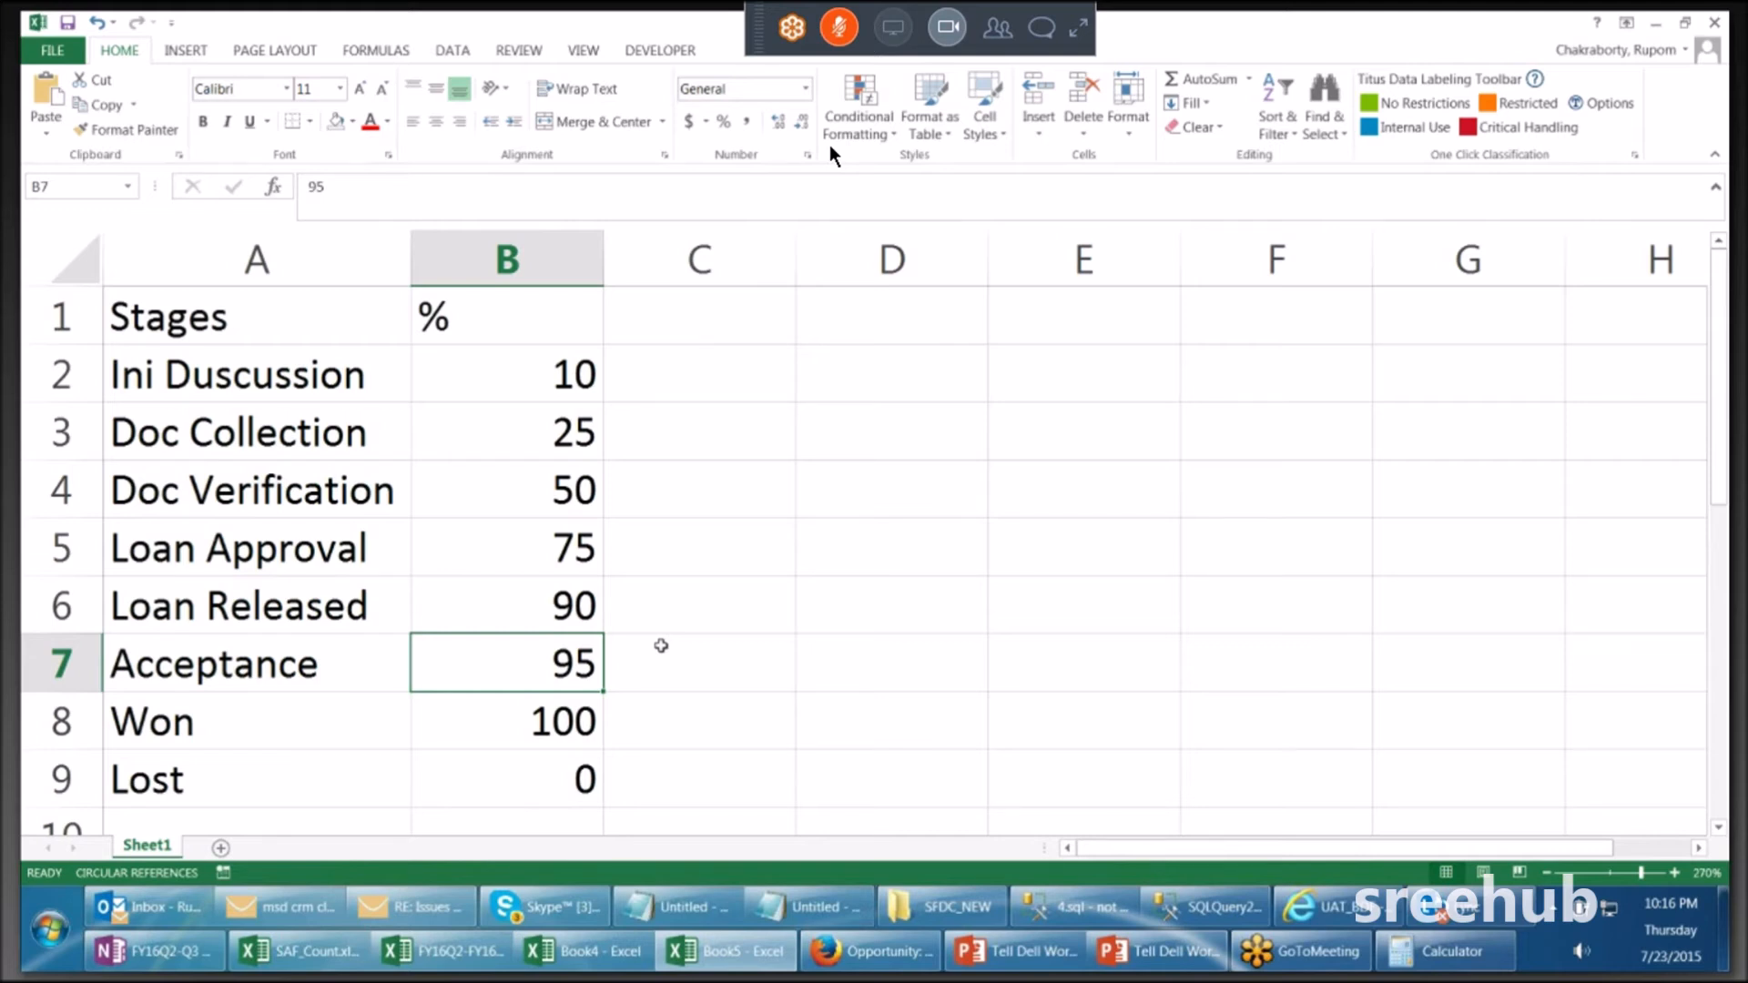
pyautogui.click(549, 698)
pyautogui.click(554, 667)
pyautogui.moveTo(165, 307); pyautogui.dragTo(549, 778)
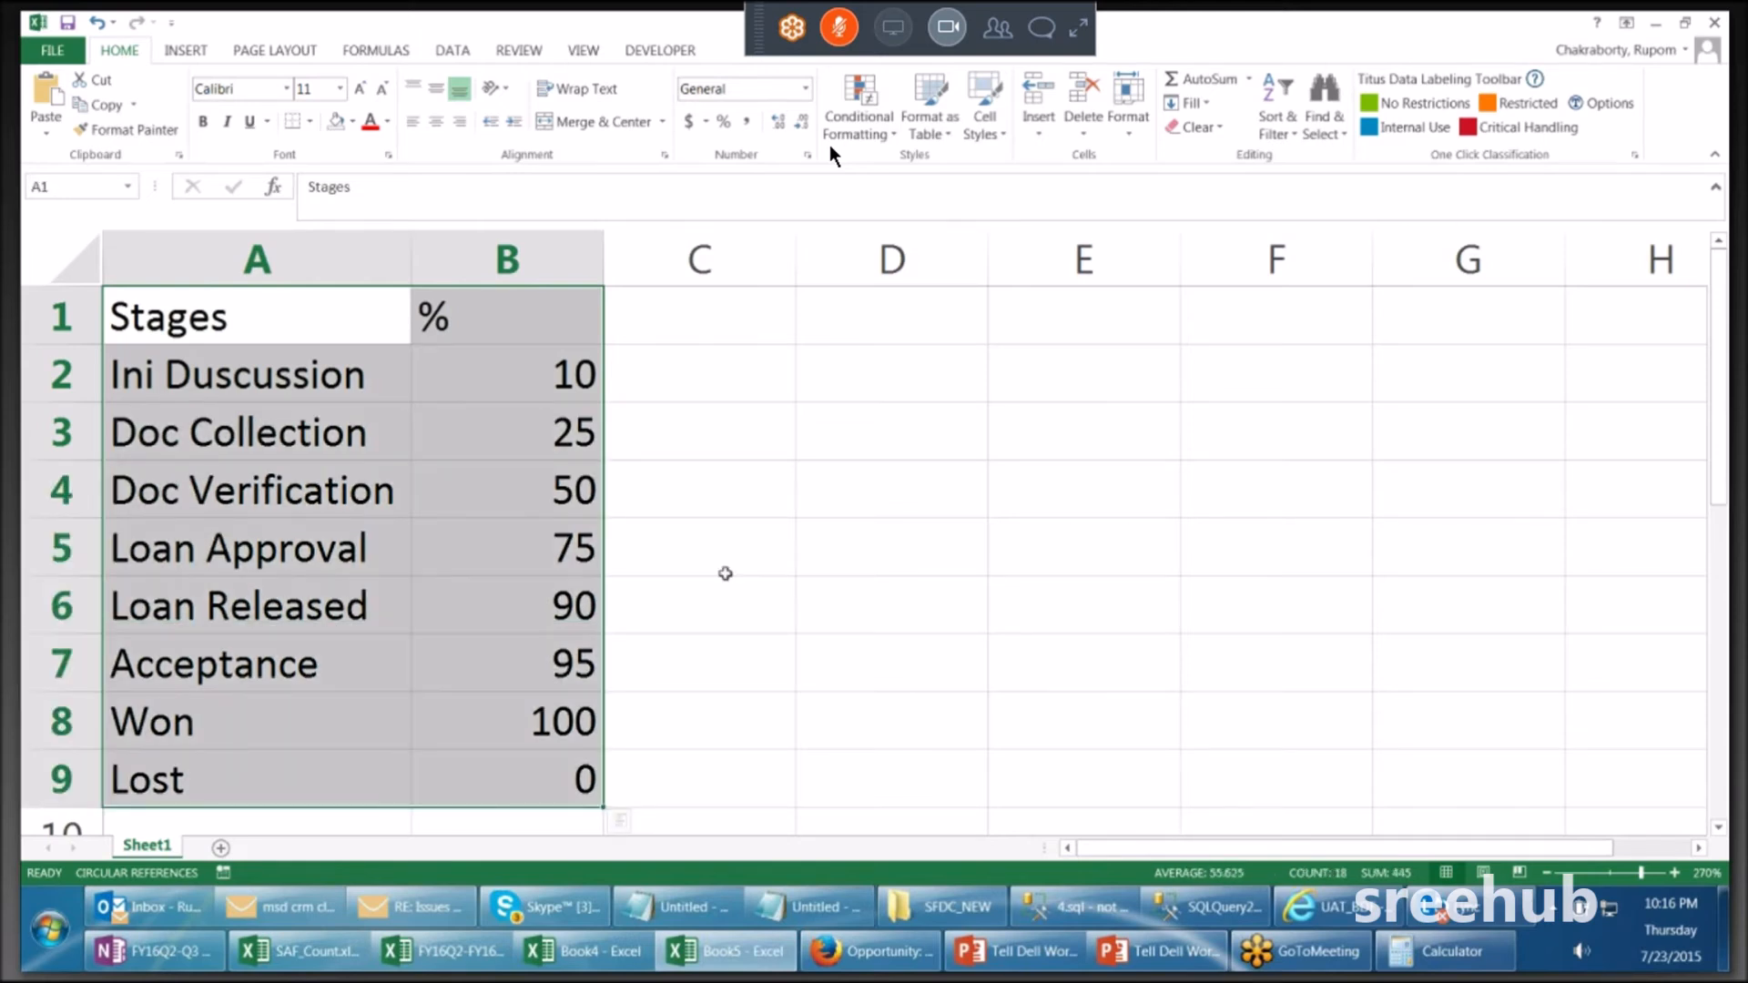
pyautogui.click(883, 959)
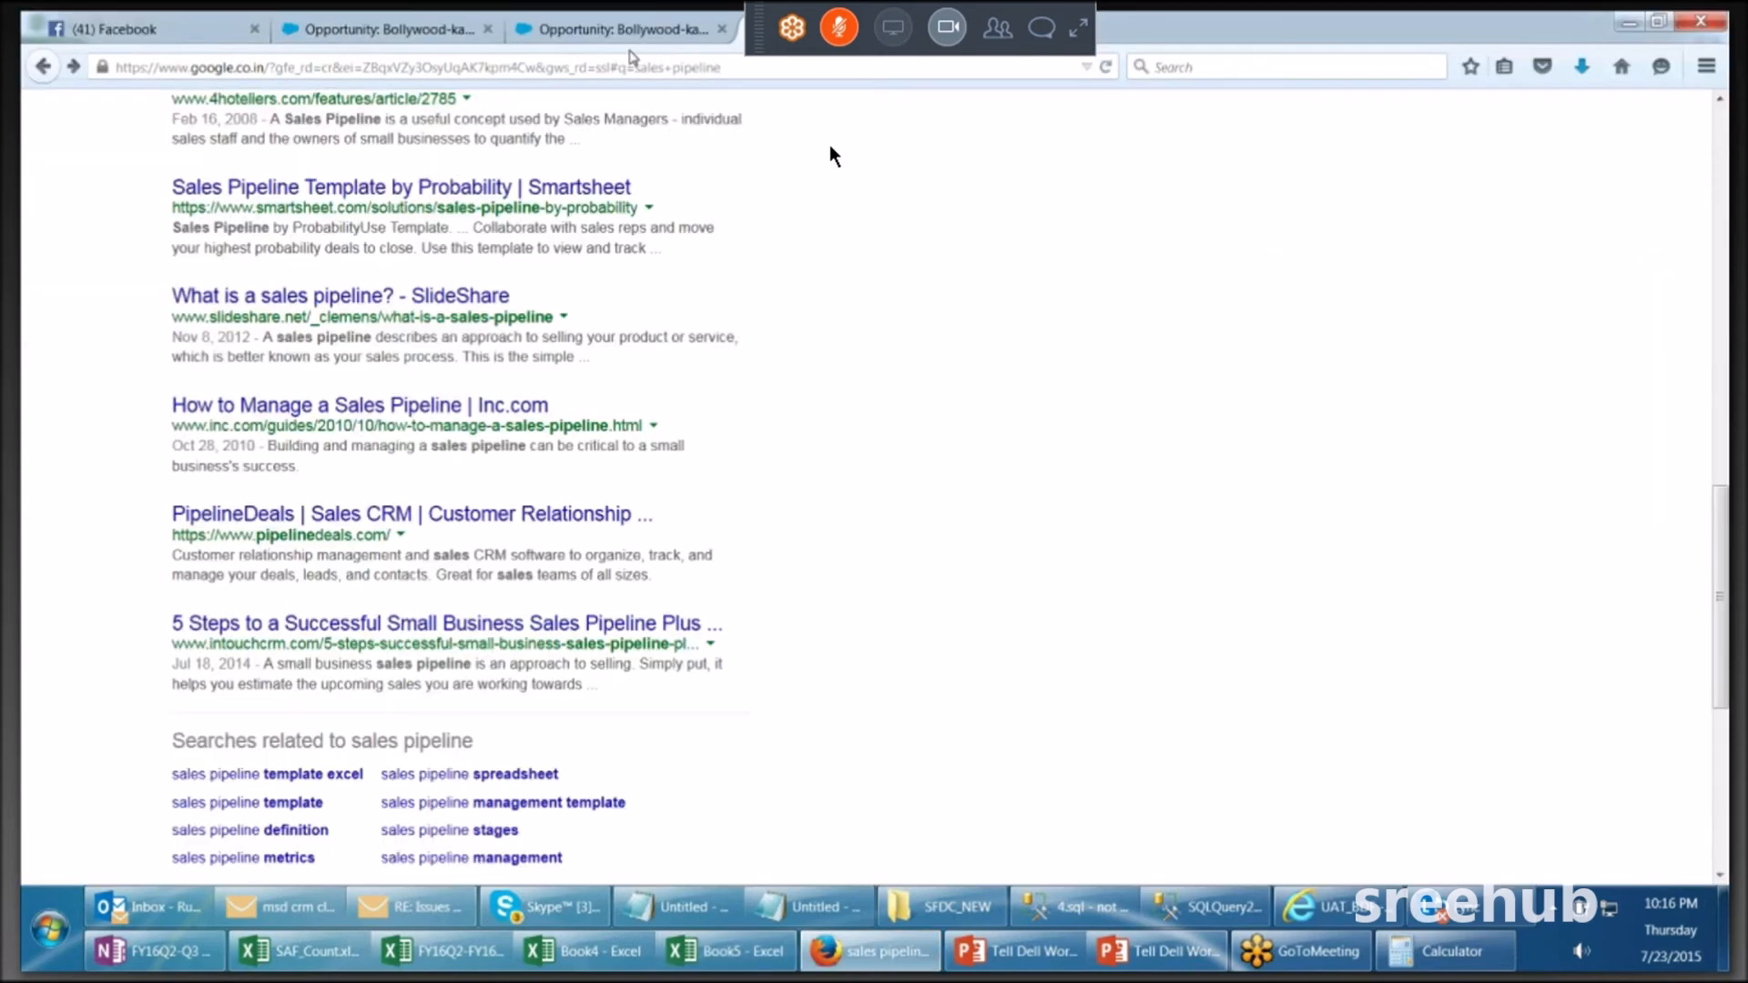
pyautogui.click(697, 951)
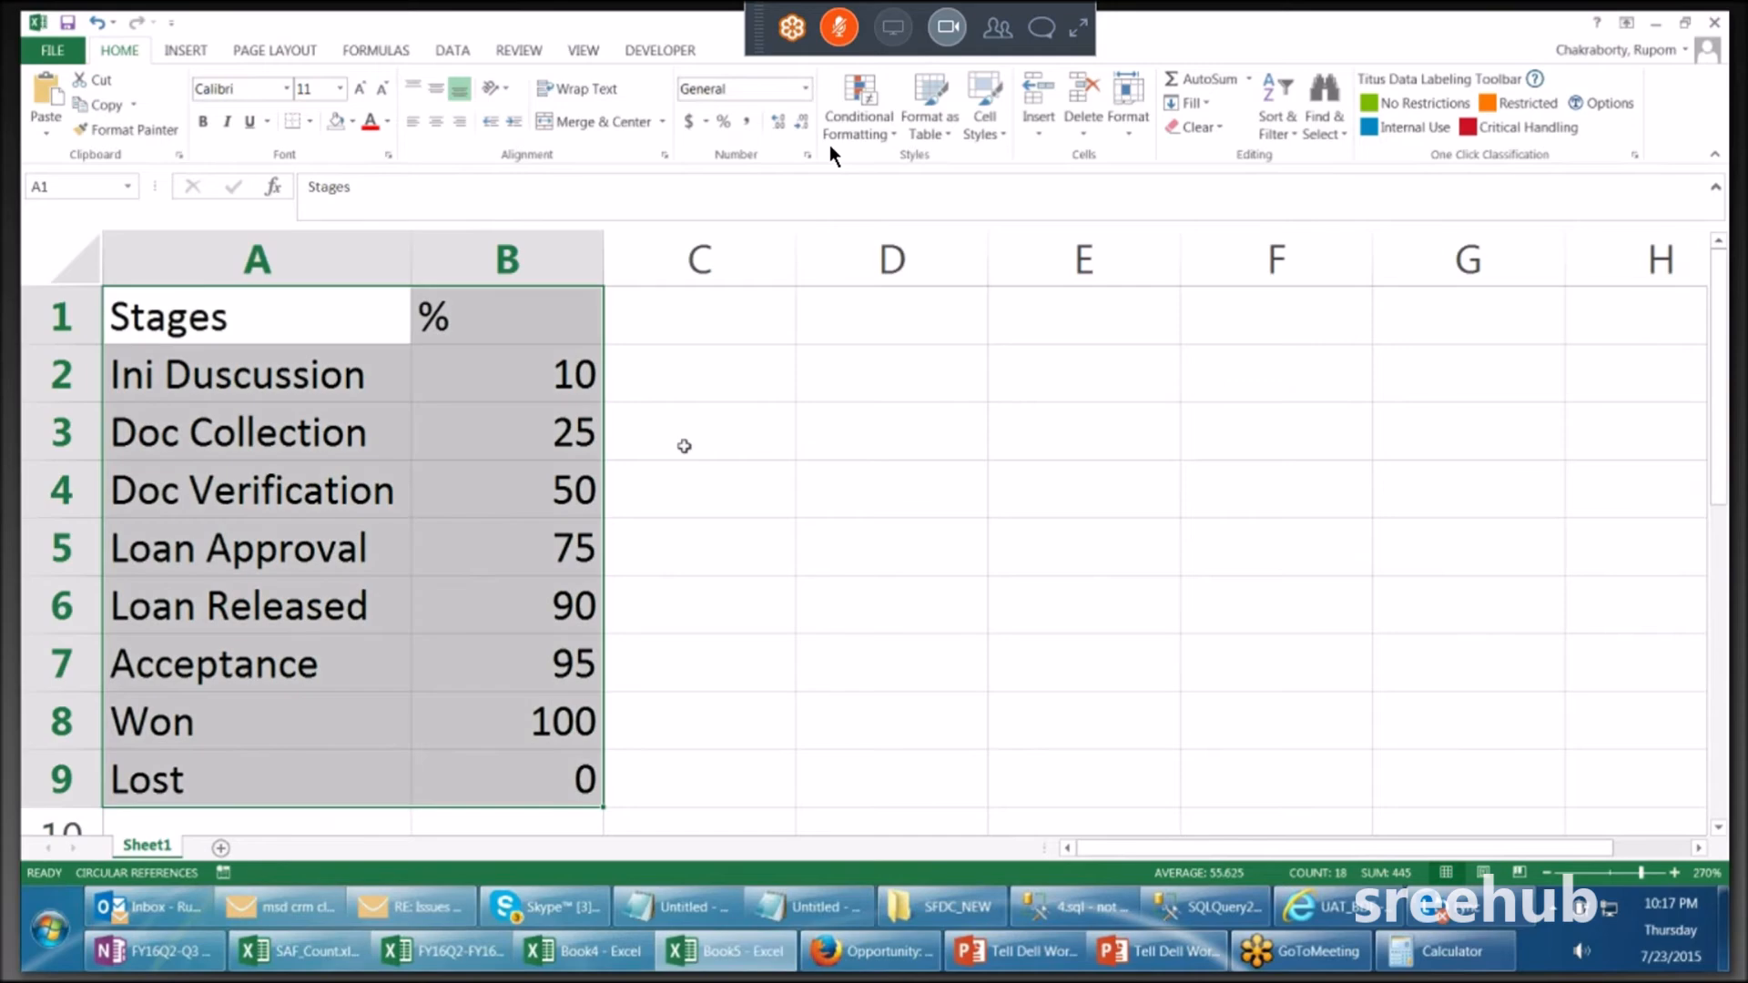
# Step: Enter the headers "Deal", "Stages", "%" and "Amount" in cells E1 to H1 for a second table
pyautogui.click(683, 446)
pyautogui.click(1593, 872)
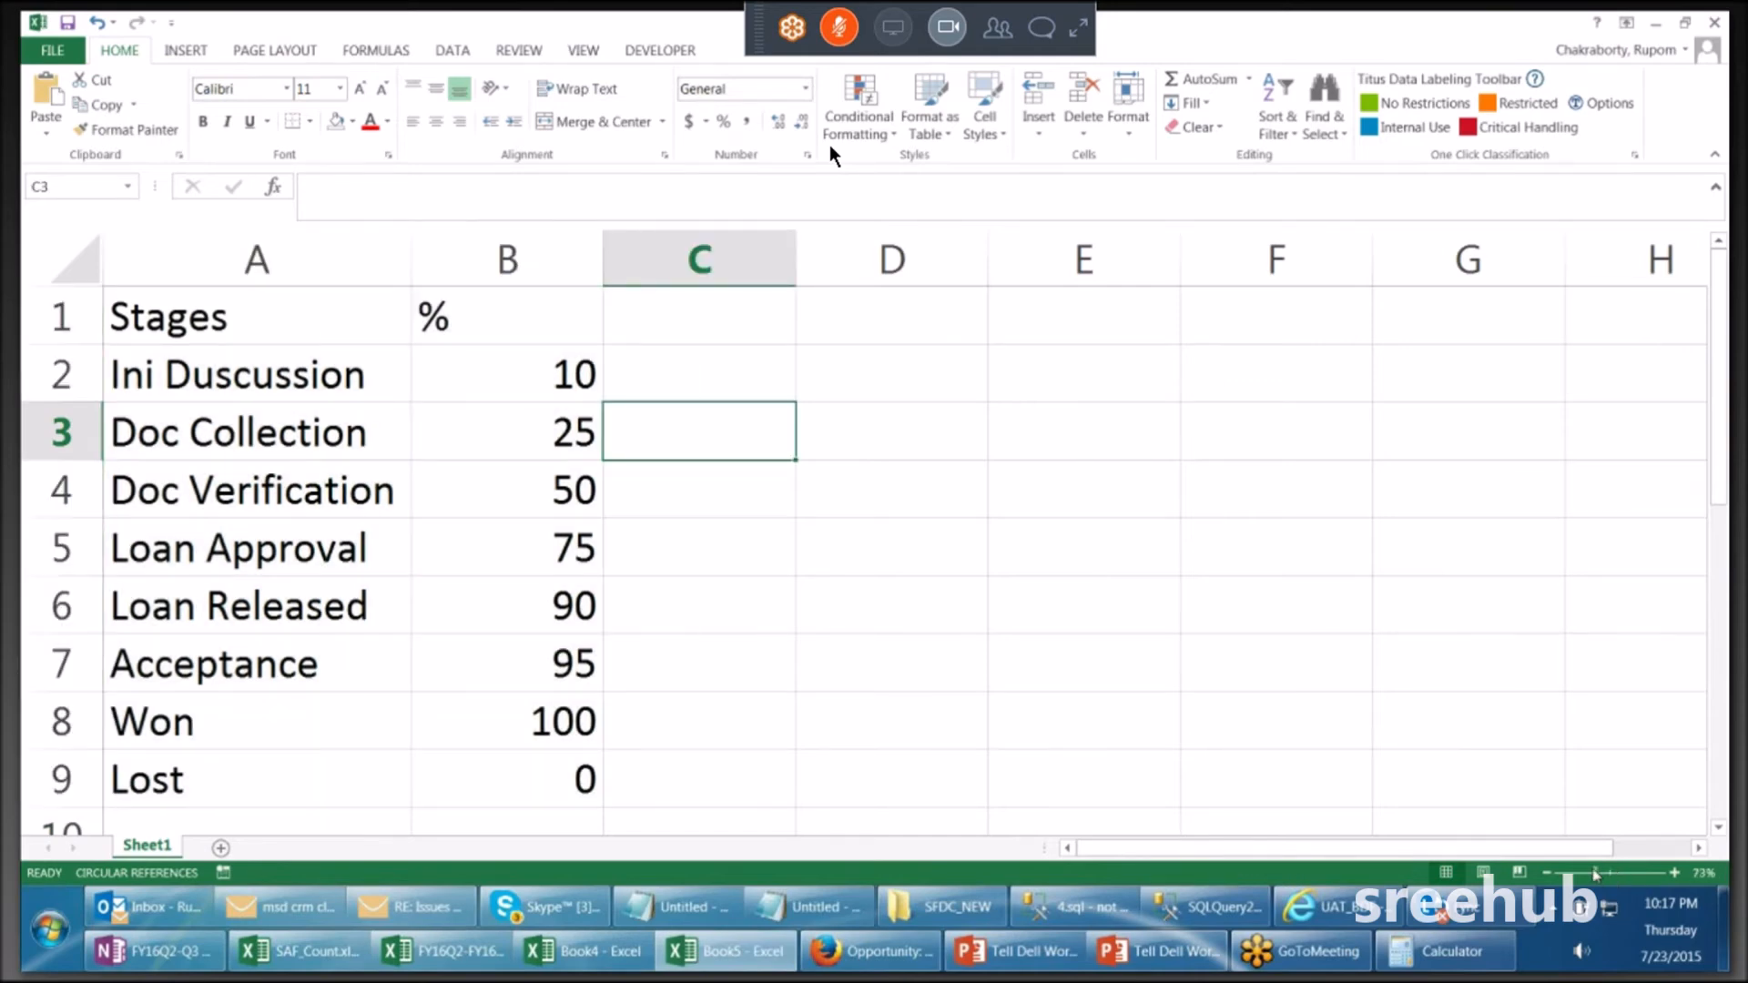
pyautogui.moveTo(1594, 873); pyautogui.dragTo(1627, 874)
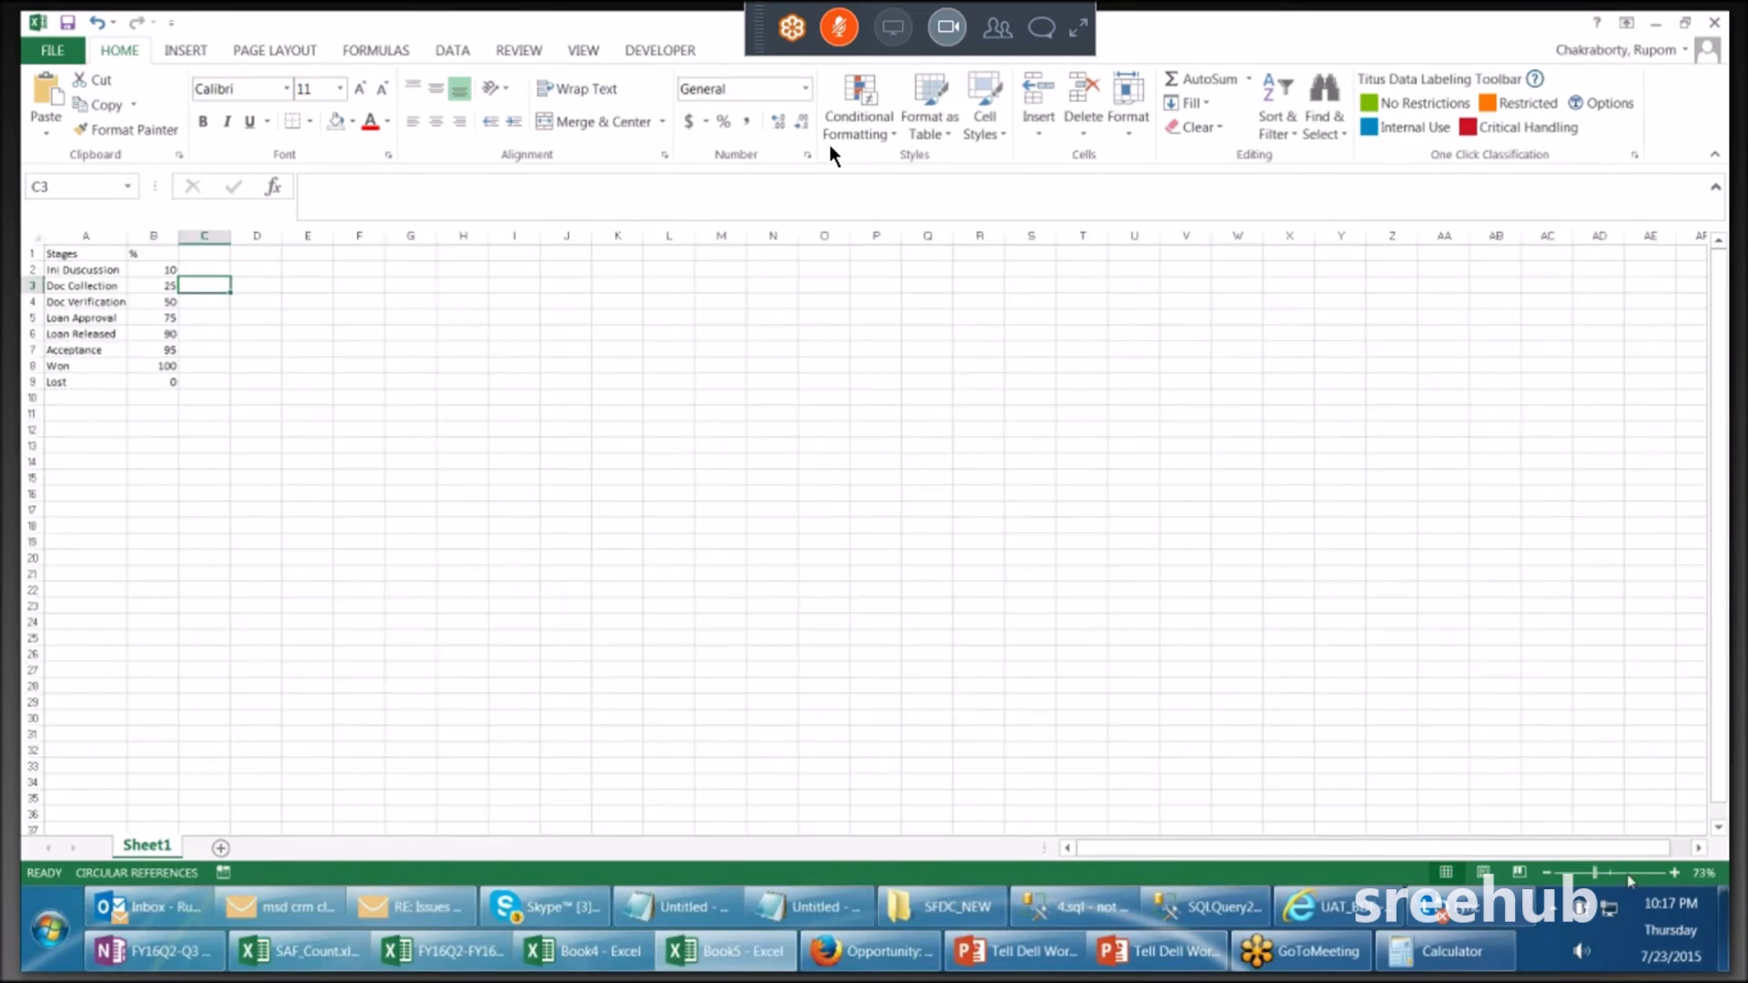
pyautogui.click(710, 602)
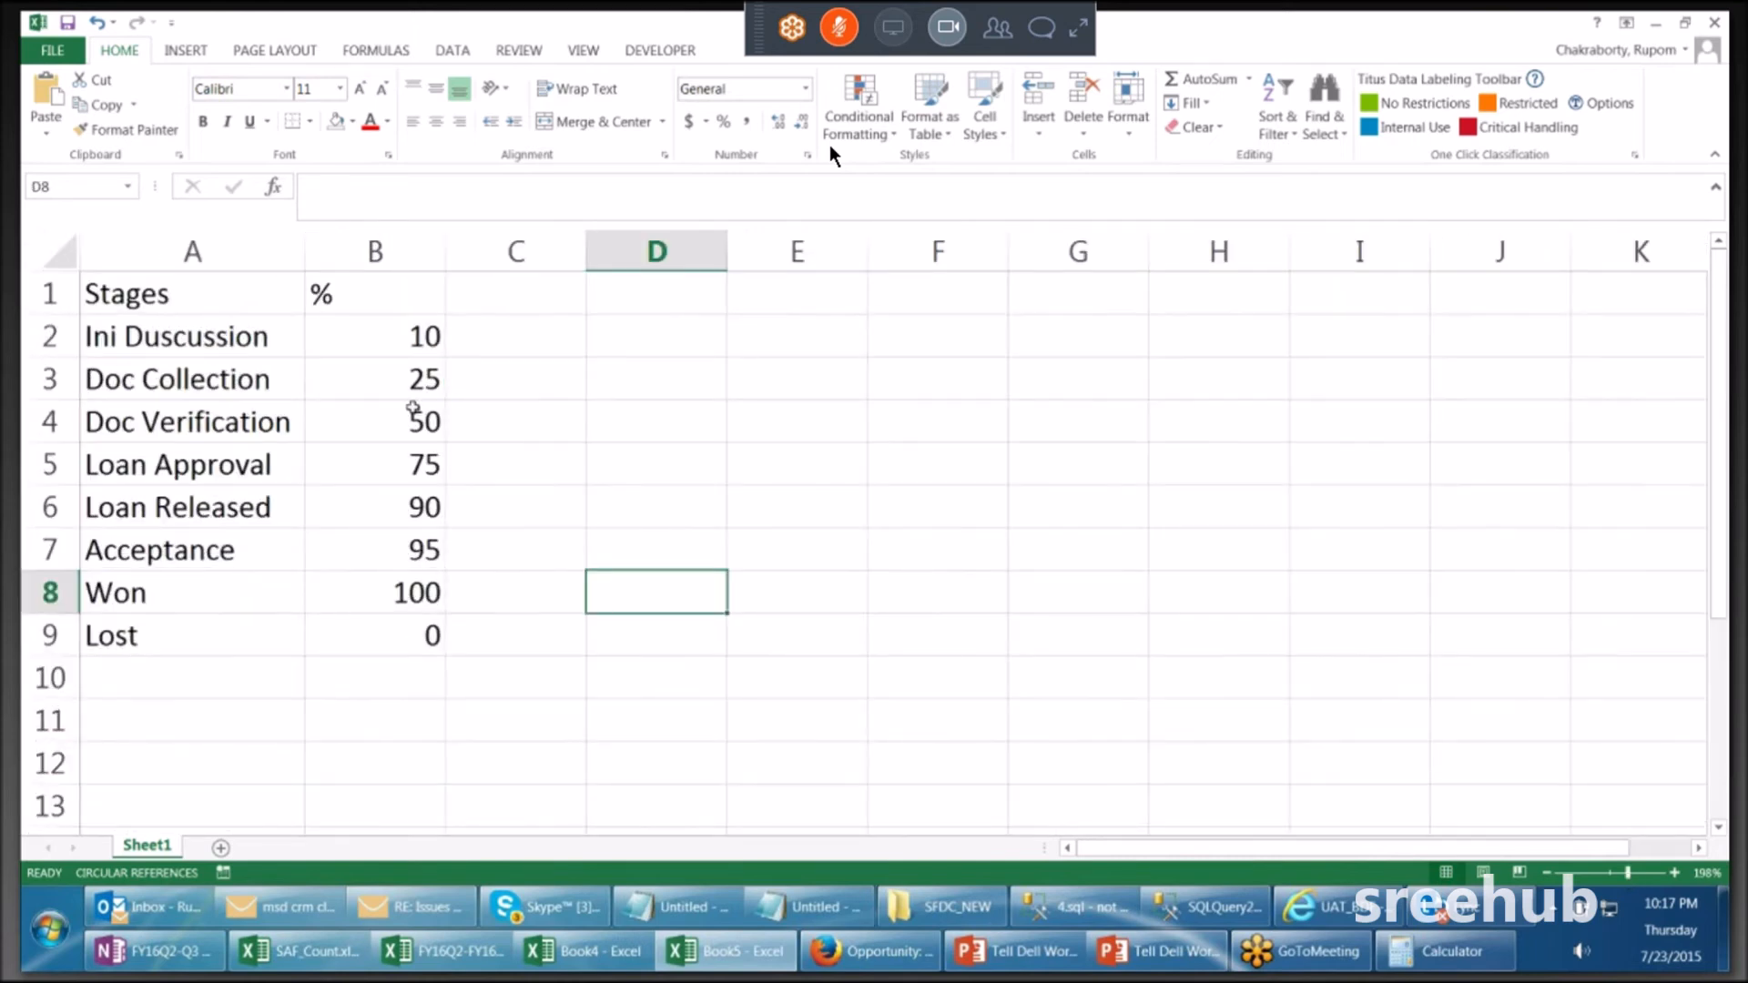
pyautogui.click(788, 289)
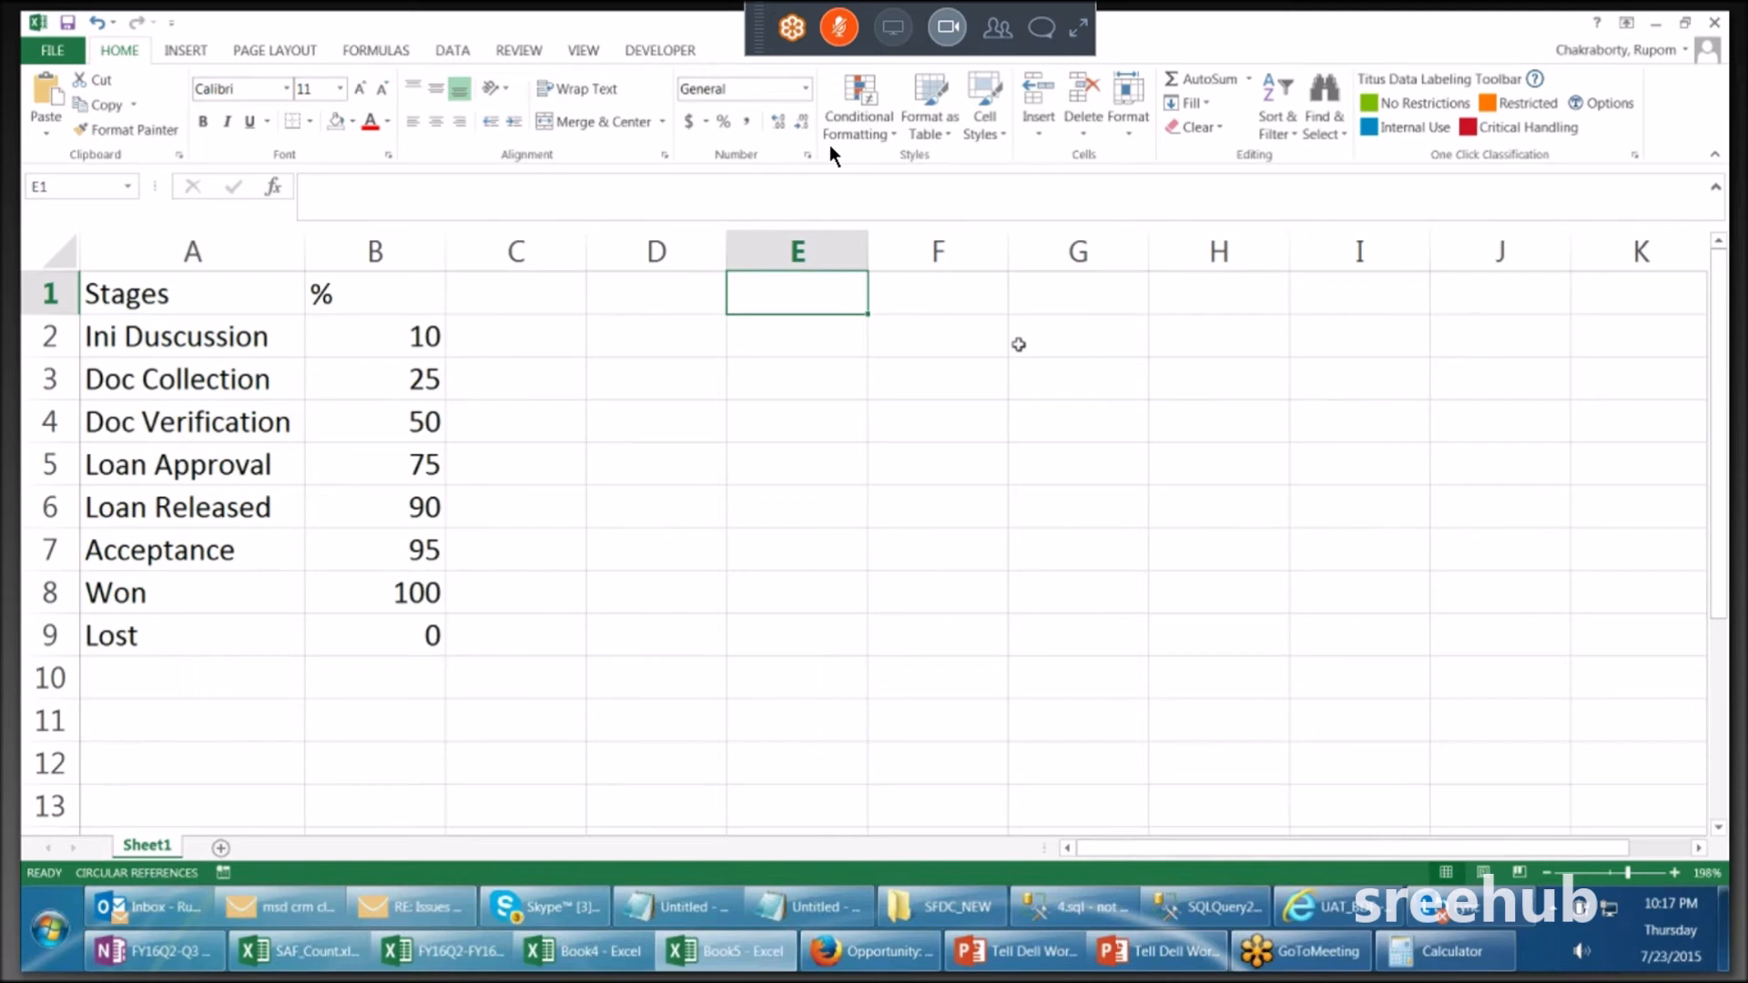
pyautogui.write('Deal')
pyautogui.press('Tab')
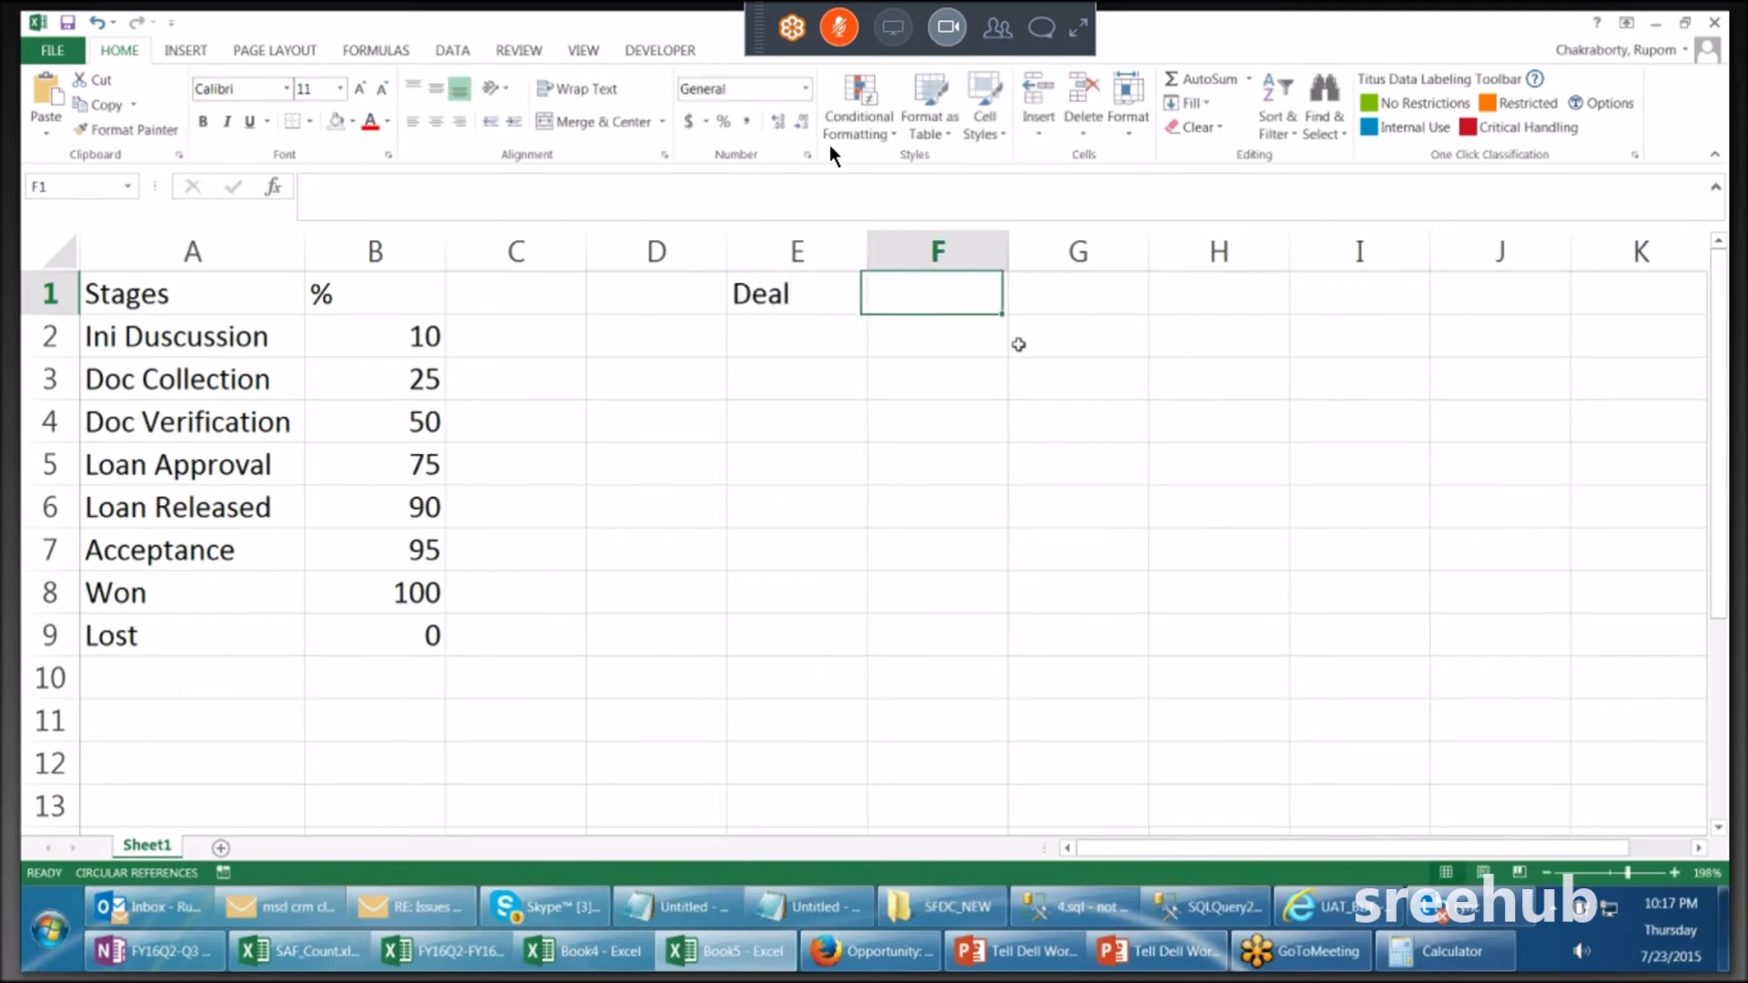
pyautogui.write('Stages')
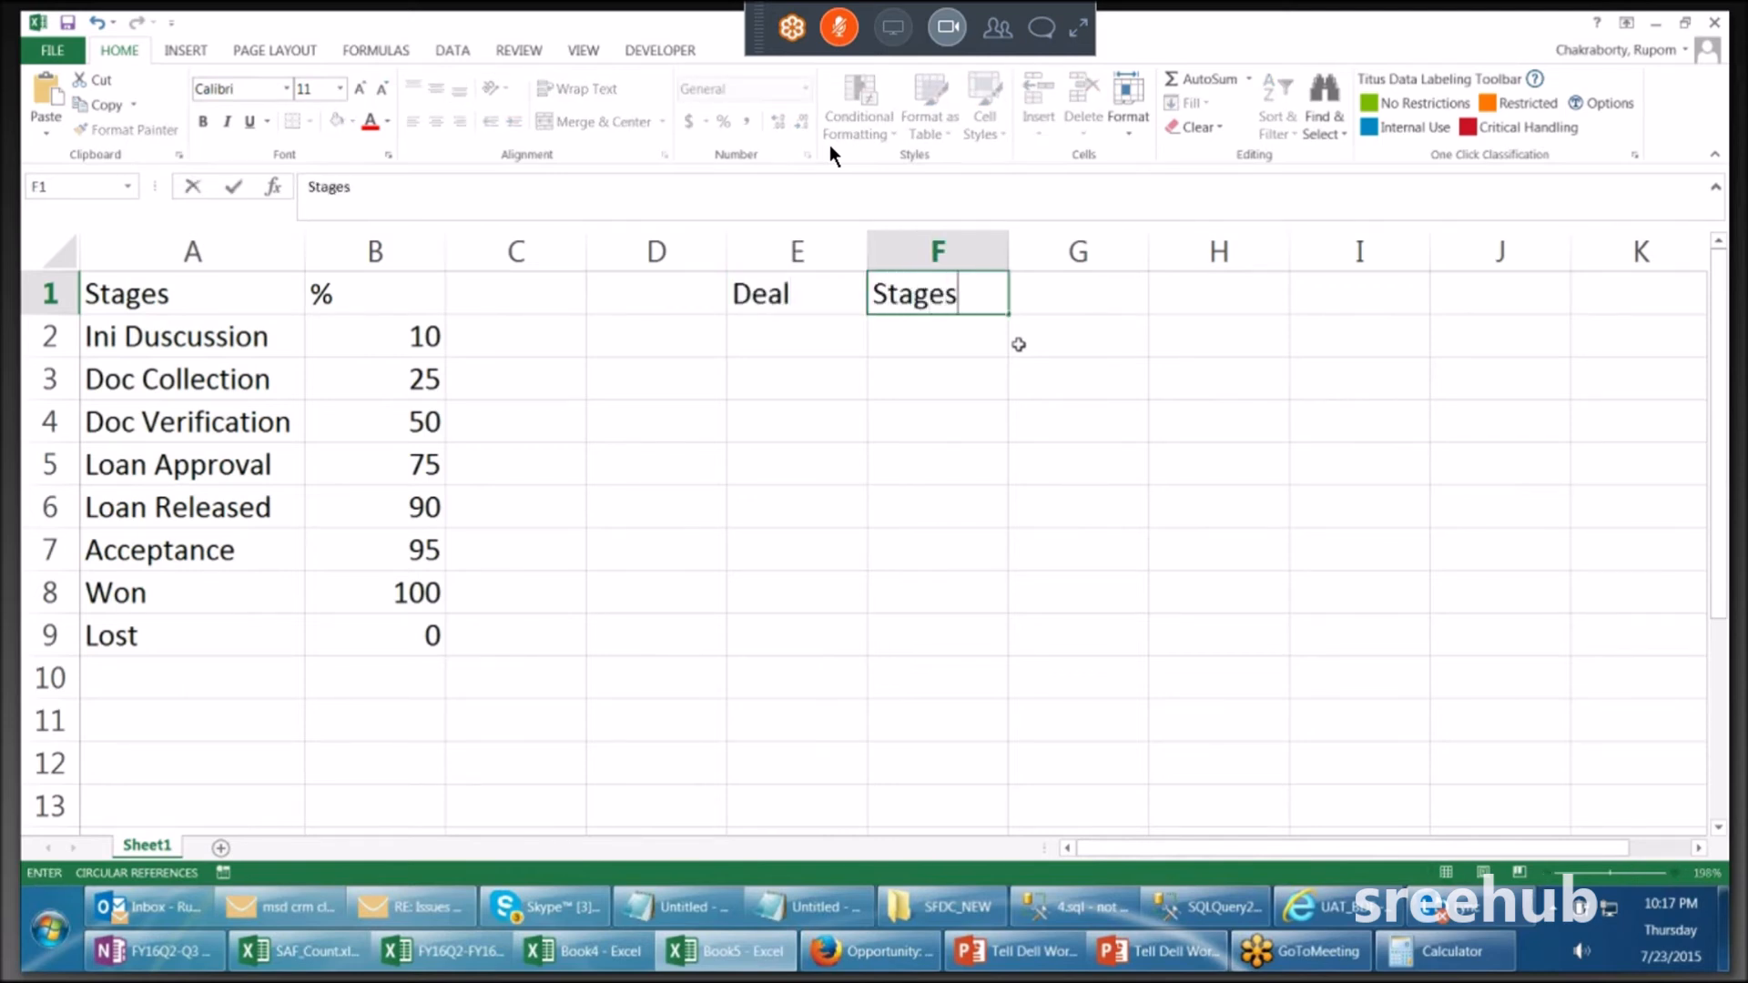
pyautogui.press('Tab')
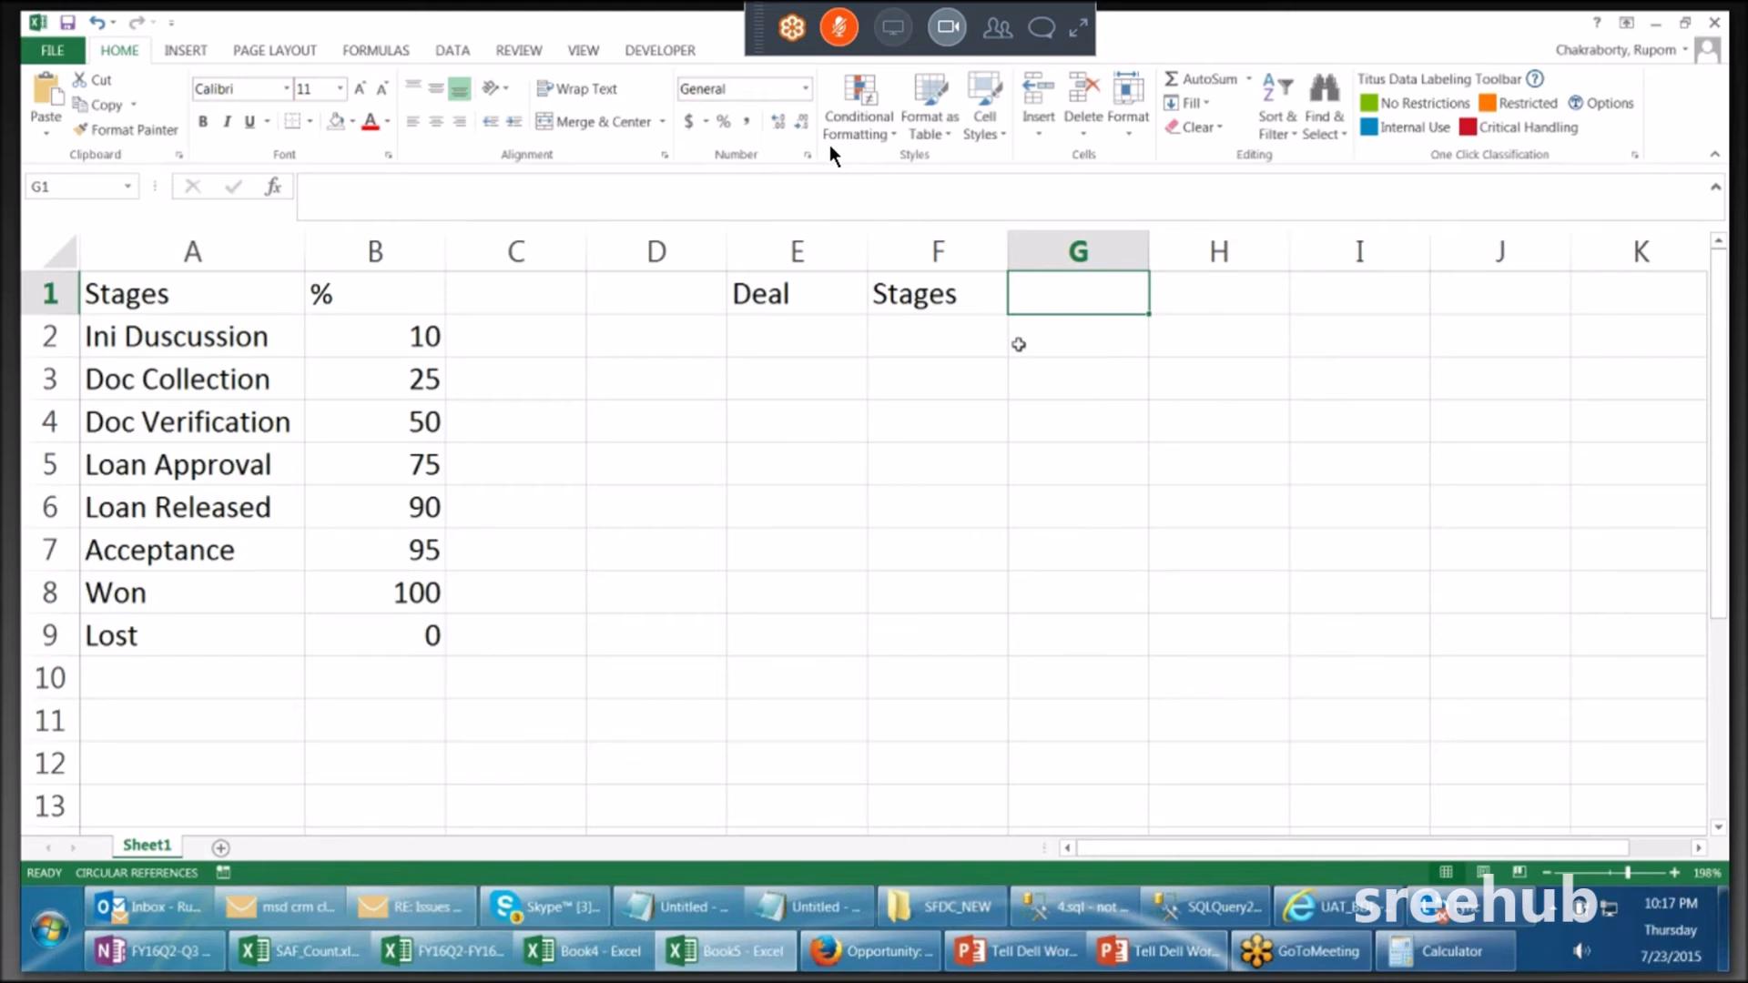
pyautogui.write('%')
pyautogui.write('A')
pyautogui.press('BackSpace')
pyautogui.press('BackSpace')
pyautogui.press('Tab')
pyautogui.write('Amount')
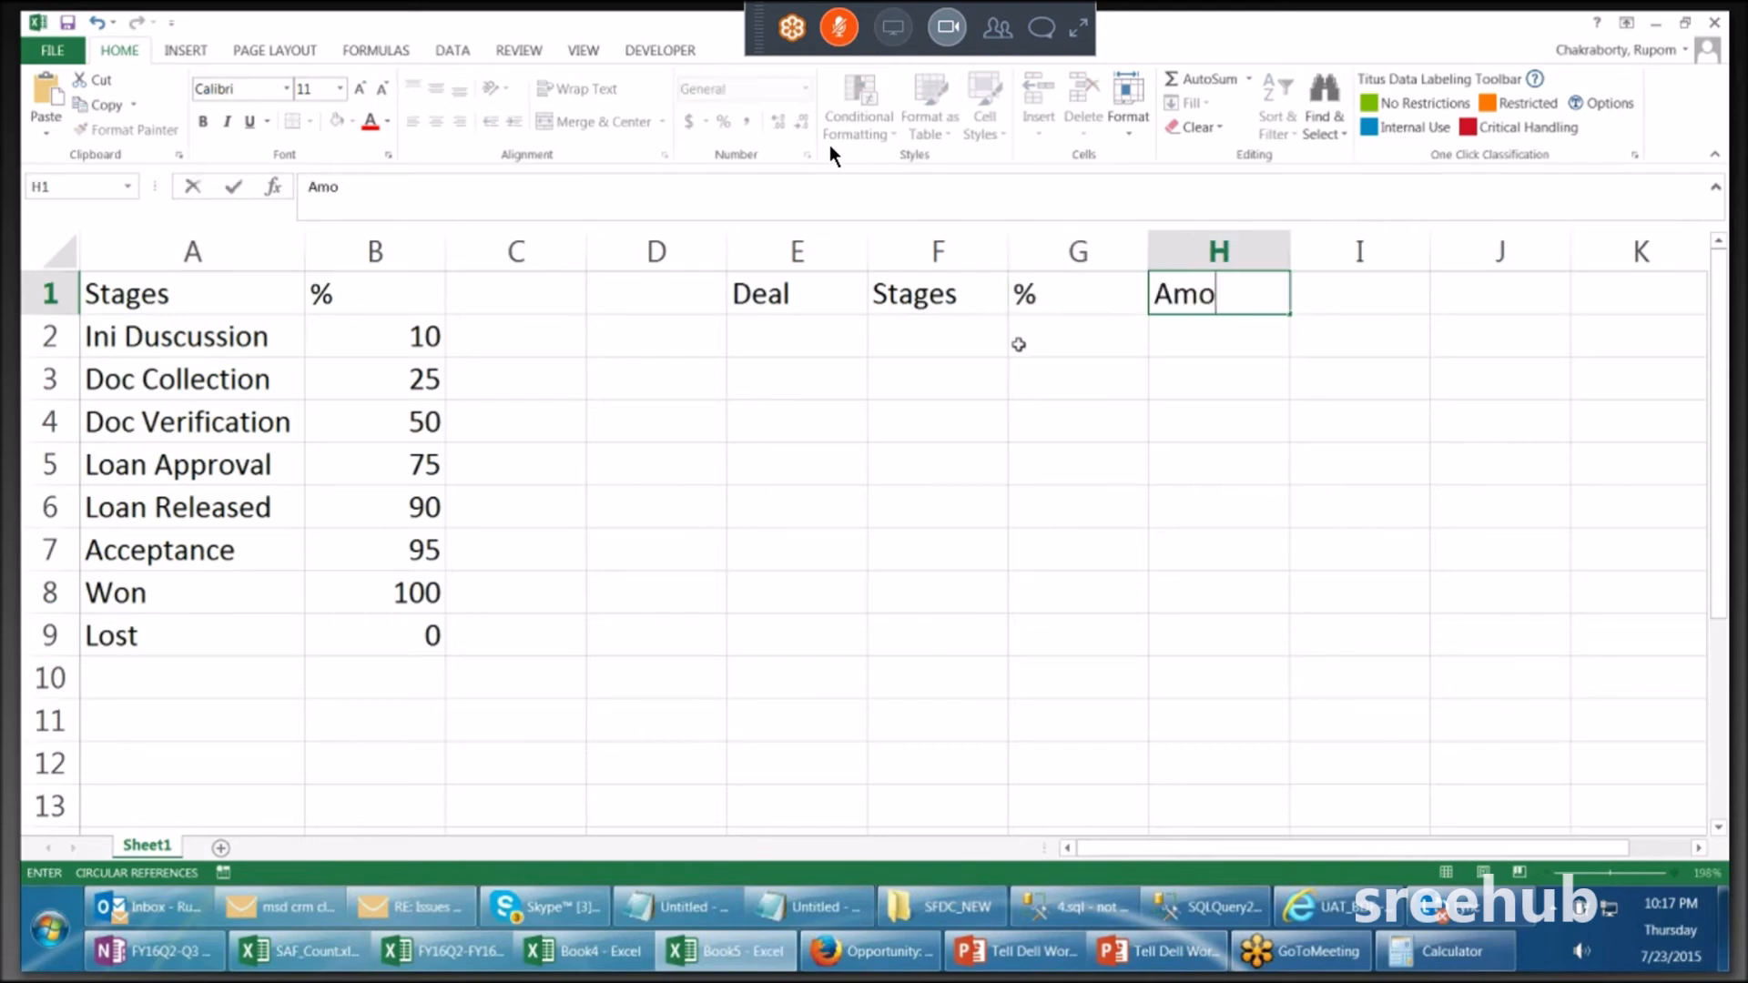
# Step: Add the first deal with the customer's name followed by "'s PL" in E2 and 250000 in H2, autofitting column E
pyautogui.click(776, 339)
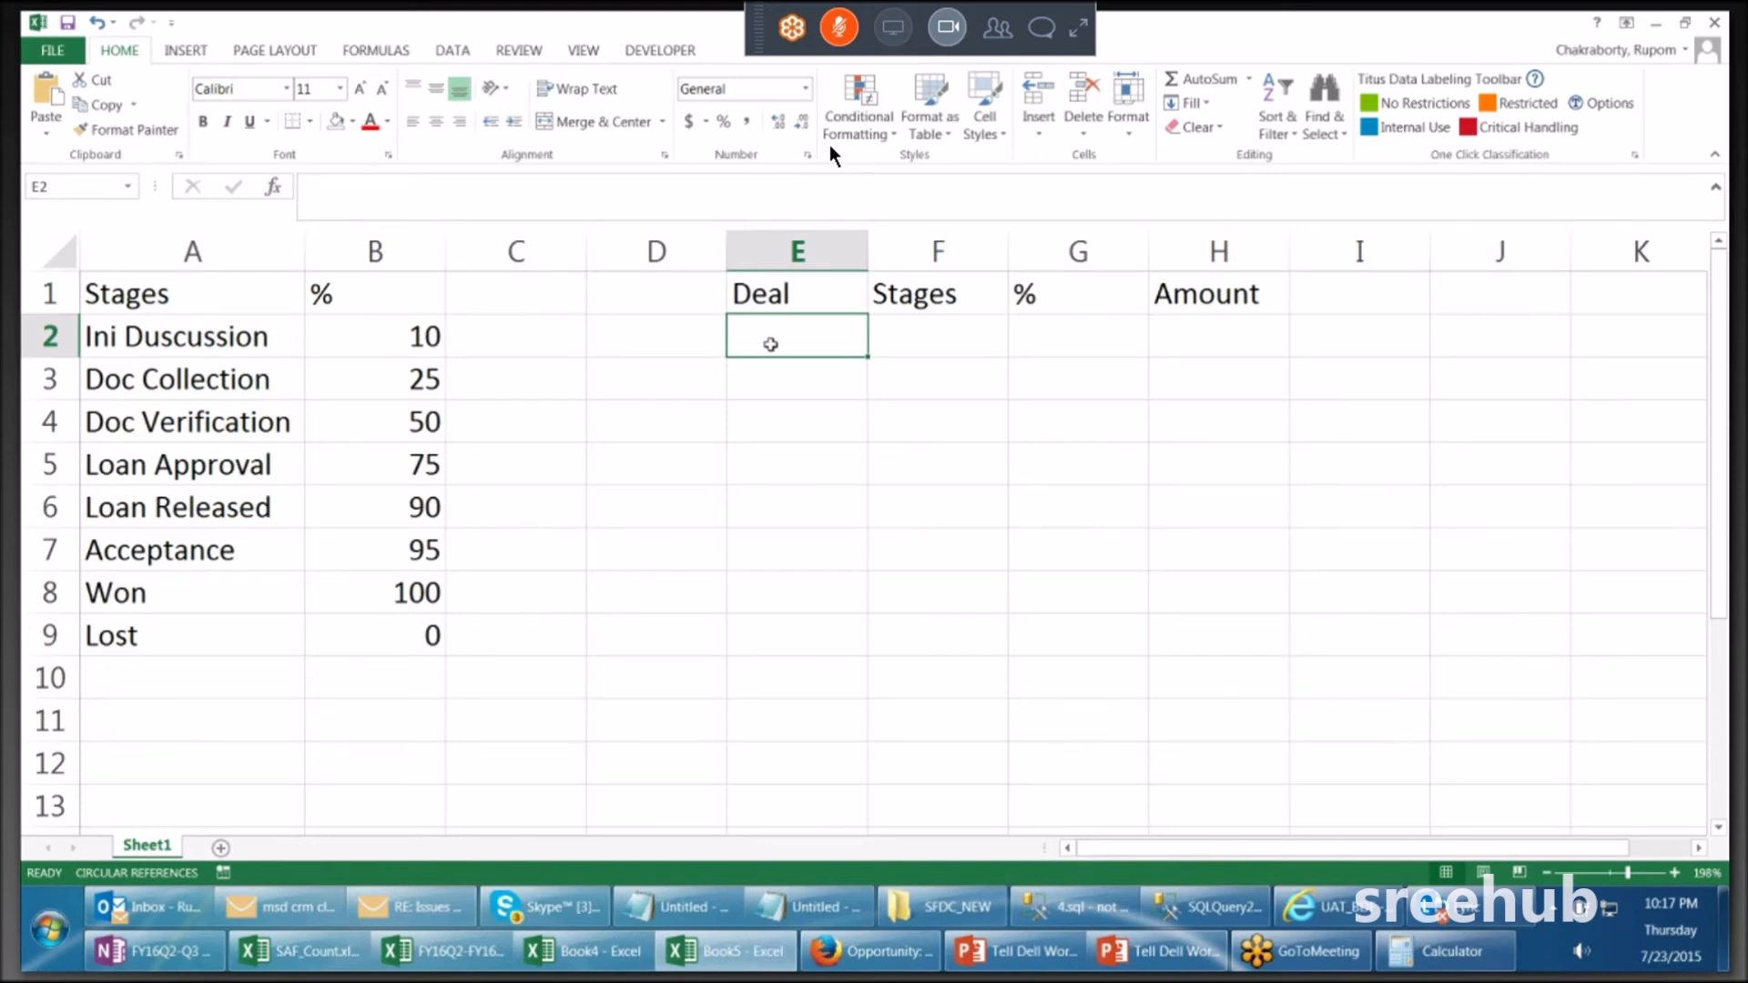
pyautogui.write('Shwath')
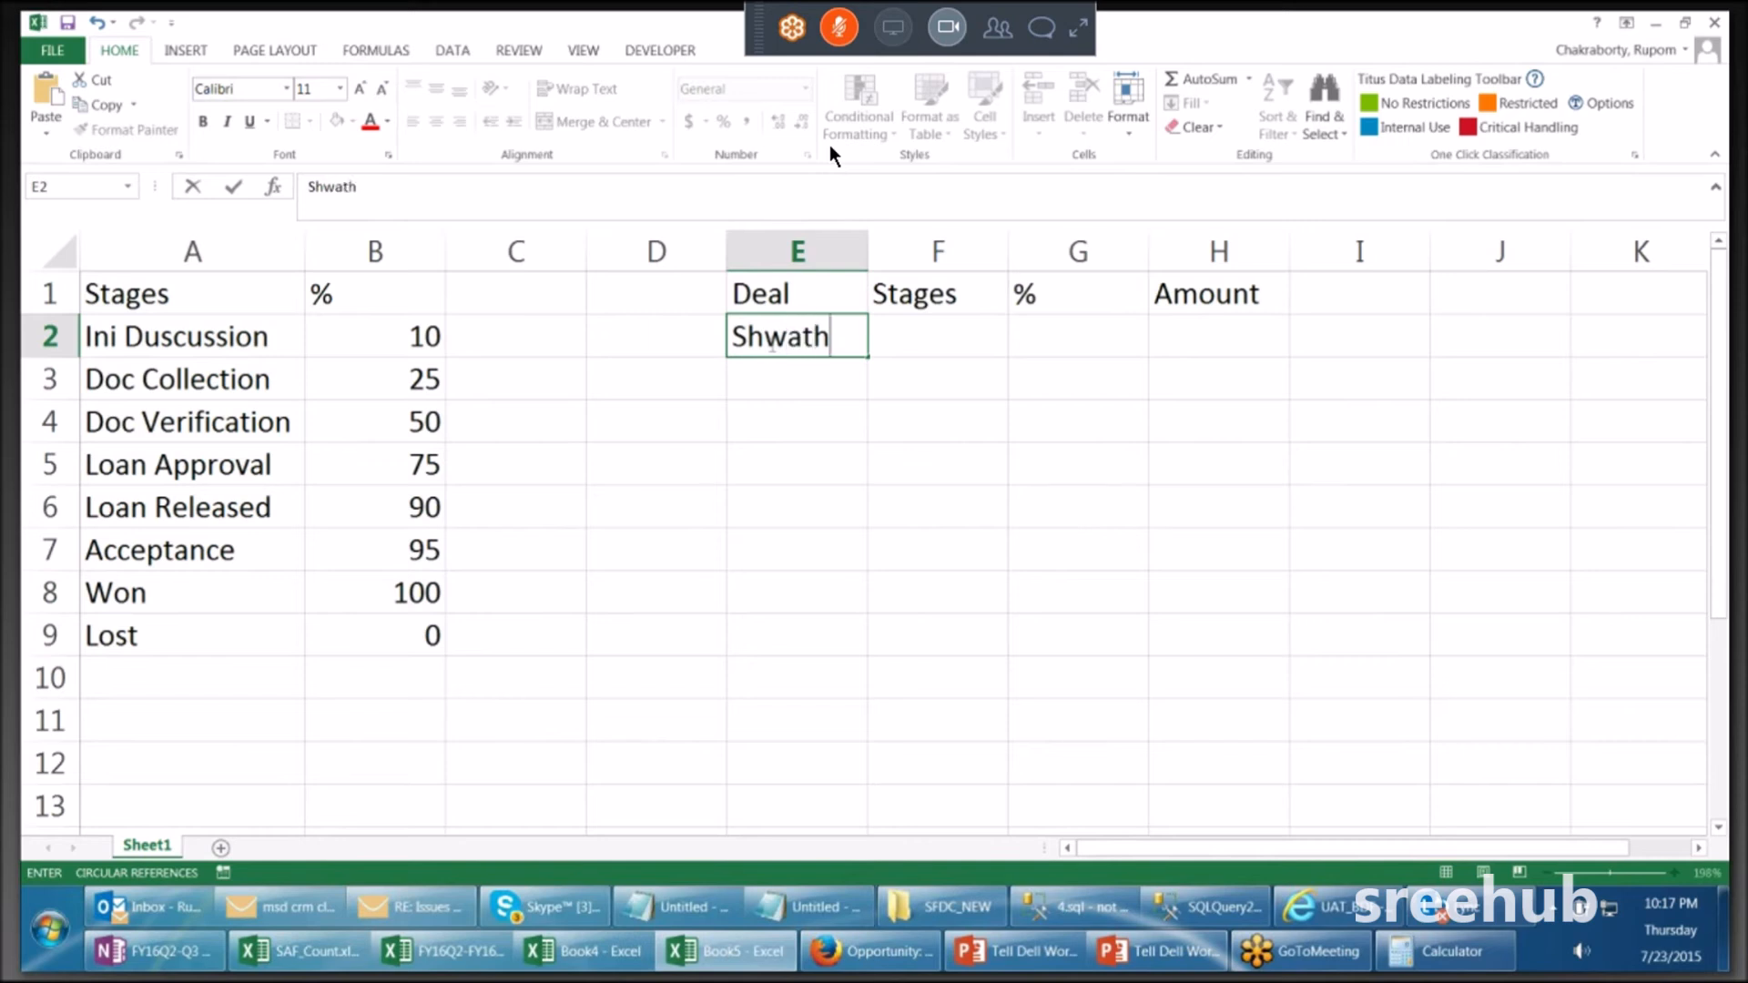
pyautogui.write("'s PL")
pyautogui.doubleClick(868, 242)
pyautogui.click(965, 333)
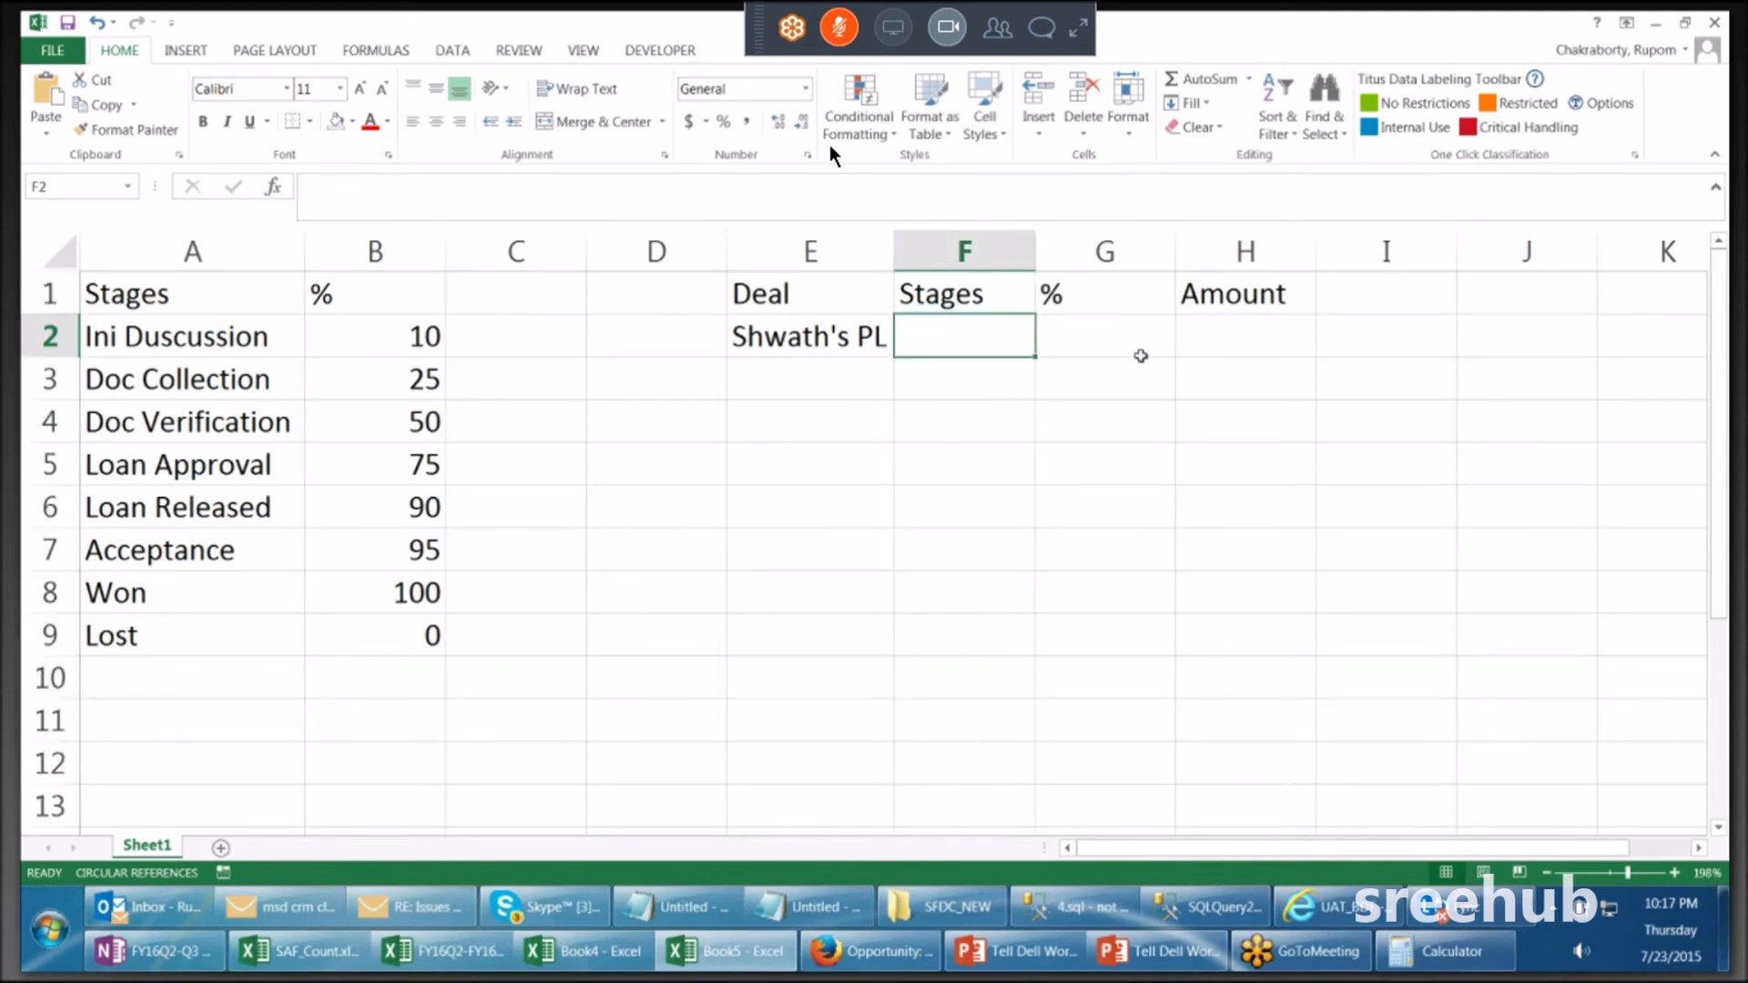
pyautogui.click(1271, 351)
pyautogui.write('250000')
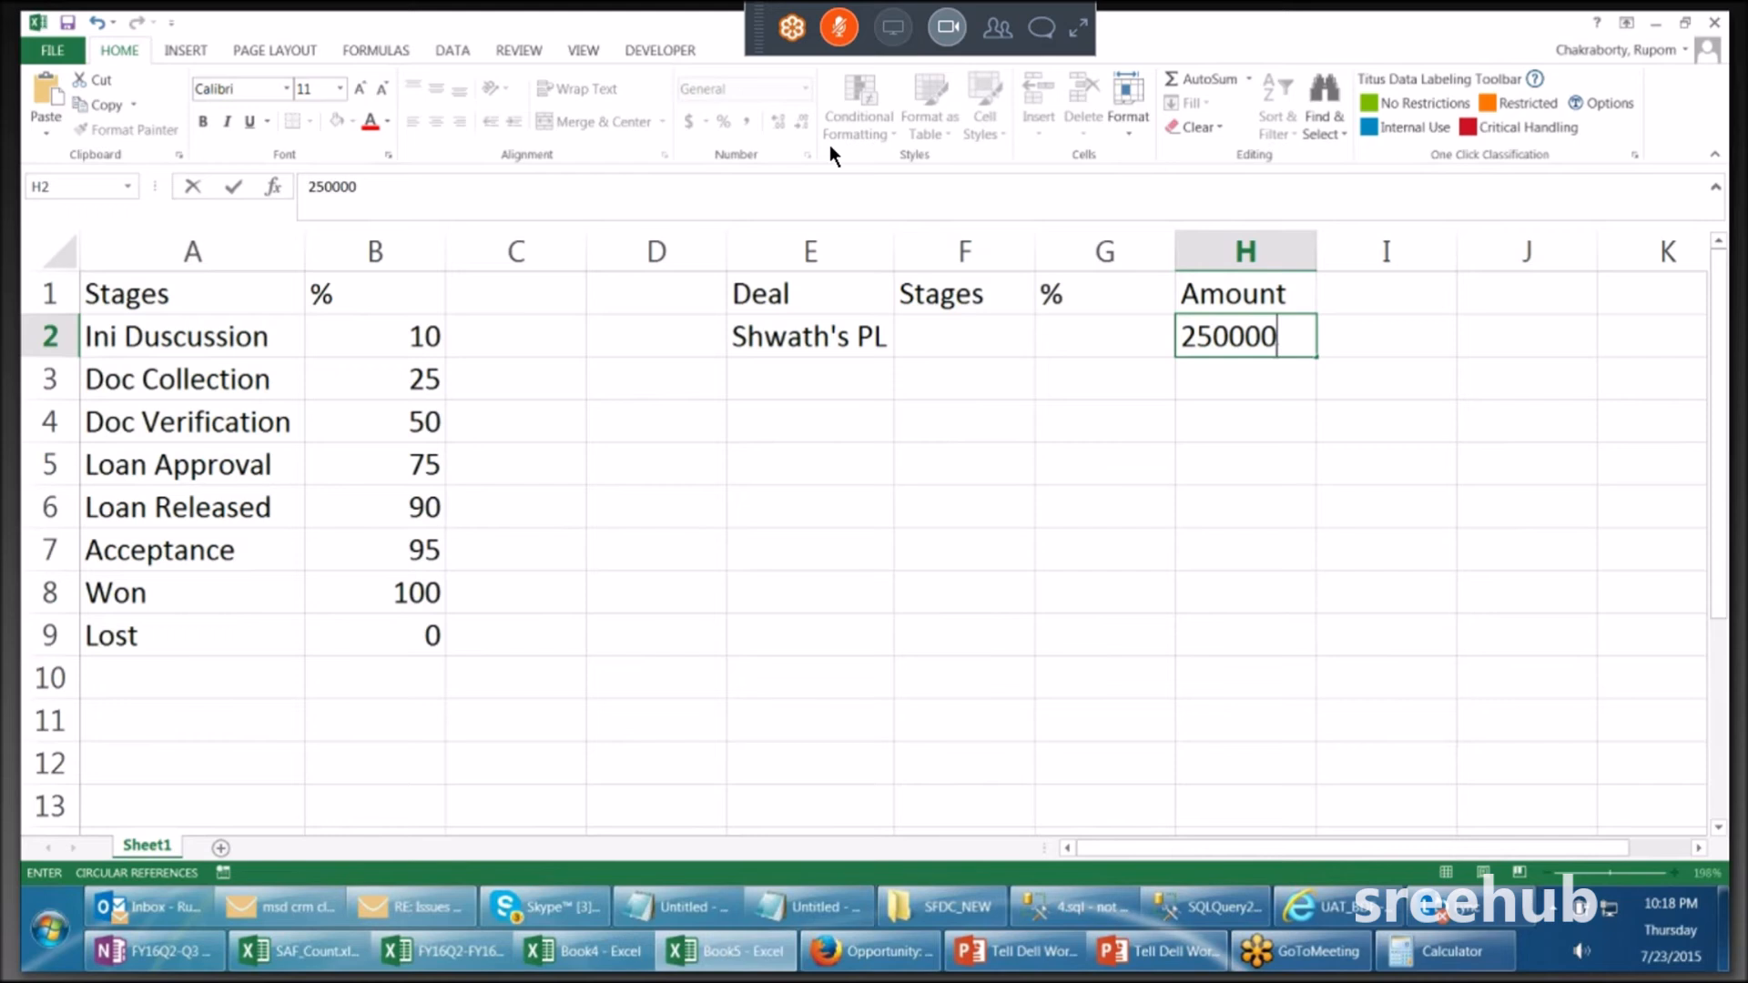
# Step: Enter the second deal in E3 as the customer's first name followed by "-Valulabs"
pyautogui.click(801, 382)
pyautogui.write('rA')
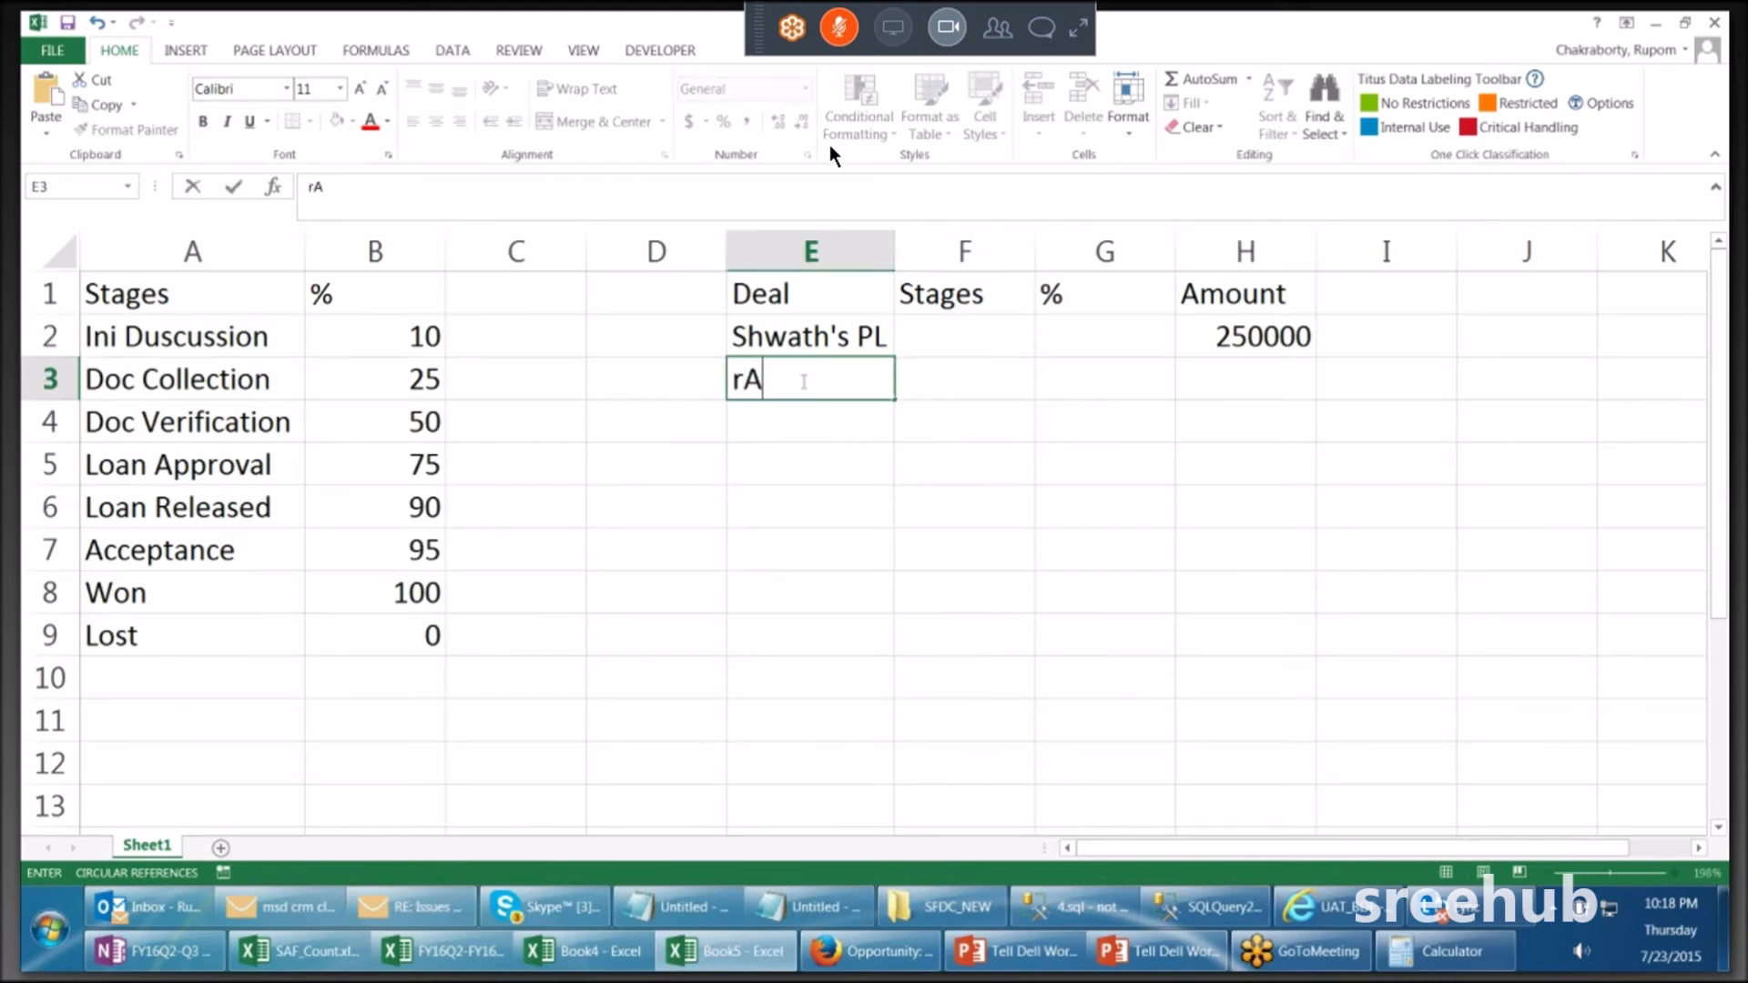
pyautogui.press('BackSpace')
pyautogui.press('BackSpace')
pyautogui.write('Ravi -Valulabs')
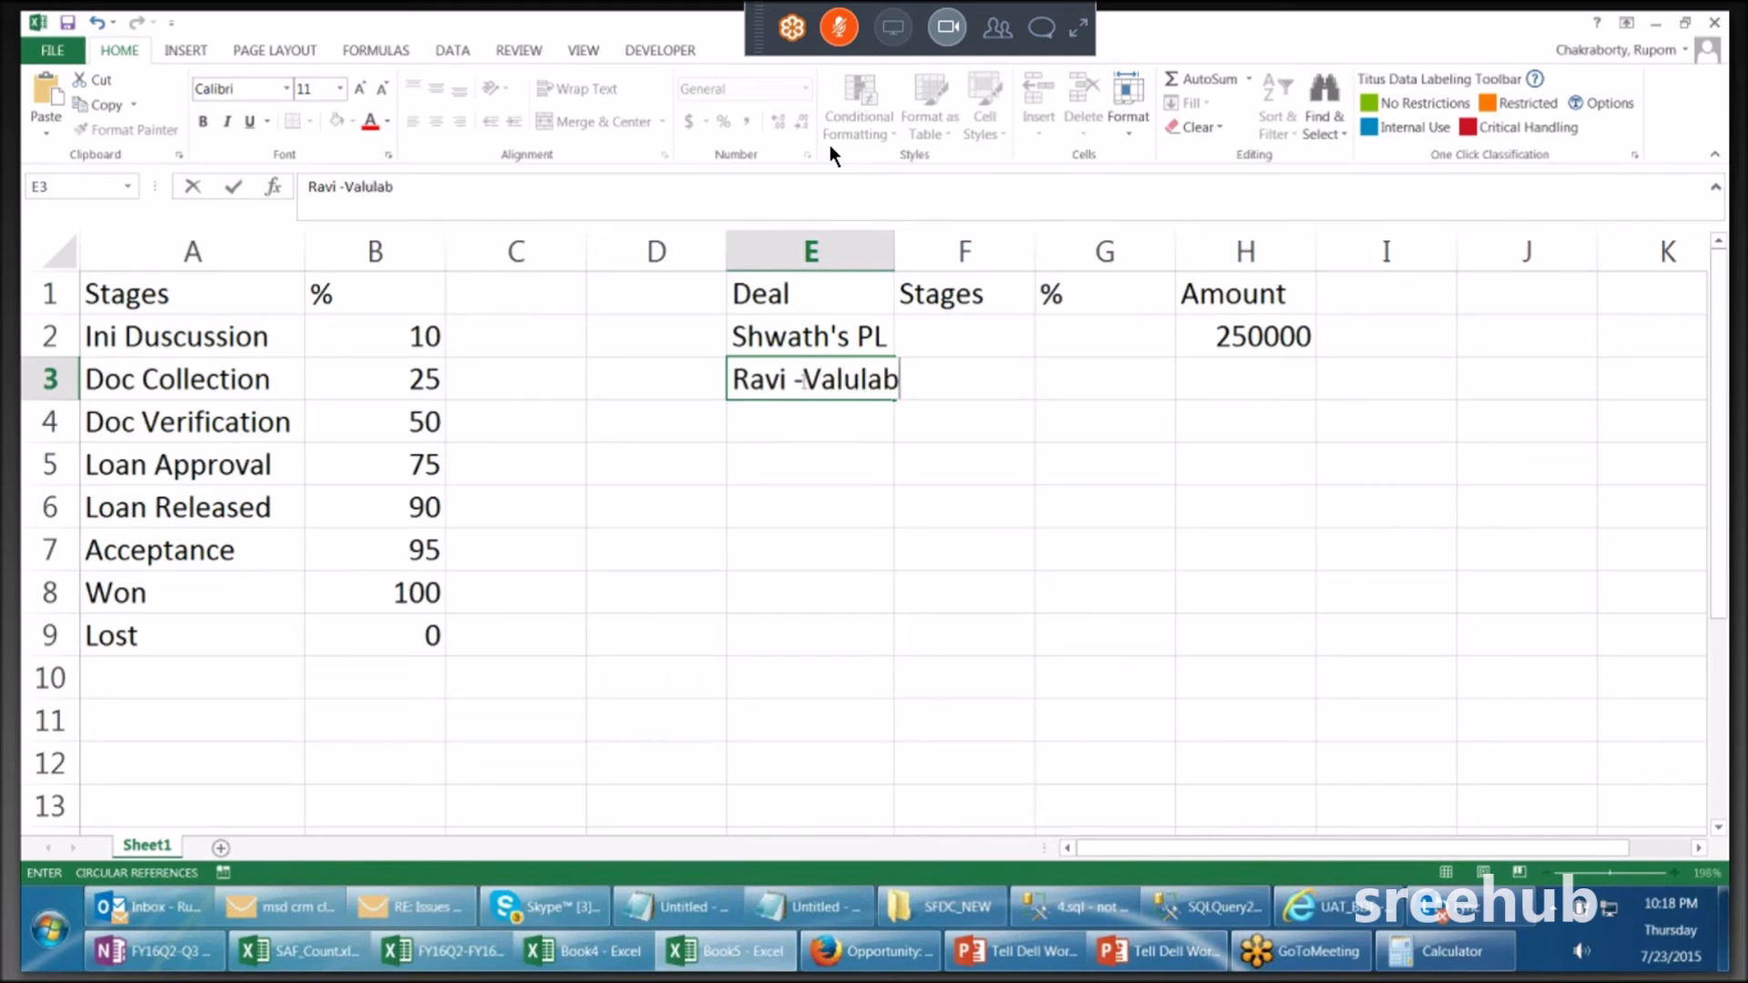
pyautogui.click(998, 468)
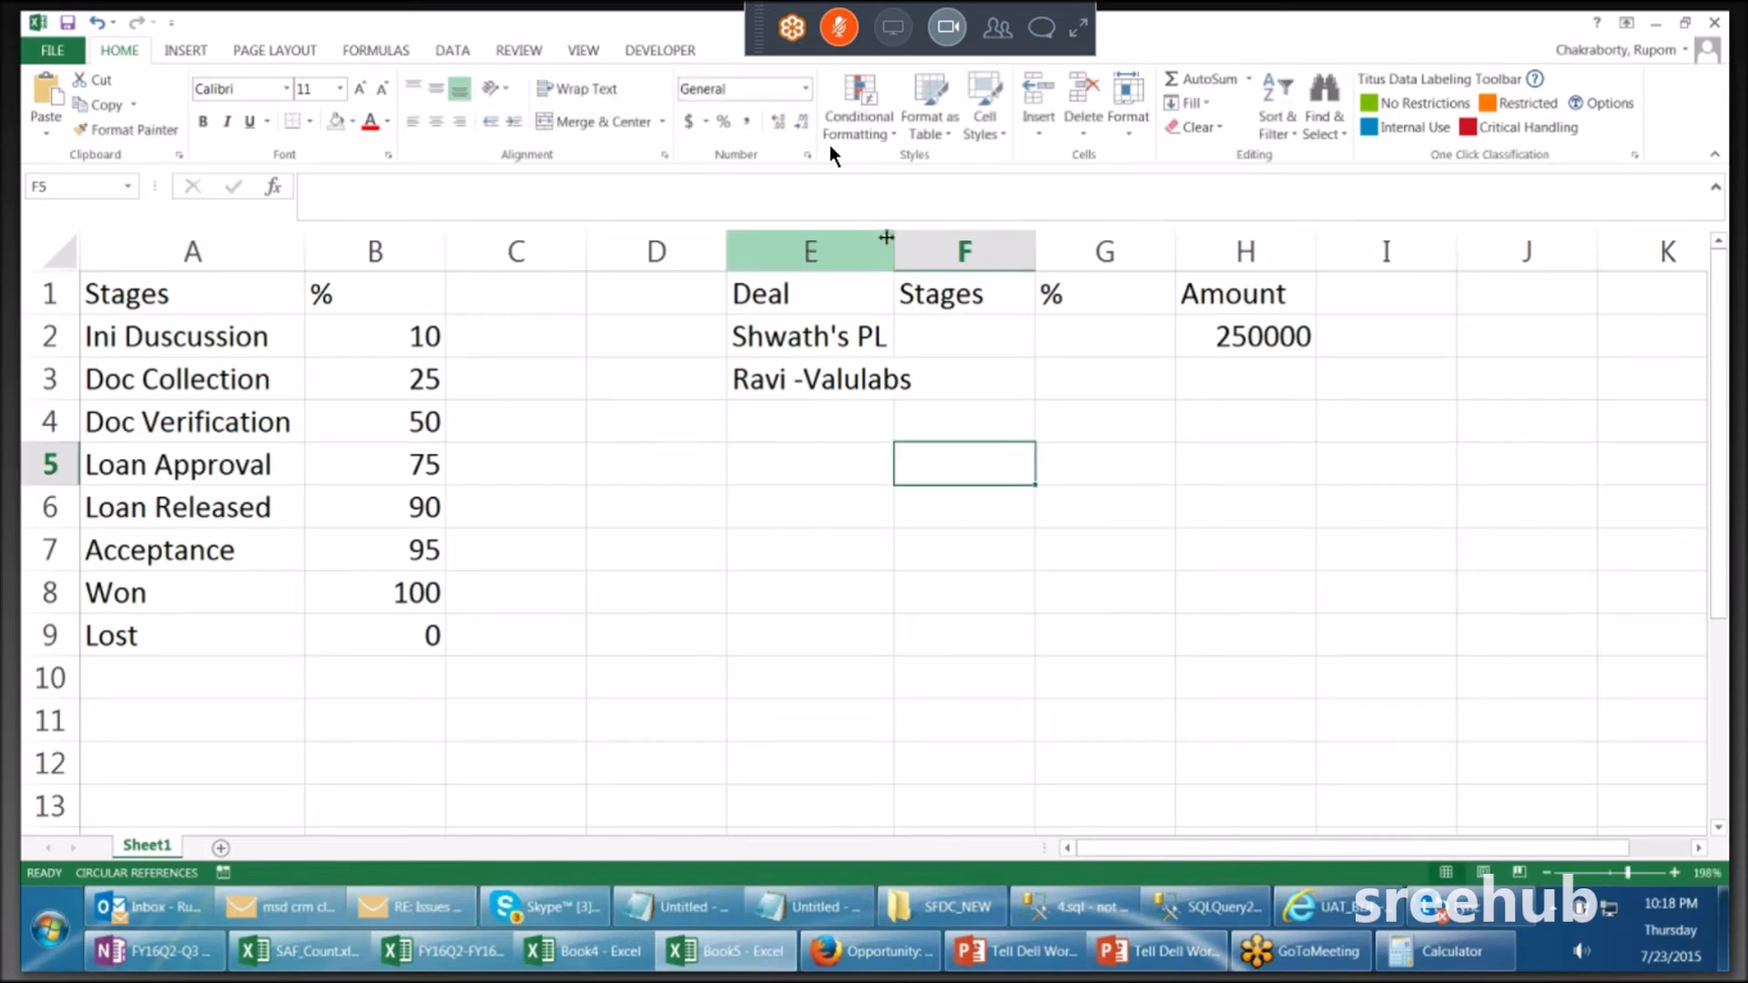
# Step: Autofit column E and enter 400000 in H3 as the second deal's amount
pyautogui.doubleClick(896, 251)
pyautogui.click(1268, 385)
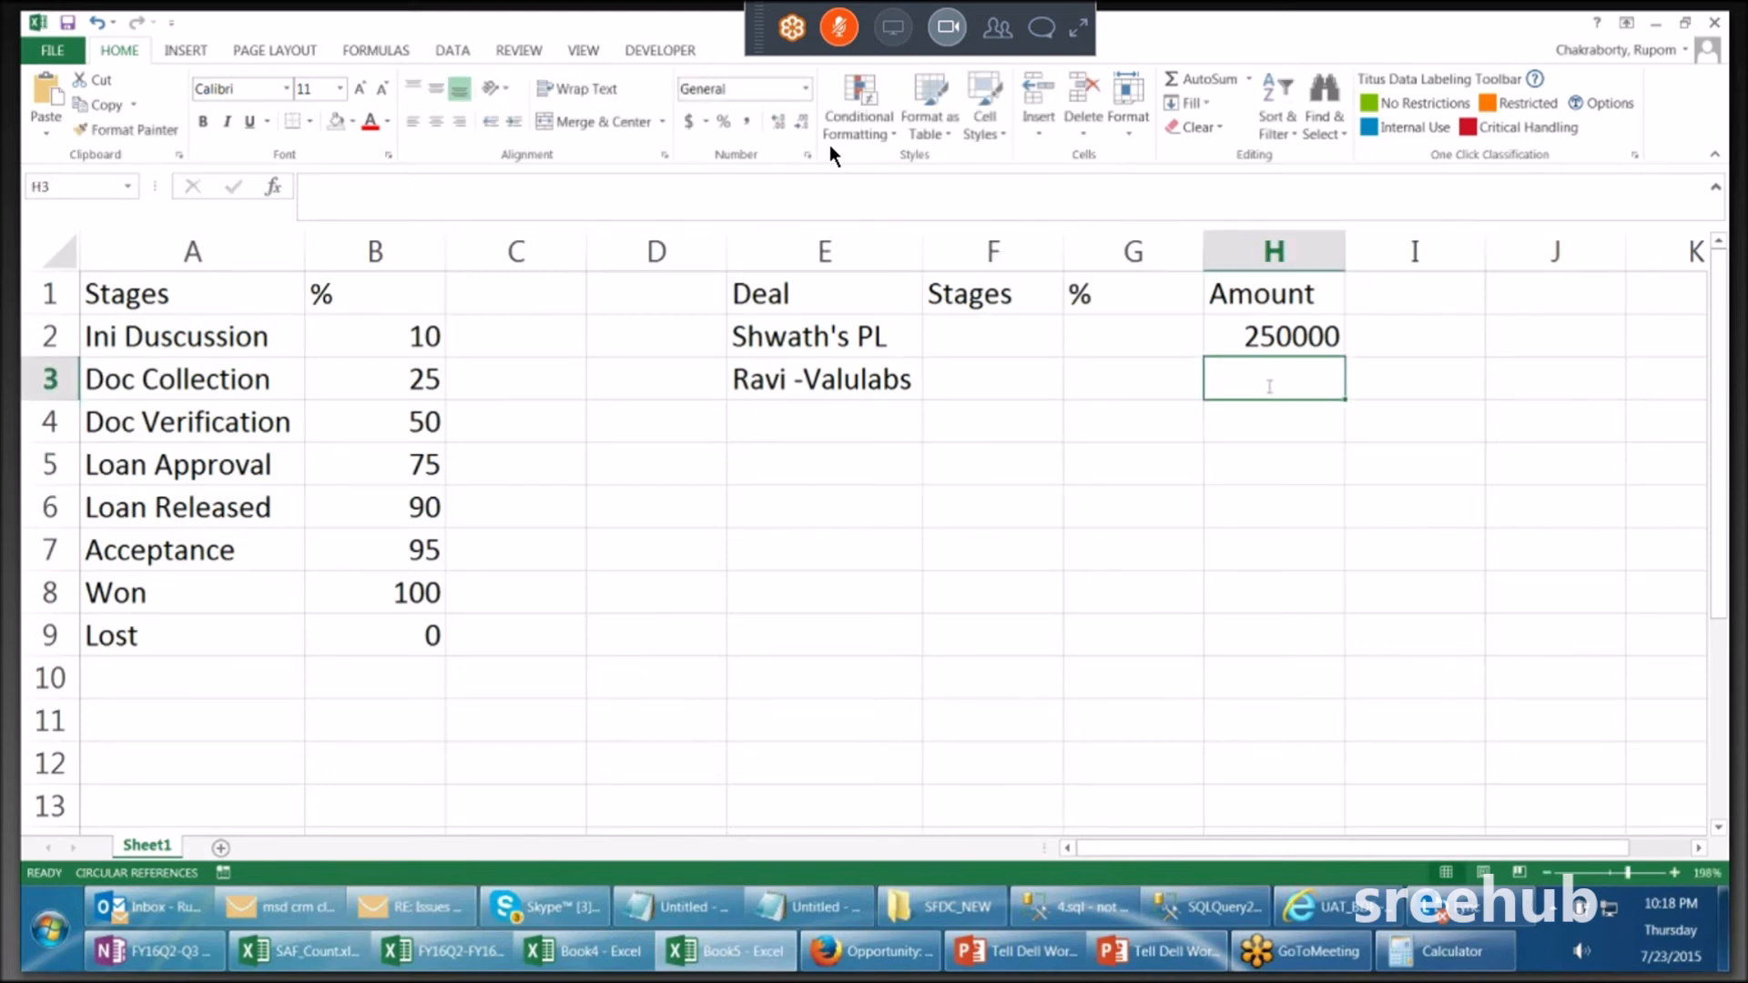
pyautogui.write('4000000')
pyautogui.press('BackSpace')
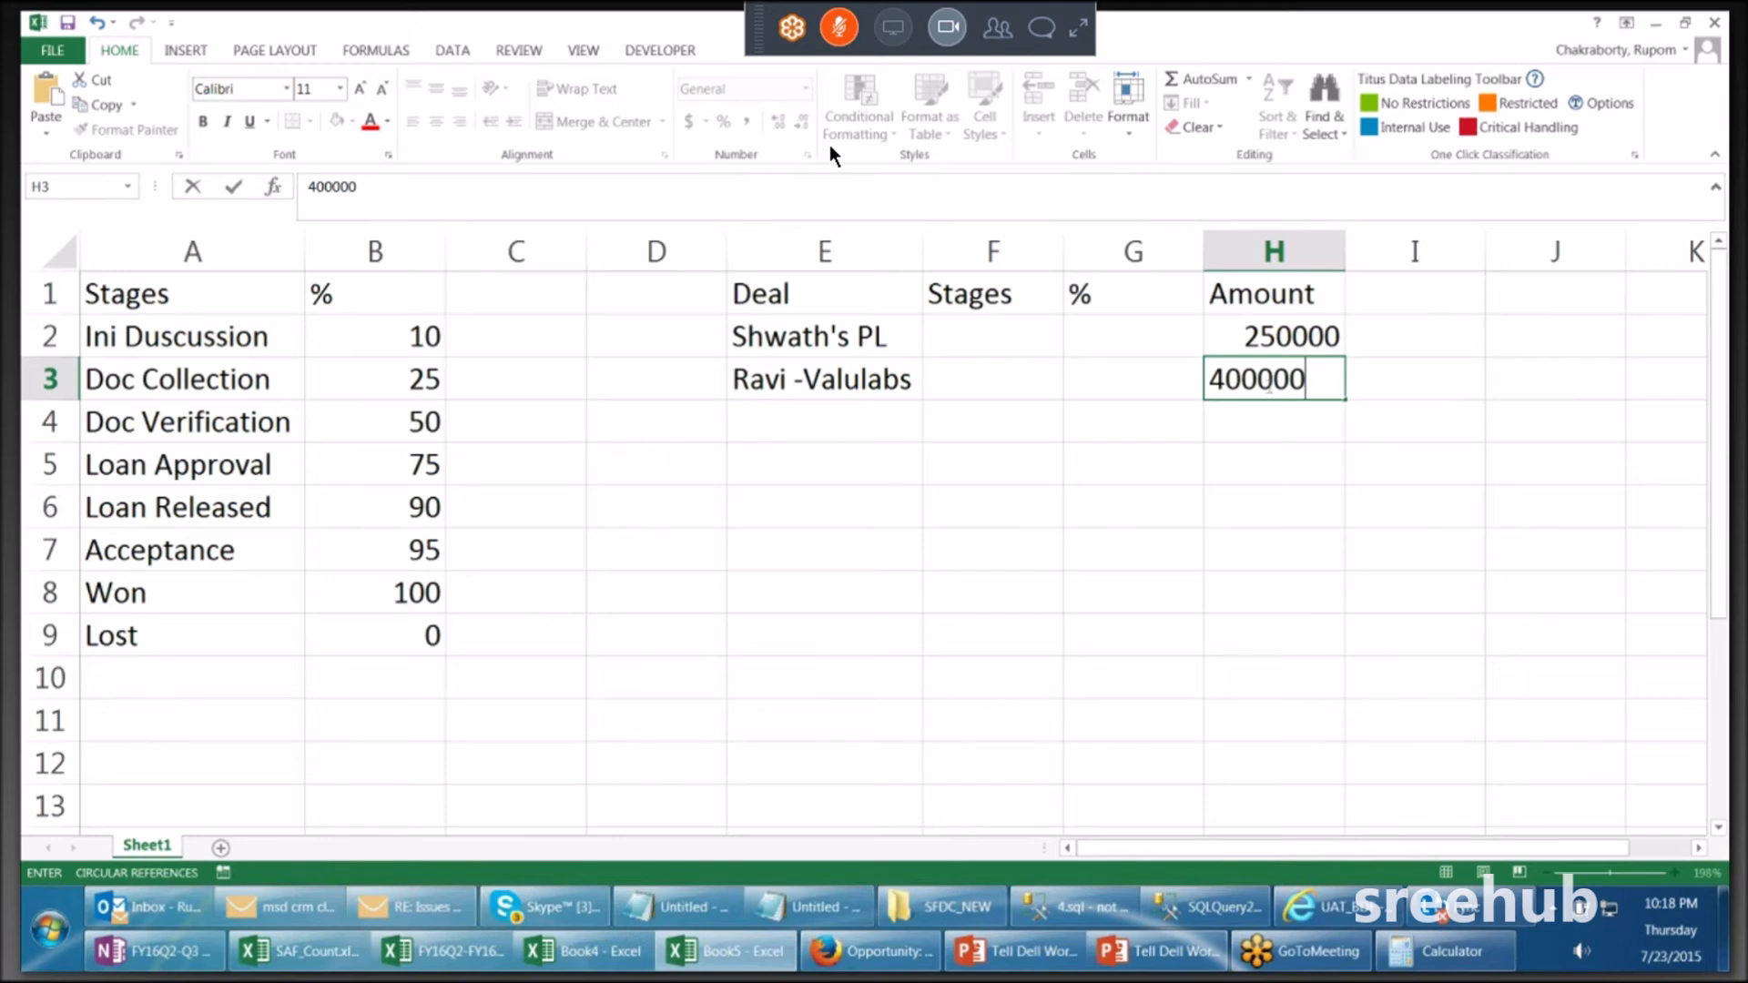
pyautogui.press('Return')
pyautogui.press('Return')
# Step: Add the third deal as the customer's first name followed by "- Acc" in E4, with amount 300000 in H4
pyautogui.click(831, 430)
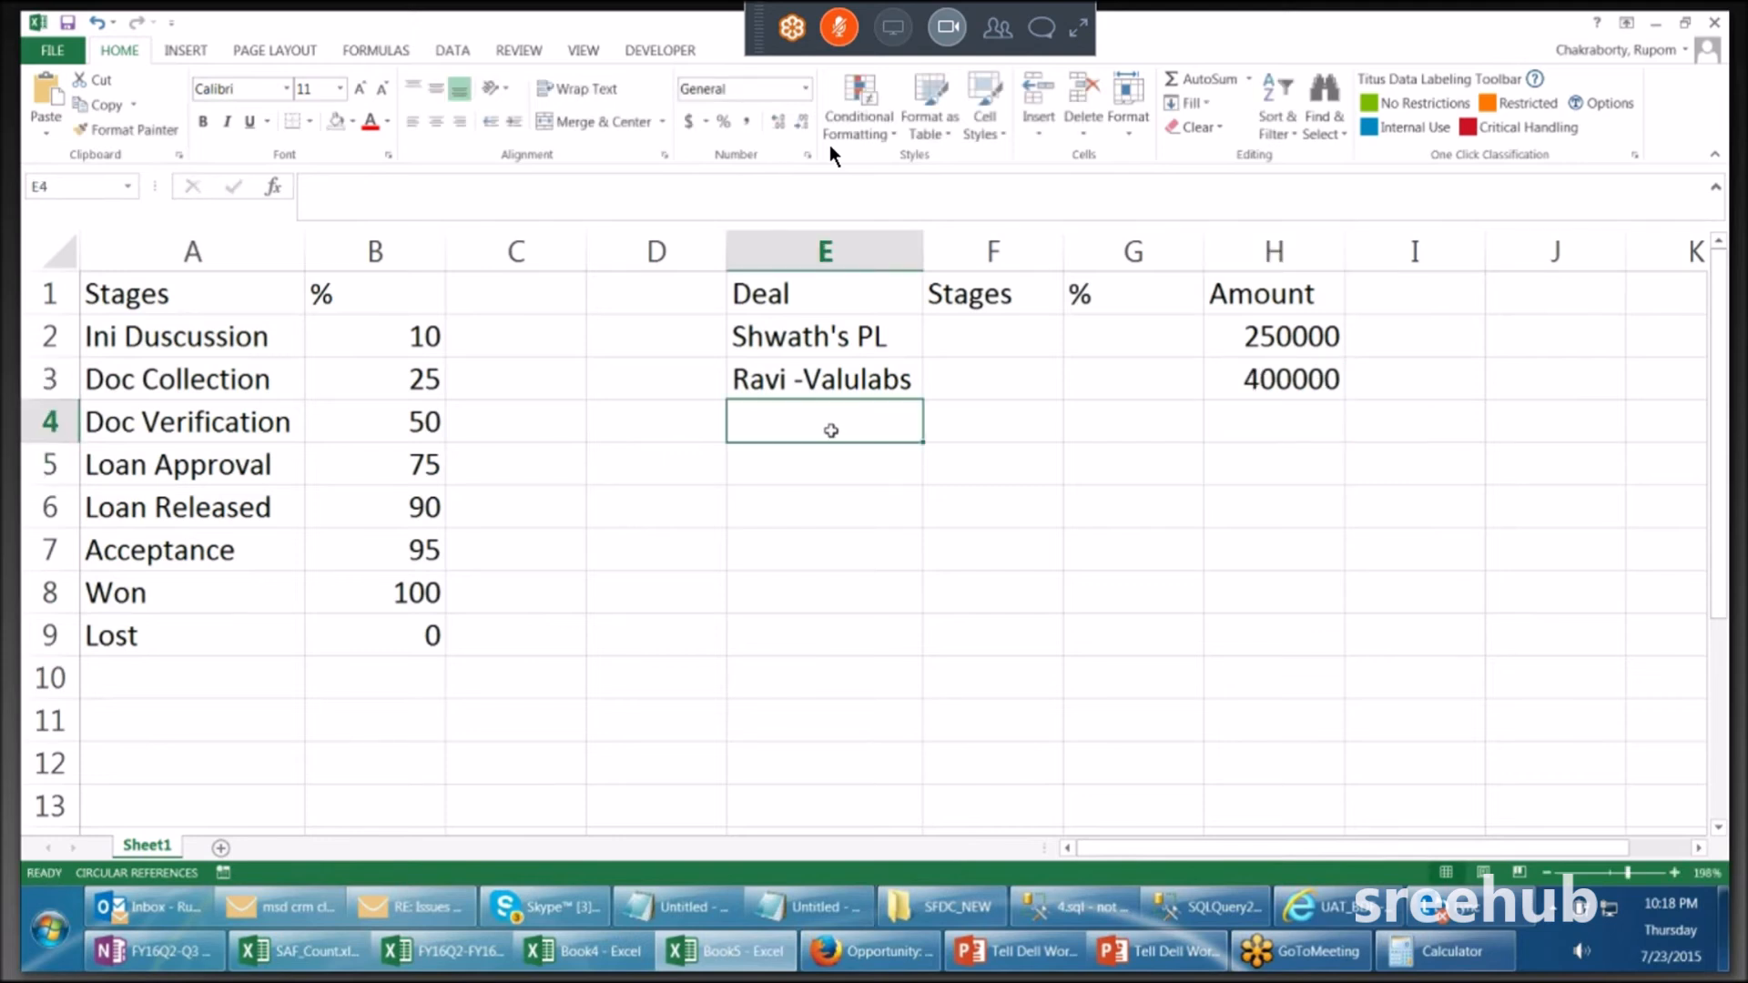
pyautogui.write('Saty-')
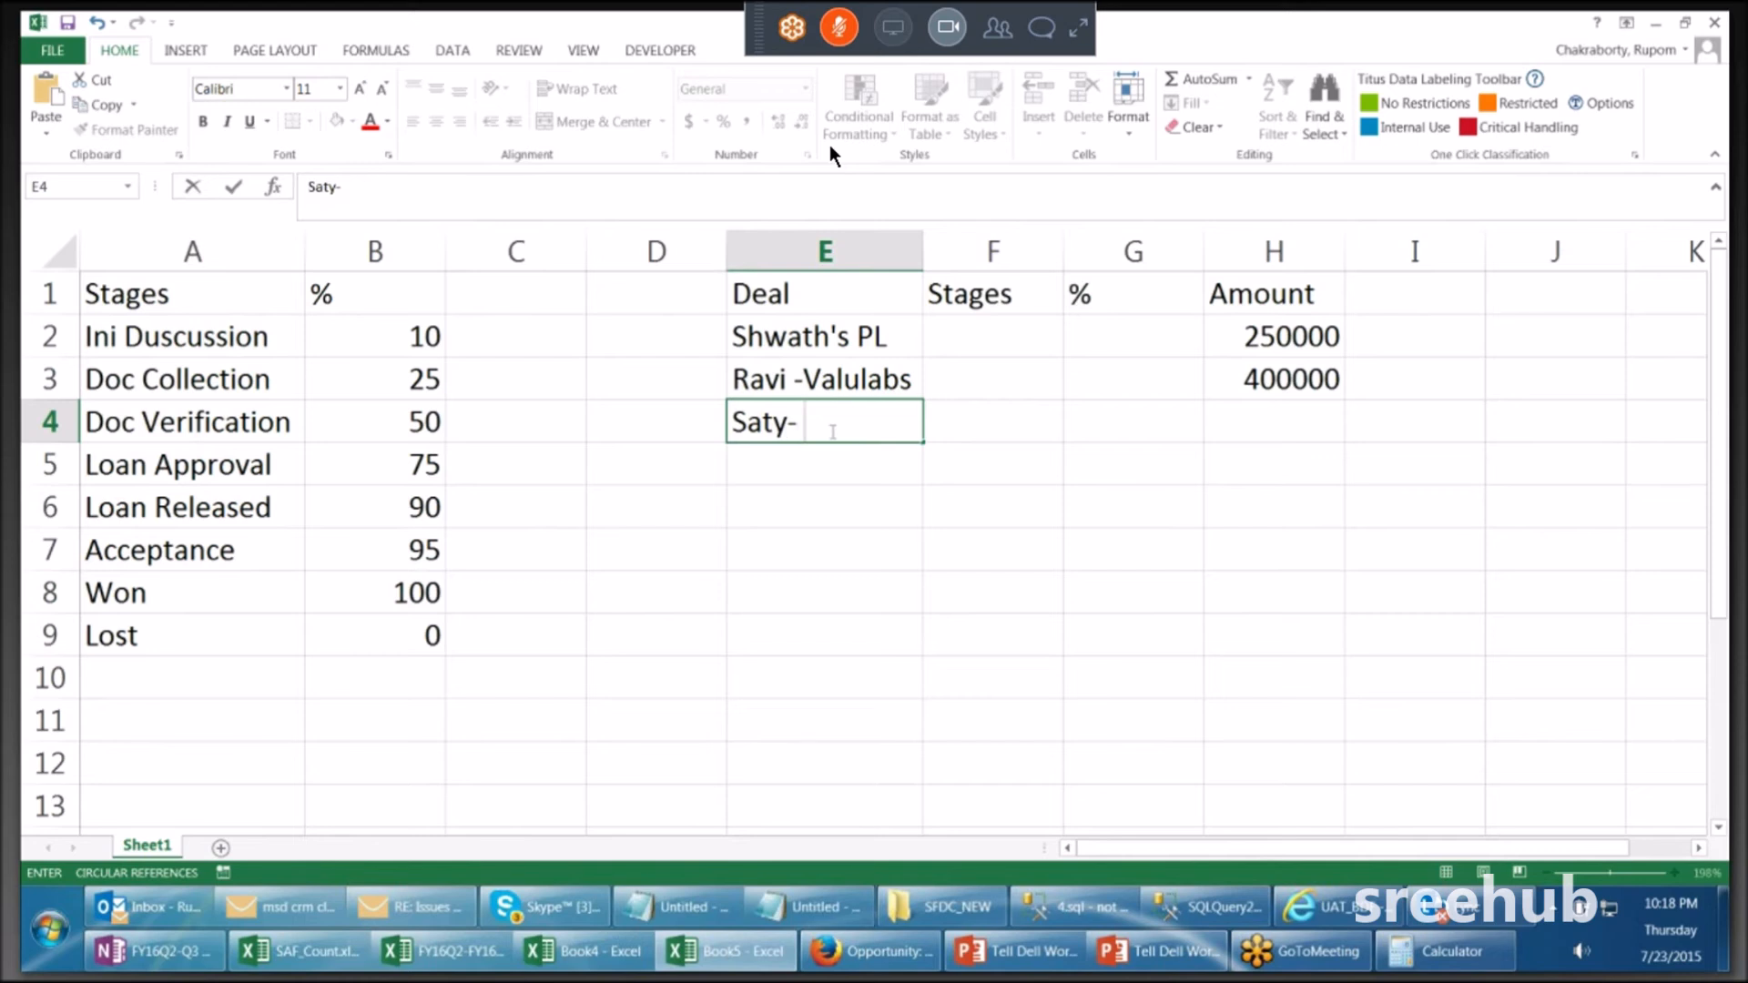
pyautogui.write(' Acc')
pyautogui.click(1258, 425)
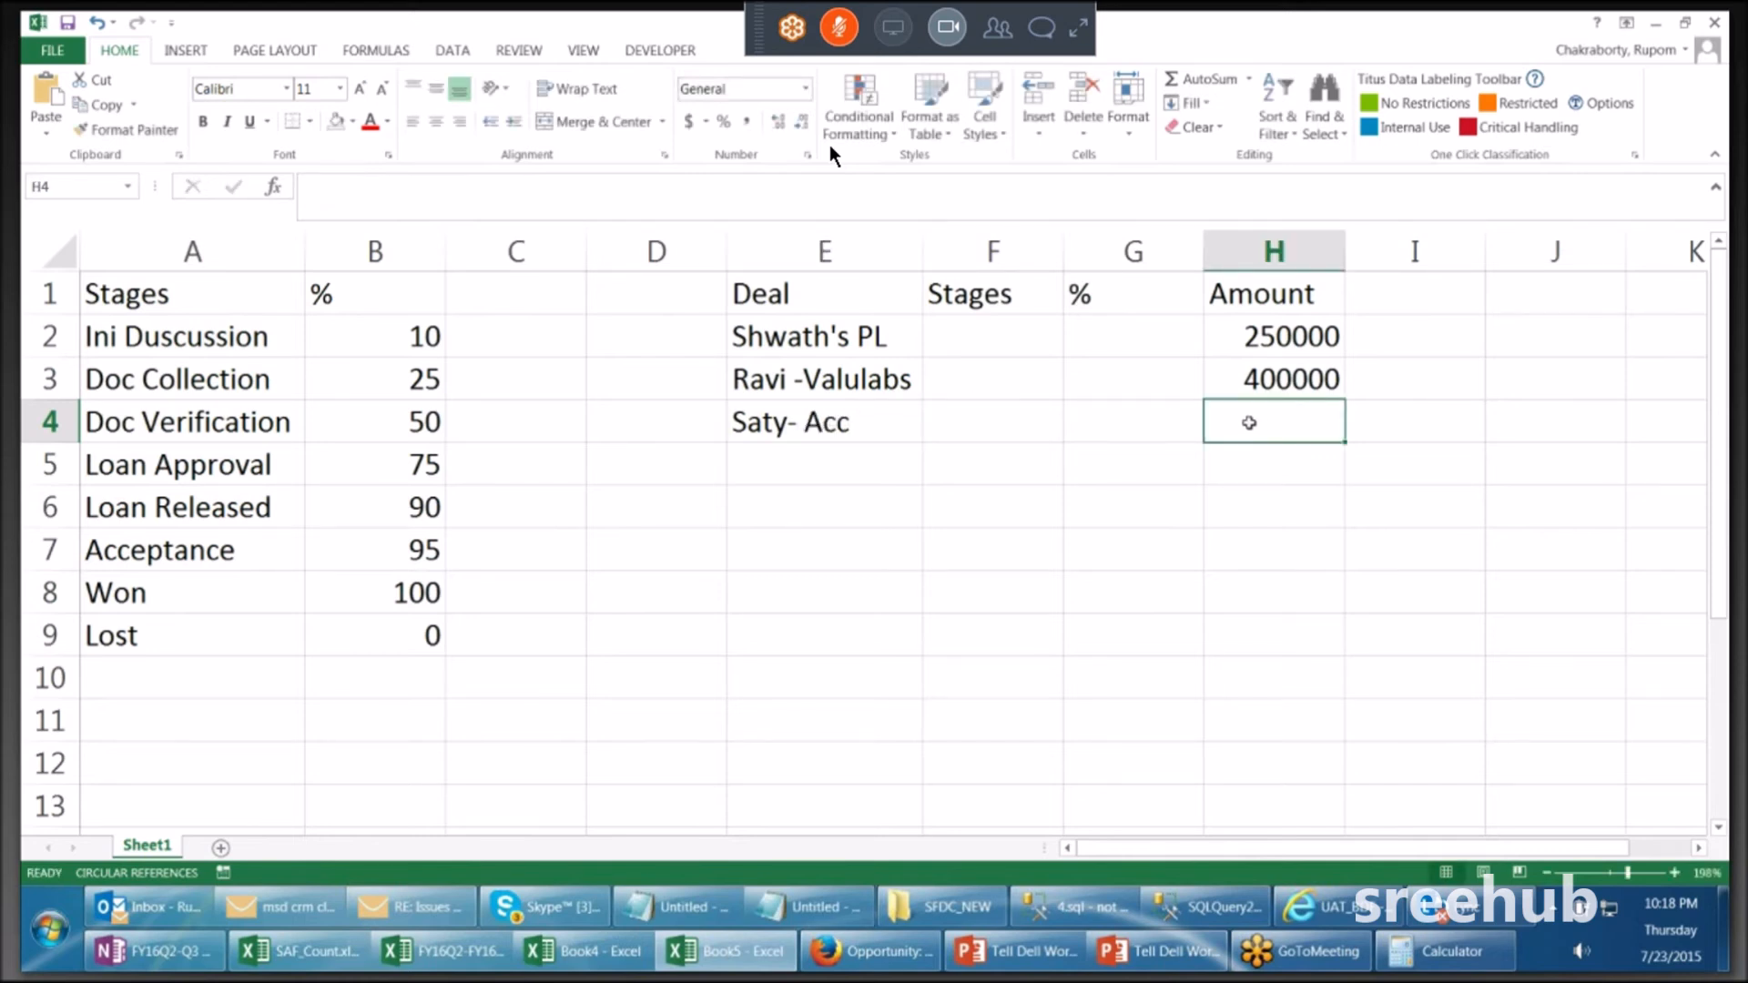
pyautogui.write('3000')
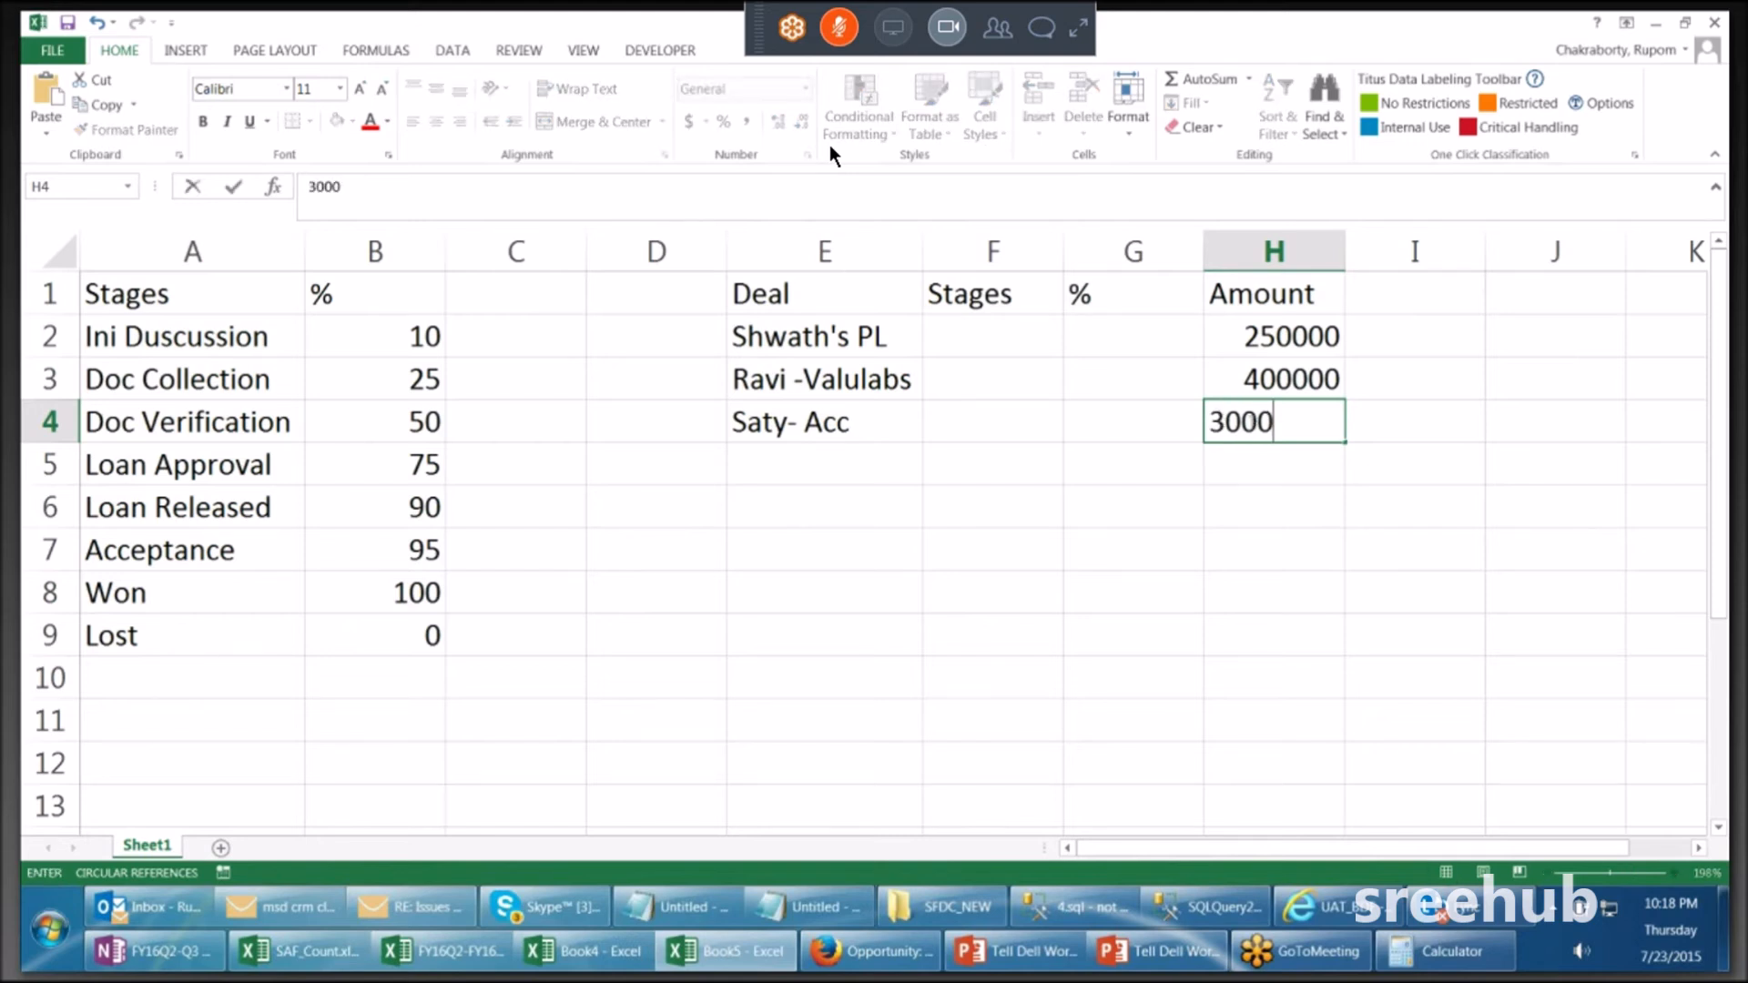
pyautogui.write('00')
# Step: Add the fourth deal "Sil Infotech" in E5 with amount 800000 in H5
pyautogui.click(792, 465)
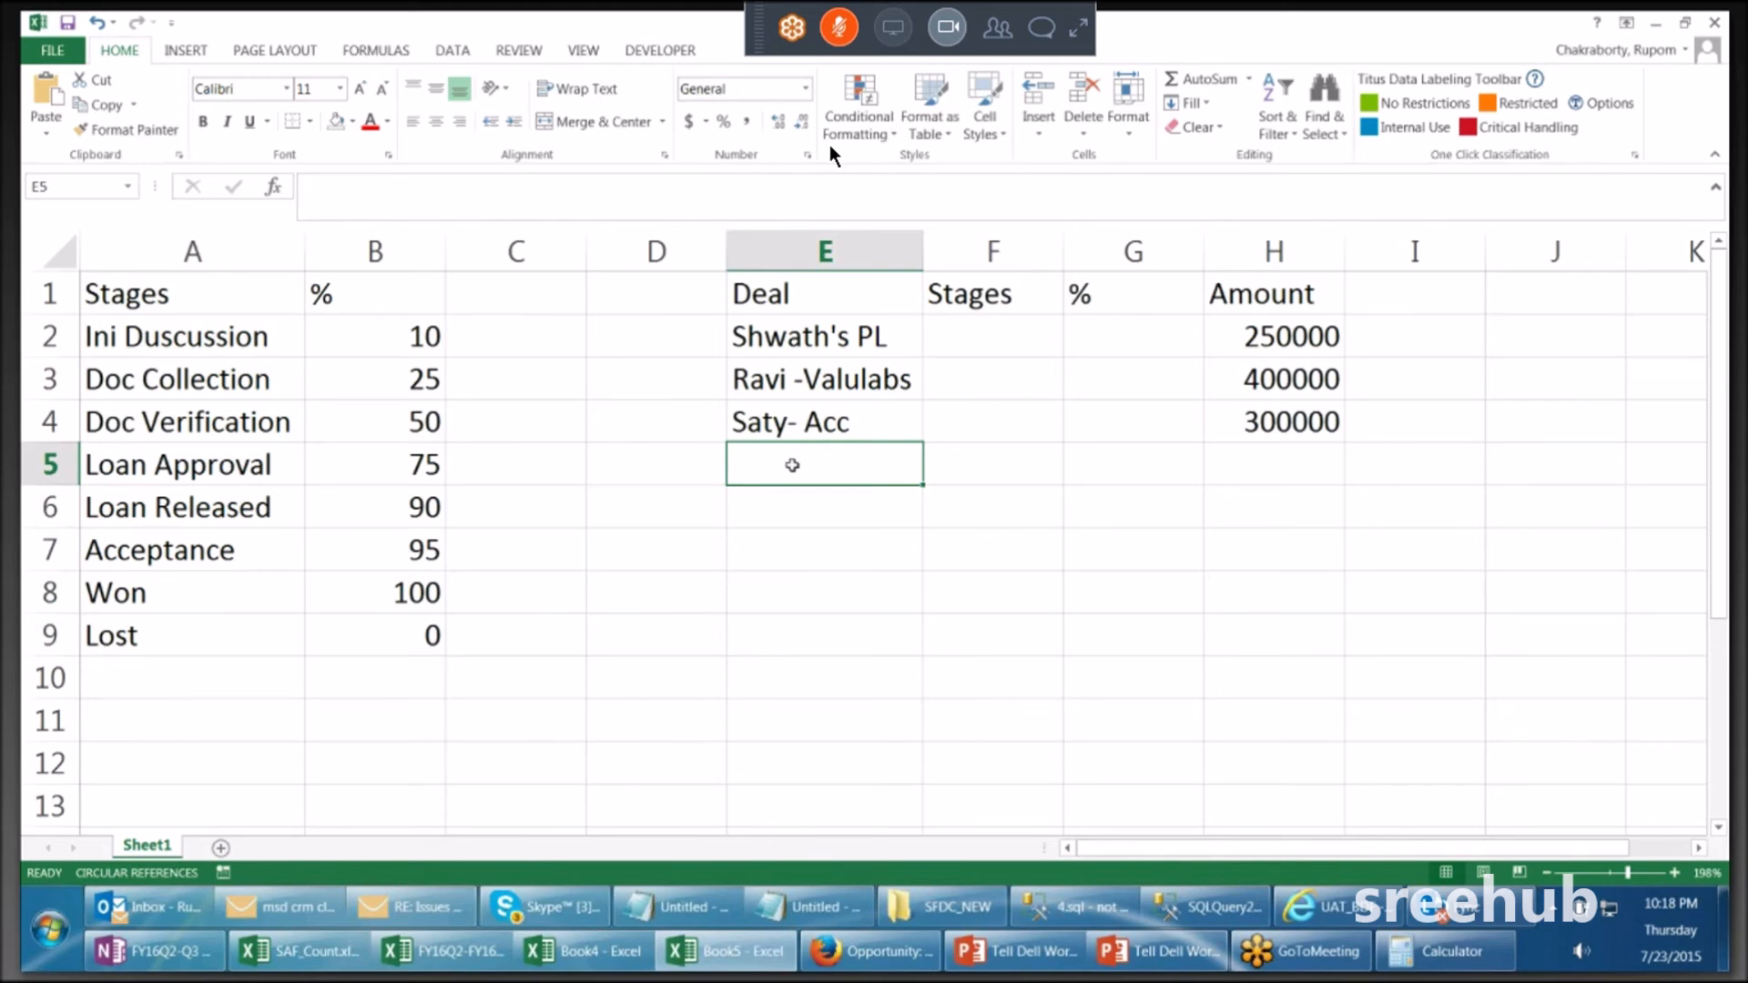
pyautogui.write('S')
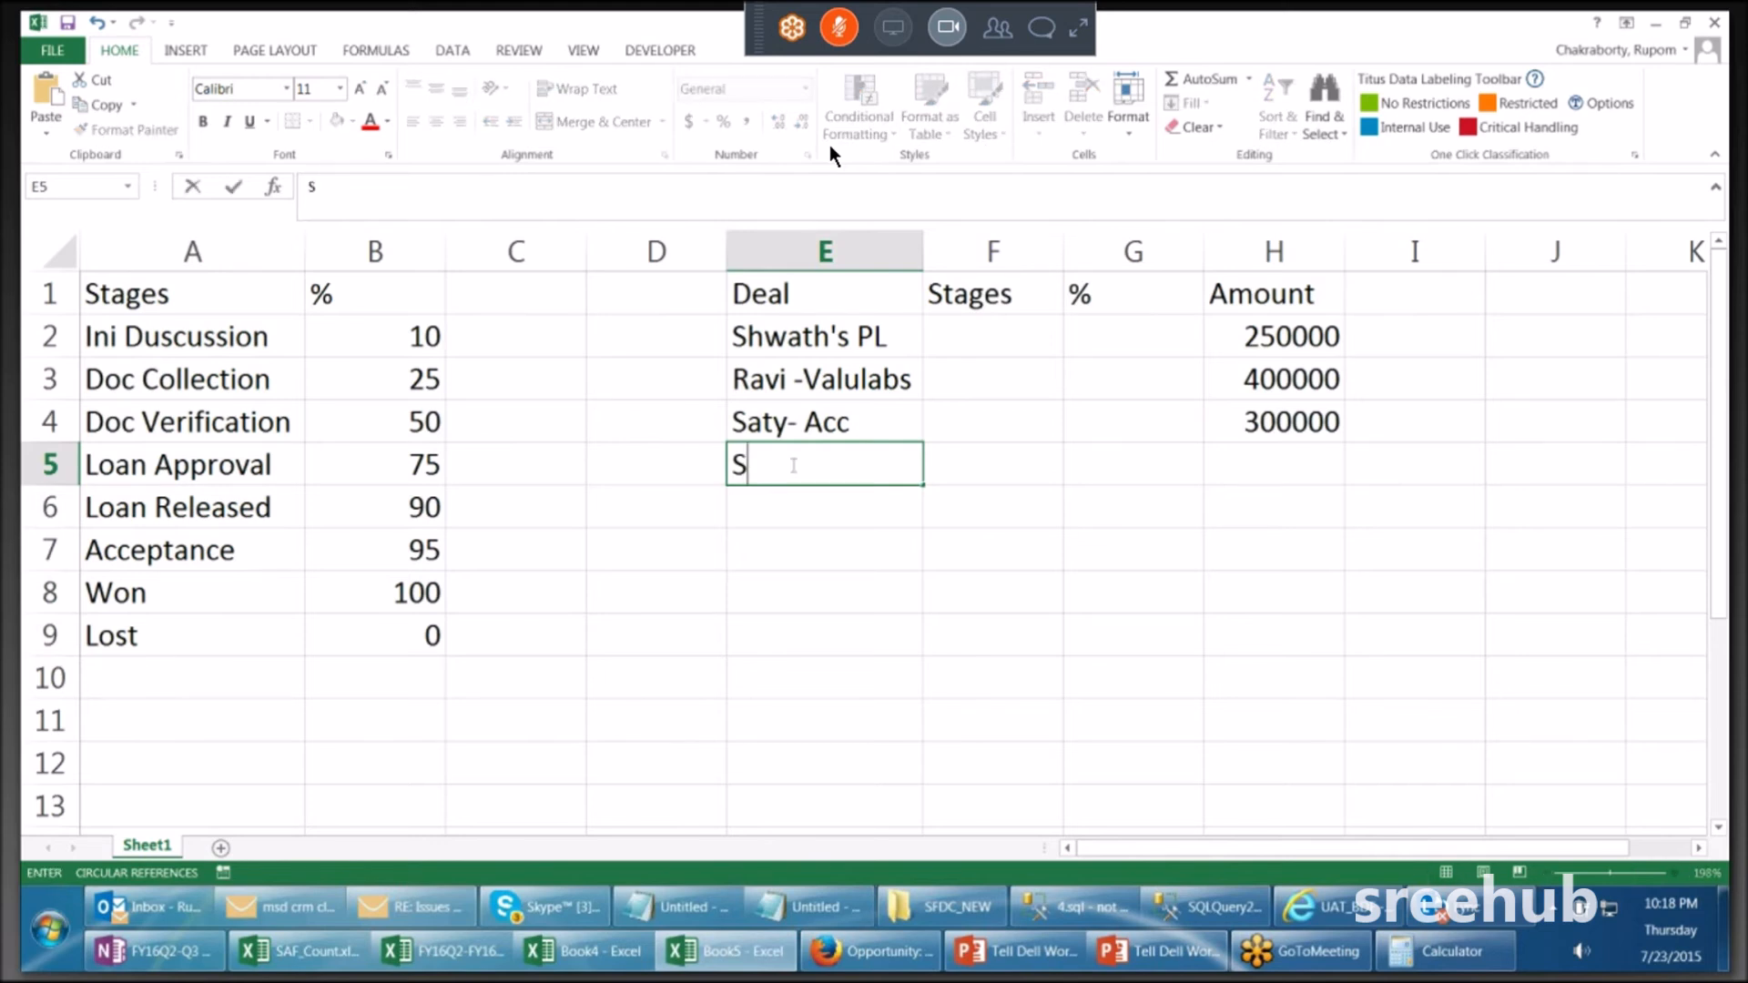
pyautogui.write('il Info')
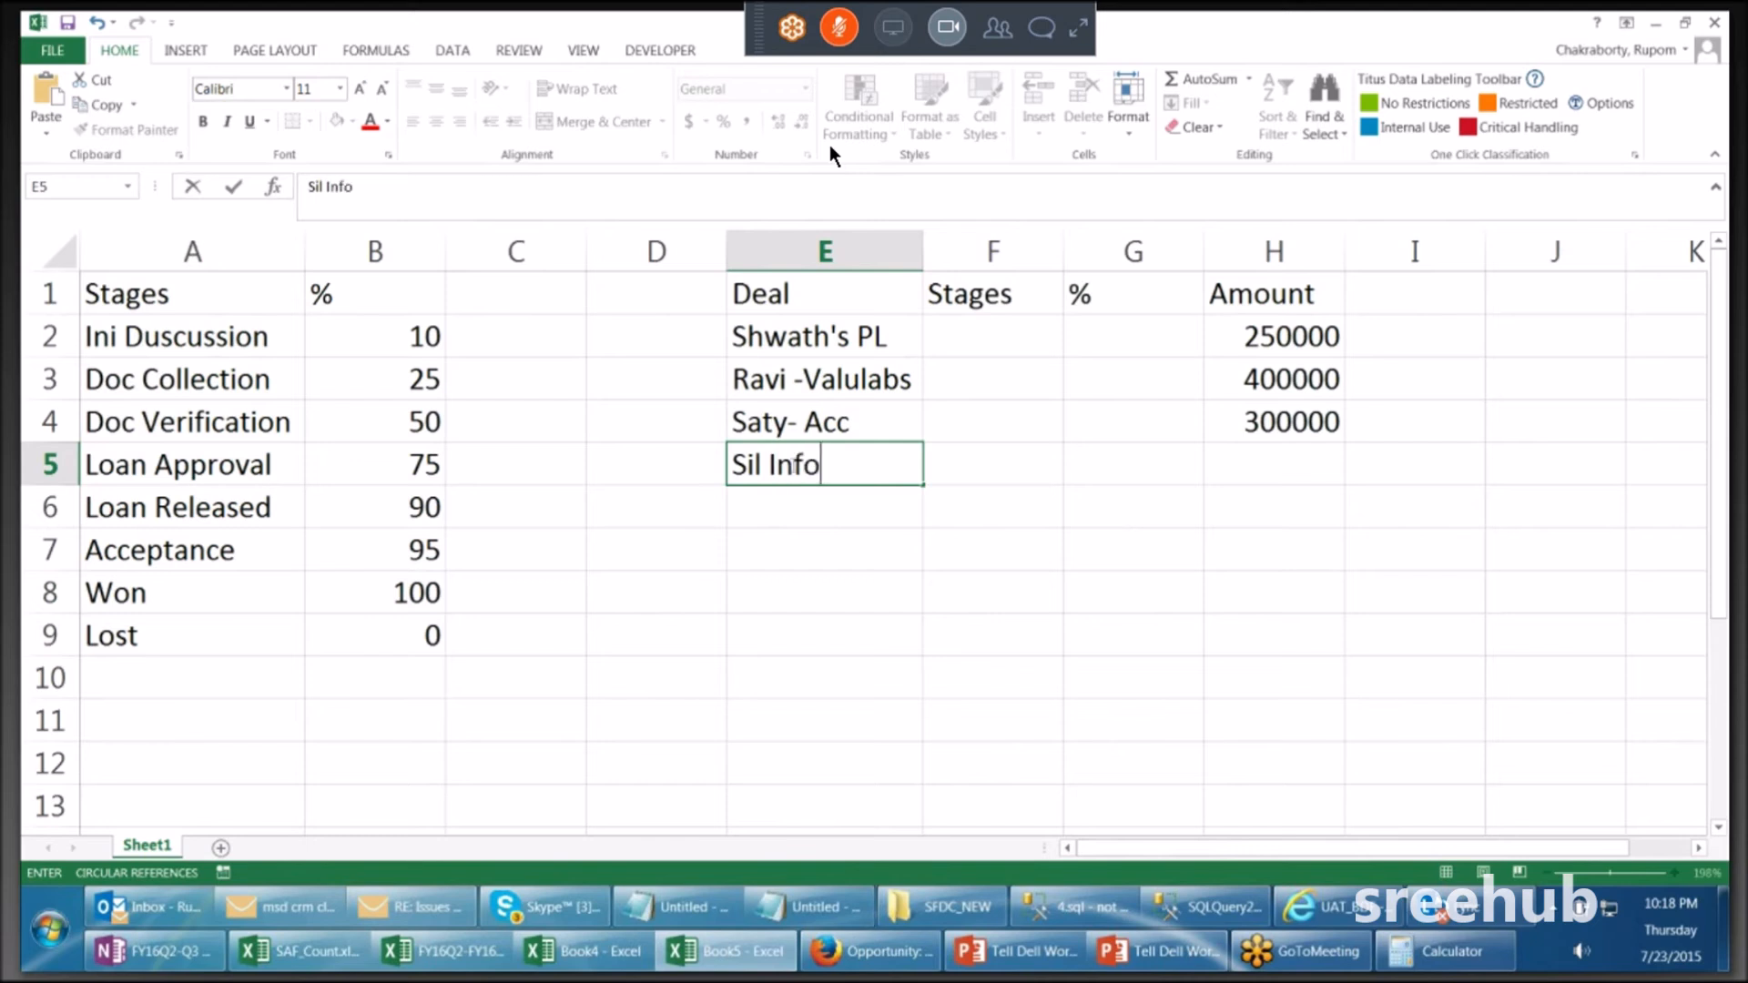
pyautogui.write('tech')
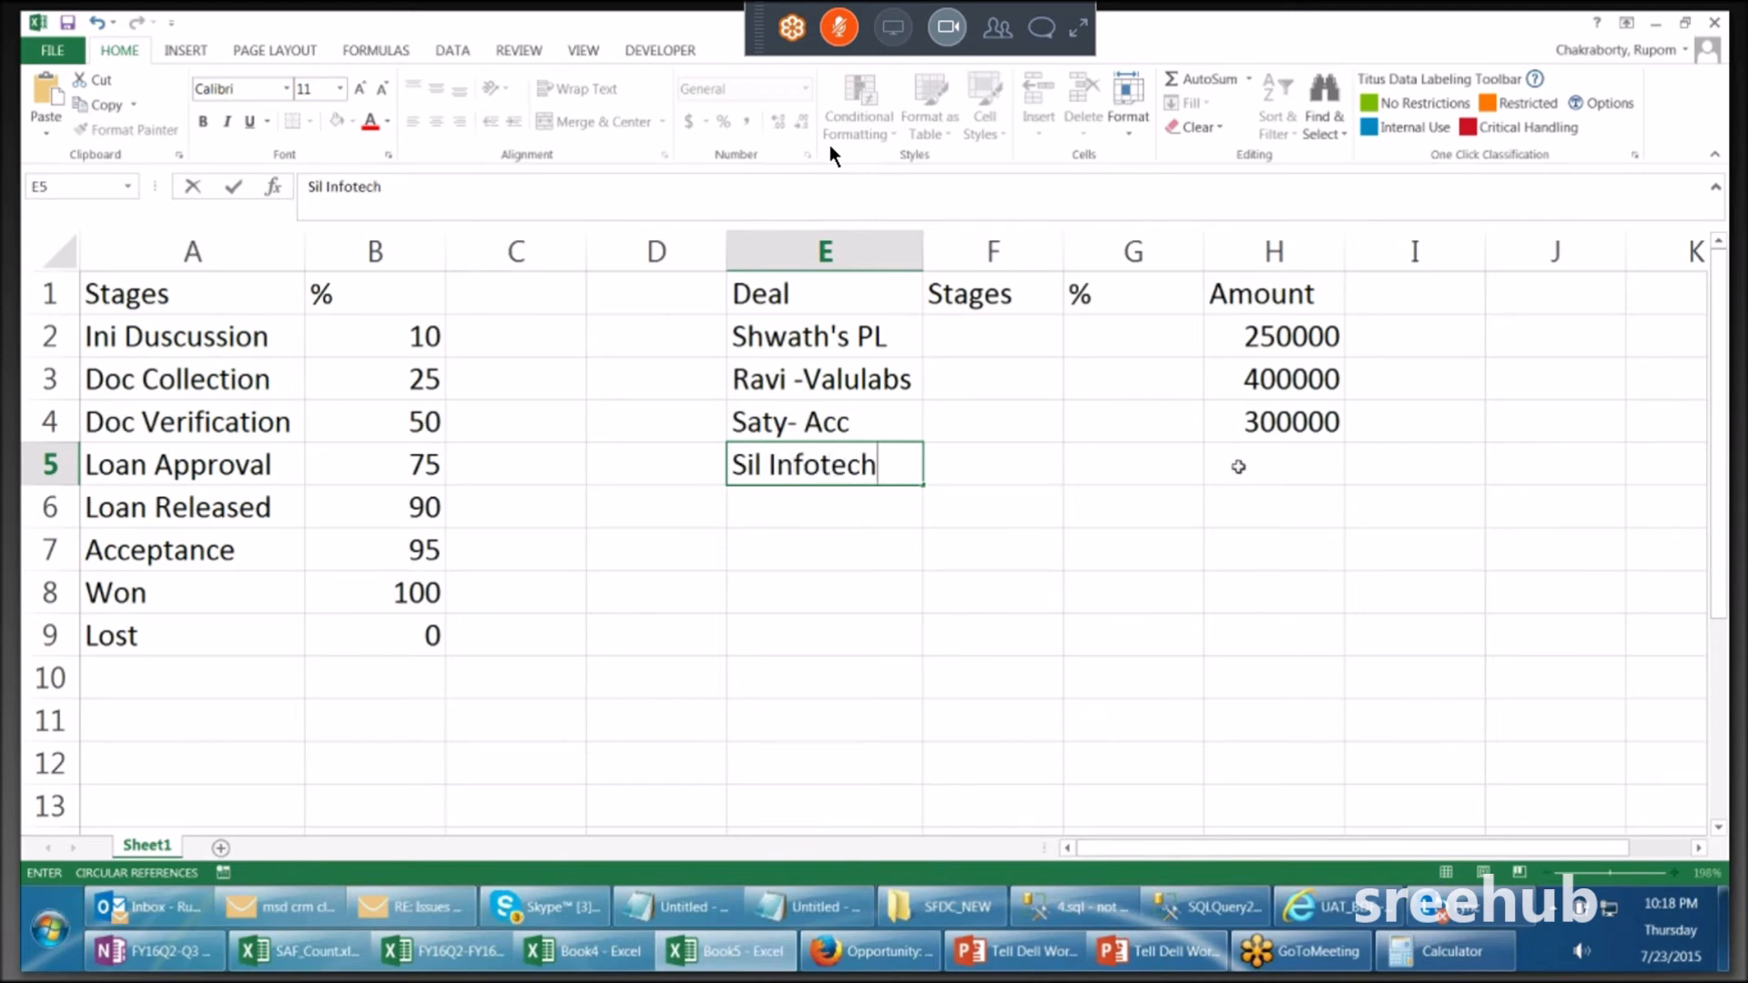
pyautogui.click(1244, 464)
pyautogui.write('8000000')
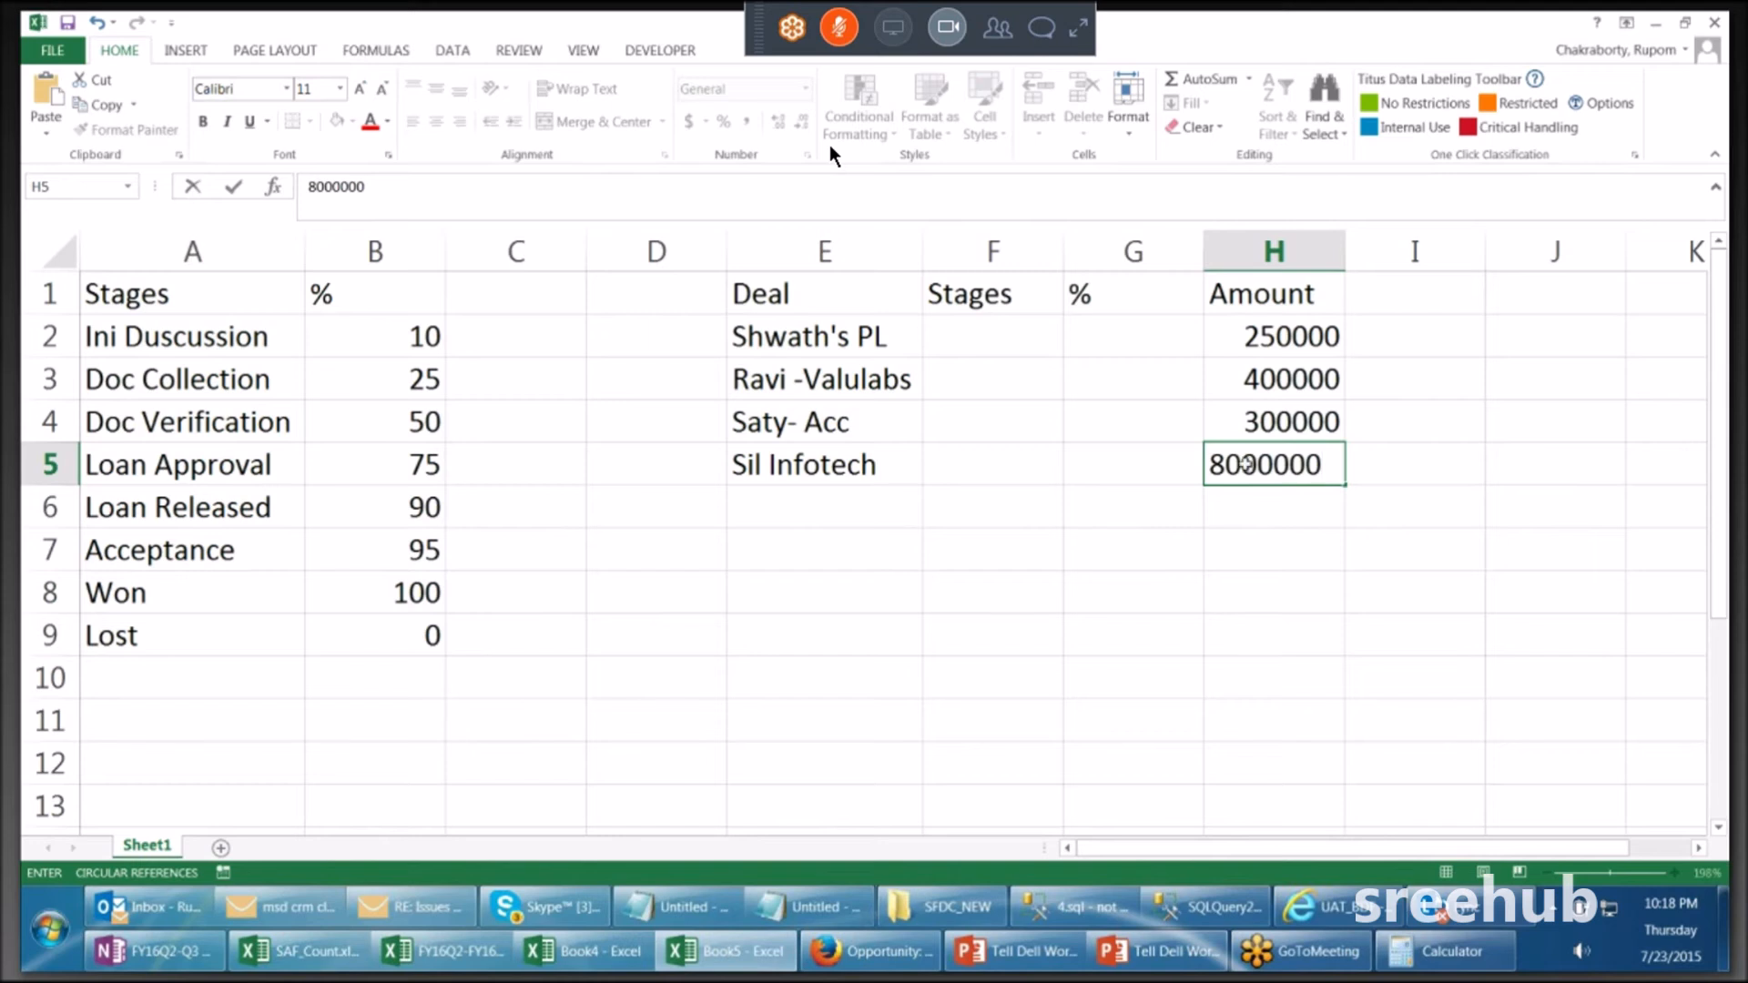
pyautogui.click(1242, 521)
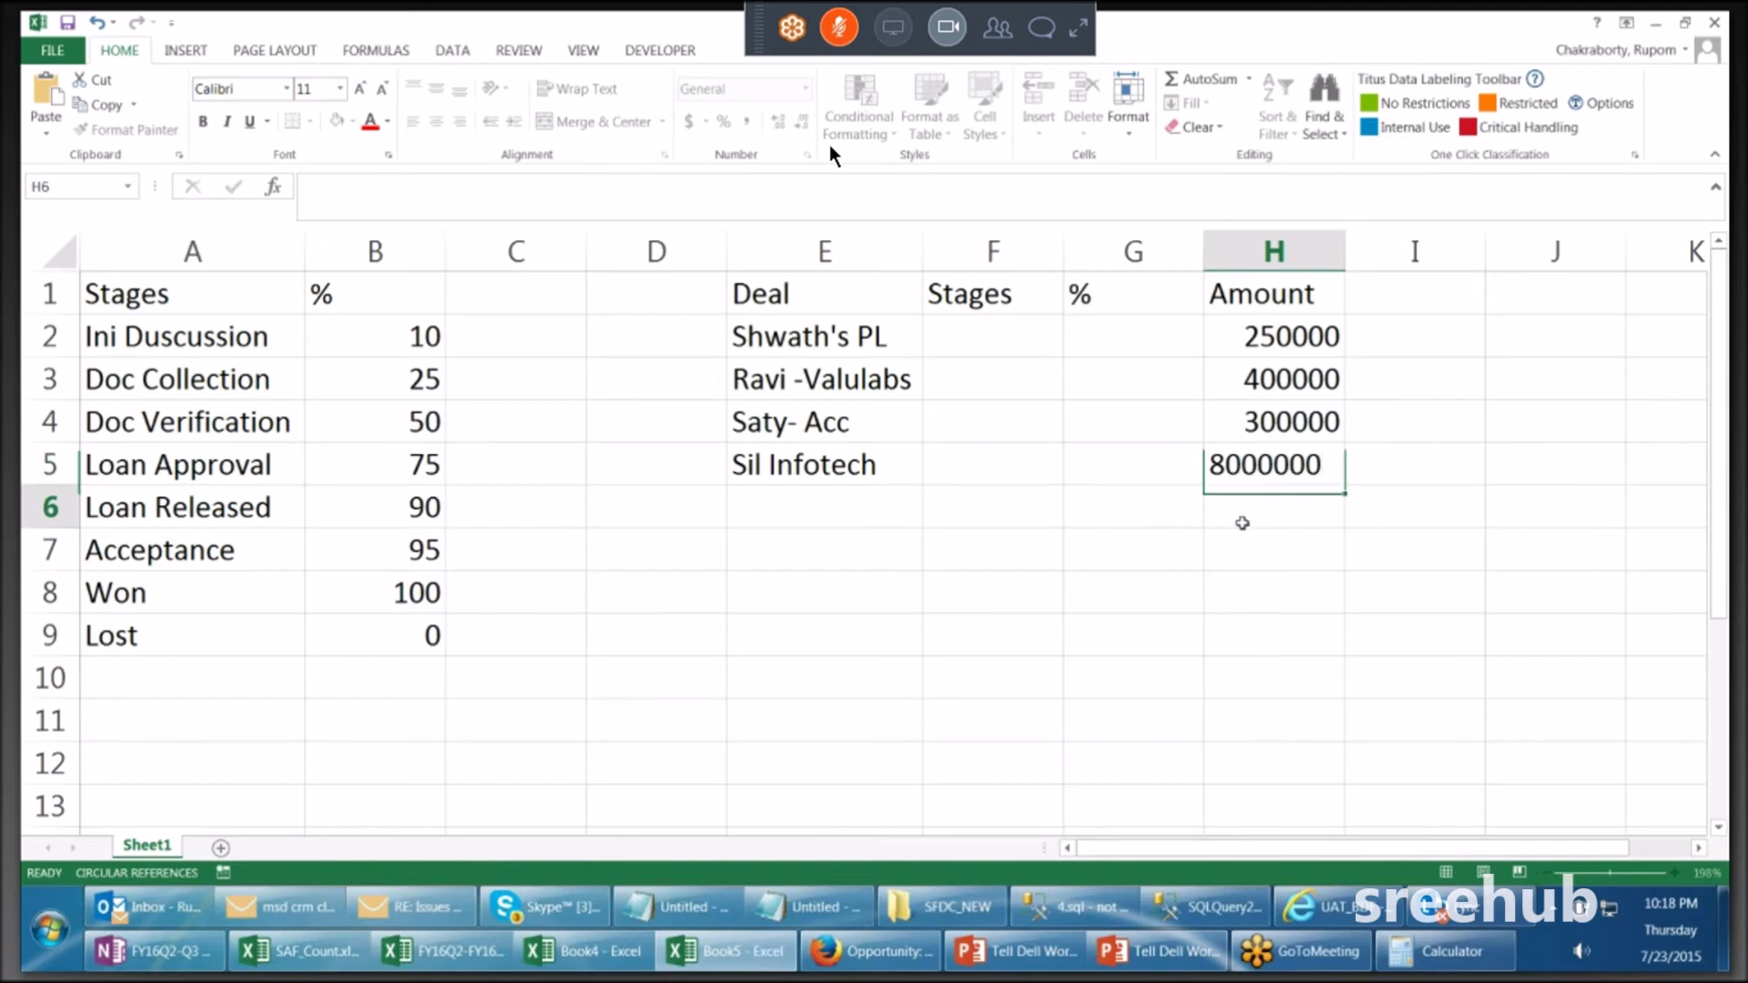
pyautogui.doubleClick(1299, 464)
pyautogui.press('BackSpace')
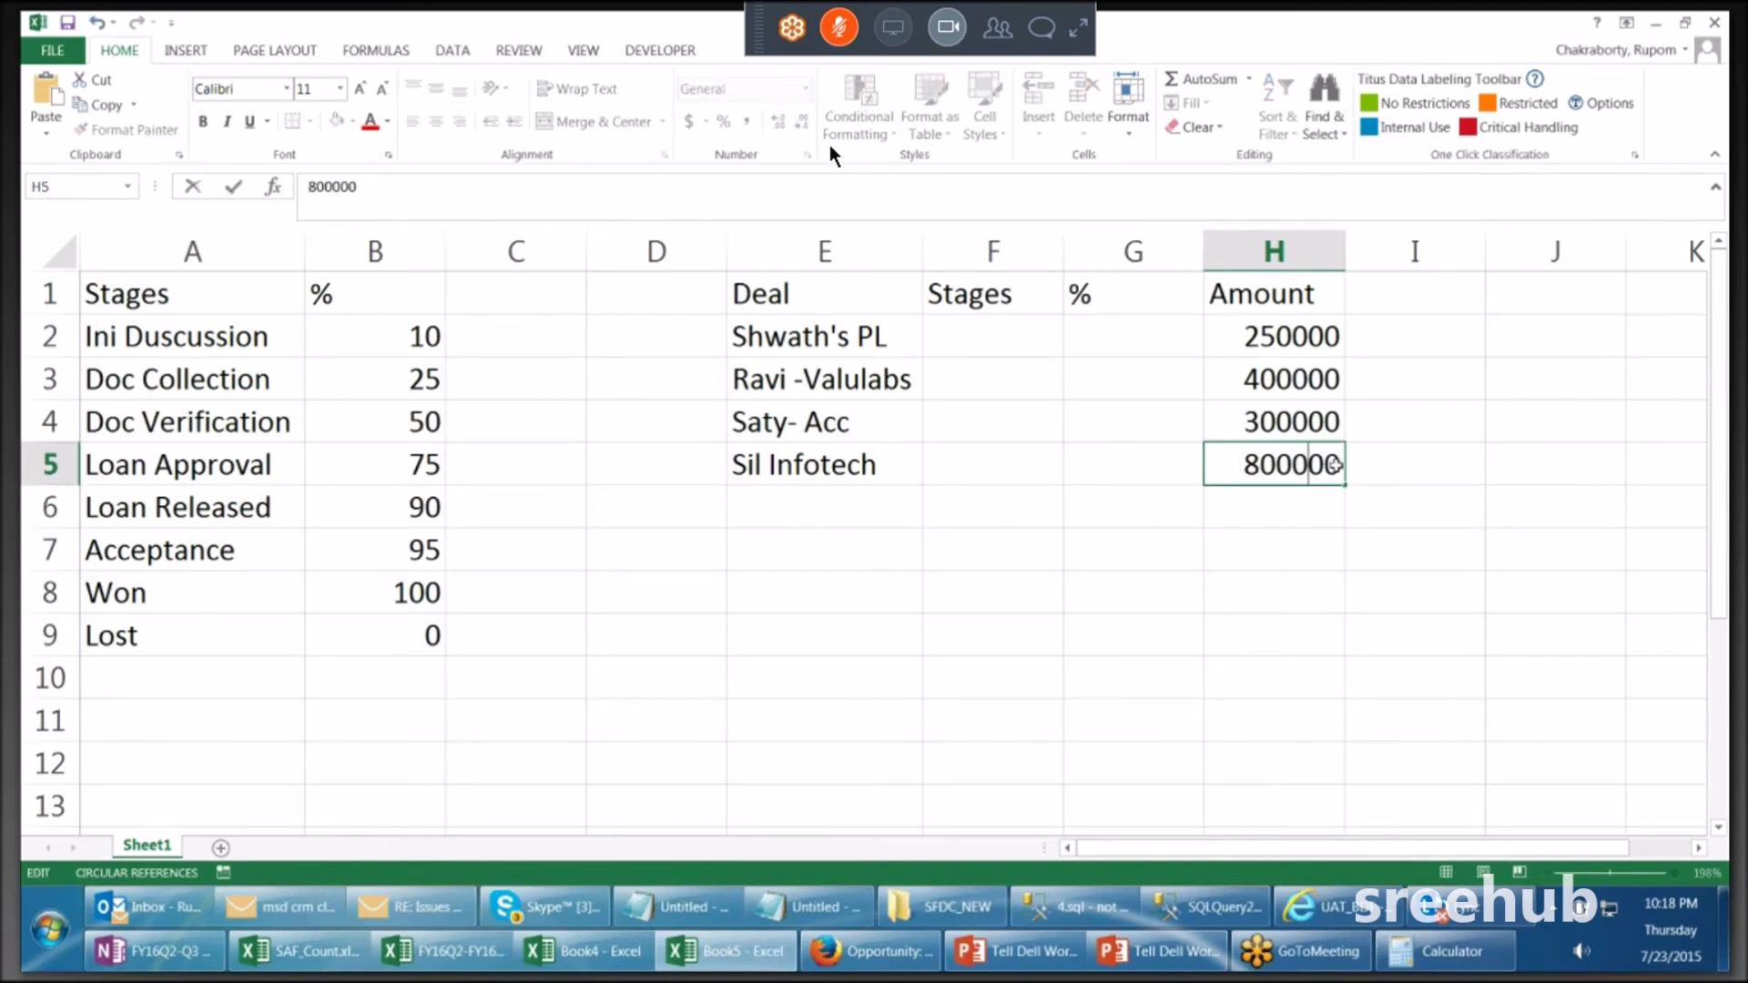
pyautogui.click(1319, 521)
pyautogui.click(956, 517)
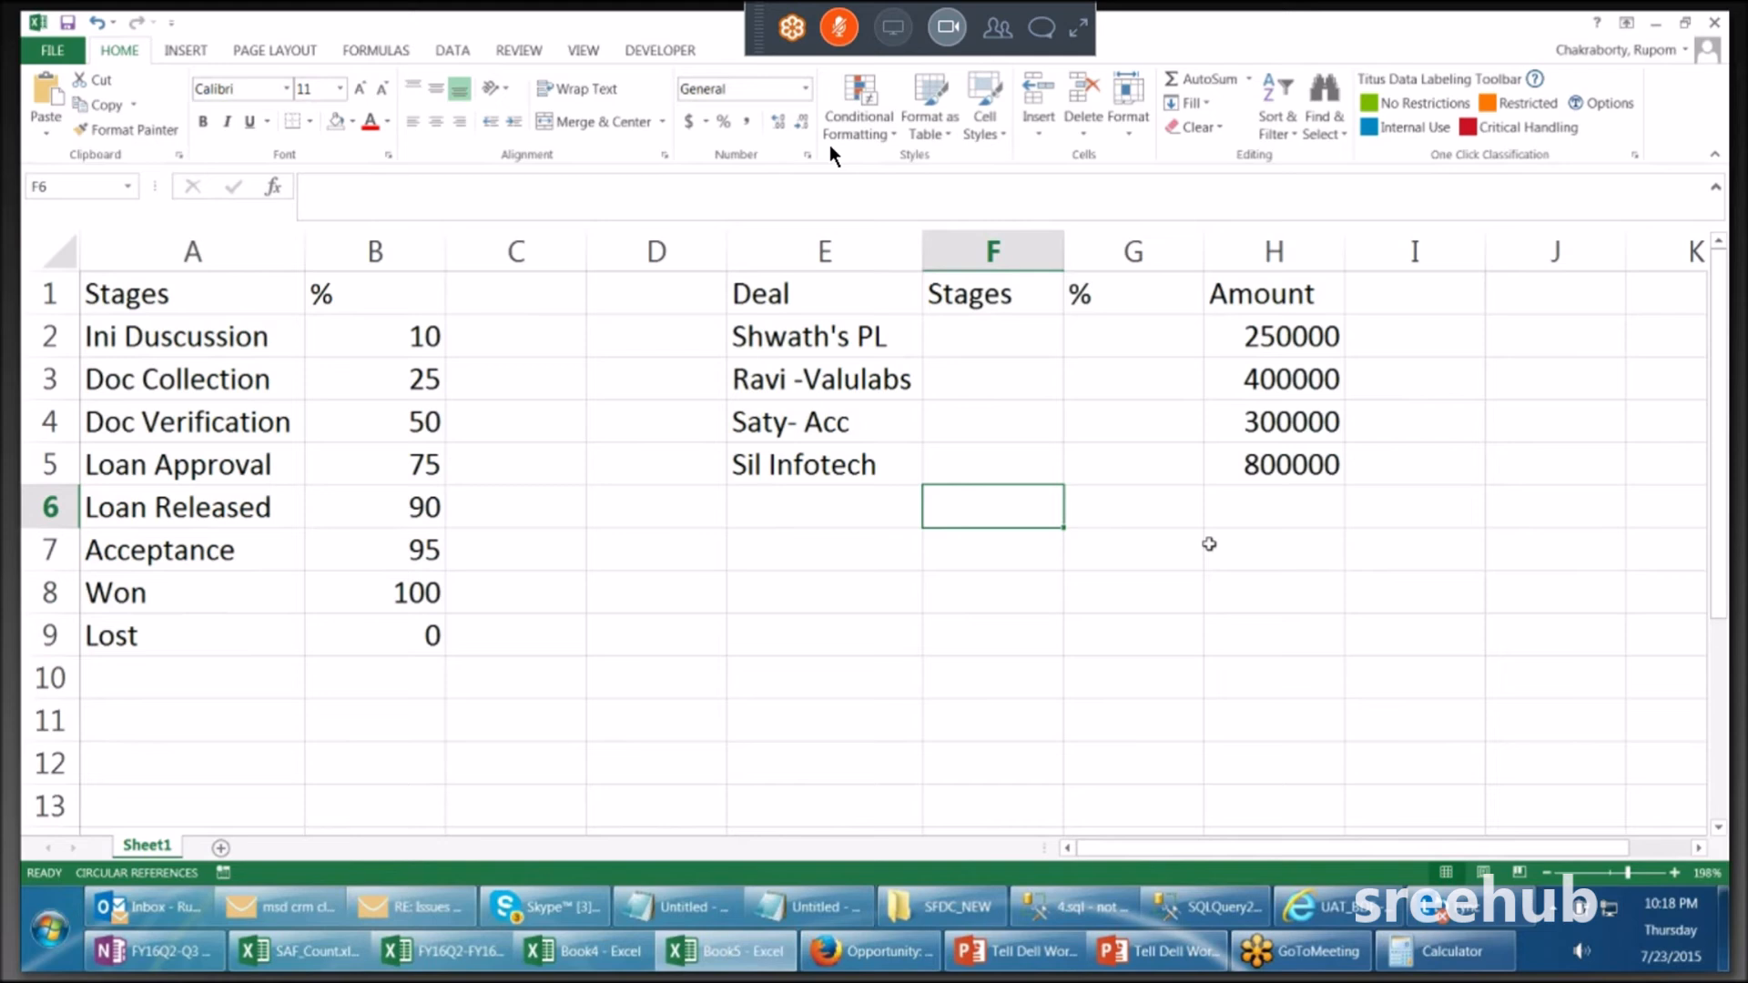
# Step: Apply all borders to the deal table in E1:H5
pyautogui.moveTo(739, 294); pyautogui.dragTo(1274, 469)
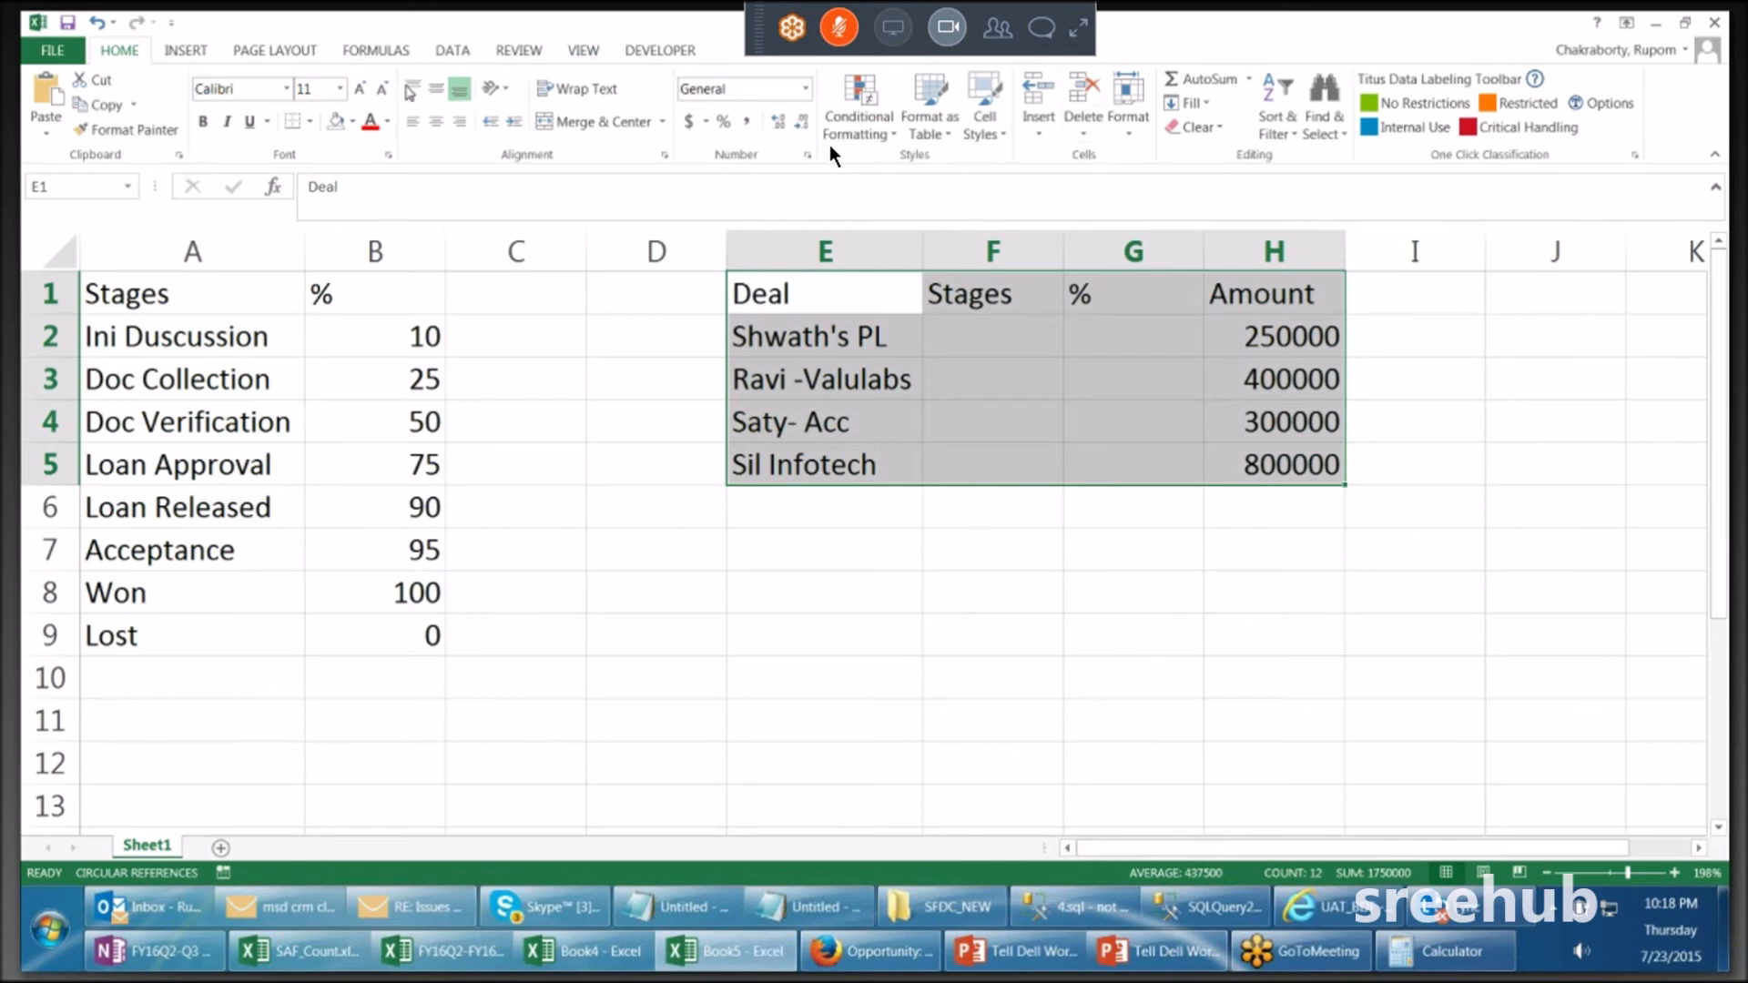
pyautogui.click(312, 121)
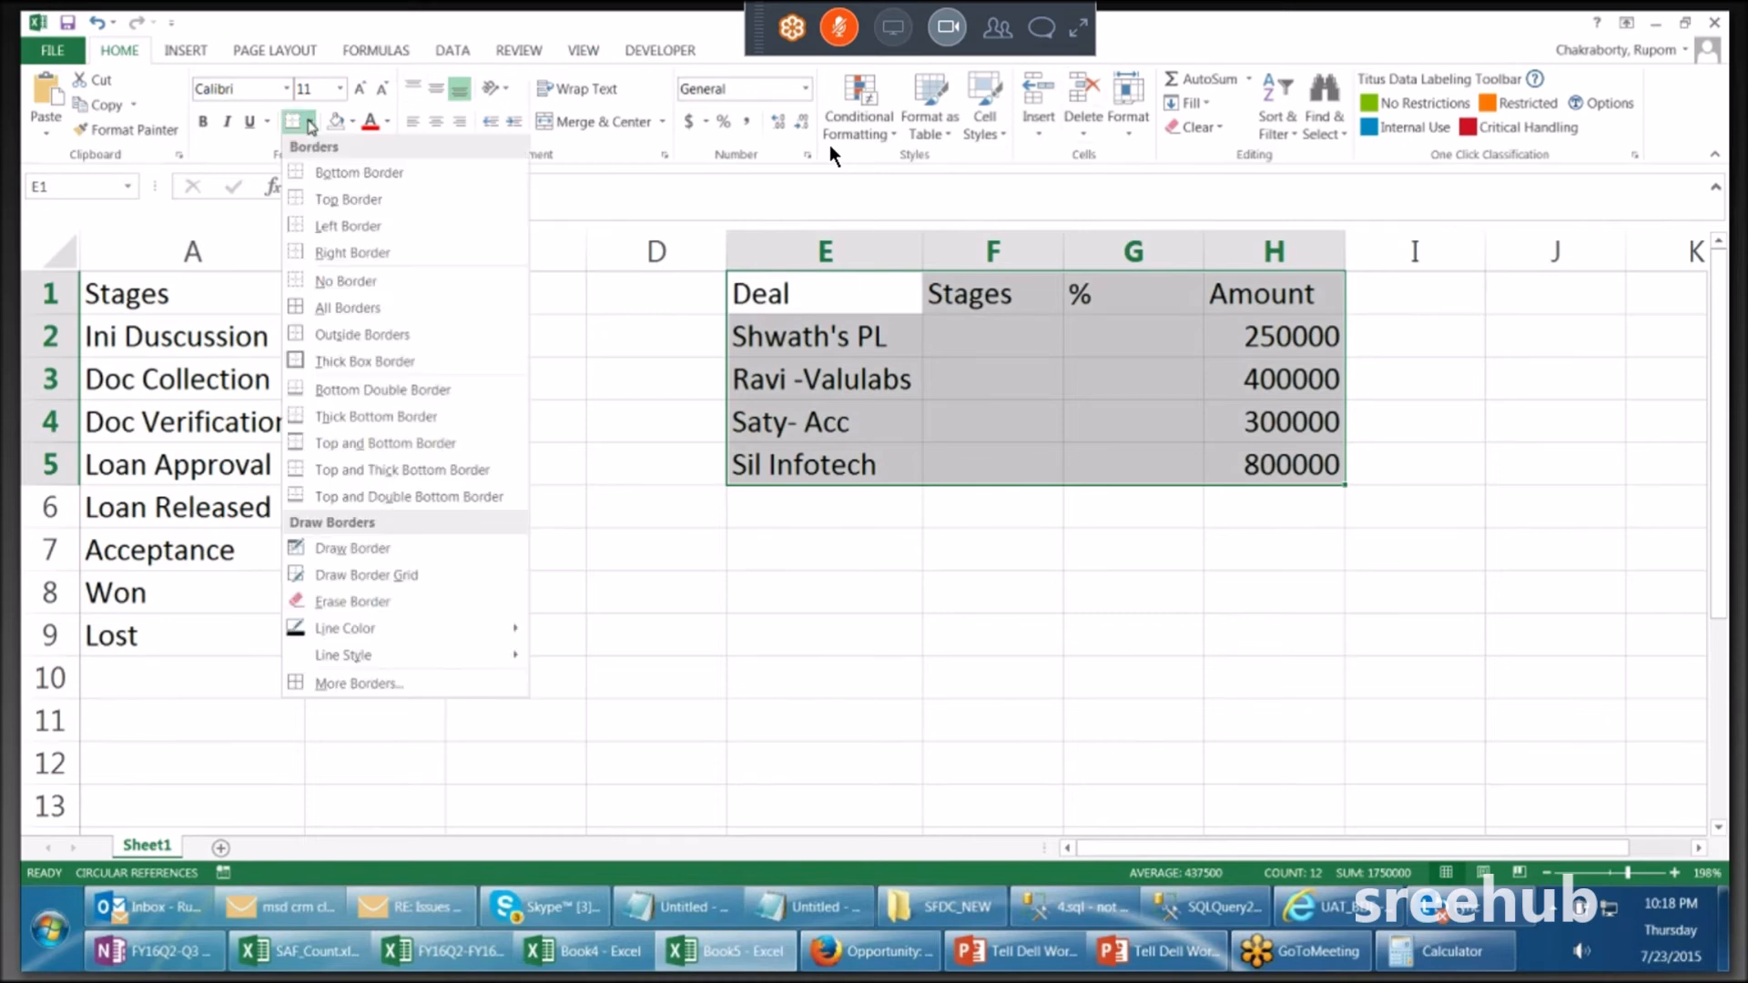
pyautogui.click(353, 310)
# Step: Enter the label "Target" in G7 and the target amount 800000 in H7
pyautogui.click(1152, 559)
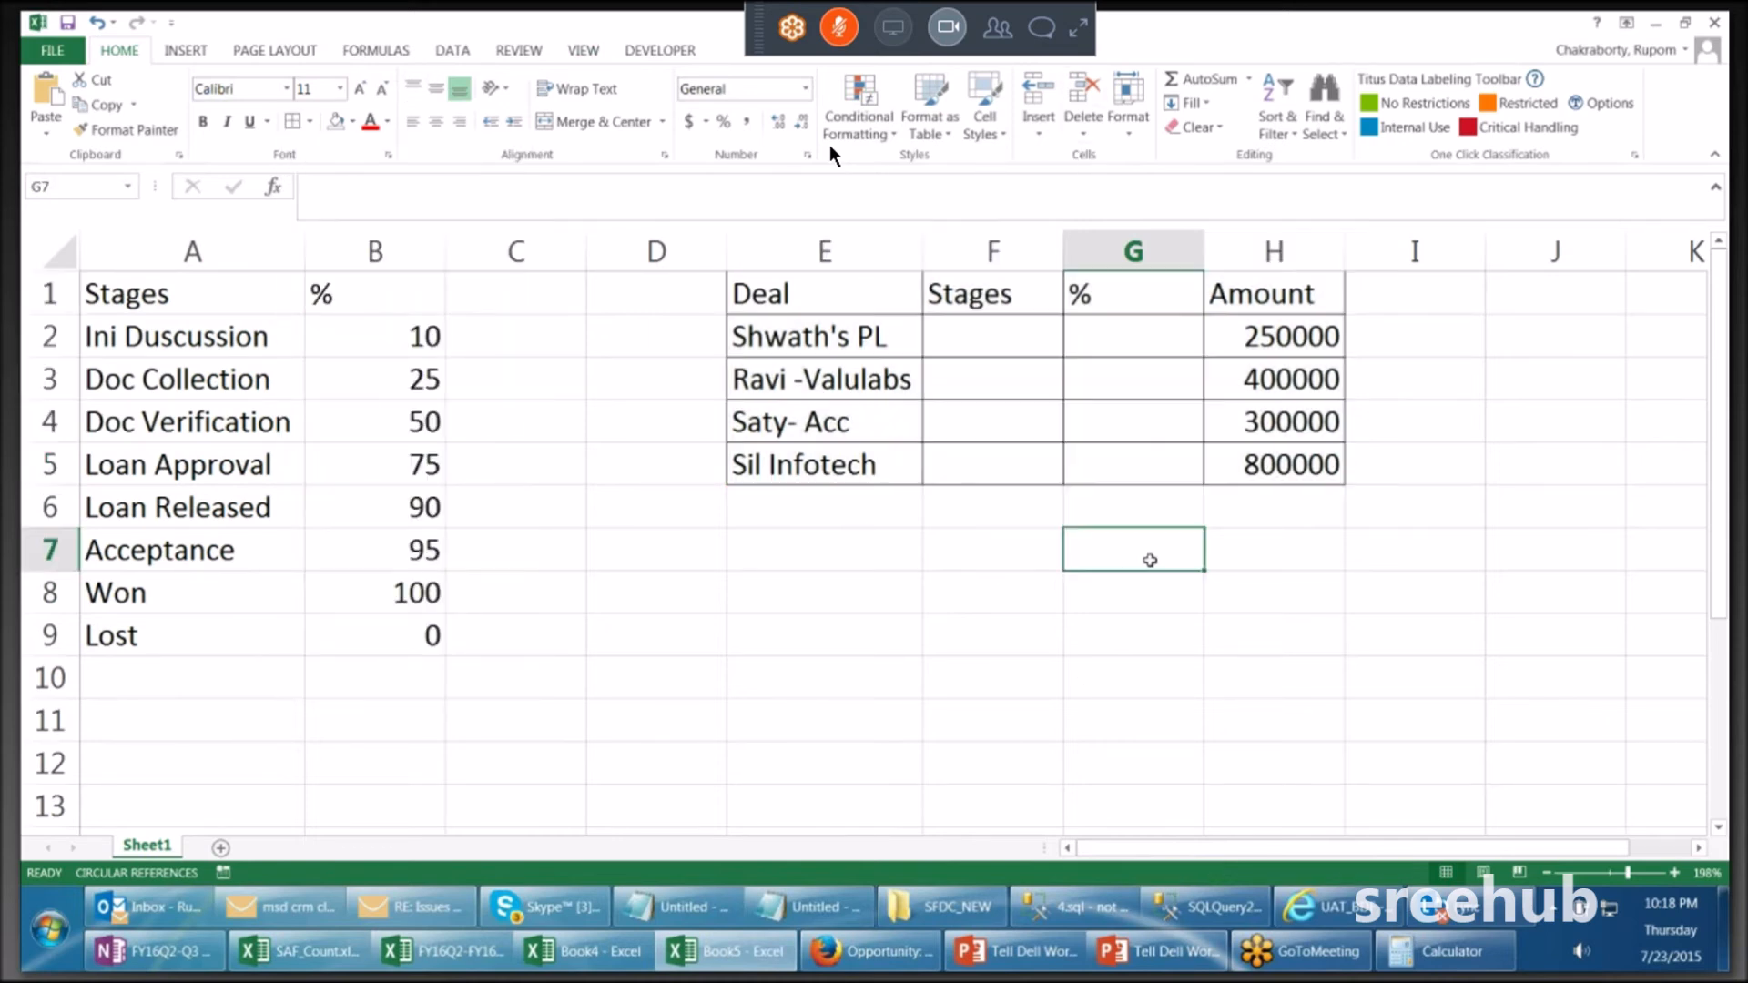
pyautogui.write('Target')
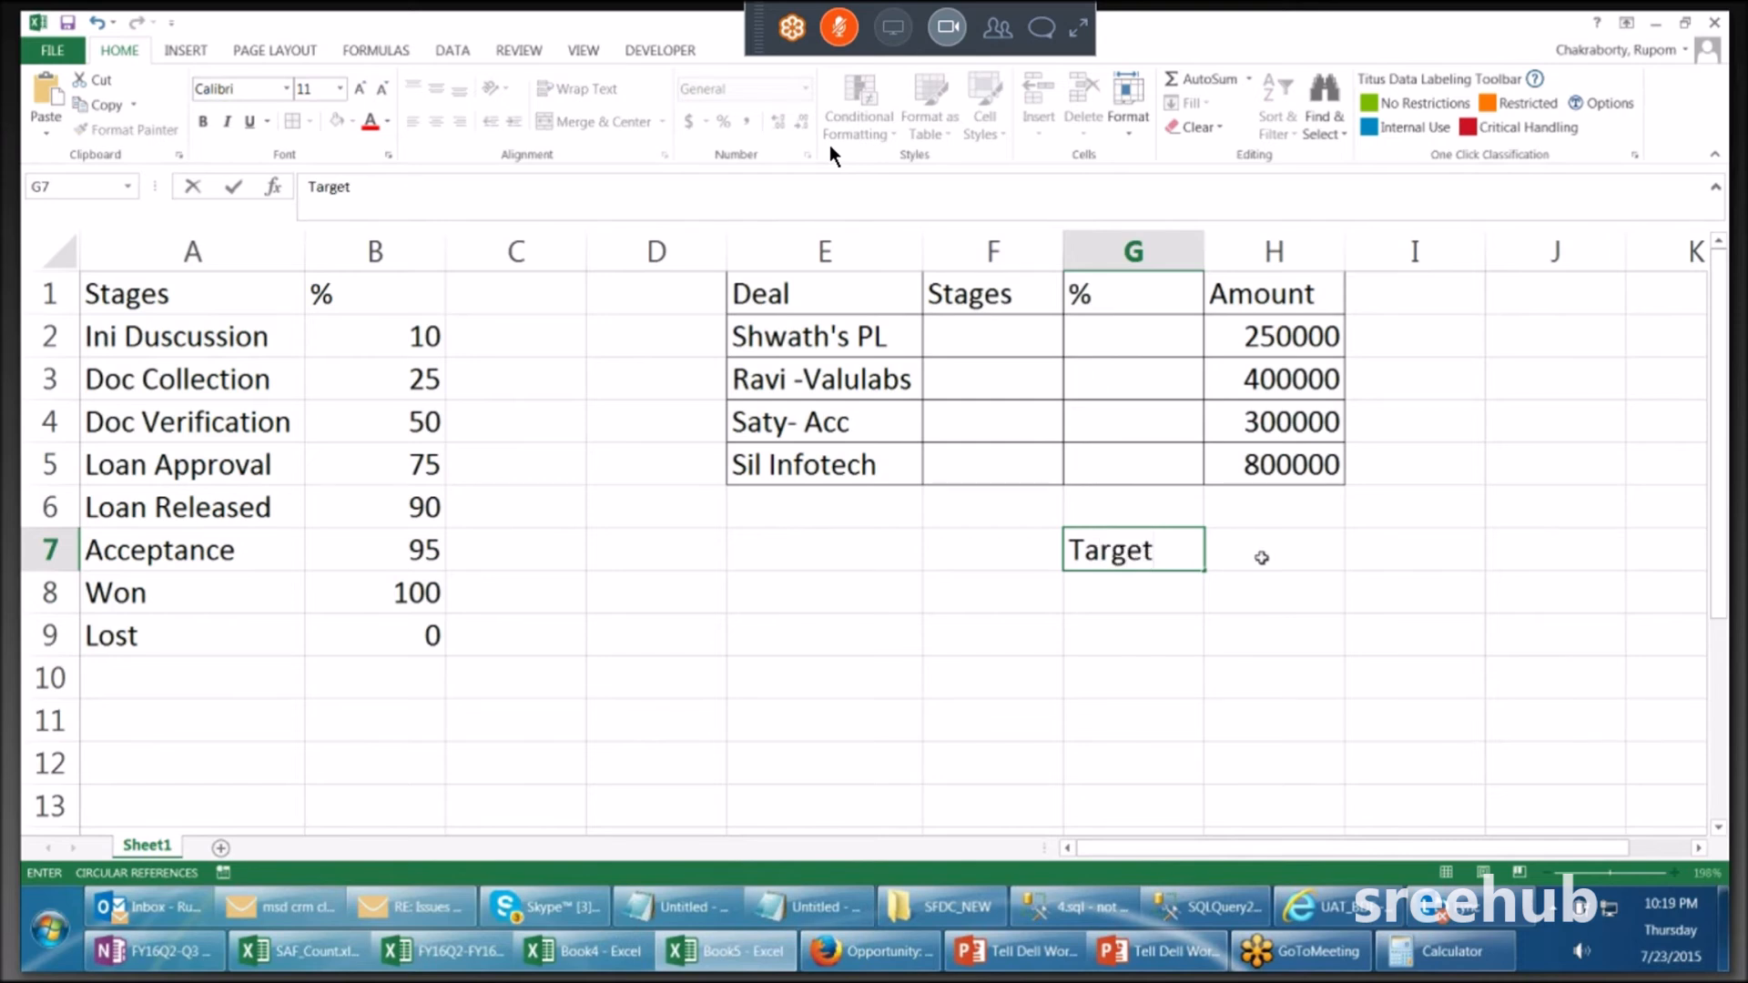
pyautogui.click(1271, 554)
pyautogui.write('800000')
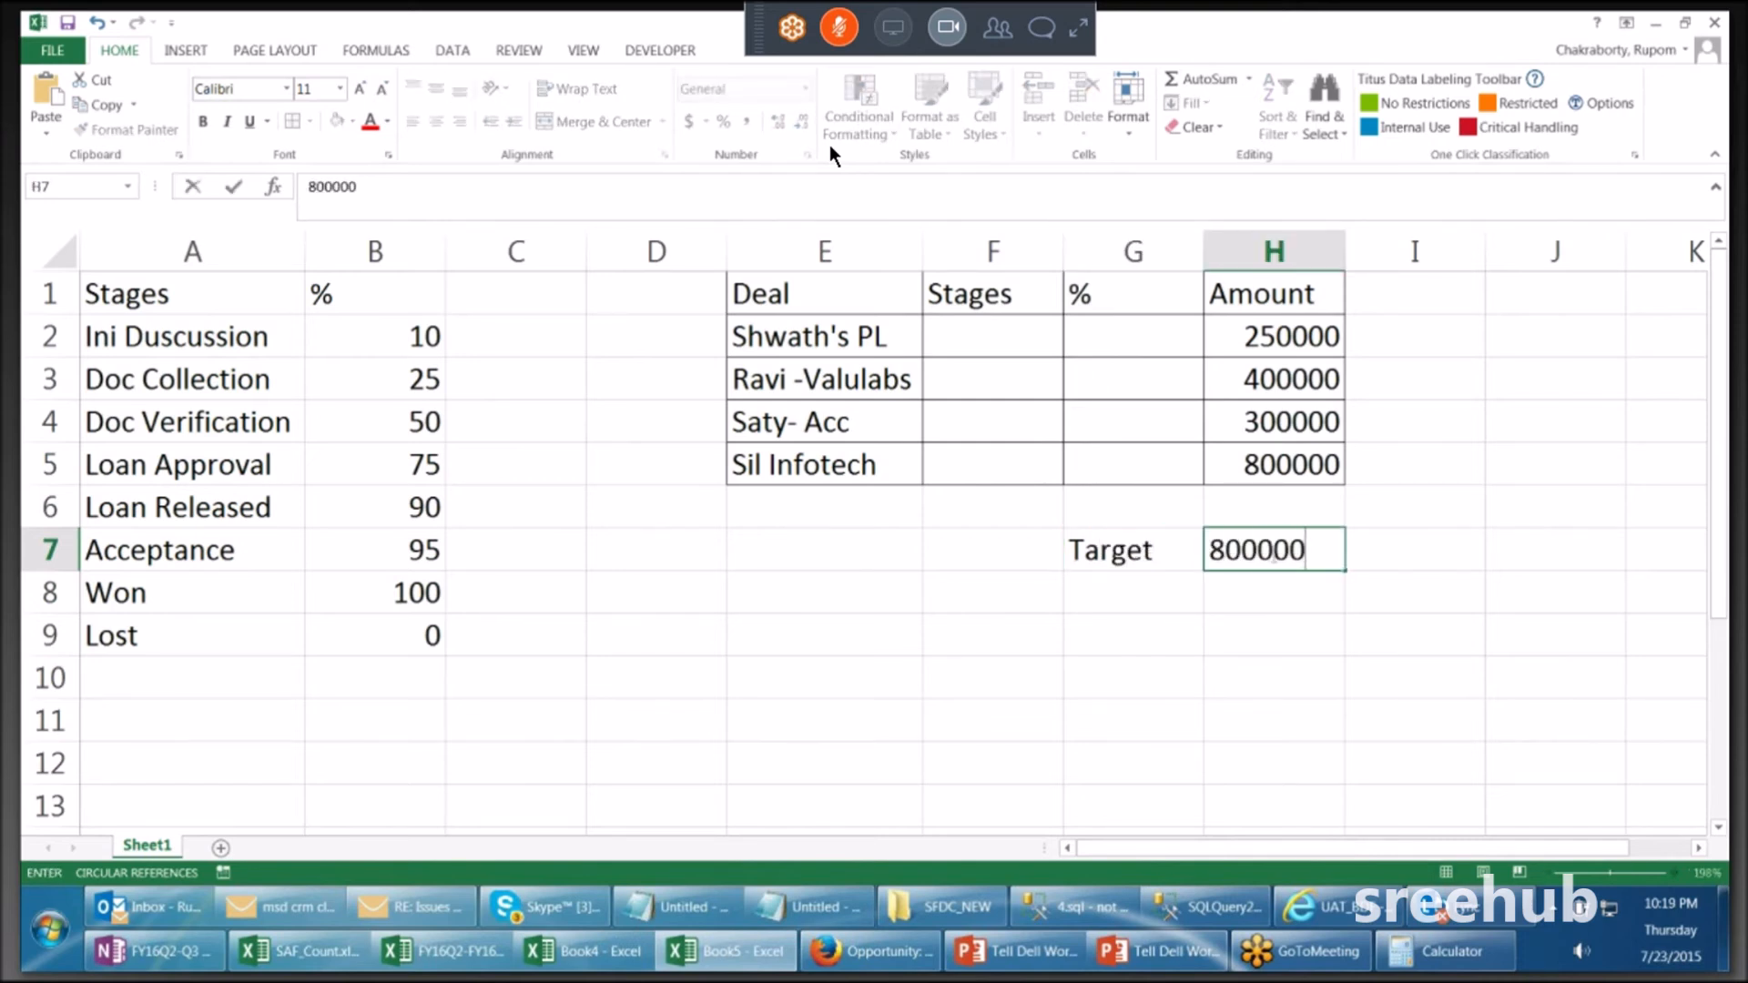
pyautogui.click(717, 526)
# Step: Add a "Total" row label in E6 and sum the amounts H2:H5 in H6 with AutoSum
pyautogui.click(781, 505)
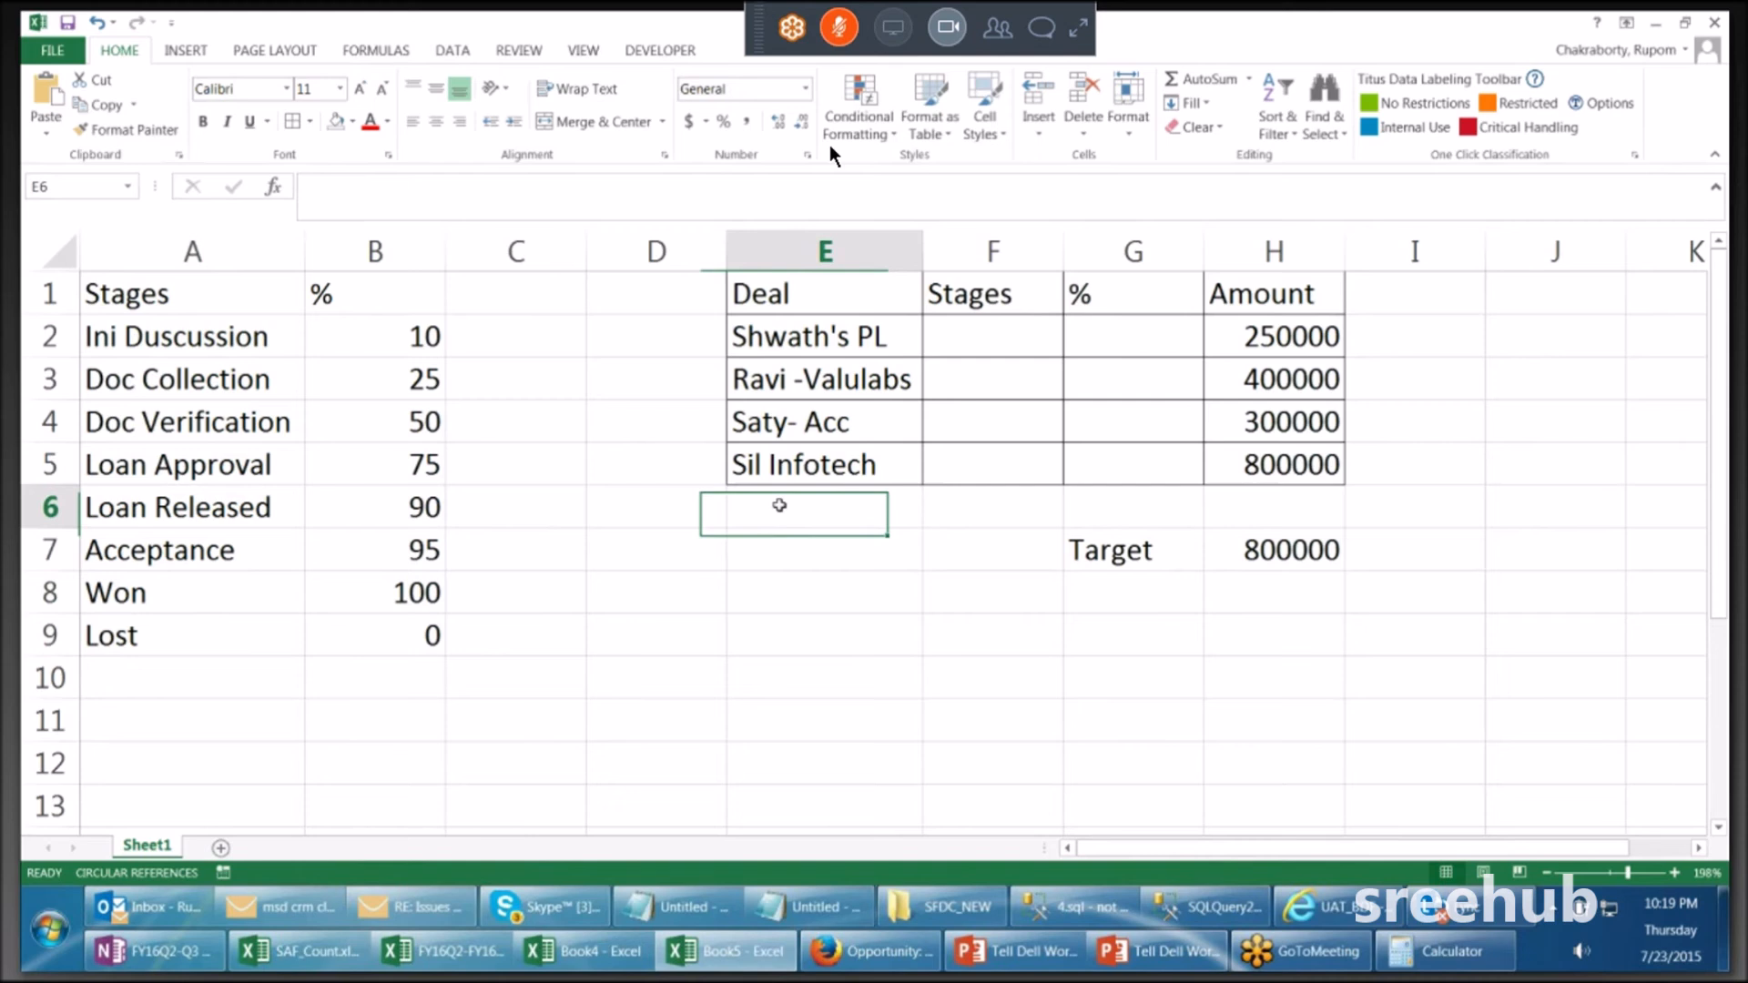
pyautogui.write('Totak')
pyautogui.press('BackSpace')
pyautogui.write('l')
pyautogui.click(1295, 512)
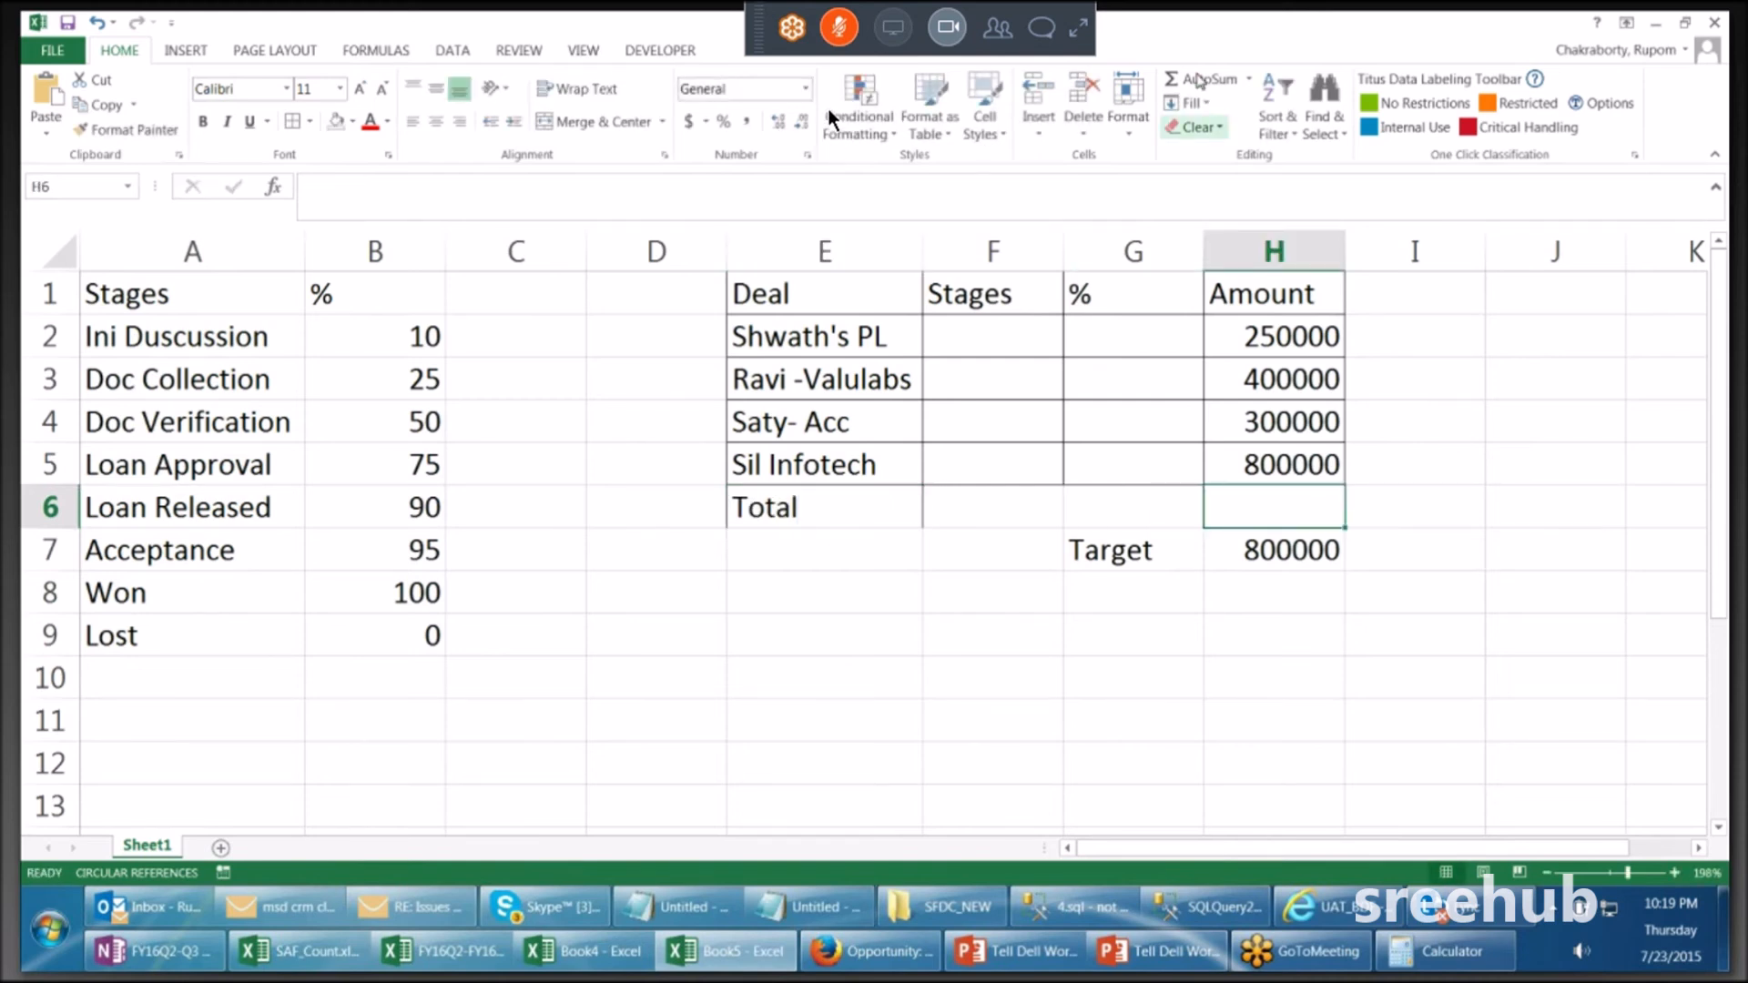
pyautogui.click(1198, 79)
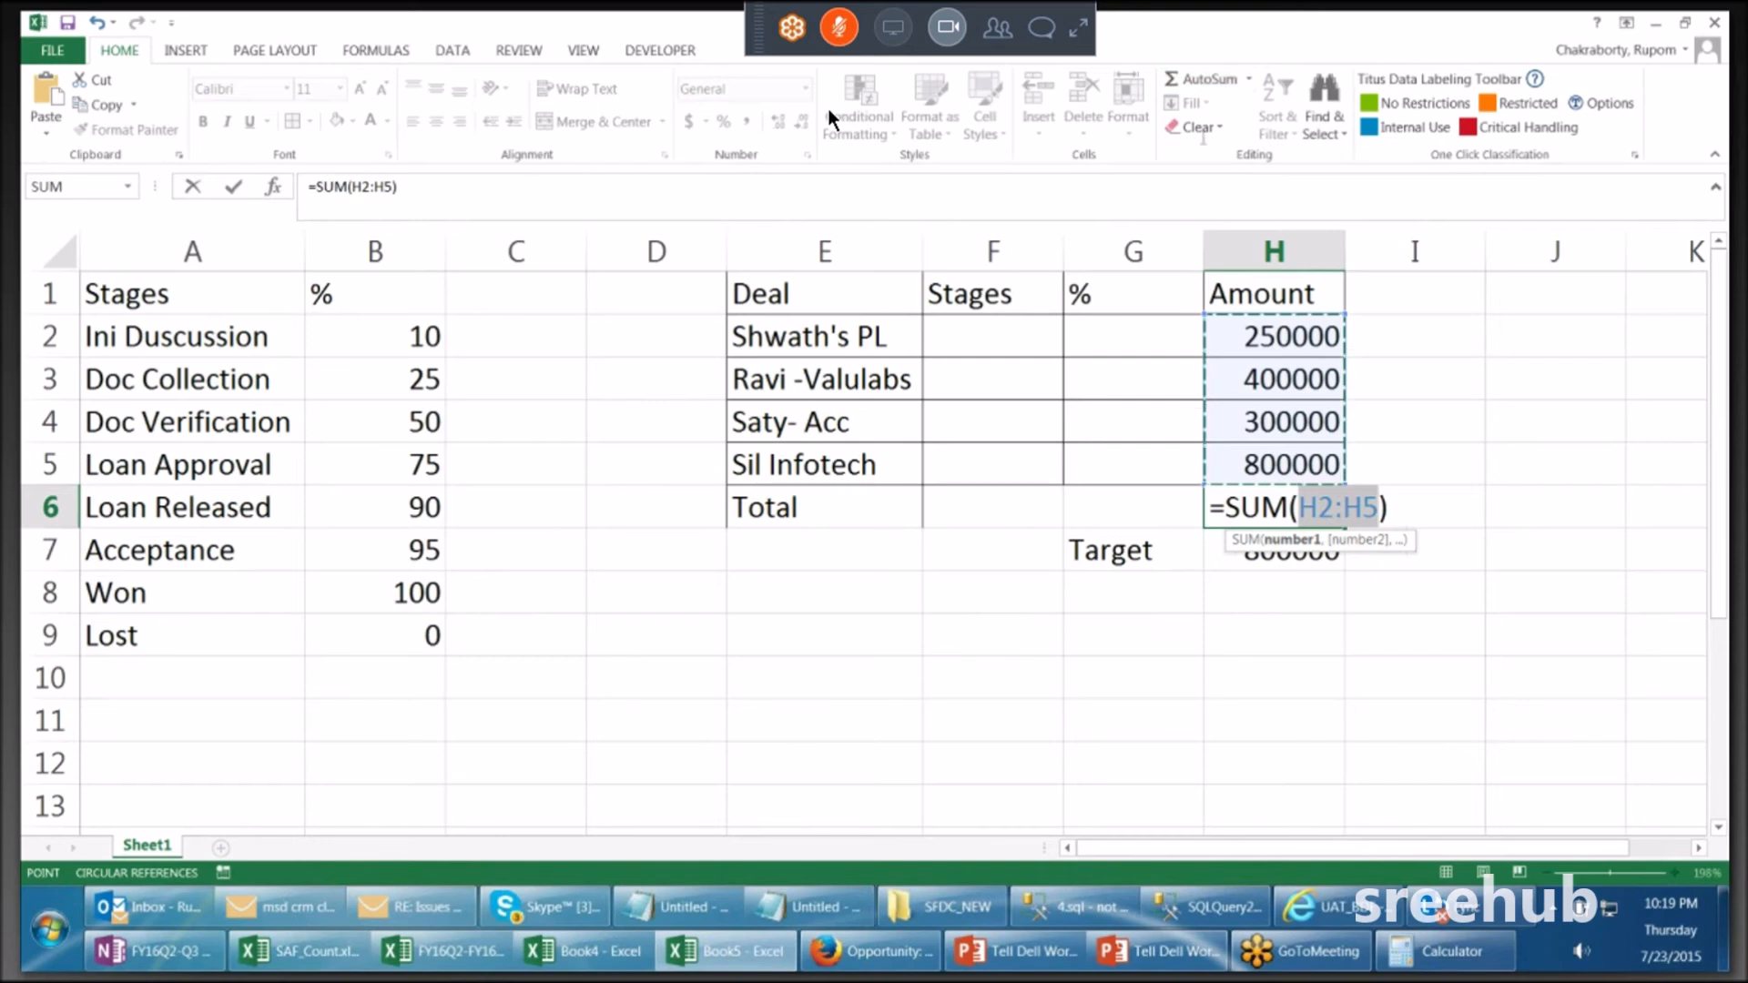
pyautogui.click(1198, 79)
pyautogui.press('Return')
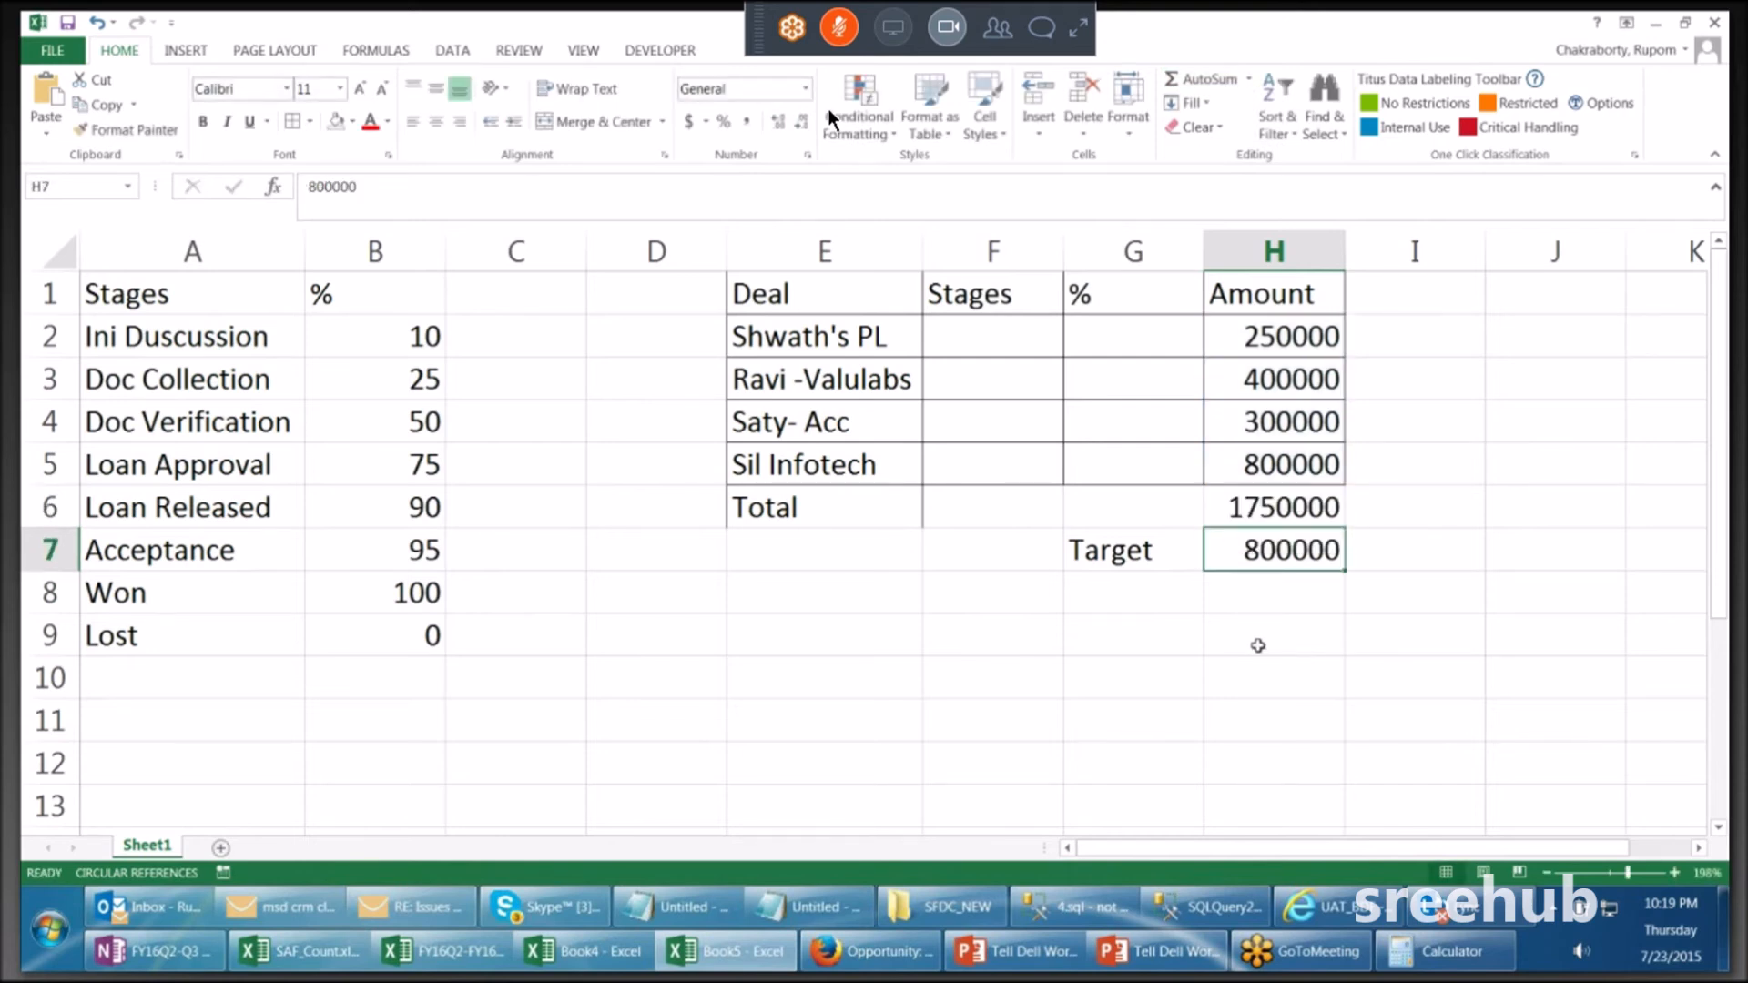
# Step: Copy the stage "Doc Verification" from A4 into F2 for the first deal
pyautogui.click(992, 336)
pyautogui.click(171, 379)
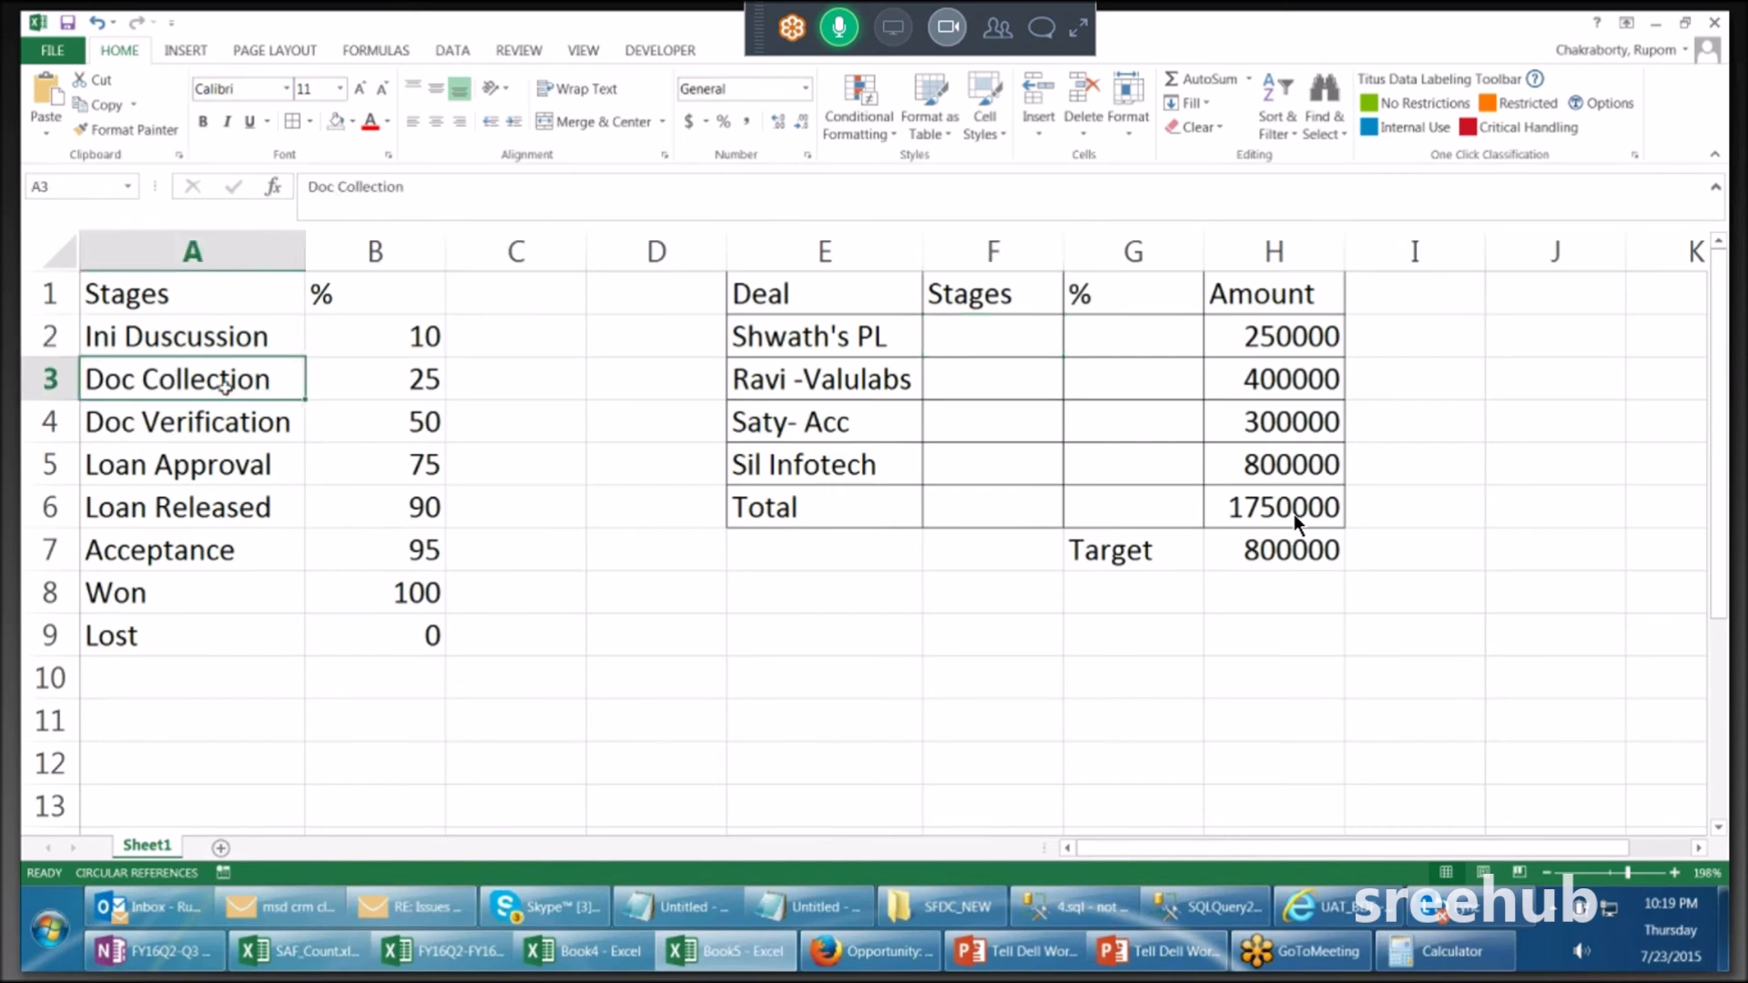
pyautogui.click(223, 421)
pyautogui.hotkey('ctrl', 'c')
pyautogui.click(960, 341)
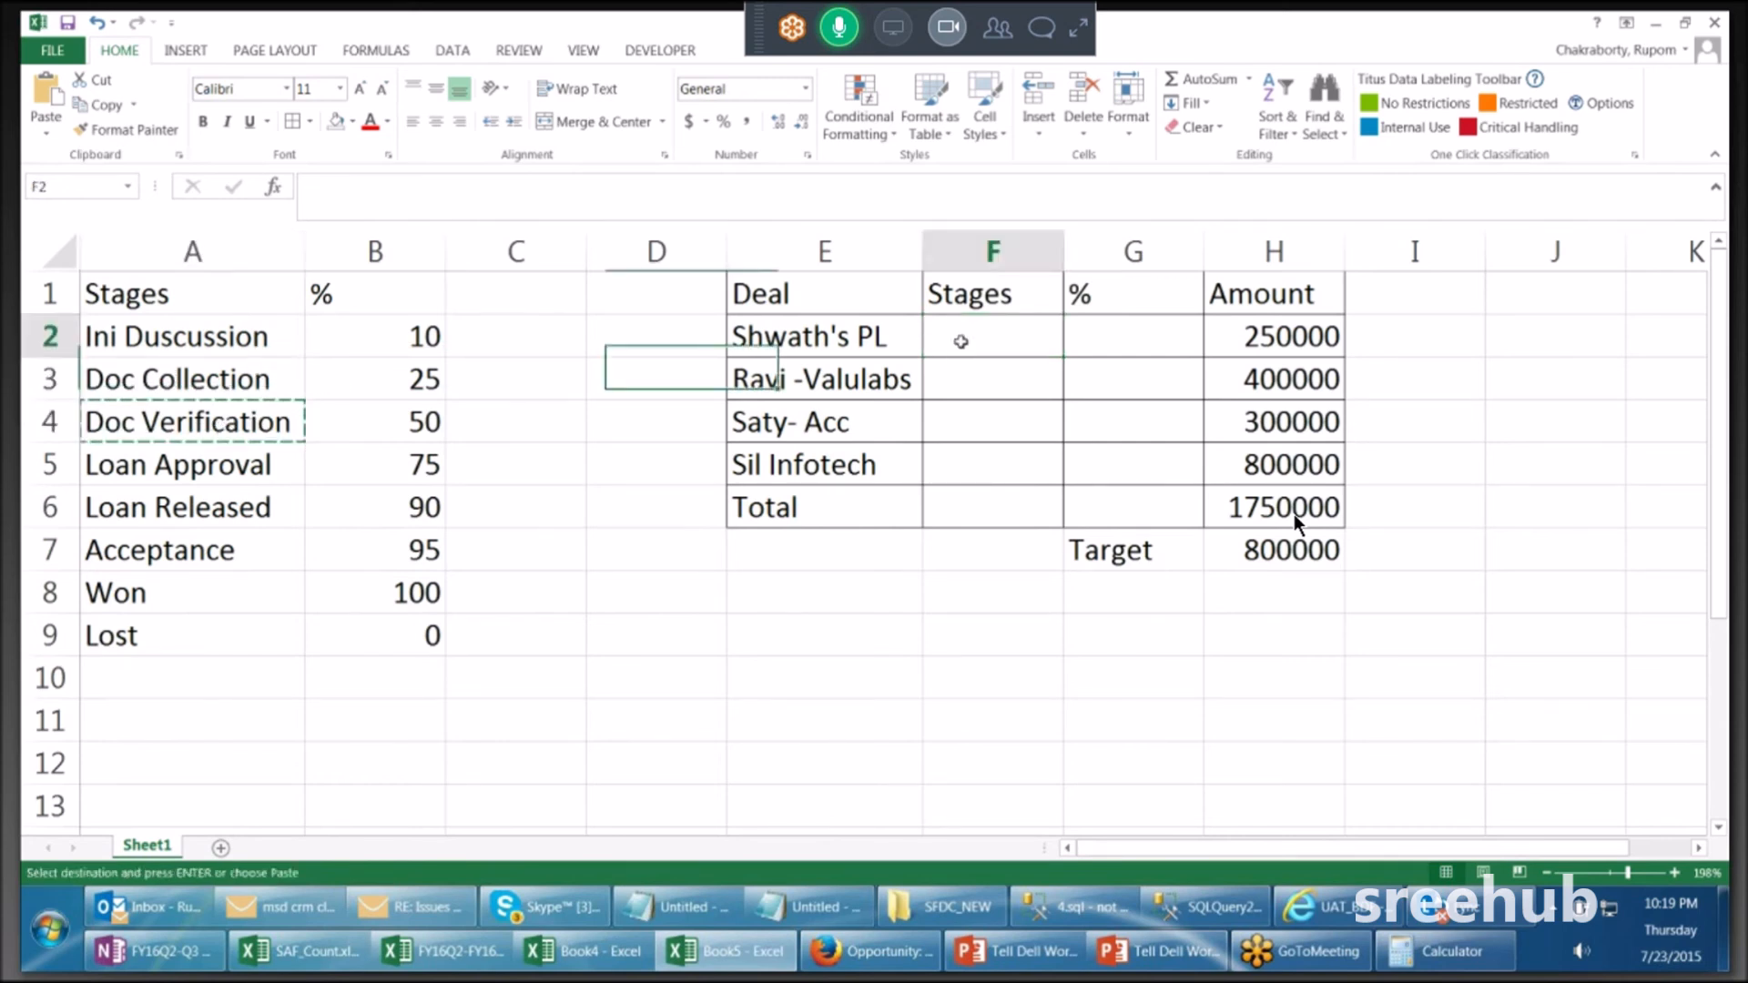
pyautogui.hotkey('ctrl', 'v')
# Step: Copy the stage "Loan Approval" into F3 and "Loan Released" into F4 for the second and third deals
pyautogui.click(271, 473)
pyautogui.hotkey('ctrl', 'c')
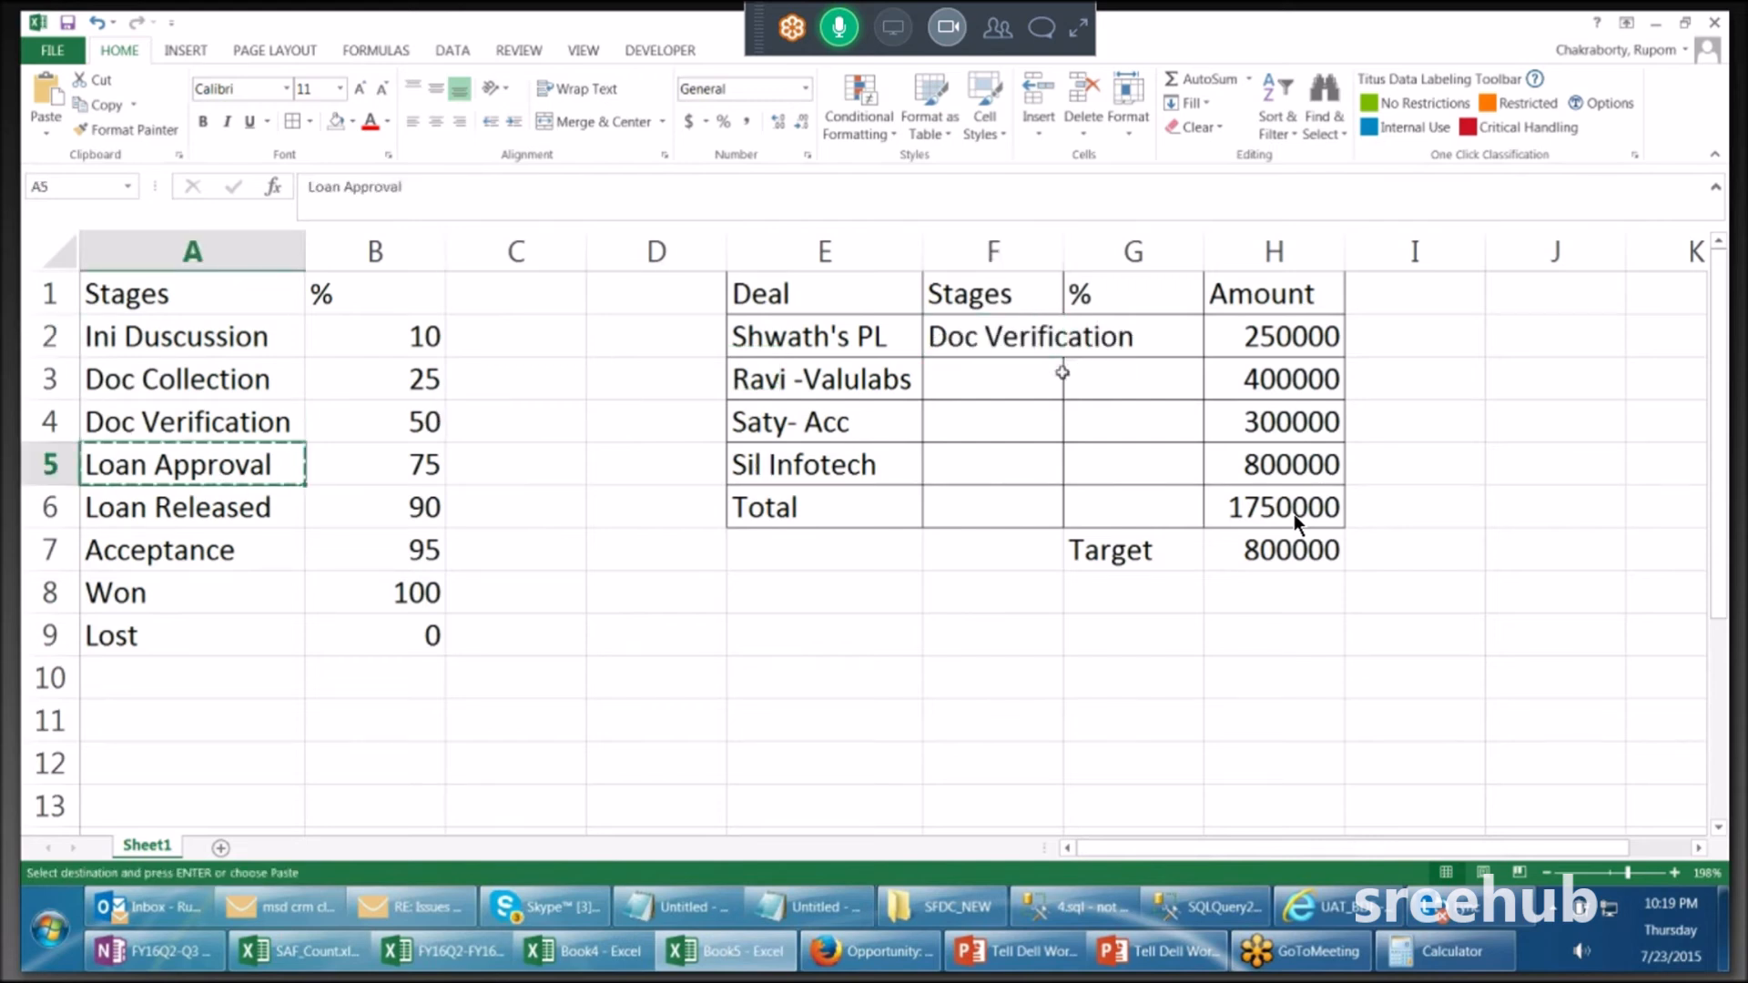
pyautogui.click(992, 377)
pyautogui.hotkey('ctrl', 'v')
pyautogui.click(968, 440)
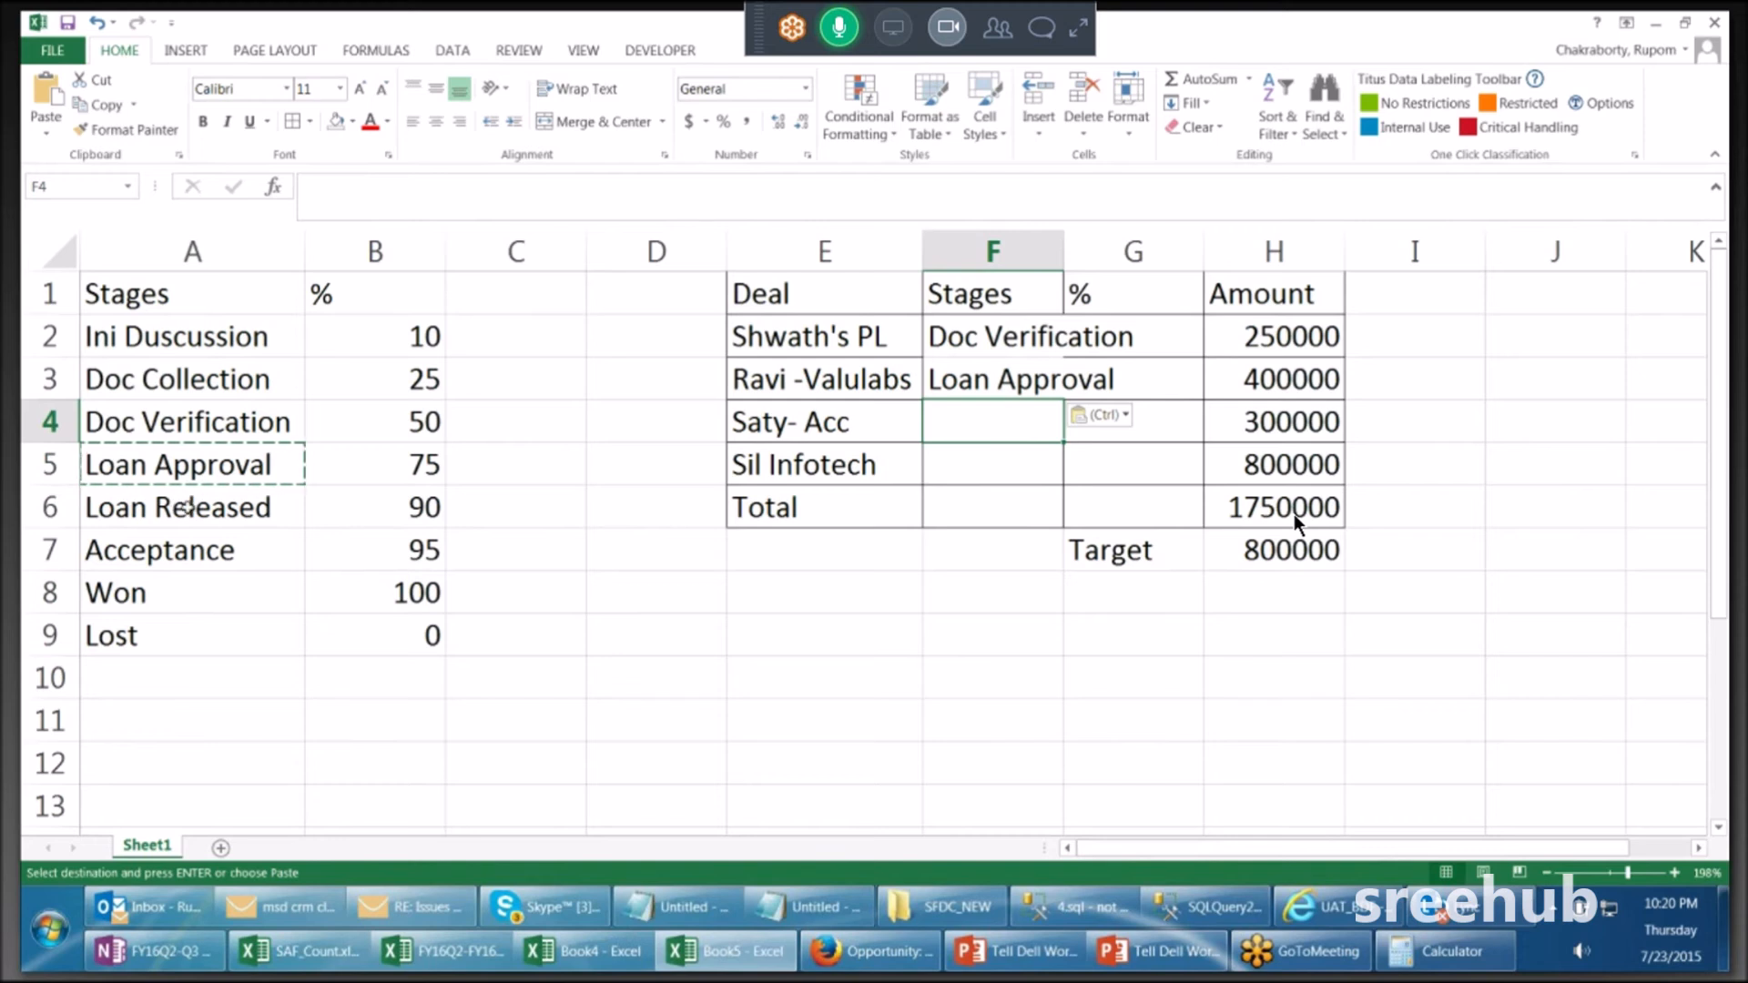
pyautogui.click(188, 507)
pyautogui.hotkey('ctrl', 'c')
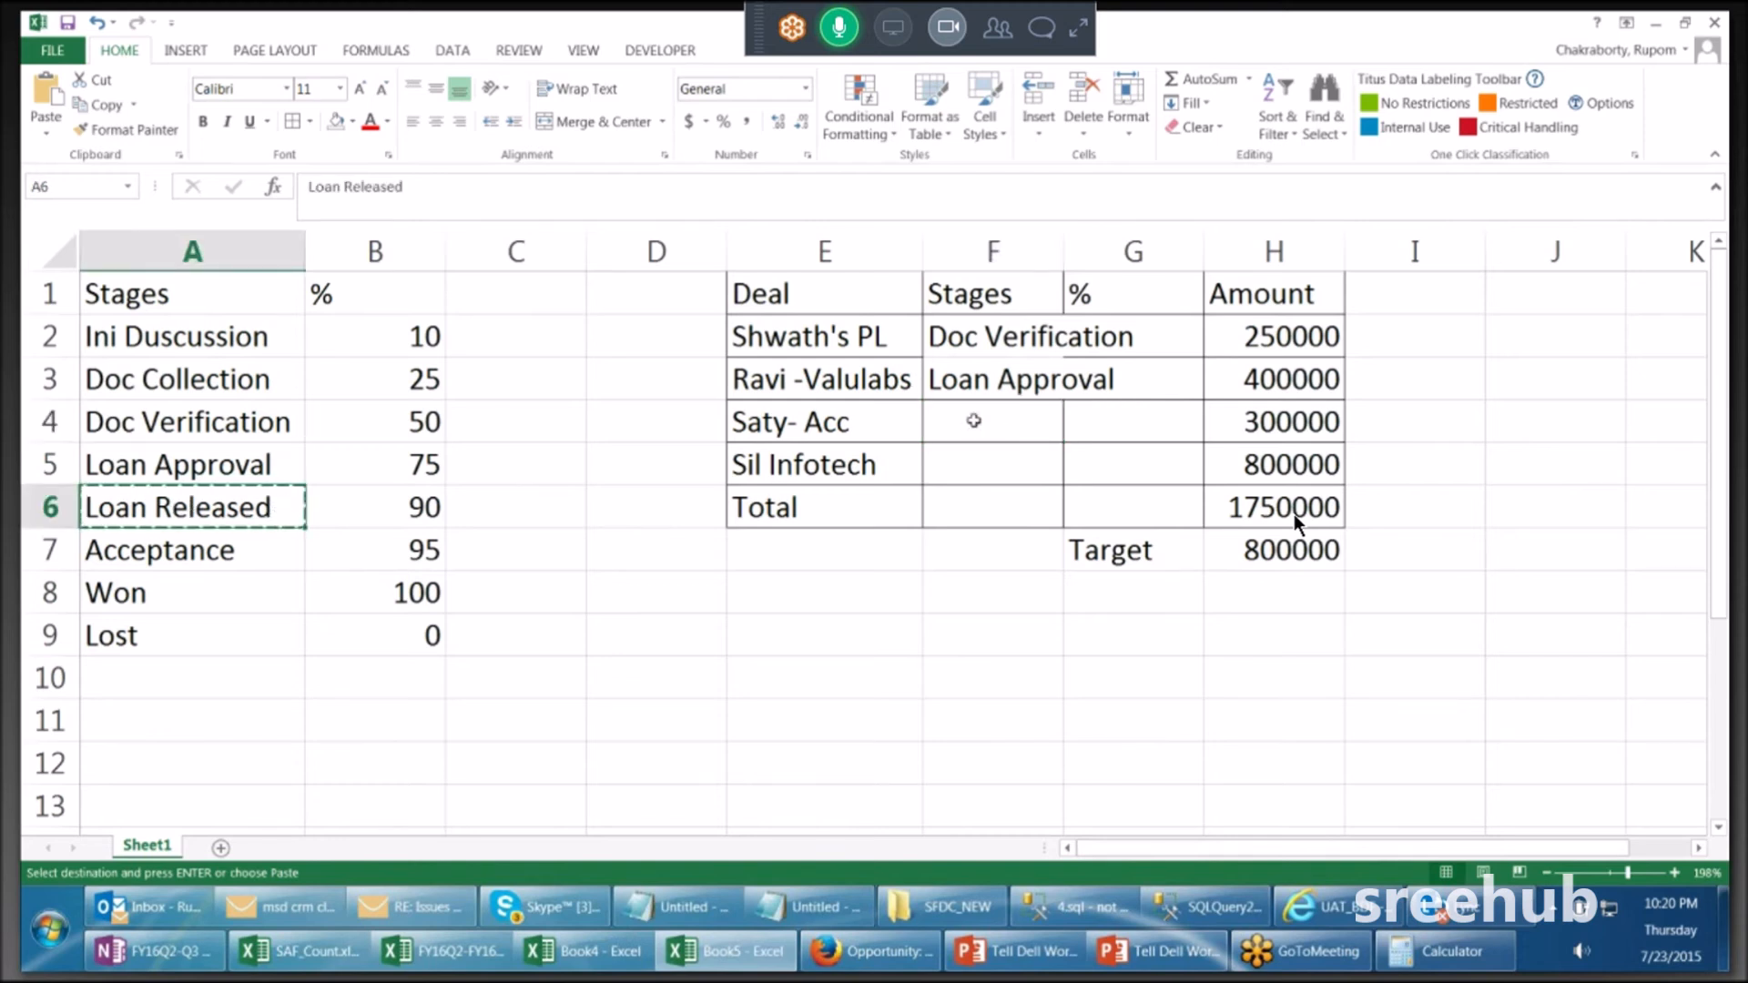
pyautogui.click(982, 418)
pyautogui.hotkey('ctrl', 'v')
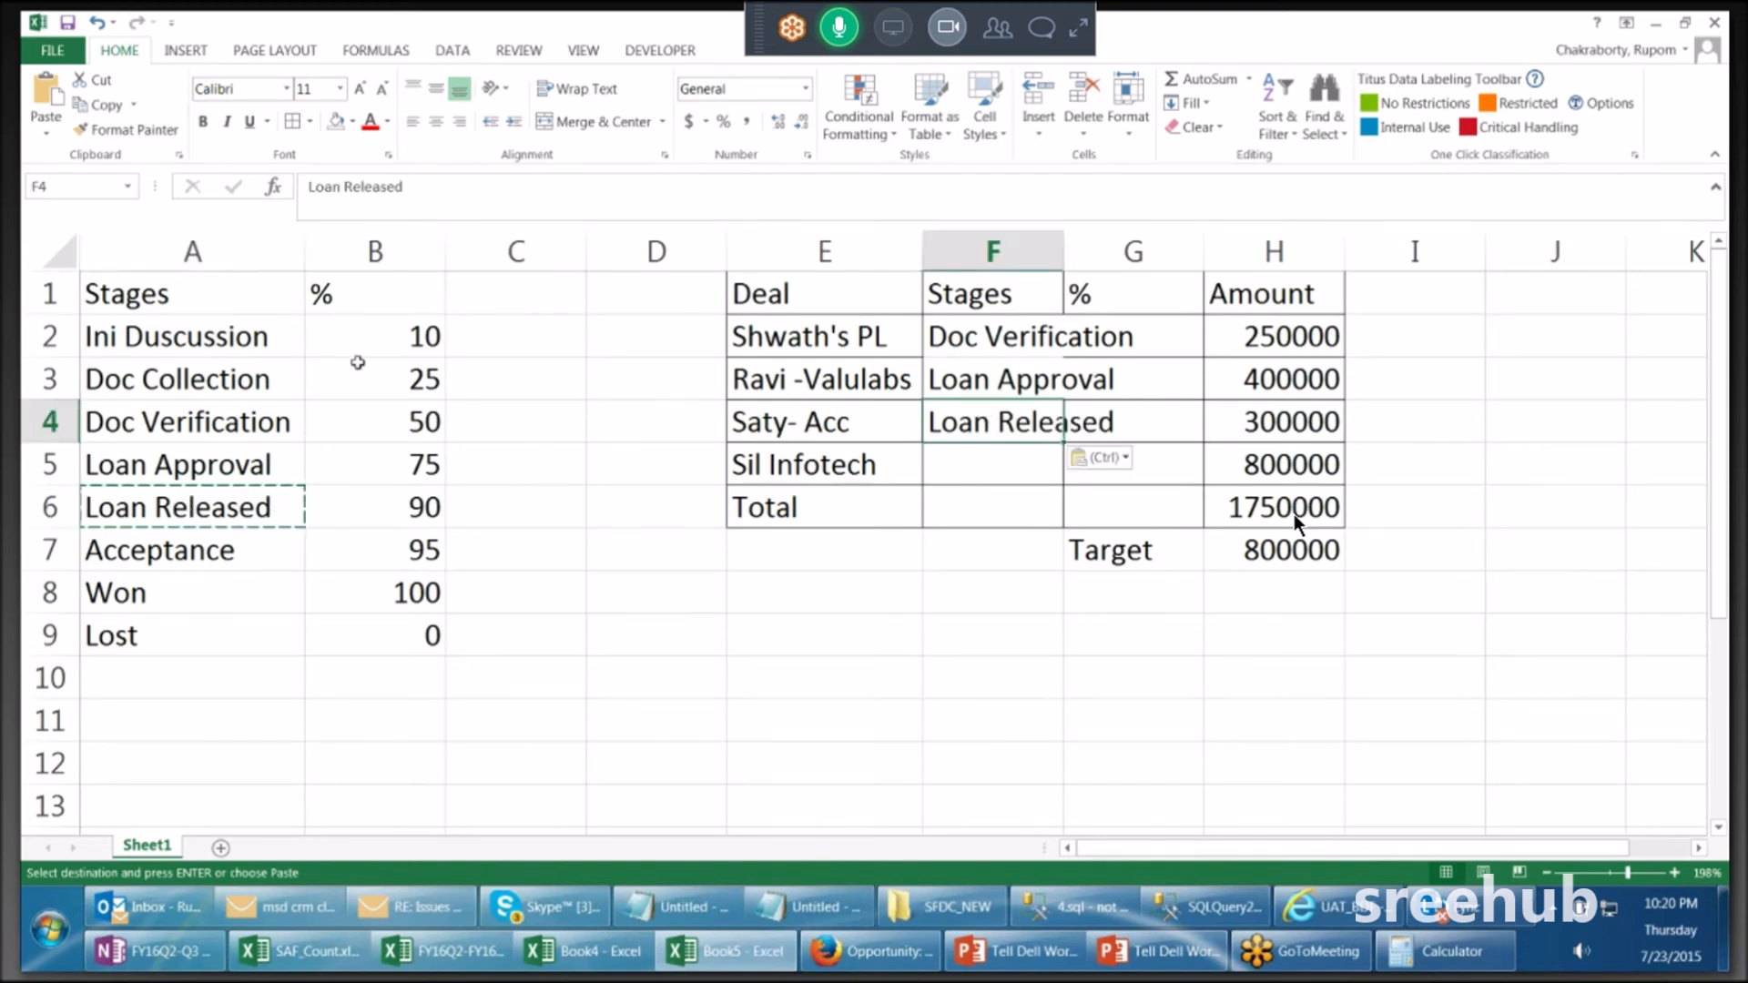
# Step: Copy the stage "Doc Collection" from A3 into F6 of the Total row
pyautogui.click(191, 375)
pyautogui.hotkey('ctrl', 'c')
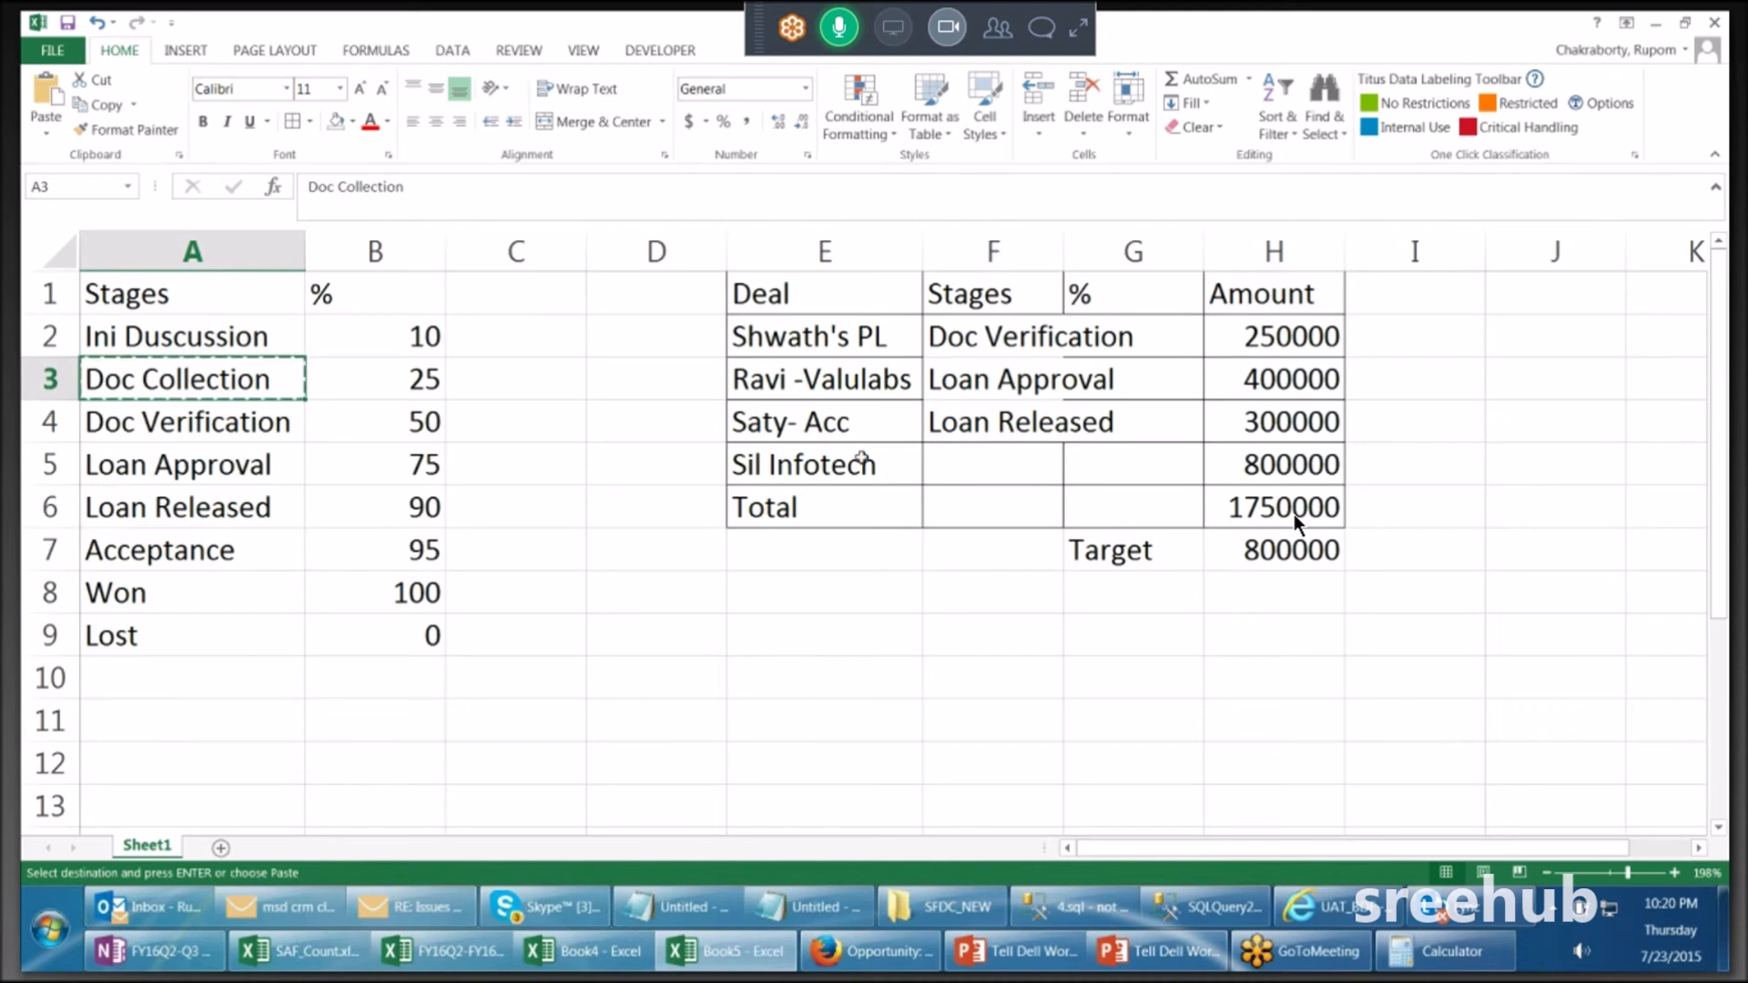
pyautogui.click(940, 511)
pyautogui.hotkey('ctrl', 'v')
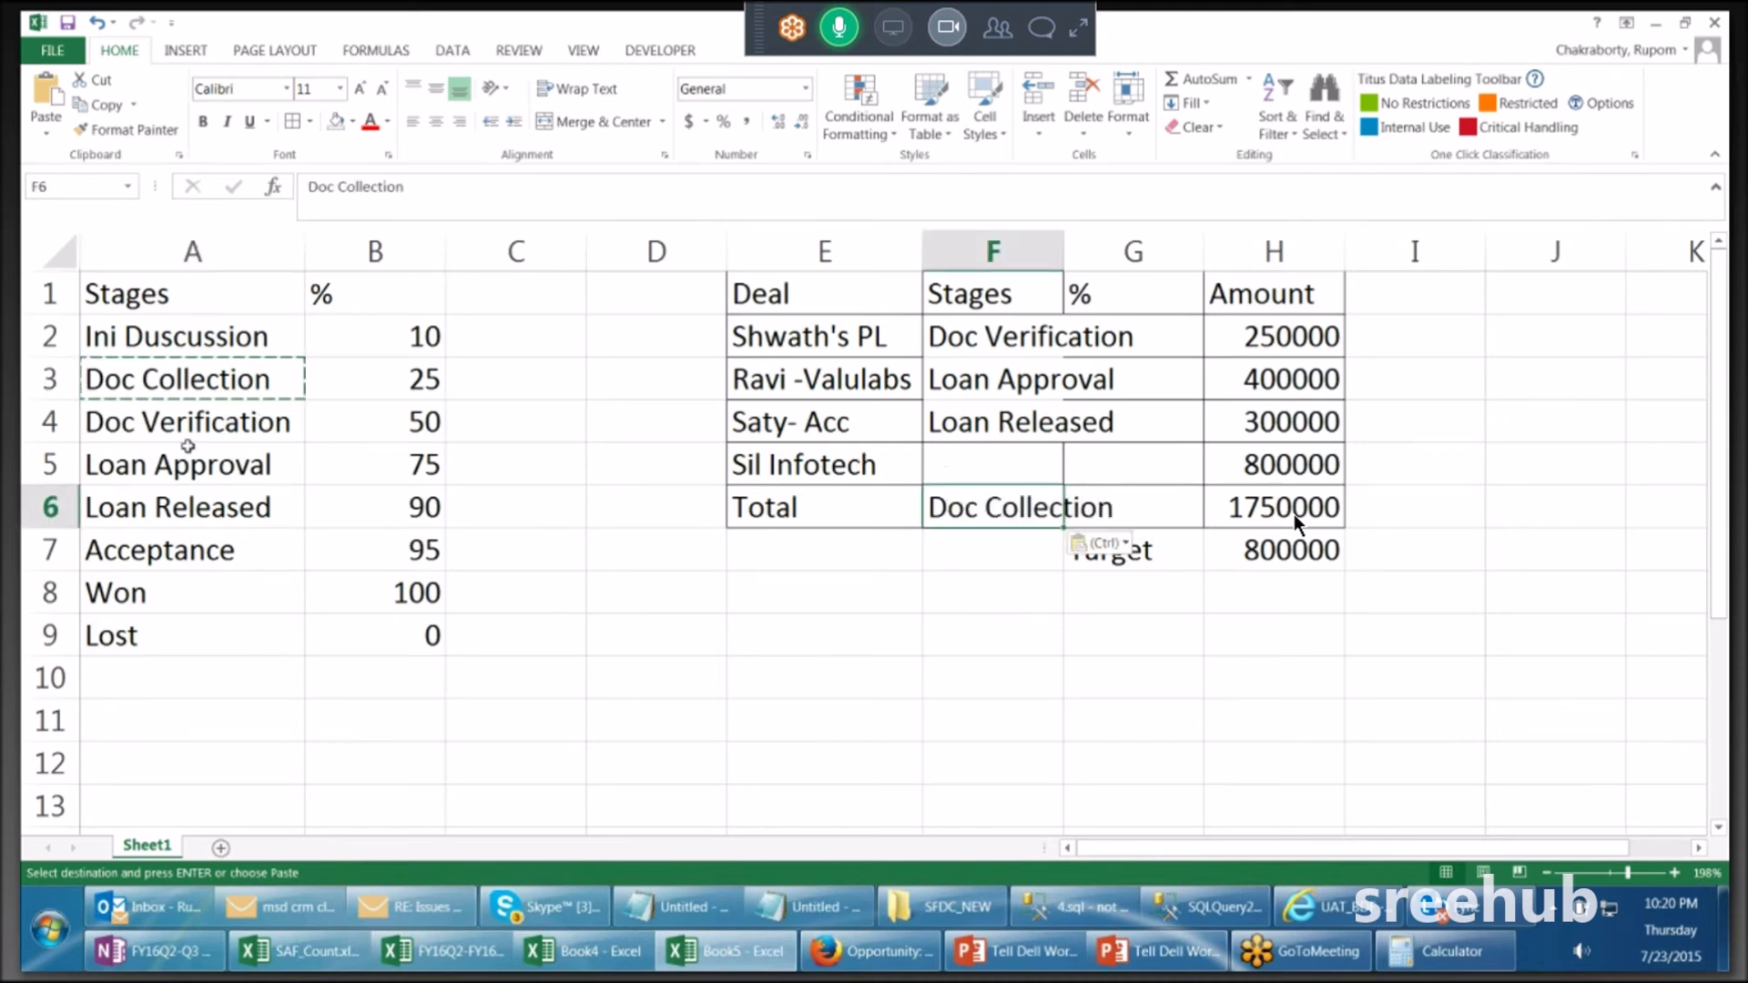
# Step: Copy the stage "Ini Duscussion" from A2 into F5 for the fourth deal and autofit column F
pyautogui.click(216, 335)
pyautogui.hotkey('ctrl', 'c')
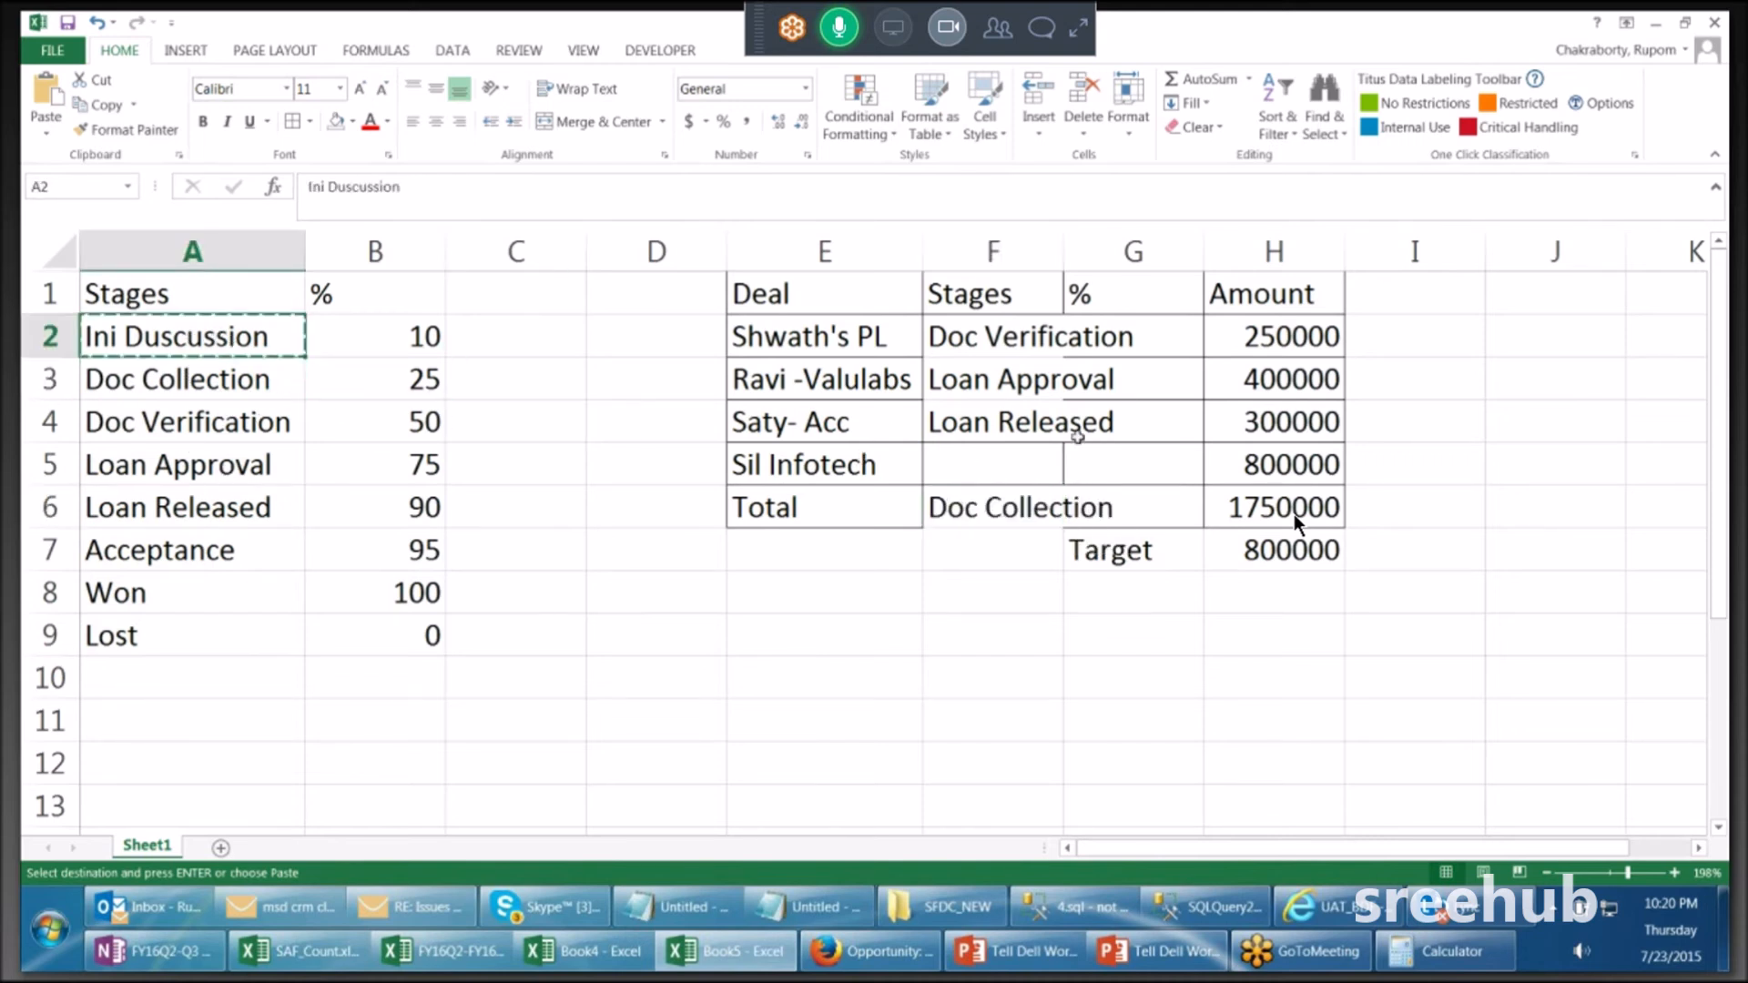
pyautogui.click(986, 467)
pyautogui.hotkey('ctrl', 'v')
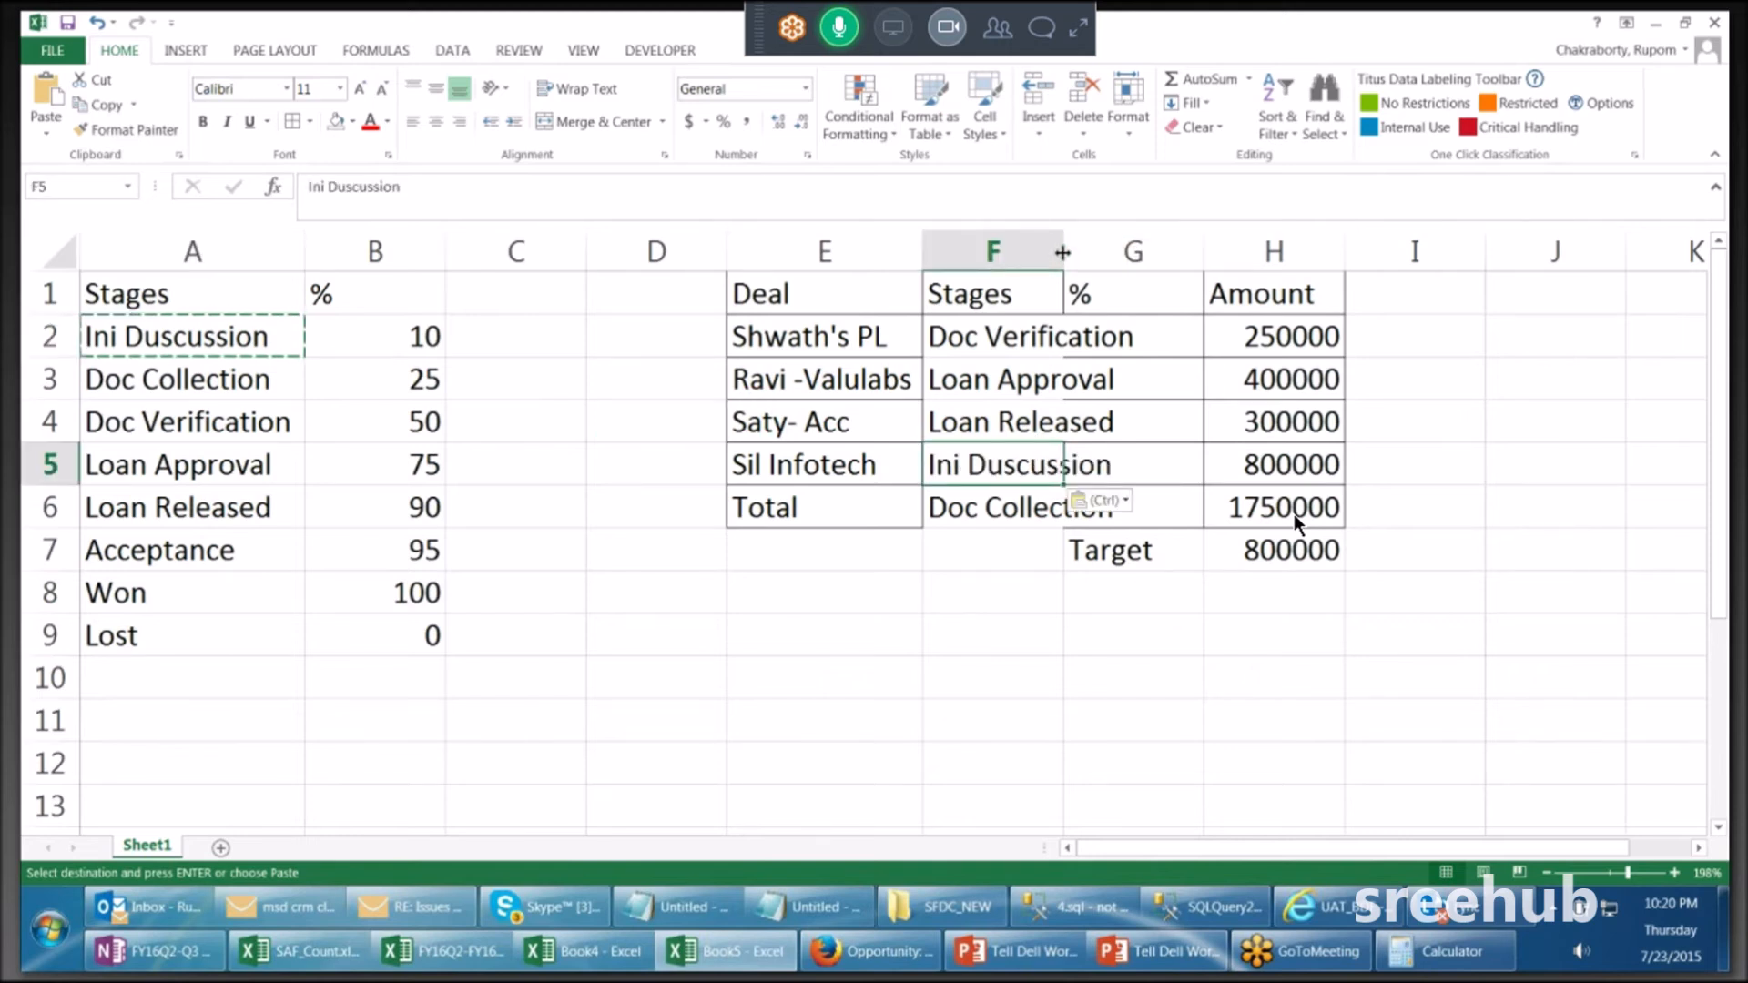
pyautogui.doubleClick(1062, 251)
# Step: Enter the percentages 10, 75, 90, 10 and 25 in cells G2 to G6 of the deal table
pyautogui.click(1212, 335)
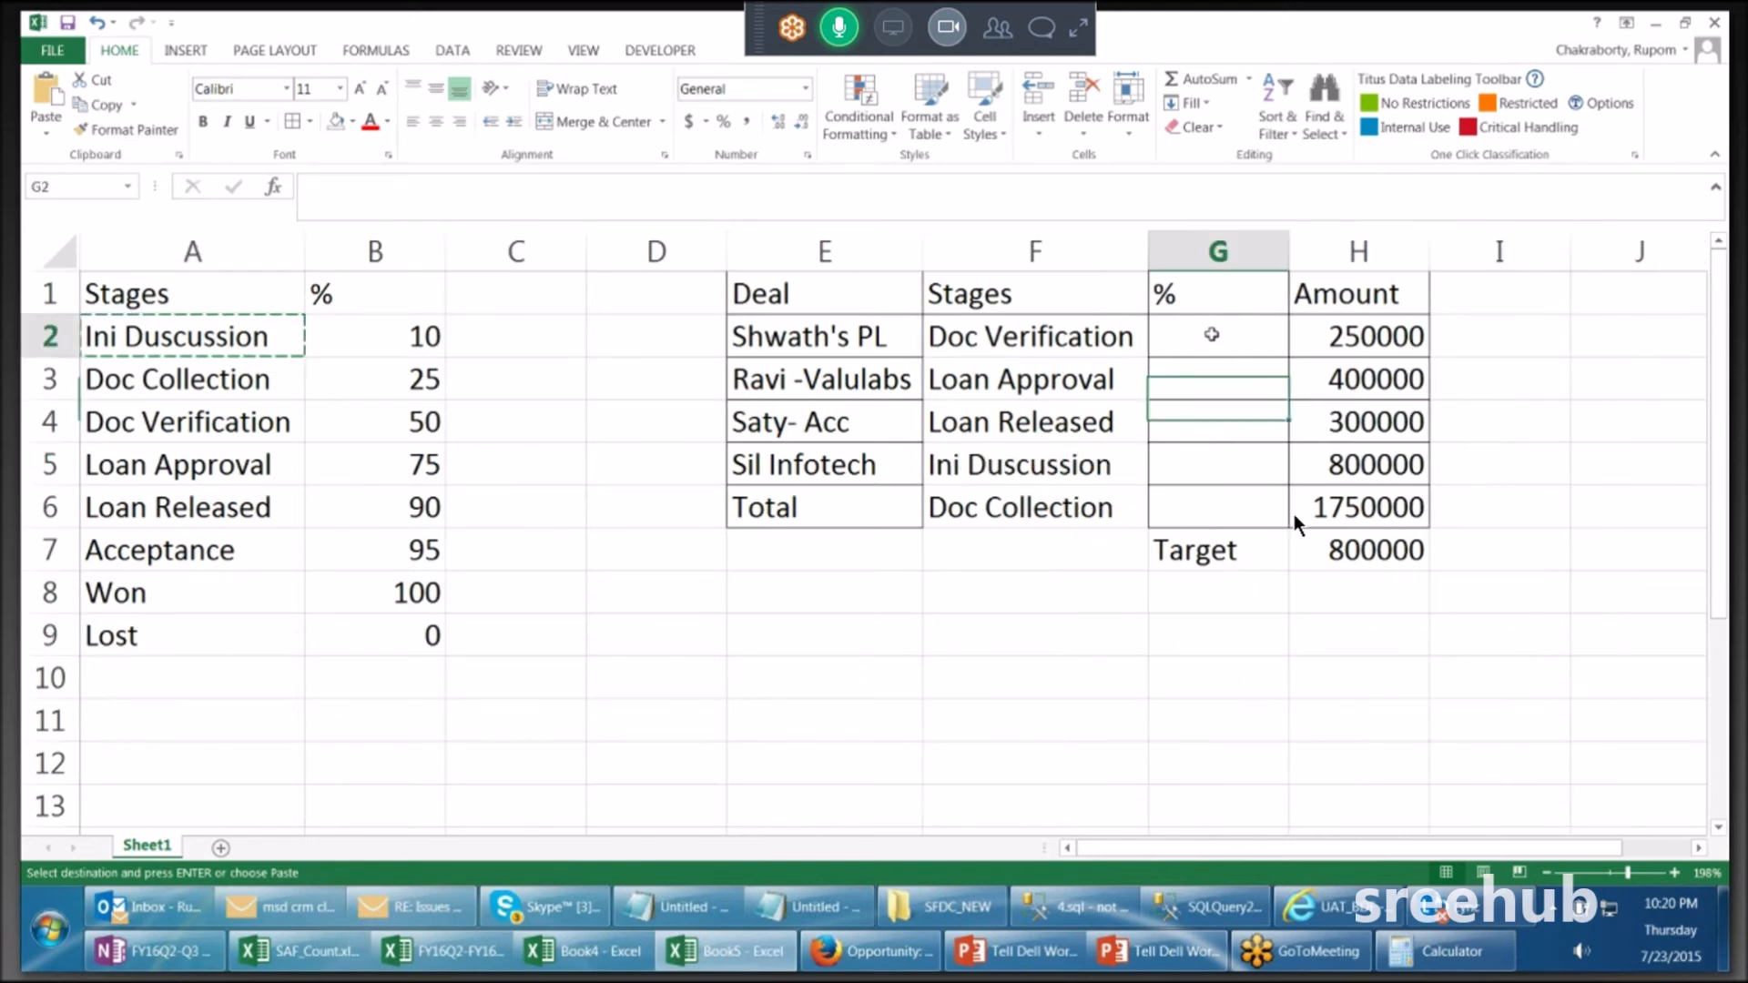
pyautogui.write('10')
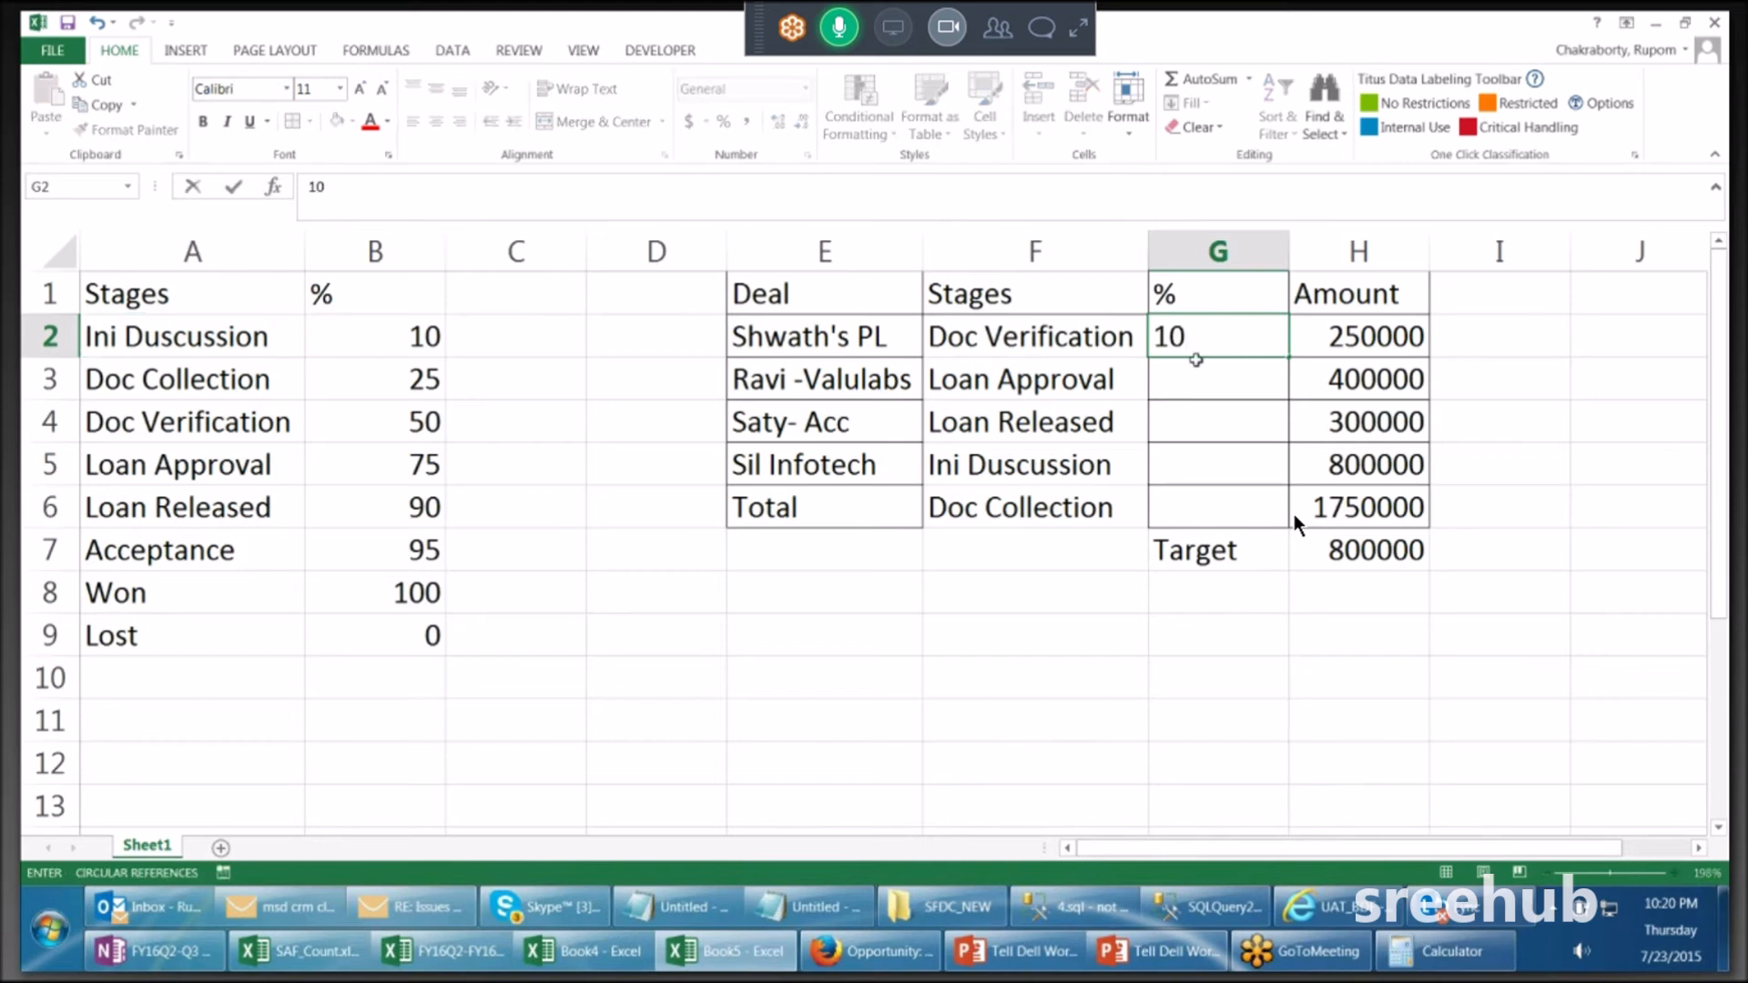
pyautogui.click(1203, 379)
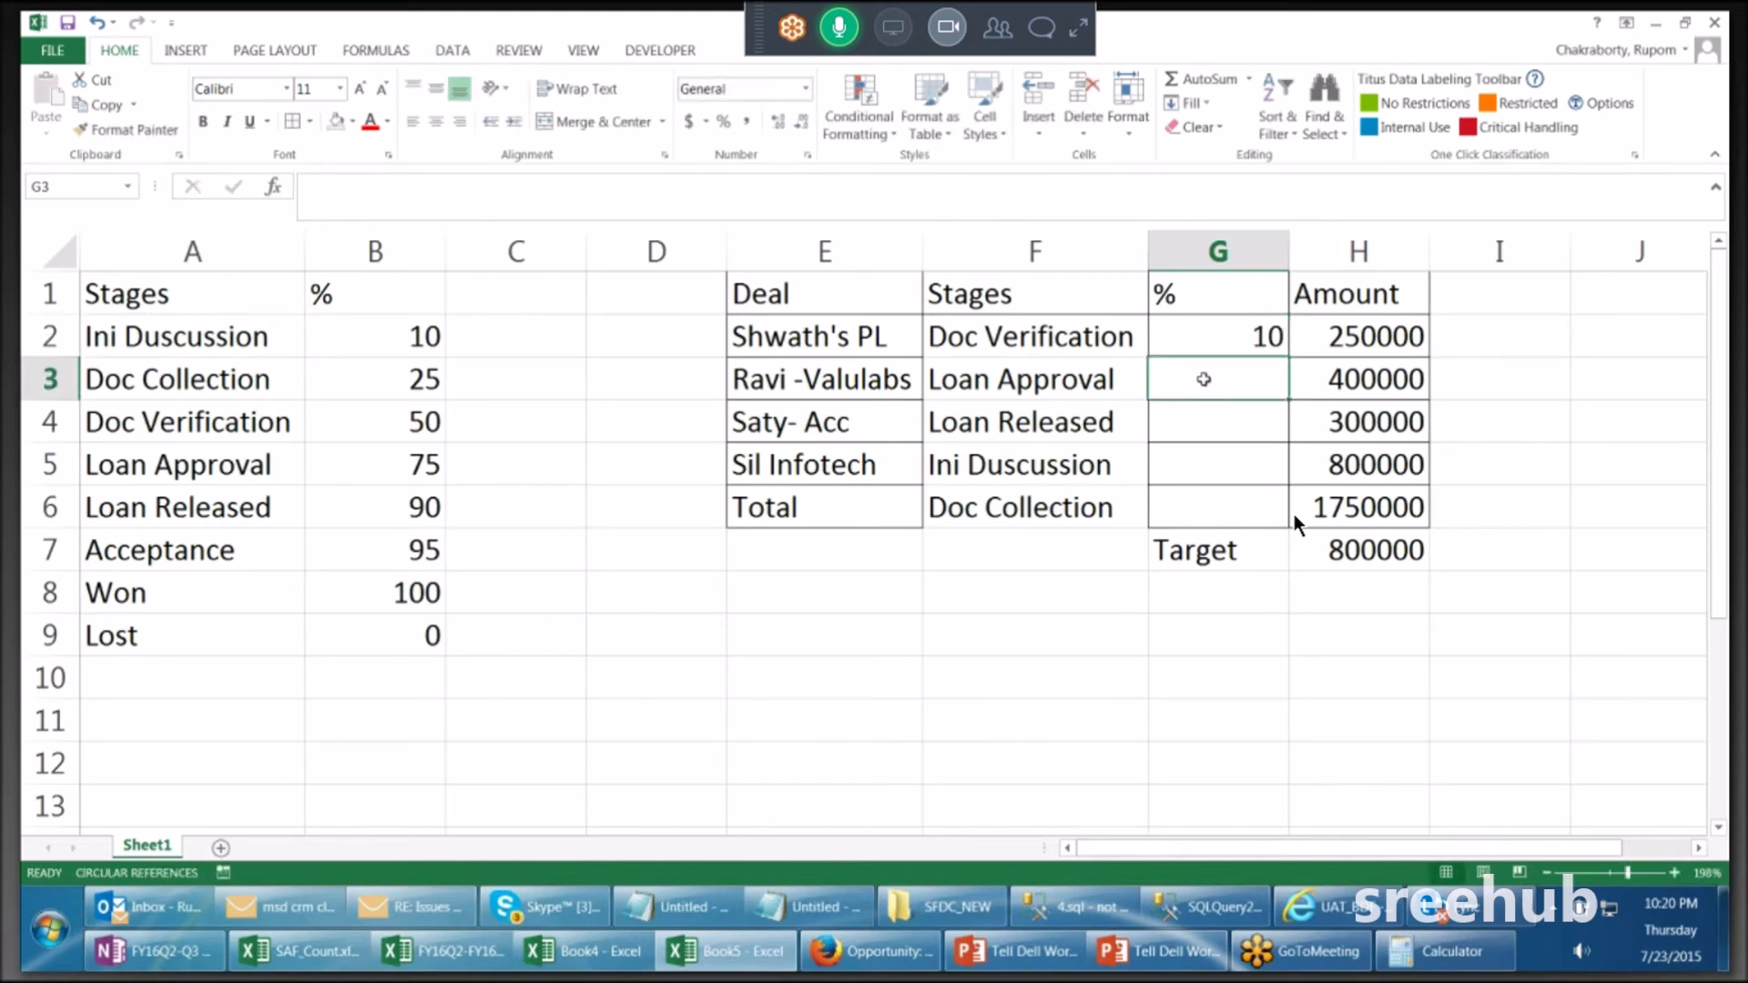
pyautogui.write('75')
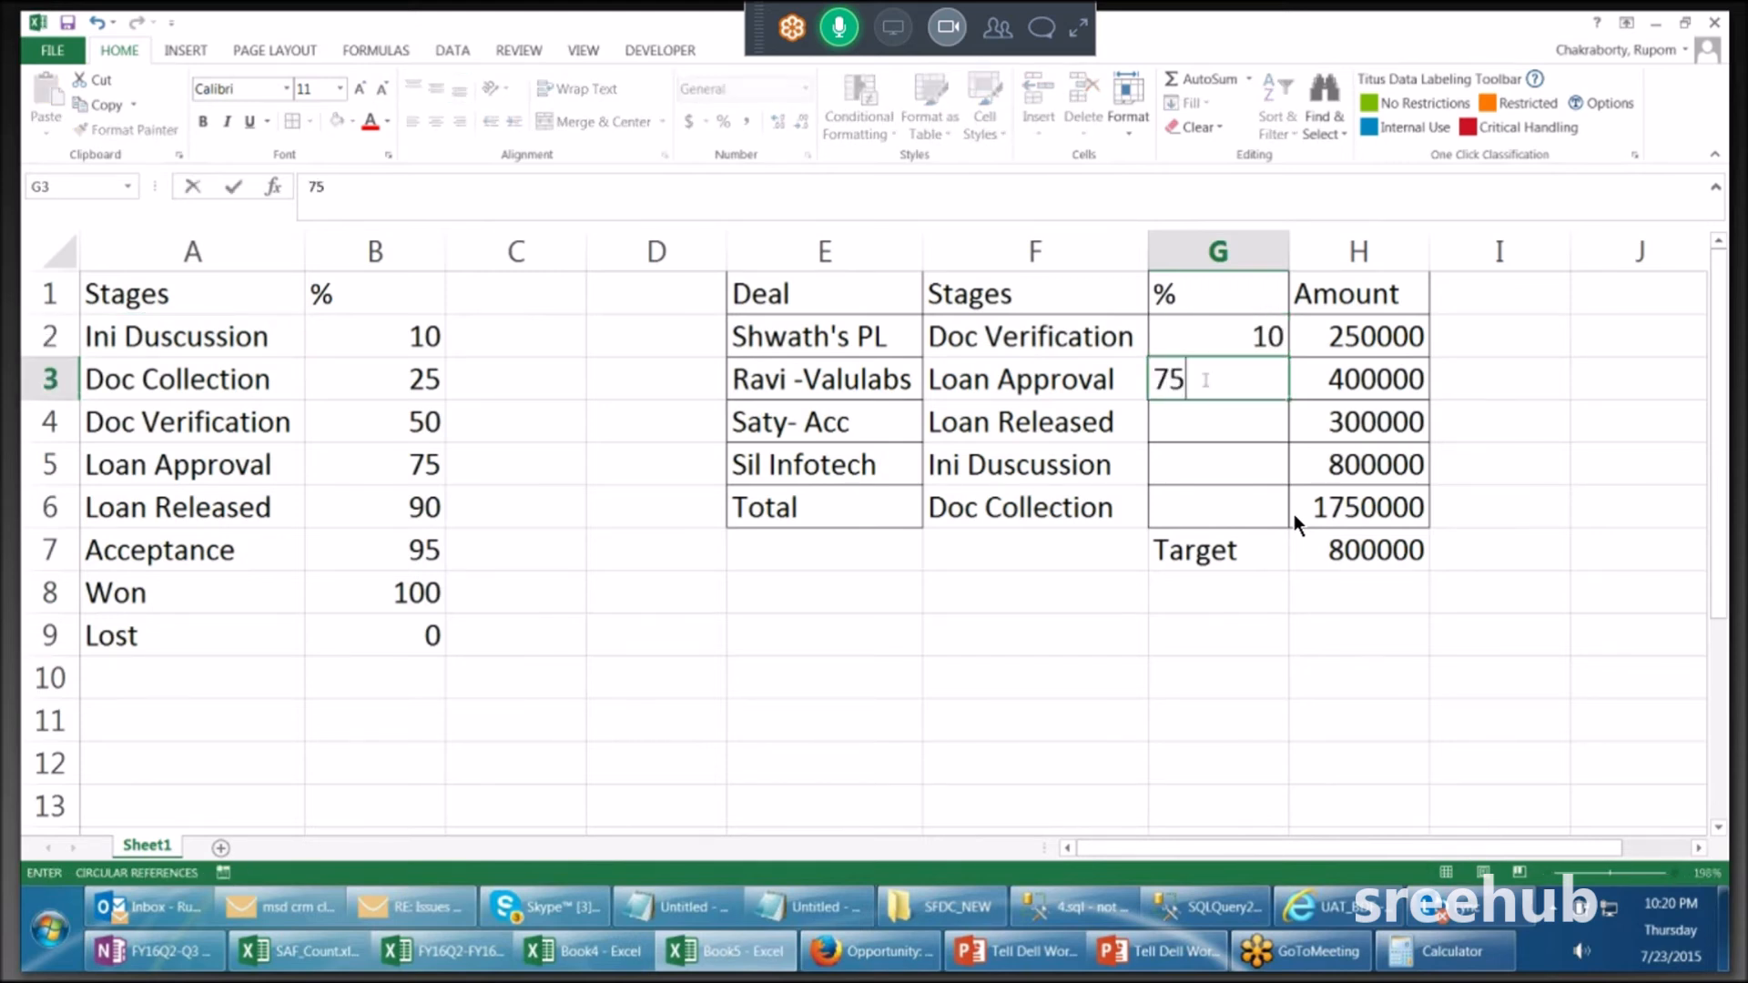
pyautogui.click(1210, 420)
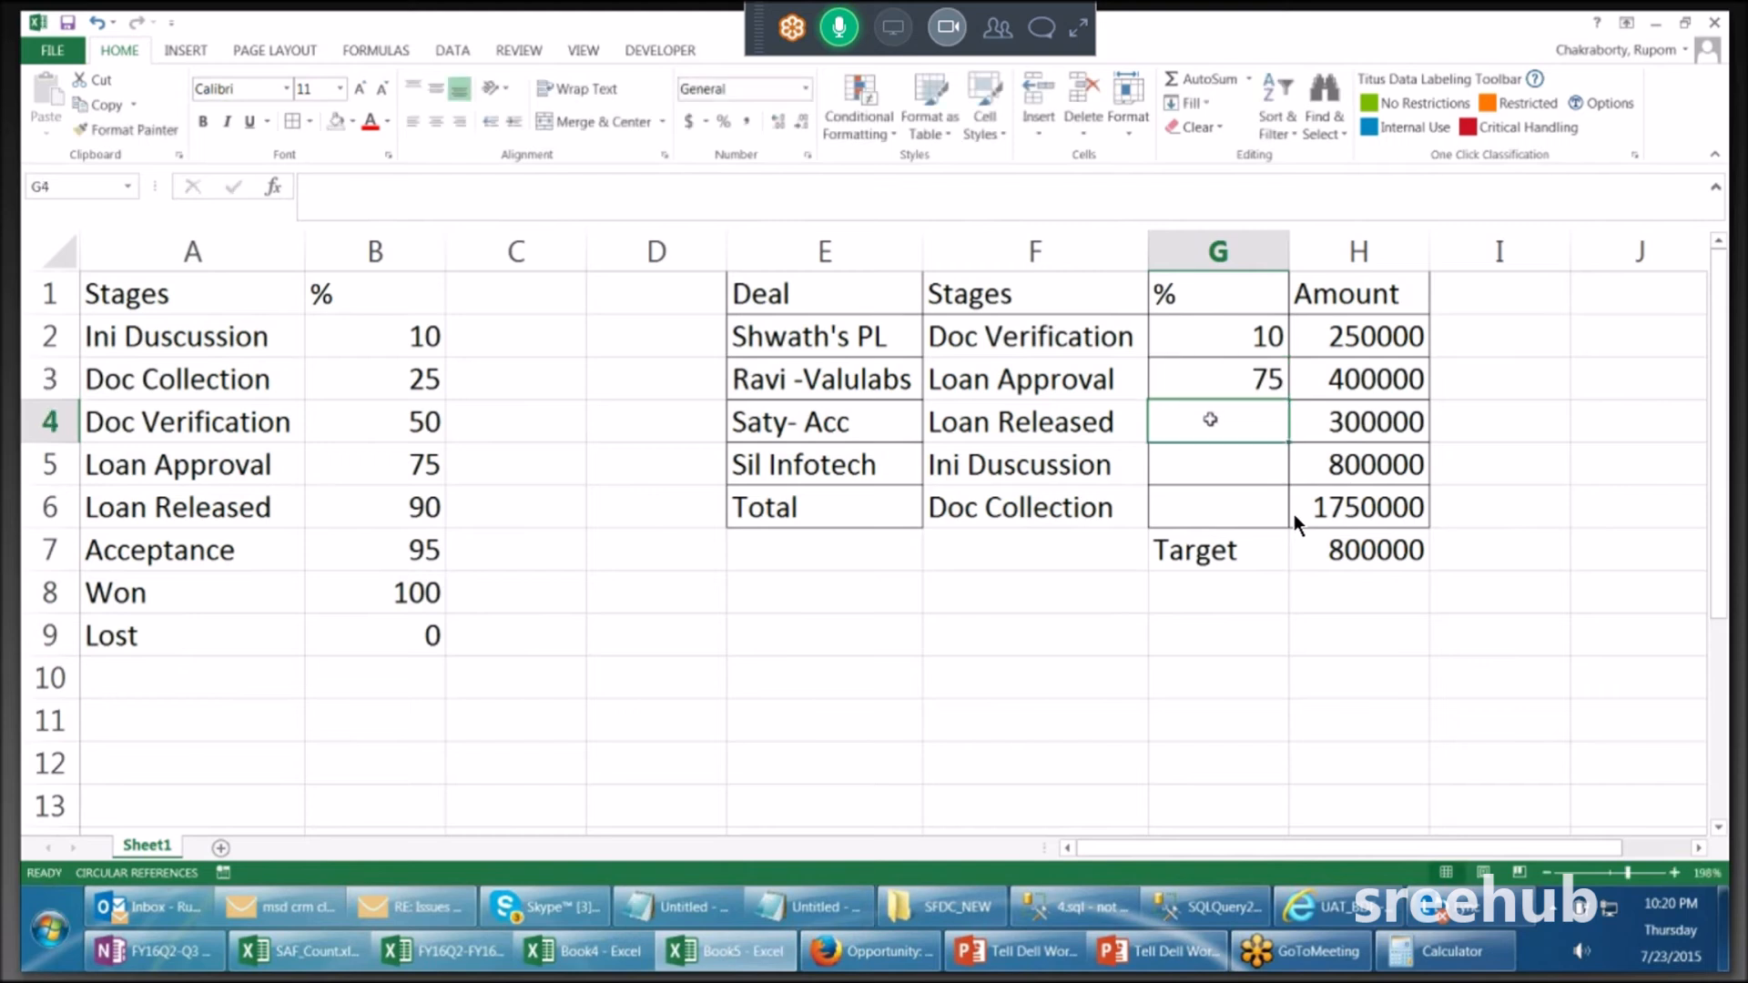
pyautogui.write('90')
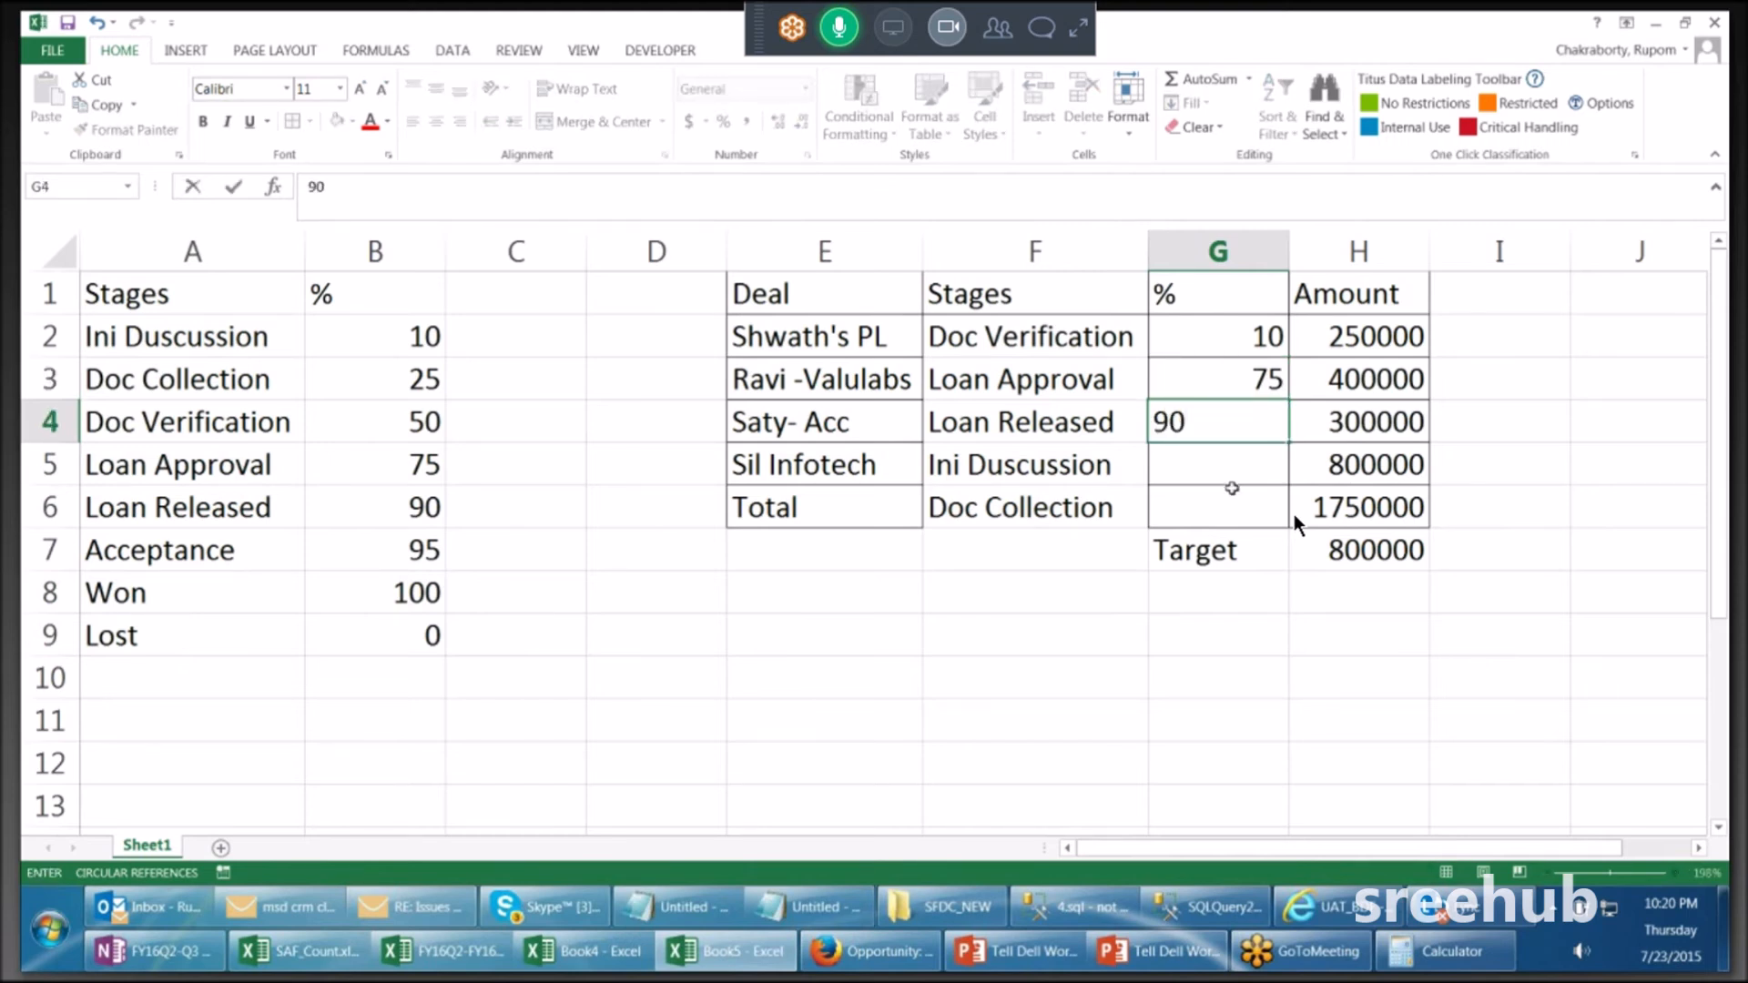
pyautogui.press('Return')
pyautogui.write('10')
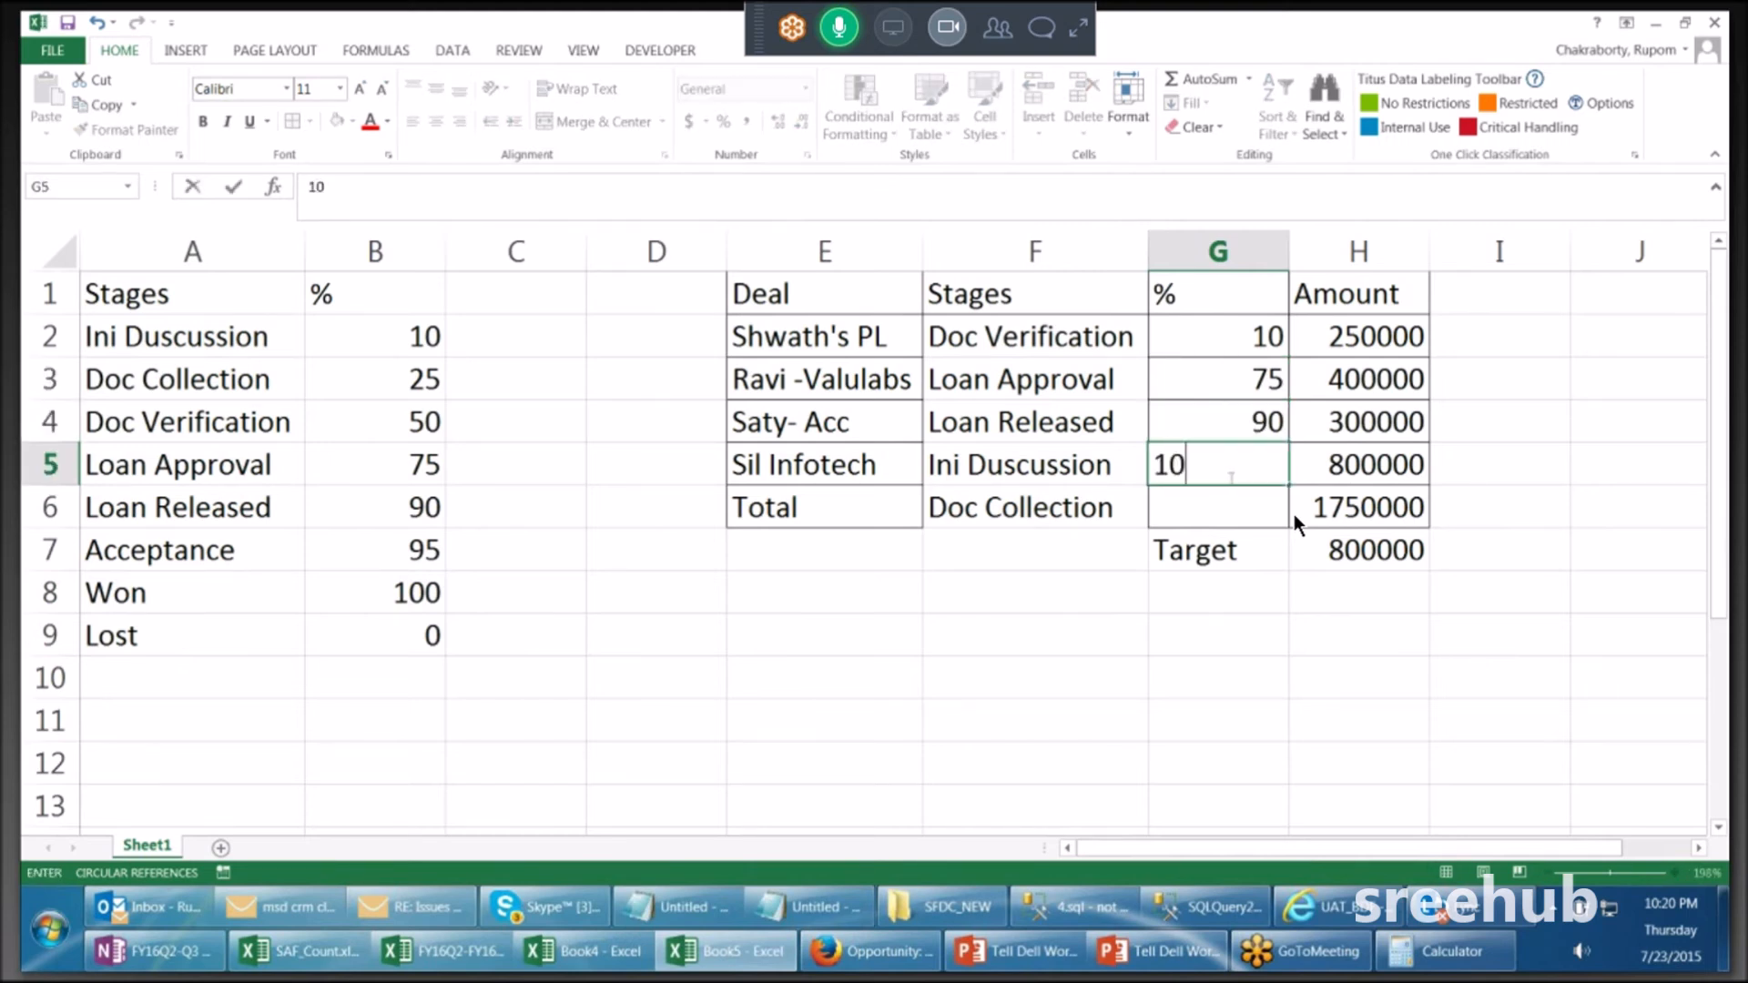
pyautogui.click(1216, 510)
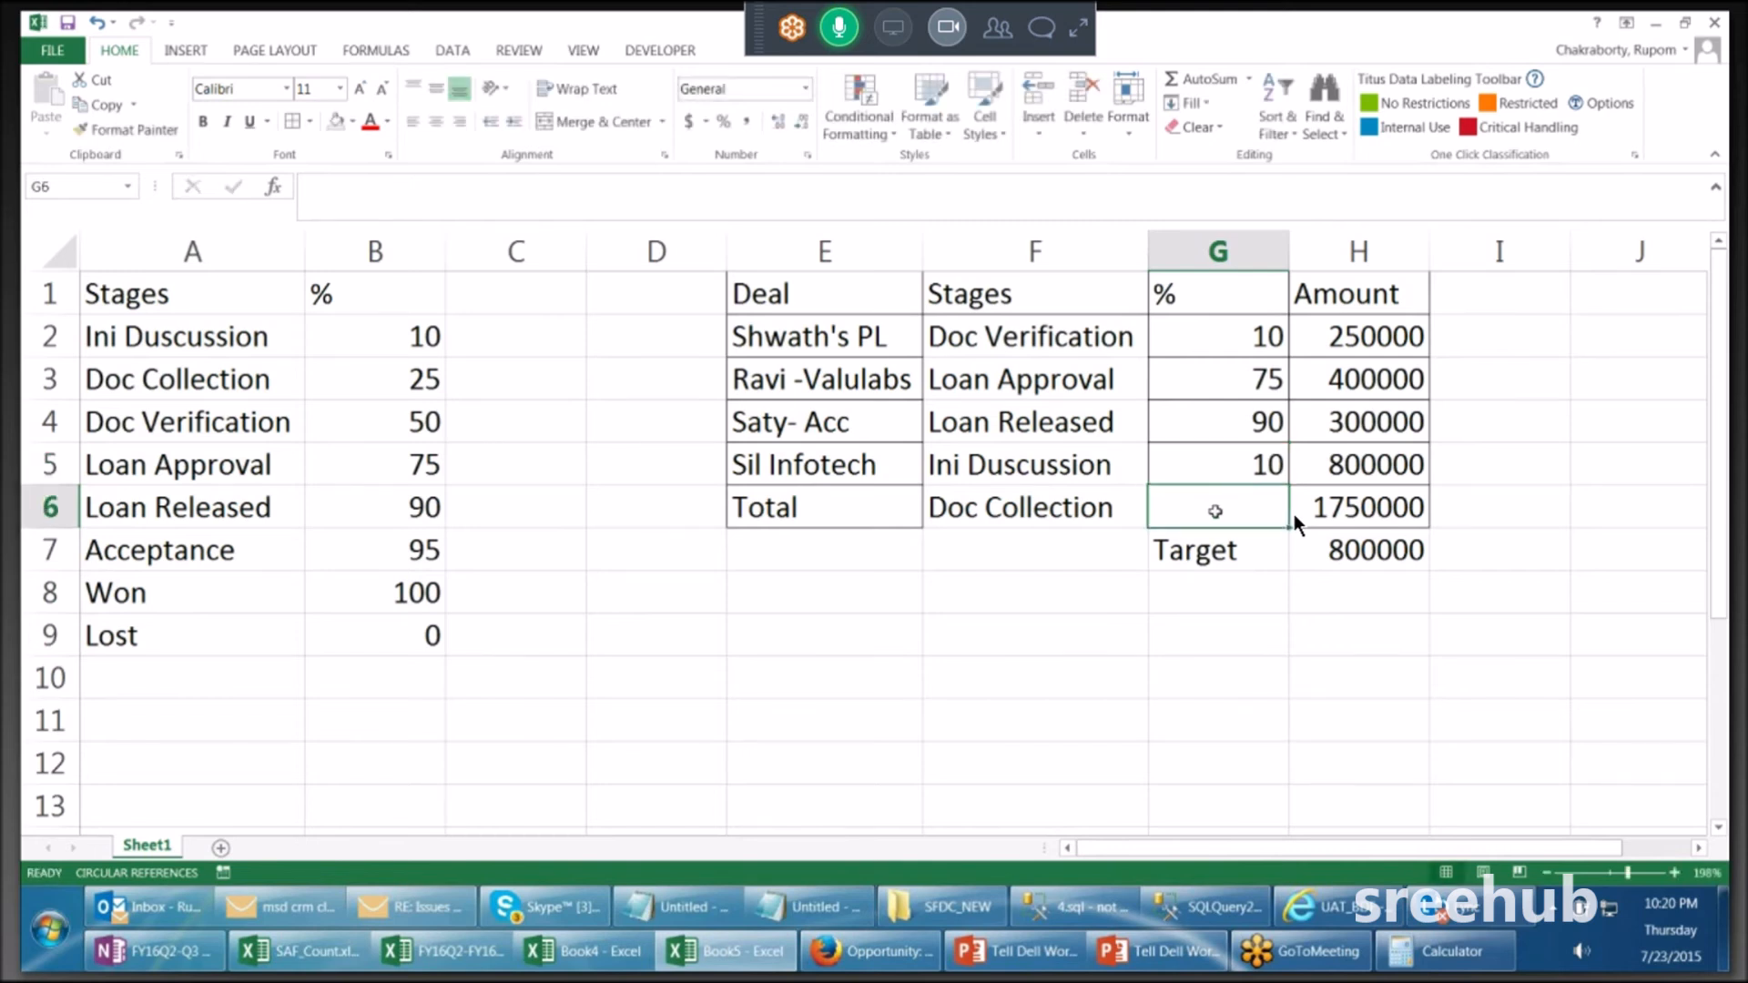
pyautogui.write('25')
pyautogui.click(1392, 701)
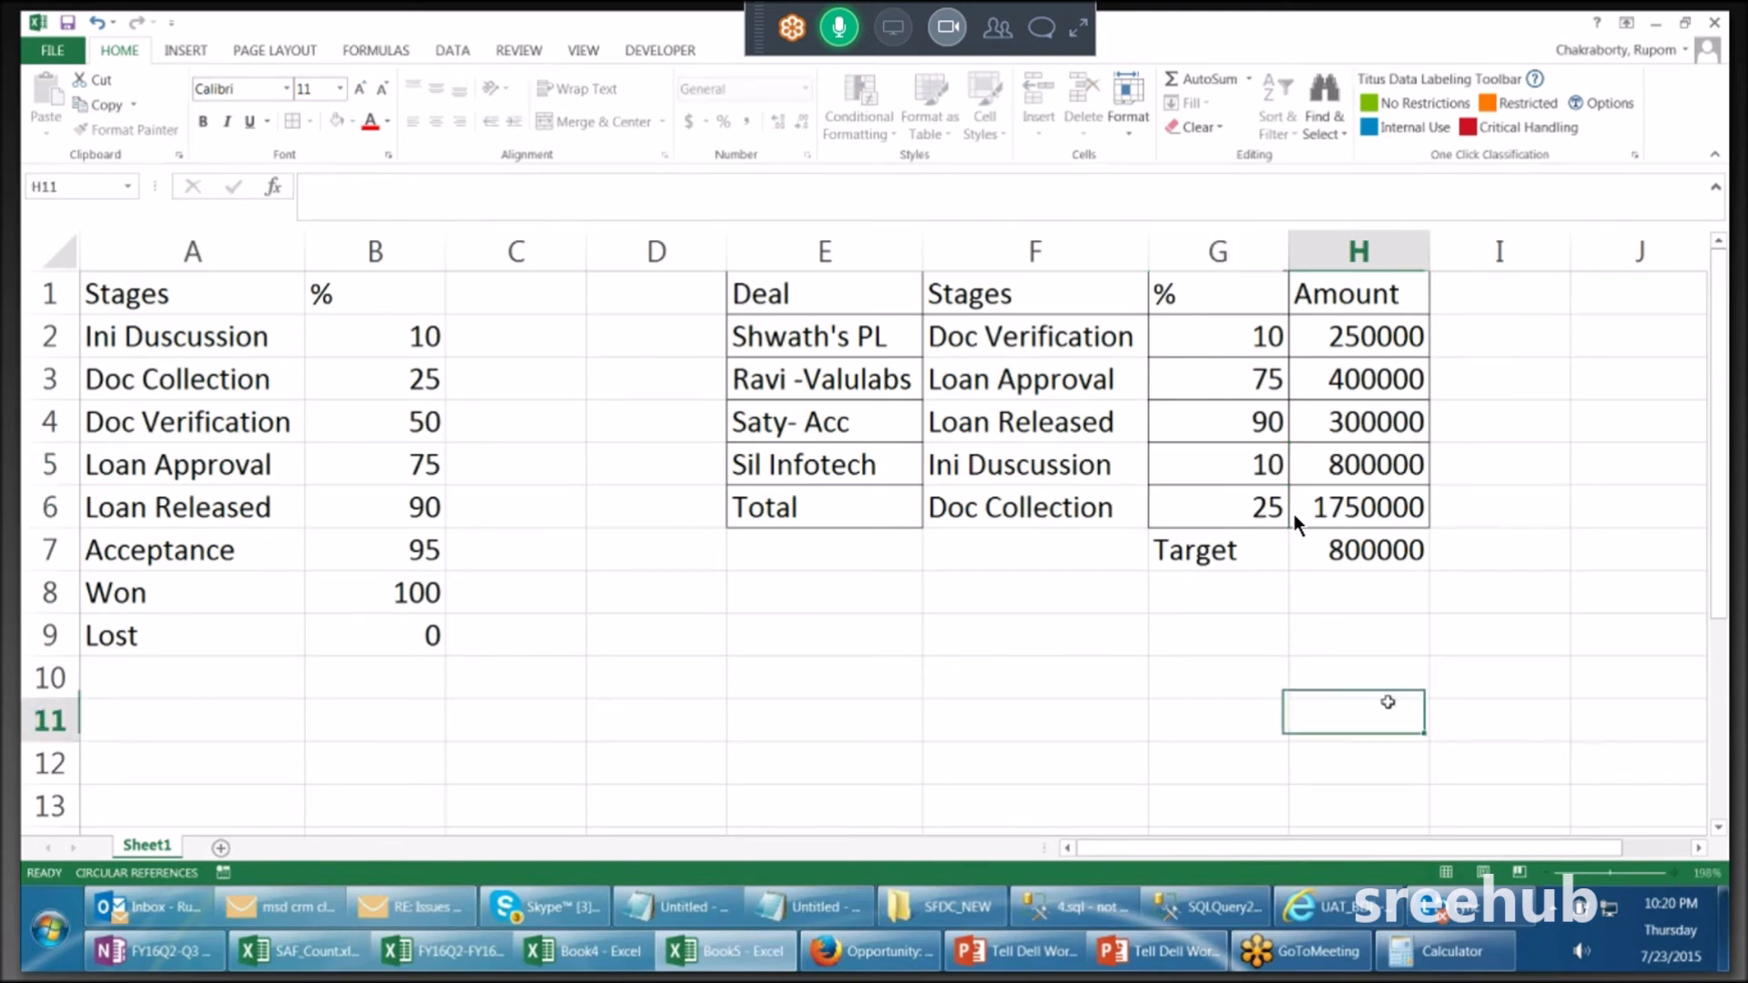
# Step: Add the column header "Pipeline" in I1 beside the Amount column
pyautogui.moveTo(1311, 848); pyautogui.dragTo(1374, 850)
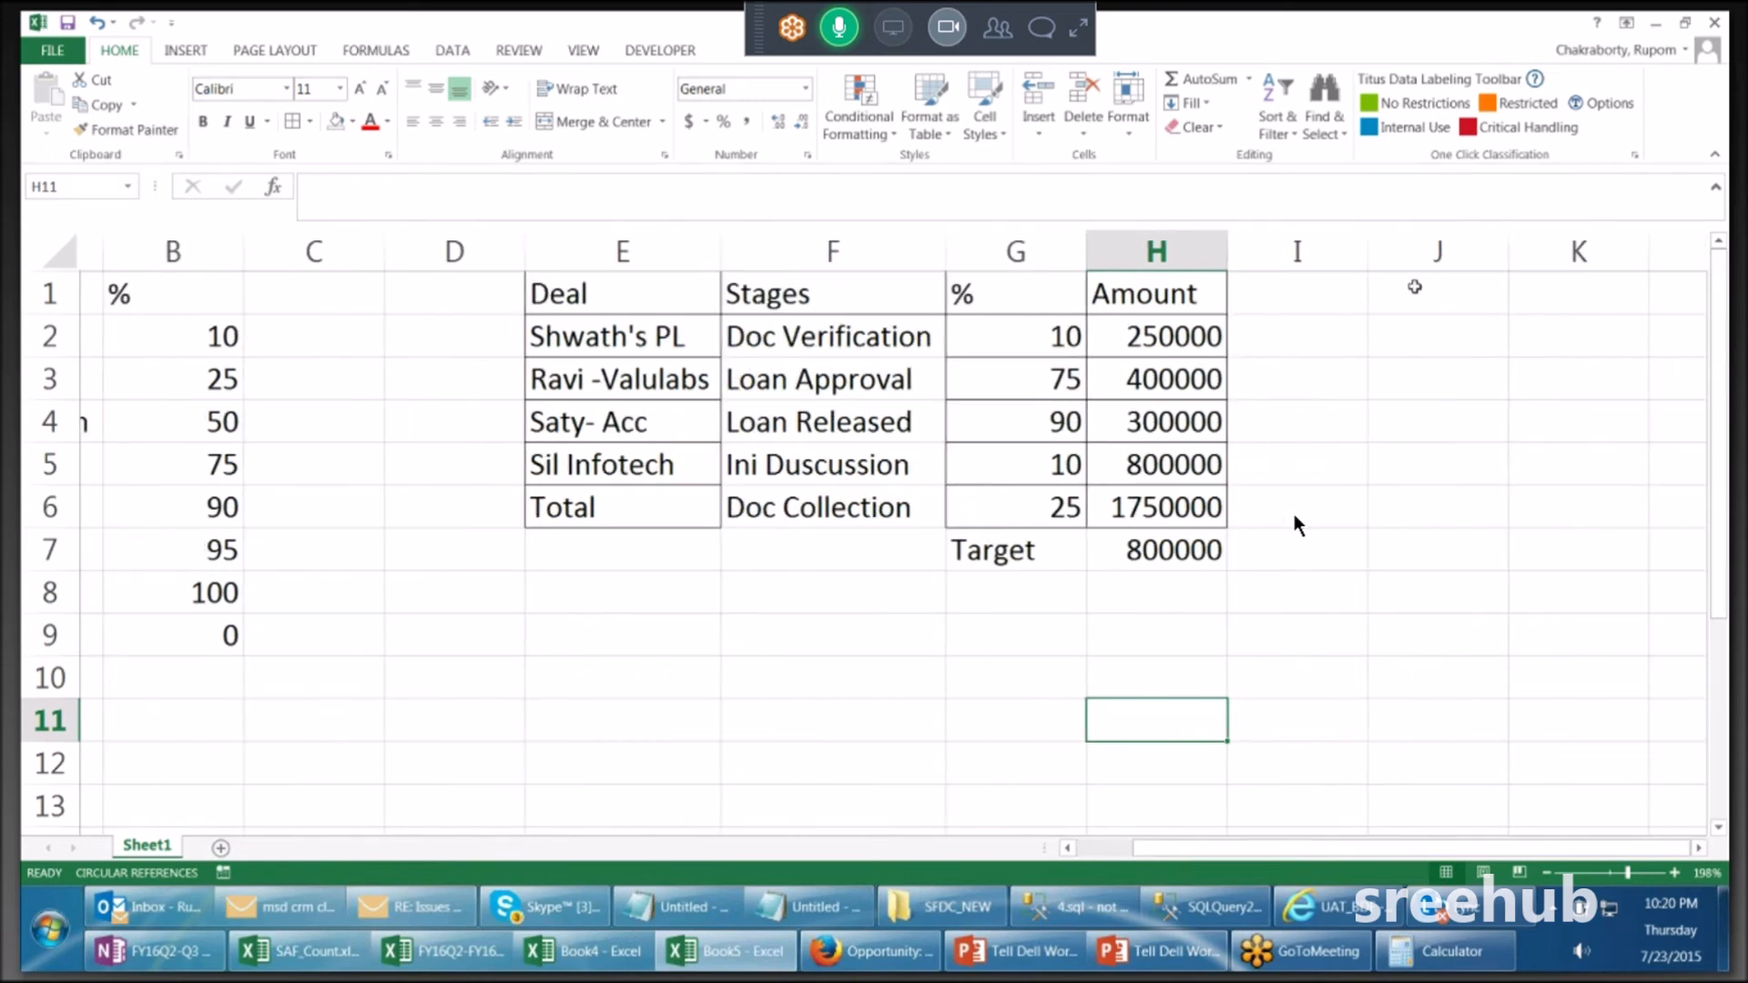
pyautogui.click(1284, 289)
pyautogui.write('Pipeline')
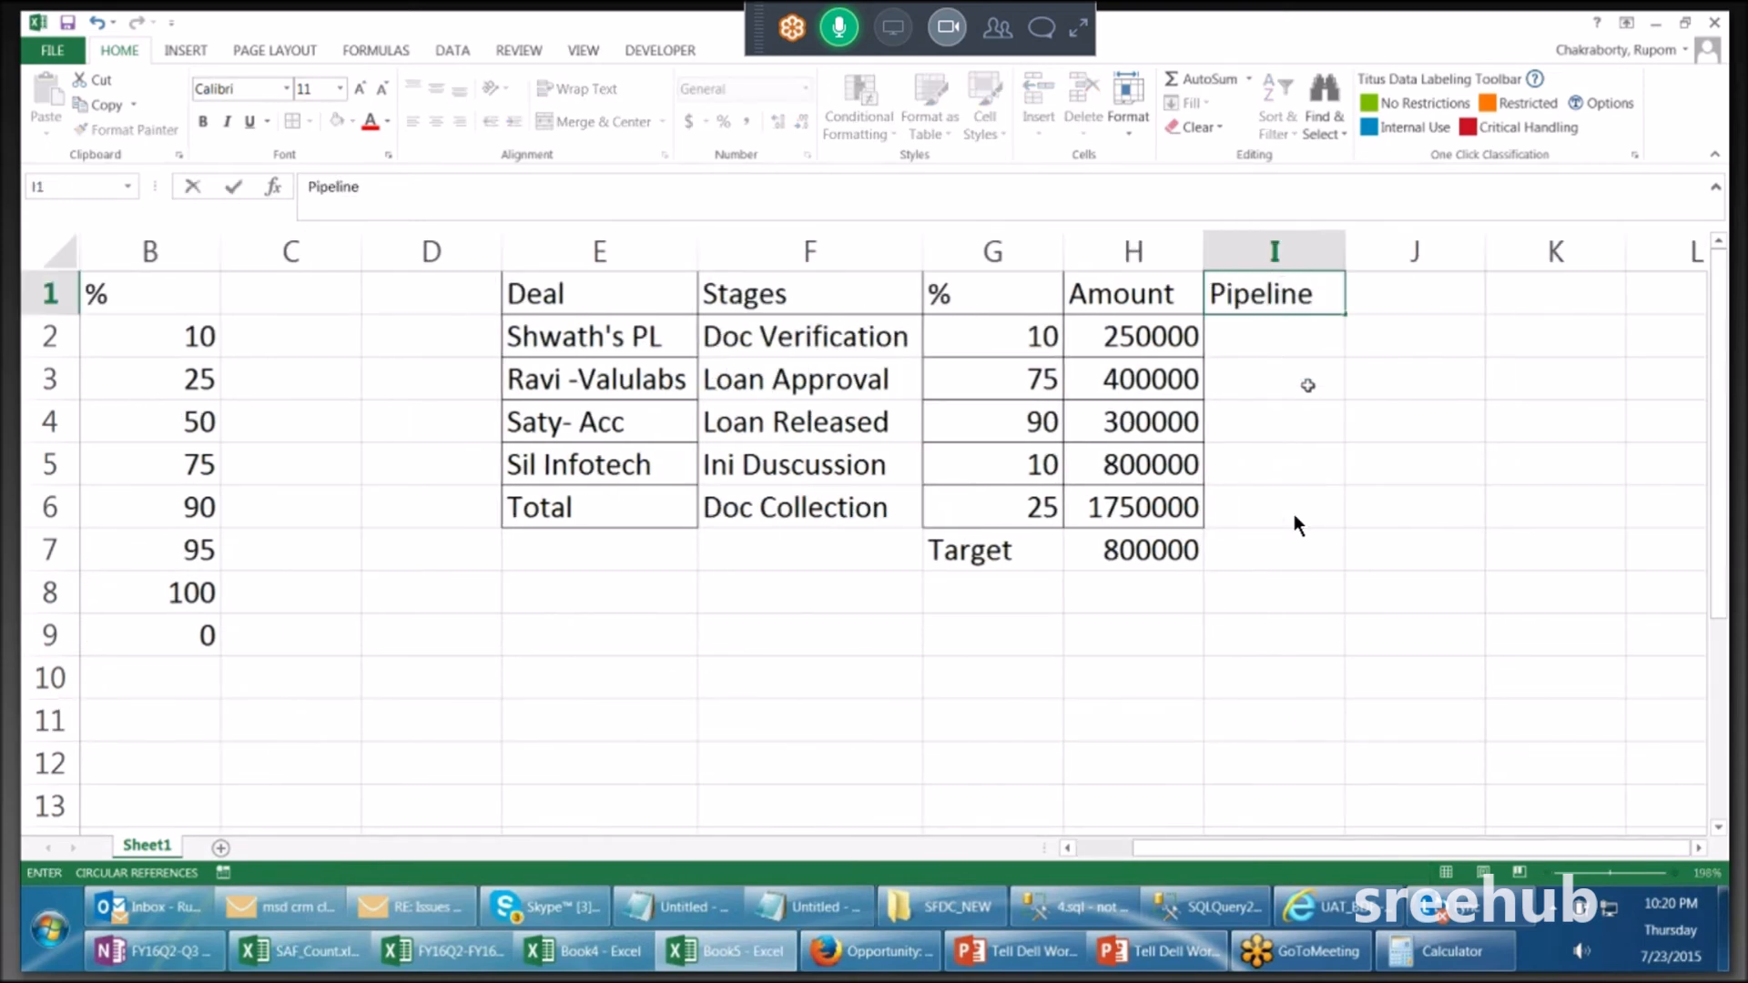
pyautogui.click(1307, 385)
# Step: Calculate the first deal's pipeline value in I2 with the formula =G2/100*H2
pyautogui.click(1281, 347)
pyautogui.write('=')
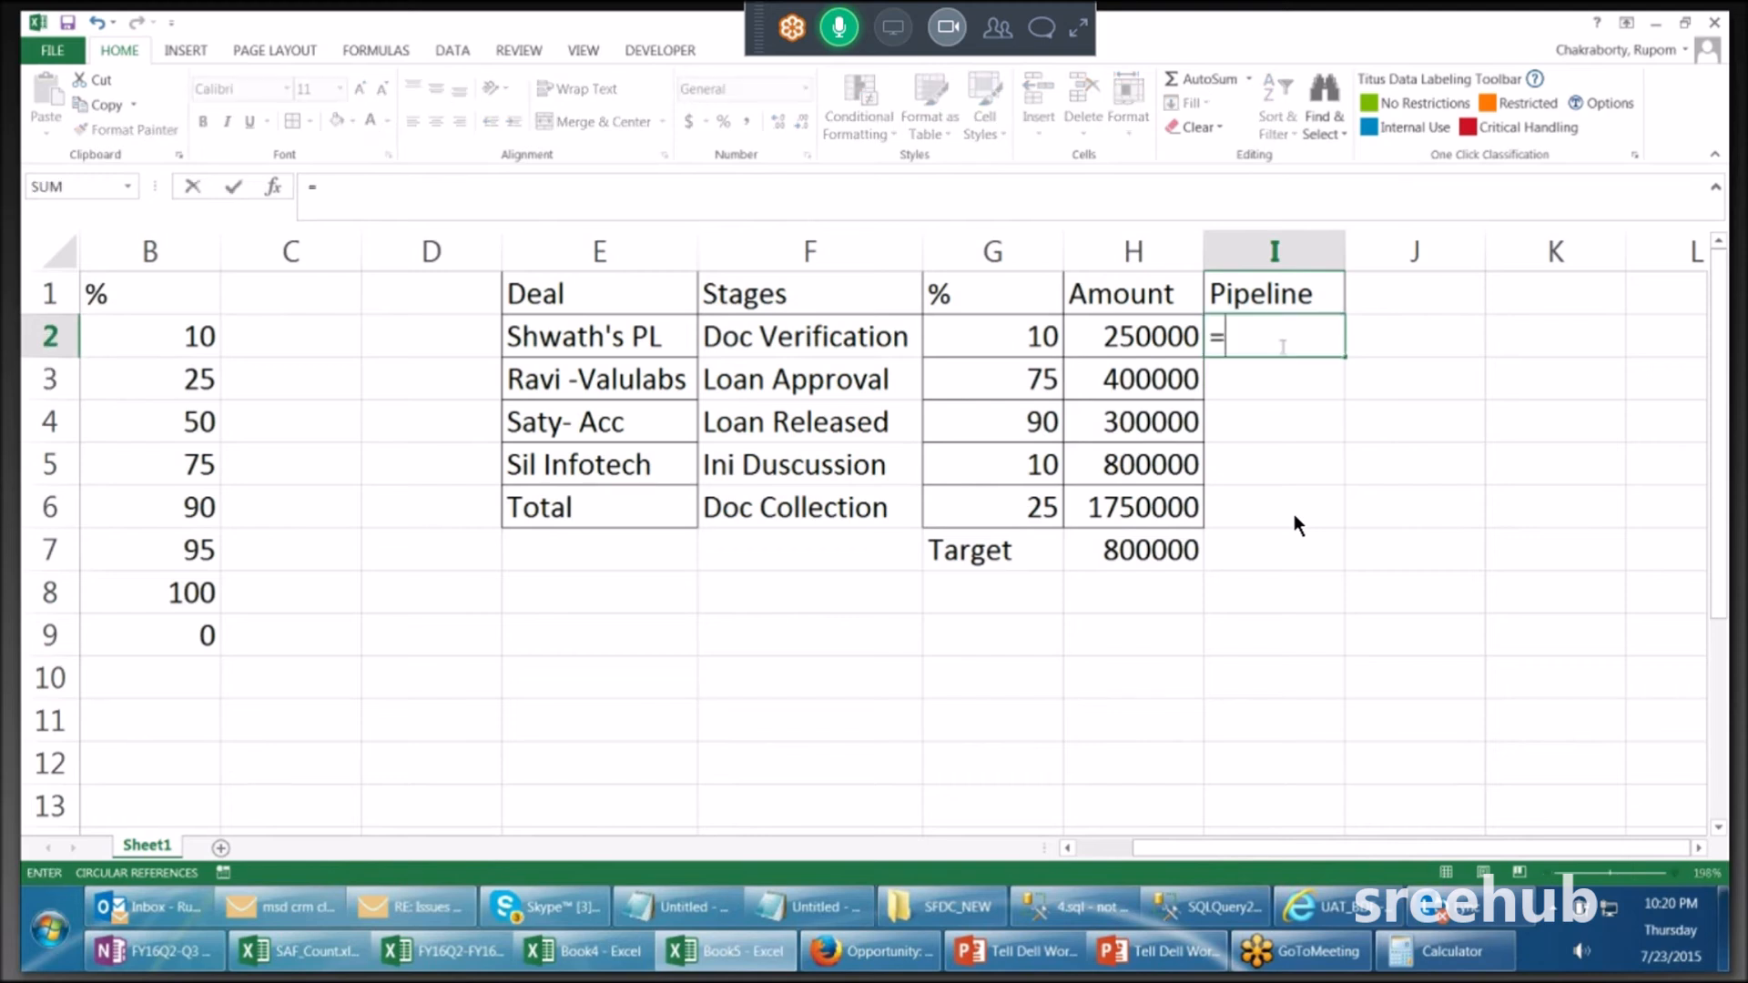
pyautogui.click(1025, 329)
pyautogui.write('/1')
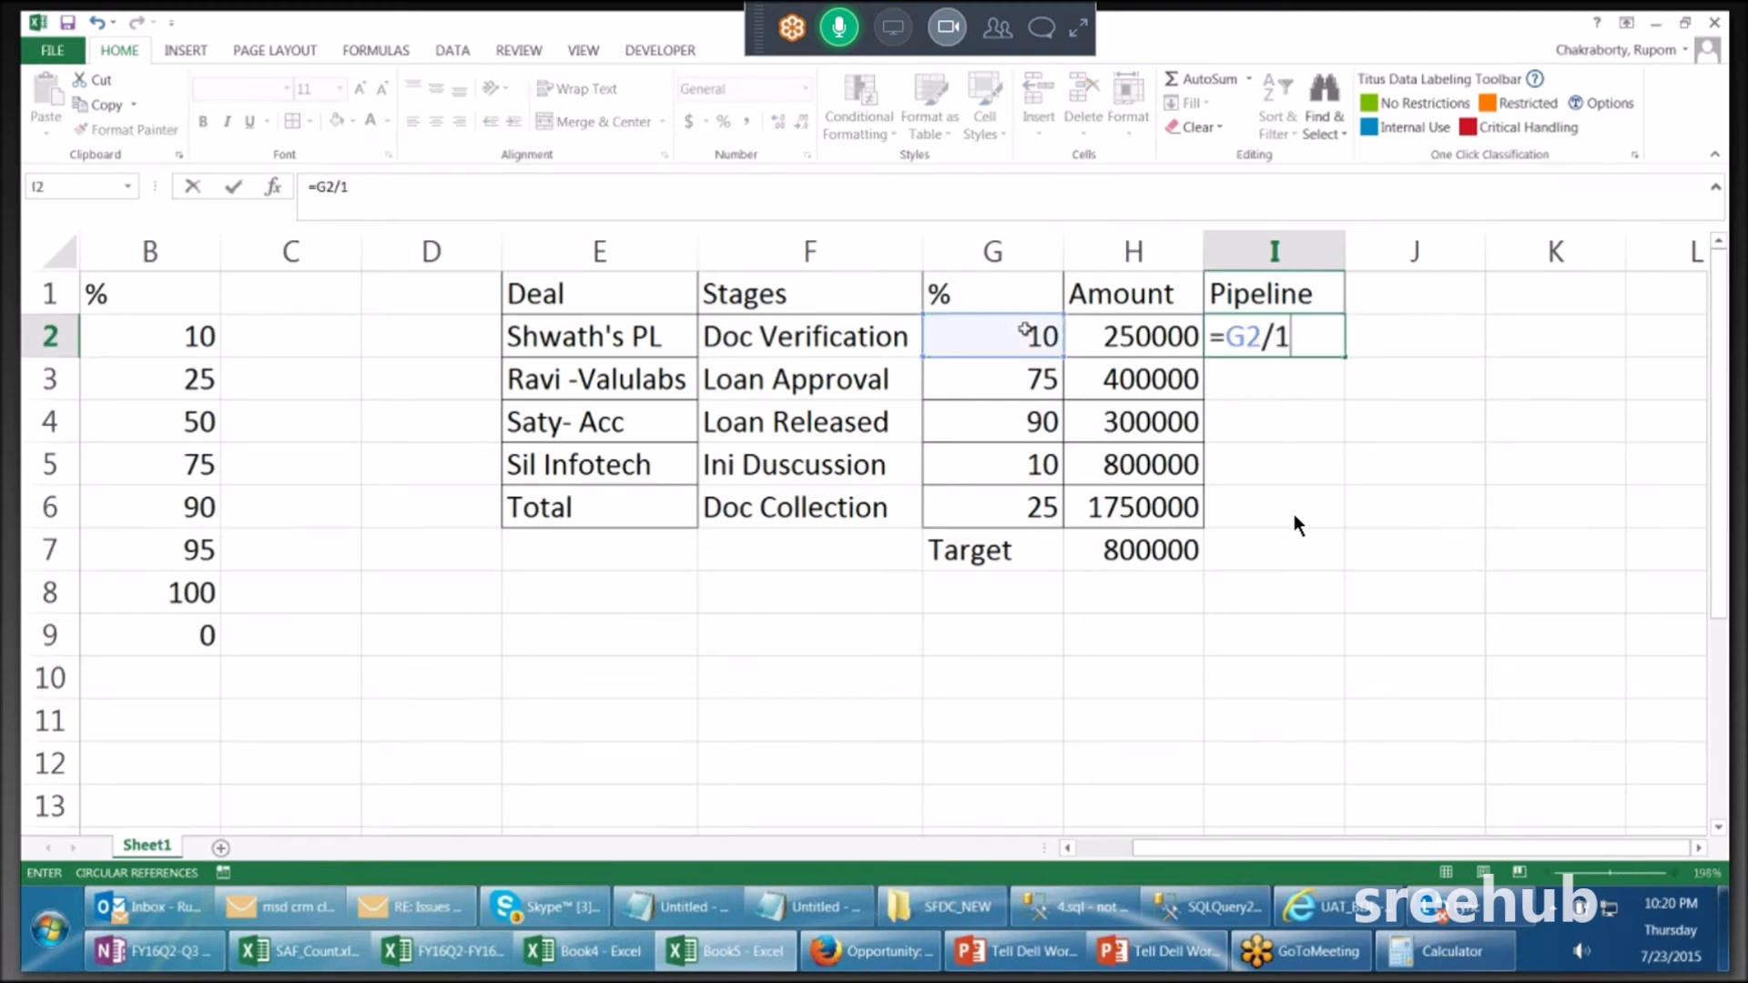
pyautogui.write('00*')
pyautogui.click(1114, 329)
pyautogui.press('Return')
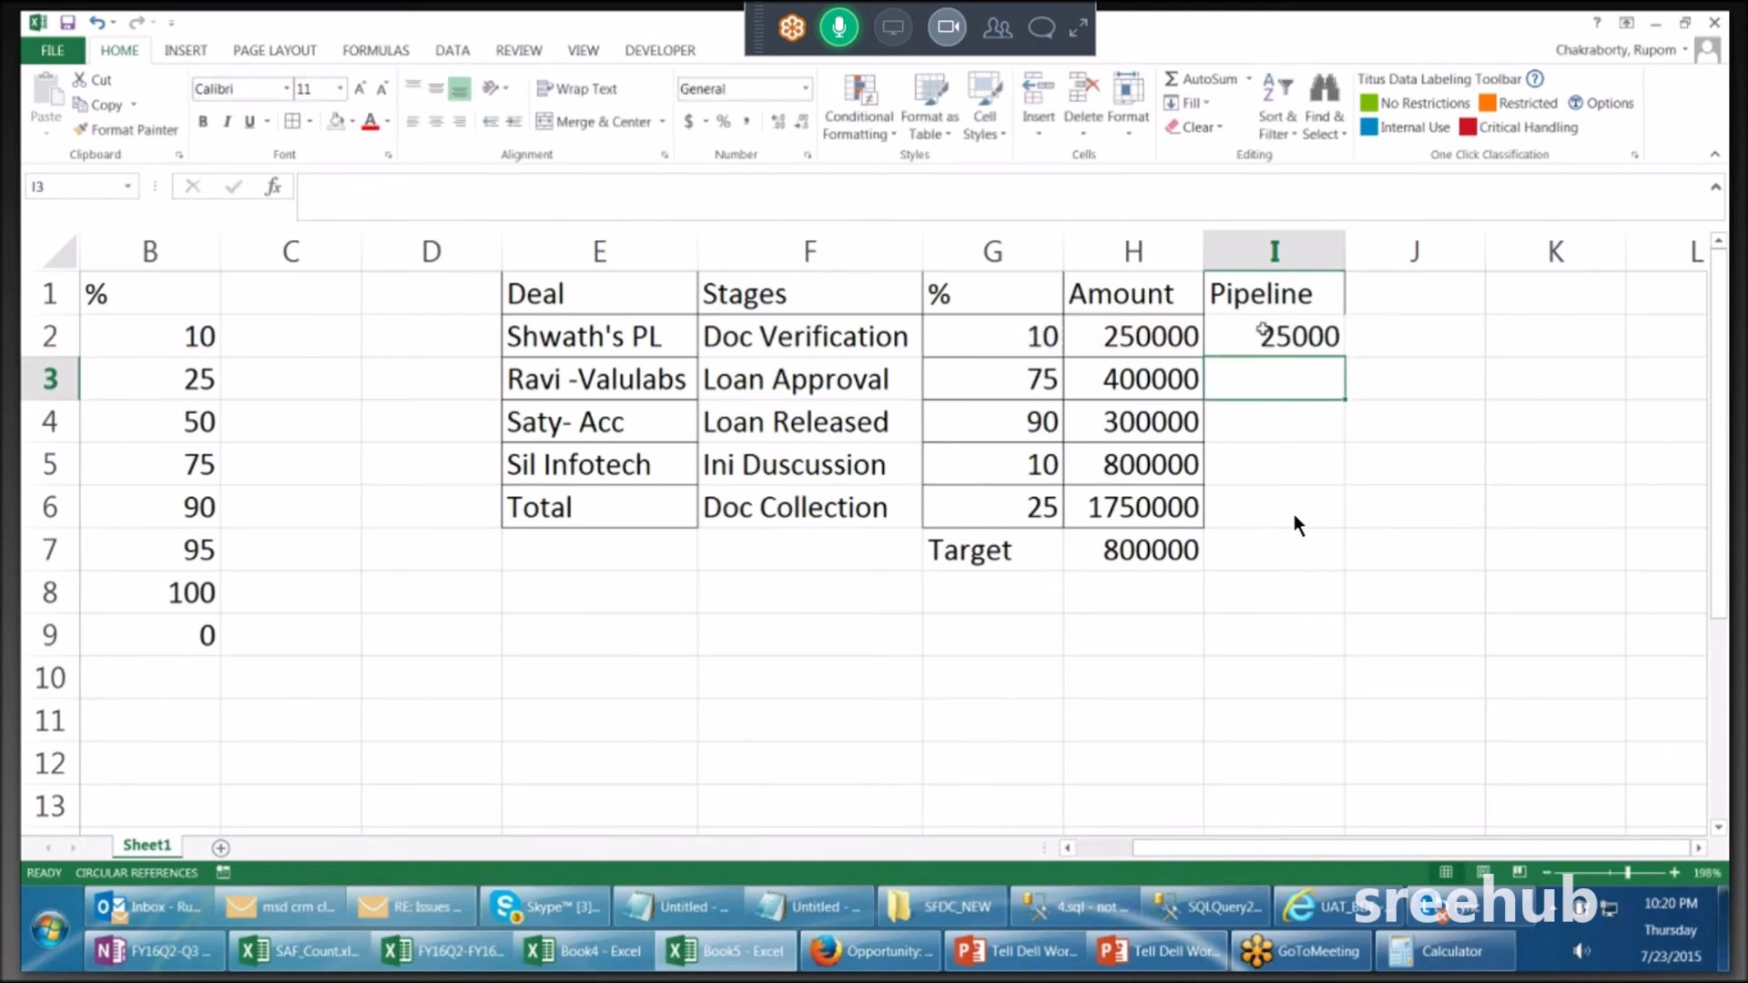
# Step: Fill the pipeline formula from I2 down the column and clear the extra copy in I7 of the Target row
pyautogui.click(1302, 337)
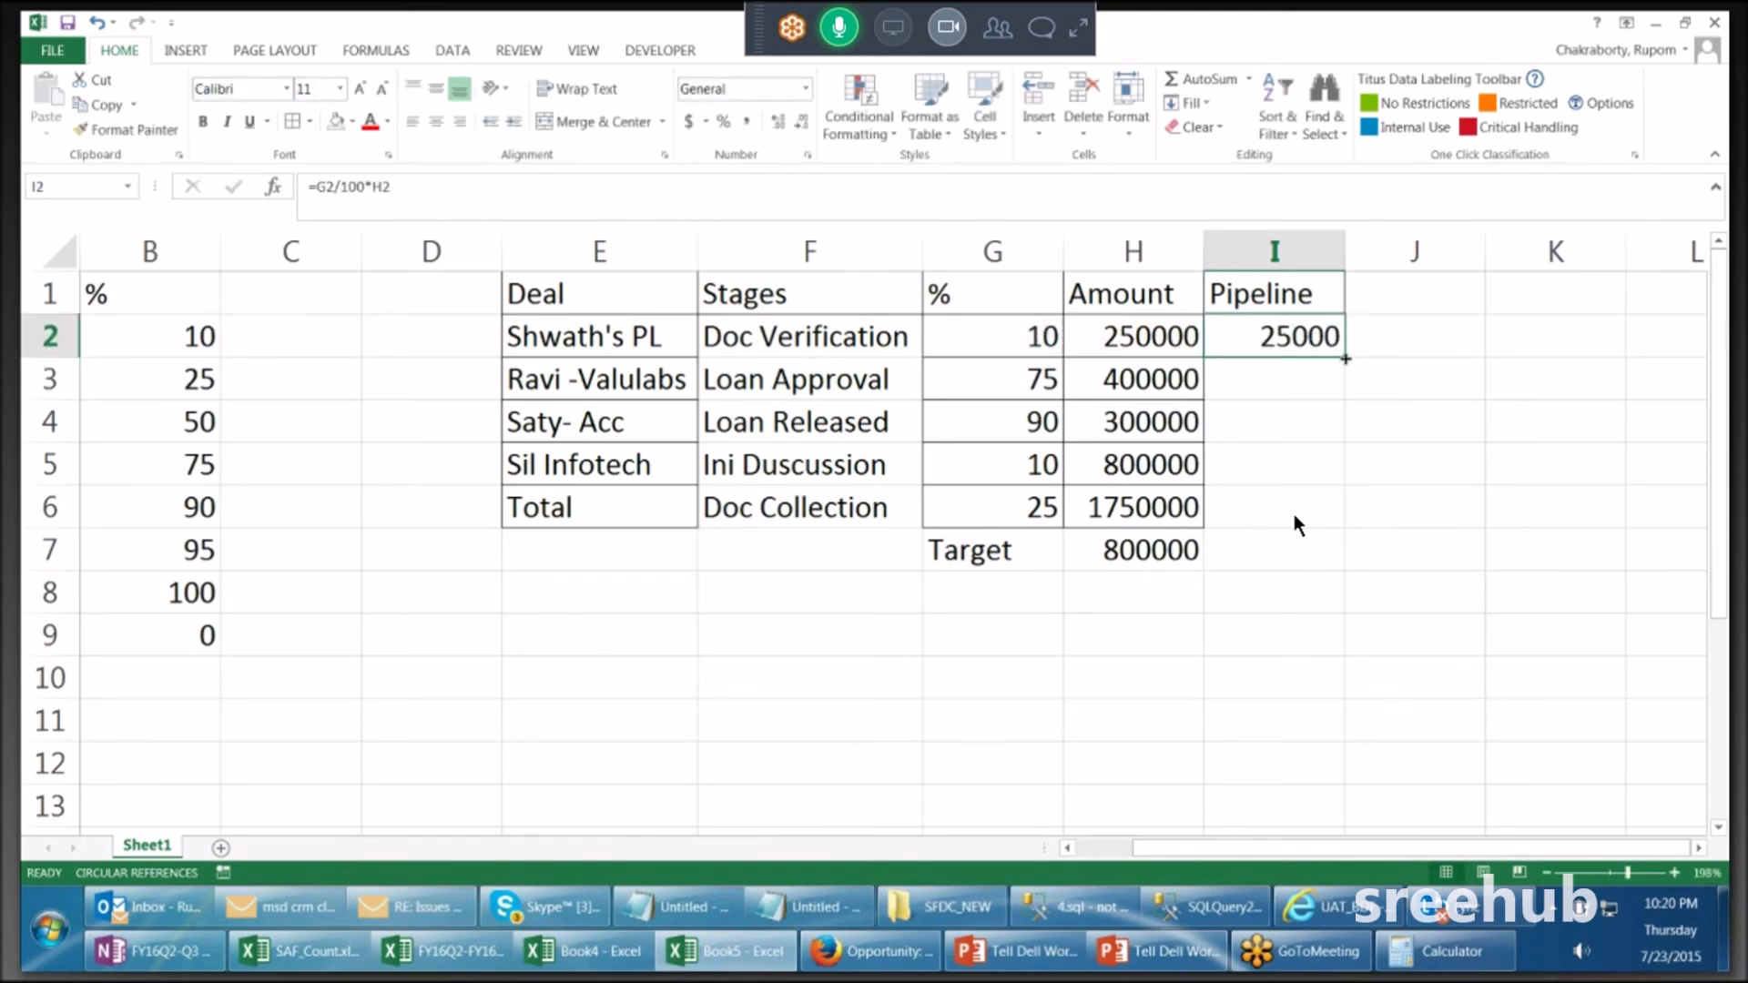
pyautogui.doubleClick(1346, 357)
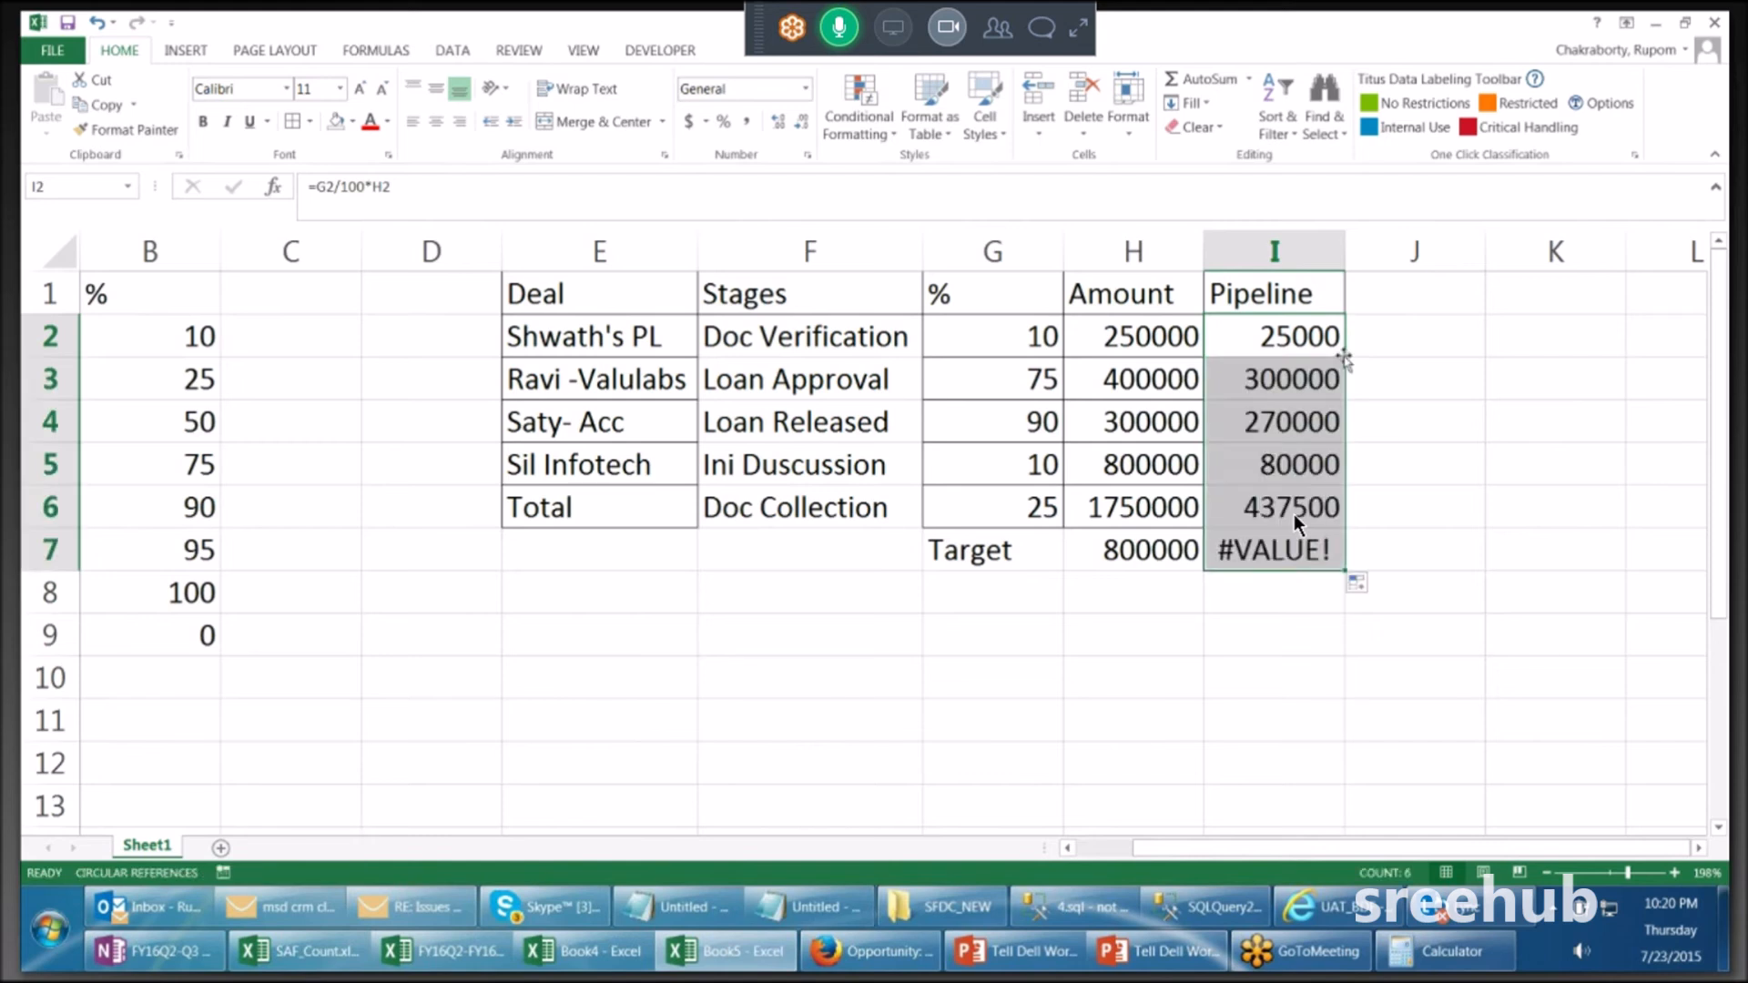
pyautogui.click(1279, 549)
pyautogui.press('Delete')
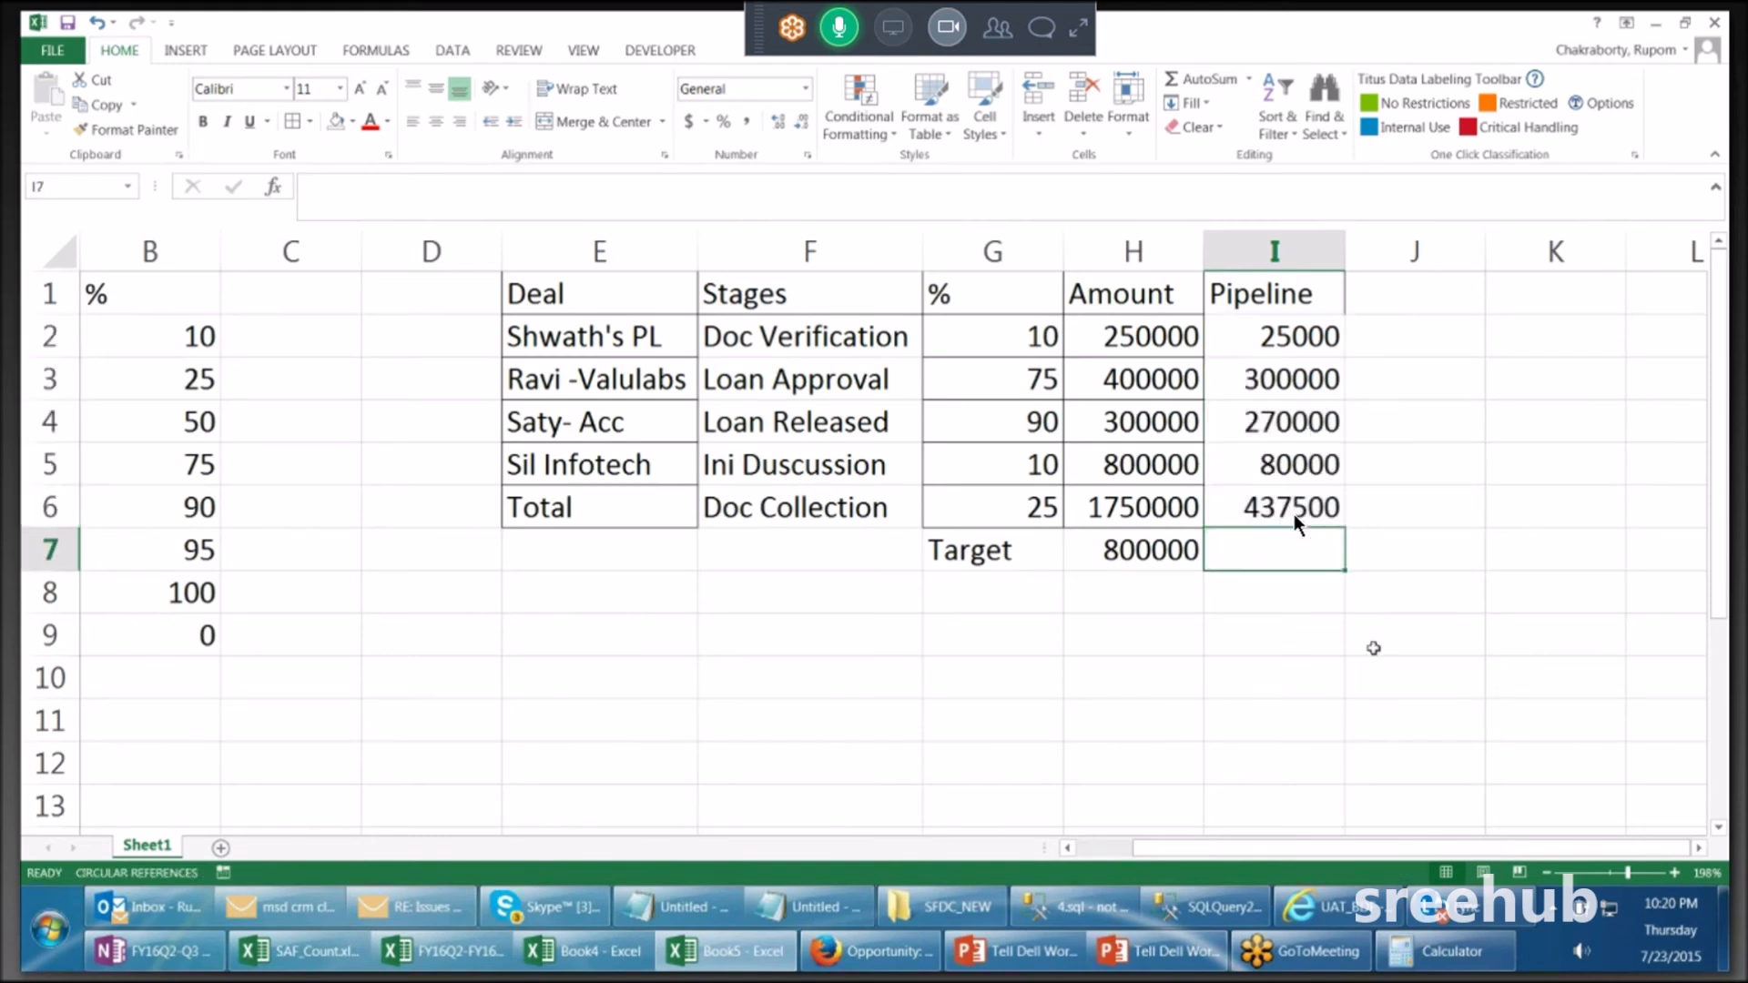
pyautogui.click(1372, 645)
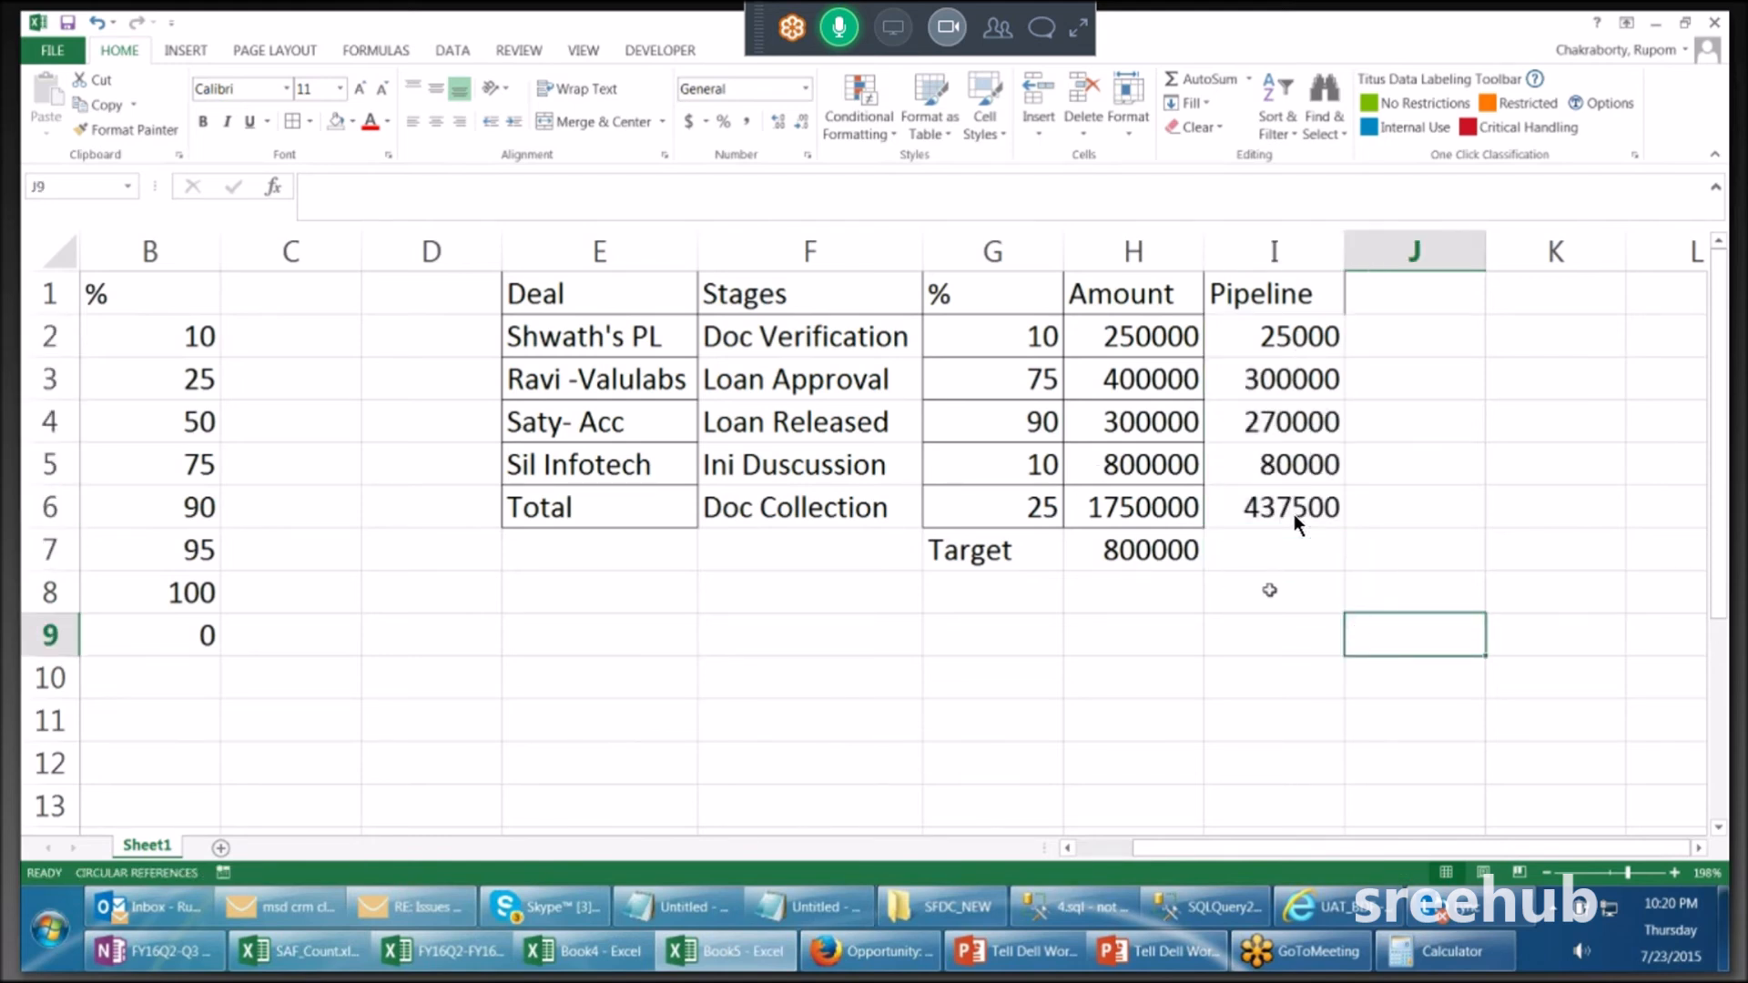
# Step: Total the Pipeline column in I7 with =SUM(I2:I6) and check the target and total amounts in column H
pyautogui.click(1276, 561)
pyautogui.click(1200, 80)
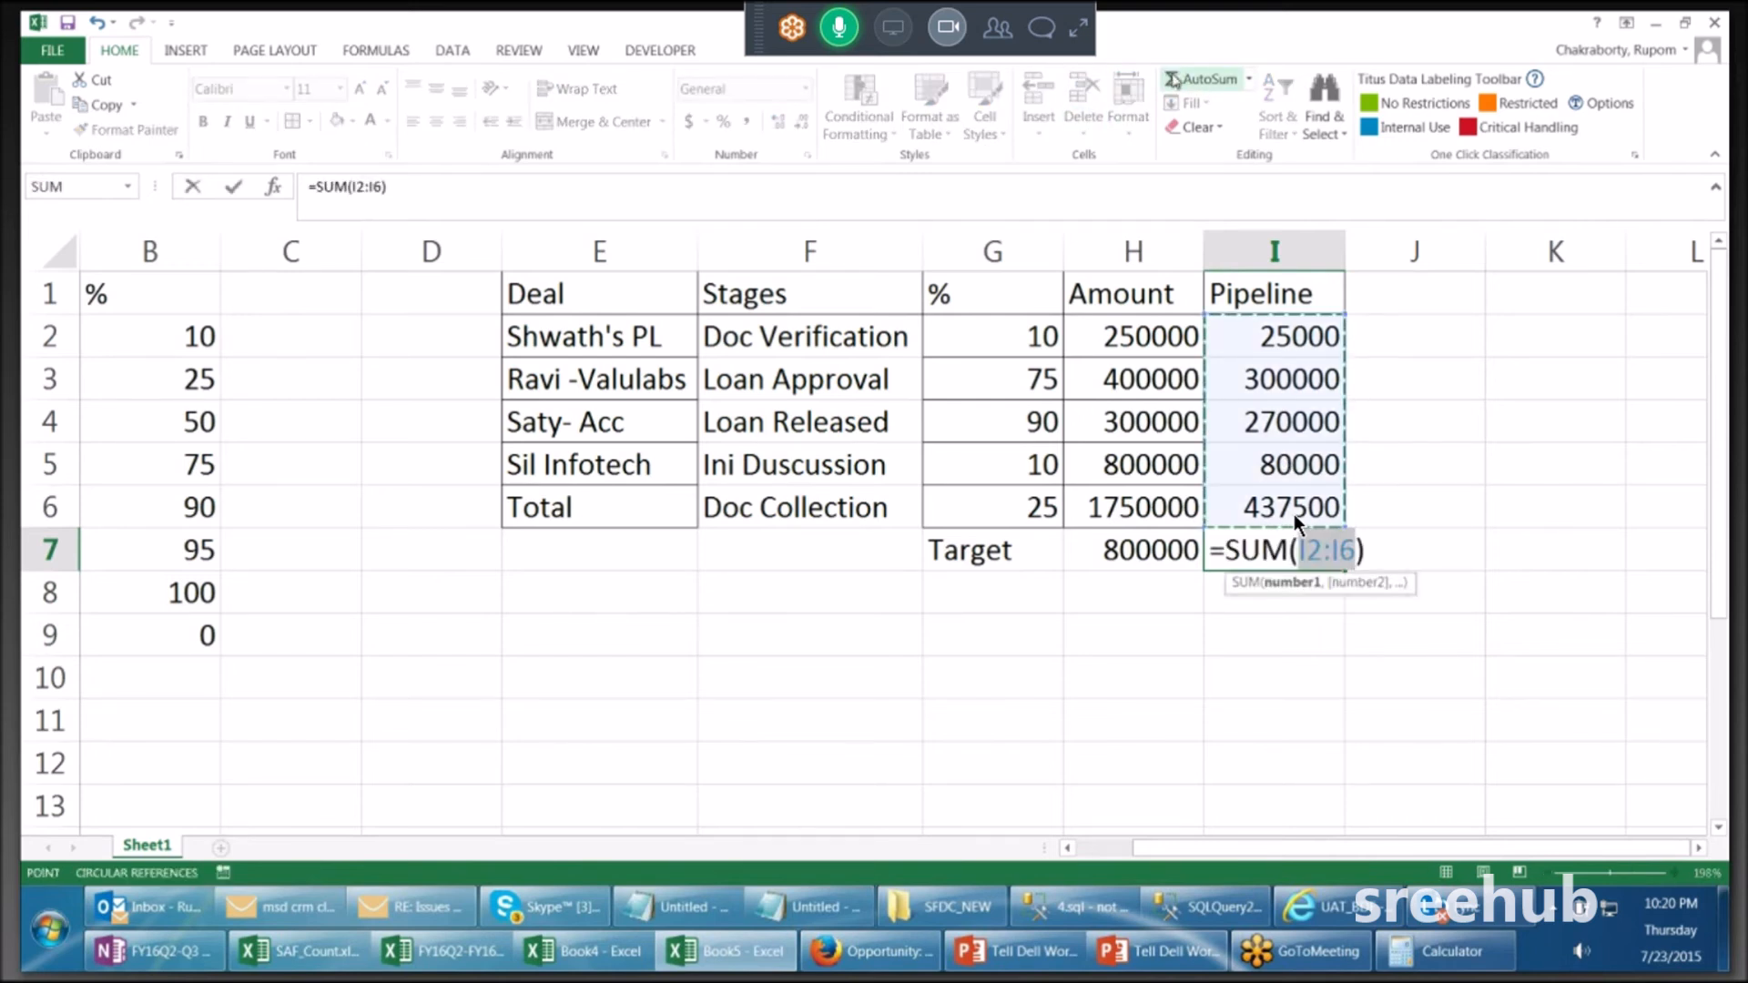
pyautogui.press('Return')
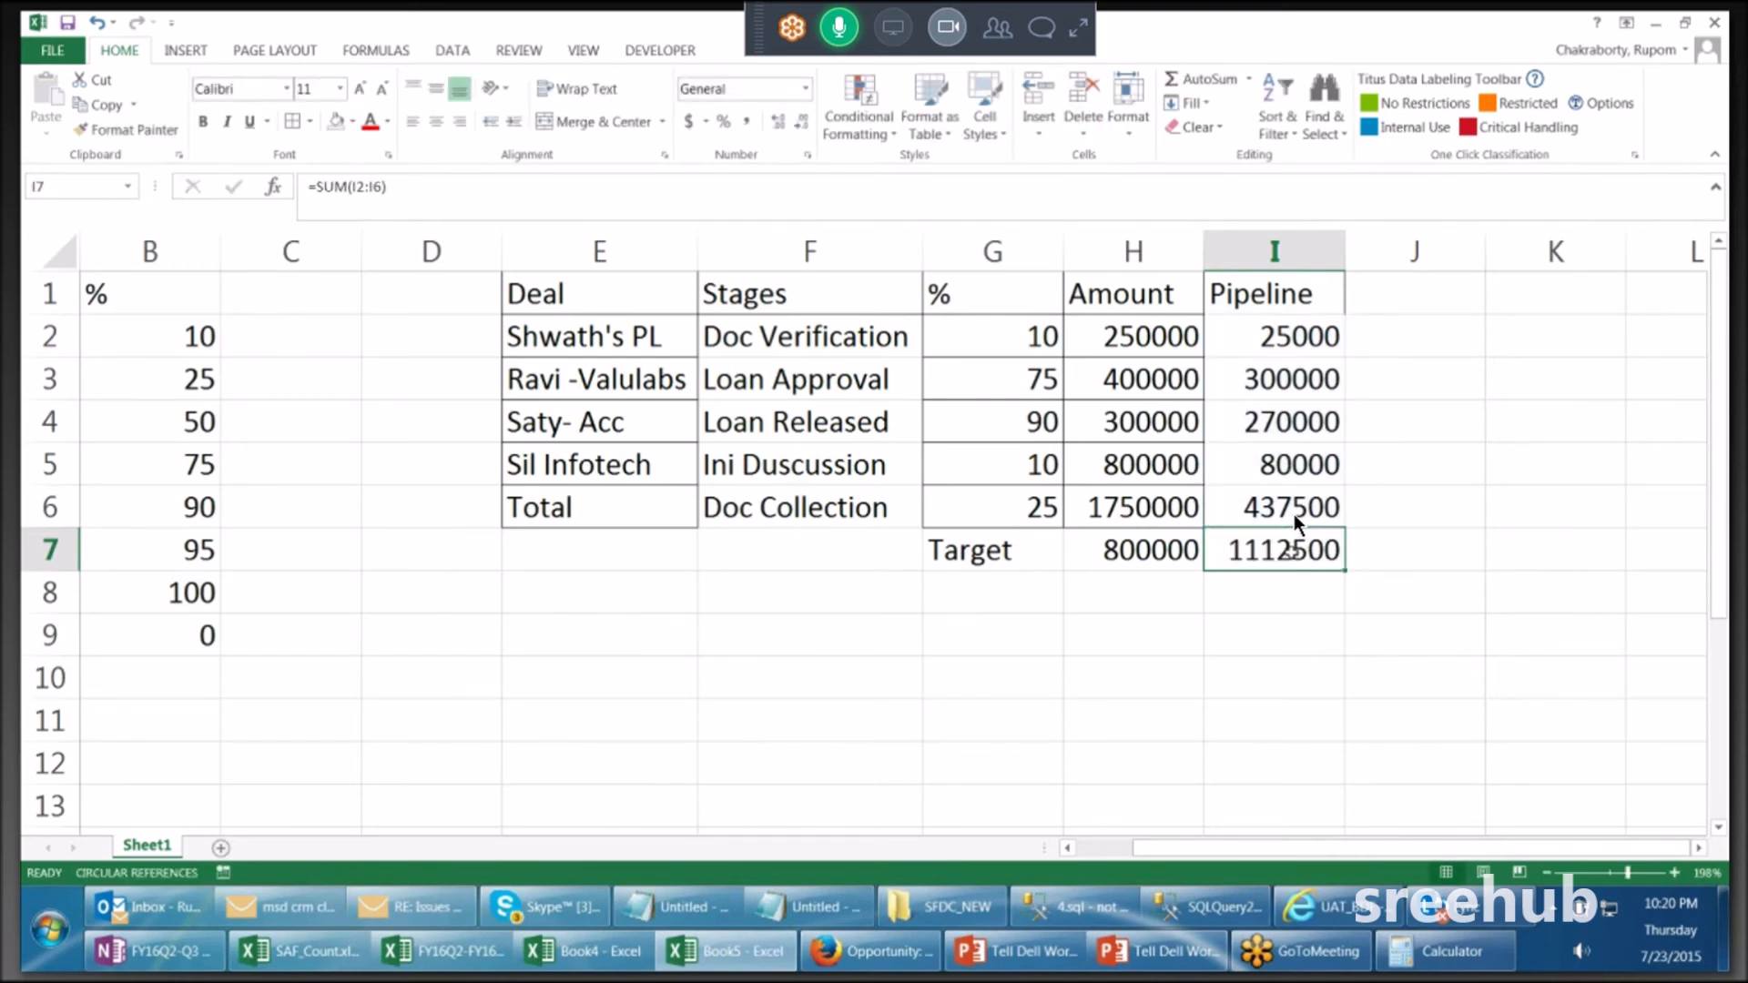
pyautogui.click(1143, 549)
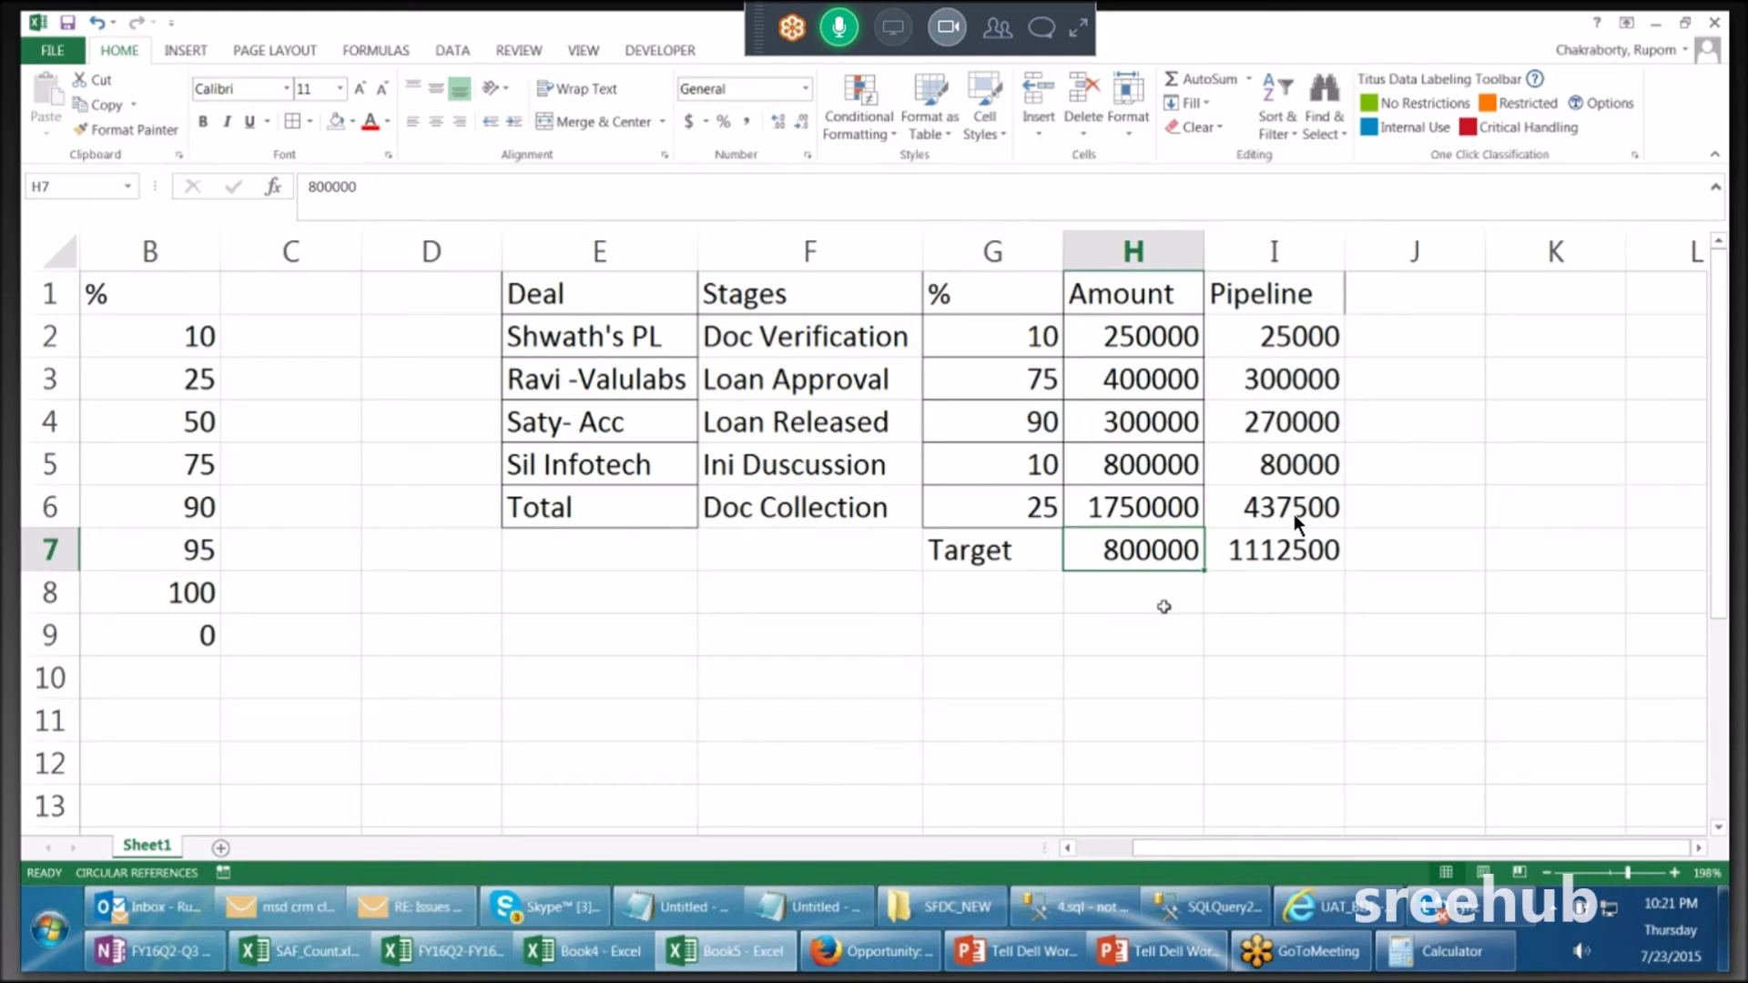
pyautogui.click(1135, 512)
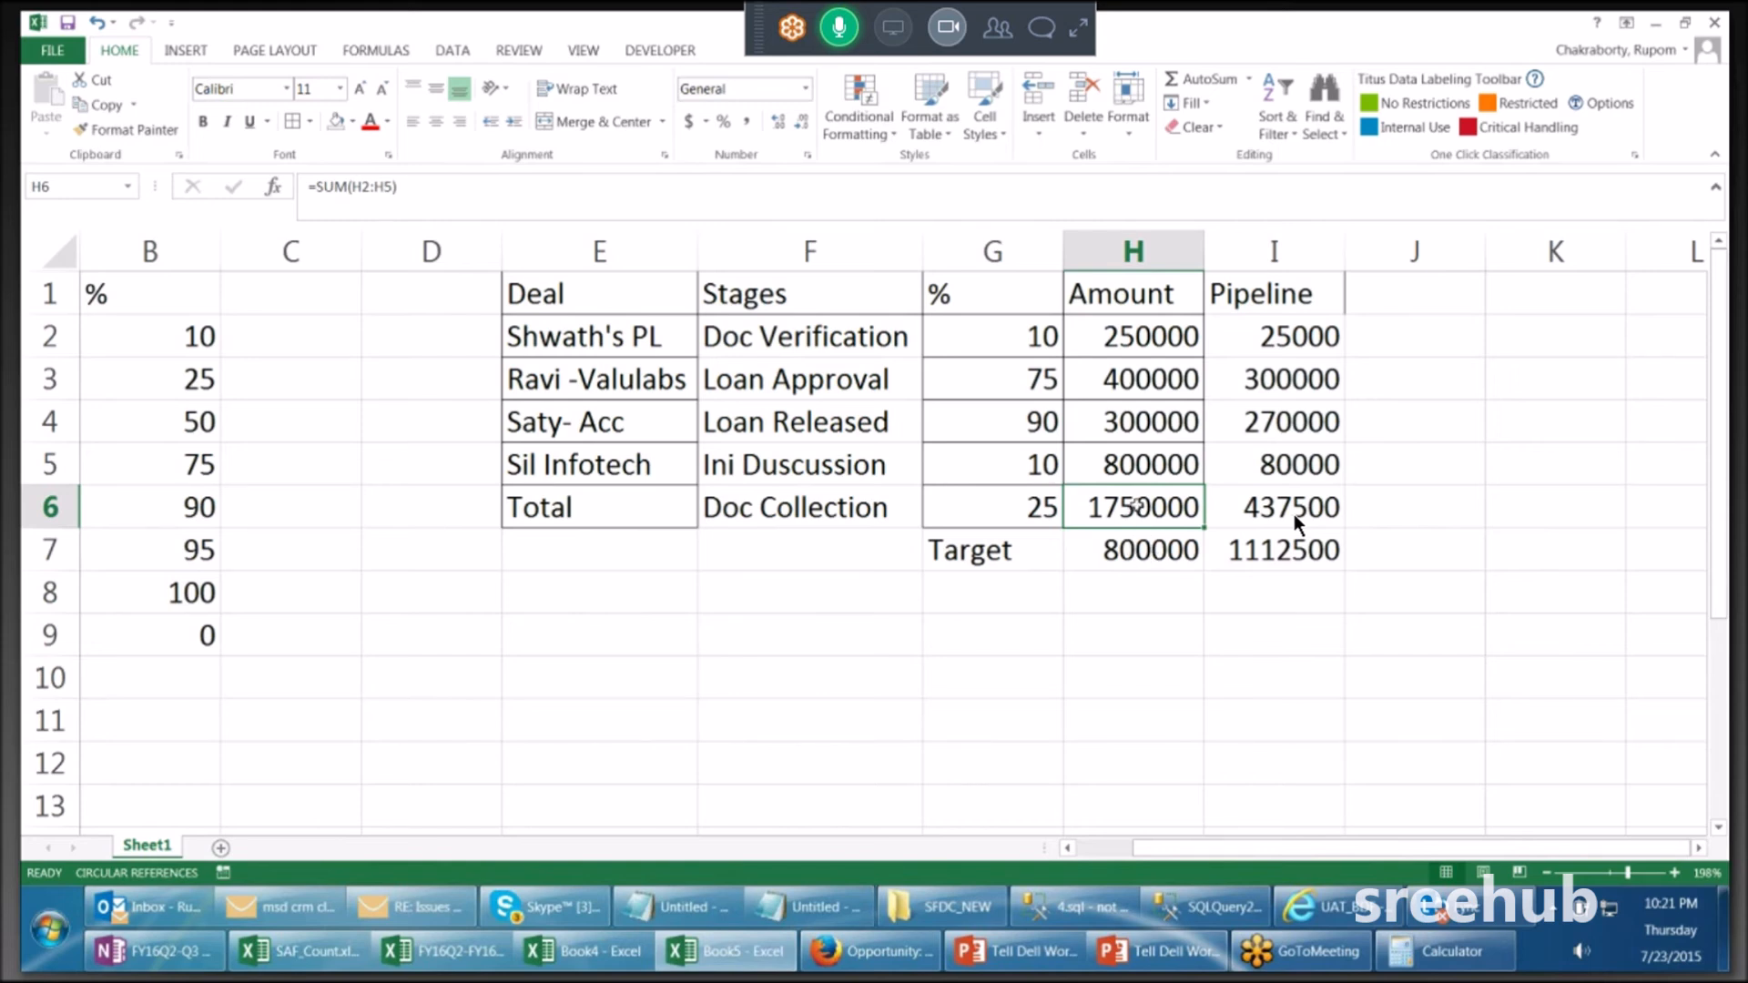
# Step: Set the percentage of the third deal, in the Loan Released stage, to 0 in G4
pyautogui.click(1017, 424)
pyautogui.write('0')
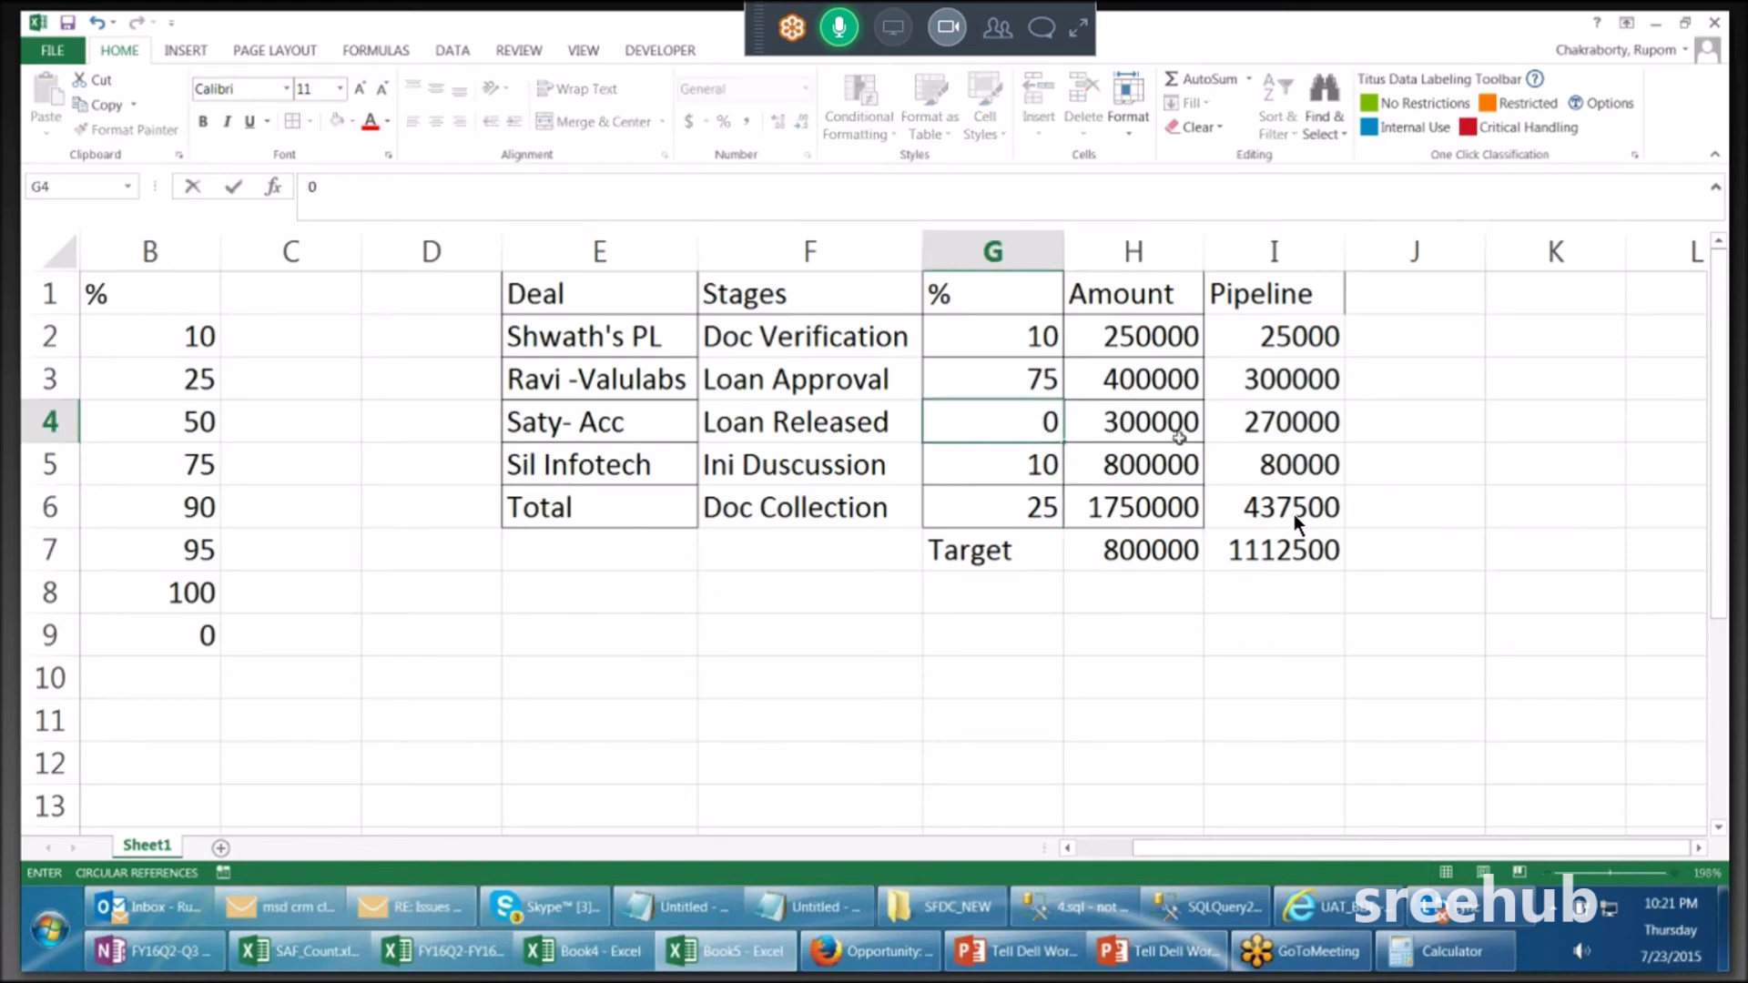
pyautogui.press('Return')
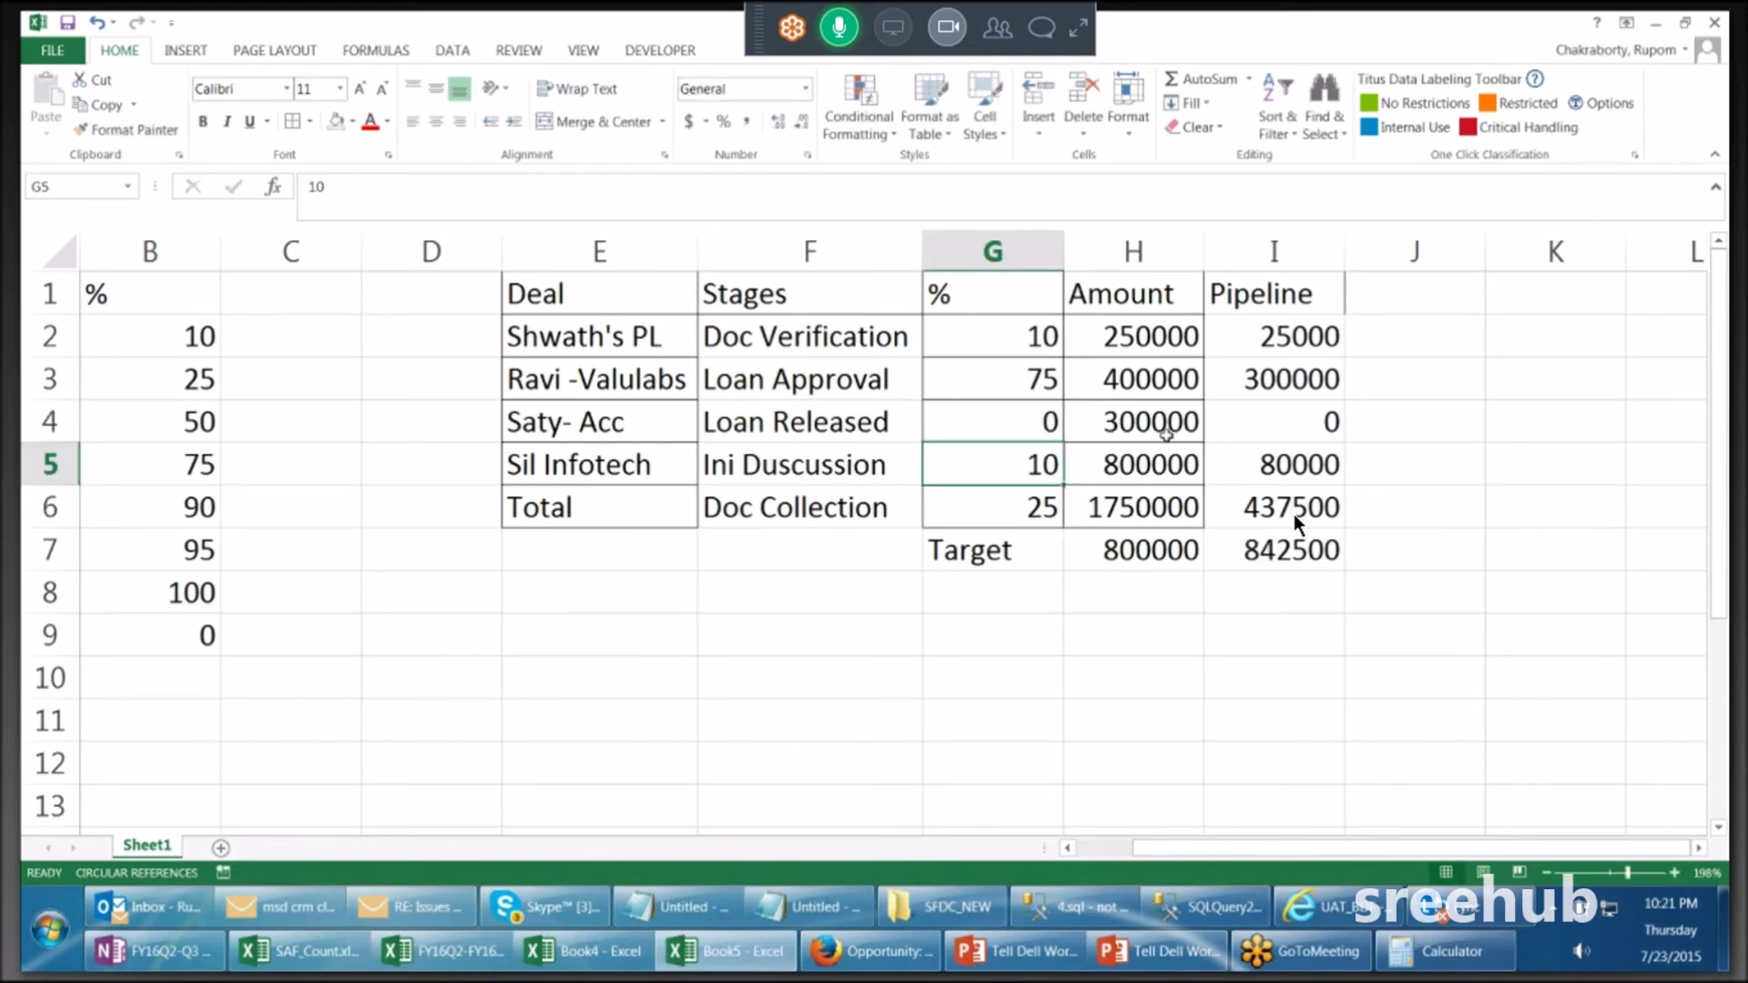
pyautogui.click(1012, 497)
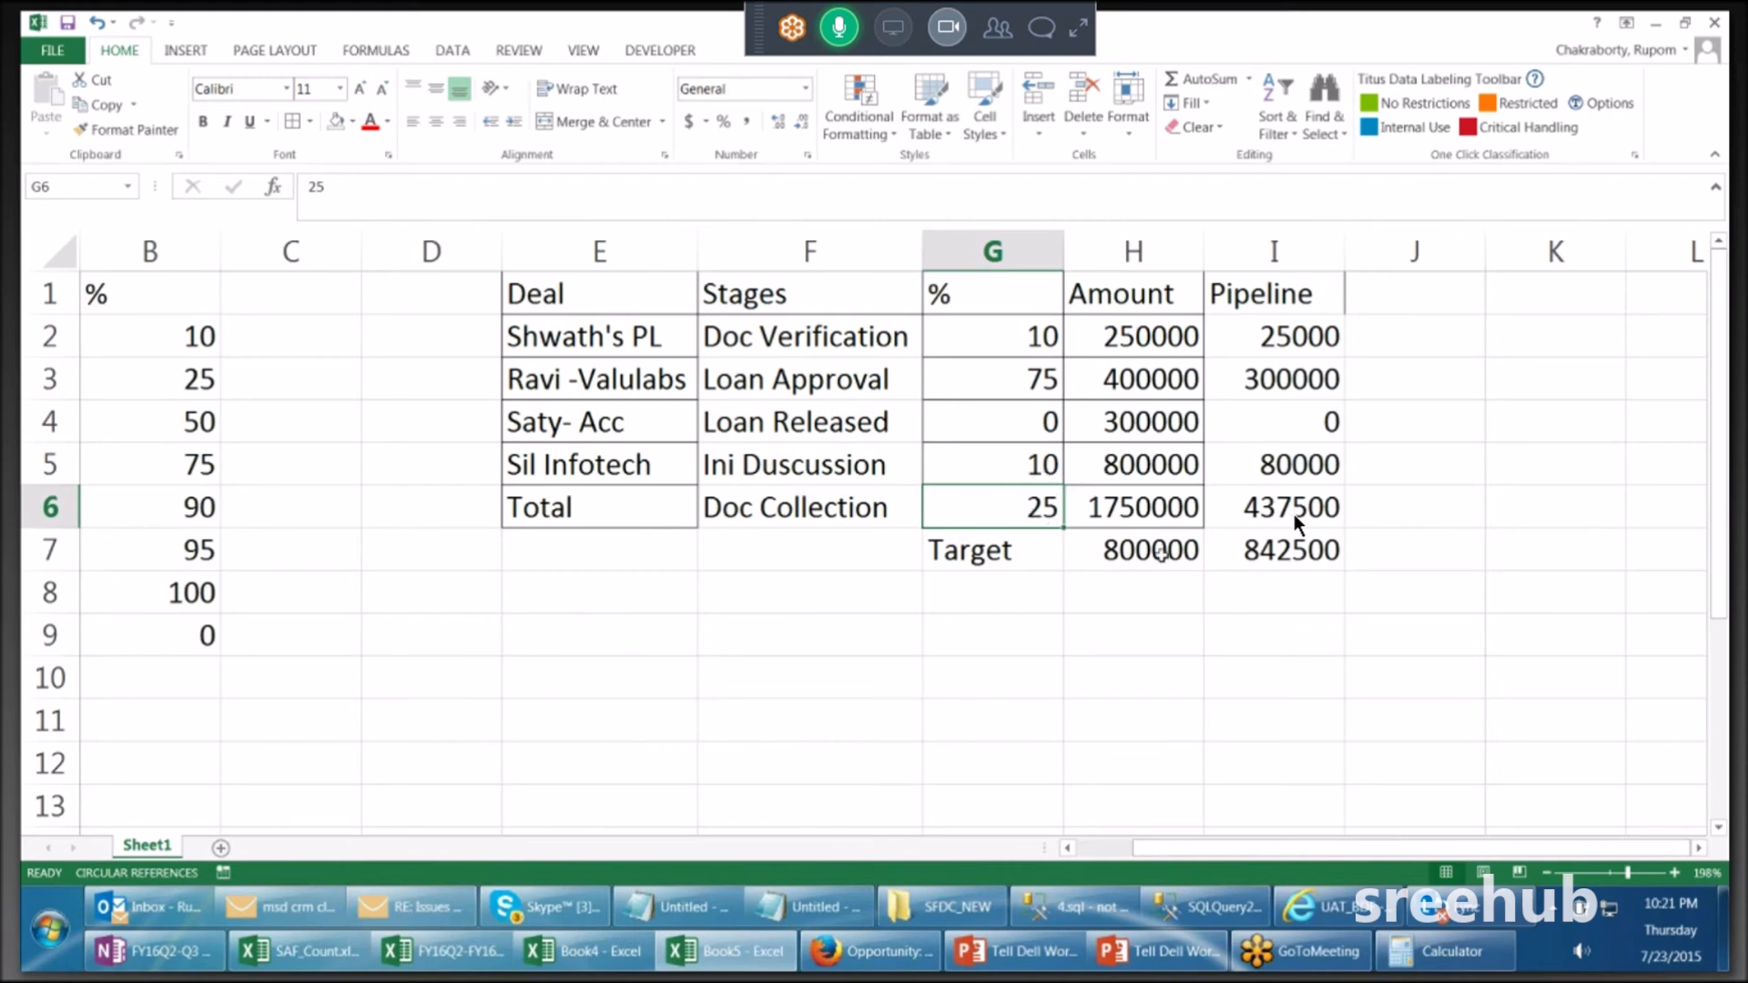
pyautogui.click(1148, 590)
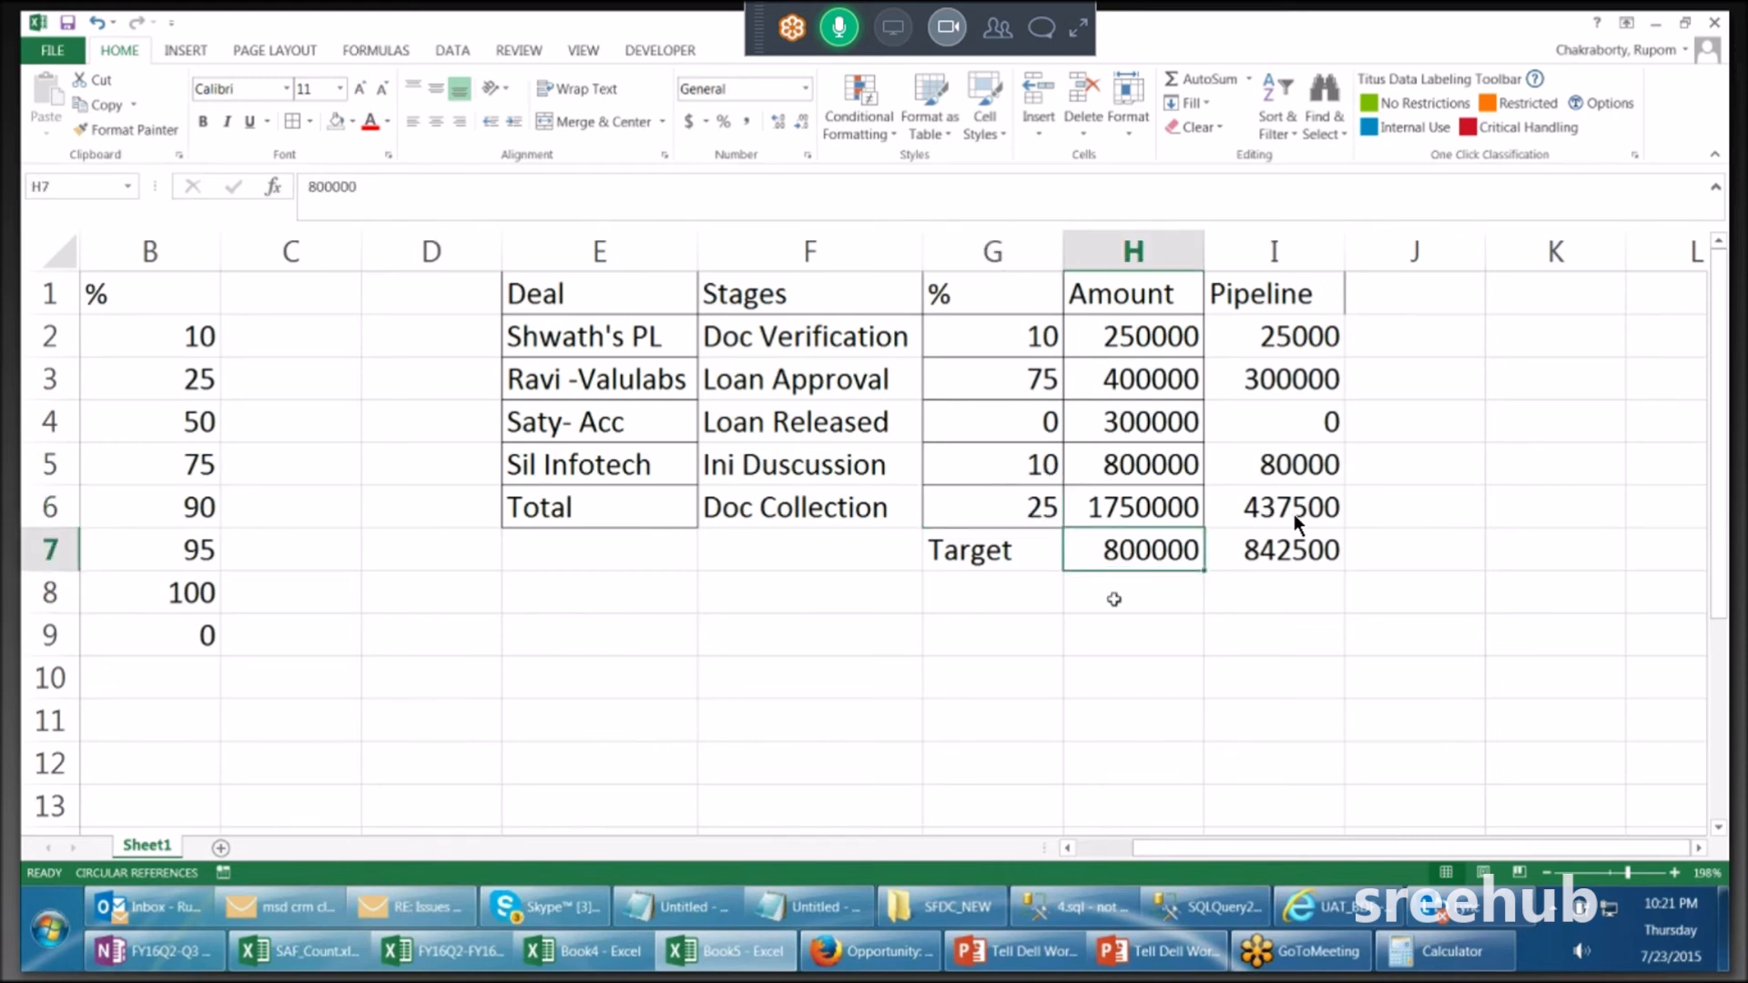
pyautogui.click(996, 556)
pyautogui.click(967, 589)
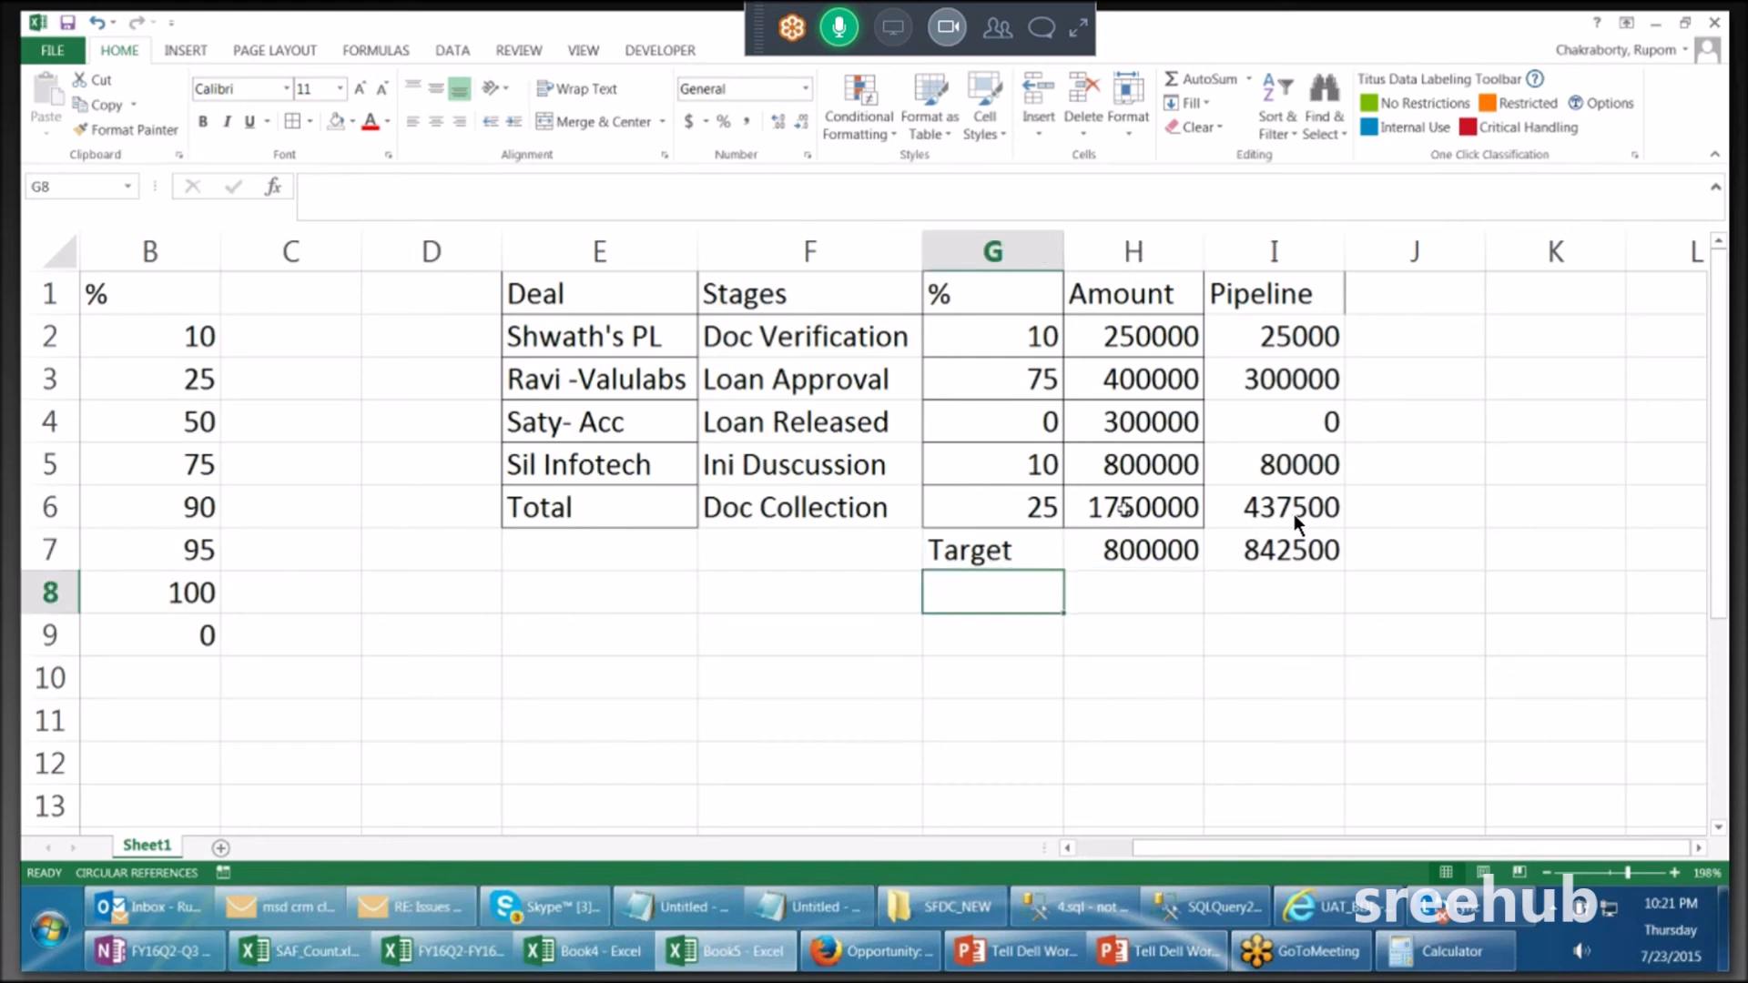
pyautogui.doubleClick(1124, 508)
pyautogui.click(1182, 658)
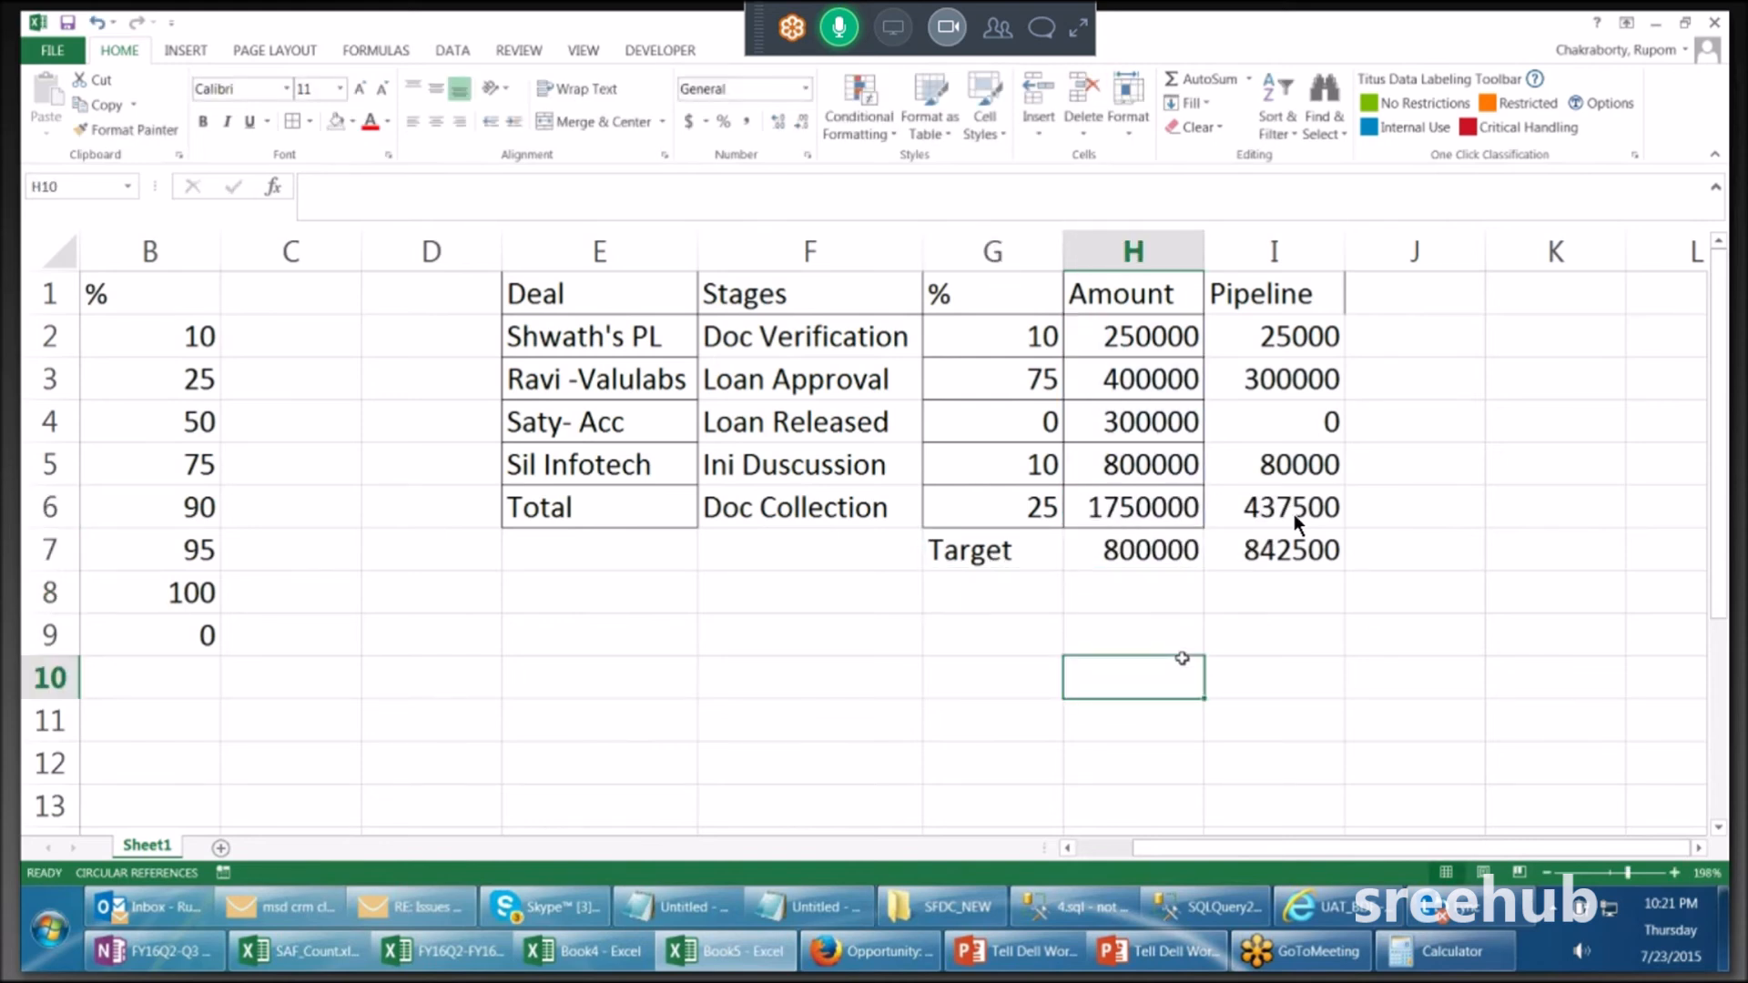
pyautogui.click(1165, 510)
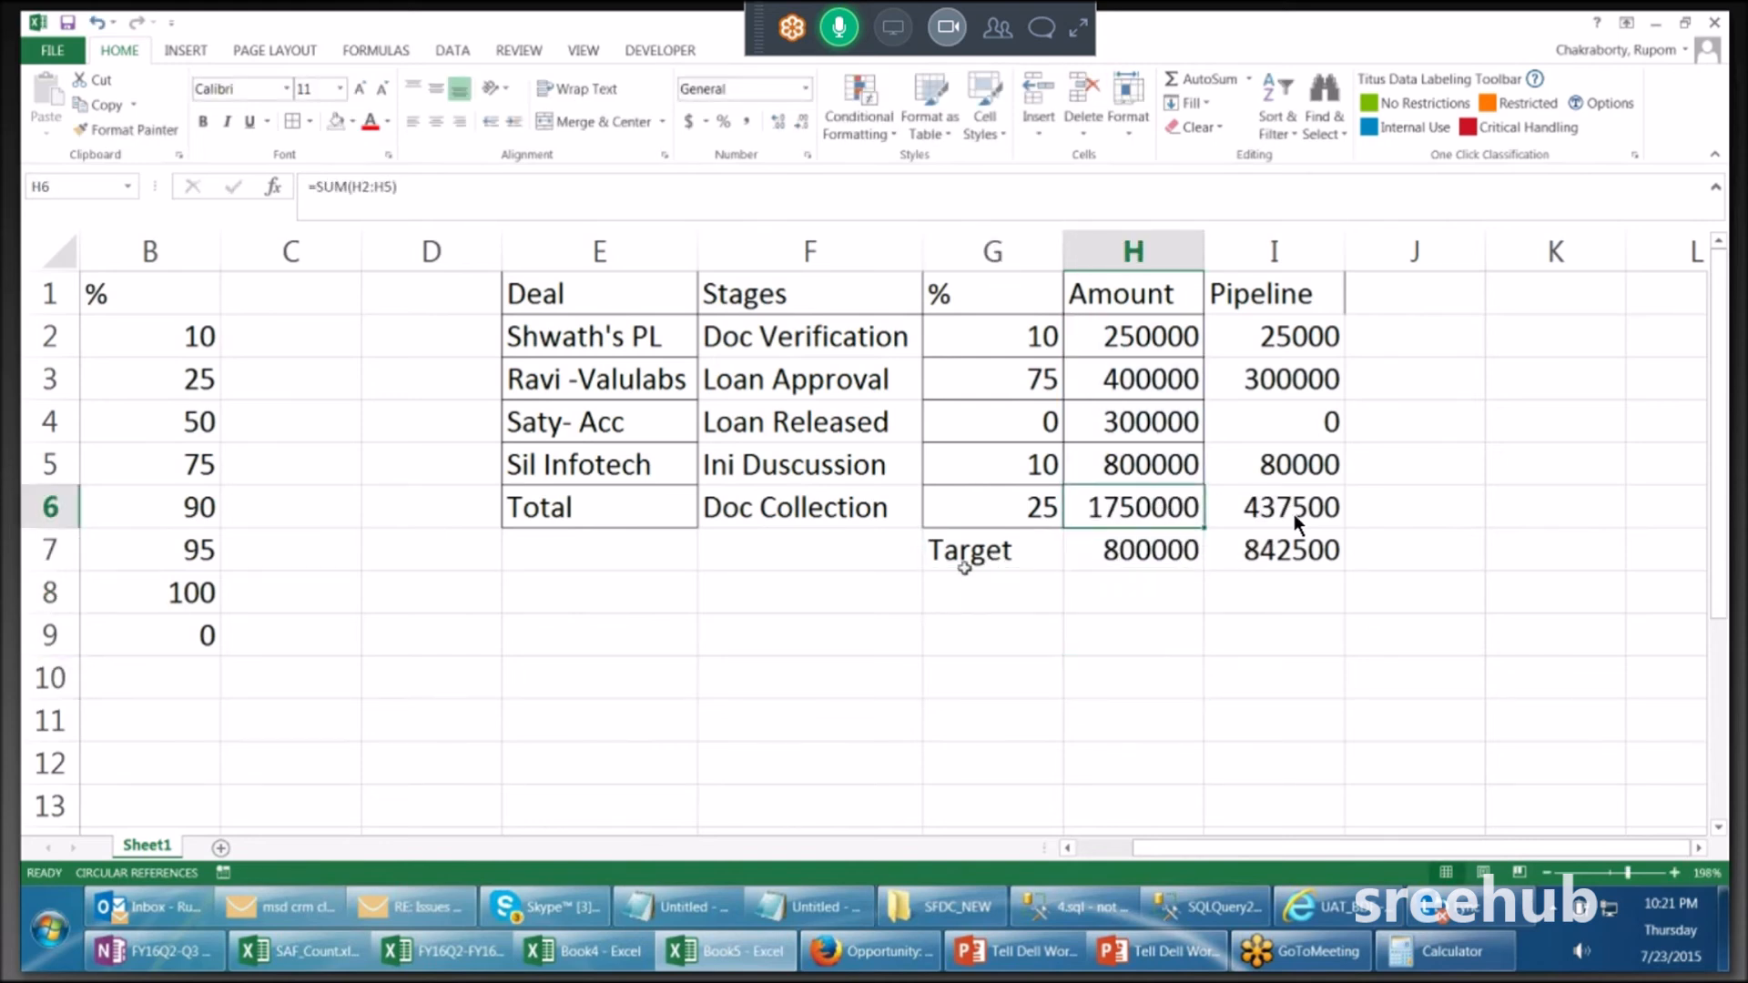
pyautogui.moveTo(970, 557); pyautogui.dragTo(1226, 644)
pyautogui.click(1185, 510)
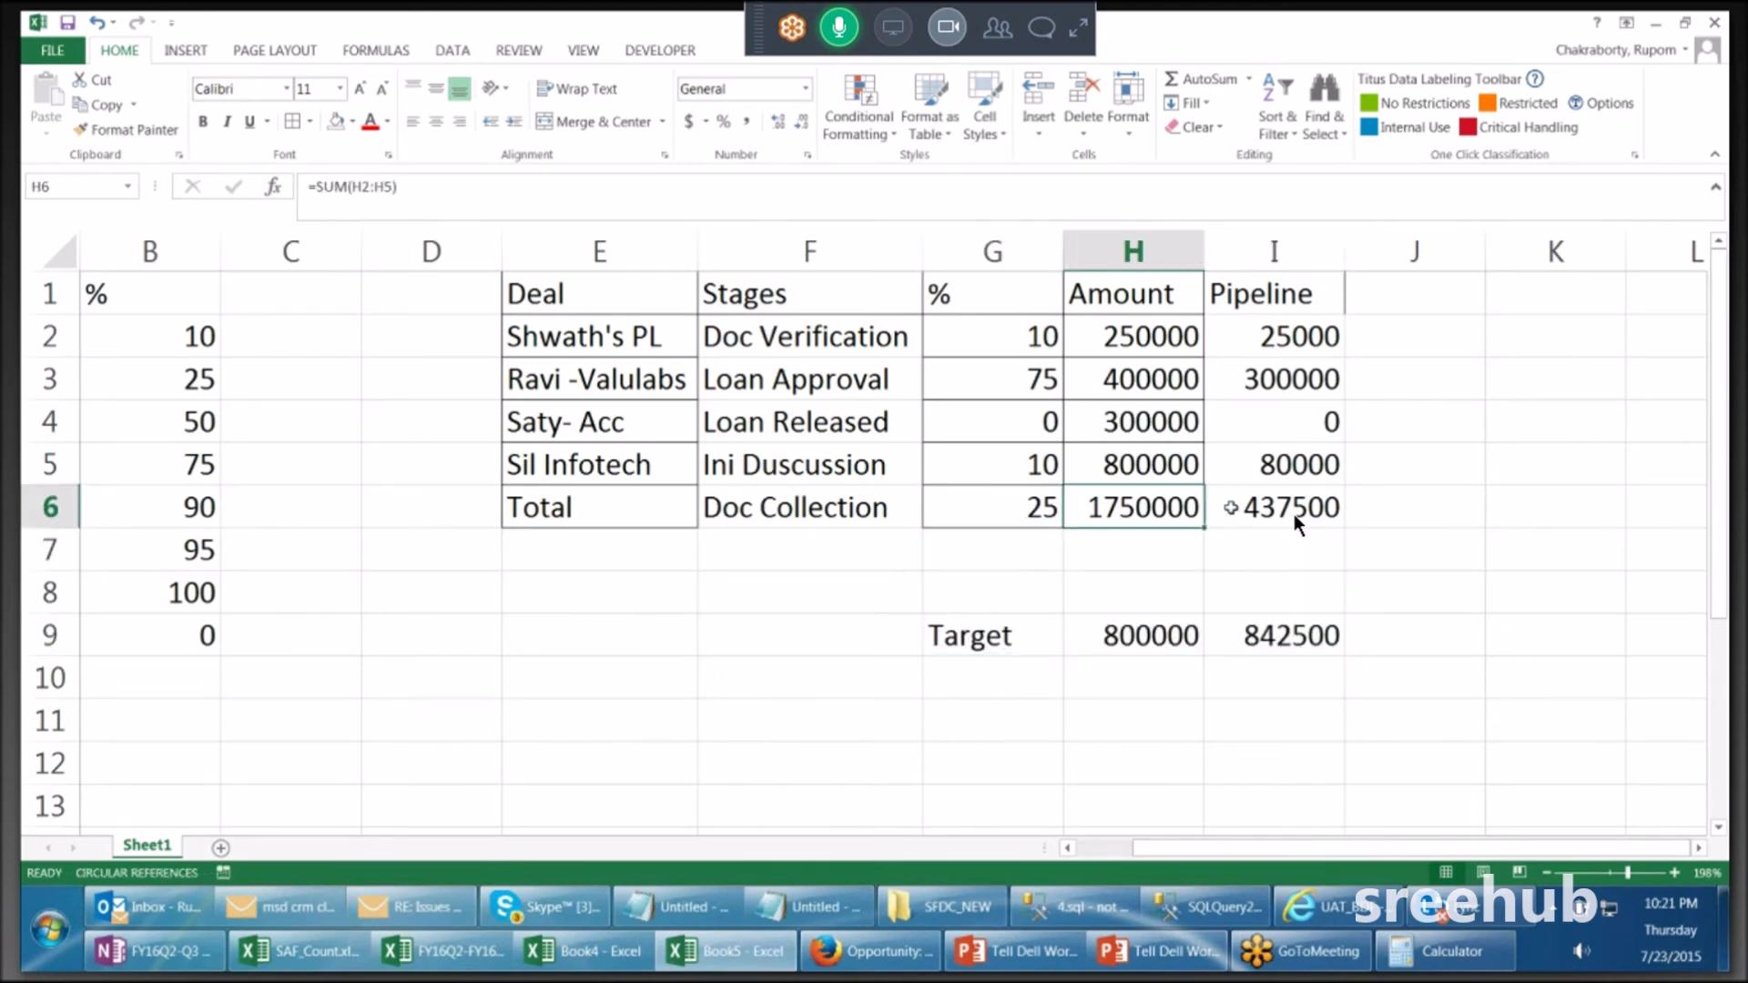
pyautogui.write('80000')
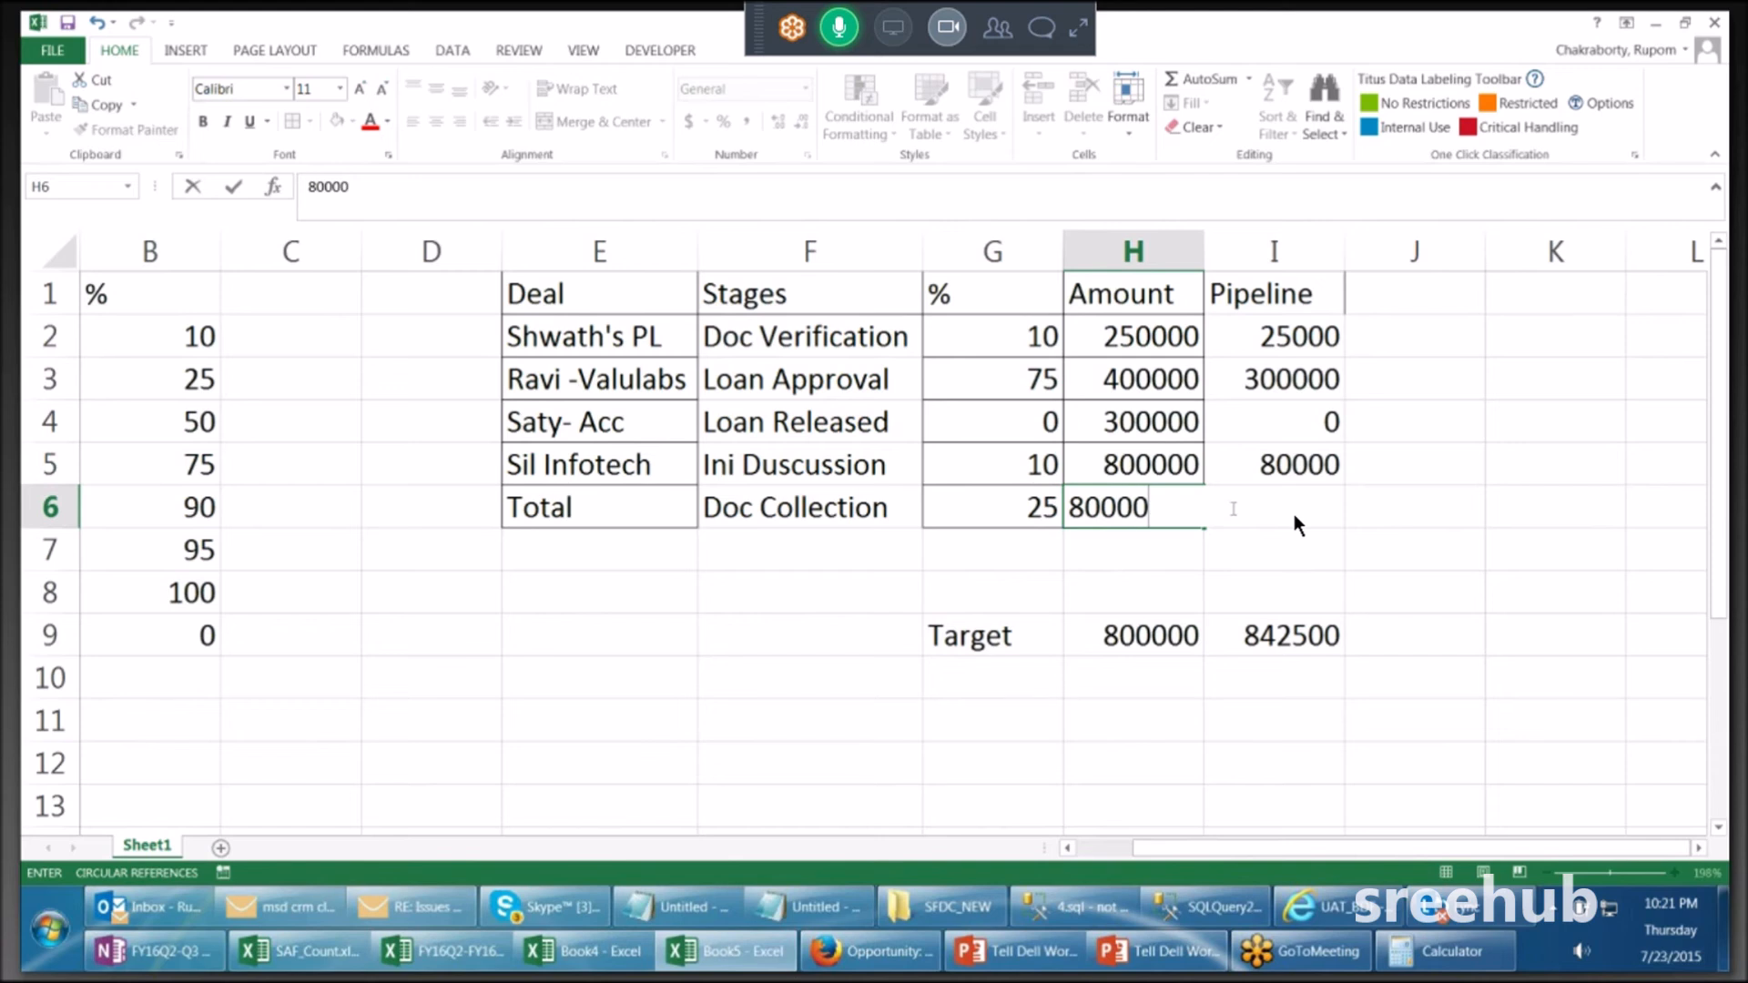
pyautogui.press('BackSpace')
pyautogui.press('BackSpace')
pyautogui.press('BackSpace')
pyautogui.press('BackSpace')
pyautogui.press('BackSpace')
pyautogui.hotkey('alt', '=')
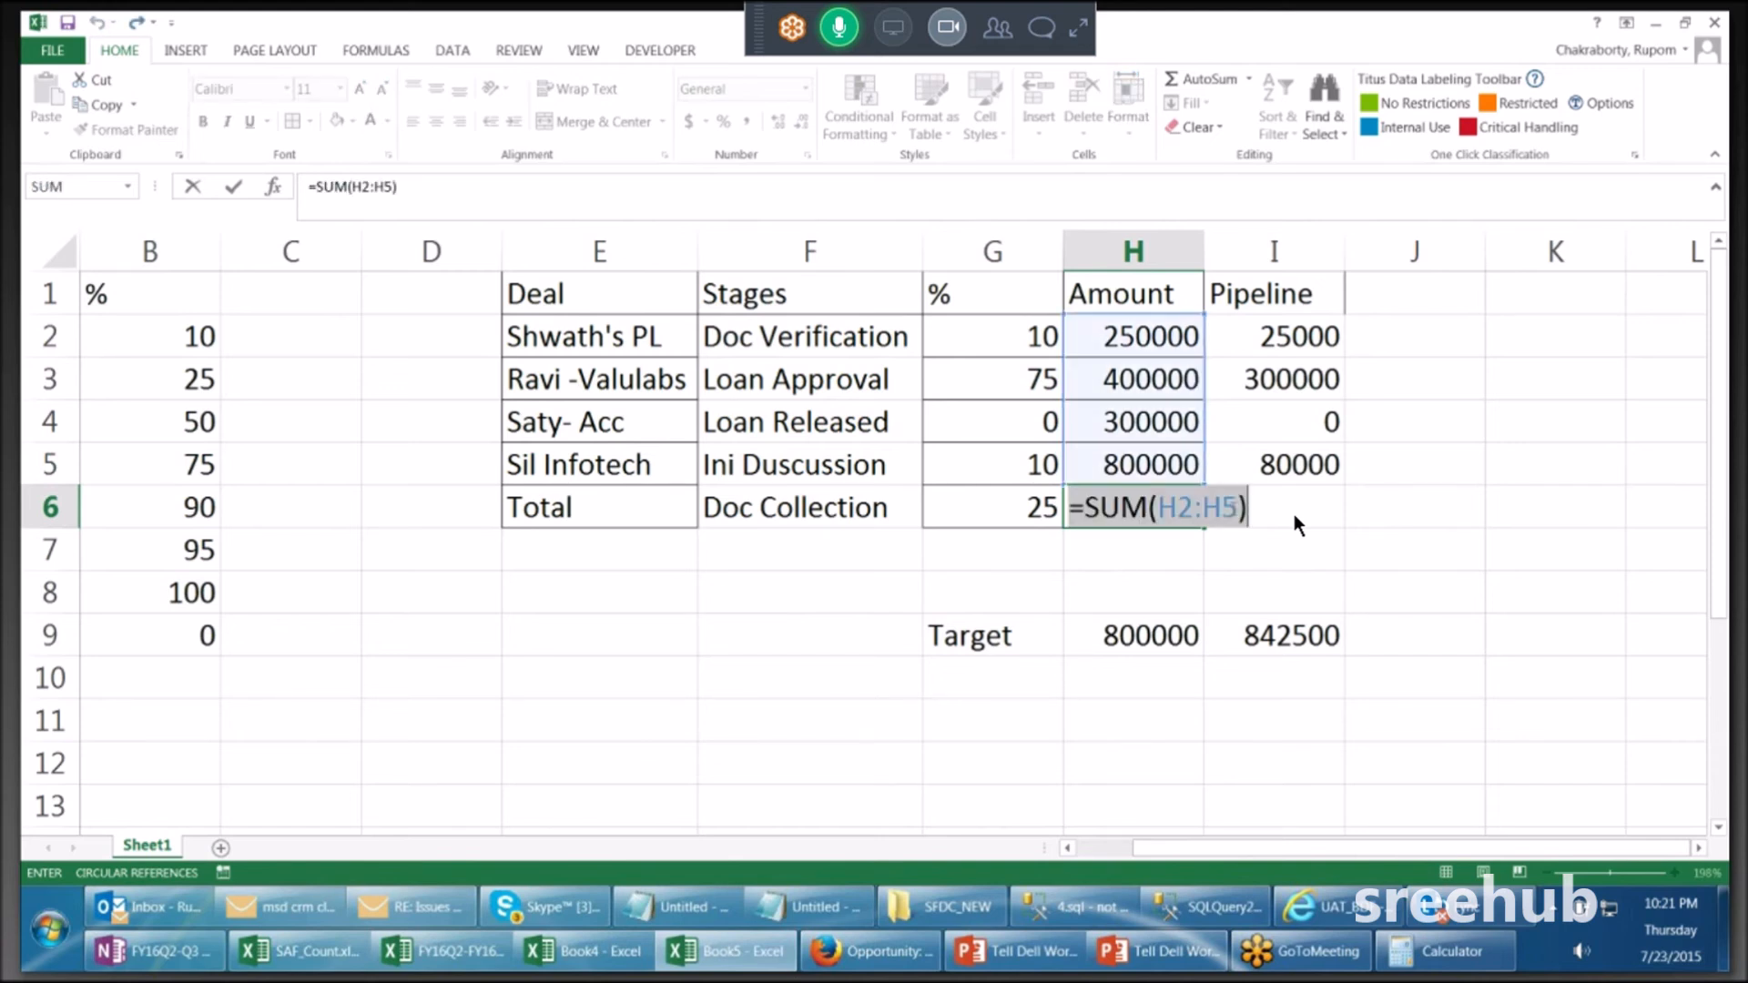
pyautogui.press('Escape')
pyautogui.hotkey('ctrl', 'z')
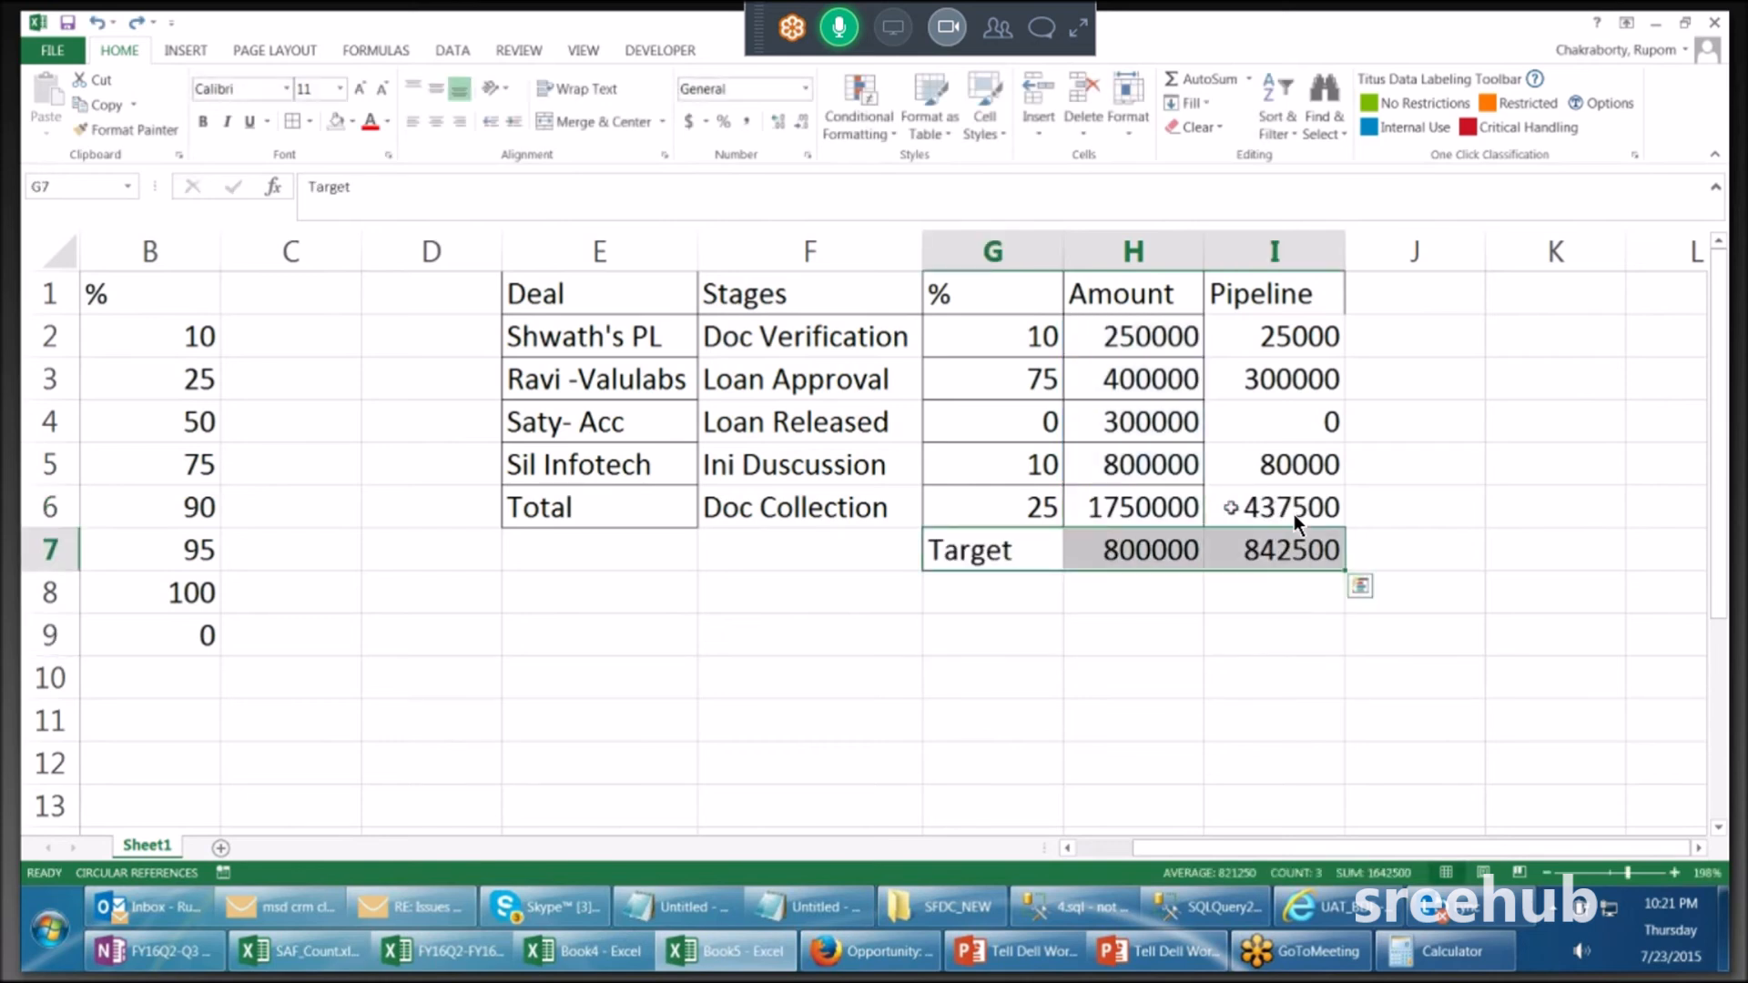
# Step: Make the total amount in H6 bold
pyautogui.click(1257, 685)
pyautogui.click(1160, 512)
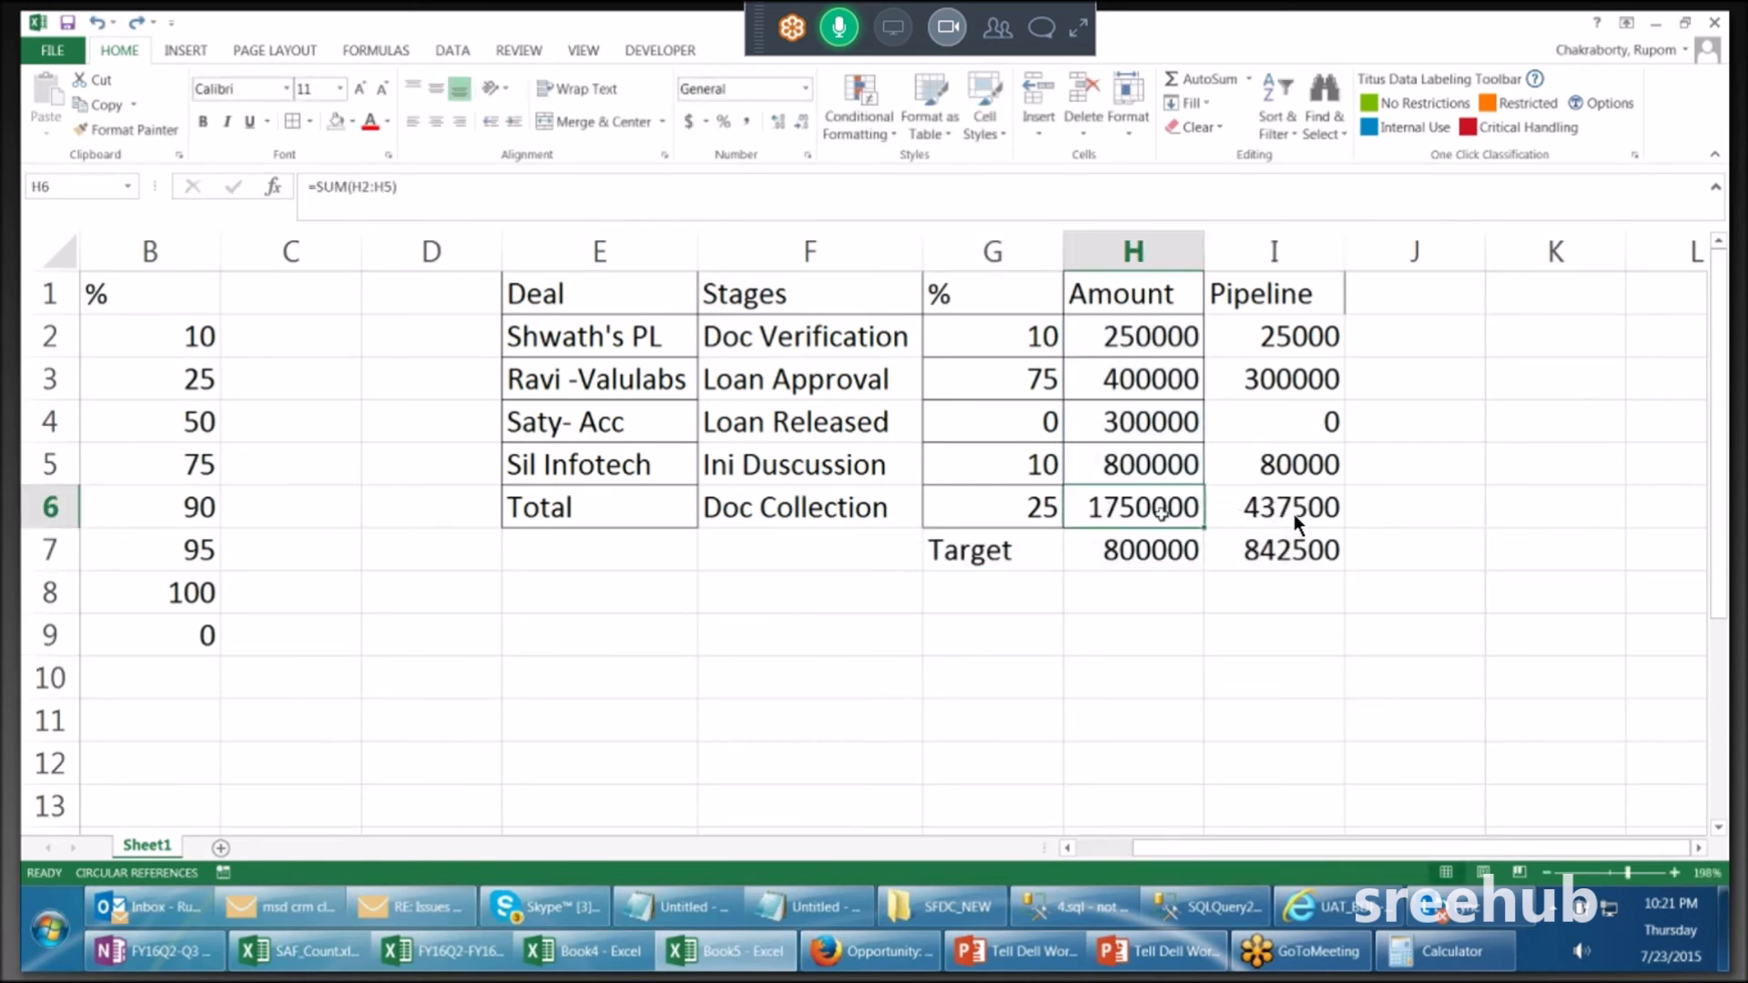
pyautogui.click(201, 123)
pyautogui.click(1122, 664)
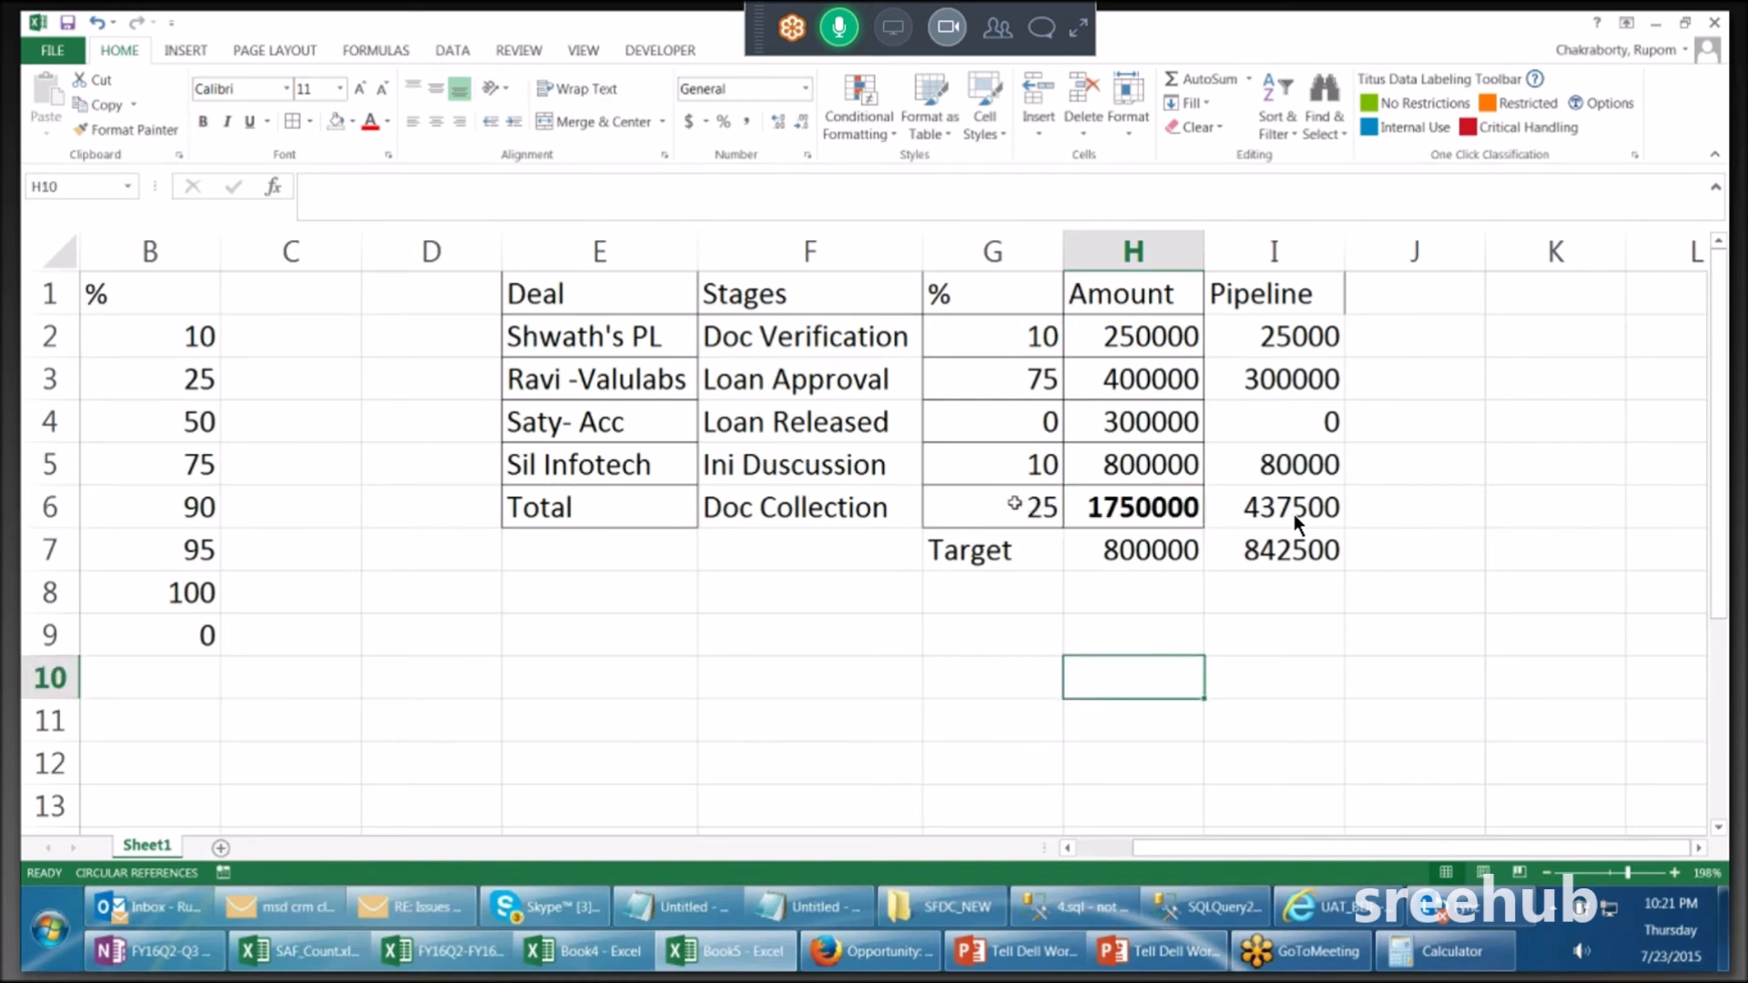
# Step: Clear the percentage in G6 and the pipeline amount in I6 of the Total row
pyautogui.click(1054, 464)
pyautogui.press('Down')
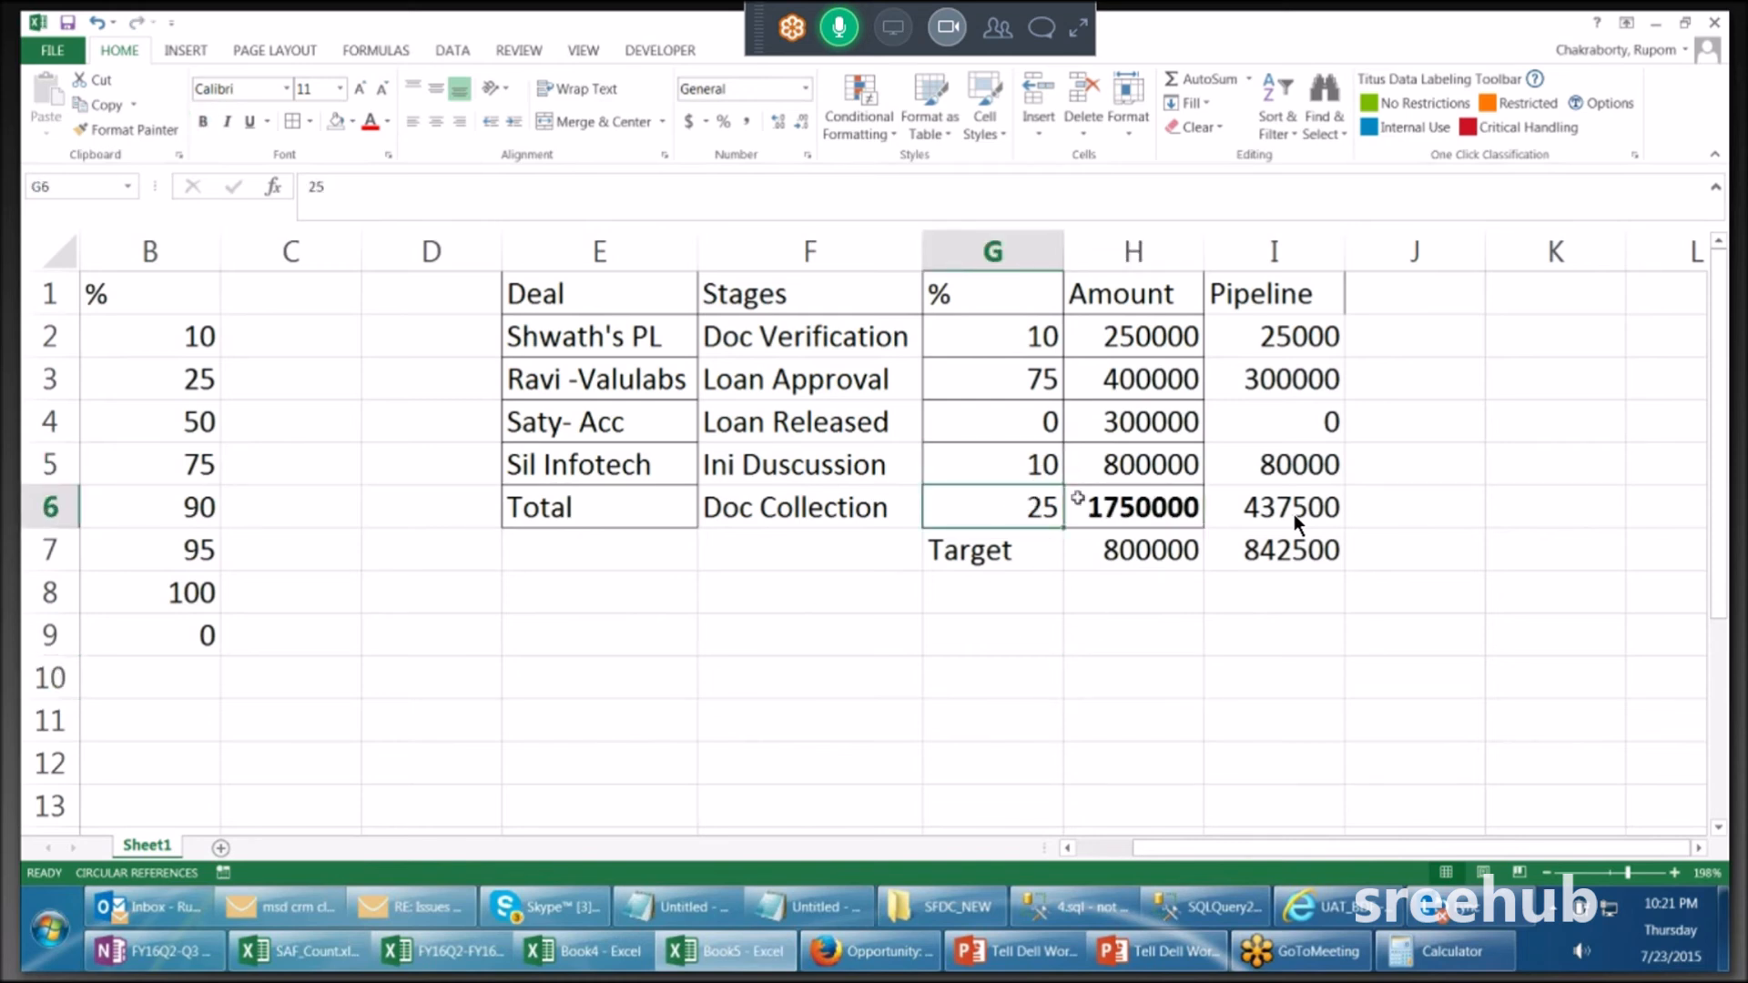
pyautogui.press('Delete')
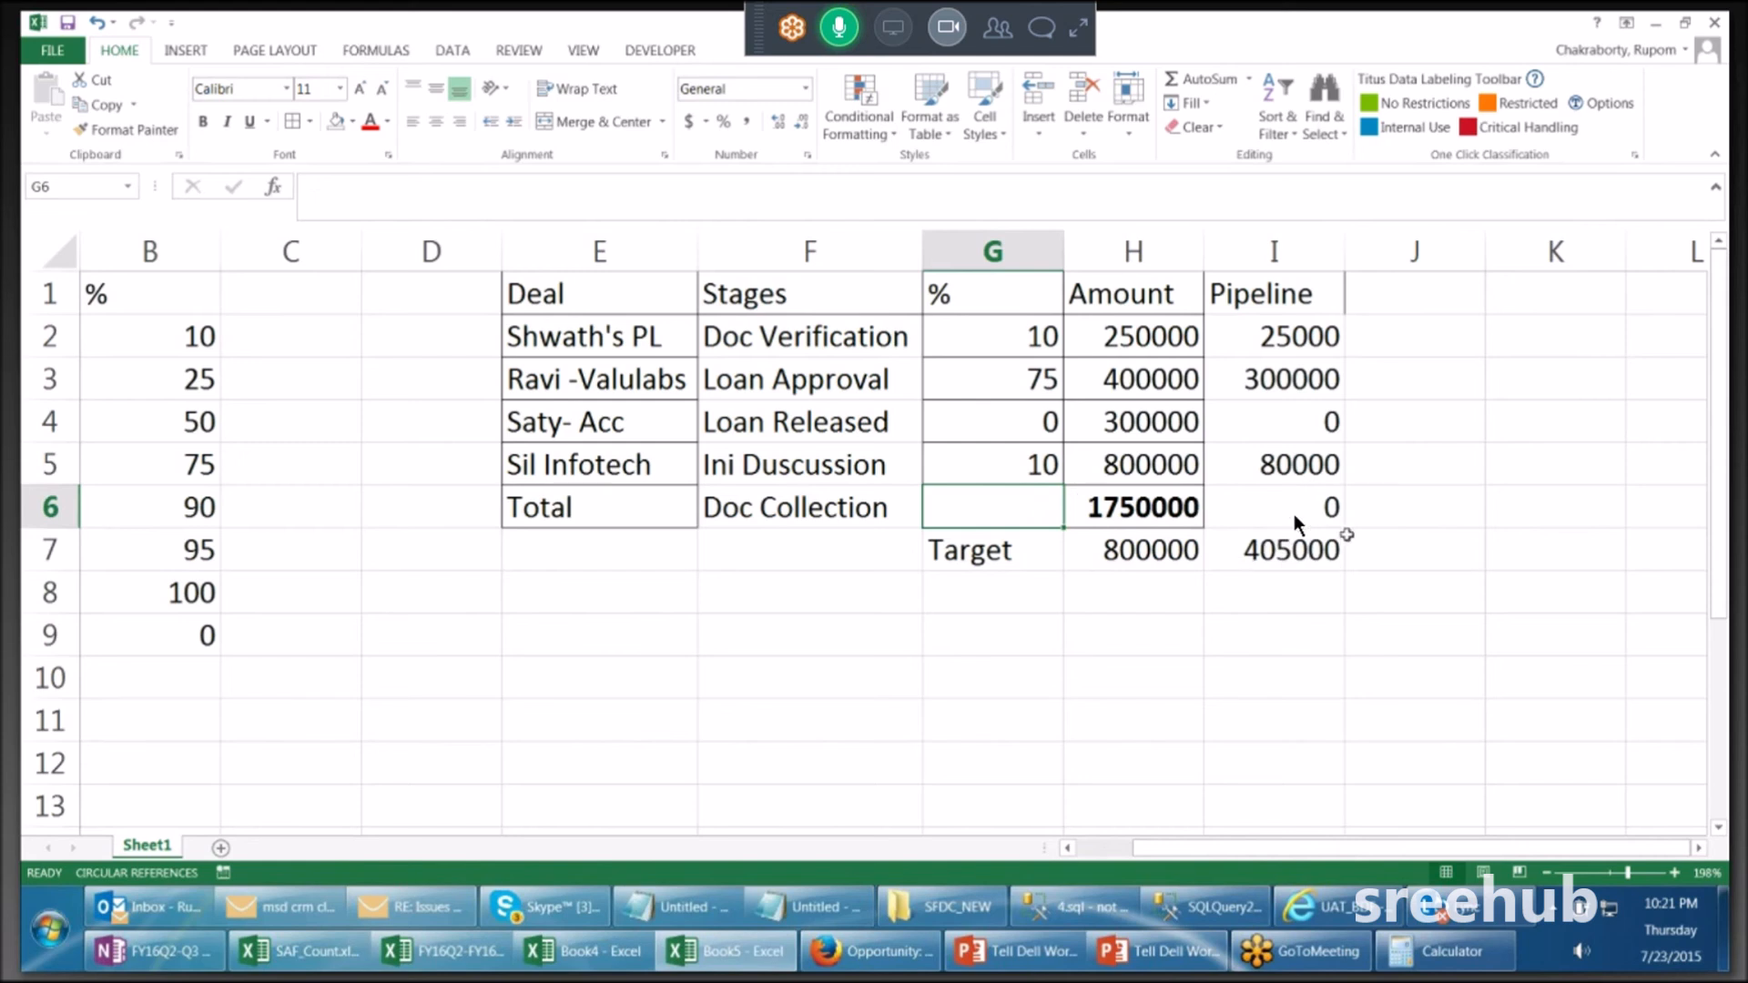
pyautogui.click(1297, 522)
pyautogui.press('Delete')
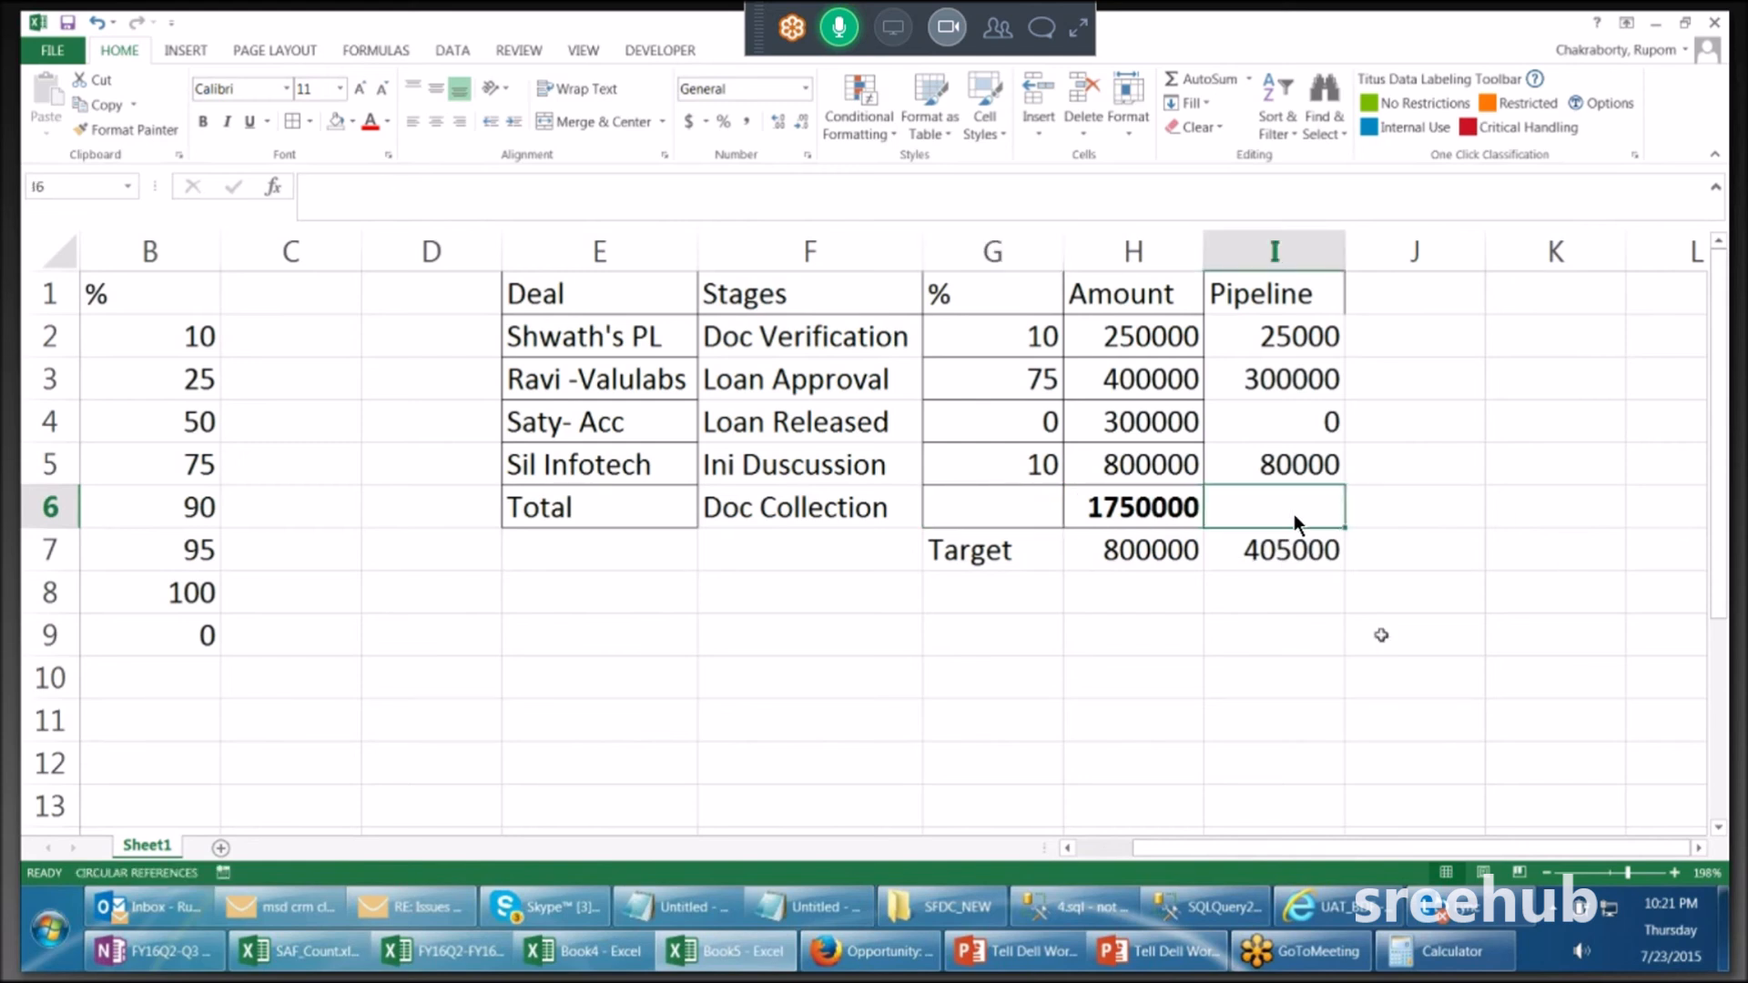
pyautogui.click(1297, 675)
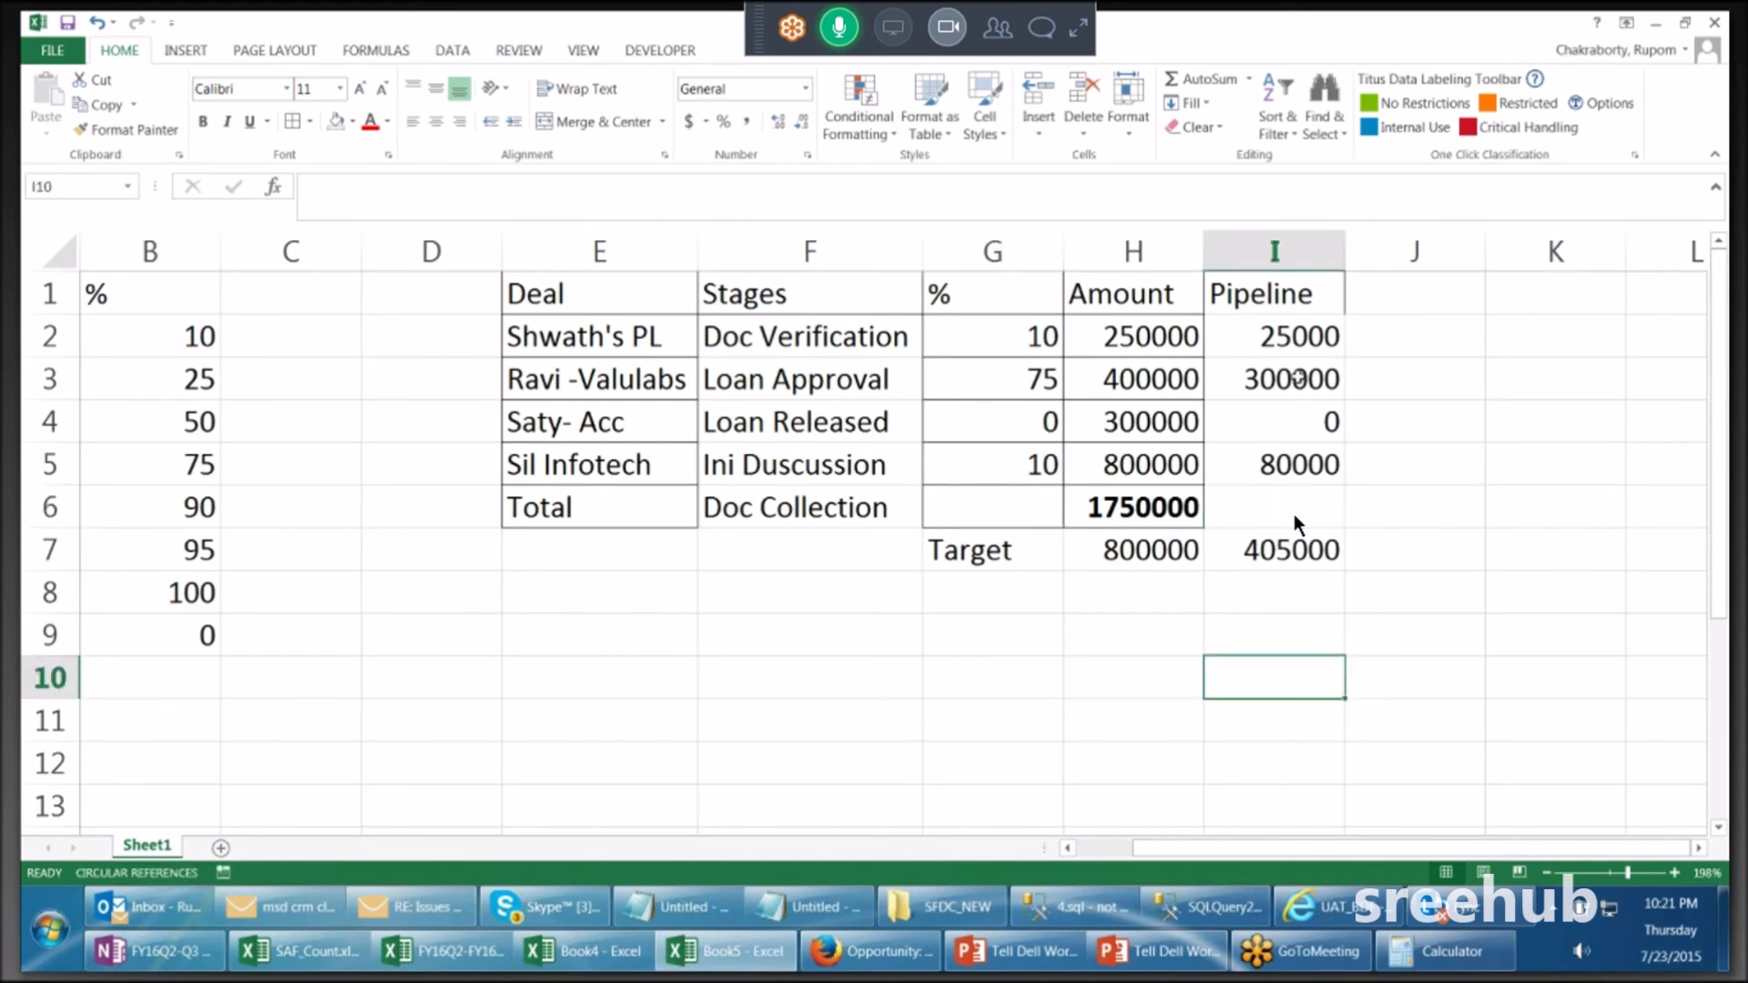
# Step: Set the percentage of the second deal, in the Loan Approval stage, to 0 in G3
pyautogui.click(1036, 468)
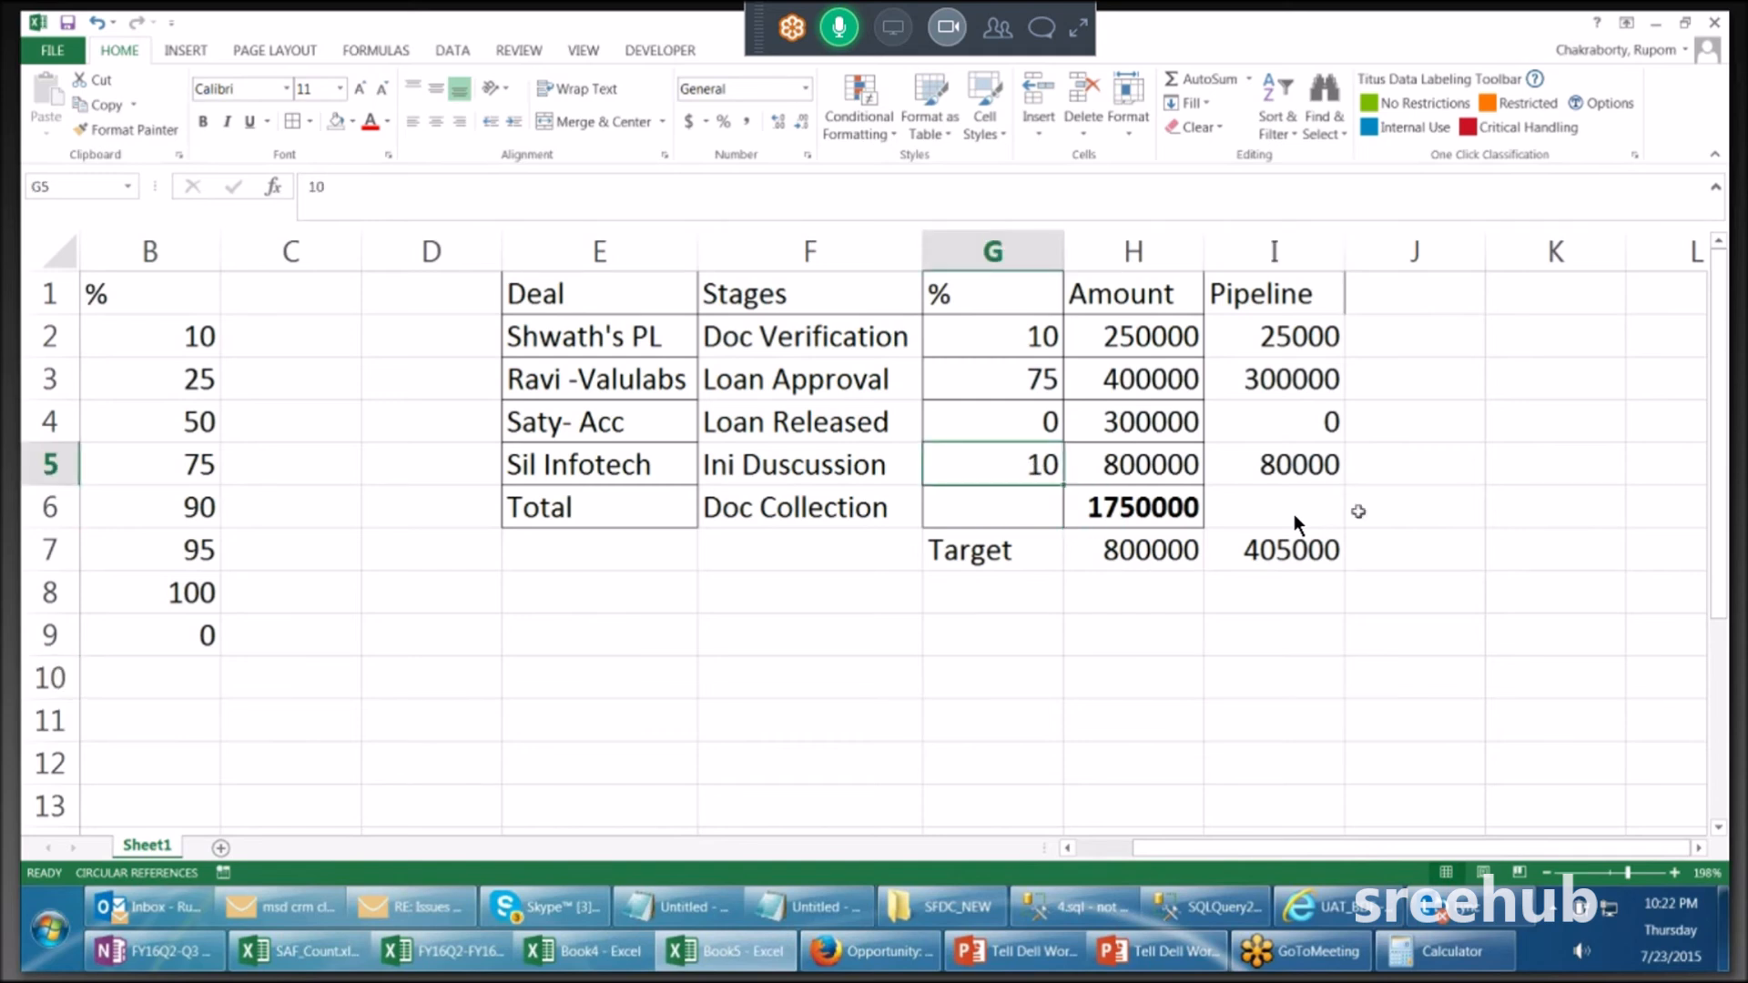
pyautogui.click(1027, 385)
pyautogui.write('0')
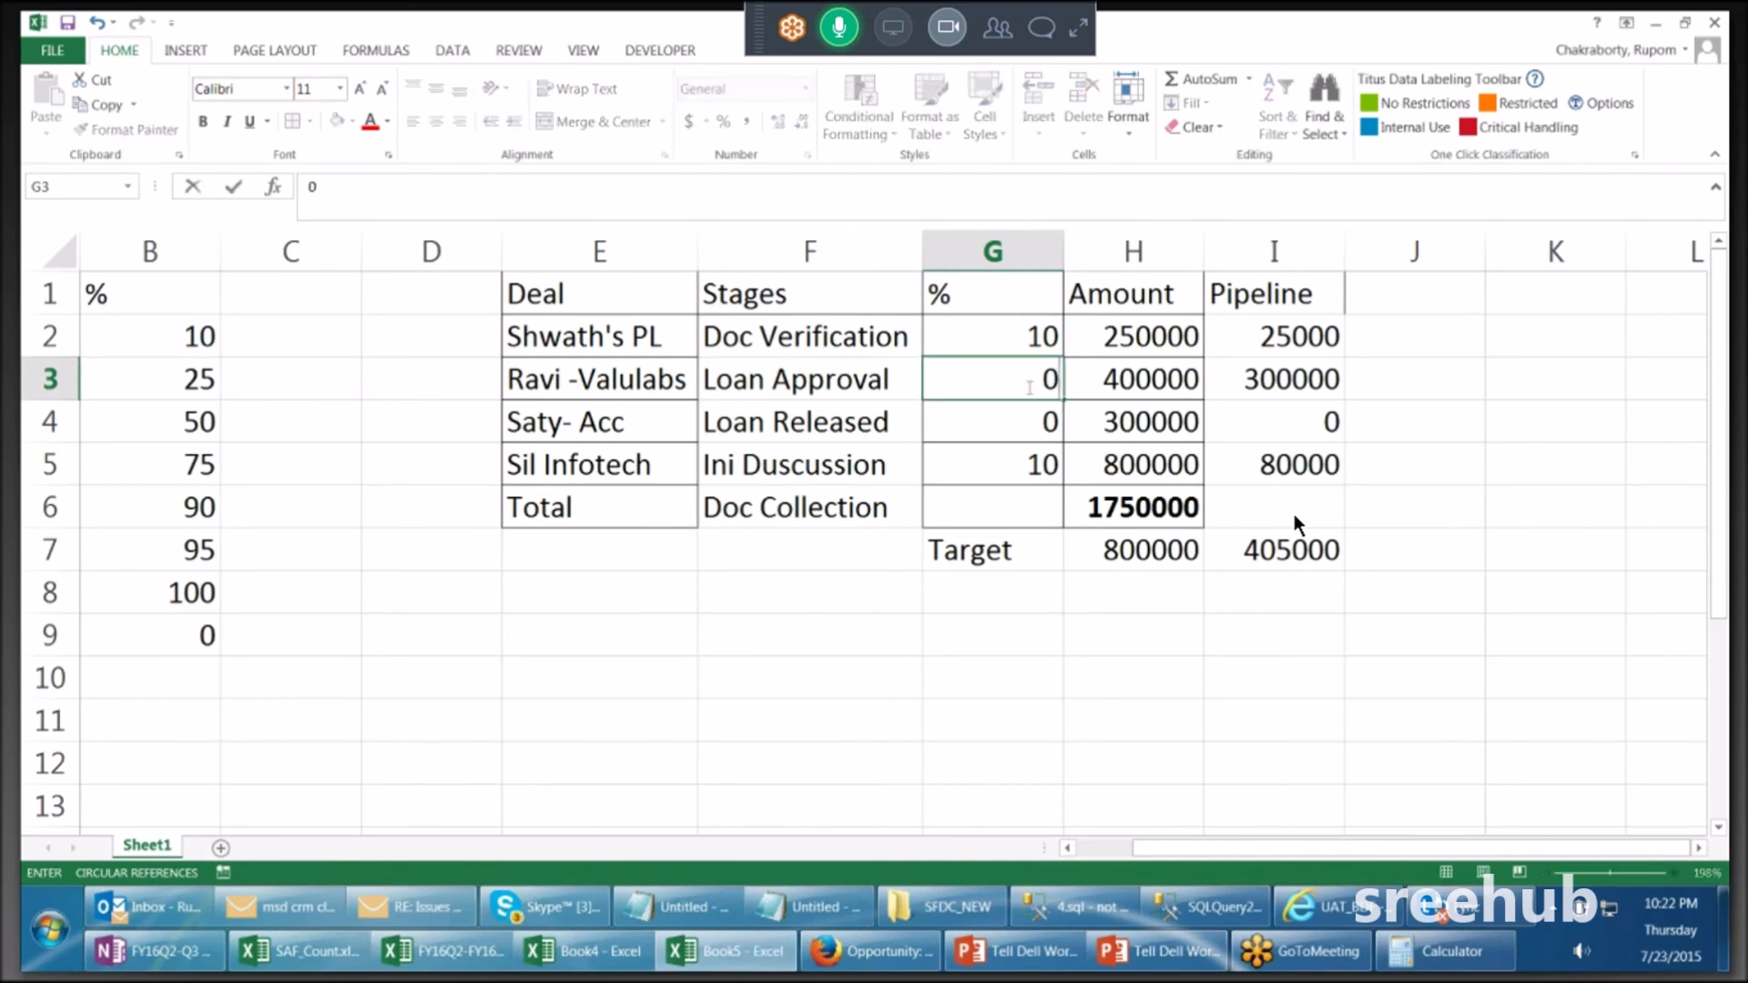
pyautogui.click(1418, 431)
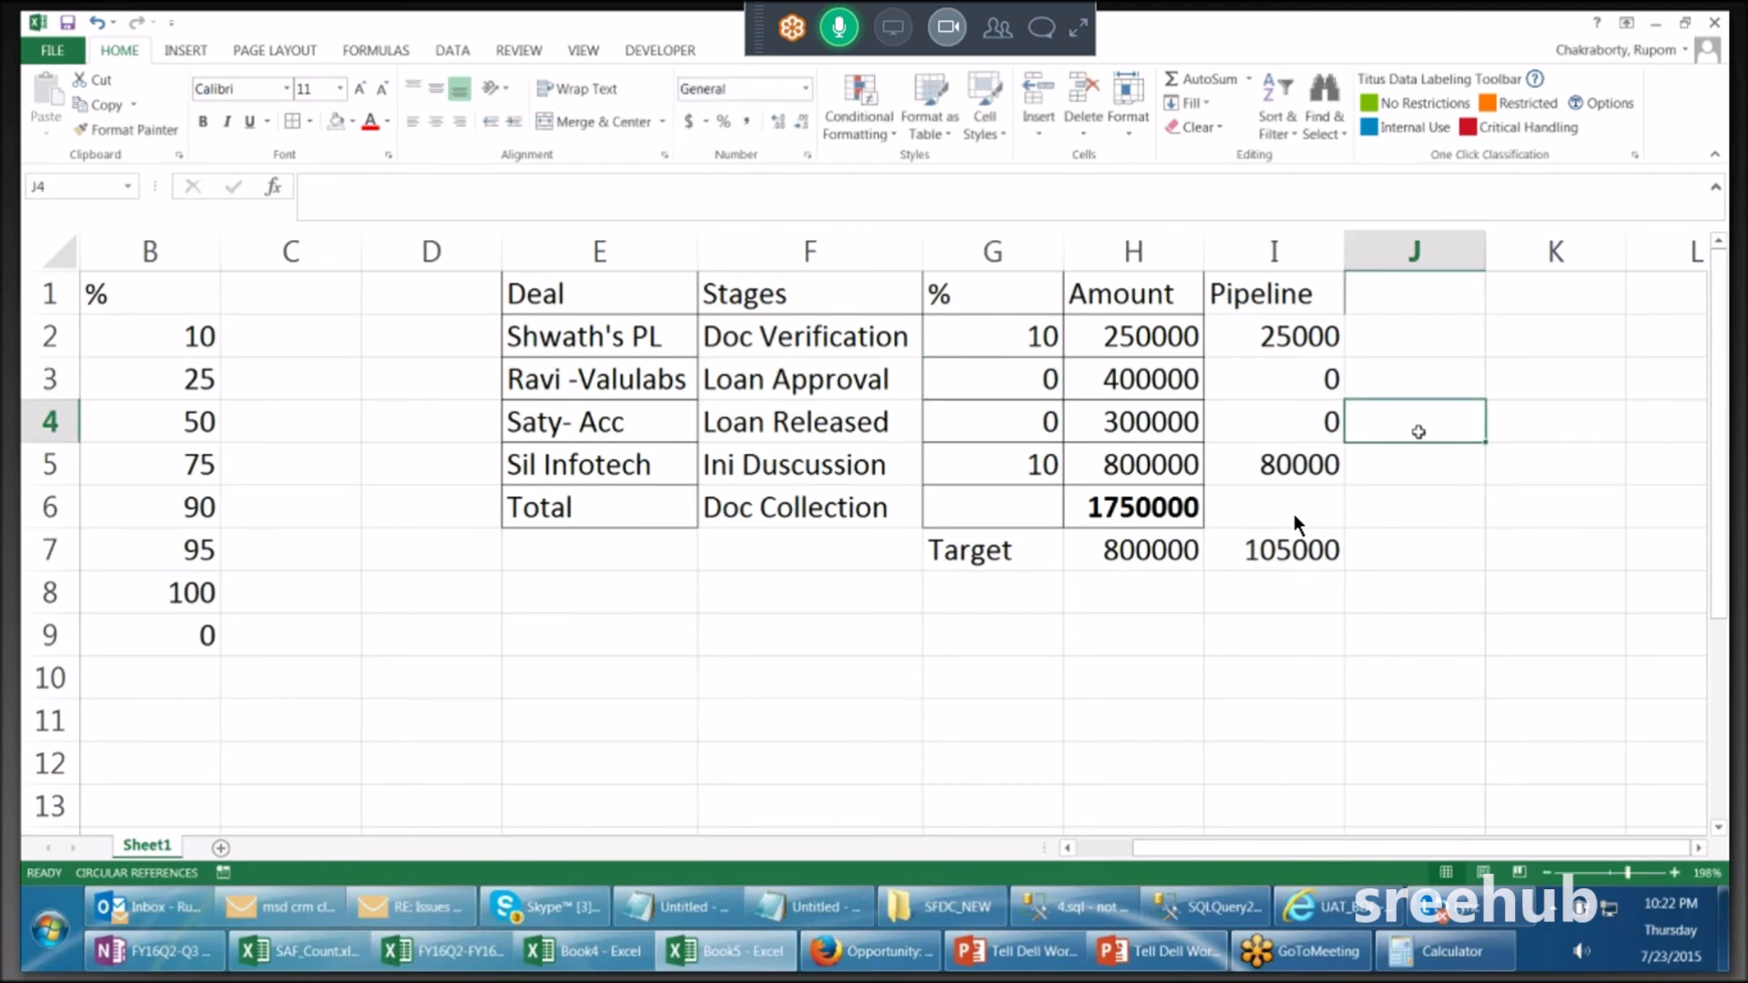
# Step: Examine the formula behind the total amount in H6 and the range it sums
pyautogui.click(1126, 515)
pyautogui.doubleClick(1126, 516)
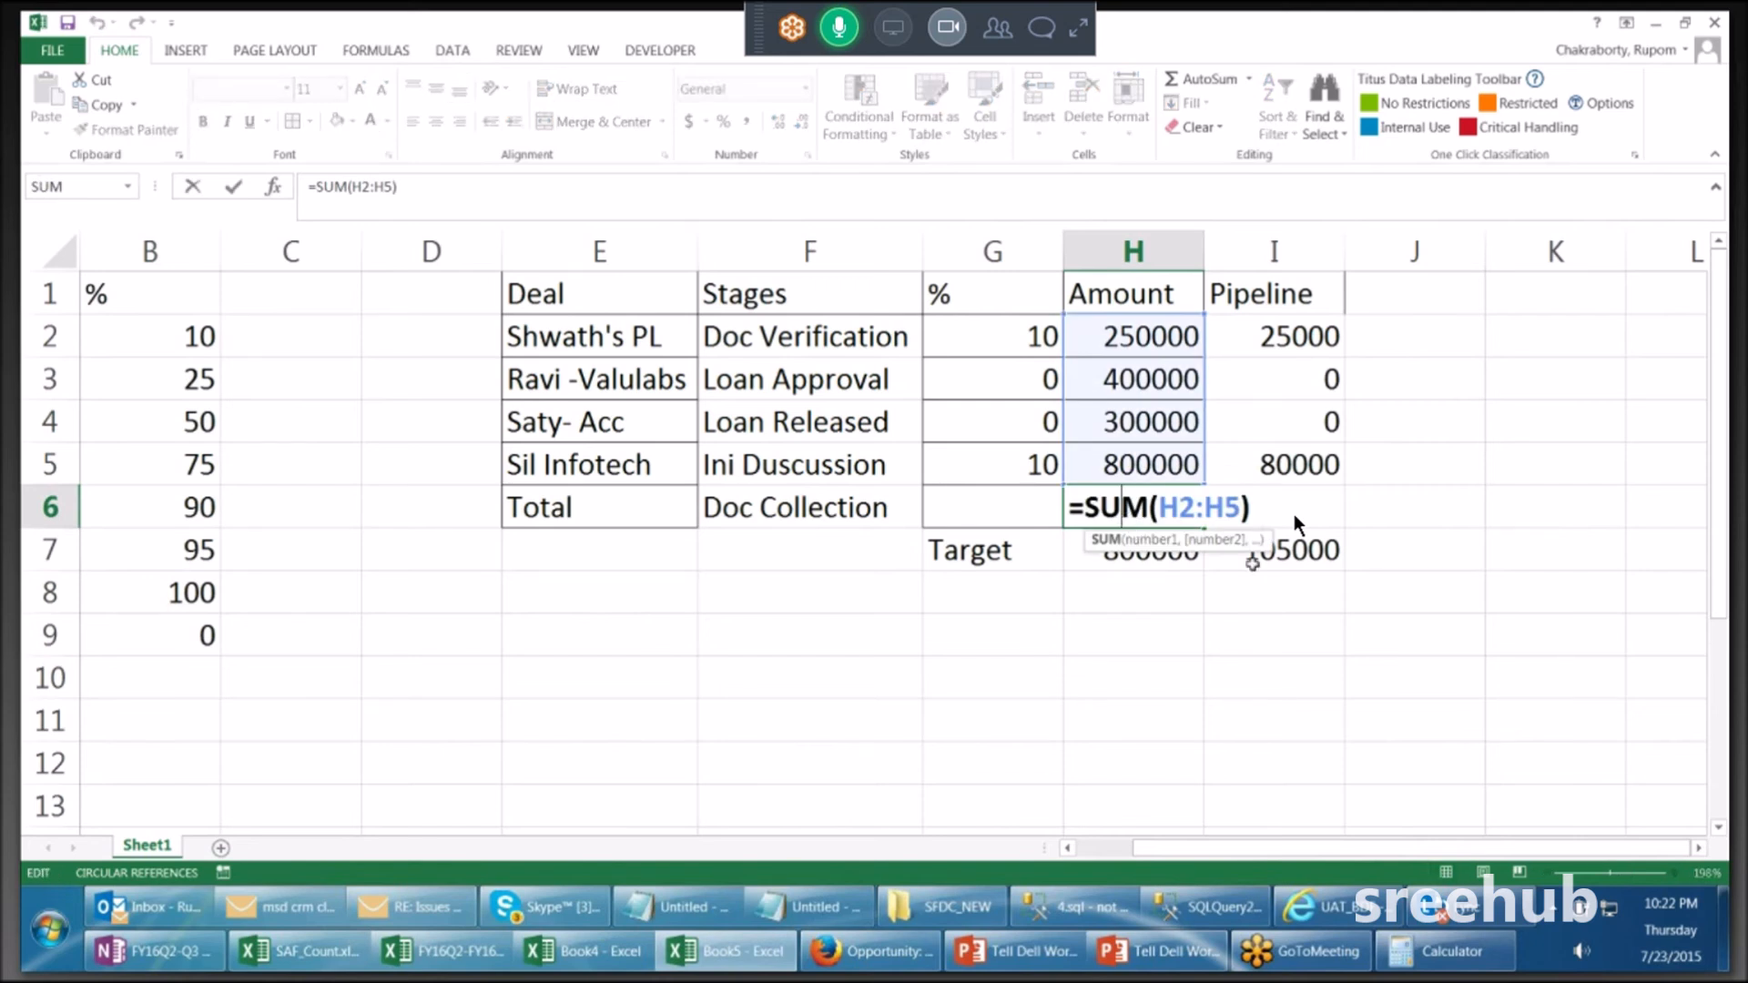
pyautogui.press('Left')
pyautogui.press('Left')
pyautogui.press('F2')
pyautogui.press('Down')
pyautogui.press('Down')
pyautogui.press('Down')
pyautogui.press('Escape')
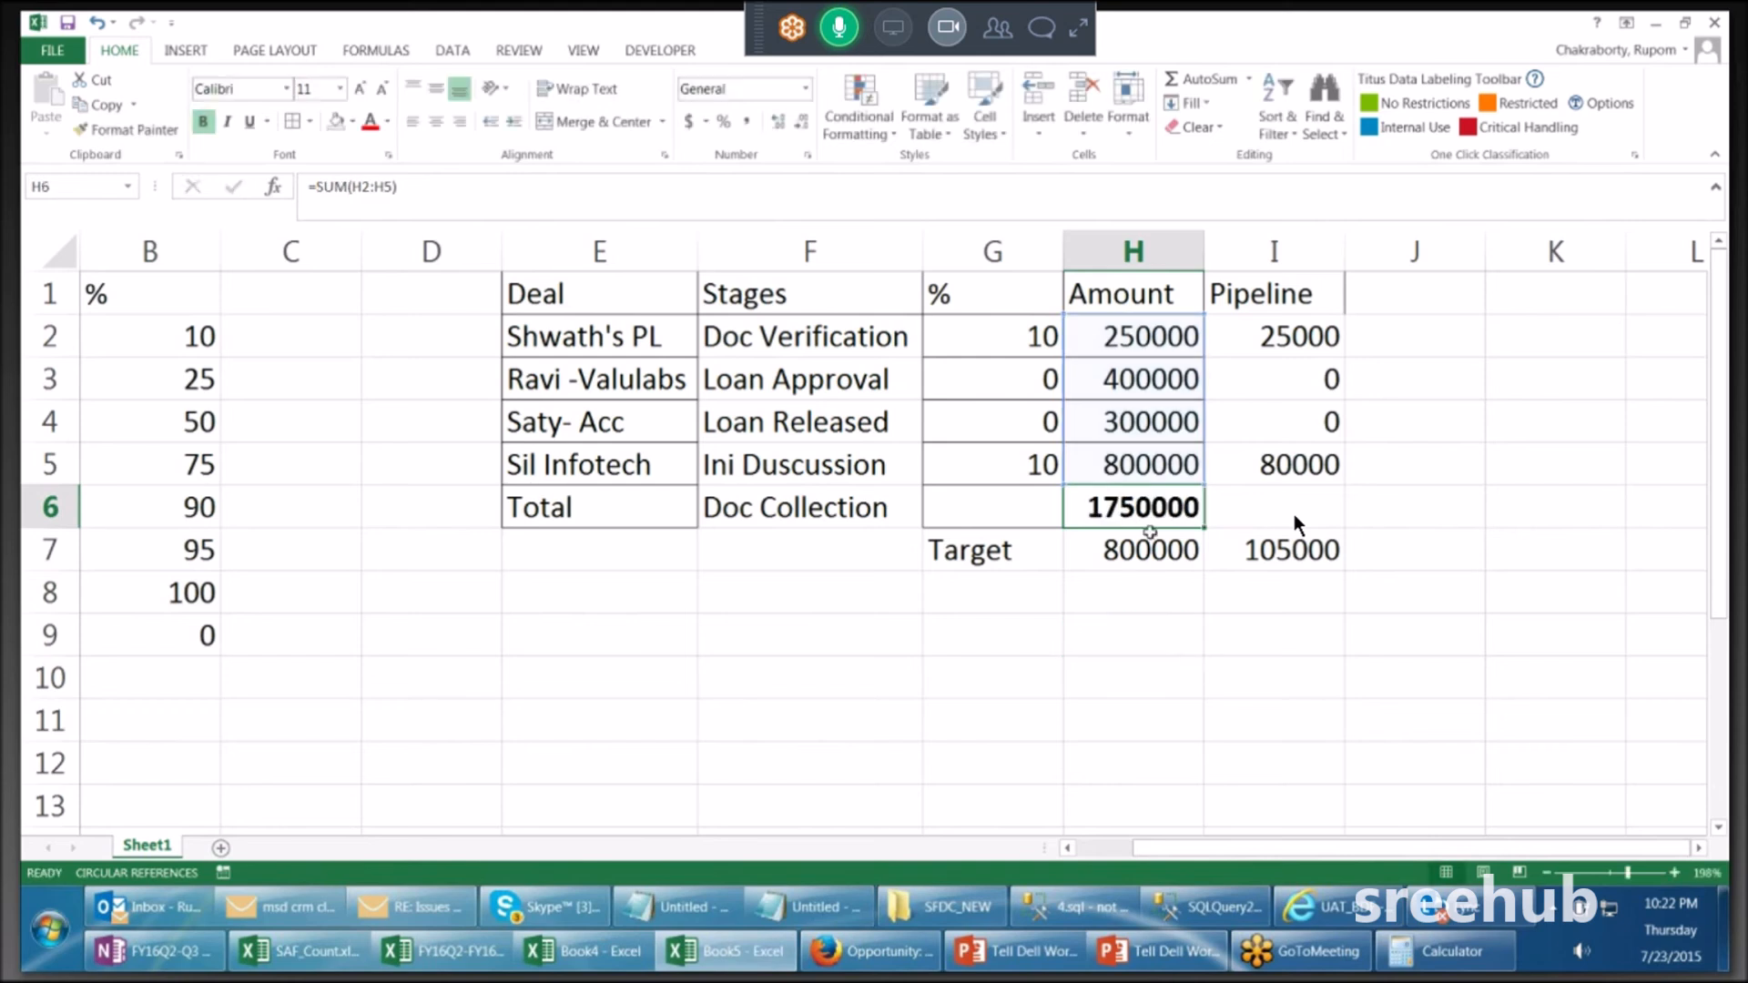
# Step: Clear the total amount in H6 and recreate it with AutoSum as =SUM(H2:H5)
pyautogui.press('Delete')
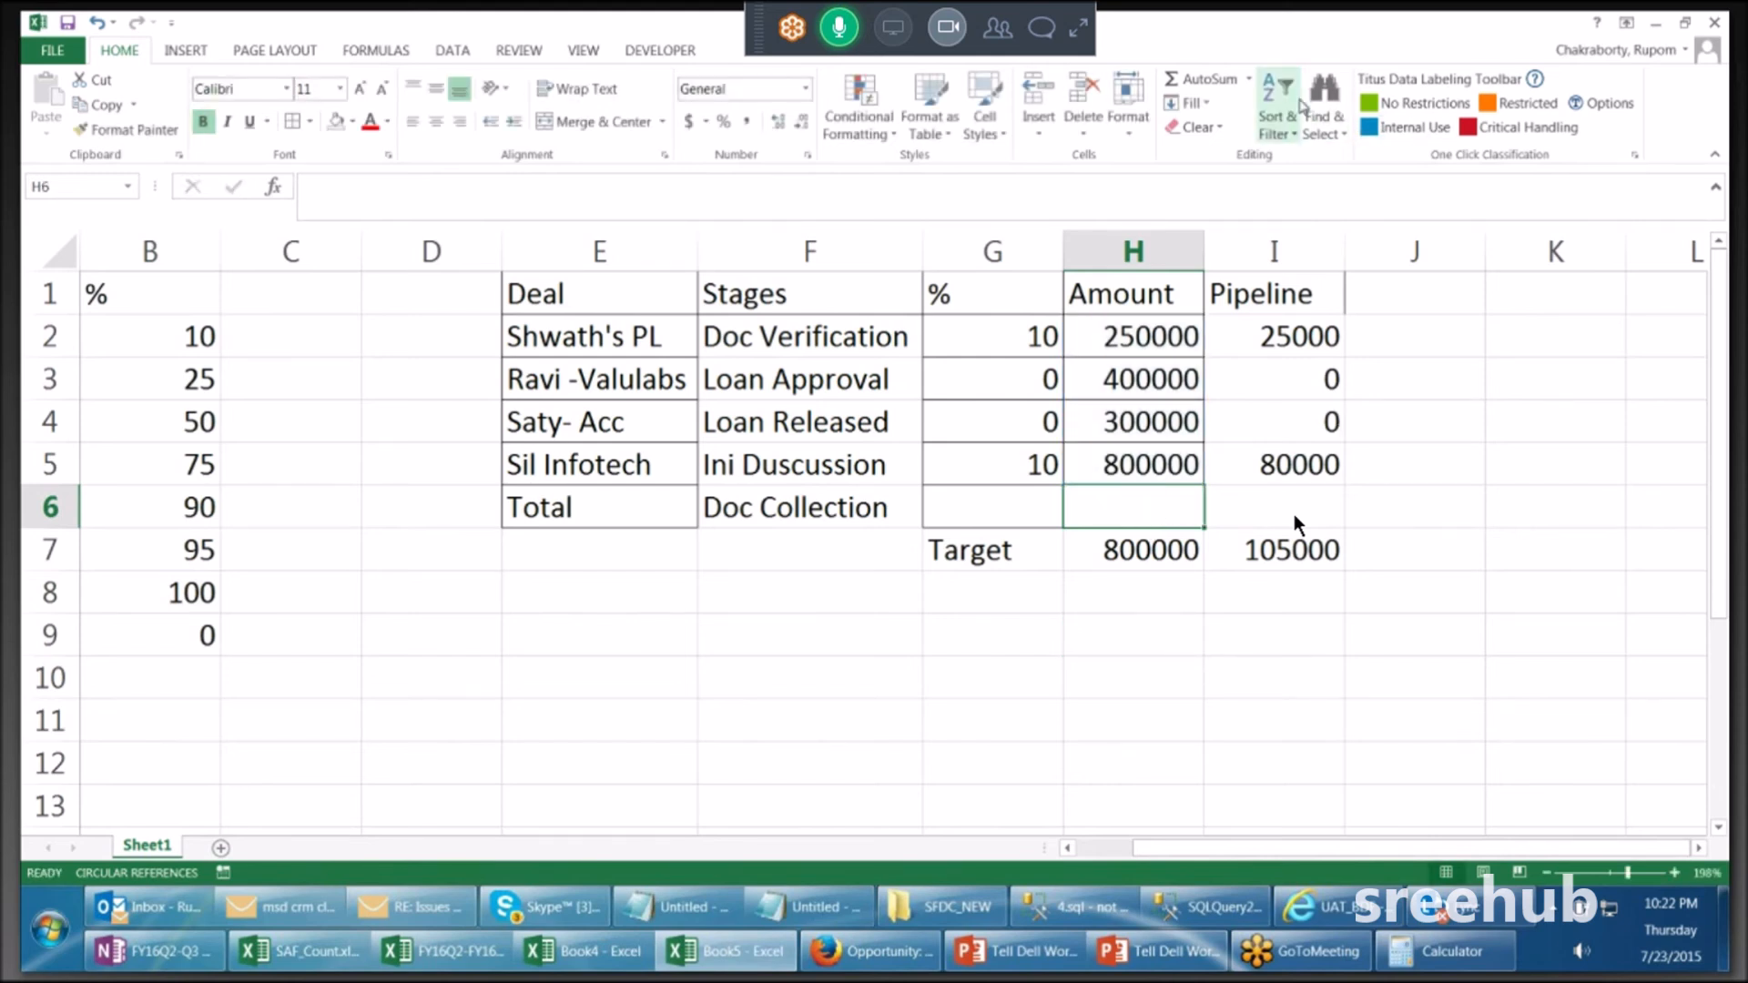
pyautogui.click(1222, 83)
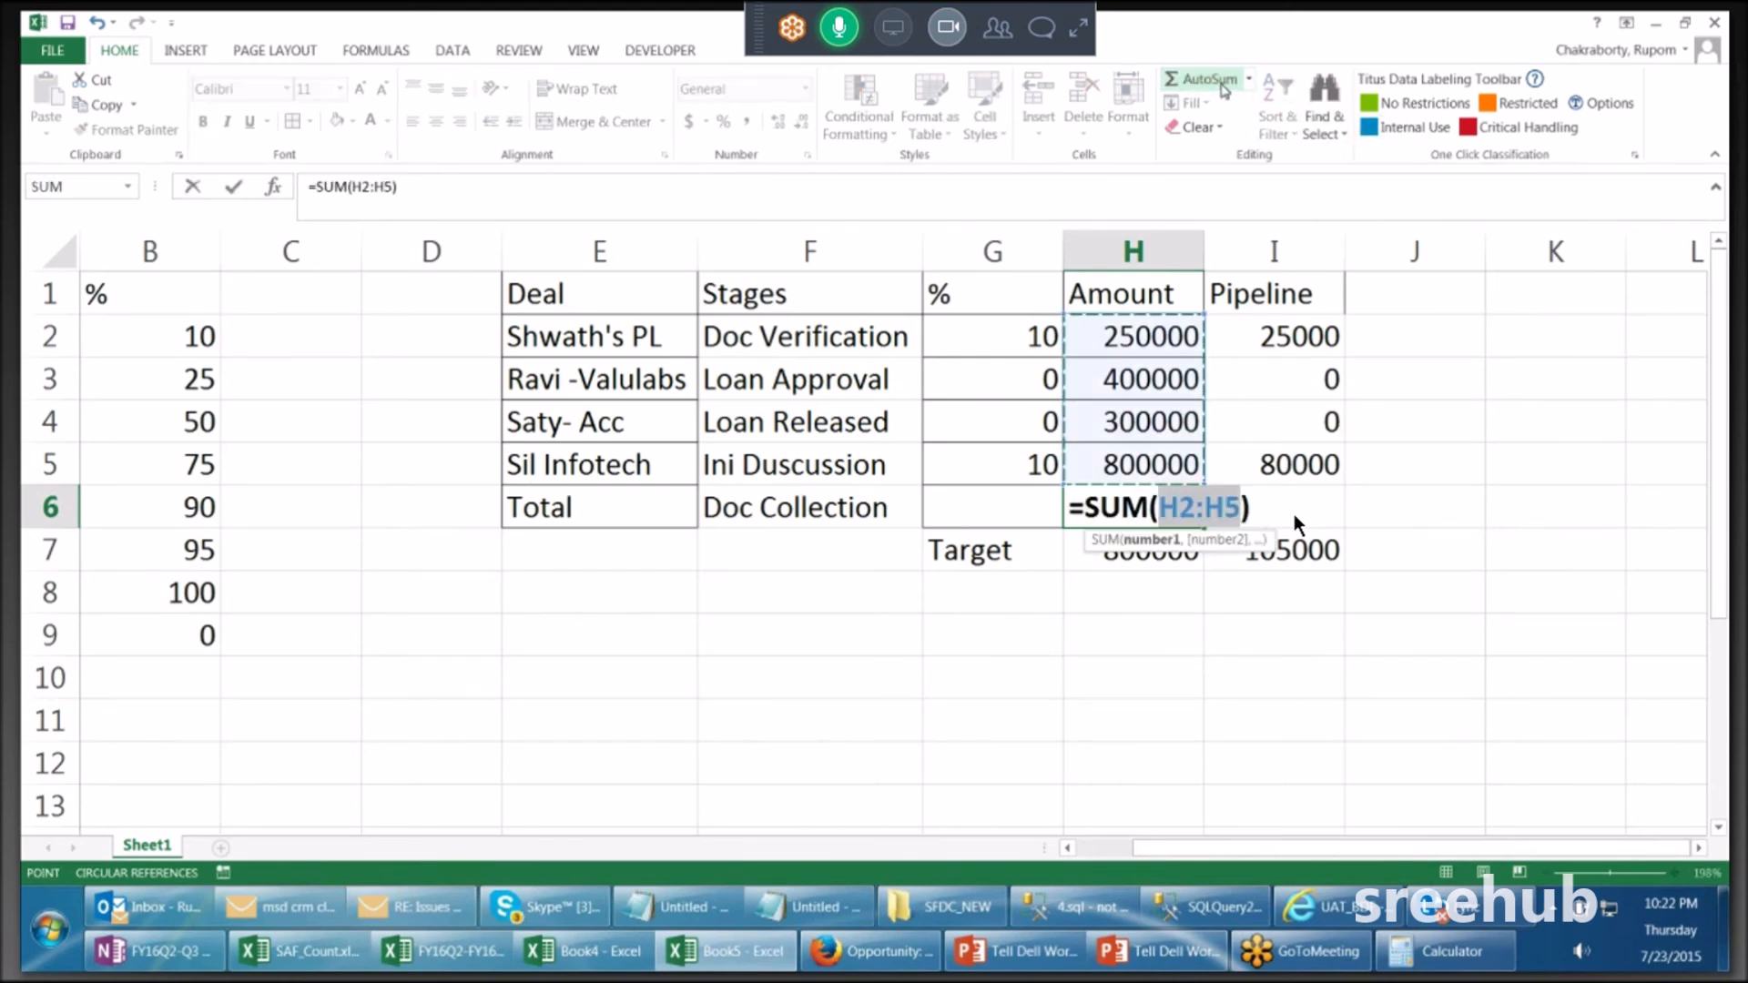
pyautogui.press('Return')
pyautogui.doubleClick(1150, 501)
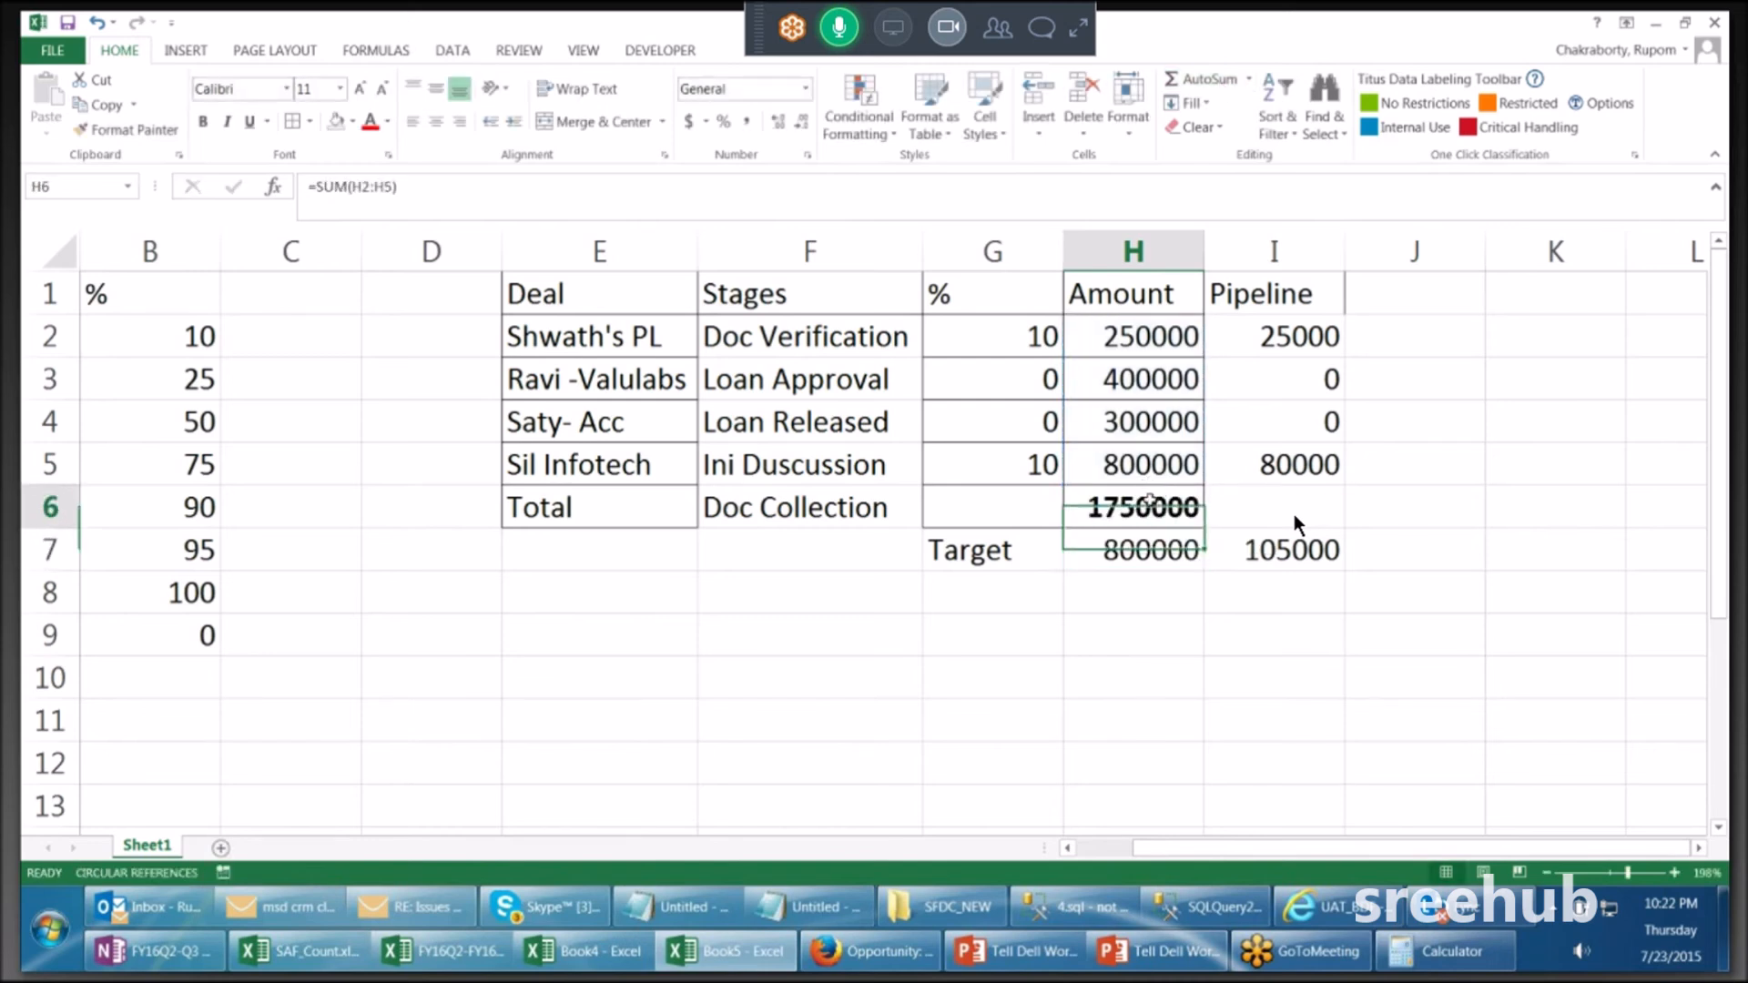
pyautogui.click(1499, 558)
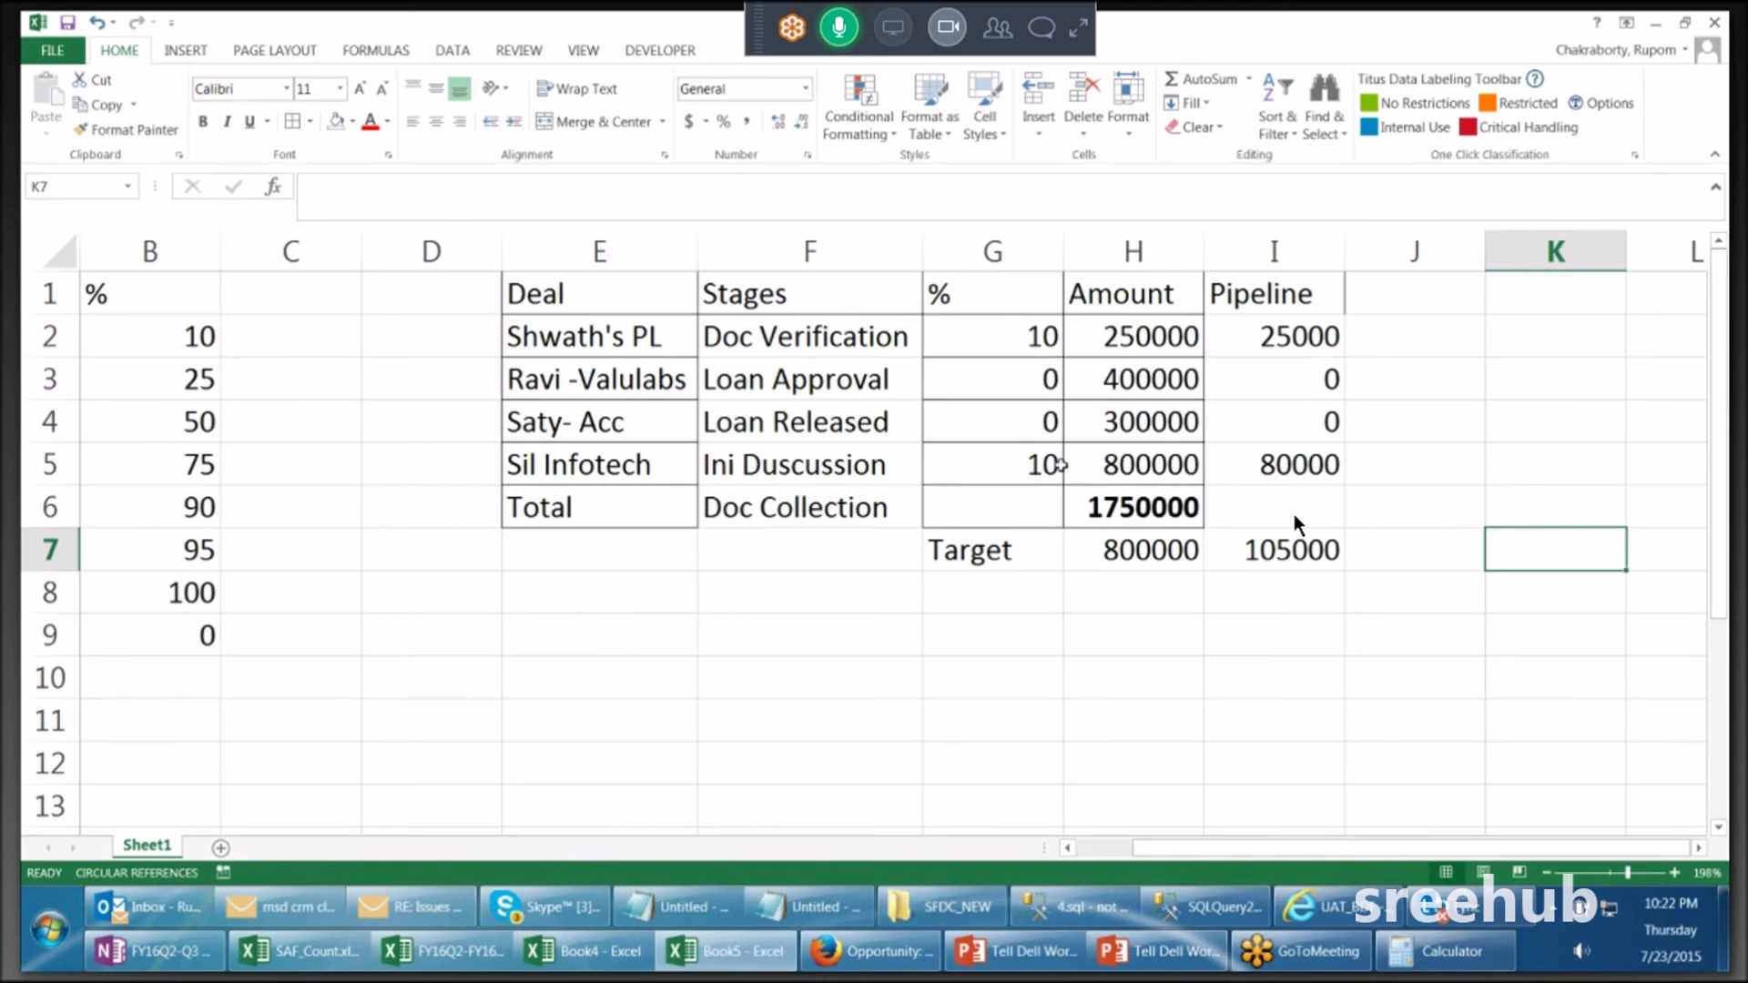
# Step: Review the total amount in H6, the percentages in G3:G4 and the fourth deal's pipeline and amount in row 5
pyautogui.click(1135, 515)
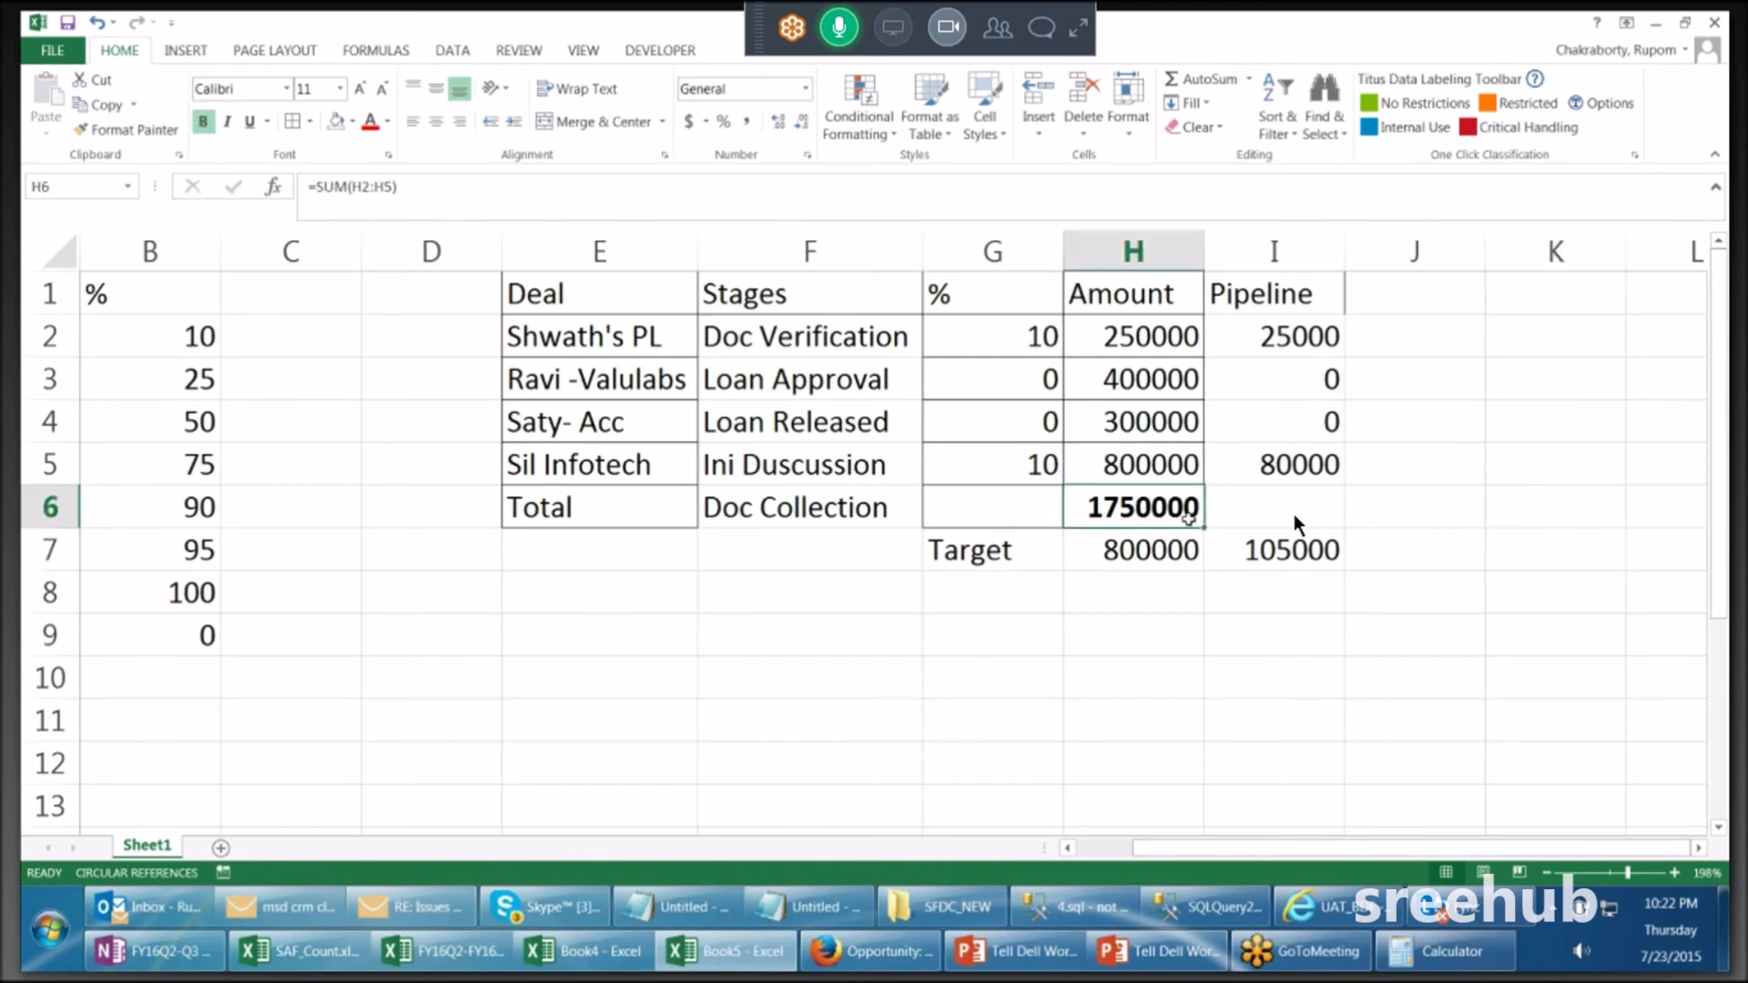
pyautogui.click(1307, 506)
pyautogui.moveTo(1065, 373); pyautogui.dragTo(1052, 423)
pyautogui.click(1229, 460)
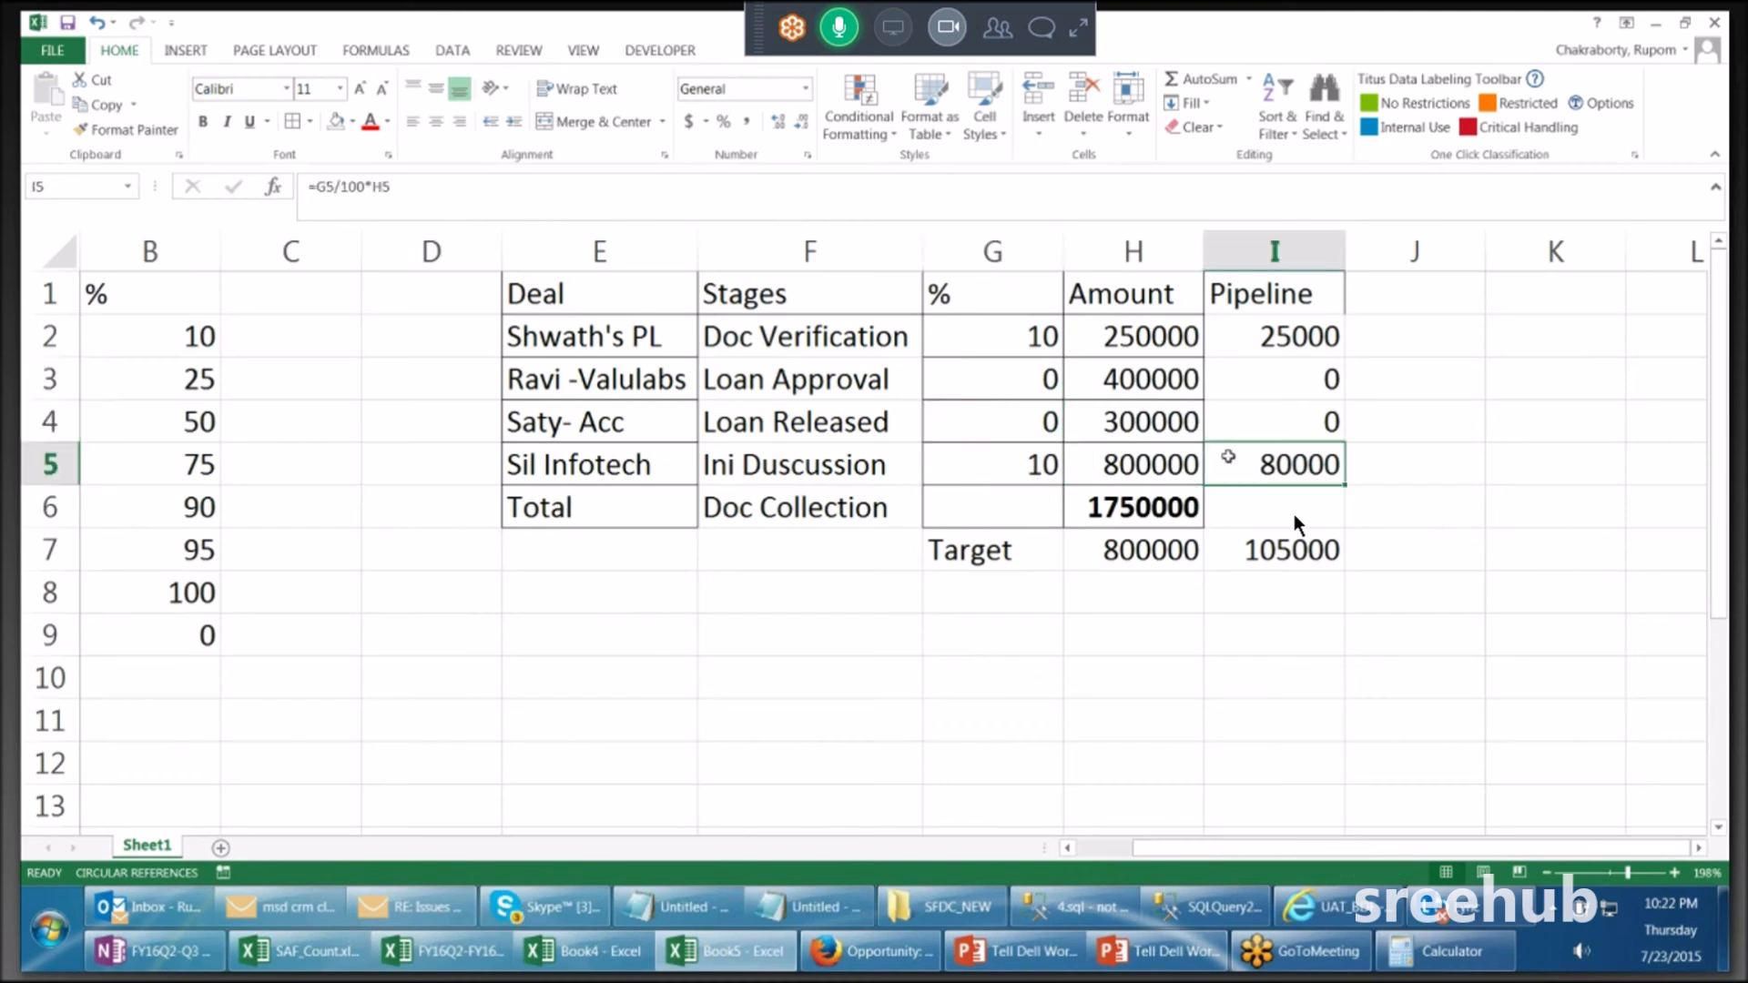
pyautogui.click(1155, 463)
pyautogui.click(1354, 507)
# Step: Fit the Pipeline column I to its contents and apply all borders to the table E1:I7
pyautogui.doubleClick(1344, 252)
pyautogui.moveTo(537, 291); pyautogui.dragTo(1277, 549)
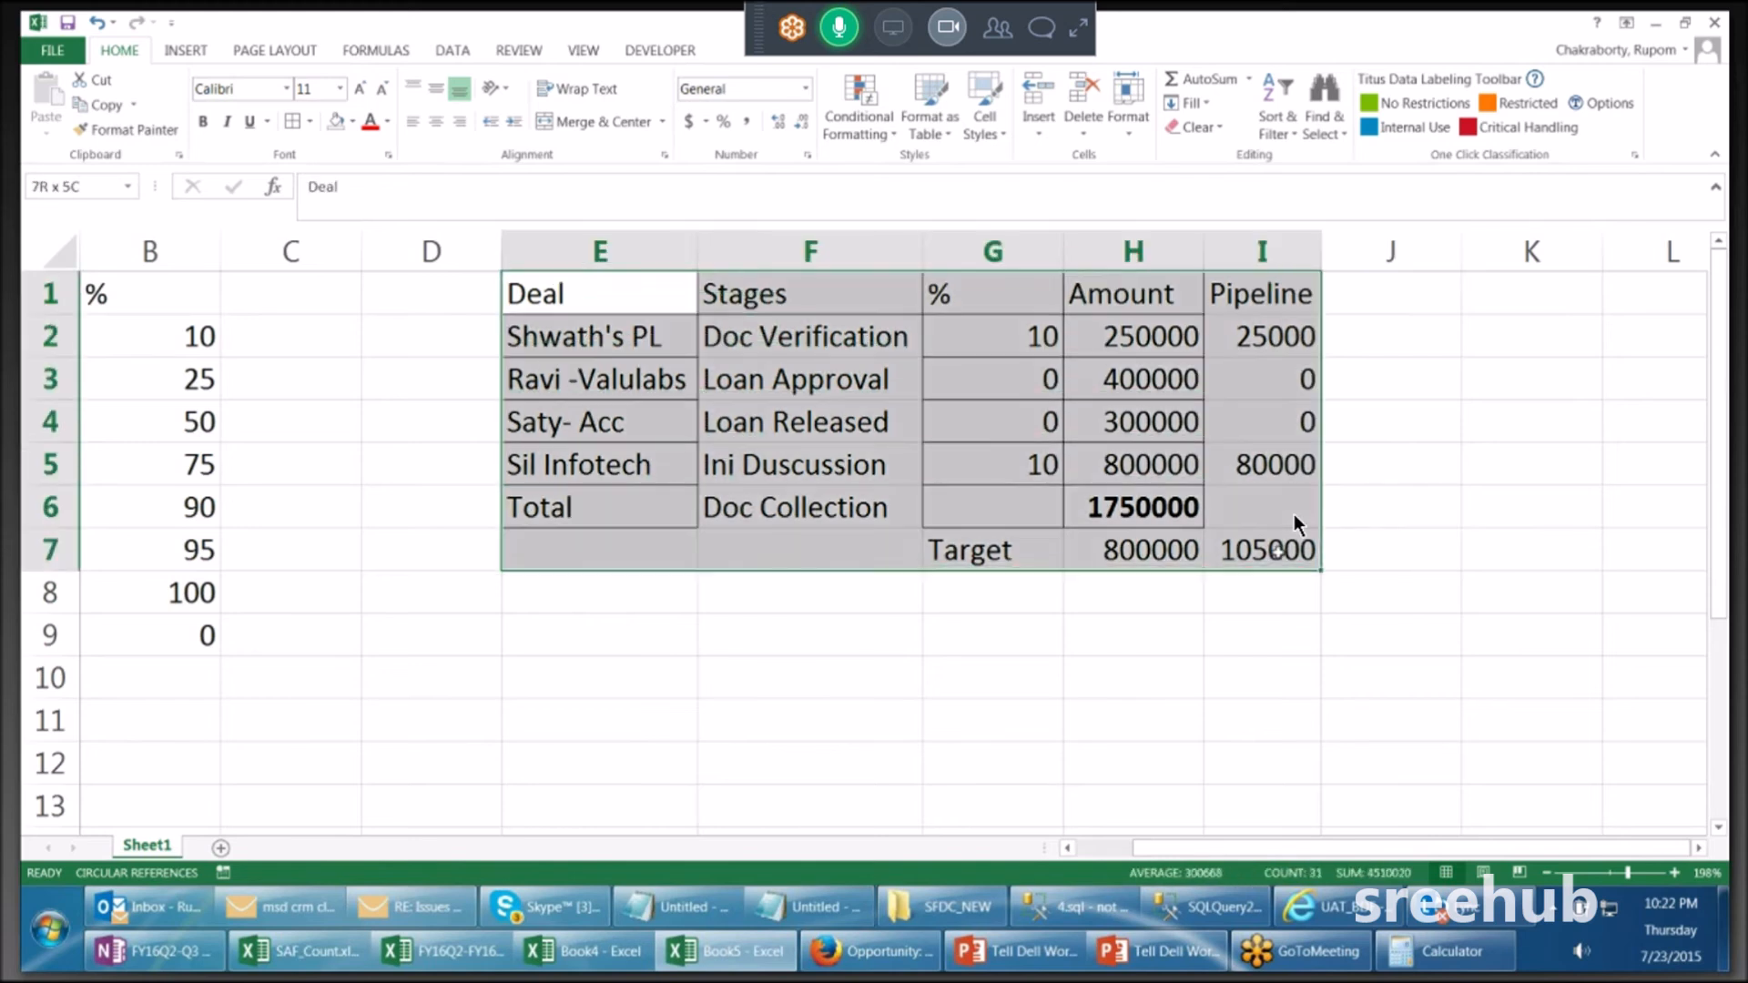
pyautogui.click(293, 121)
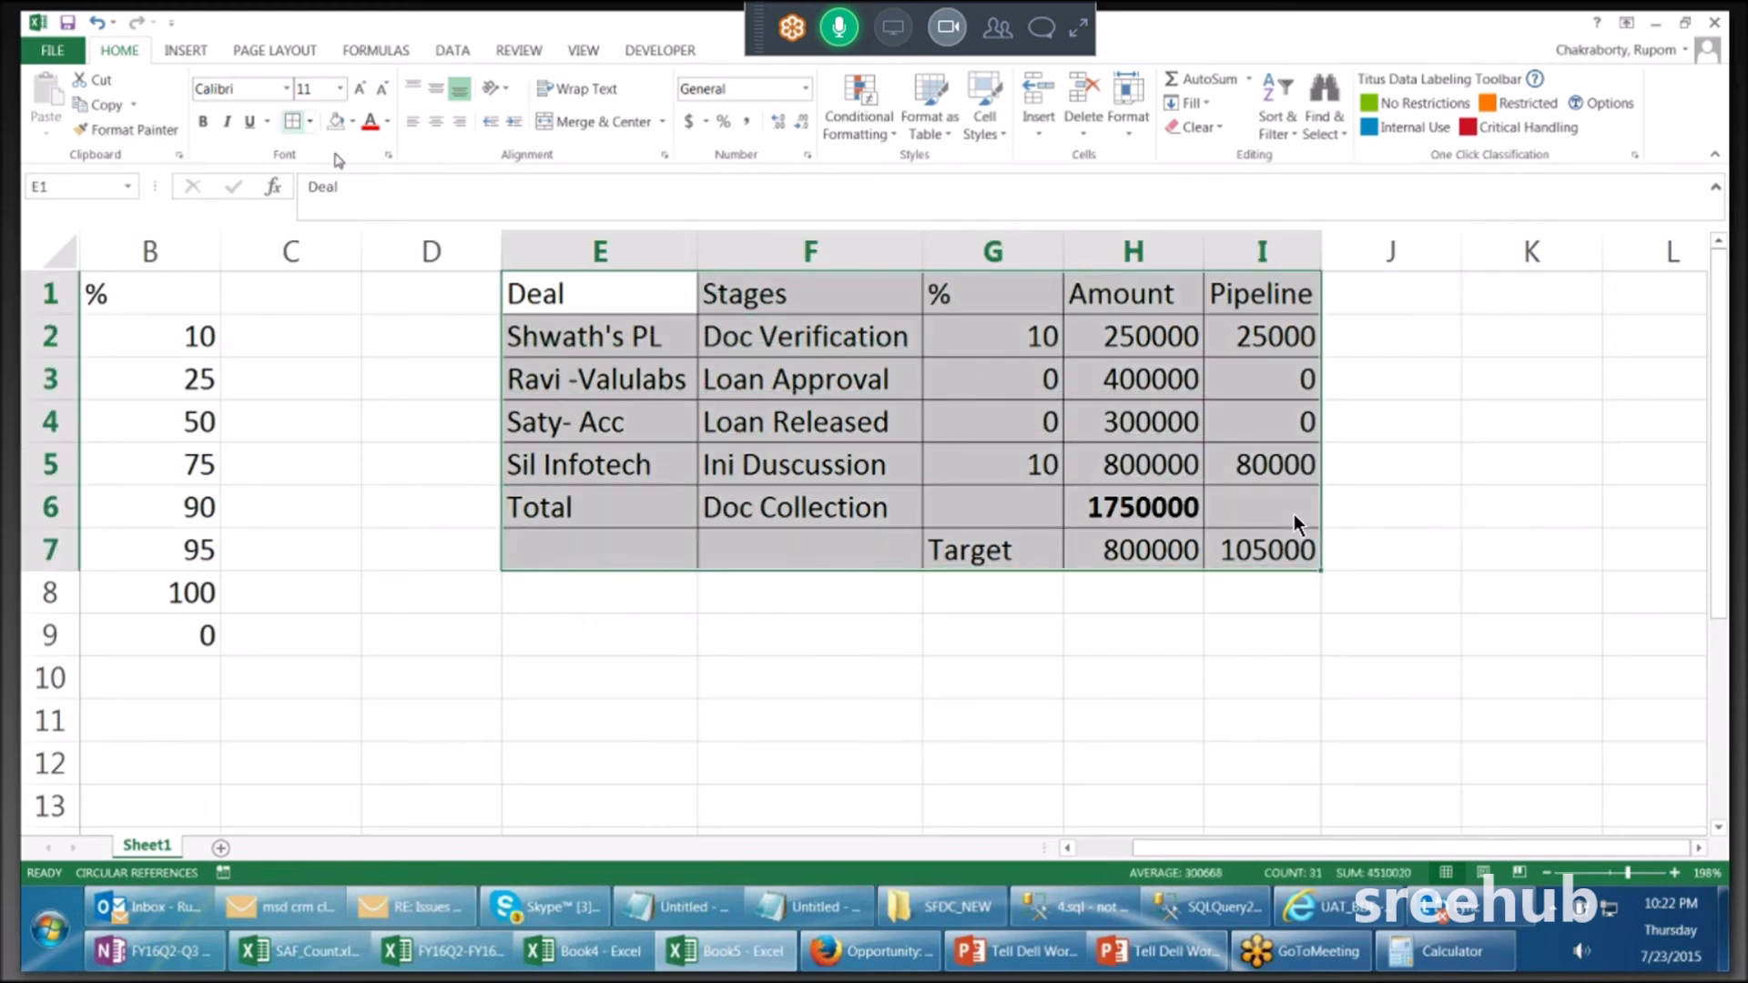
# Step: Check the first deal's percentage, amount and pipeline formula in row 2, and set the second deal's percentage to 25 in G3
pyautogui.click(1024, 336)
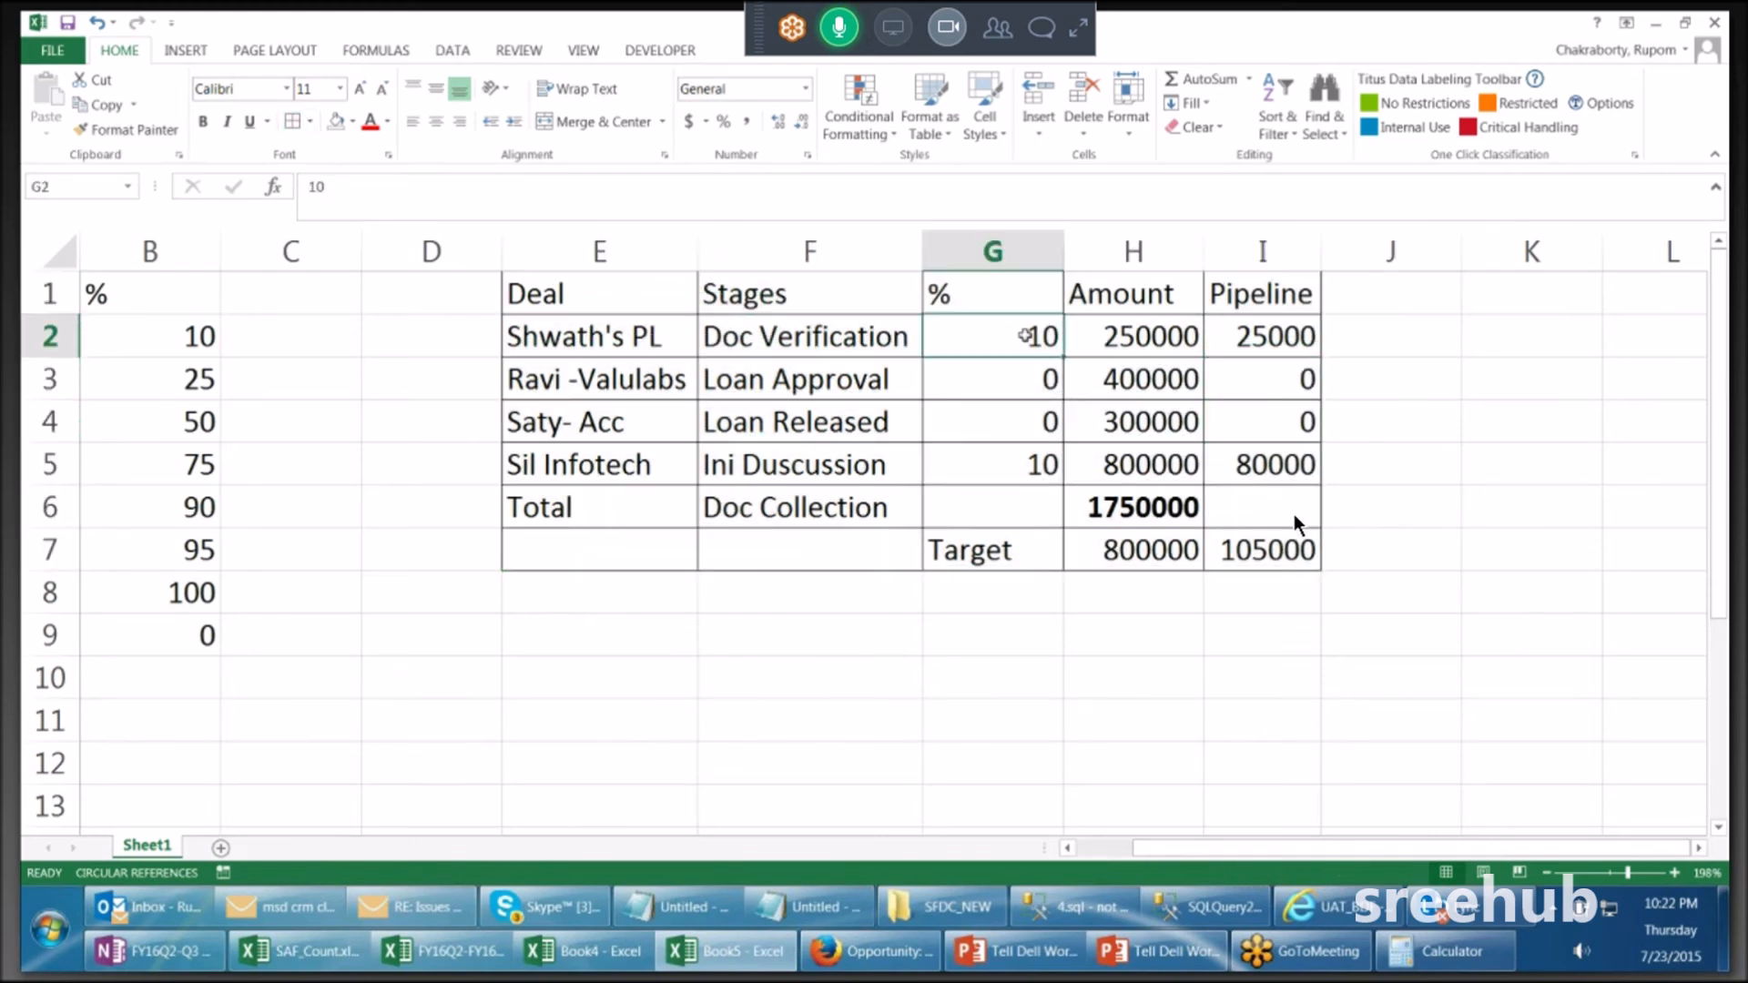
pyautogui.click(1138, 330)
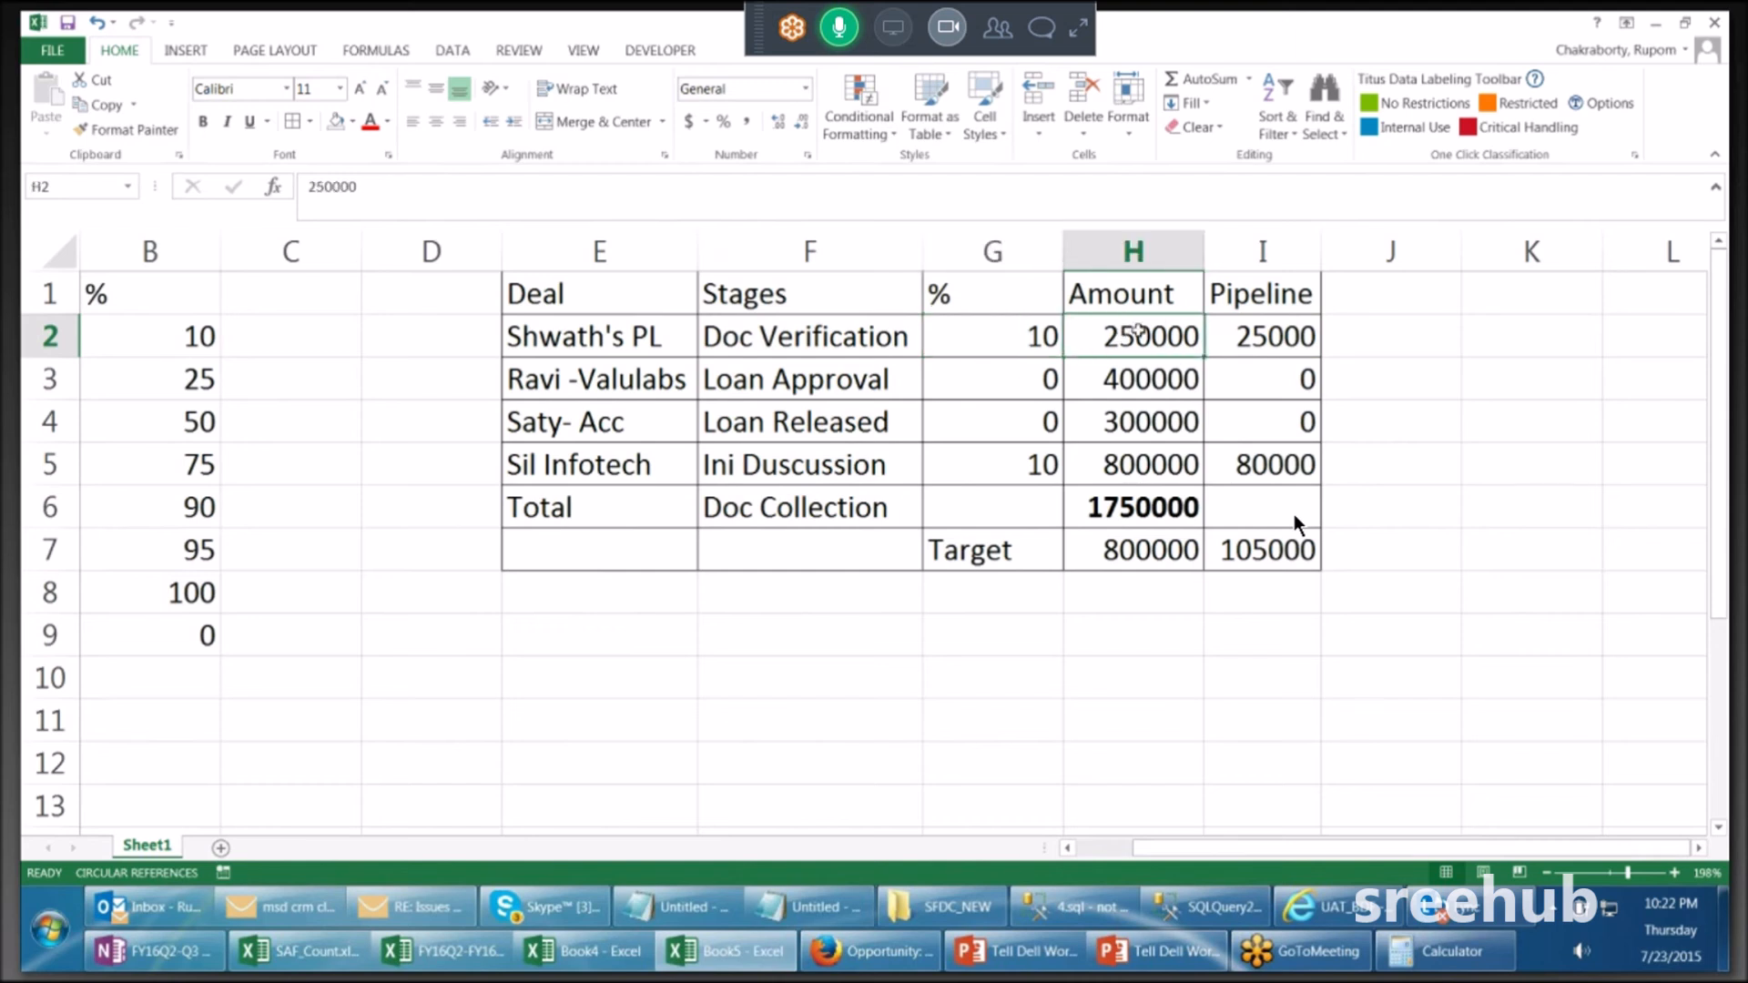
pyautogui.moveTo(616, 346); pyautogui.dragTo(902, 338)
pyautogui.click(1218, 331)
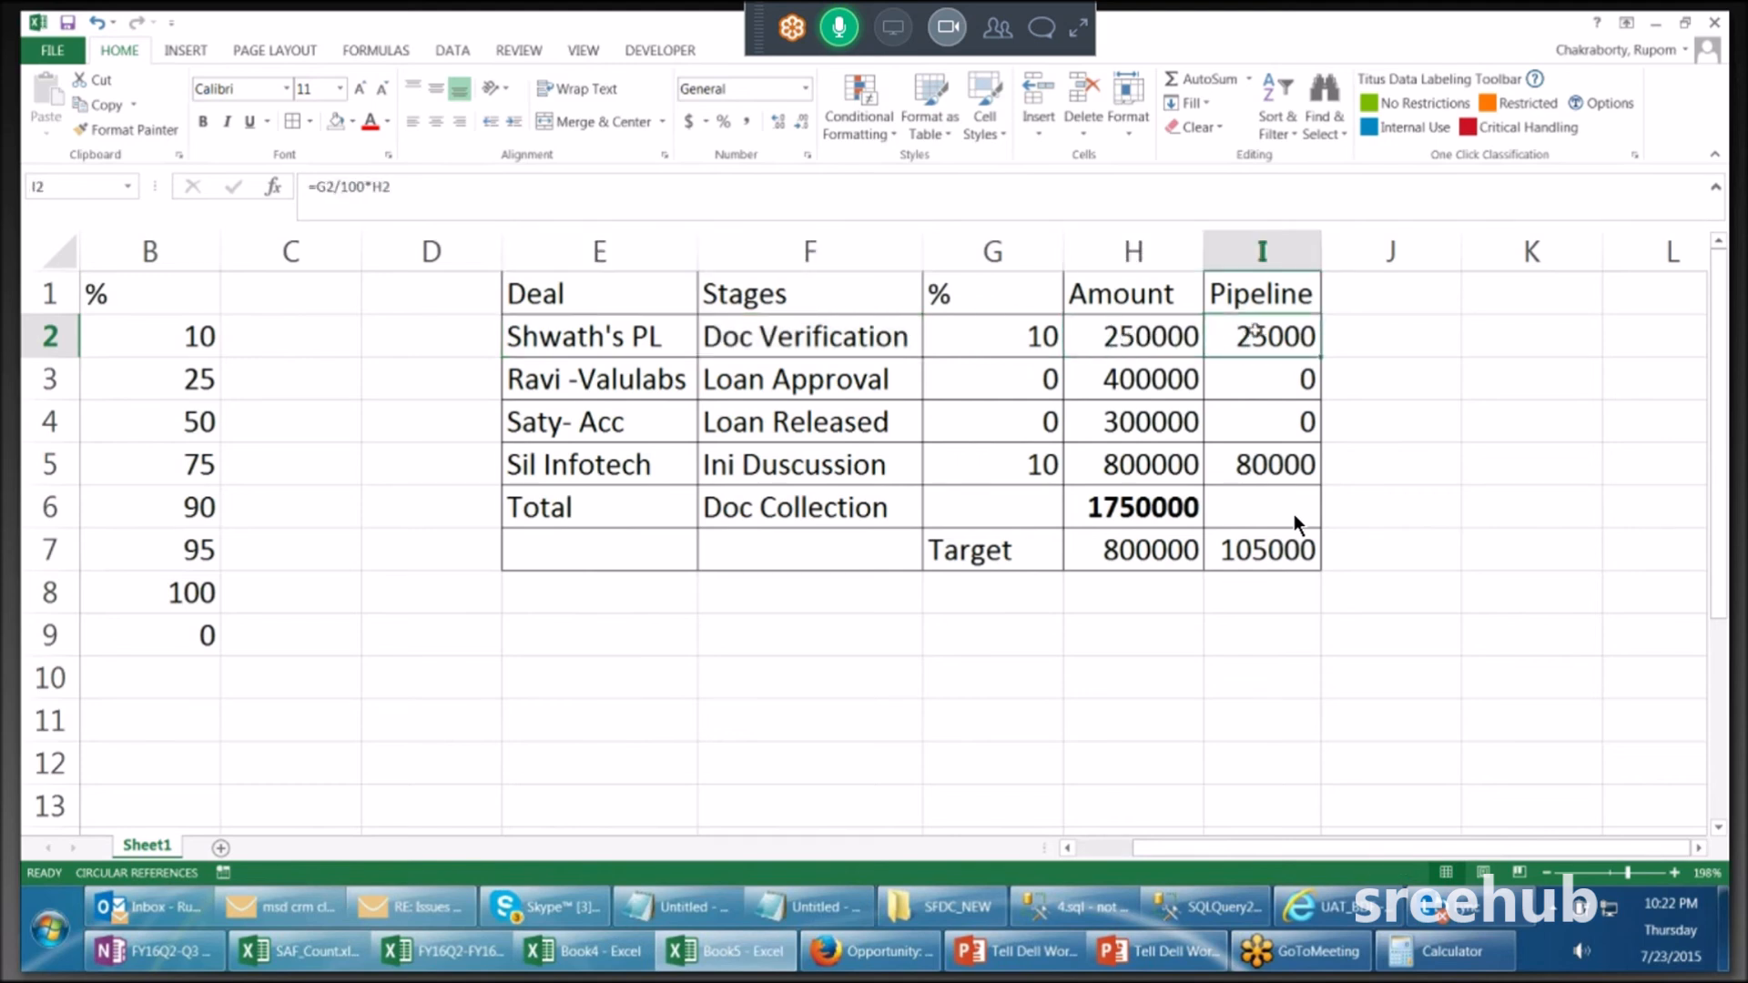
pyautogui.click(983, 387)
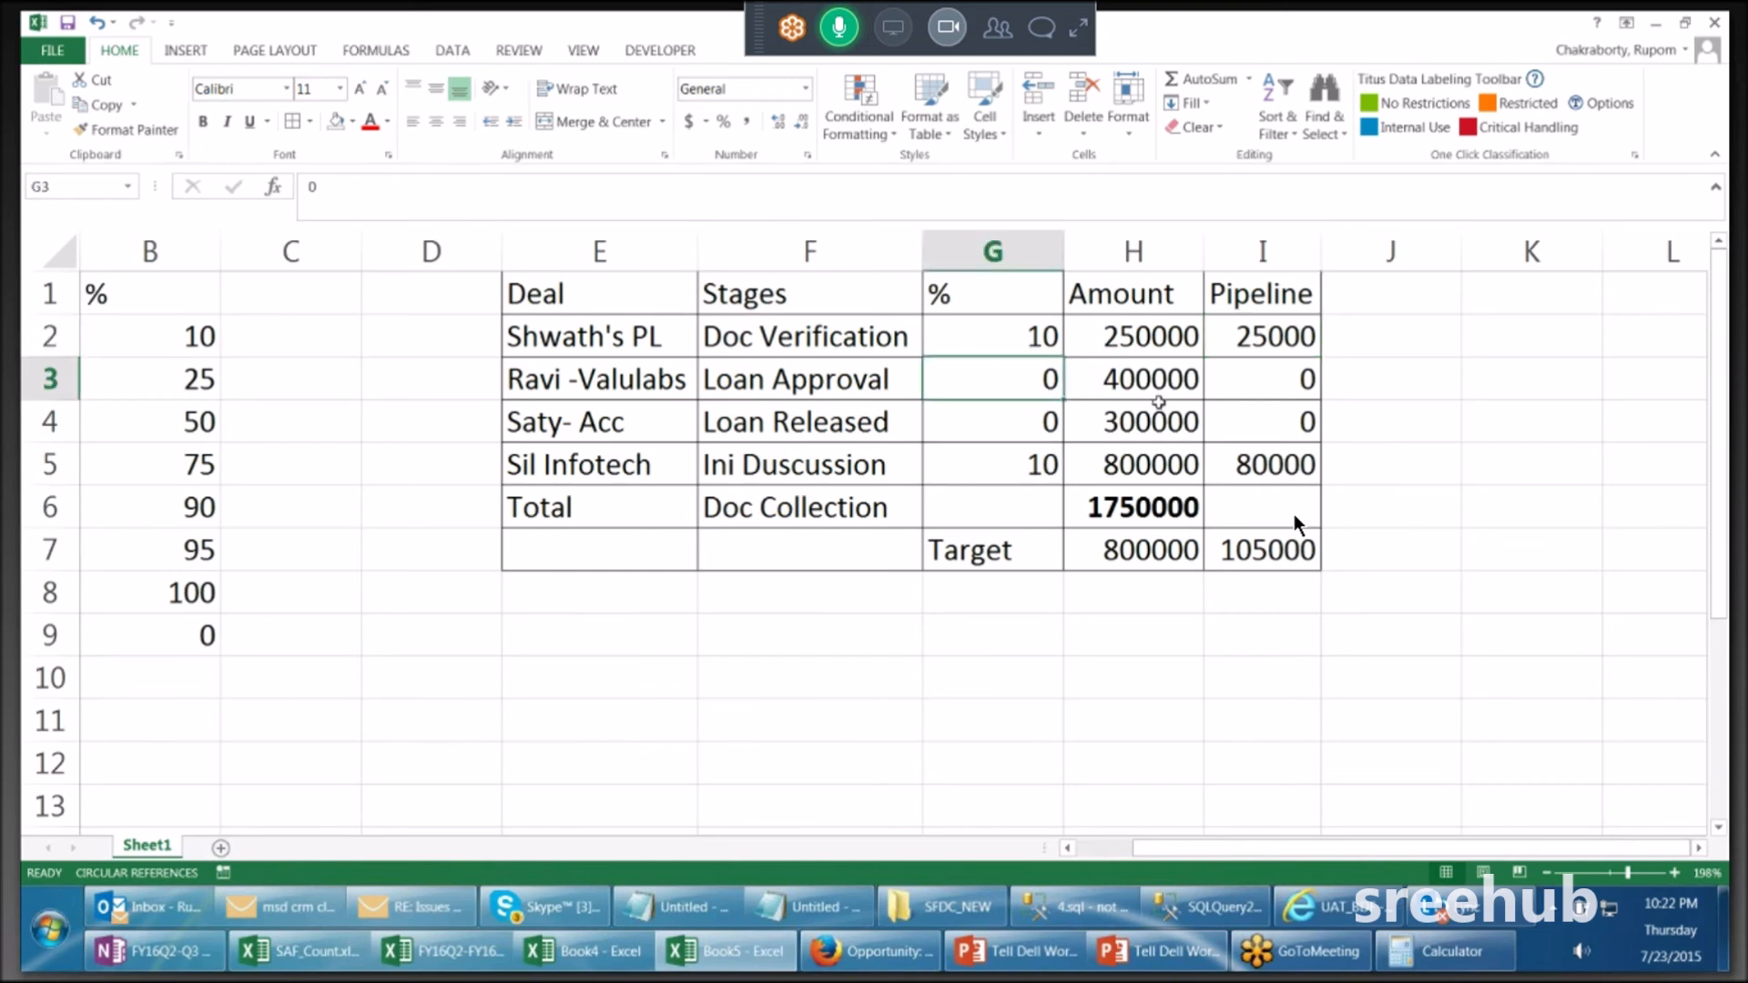
pyautogui.write('25')
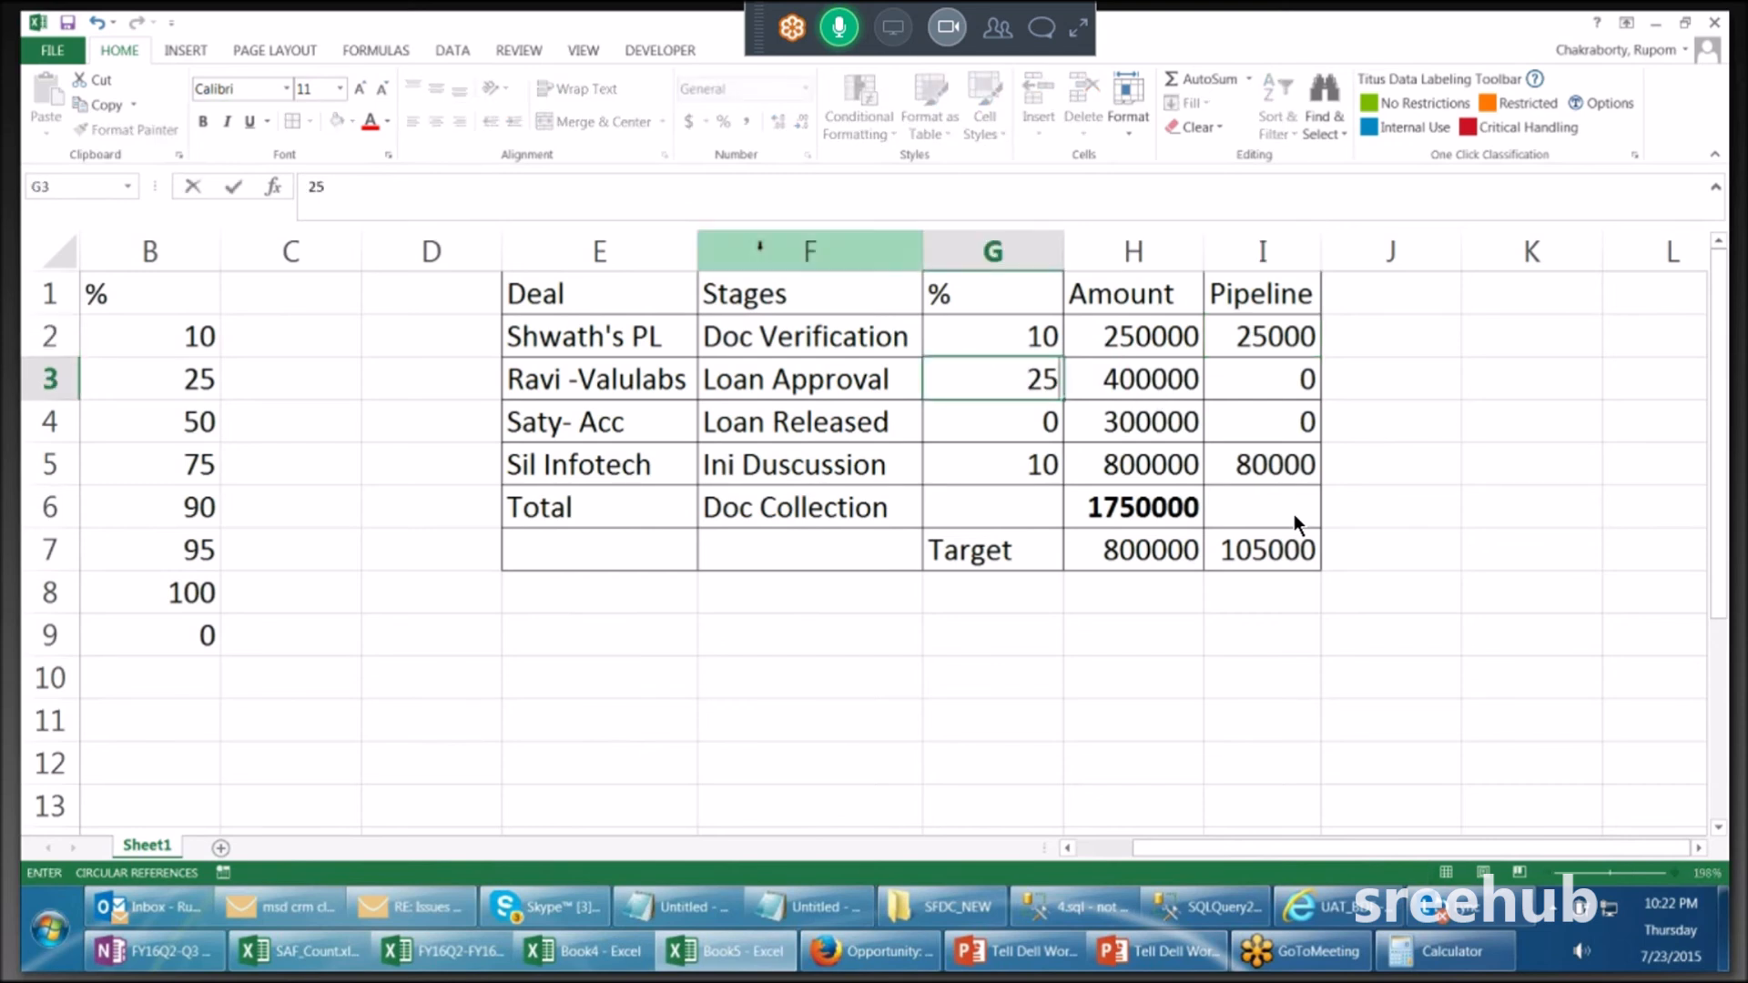
# Step: Delete the Stages column F and check the second deal's percentage and pipeline formula in row 3
pyautogui.click(793, 247)
pyautogui.rightClick(783, 248)
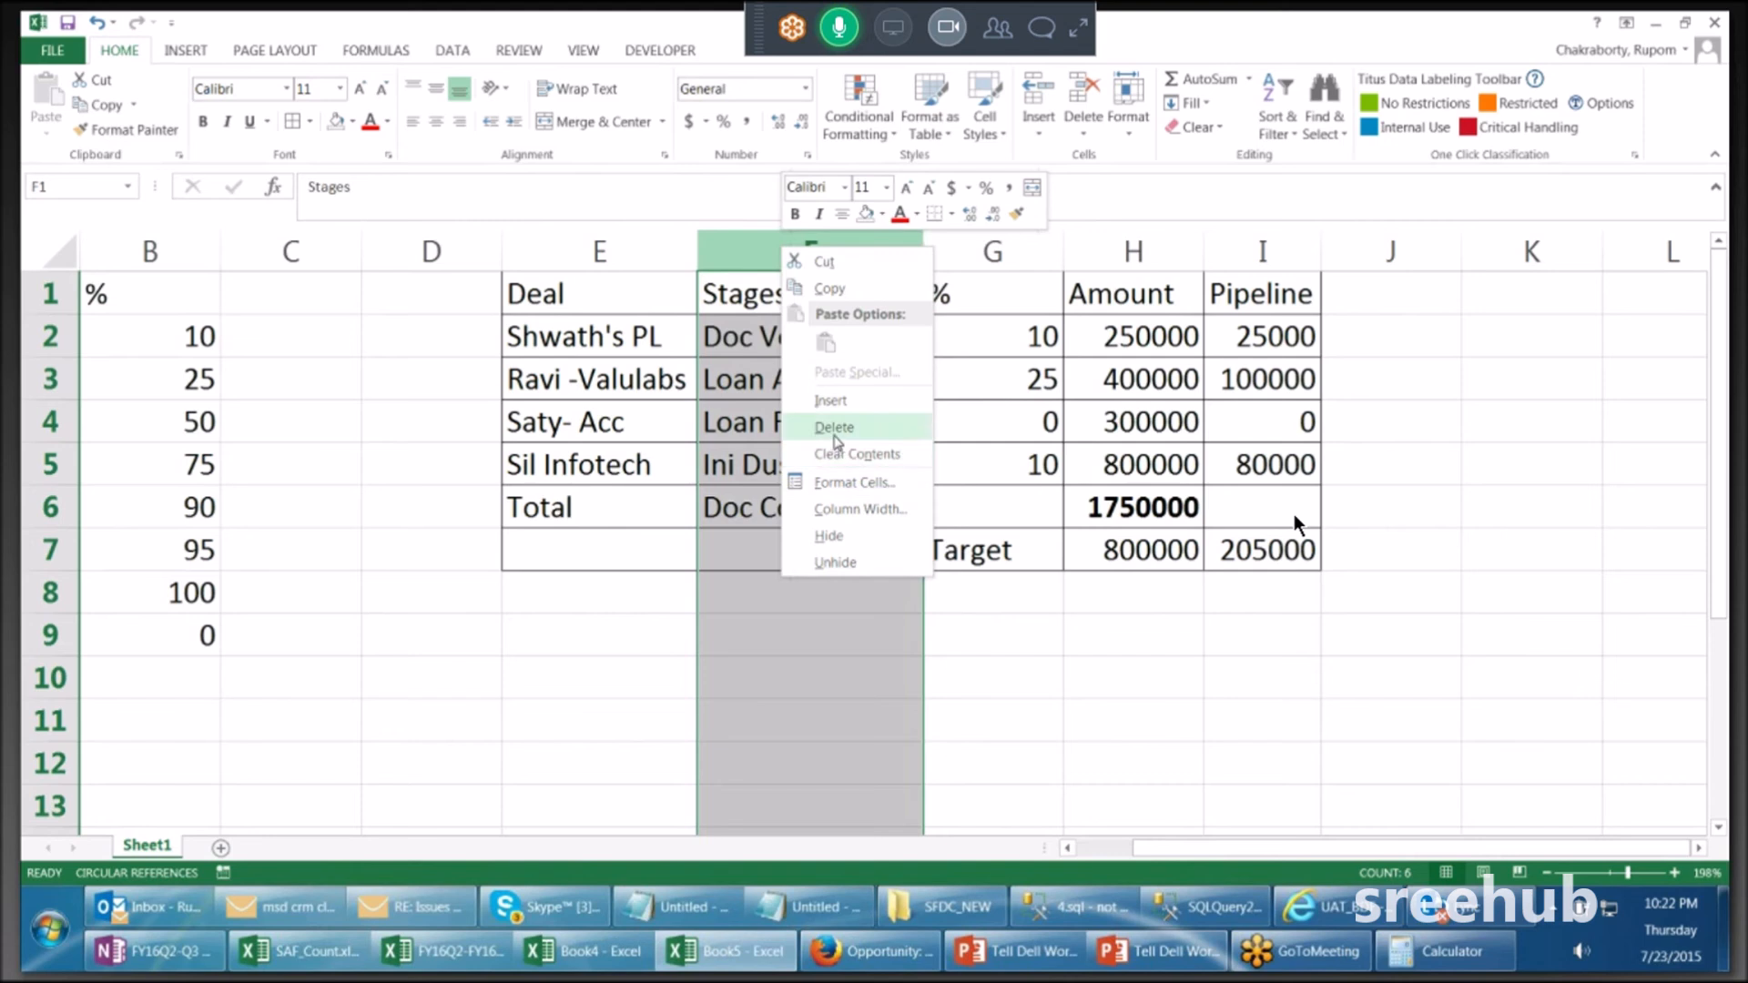
pyautogui.click(833, 430)
pyautogui.click(786, 387)
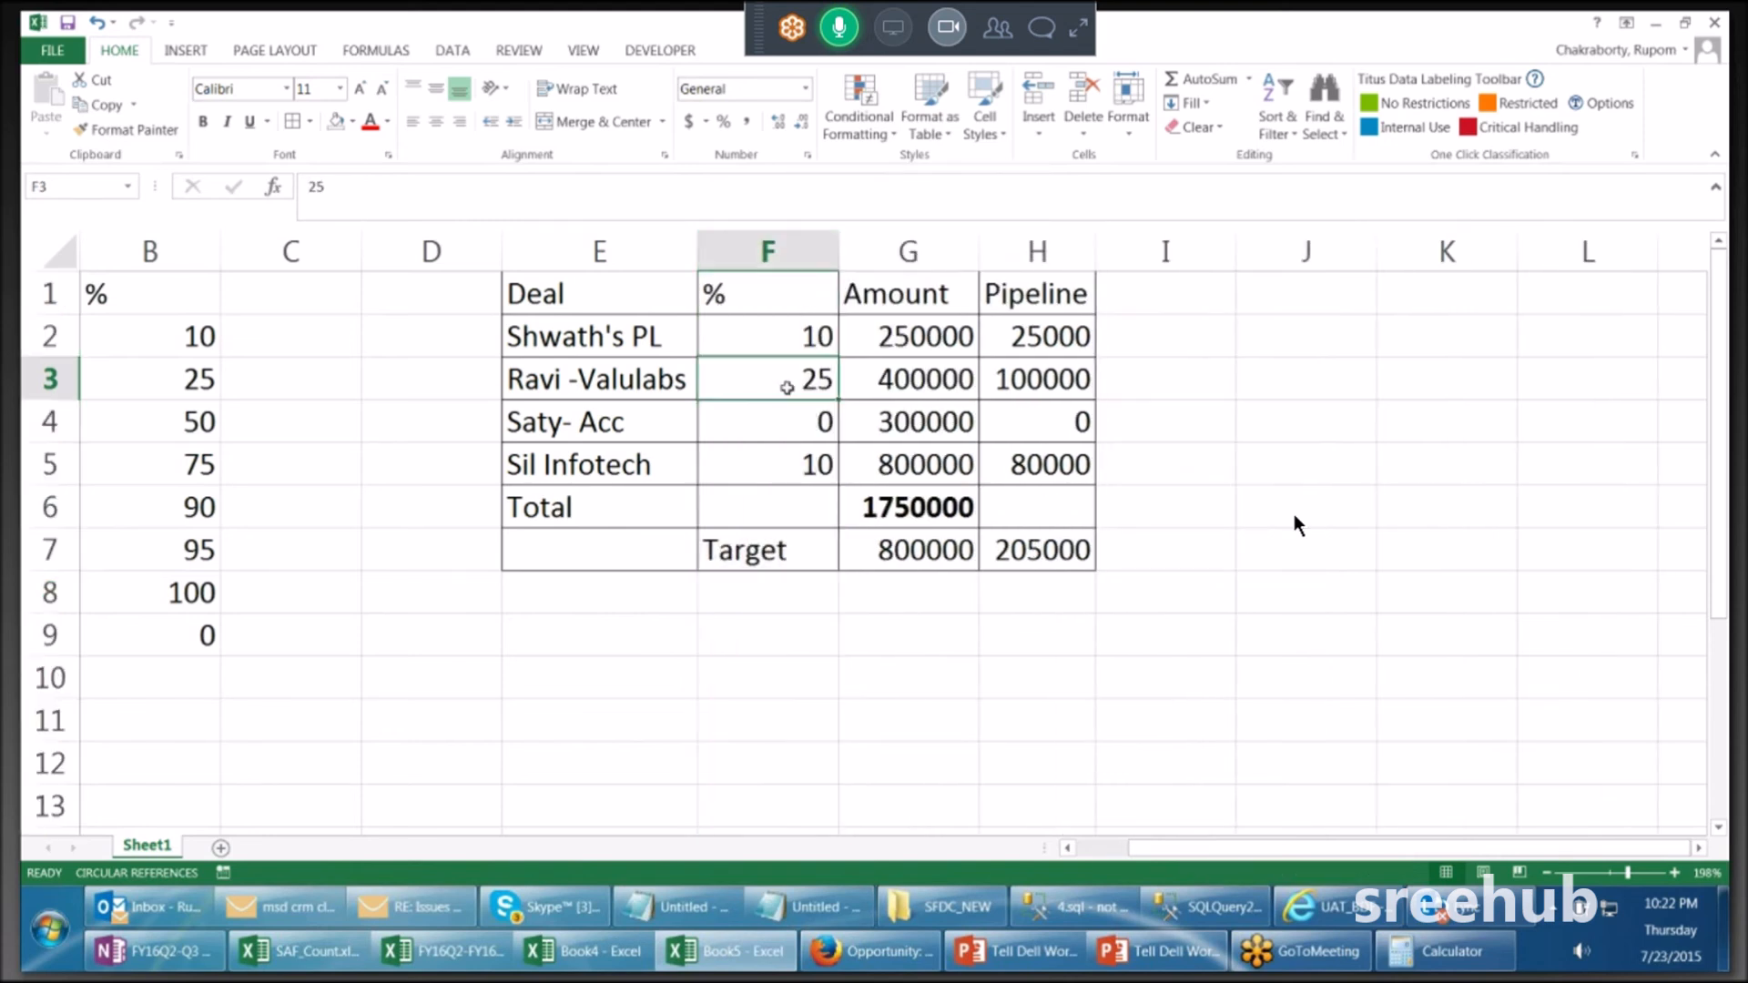
pyautogui.click(1047, 382)
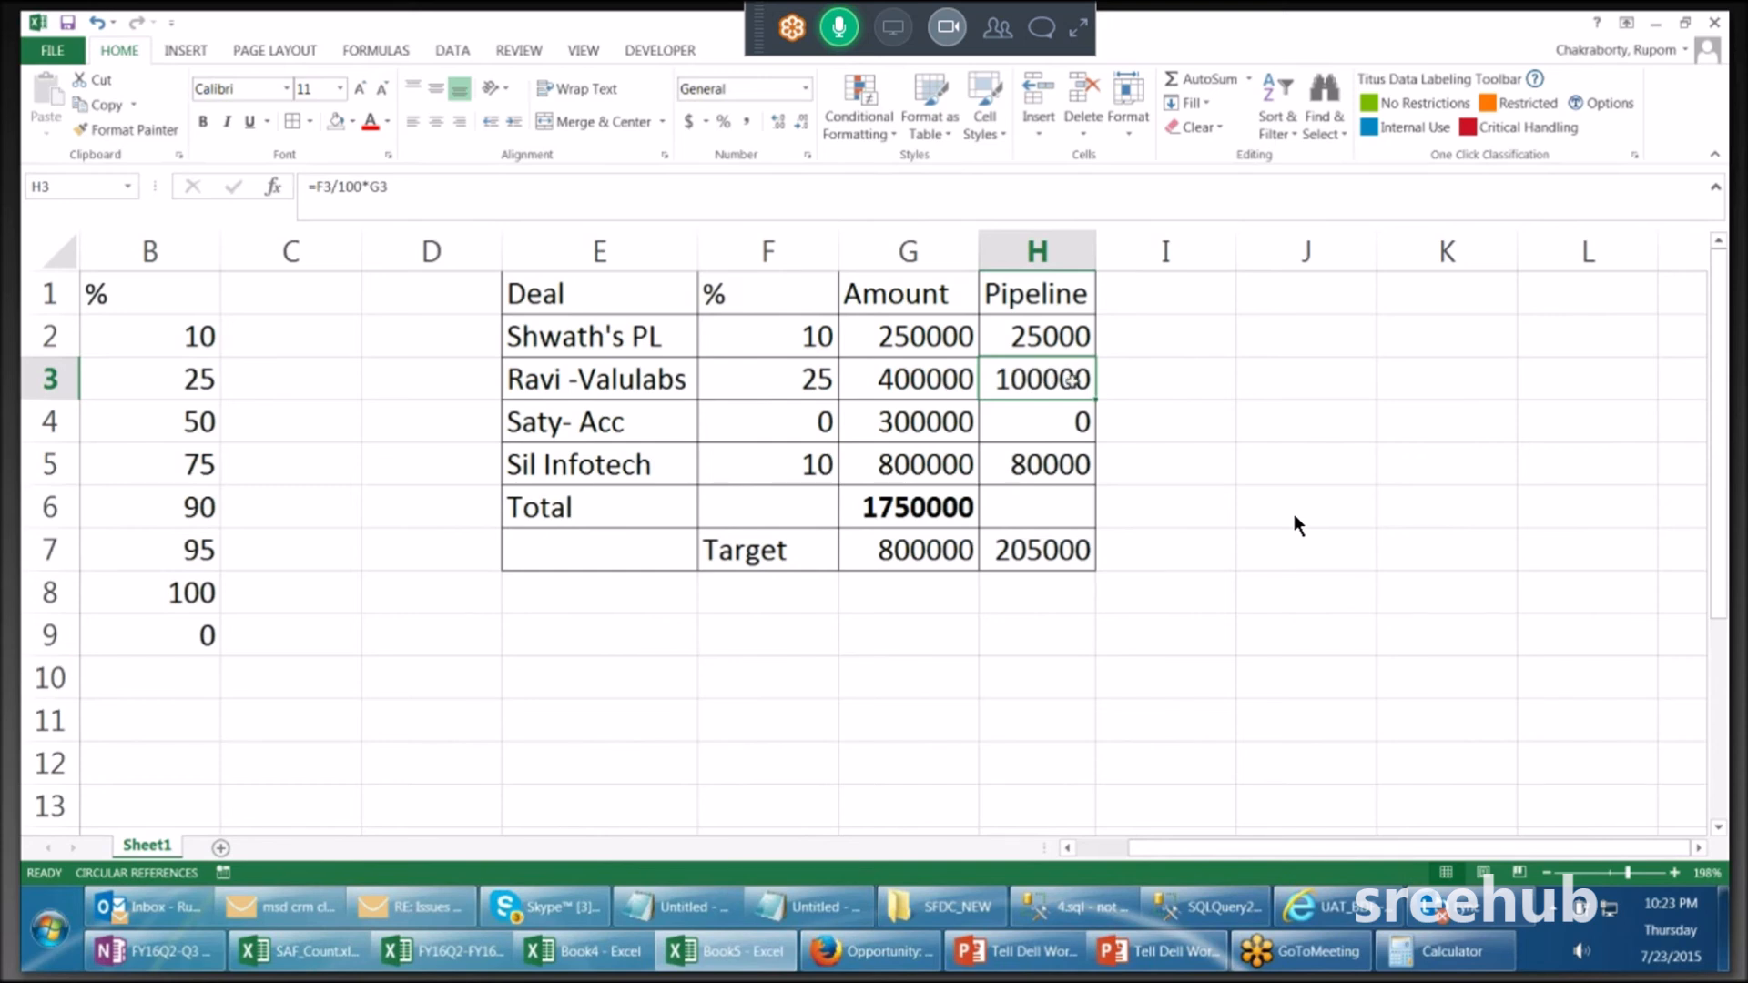
# Step: Set the third deal's percentage to 75 in F4 and check its pipeline formula in H4
pyautogui.click(729, 432)
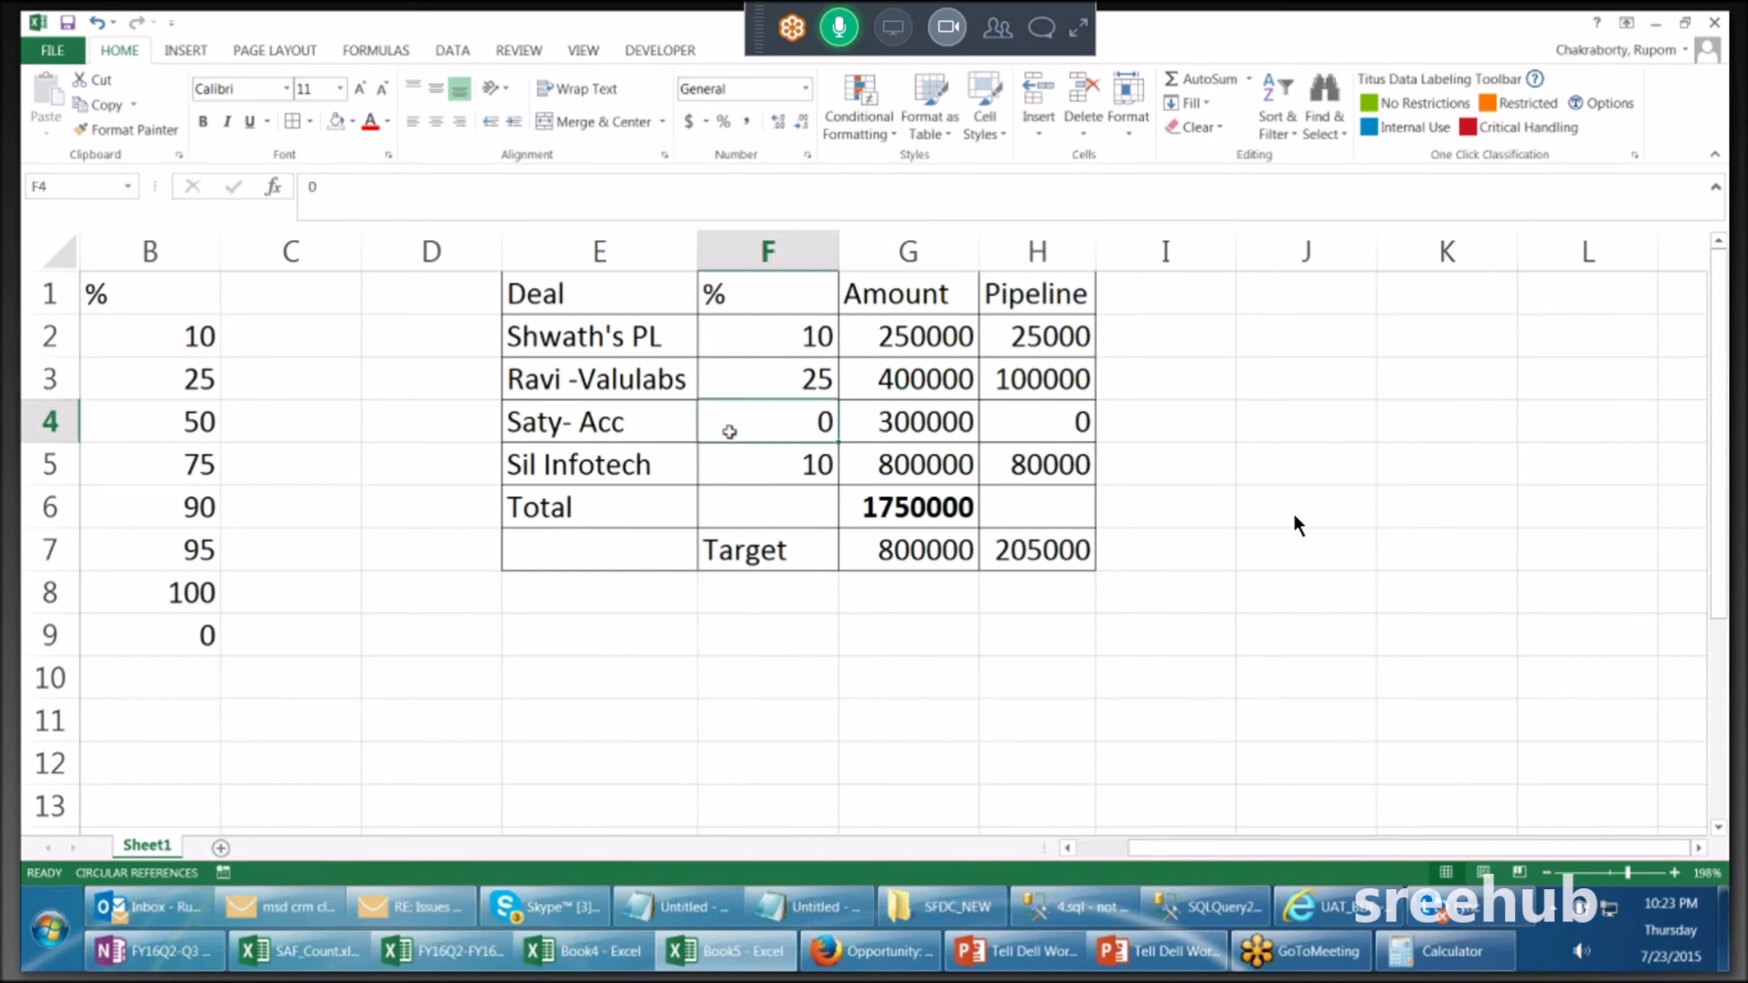
pyautogui.write('75')
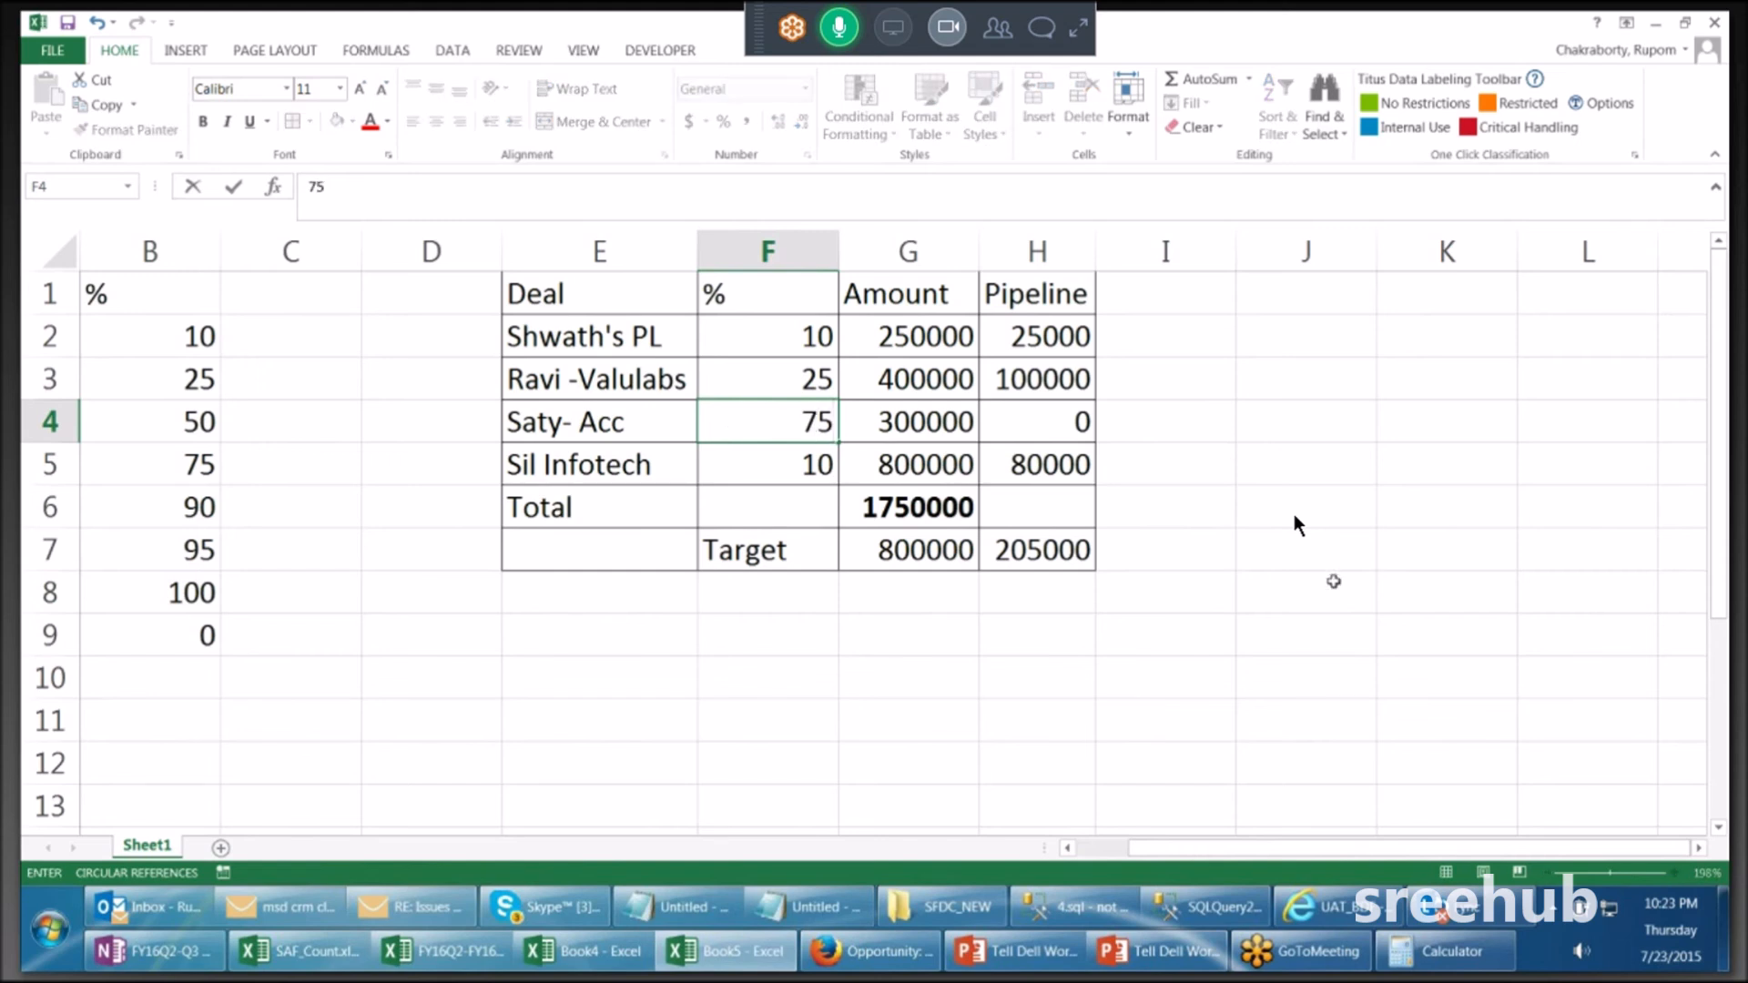
pyautogui.click(1292, 560)
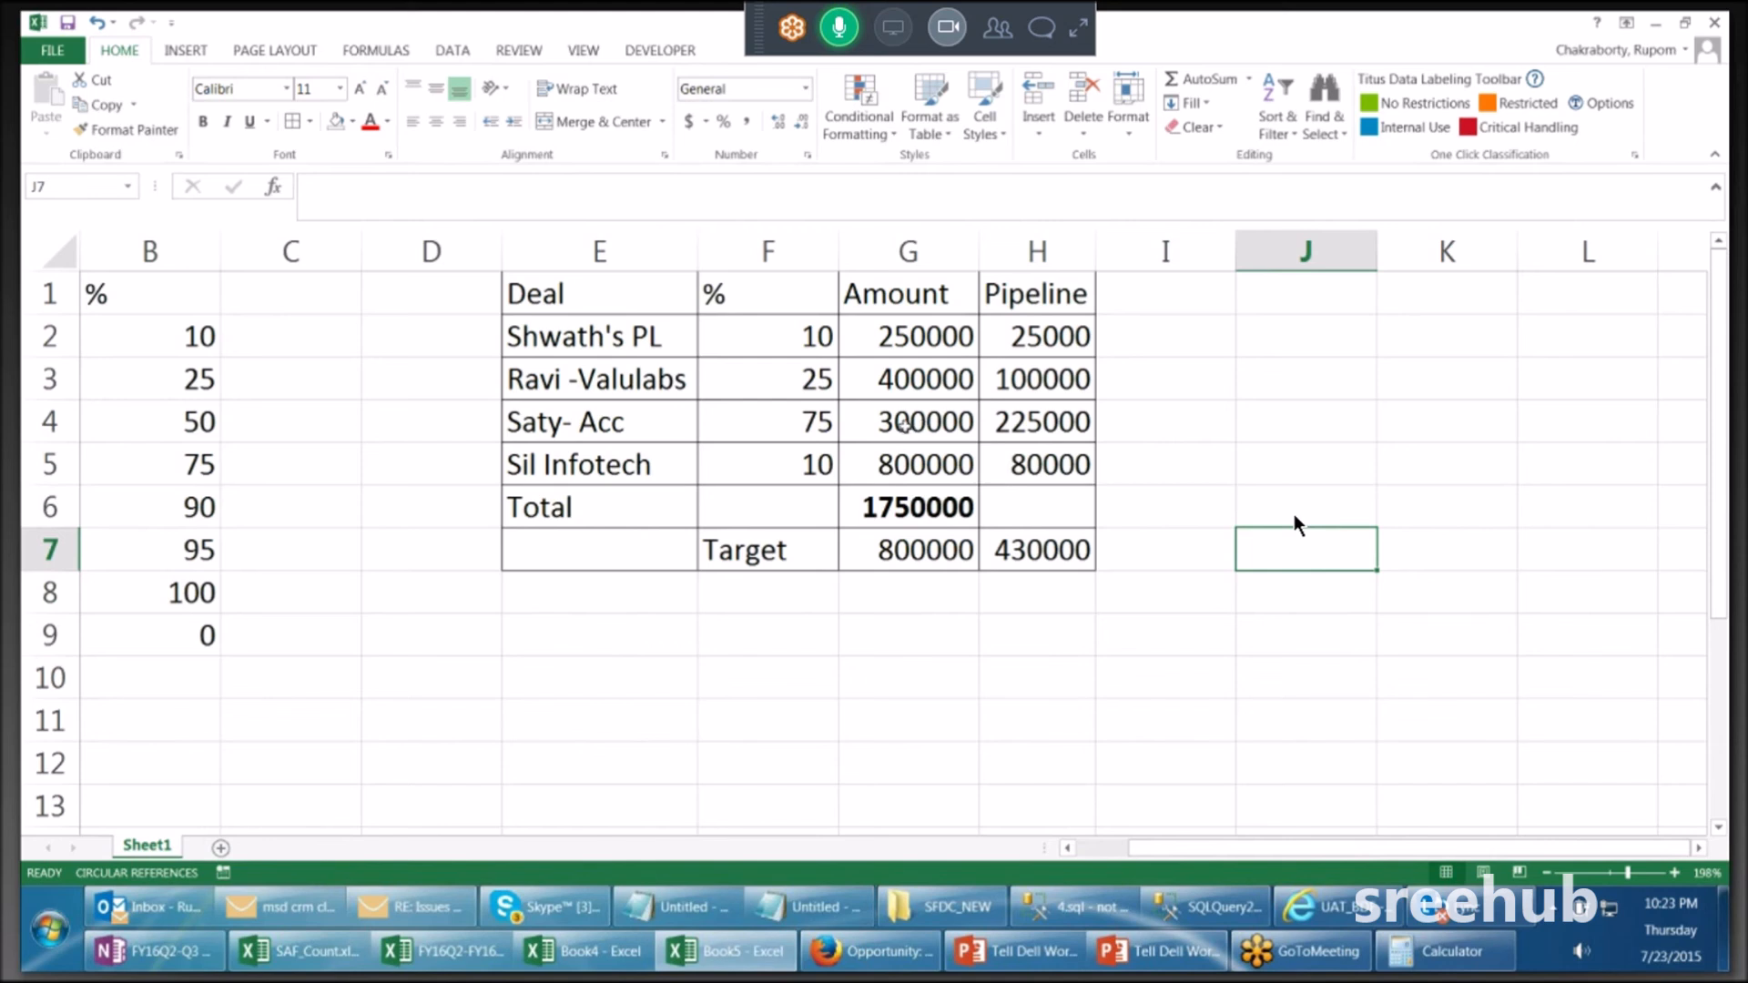
pyautogui.click(1053, 424)
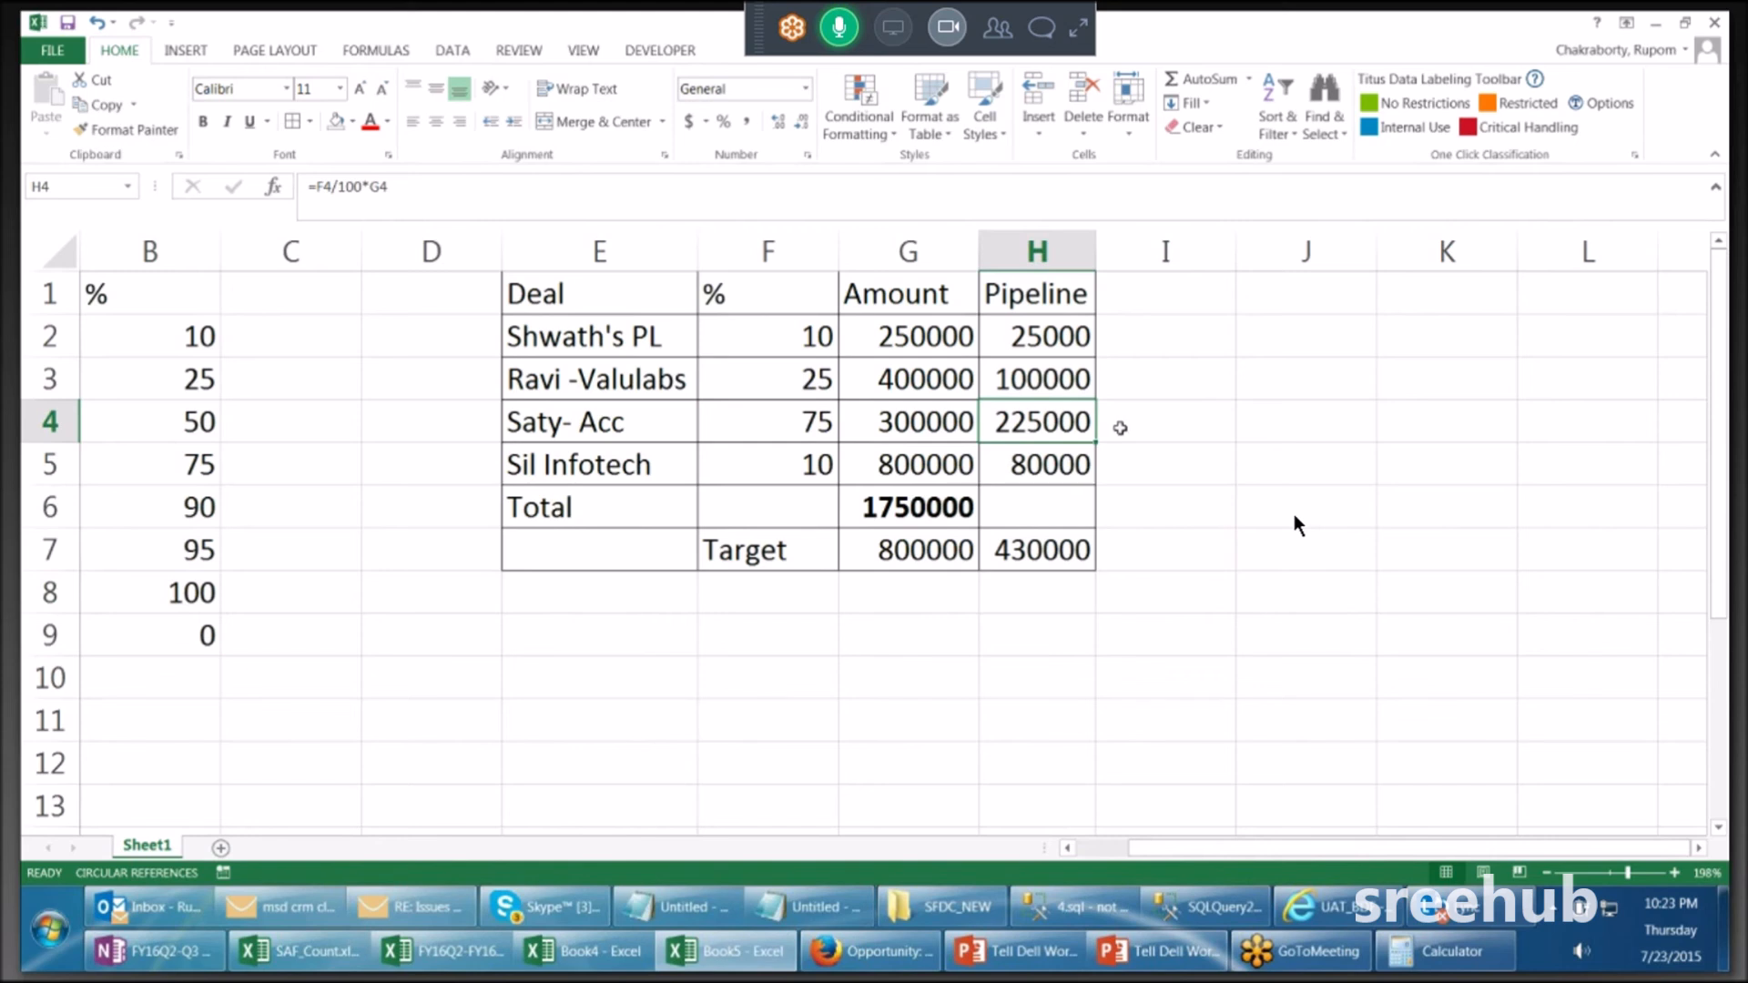
# Step: Clear the pipeline sum in H7 of the Target row and total the Pipeline column in H6 with =SUM(H2:H5)
pyautogui.click(1088, 546)
pyautogui.hotkey('alt', '=')
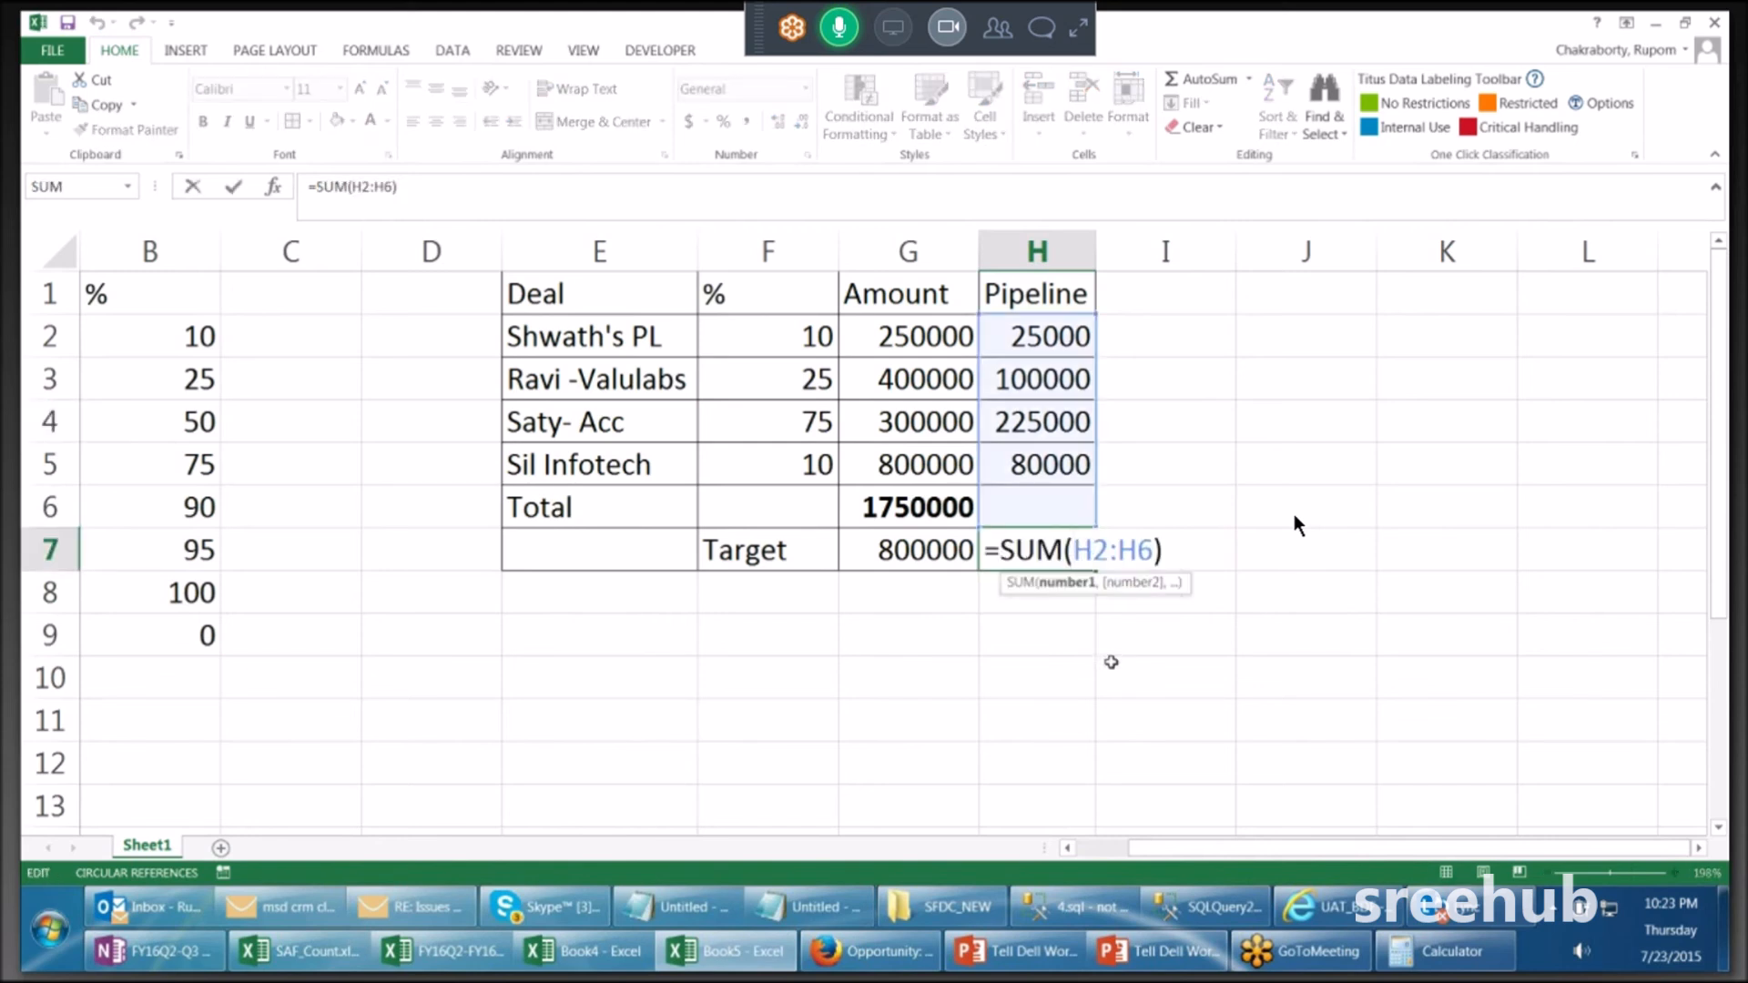
pyautogui.hotkey('ctrl', 'Return')
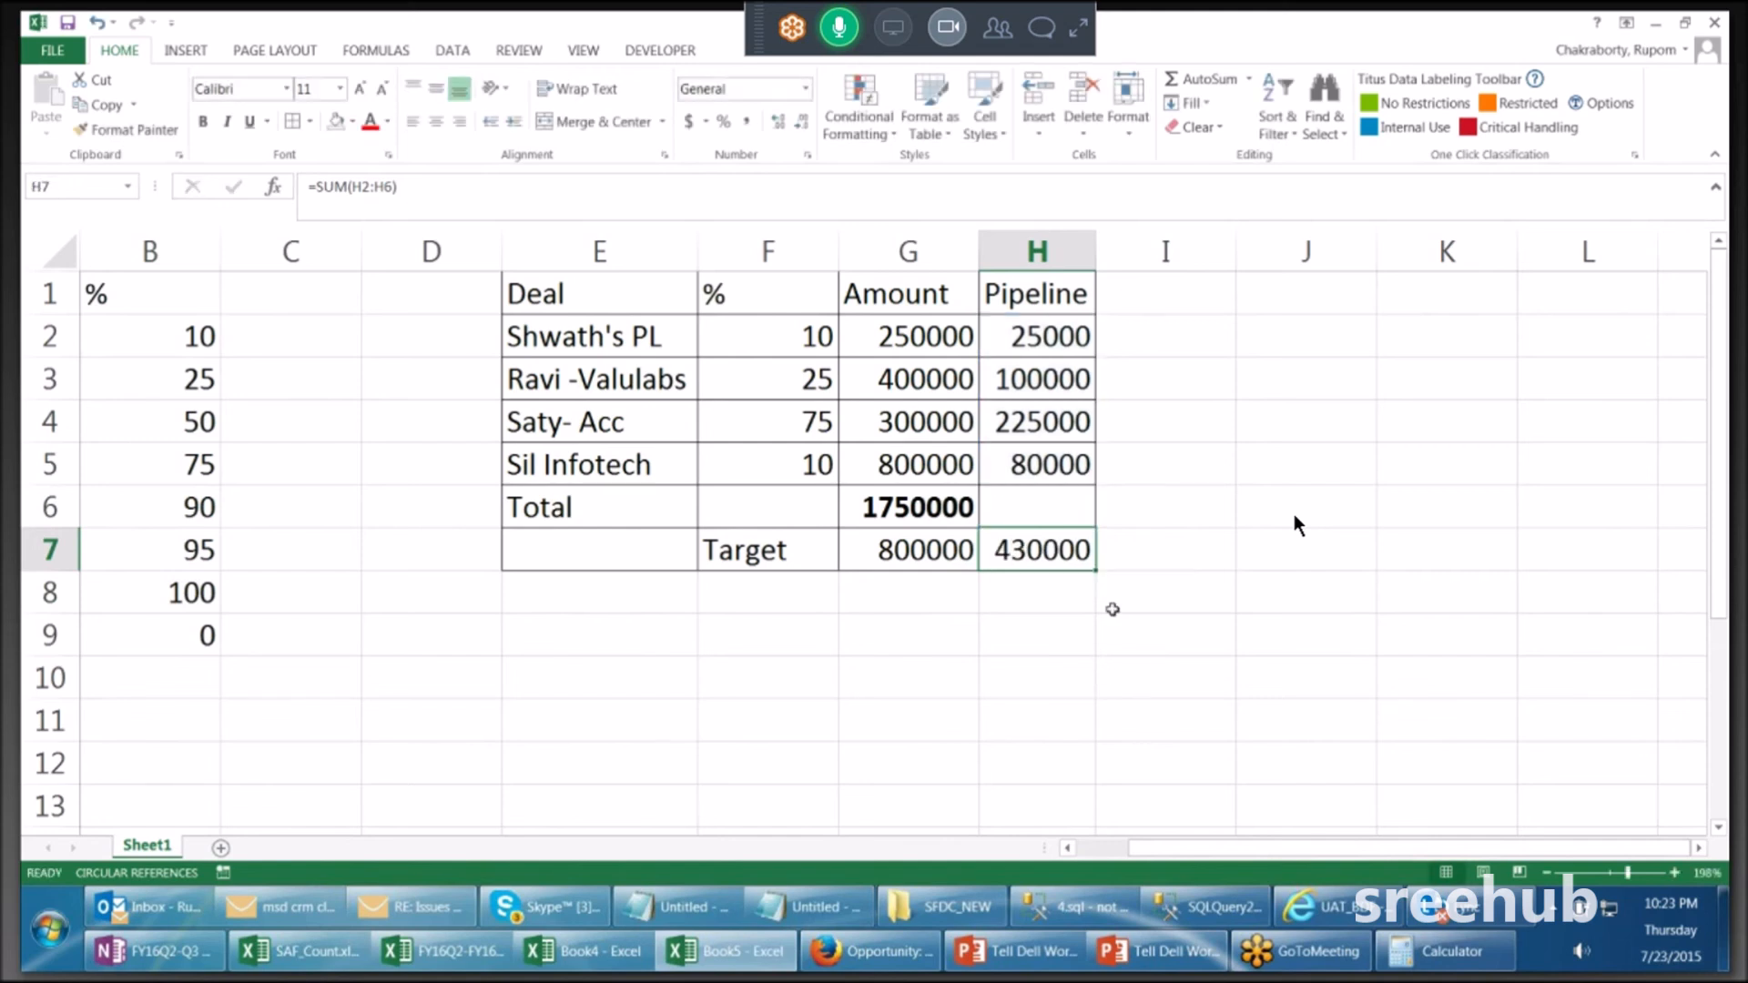
pyautogui.press('Delete')
pyautogui.click(1066, 520)
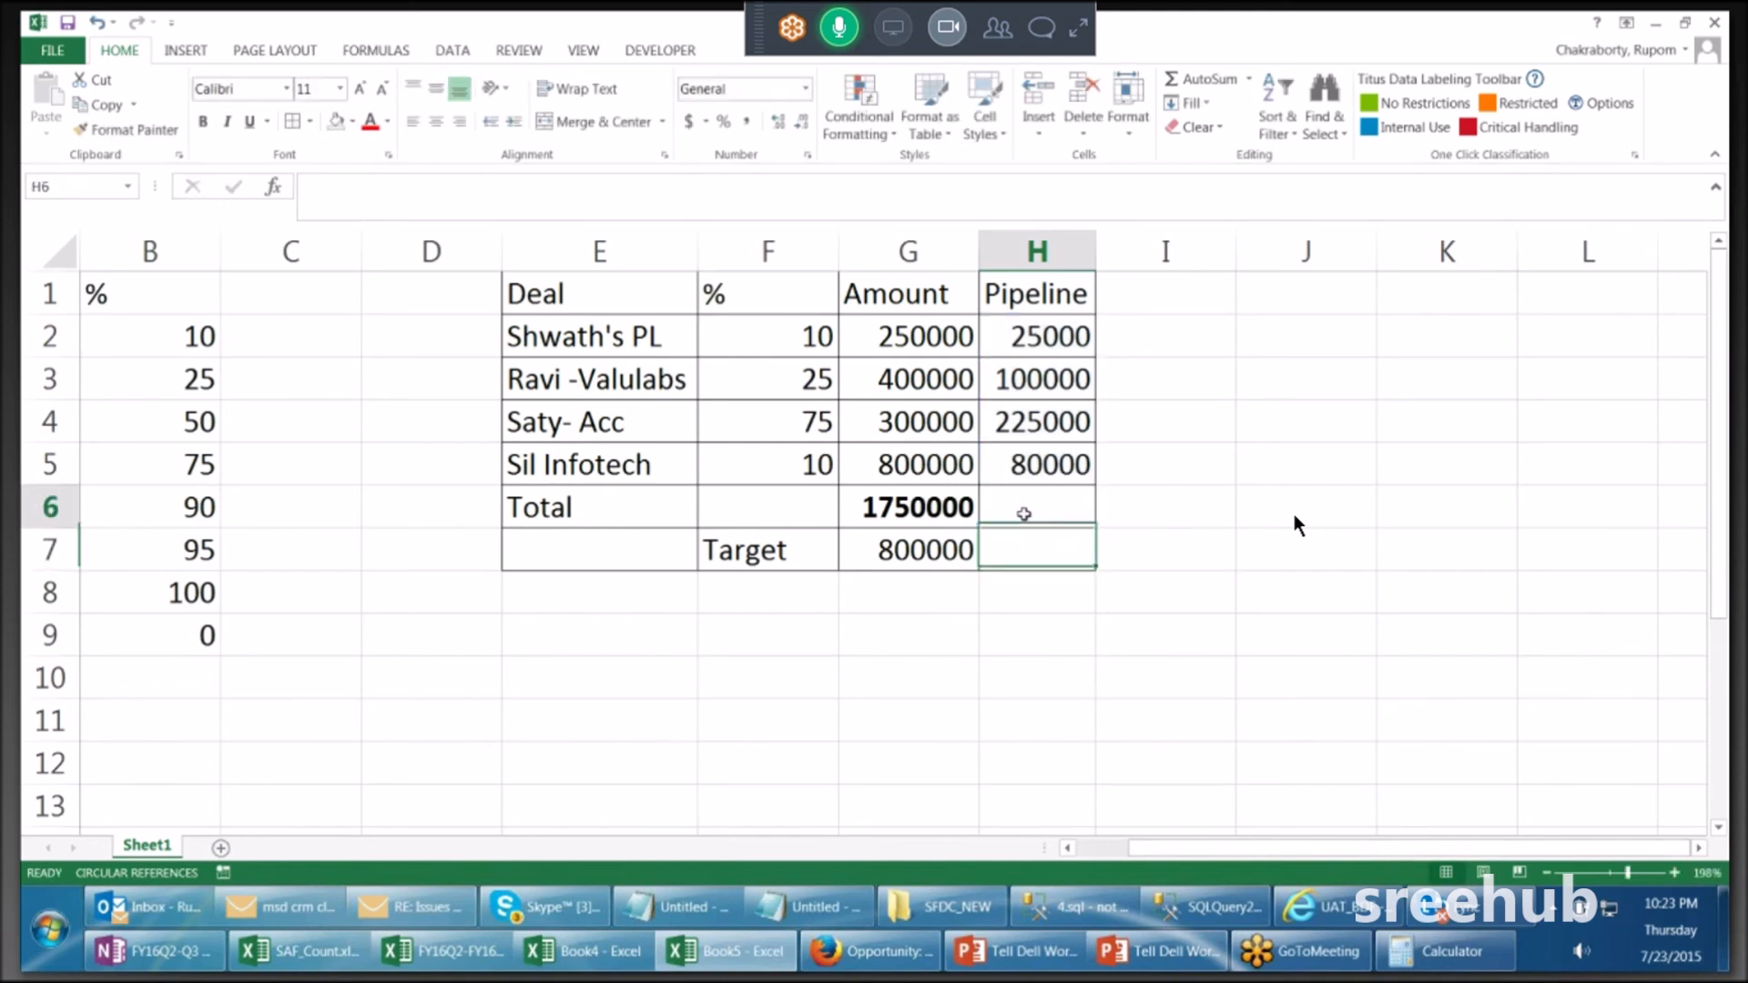
pyautogui.click(1185, 80)
pyautogui.press('Return')
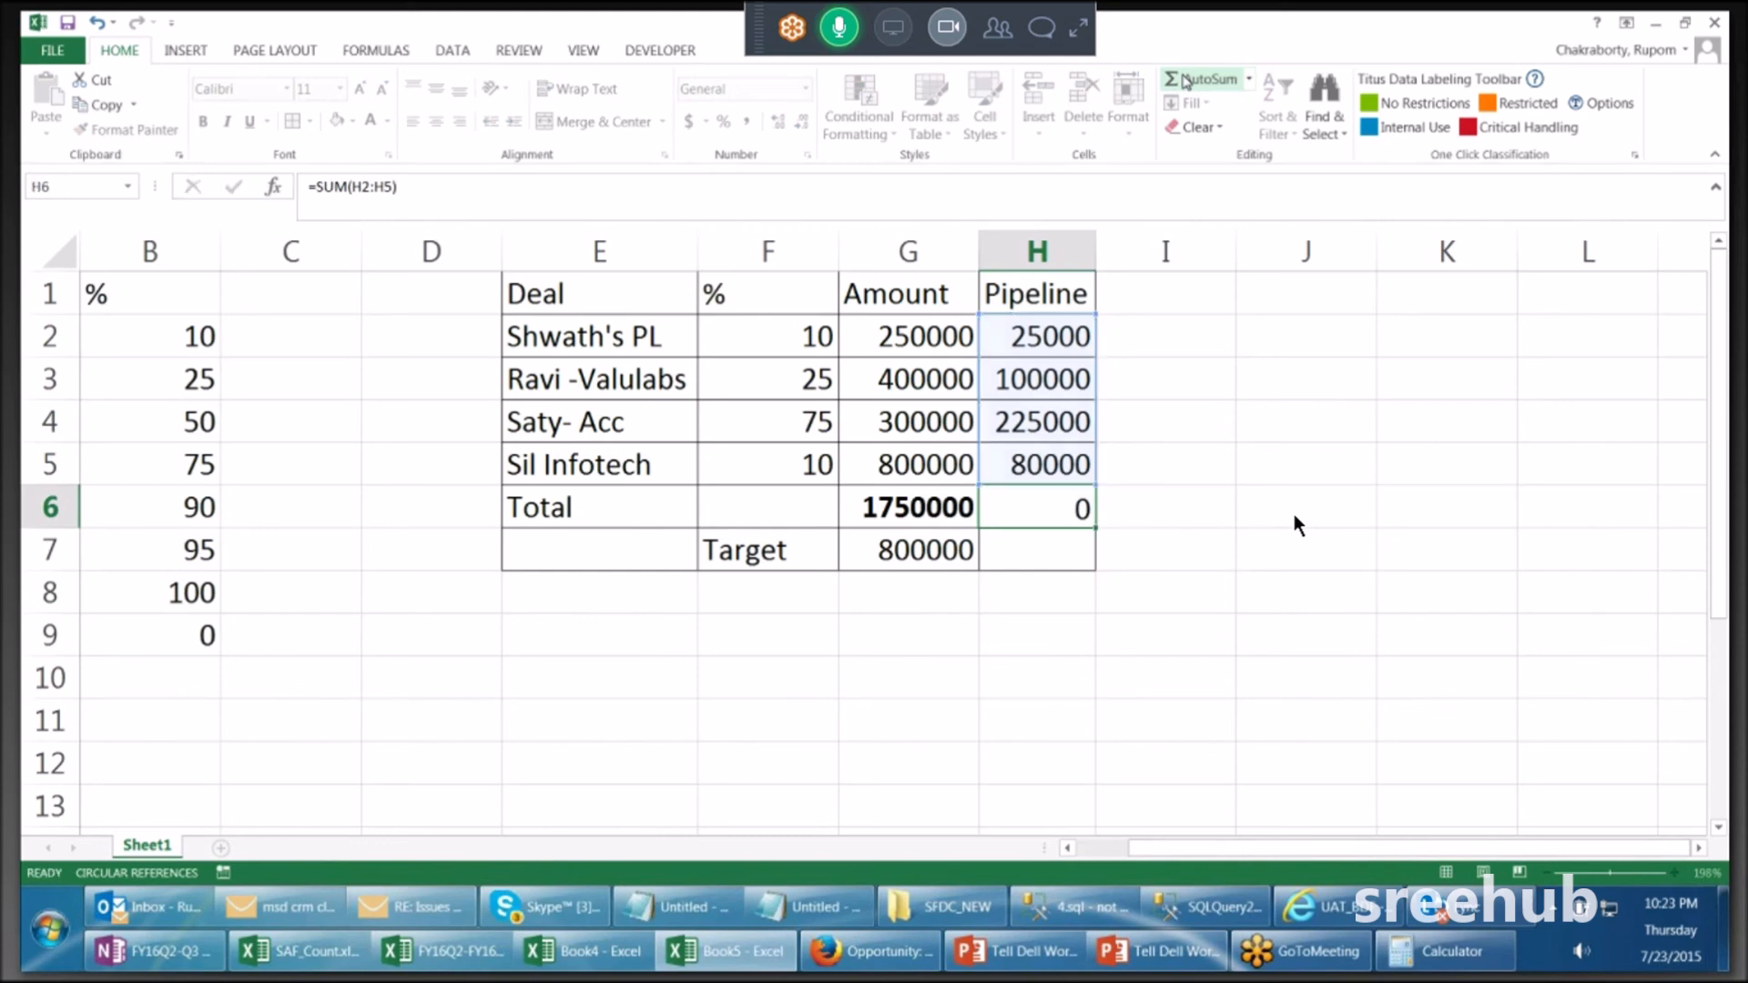
pyautogui.click(1040, 524)
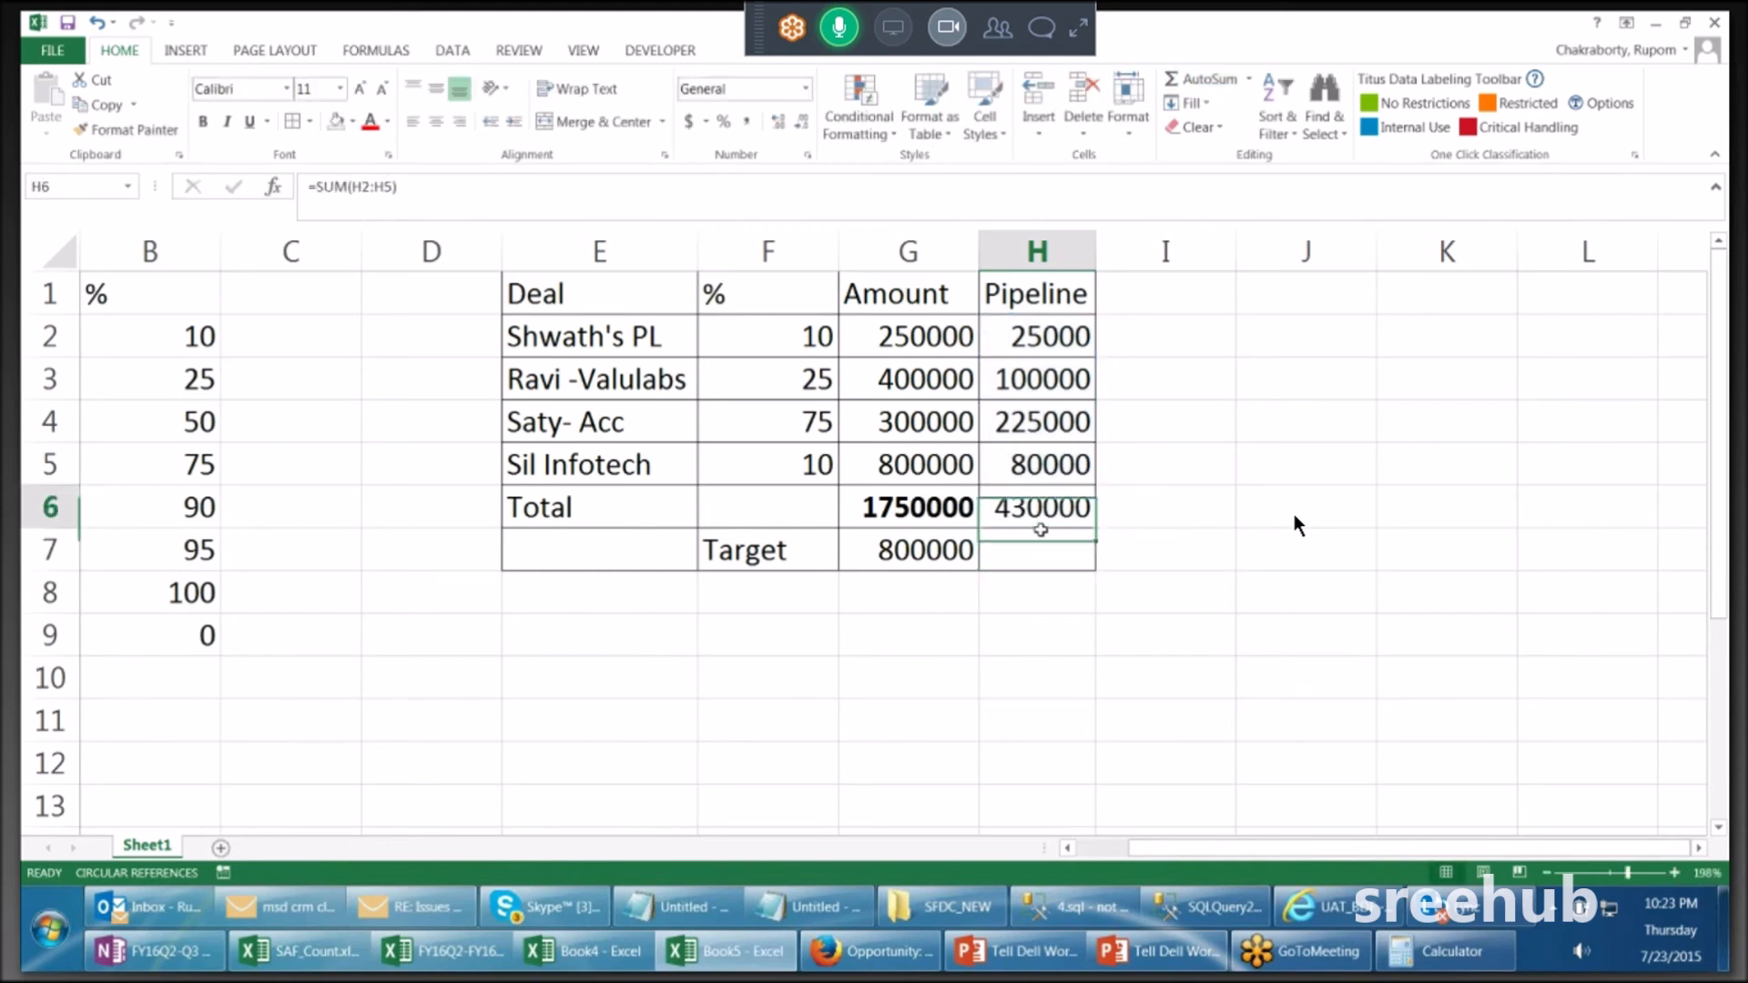
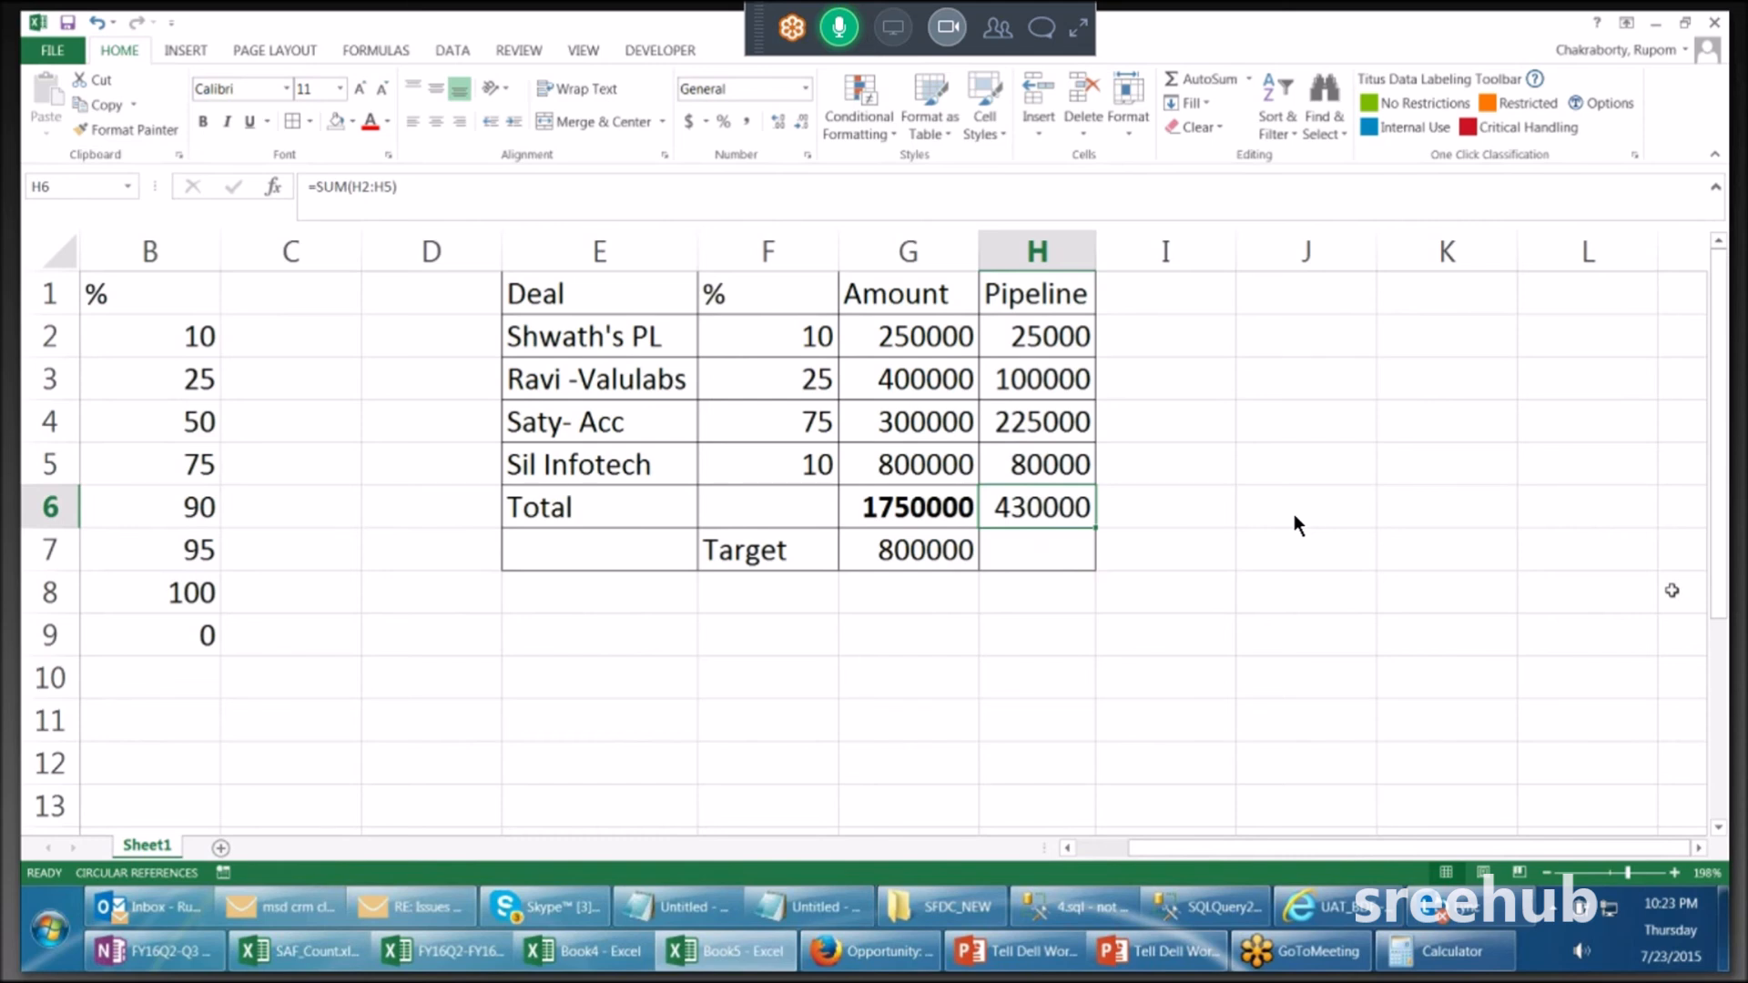
# Step: Review the target in G7, the pipeline total in H6, the deal amounts in column G, and the fourth deal's percentage in F5
pyautogui.click(1249, 600)
pyautogui.click(941, 572)
pyautogui.click(1049, 514)
pyautogui.click(947, 343)
pyautogui.moveTo(940, 379); pyautogui.dragTo(916, 462)
pyautogui.click(917, 462)
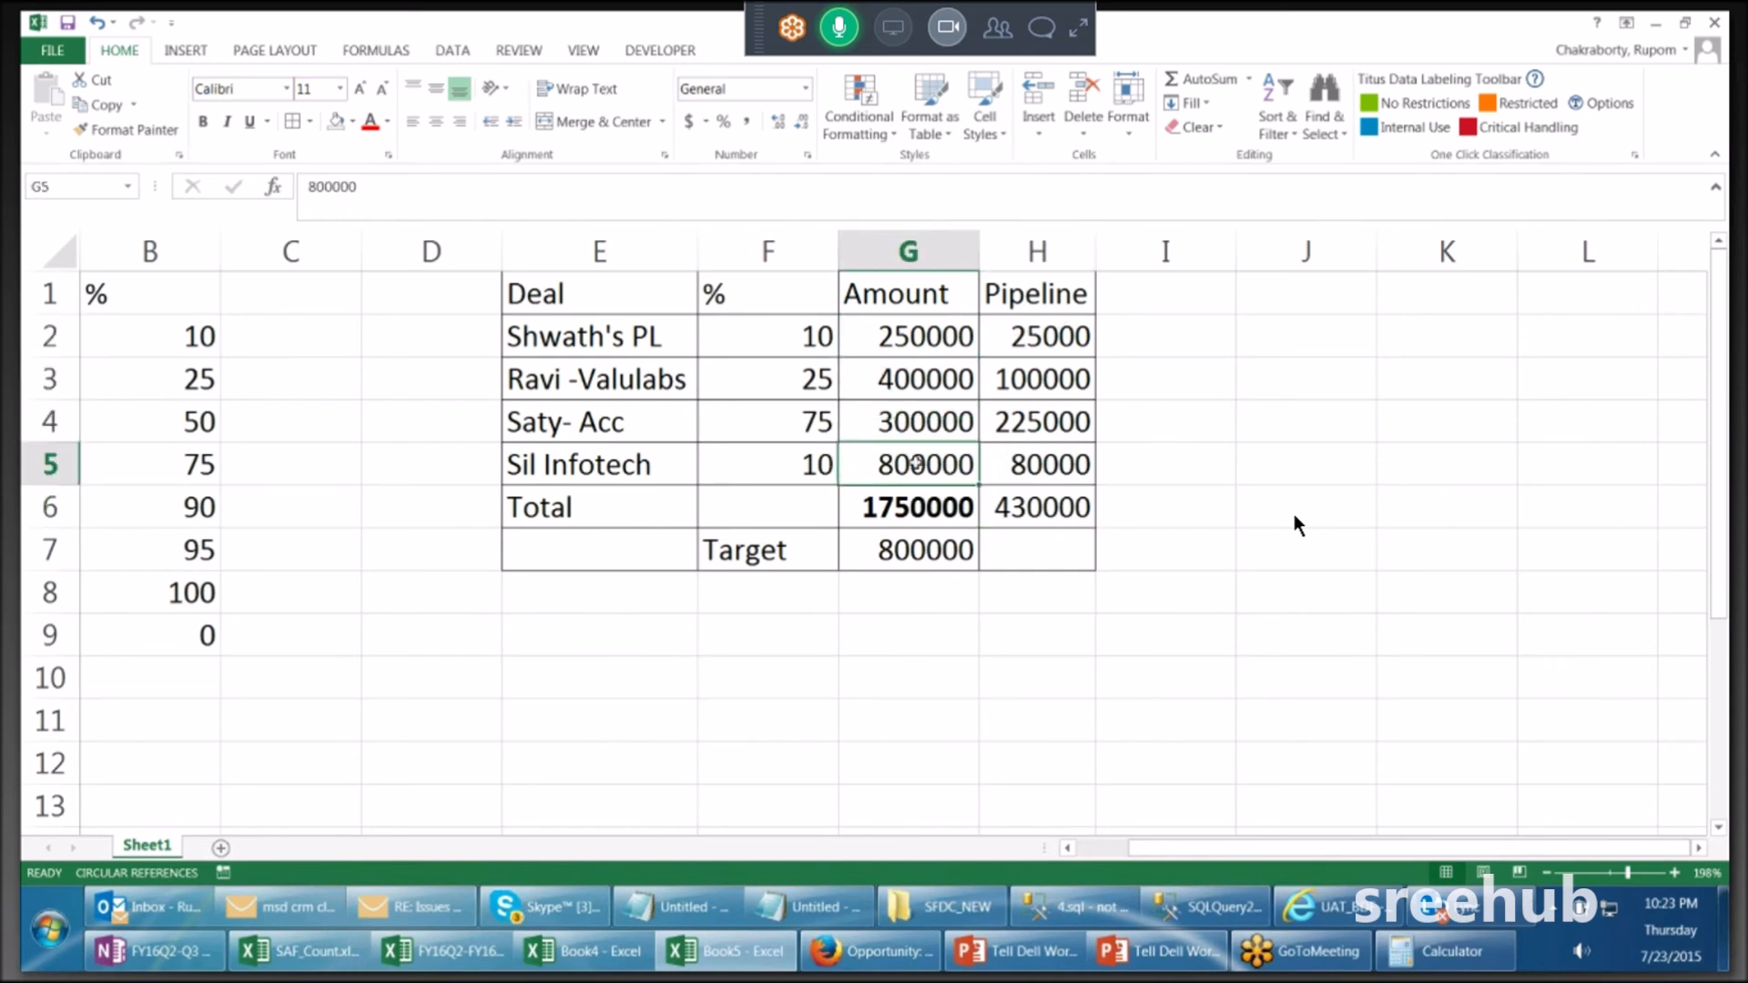
pyautogui.click(816, 464)
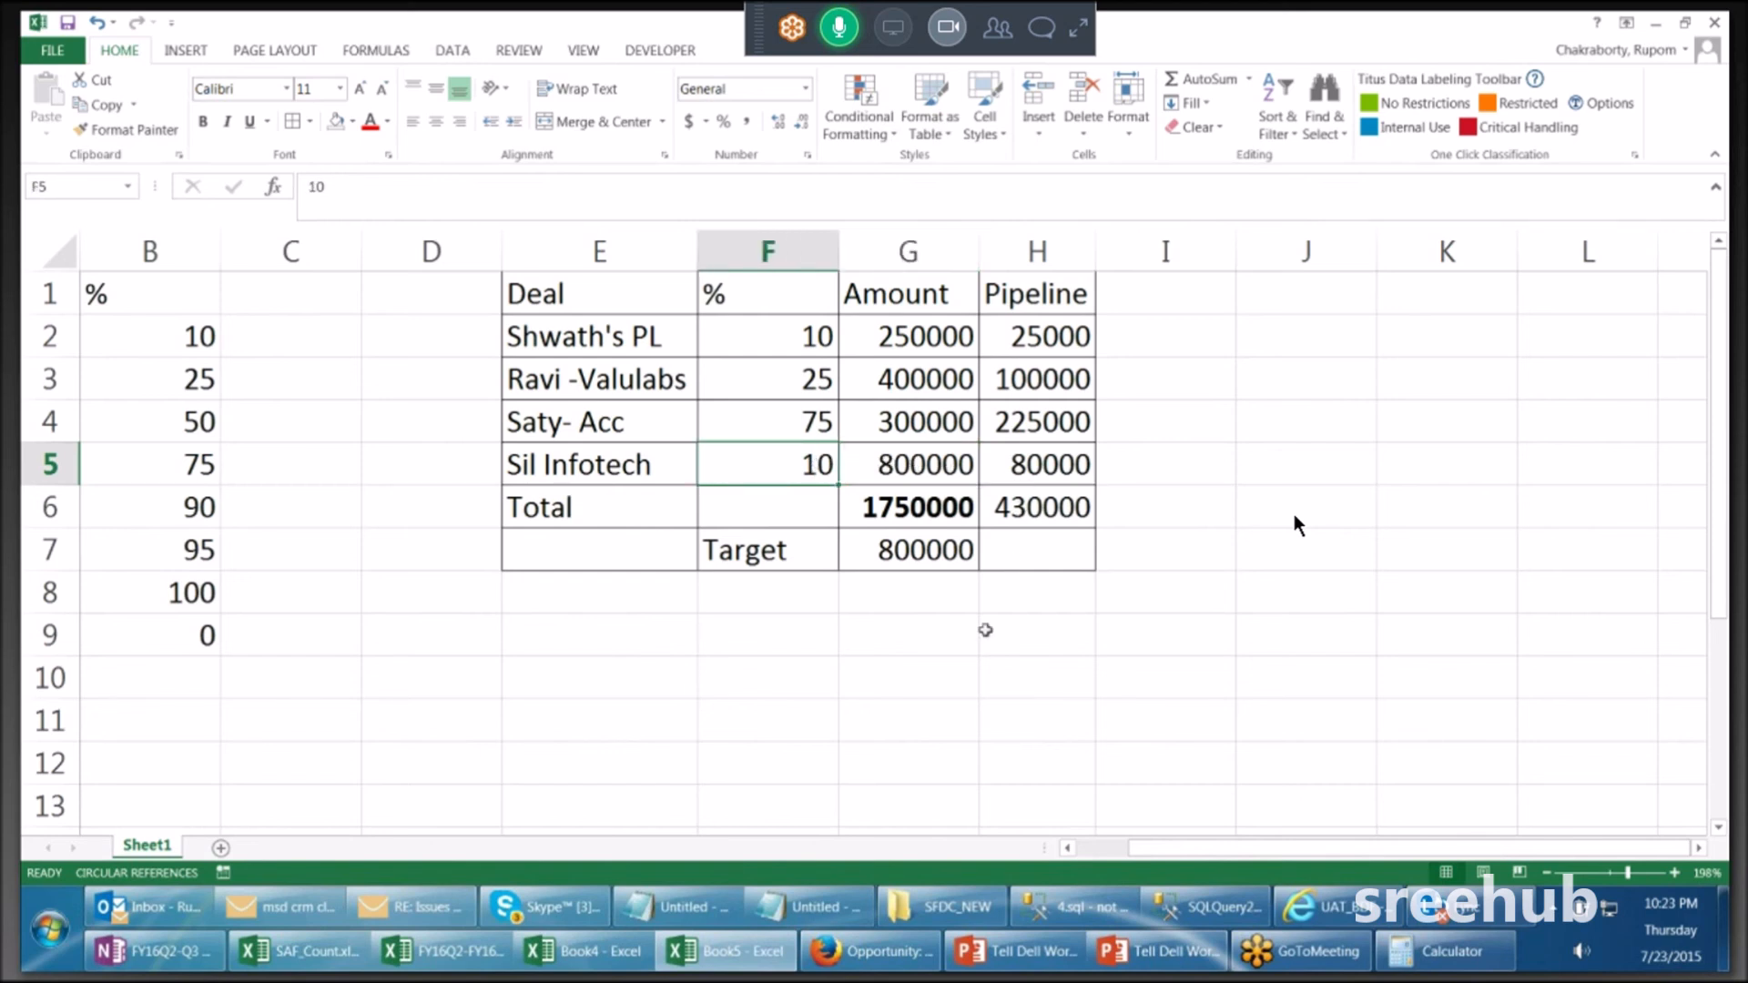
pyautogui.click(923, 659)
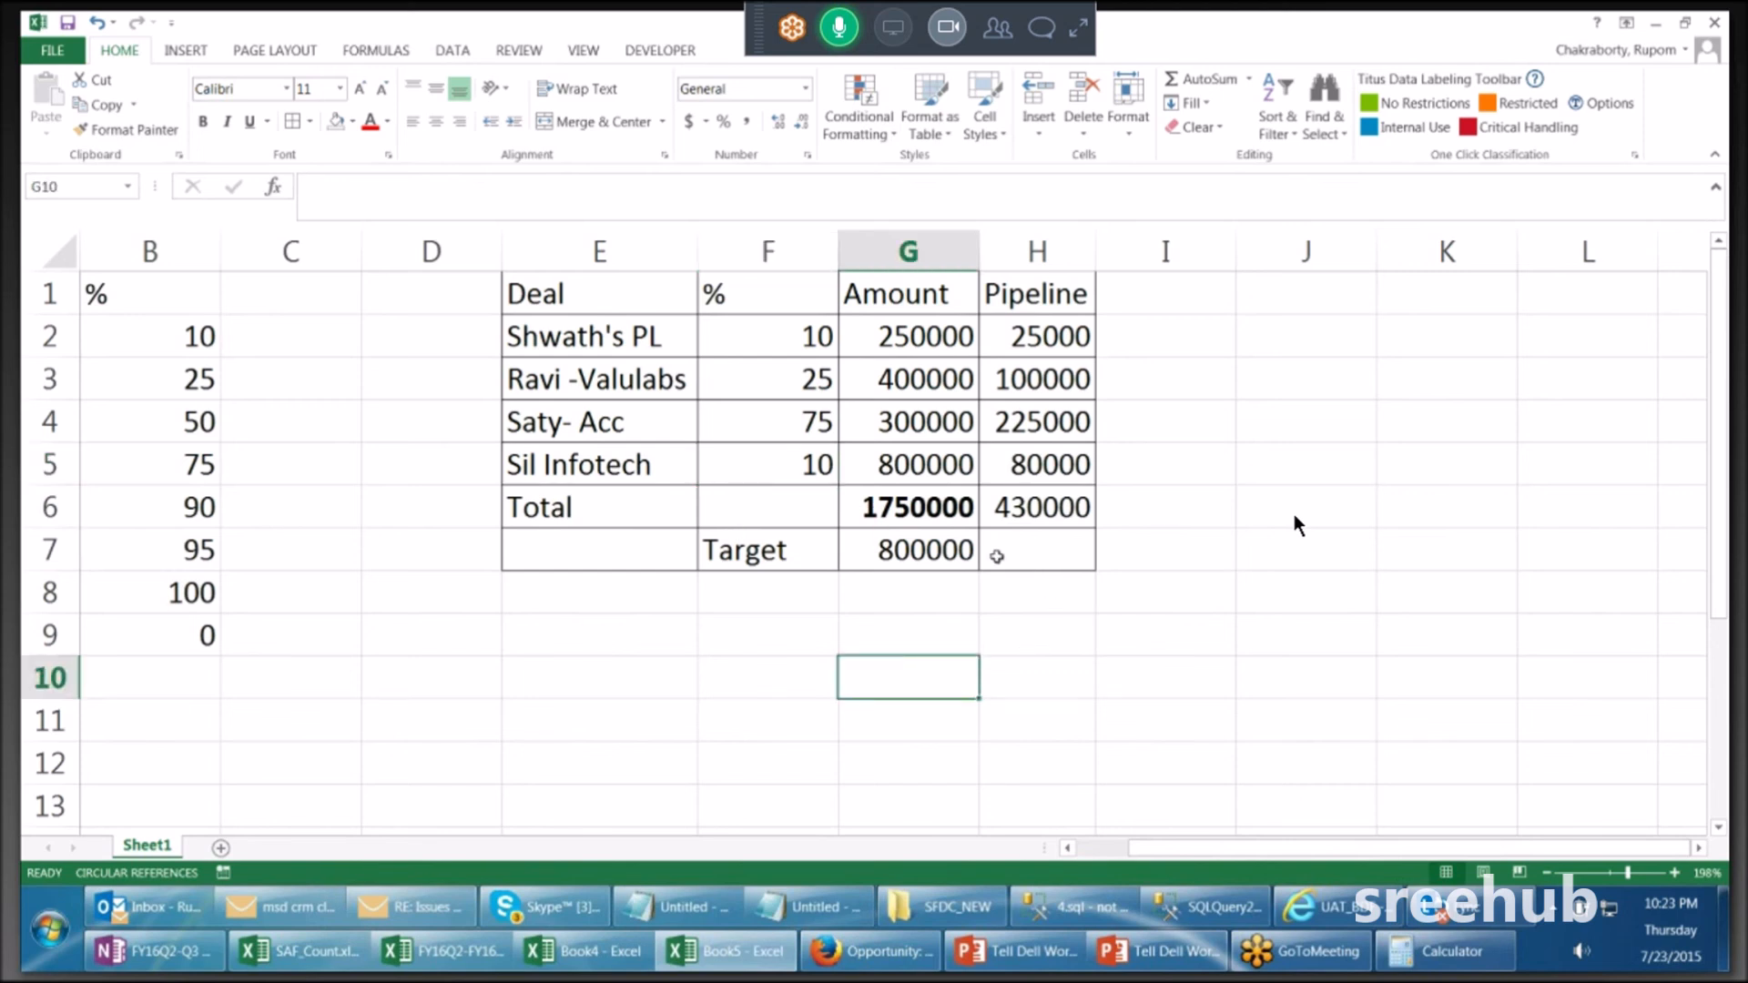
# Step: Fill the pipeline total cell H6 with red to contrast it with the target amount
pyautogui.click(1046, 523)
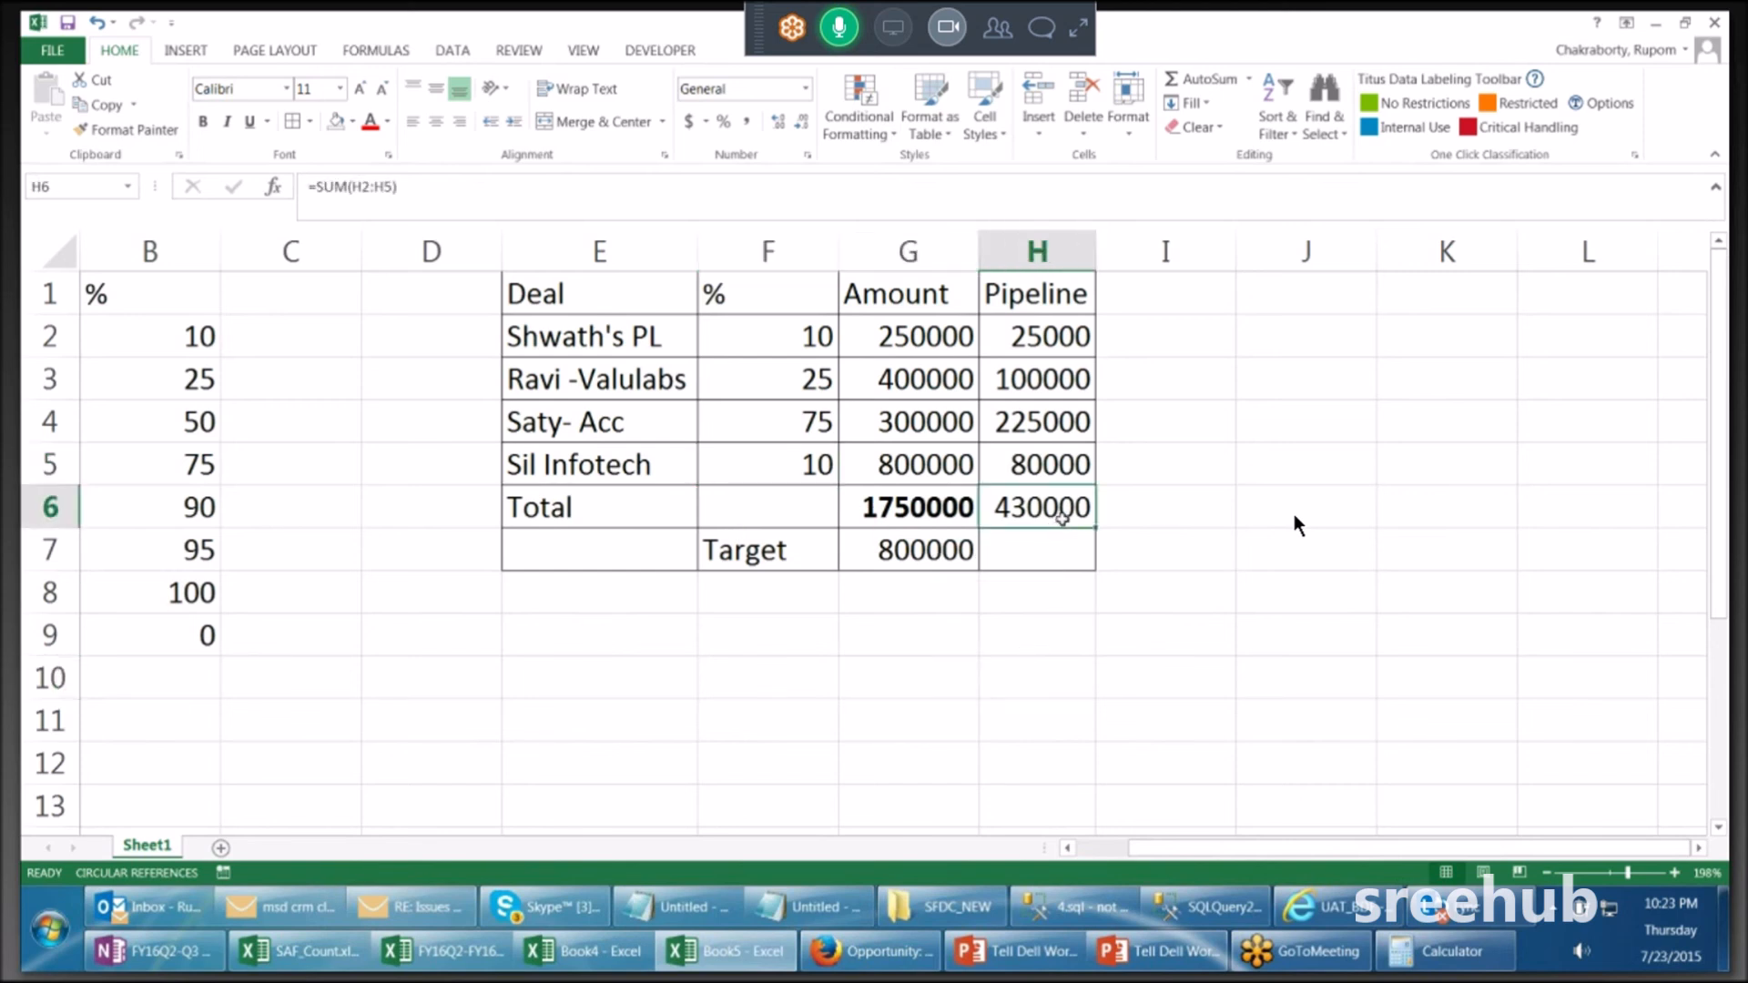
pyautogui.click(353, 121)
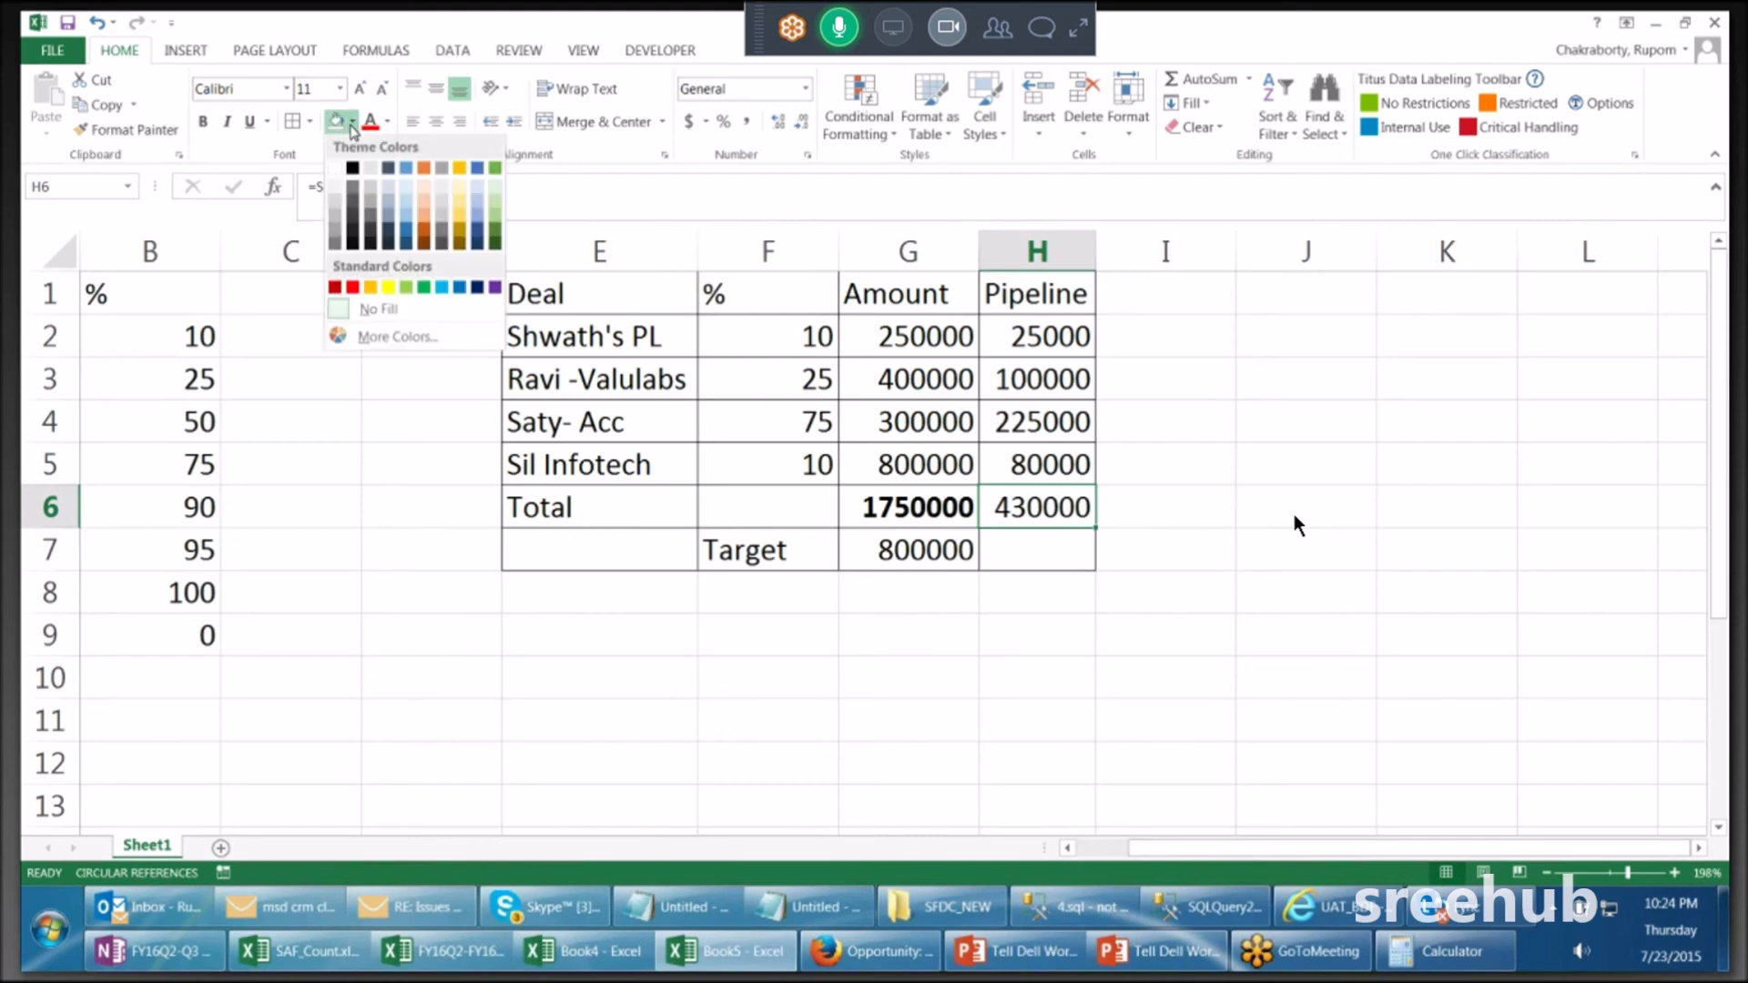
pyautogui.click(352, 290)
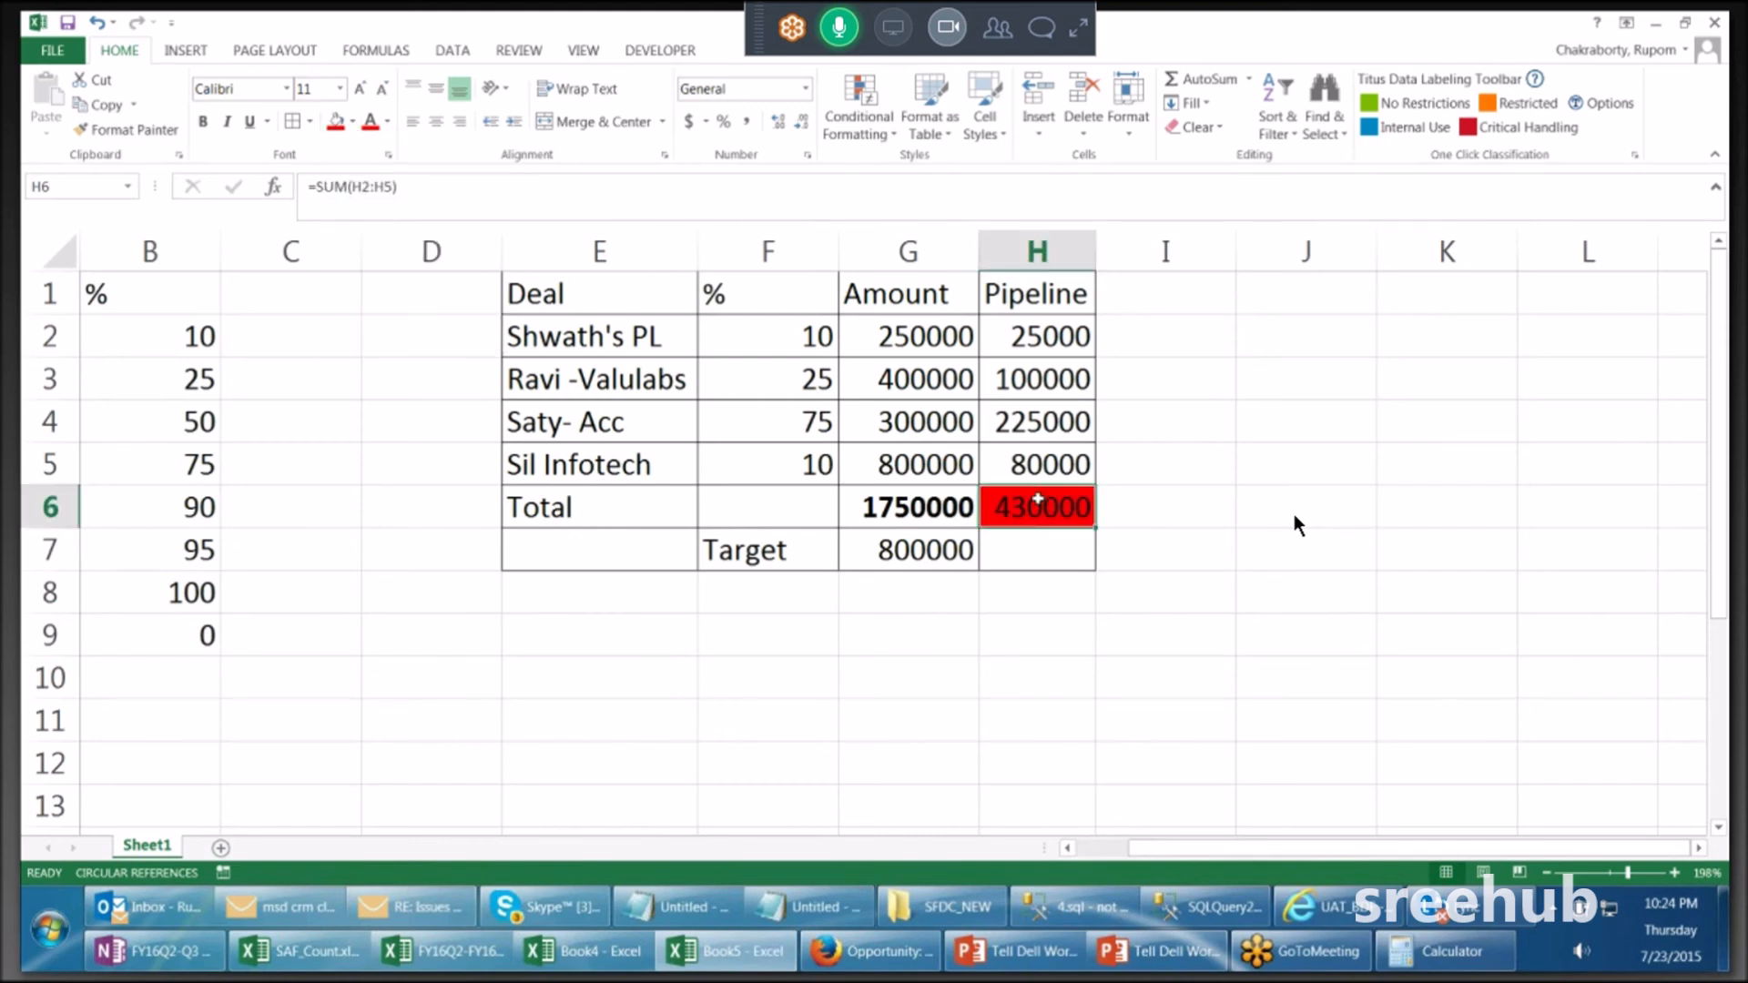
pyautogui.click(926, 562)
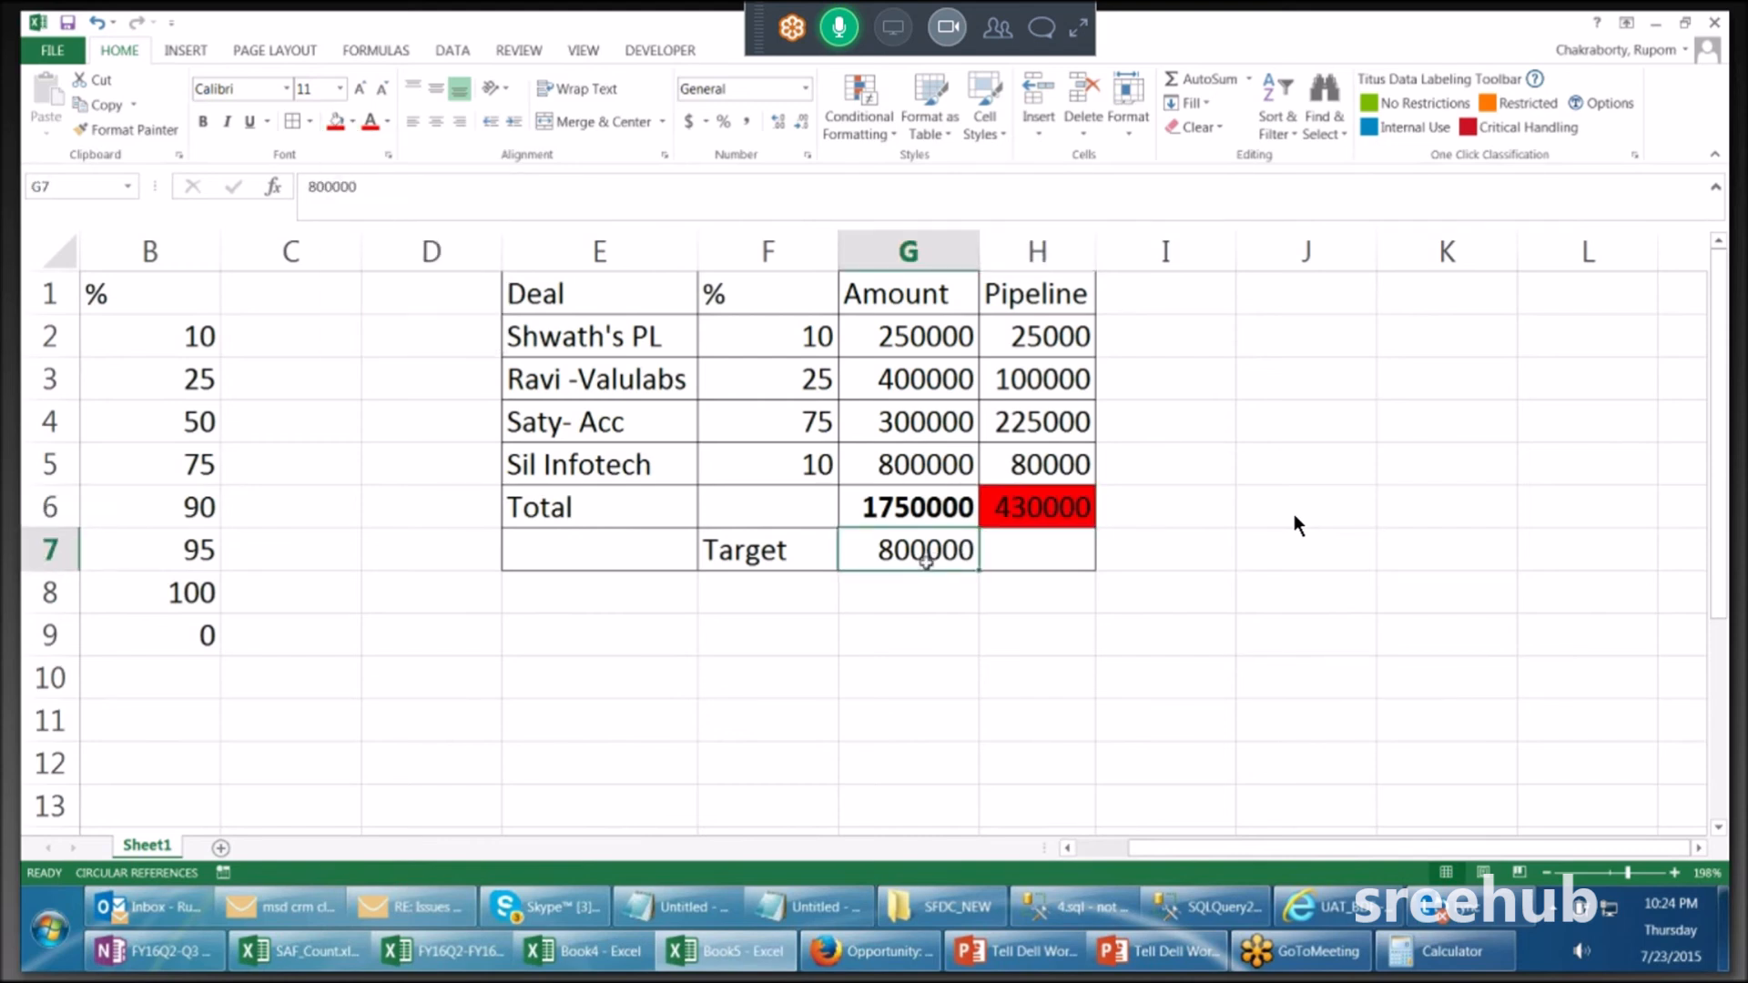
# Step: Enter 2400000 in I6 beside the pipeline total
pyautogui.click(1132, 512)
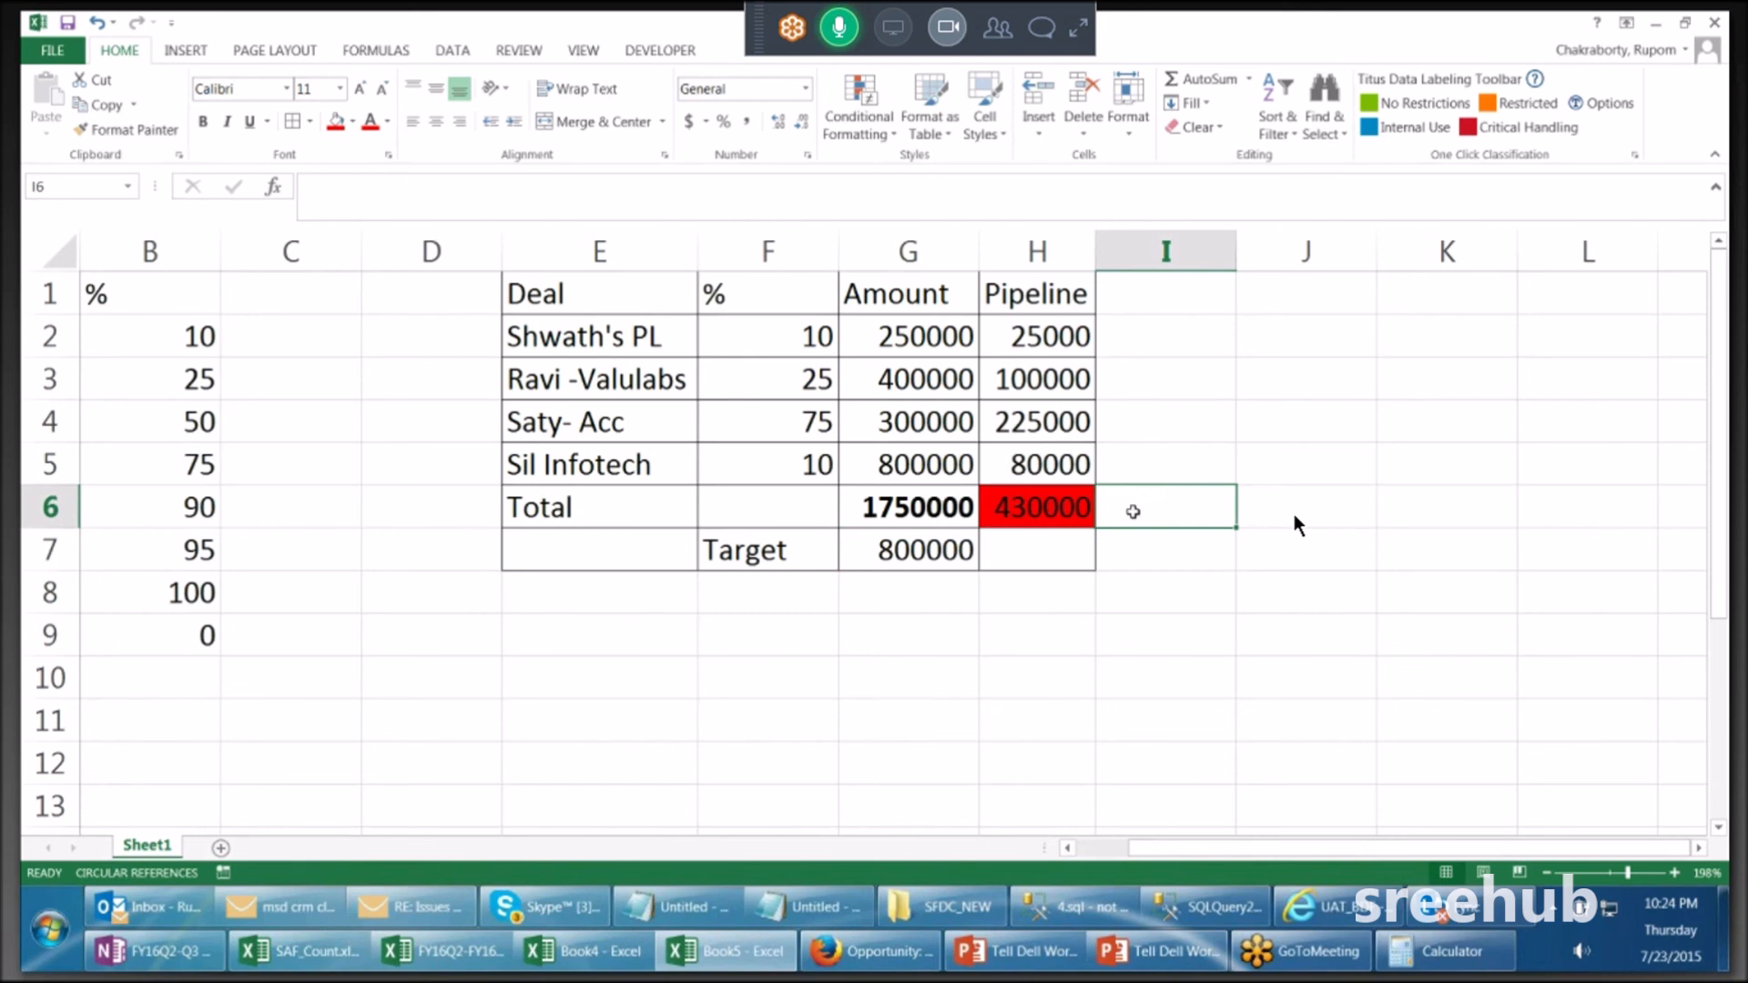
pyautogui.write('2400000')
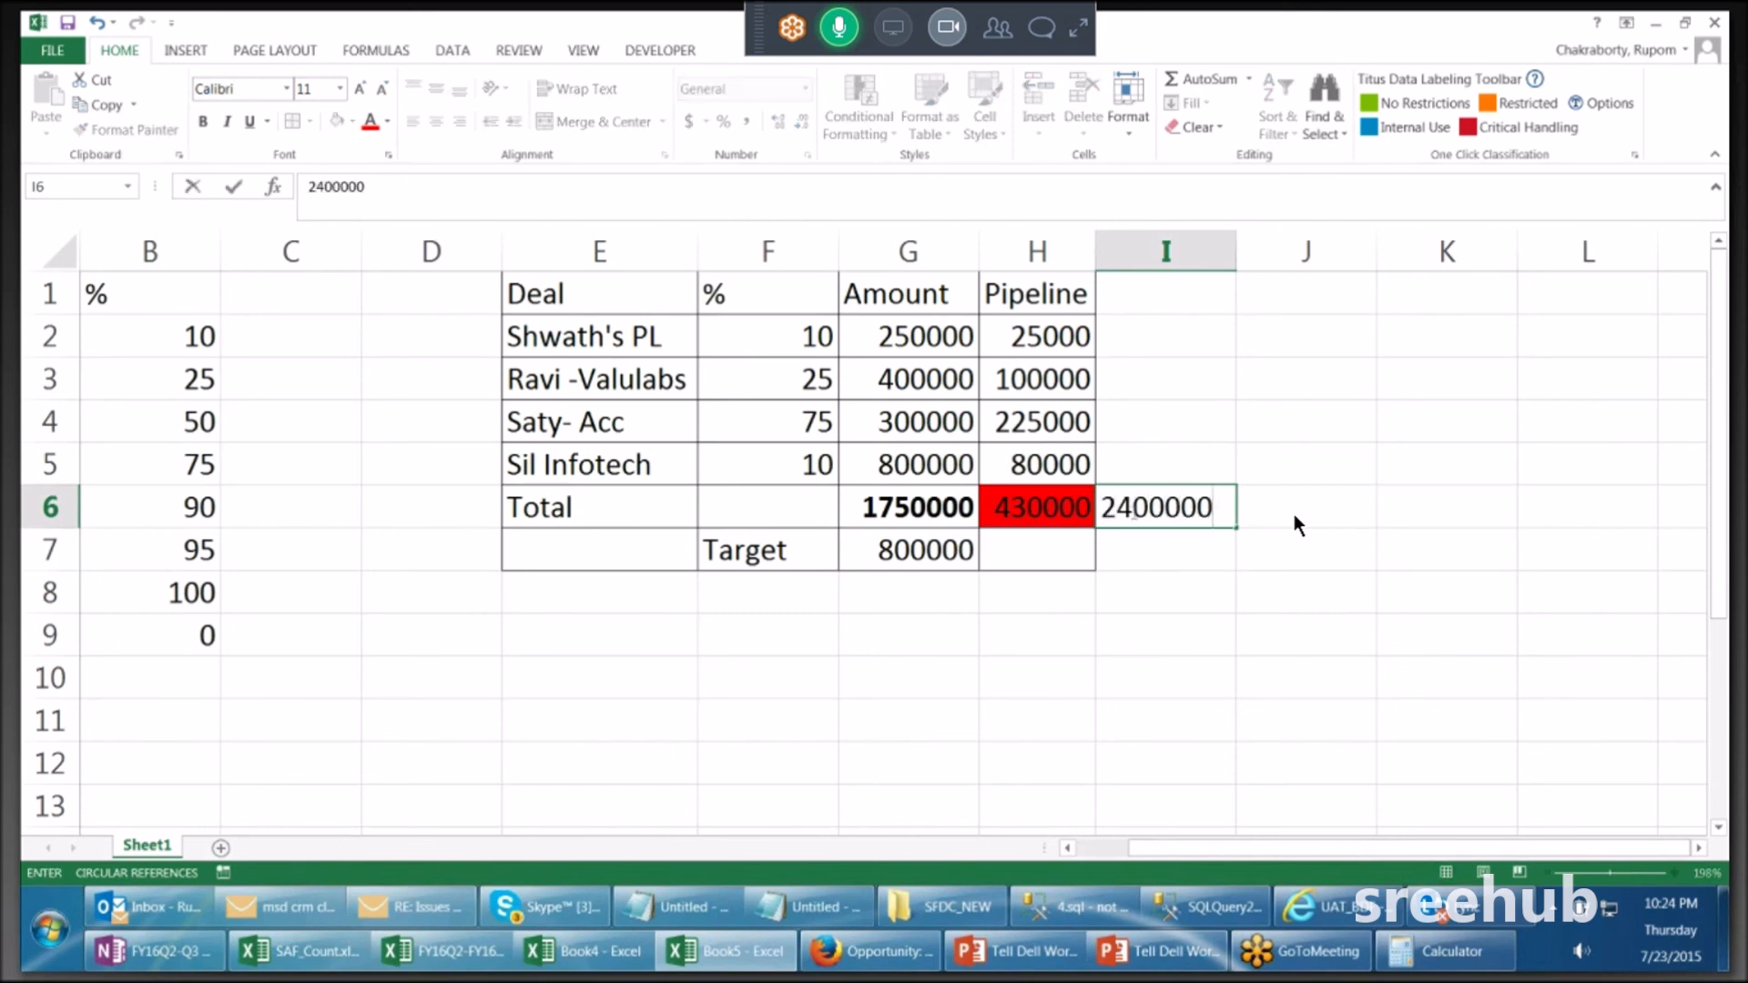
pyautogui.click(1181, 624)
pyautogui.click(1176, 496)
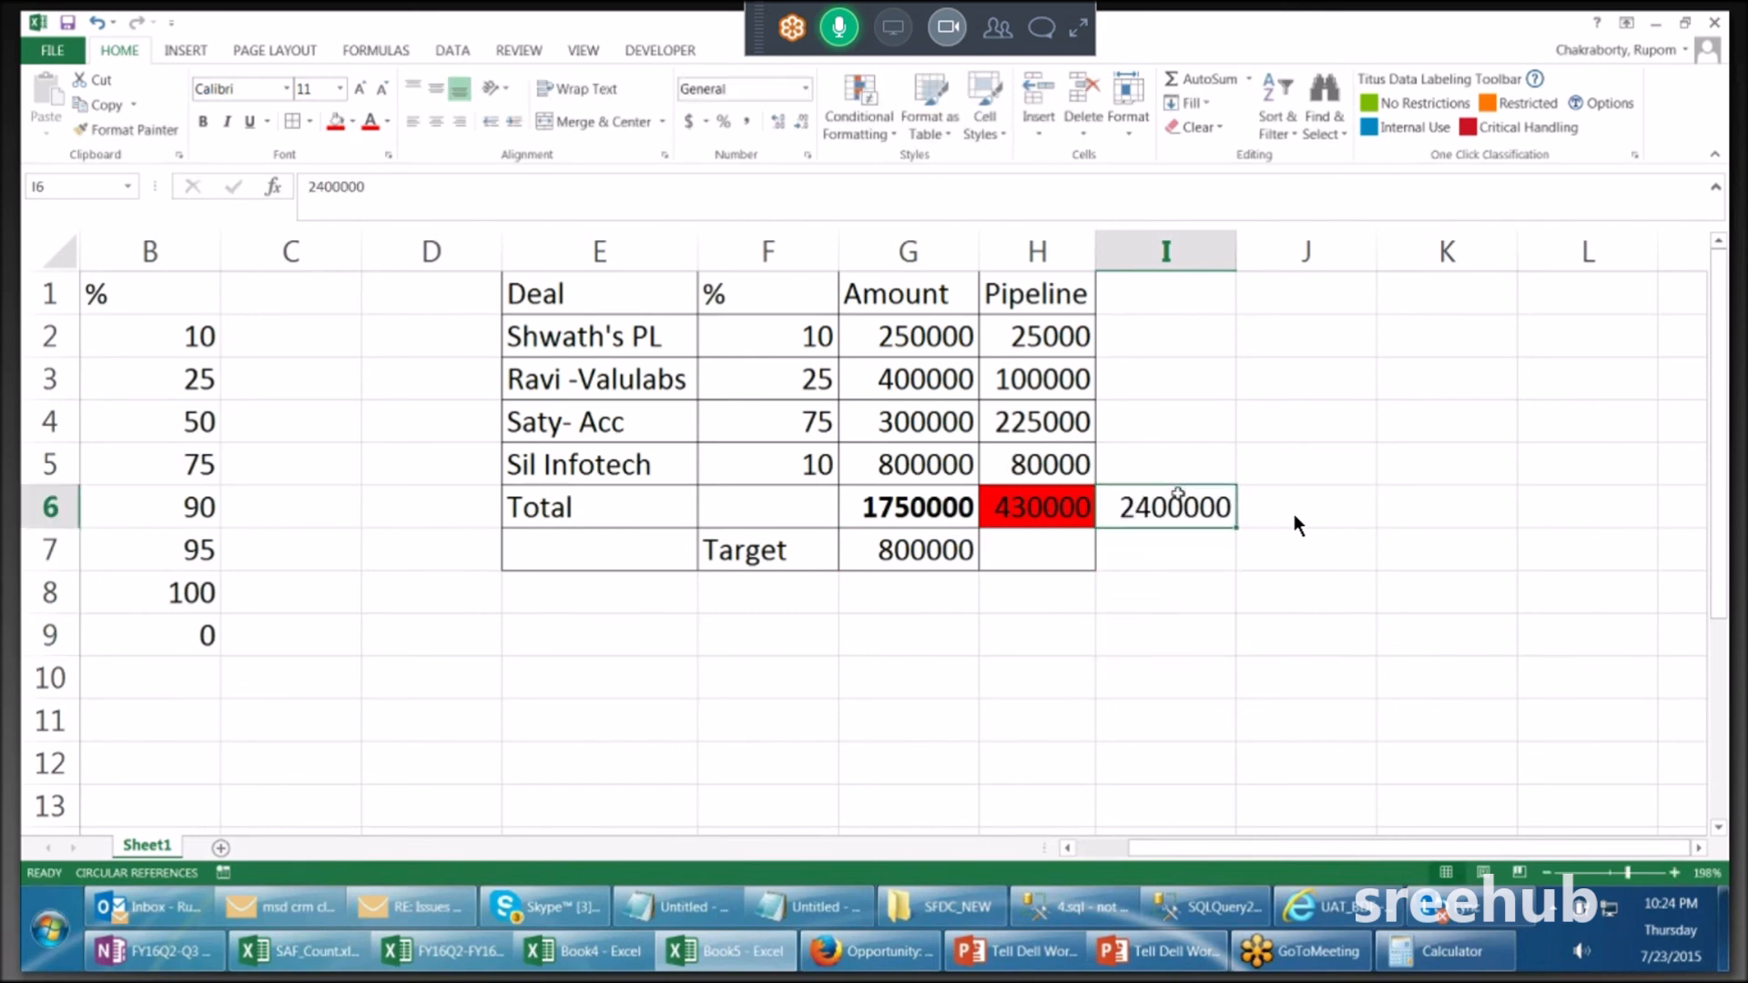
# Step: Review the deals' values in the Pipeline column and set Sil Infotech's percentage to 90 in F5
pyautogui.moveTo(1044, 330); pyautogui.dragTo(1033, 458)
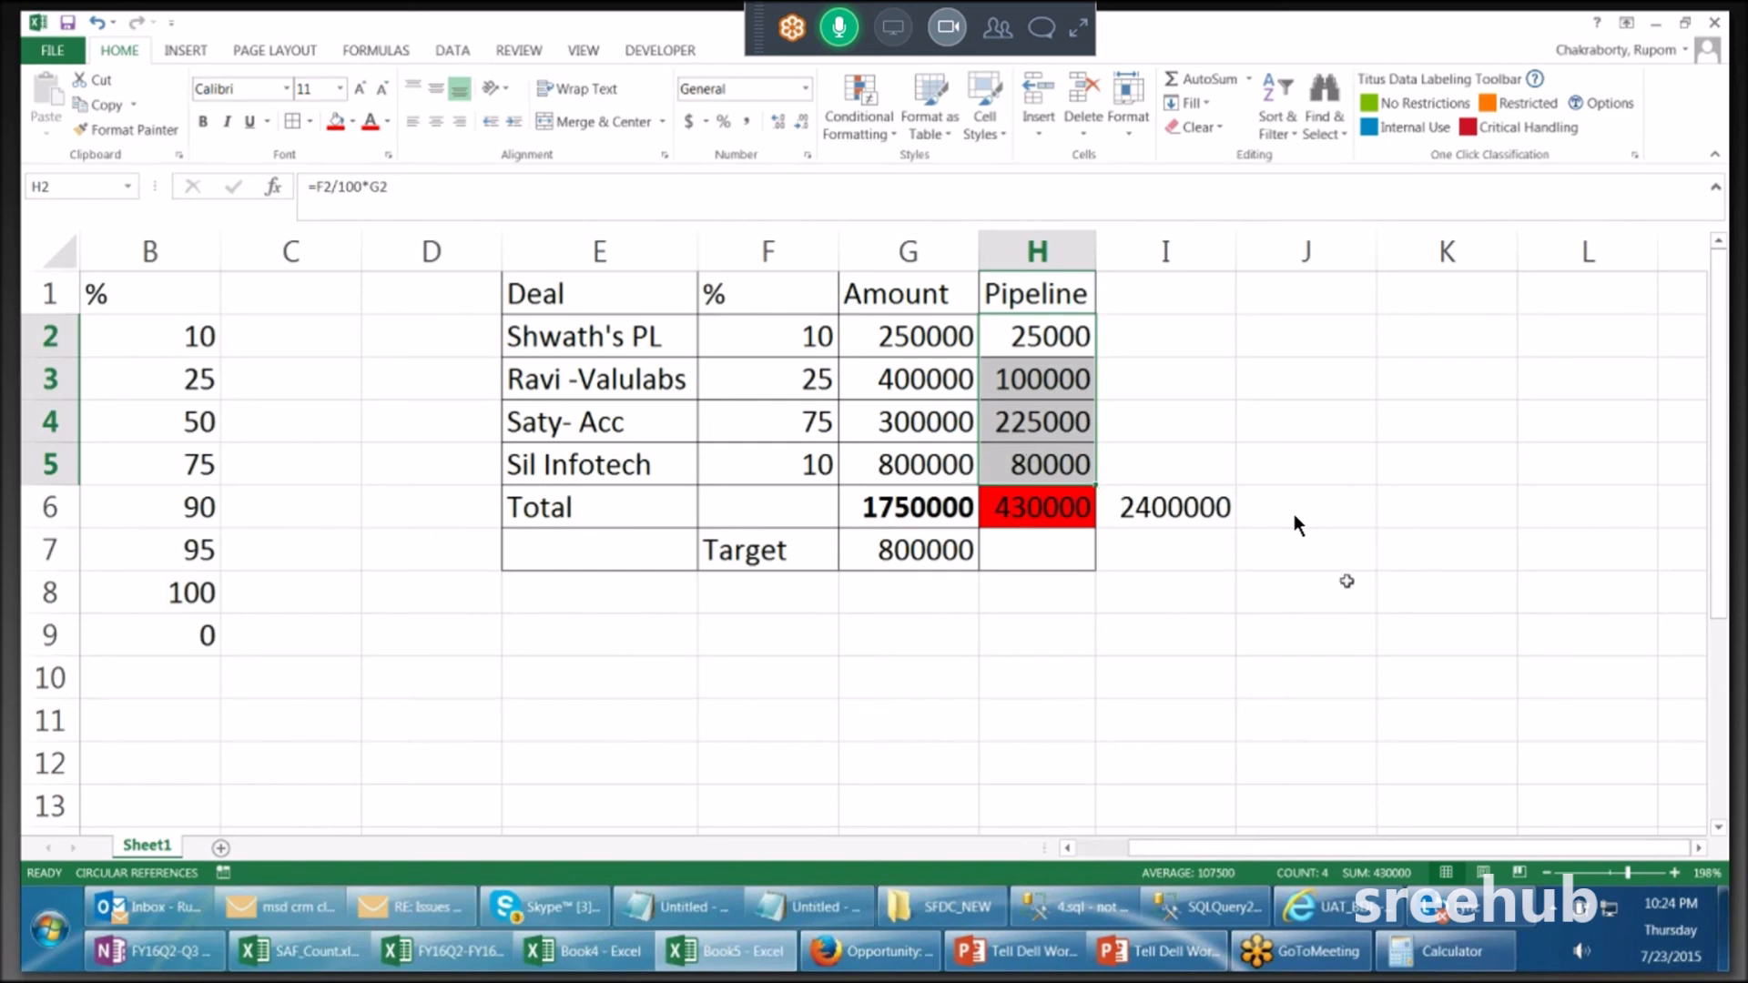
pyautogui.click(1104, 593)
pyautogui.moveTo(1058, 282); pyautogui.dragTo(1054, 464)
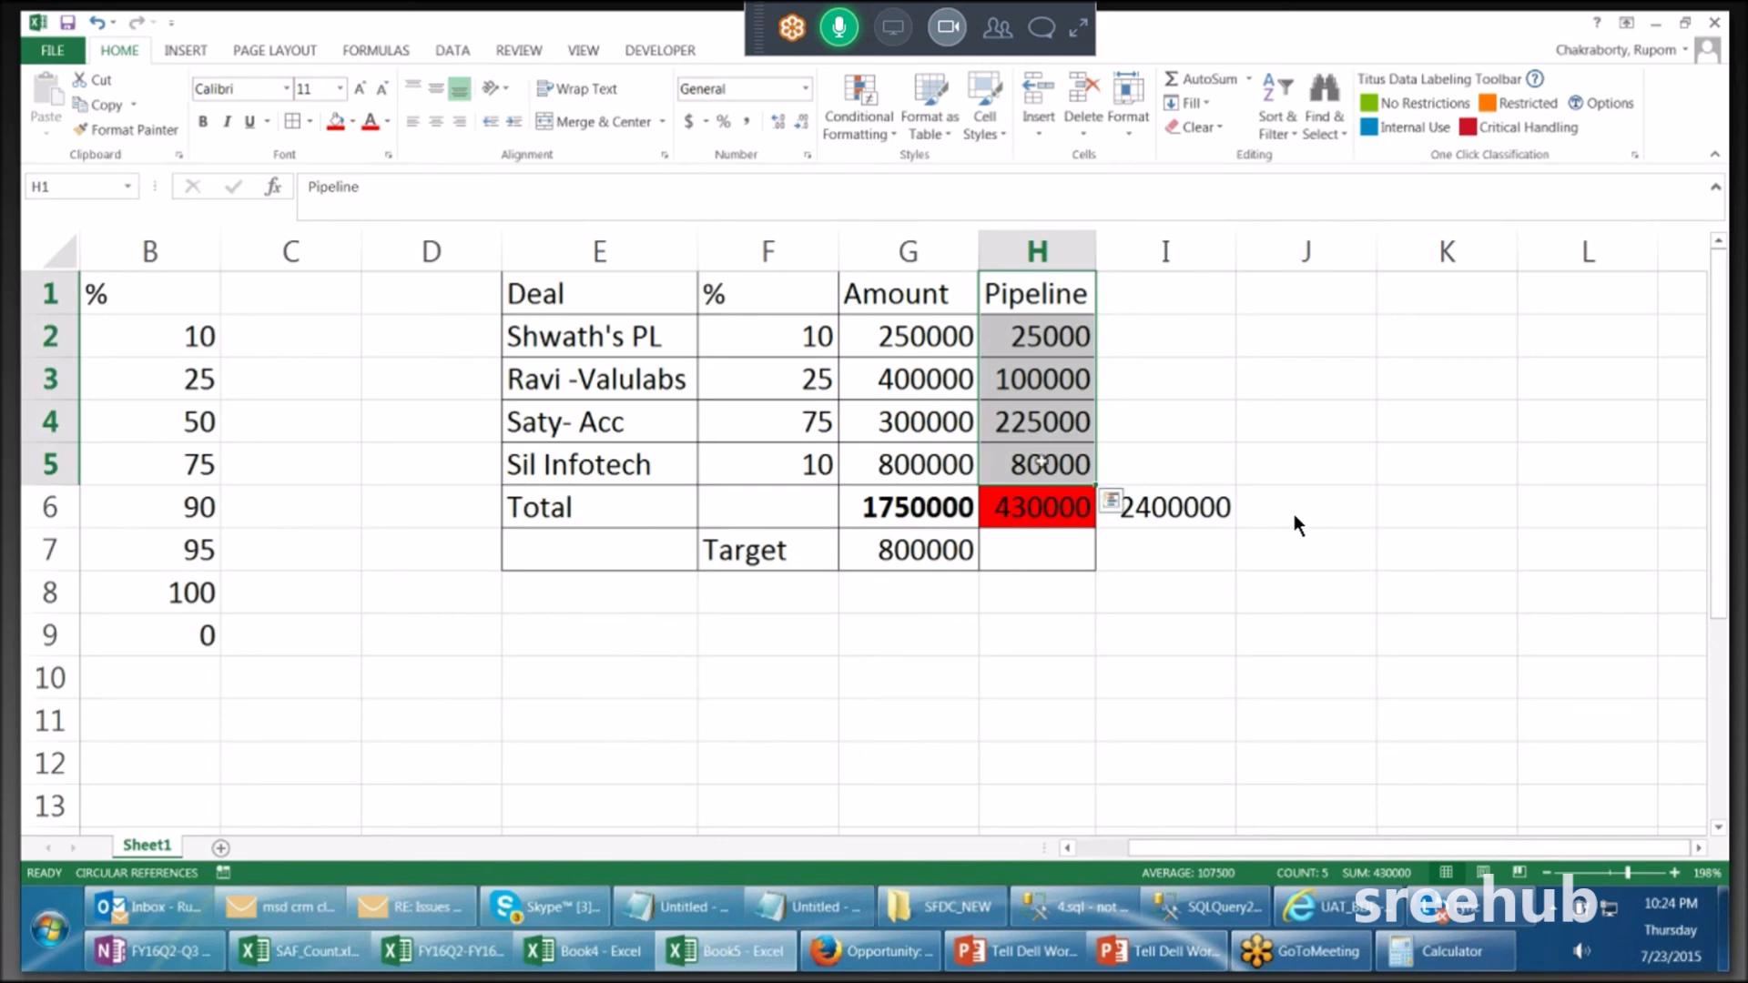
pyautogui.click(1077, 454)
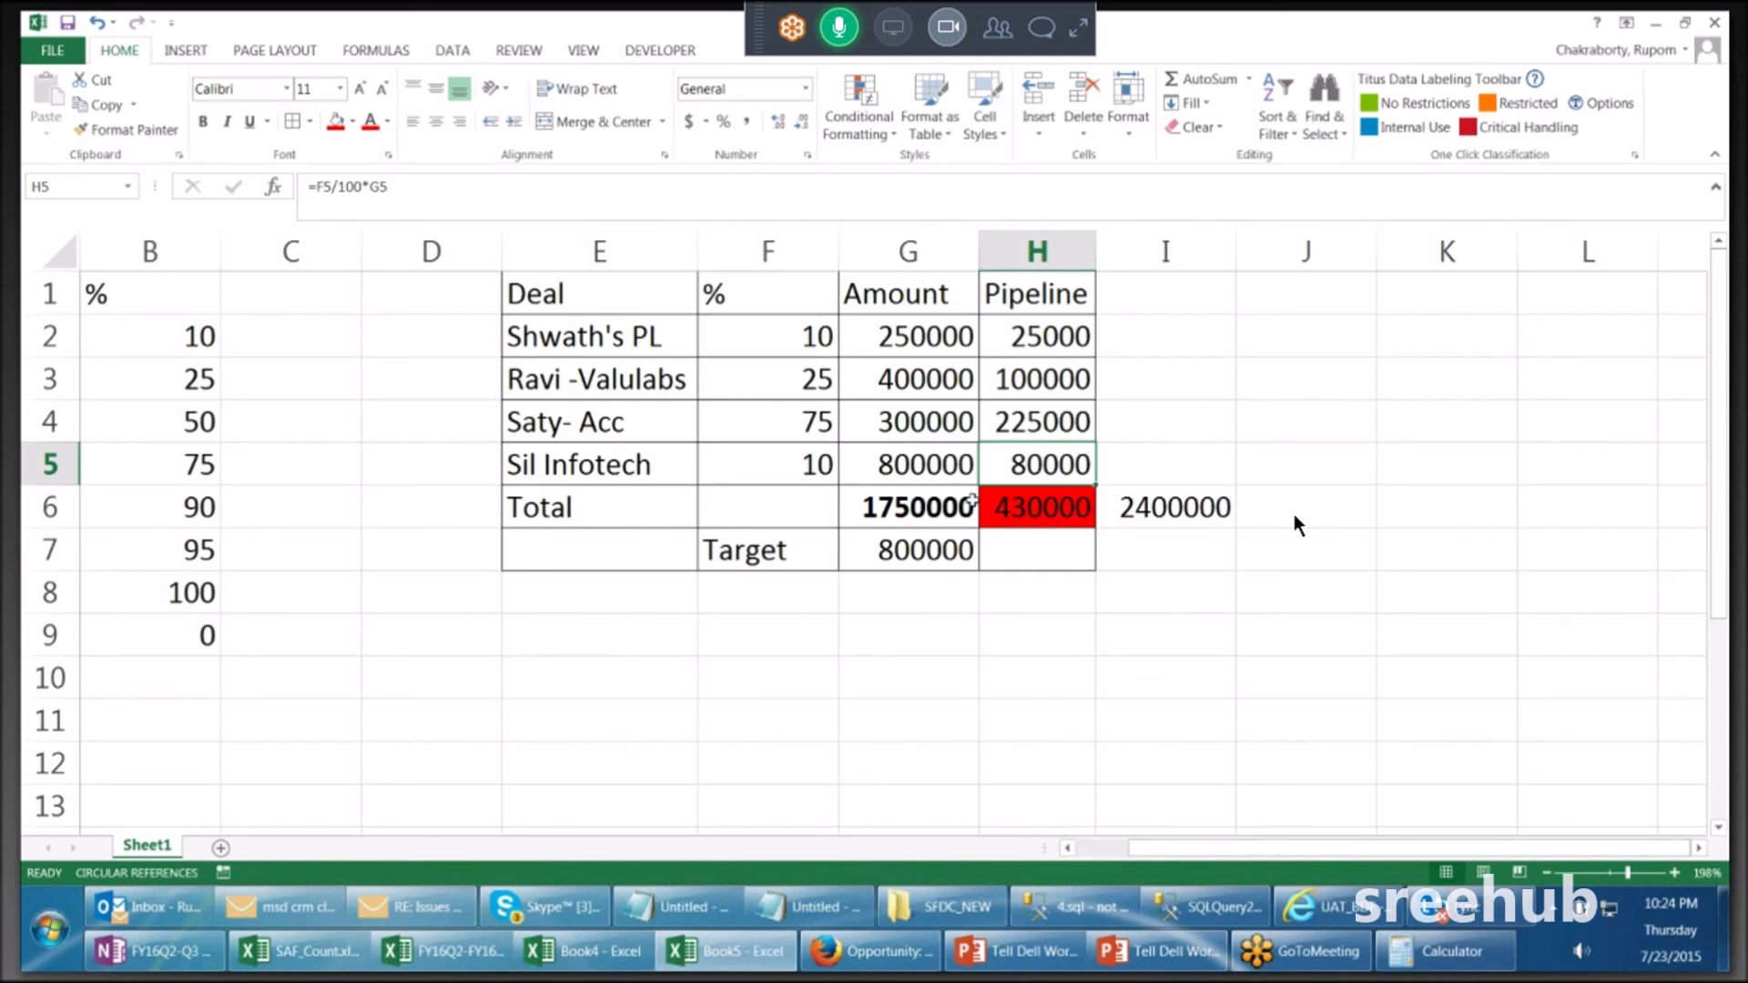
pyautogui.click(807, 458)
pyautogui.write('90')
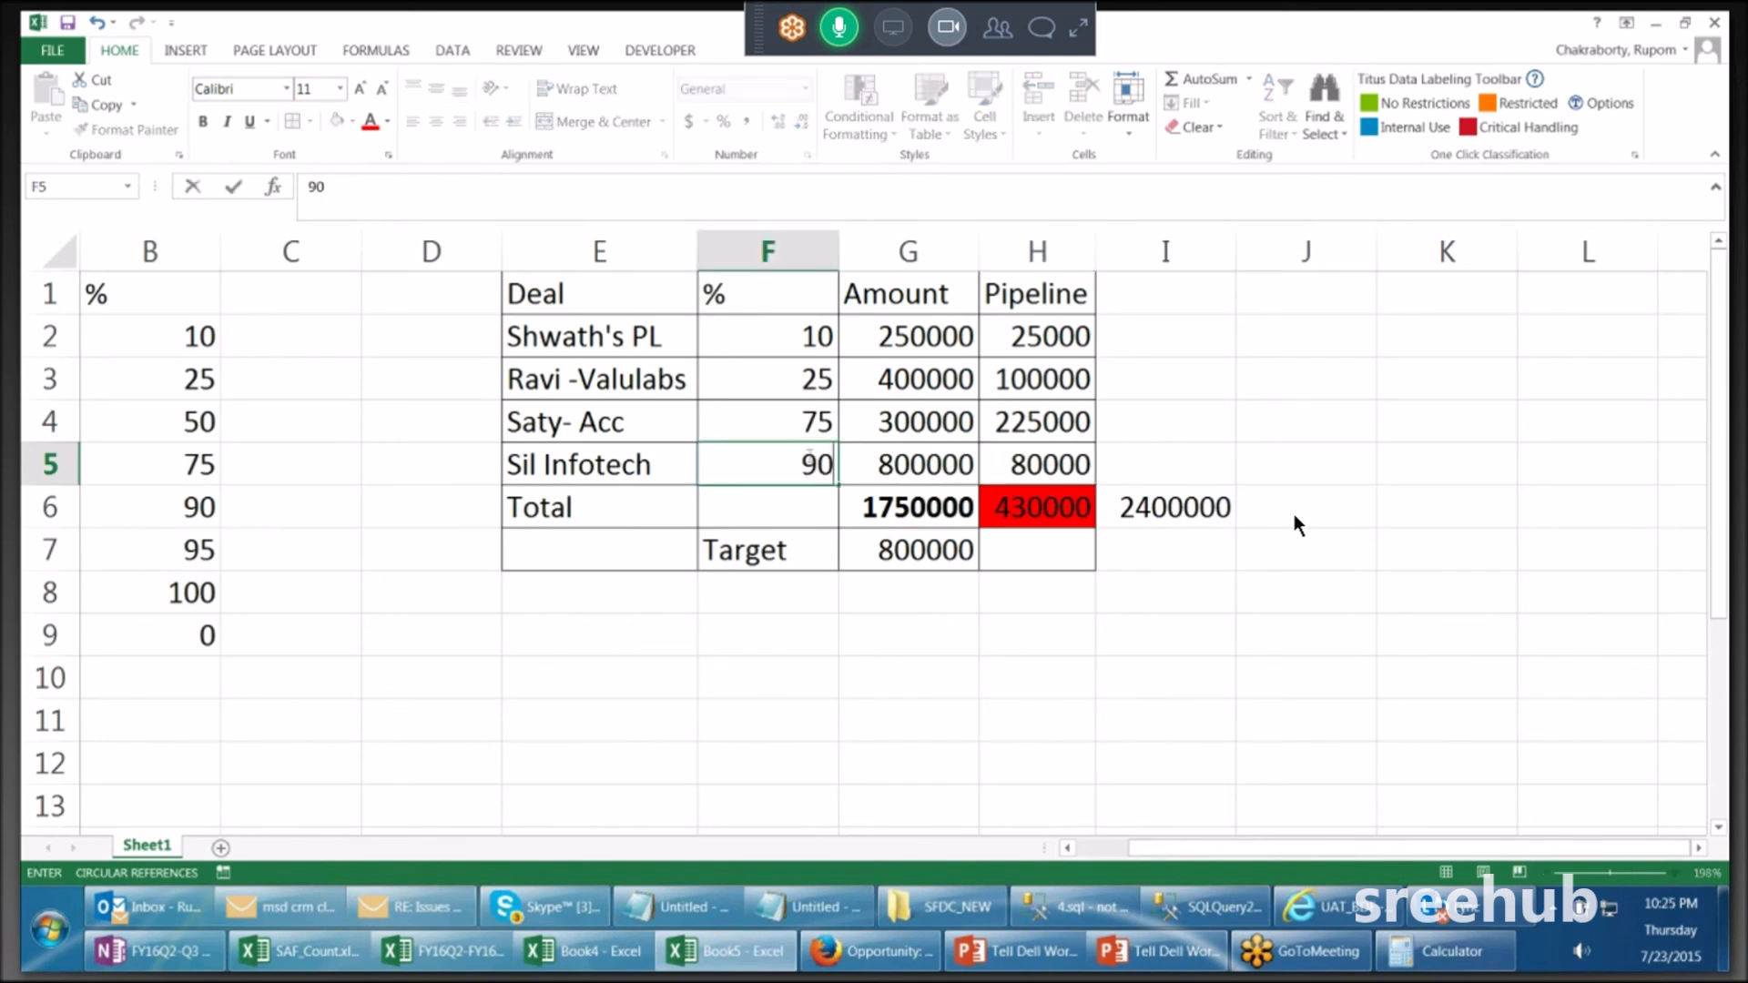
pyautogui.click(1067, 478)
pyautogui.click(1066, 562)
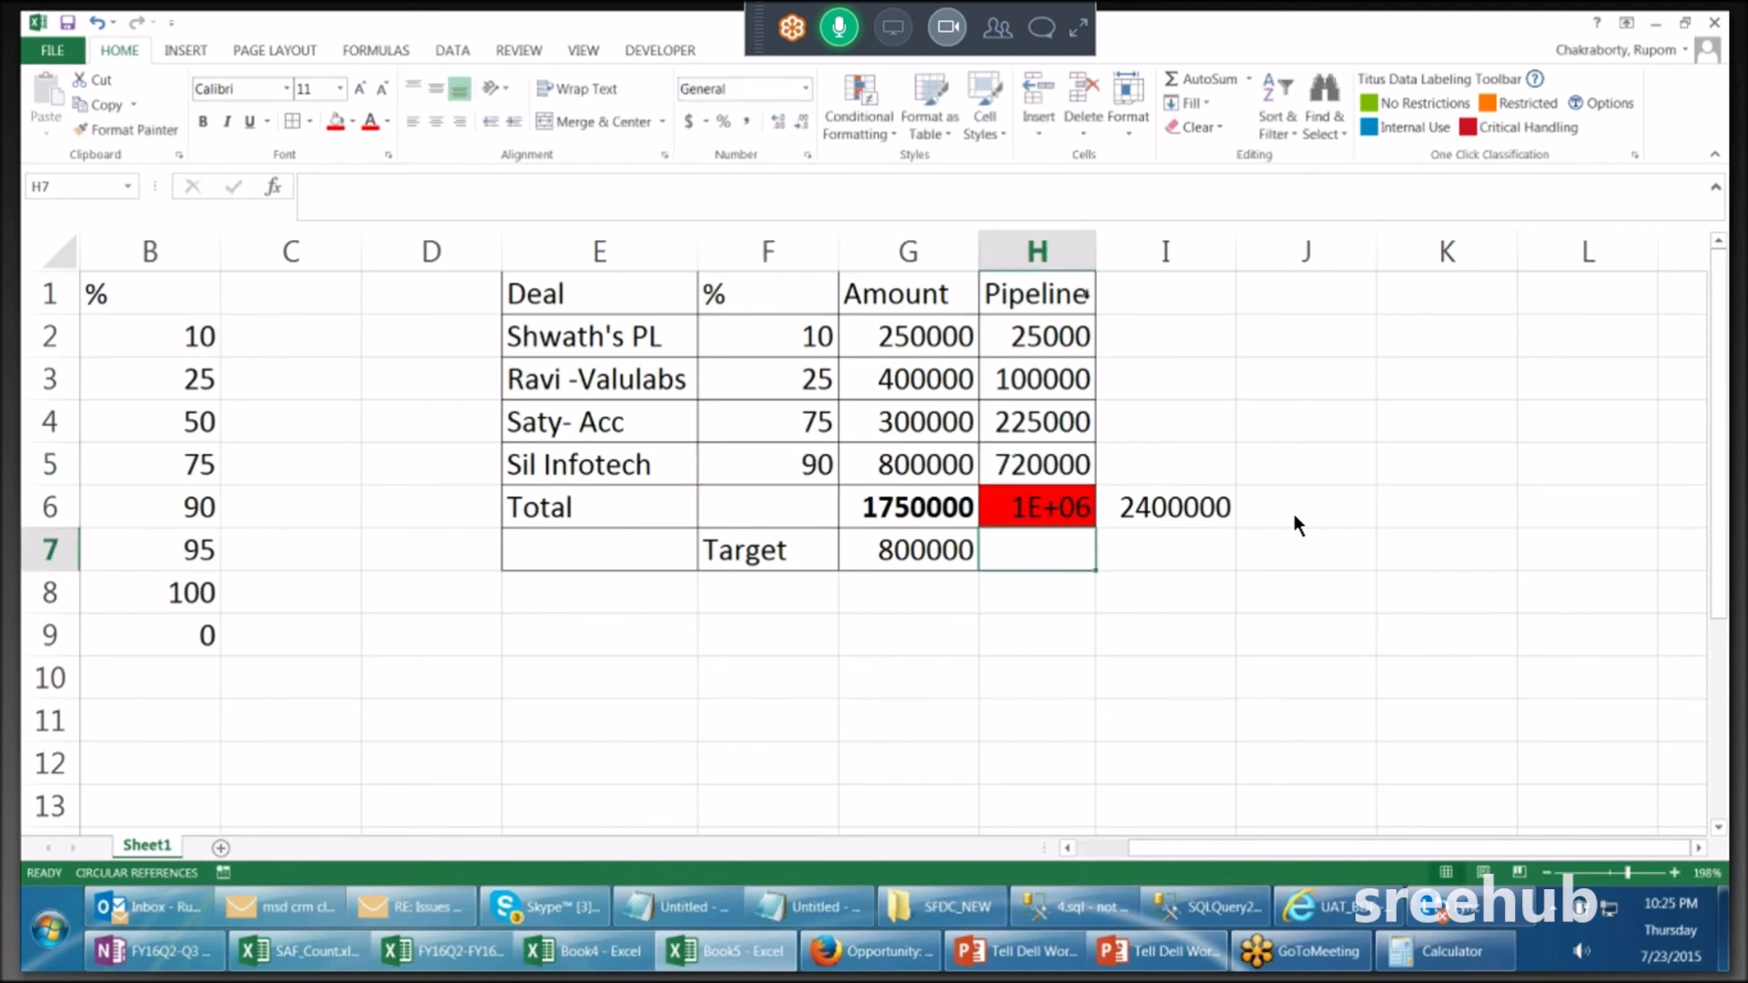
# Step: Fit the width of Pipeline column H to its contents and fill the target amount in G7 with light green
pyautogui.doubleClick(1096, 238)
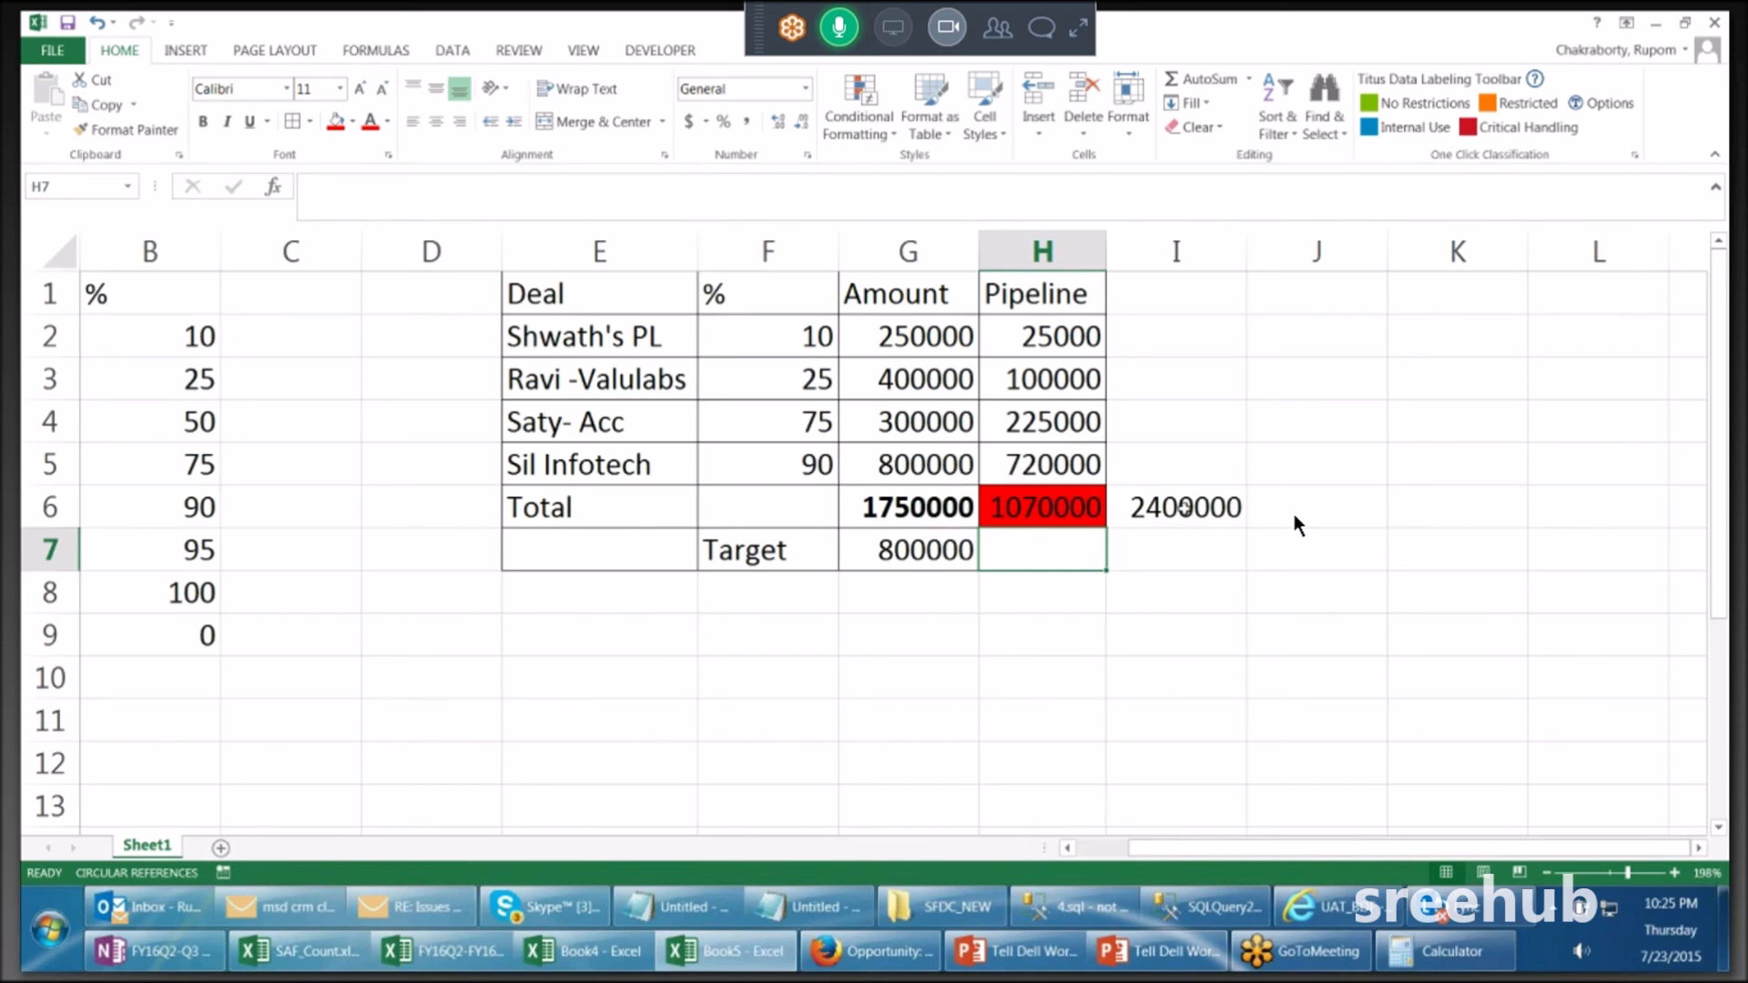
pyautogui.click(1184, 510)
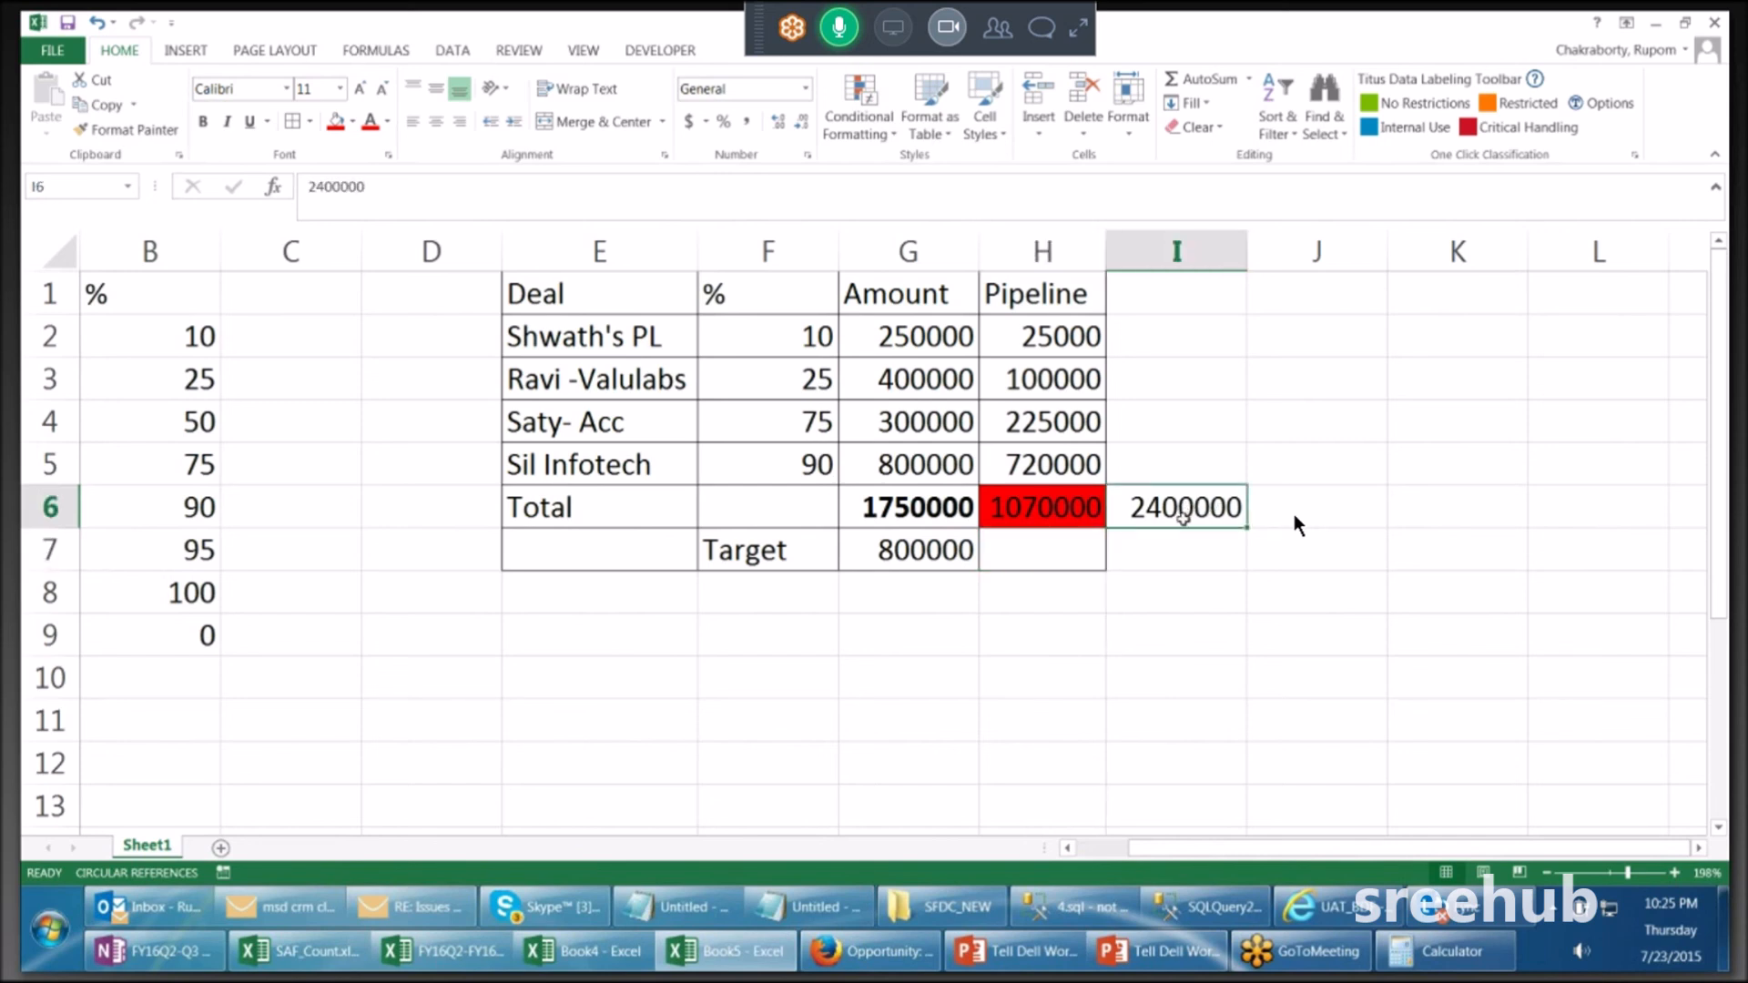
pyautogui.click(896, 546)
pyautogui.click(353, 122)
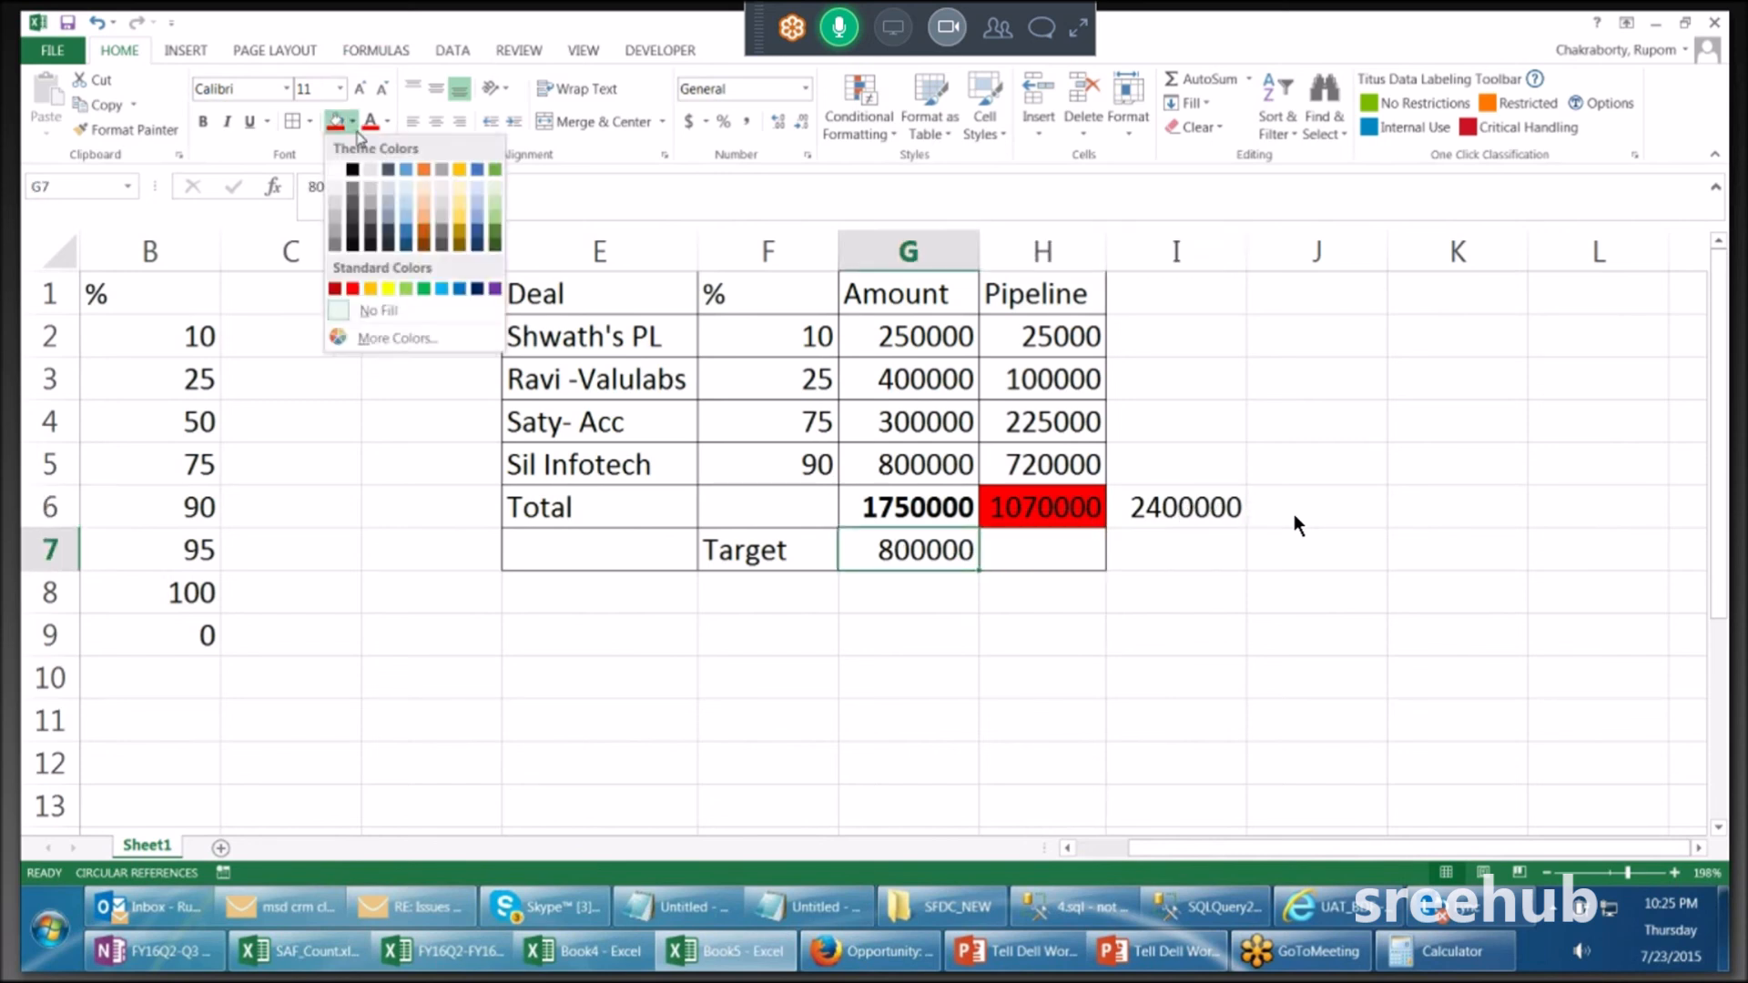
pyautogui.click(408, 294)
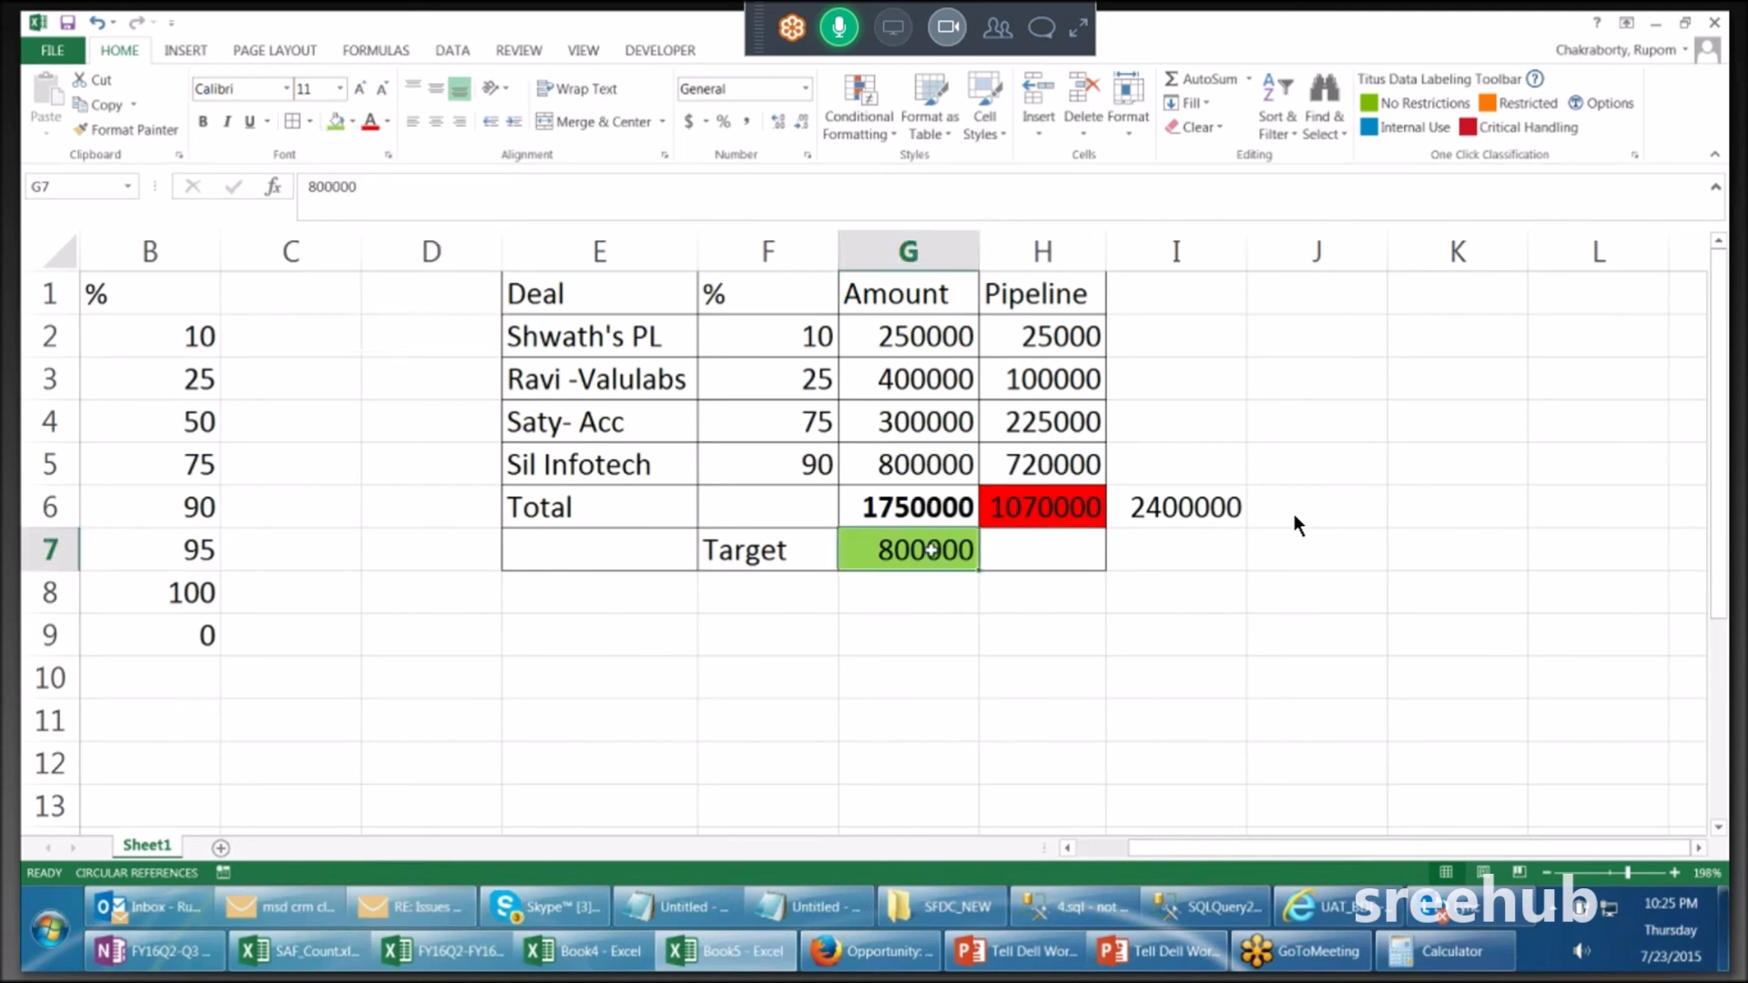
# Step: Calculate the difference between I6 and the pipeline total in I7 with the formula =I6-H6
pyautogui.click(1229, 515)
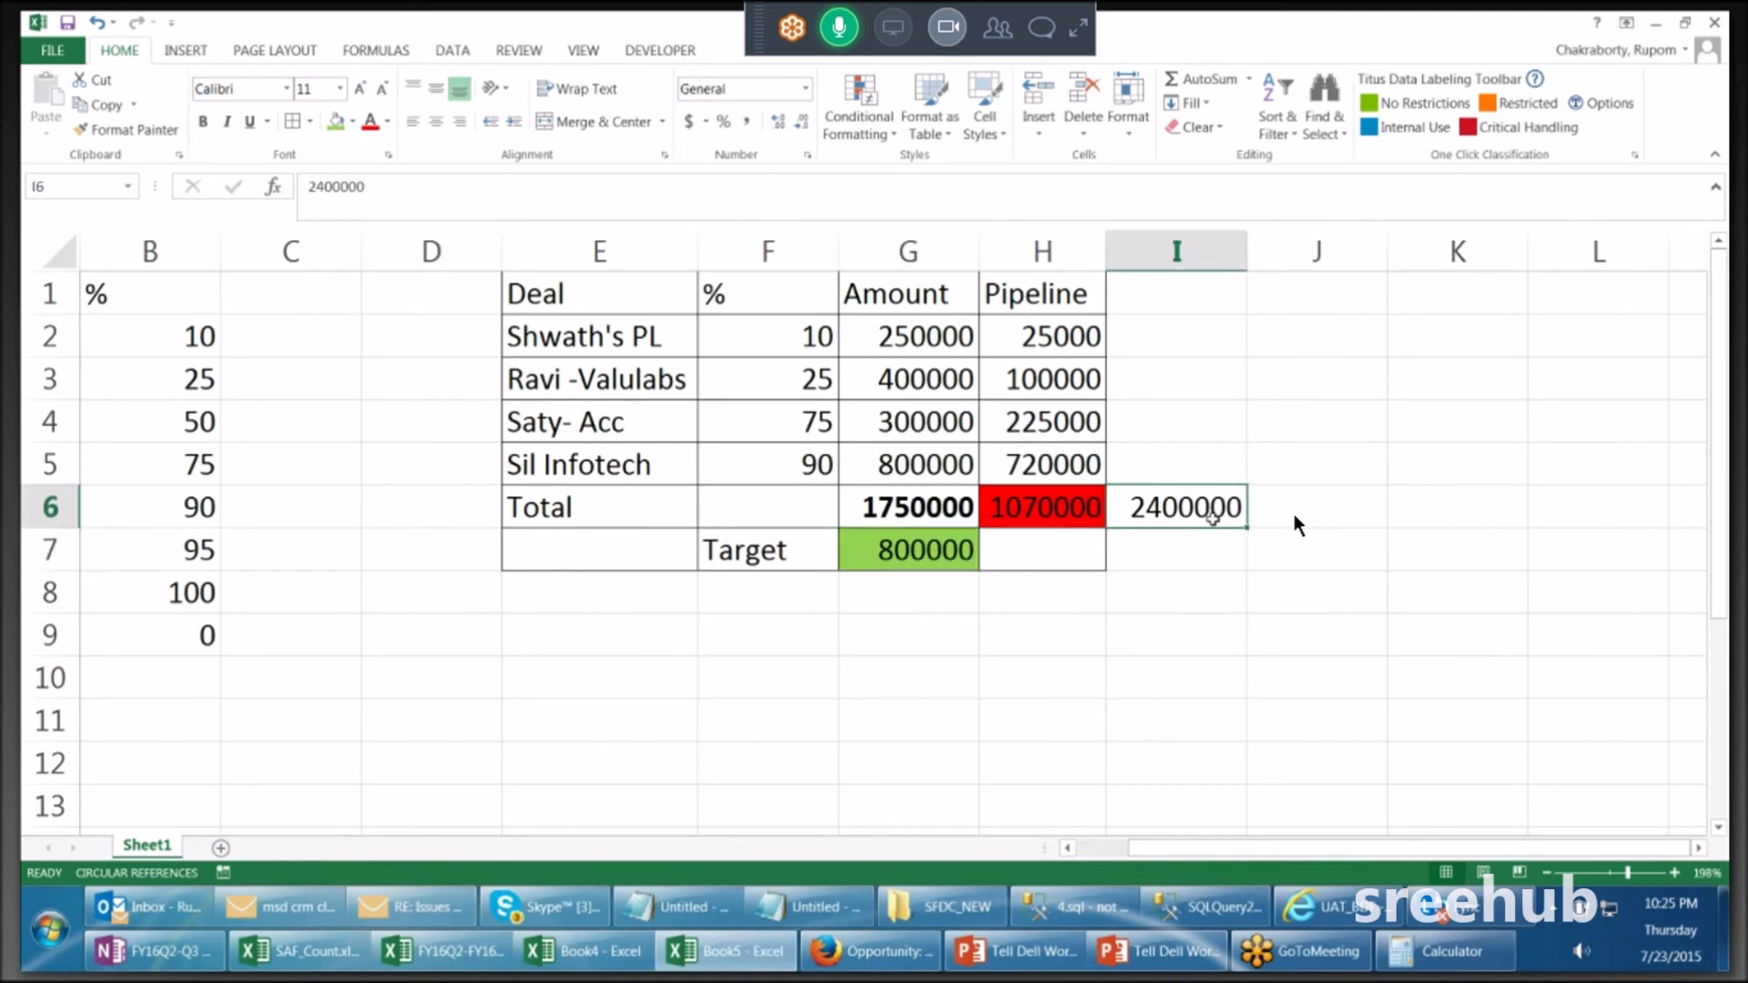
pyautogui.click(1174, 550)
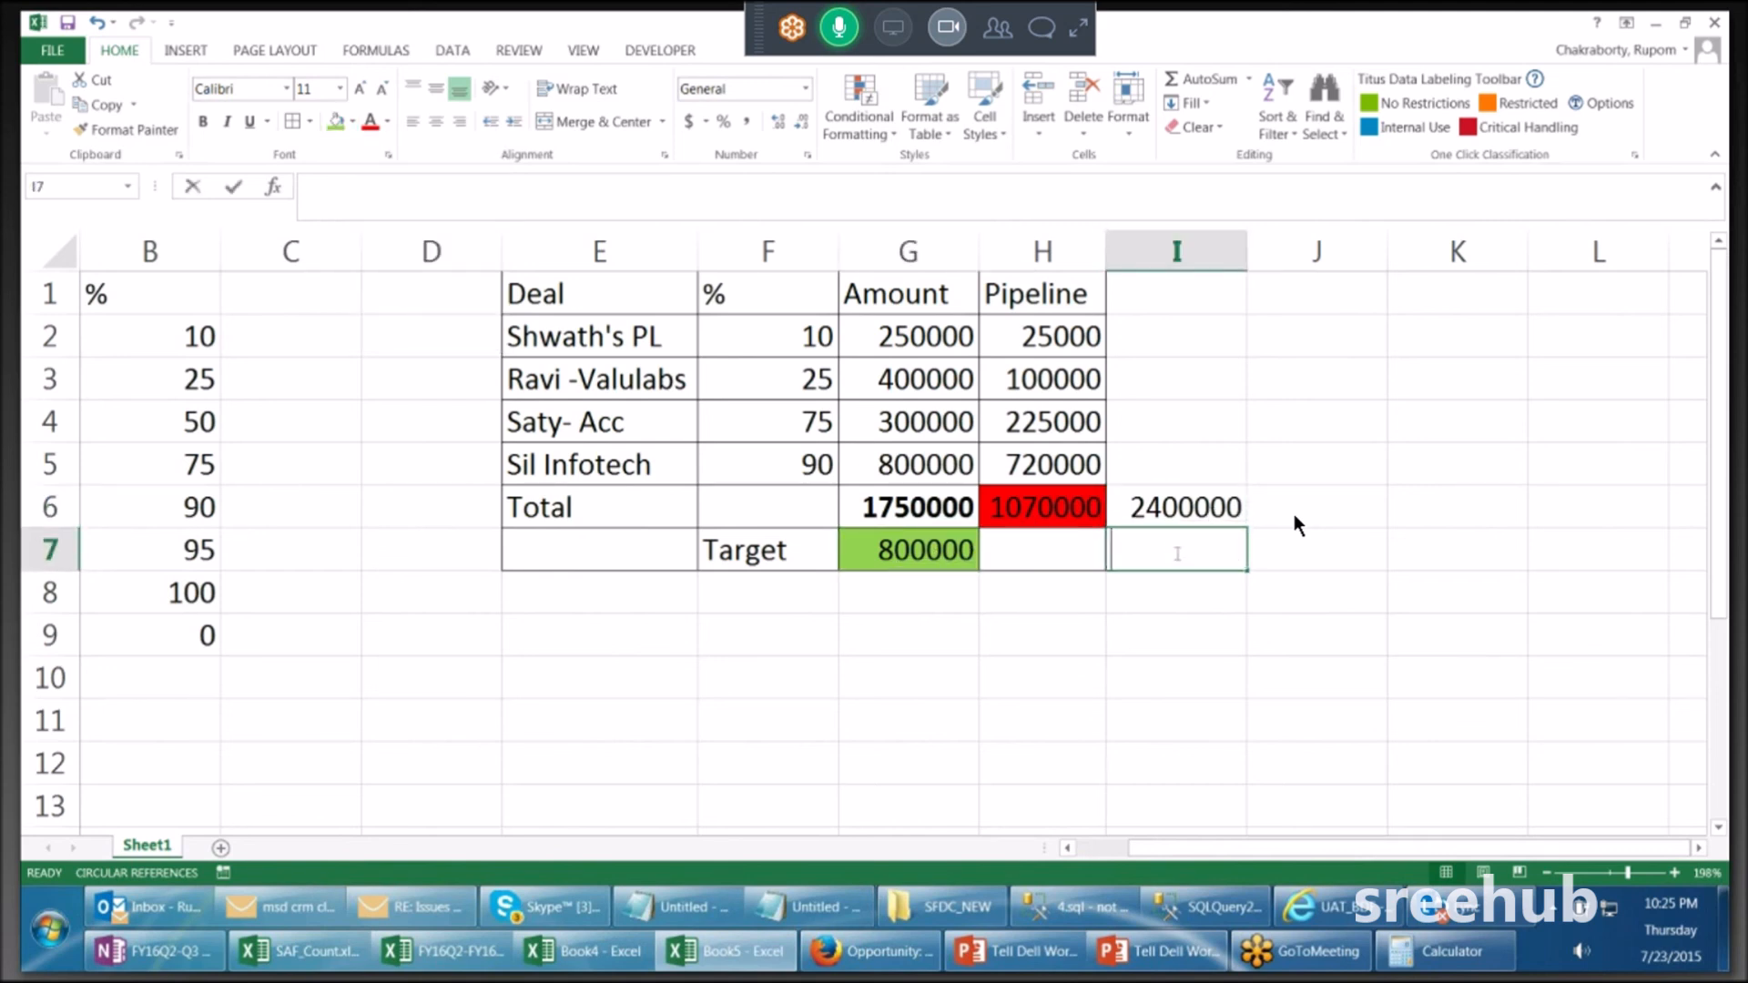
pyautogui.write('=')
pyautogui.click(1151, 499)
pyautogui.write('-')
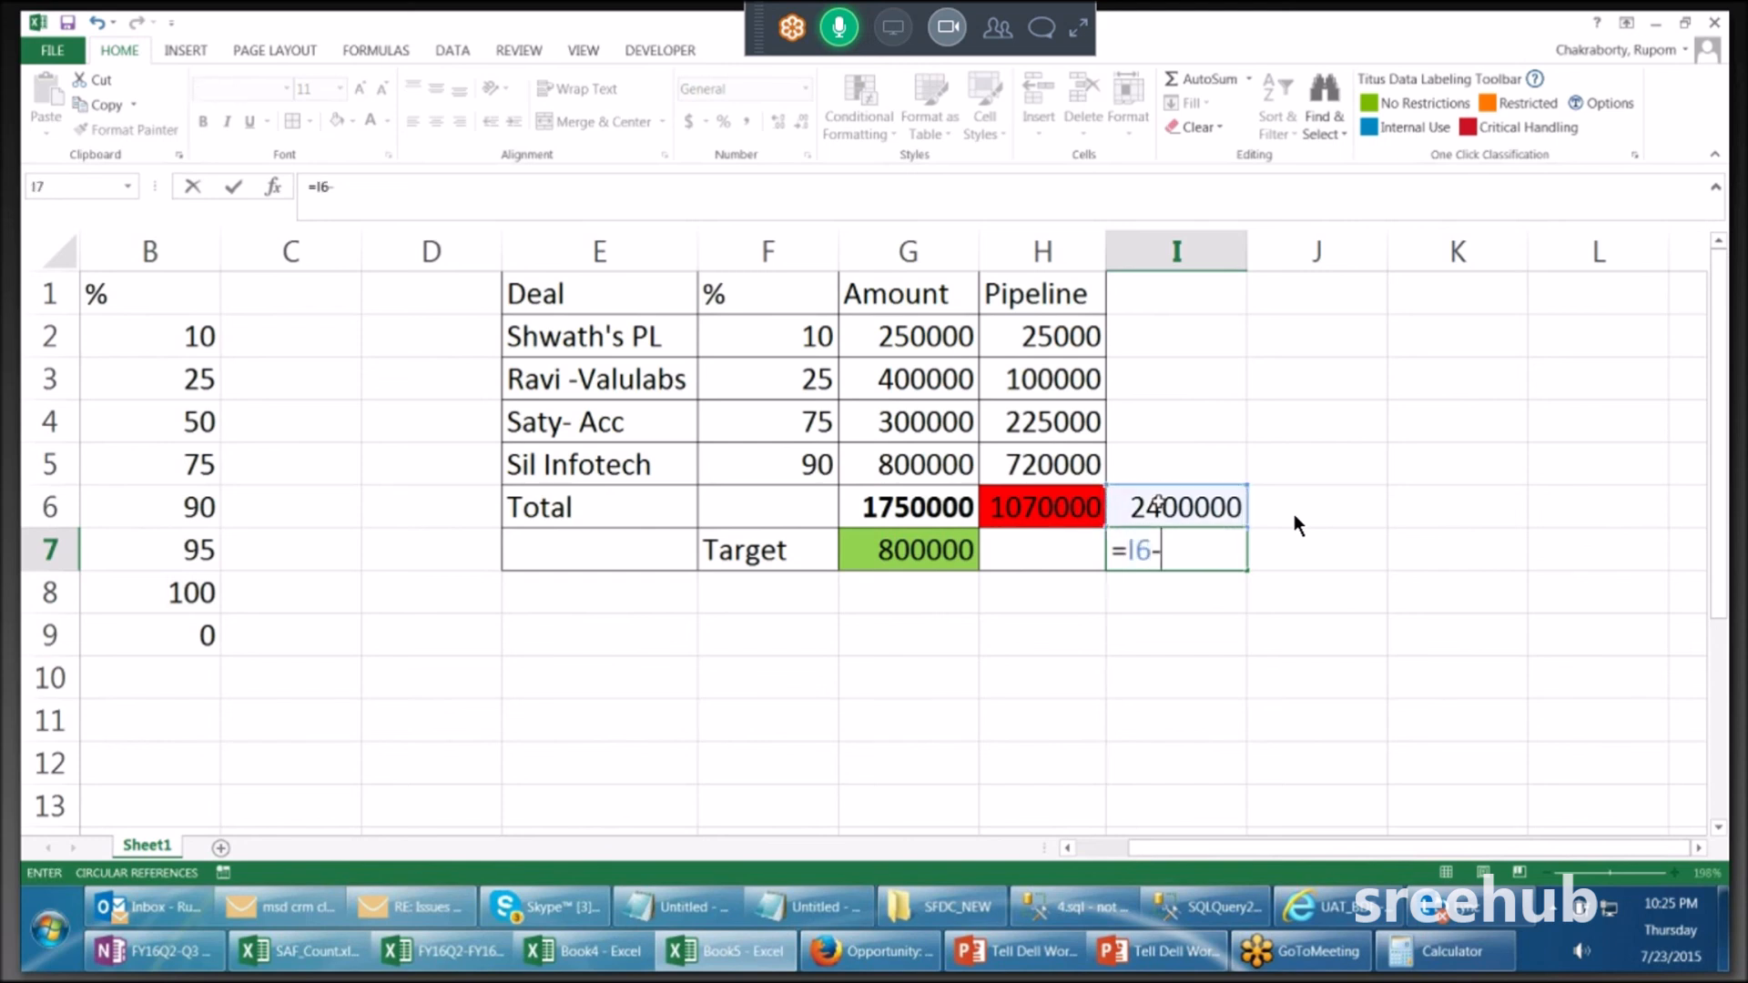
pyautogui.click(1056, 507)
pyautogui.press('Return')
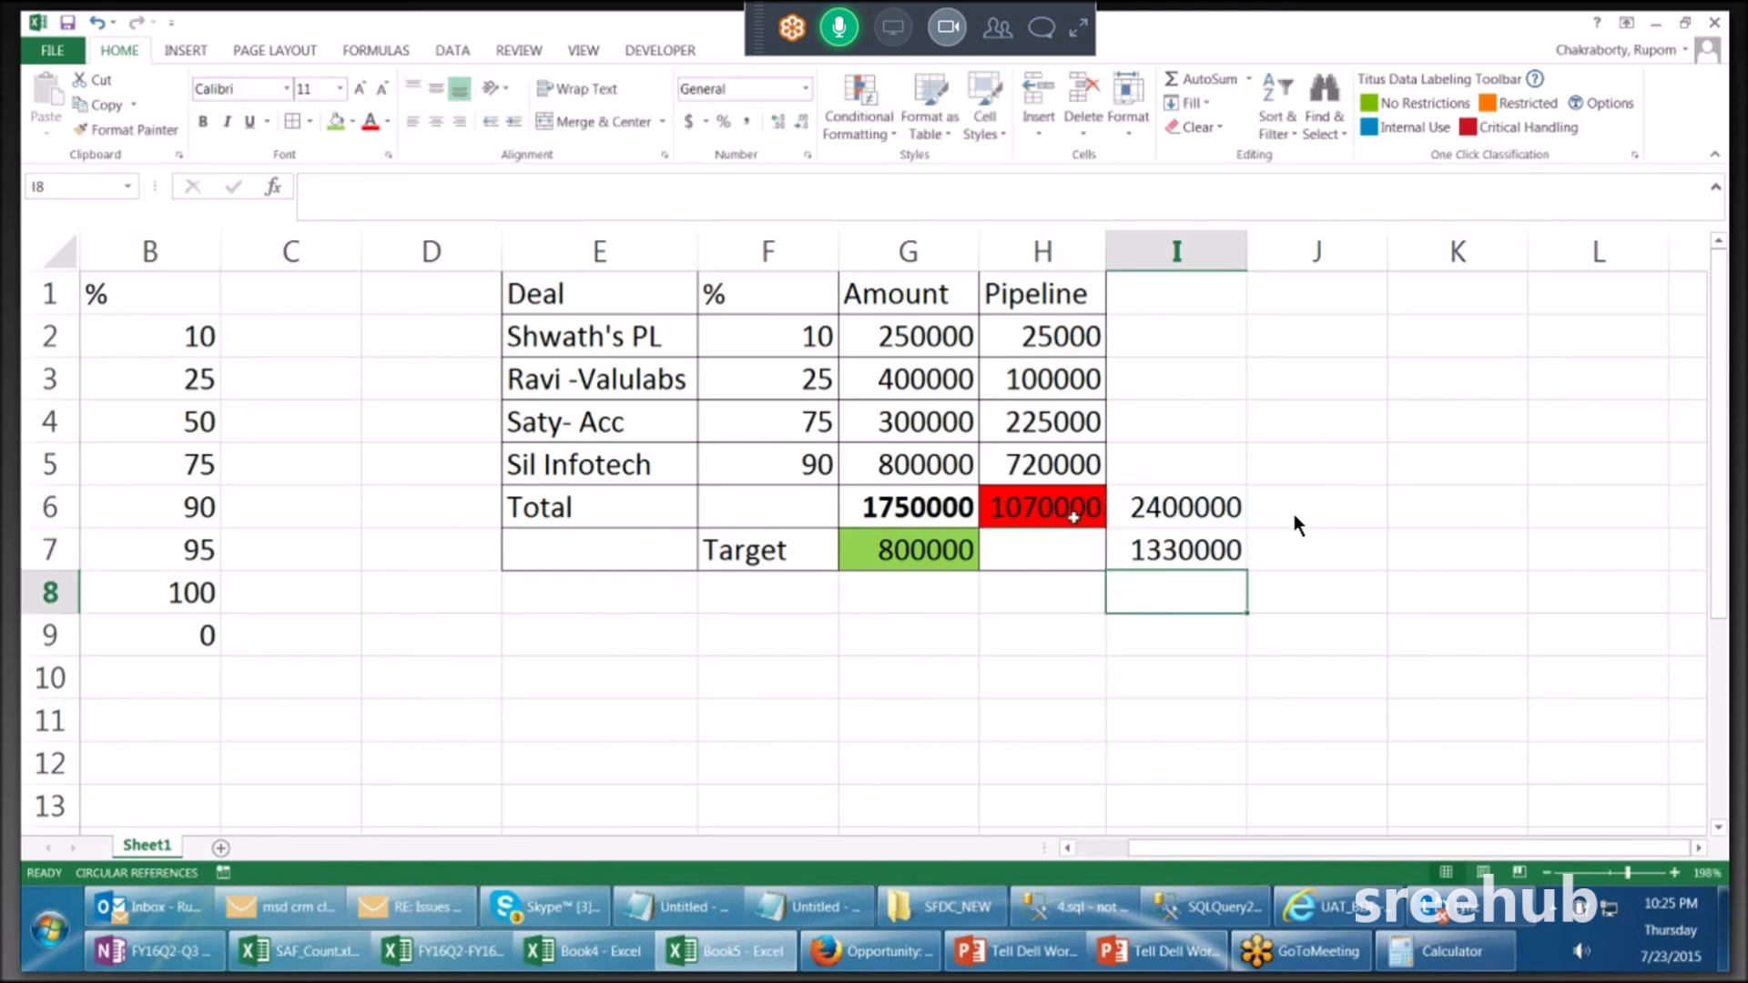
pyautogui.click(1183, 540)
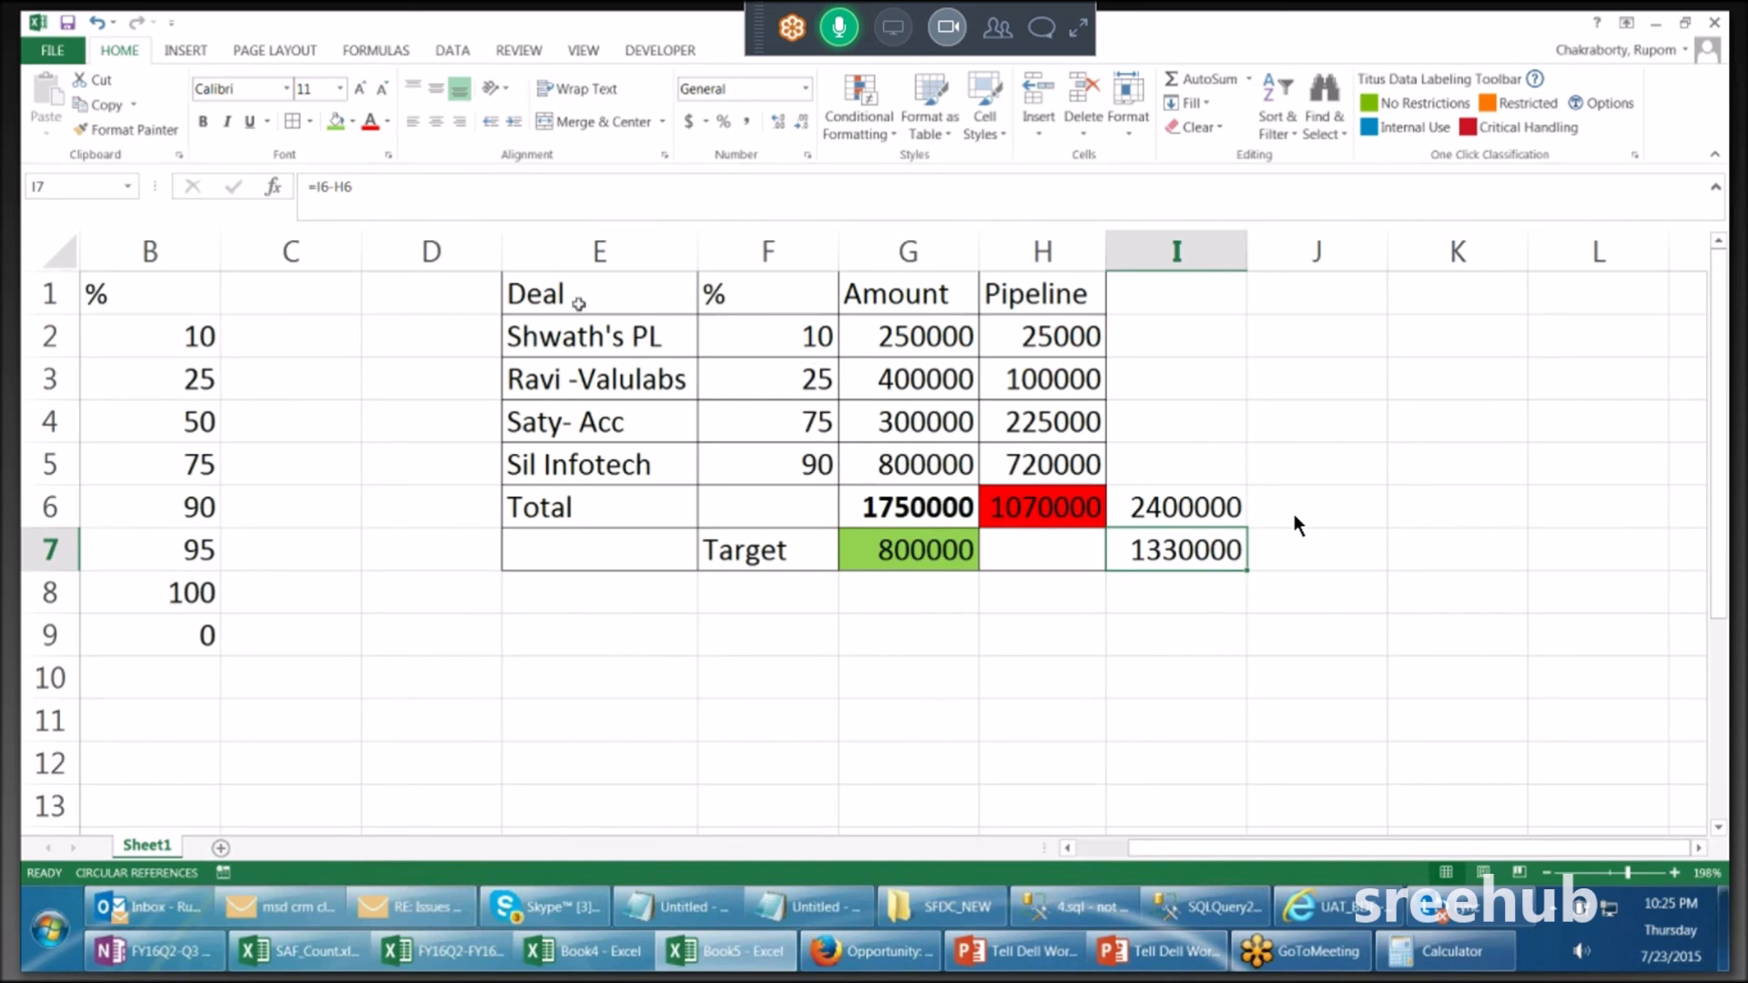
# Step: Review the whole deal table E1:I7, including Sil Infotech's percentage and amount and the totals in row 6
pyautogui.moveTo(546, 291); pyautogui.dragTo(1122, 544)
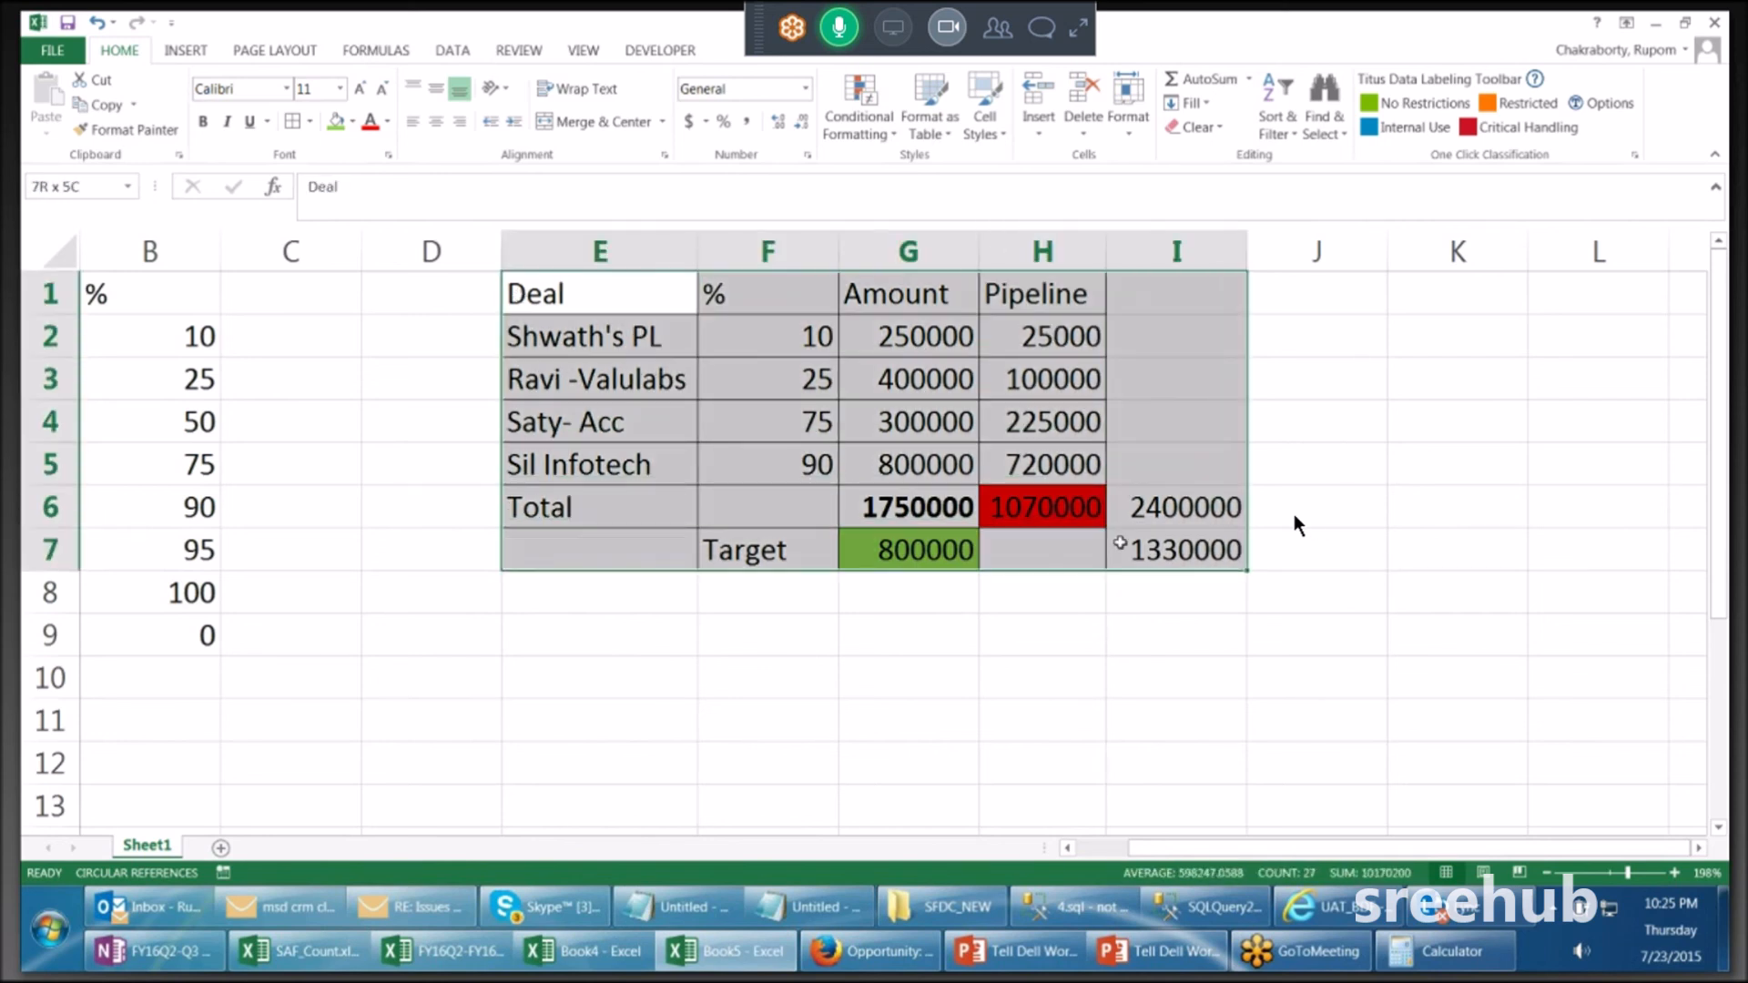
pyautogui.moveTo(1122, 545); pyautogui.dragTo(1121, 544)
pyautogui.moveTo(571, 293); pyautogui.dragTo(1207, 537)
pyautogui.click(611, 300)
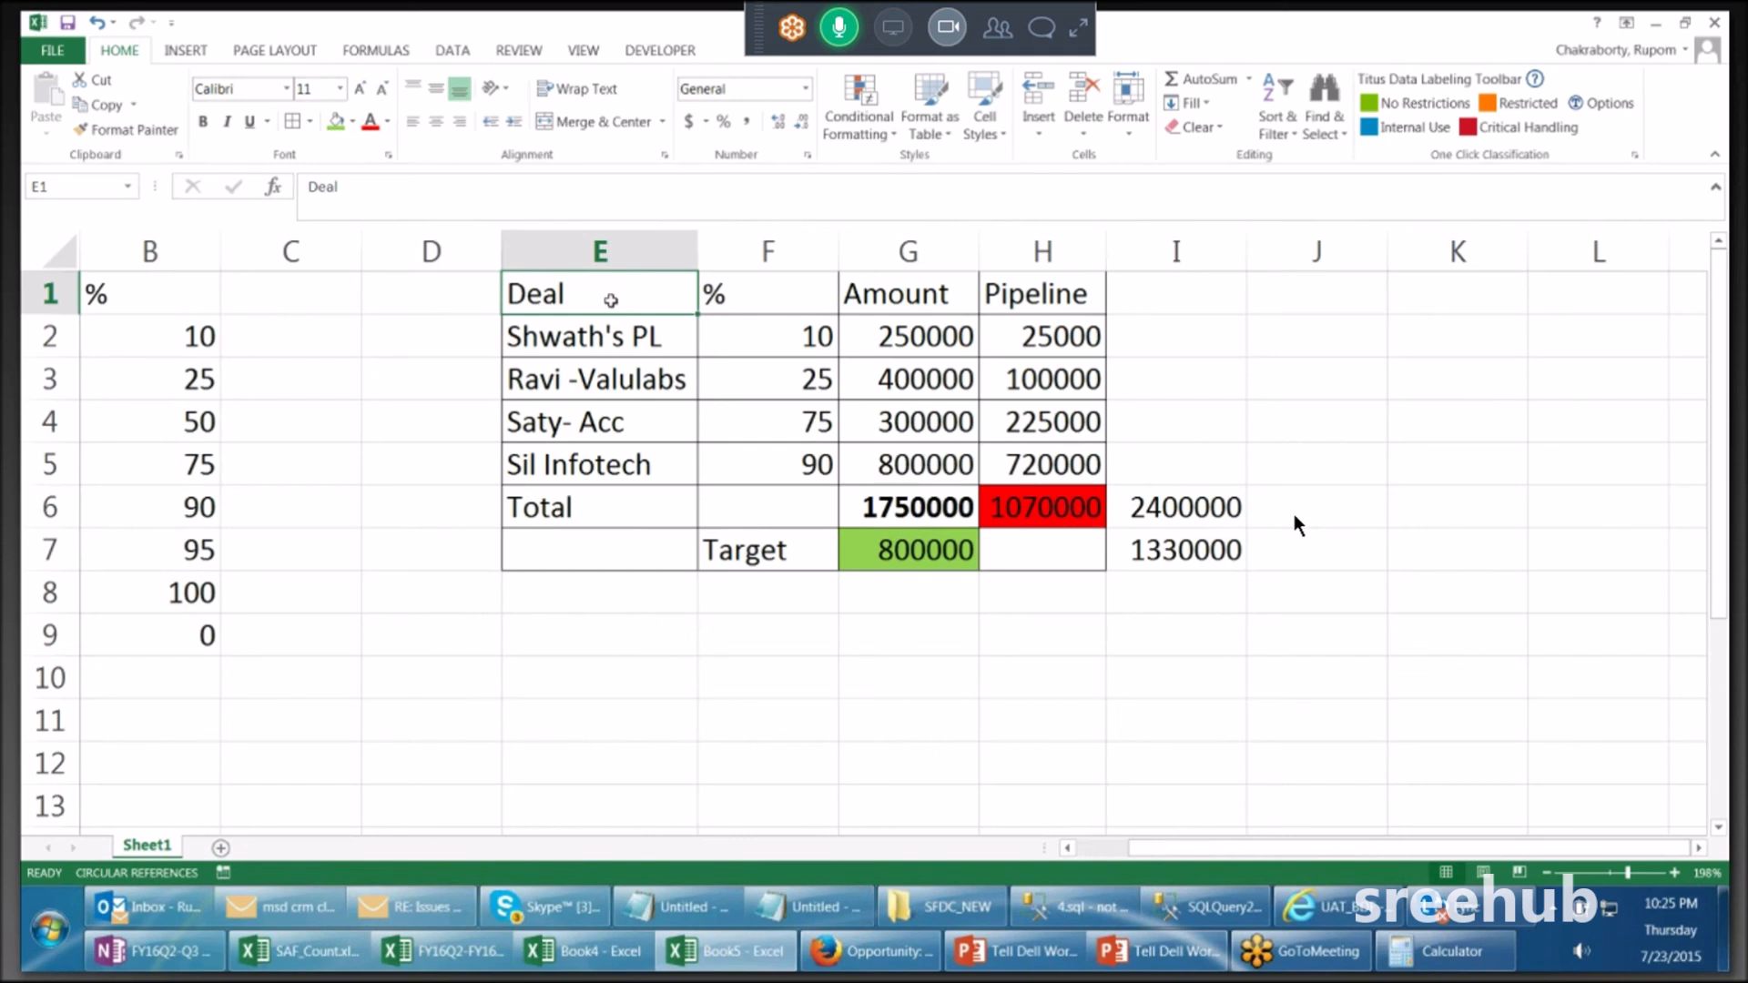
pyautogui.click(815, 464)
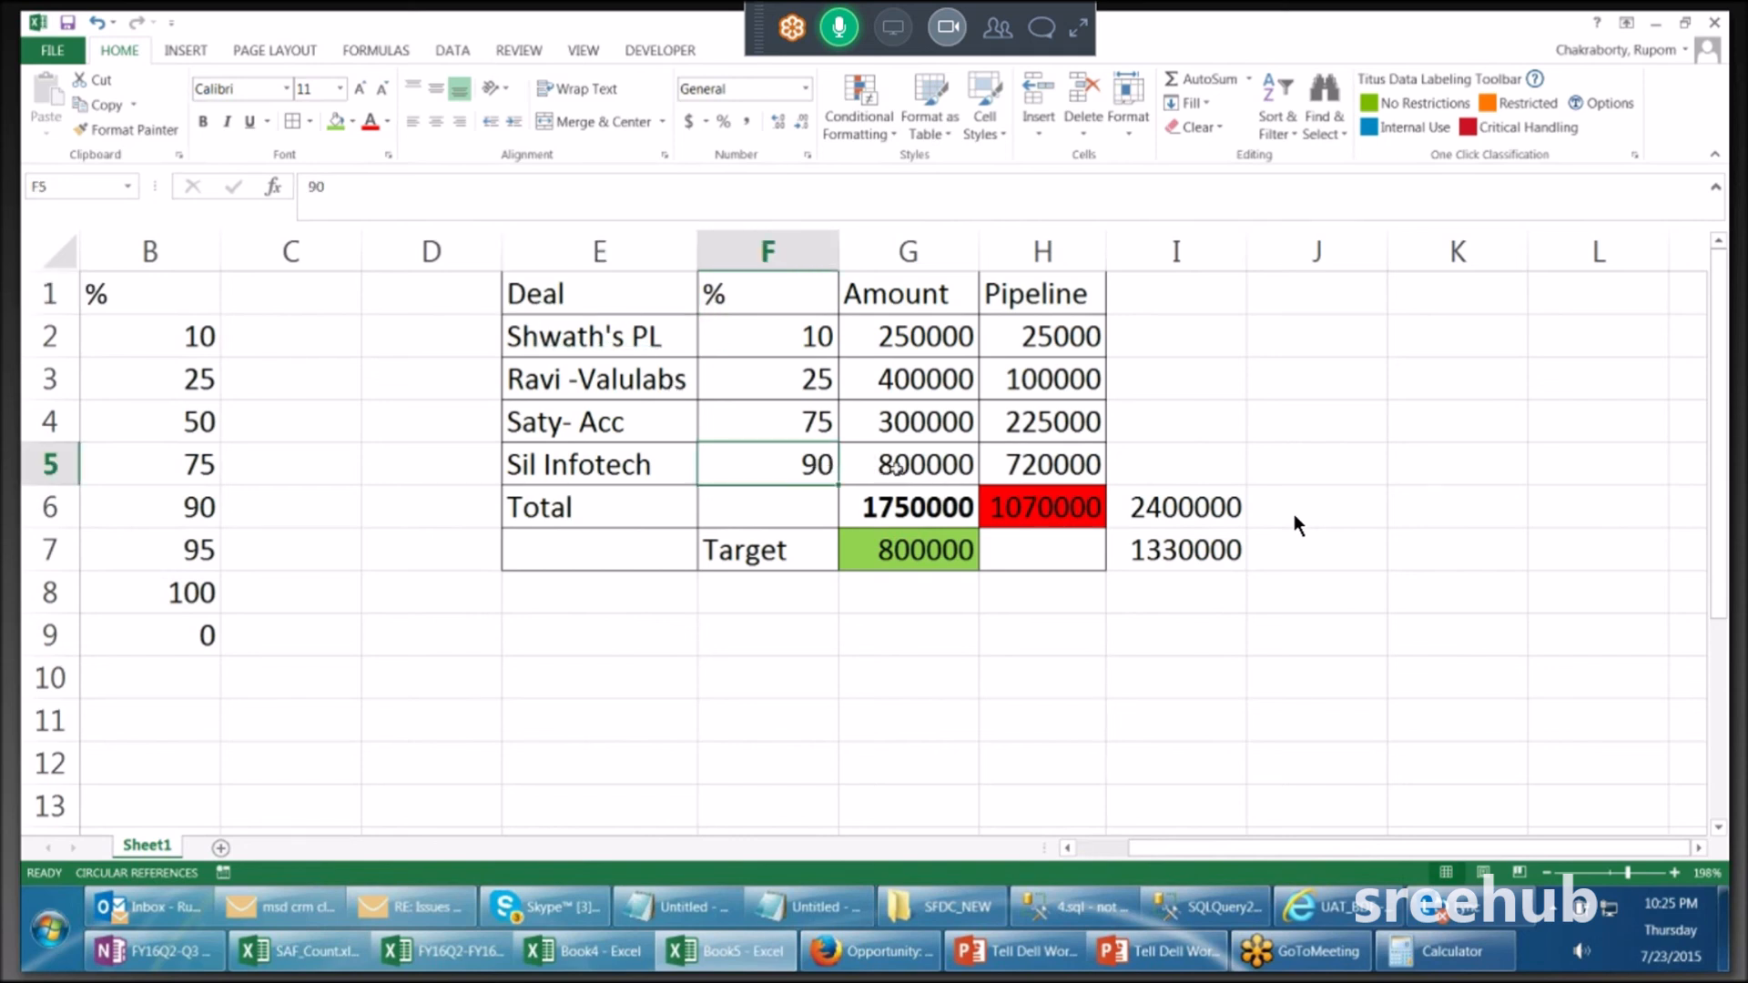
pyautogui.click(896, 467)
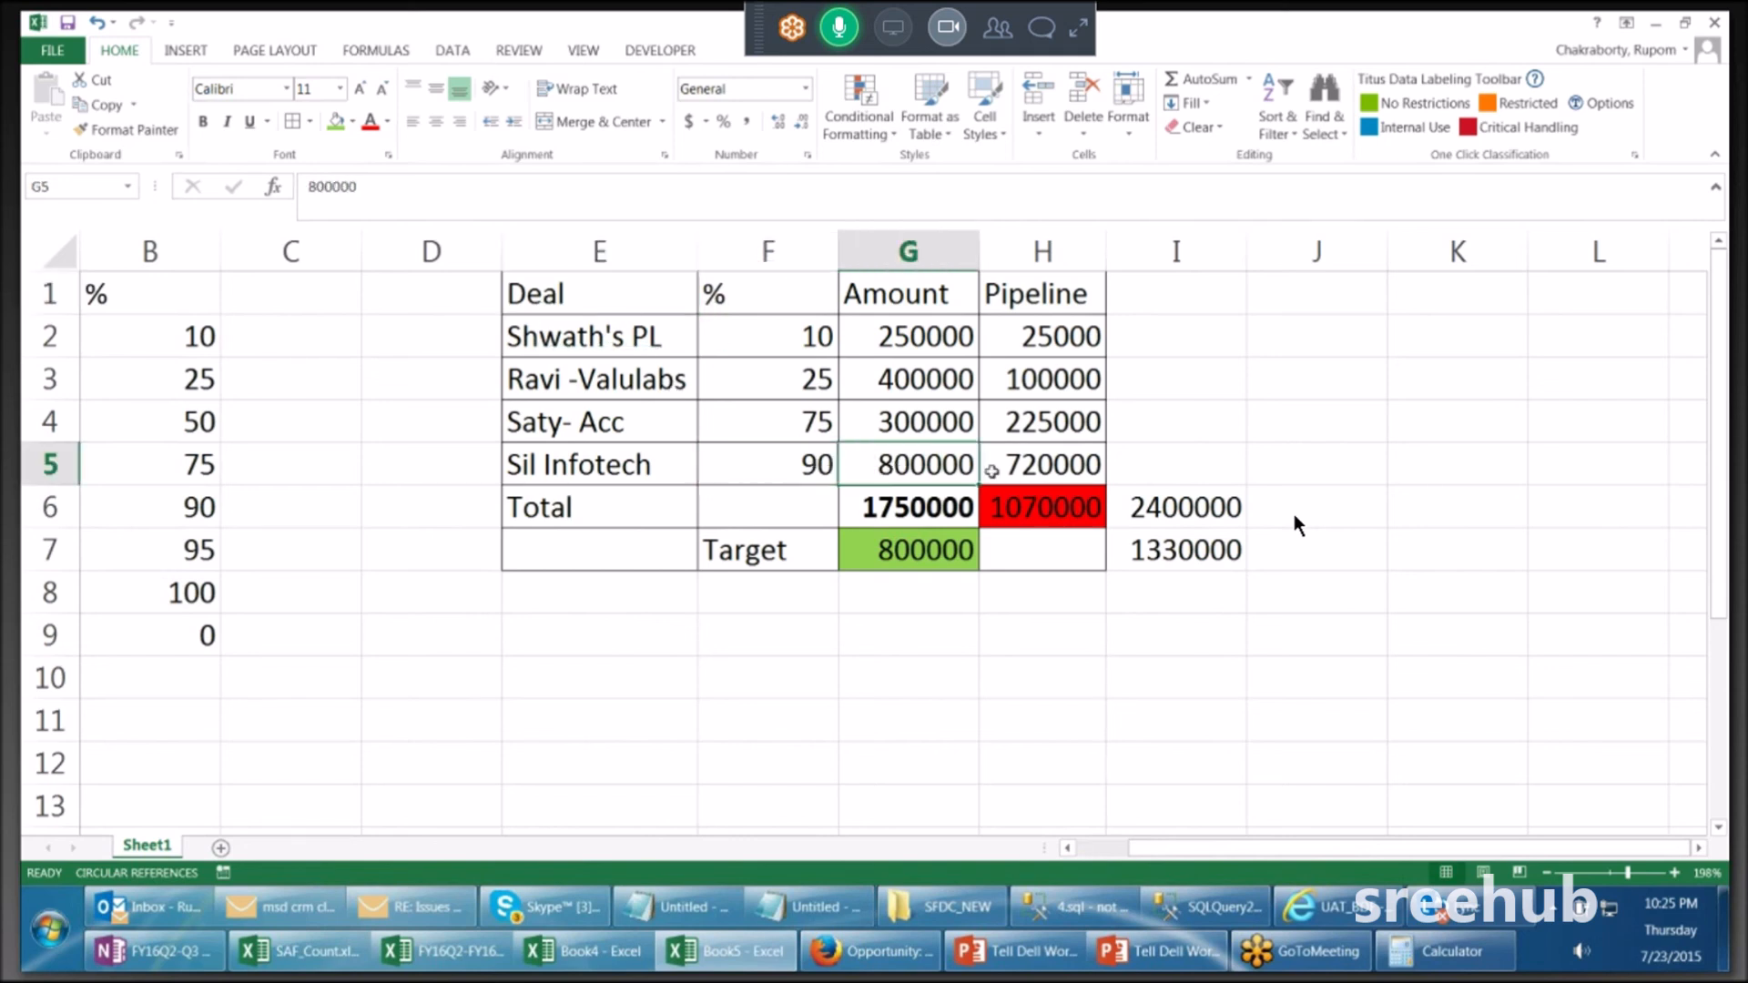
pyautogui.click(783, 463)
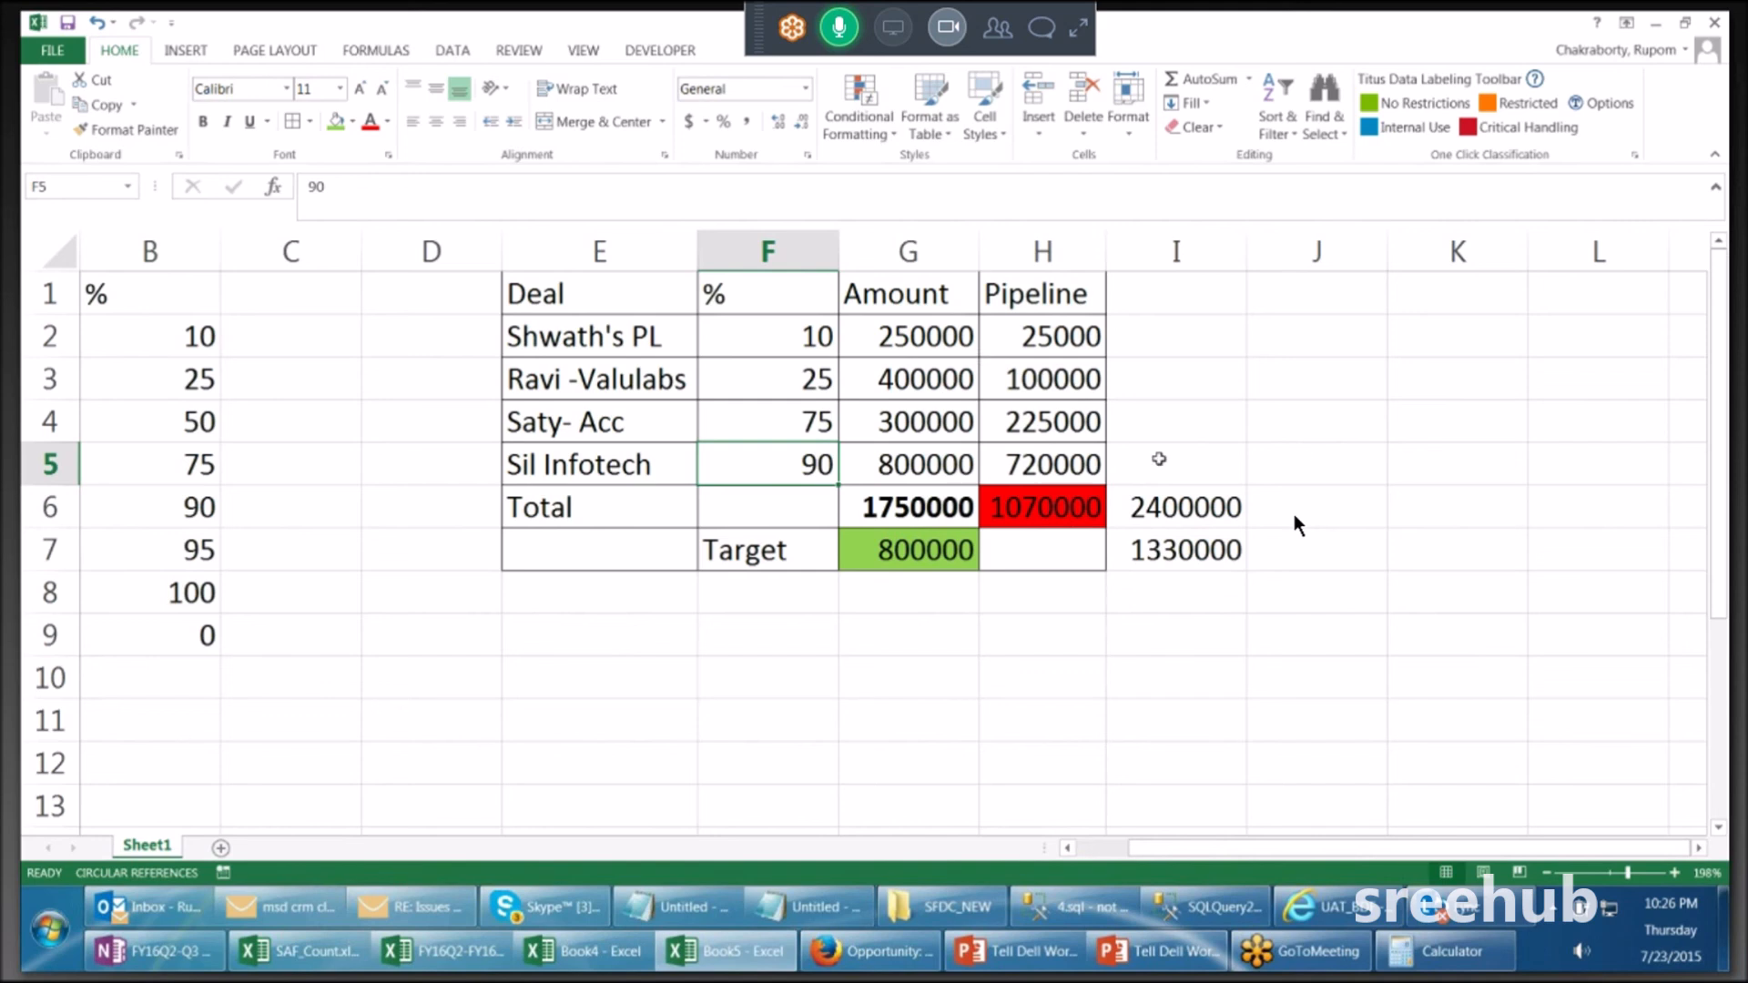
pyautogui.click(1070, 526)
pyautogui.click(1192, 526)
pyautogui.moveTo(537, 290); pyautogui.dragTo(1184, 550)
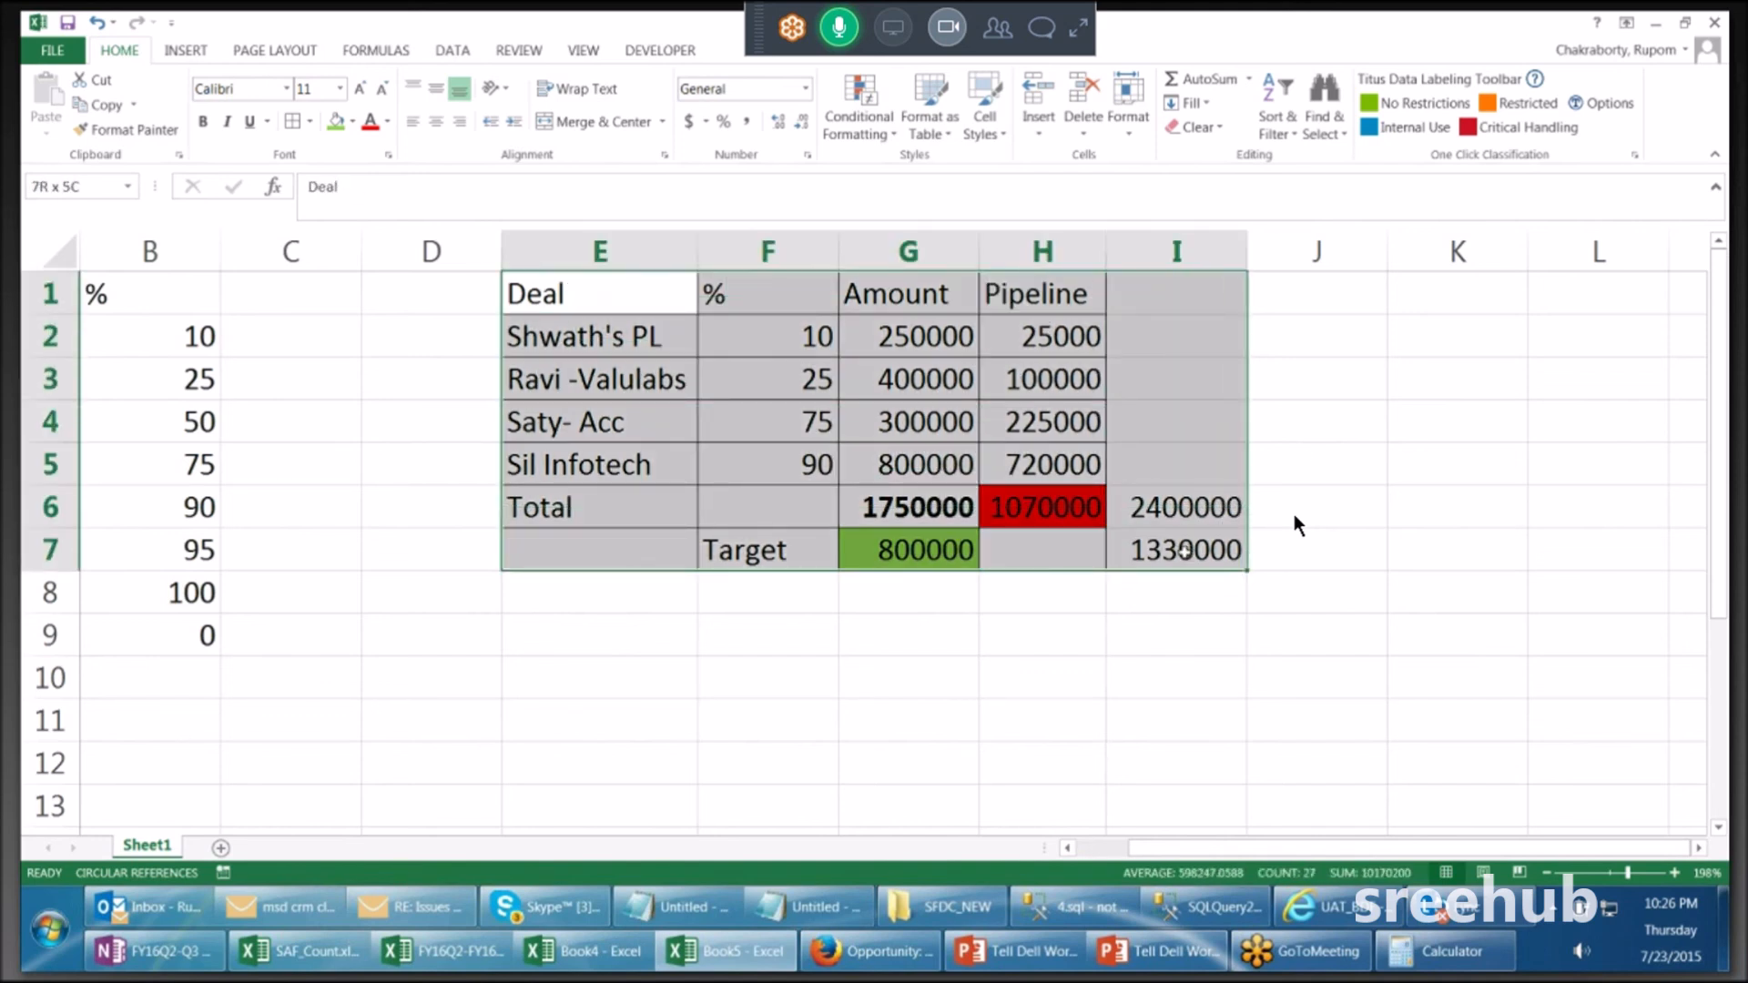
# Step: Switch to the Salesforce opportunity in Firefox and view the dependent Stage and Probability fields, closing them without changes
pyautogui.click(892, 960)
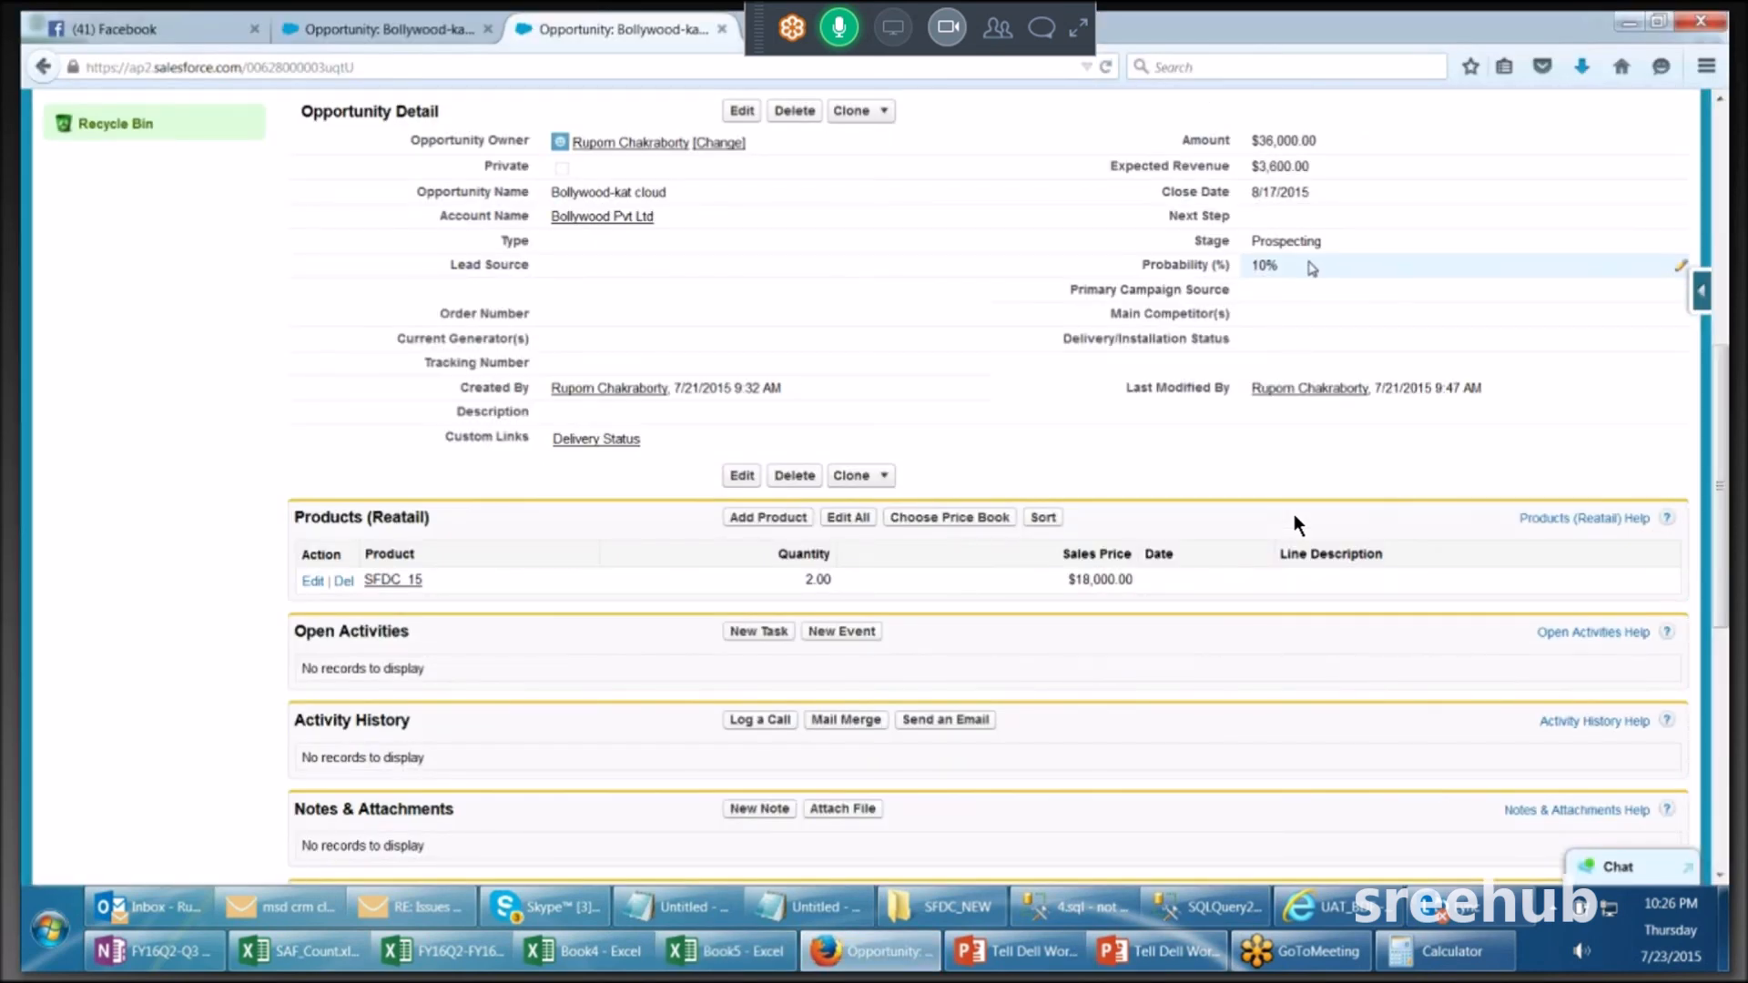
pyautogui.doubleClick(1311, 267)
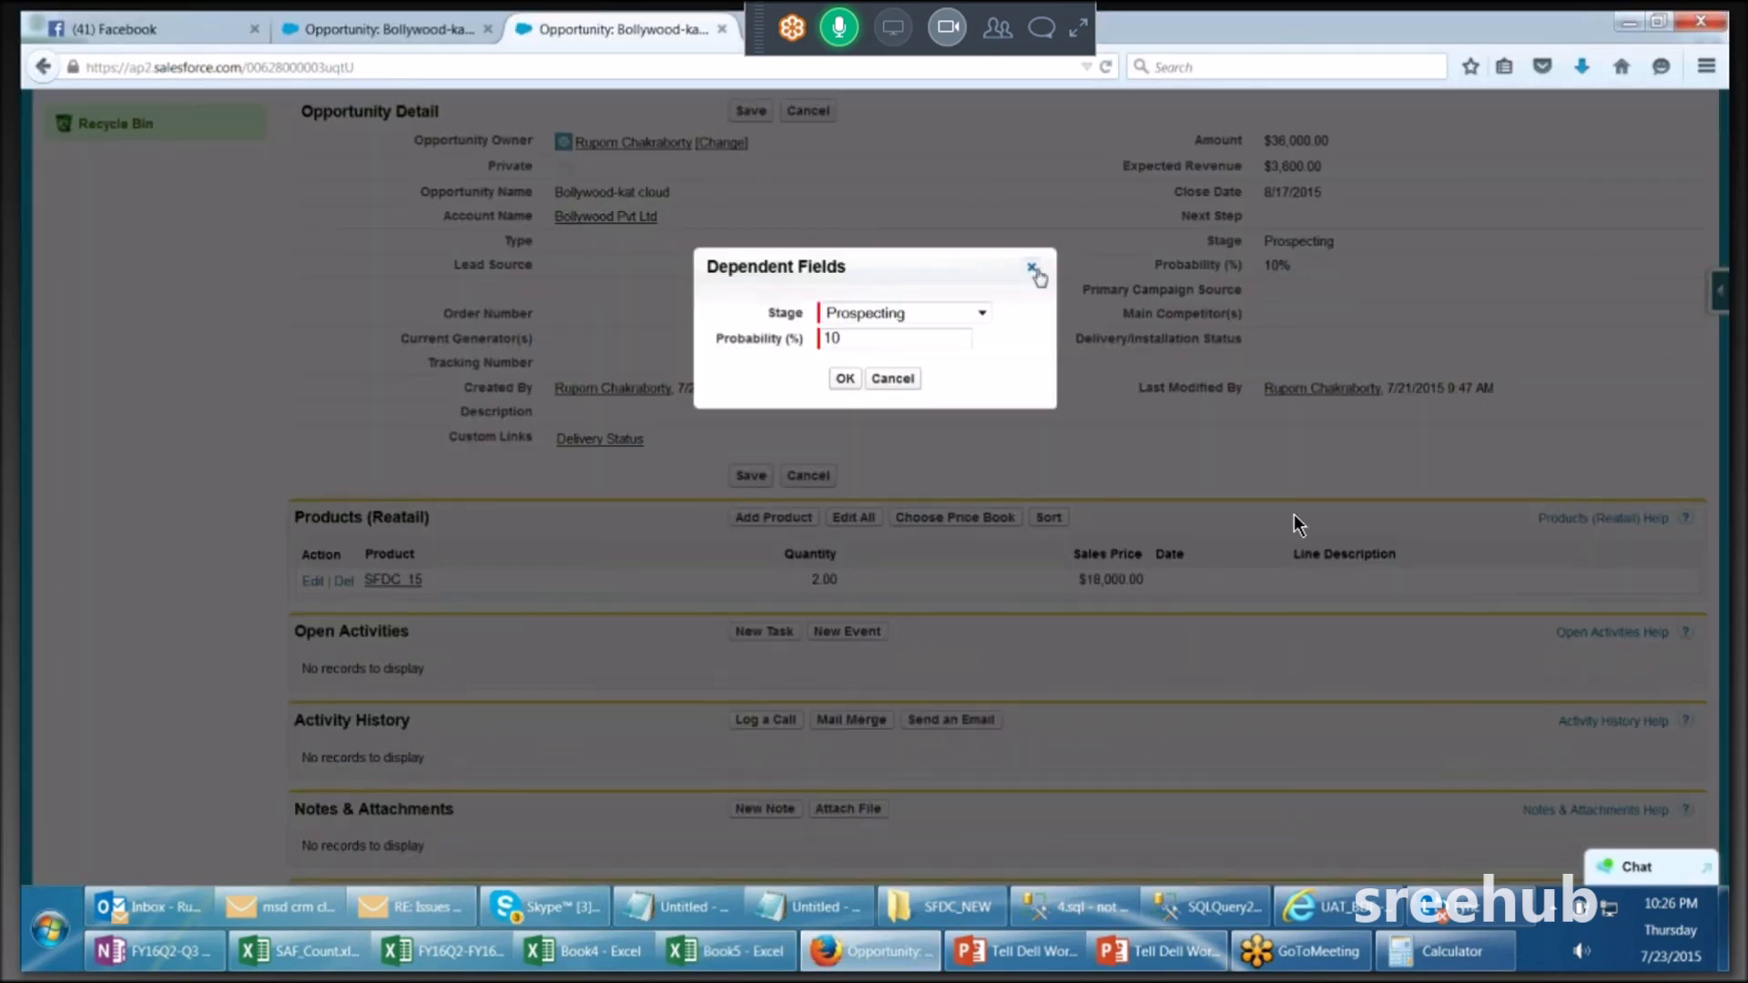
pyautogui.click(1032, 267)
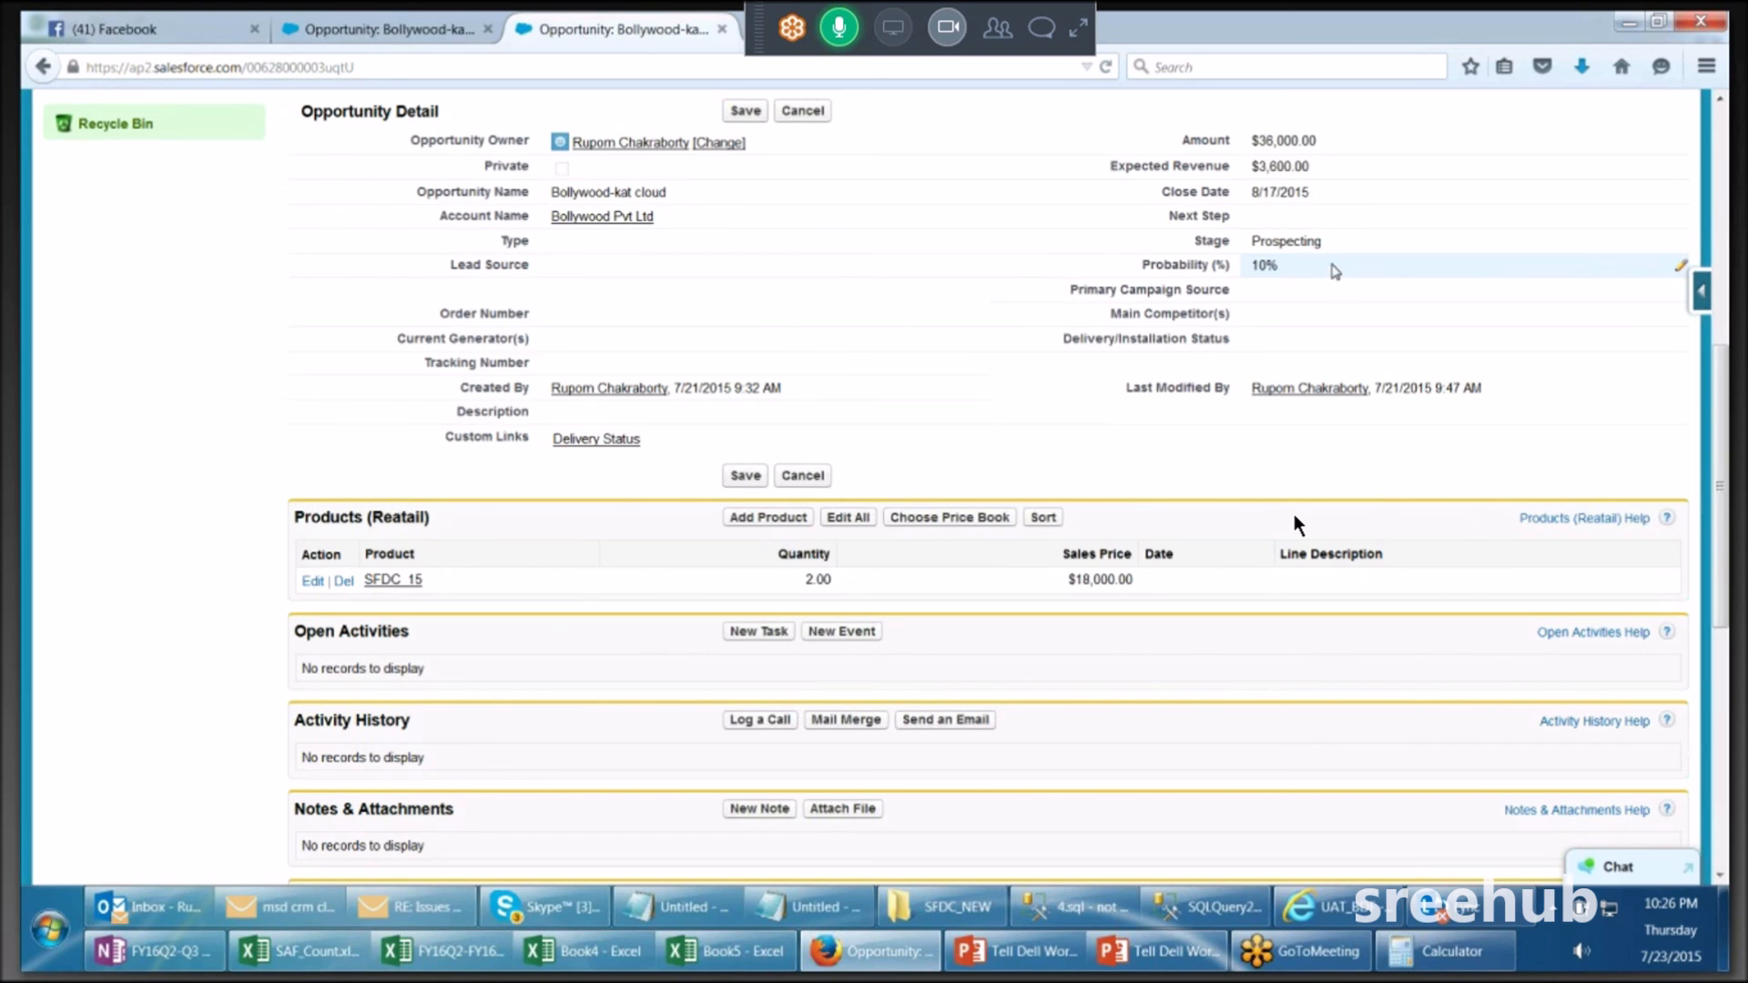
# Step: Compare the opportunity's Expected Revenue with its Amount in the Opportunity Detail section
pyautogui.scroll(2, 1333, 272)
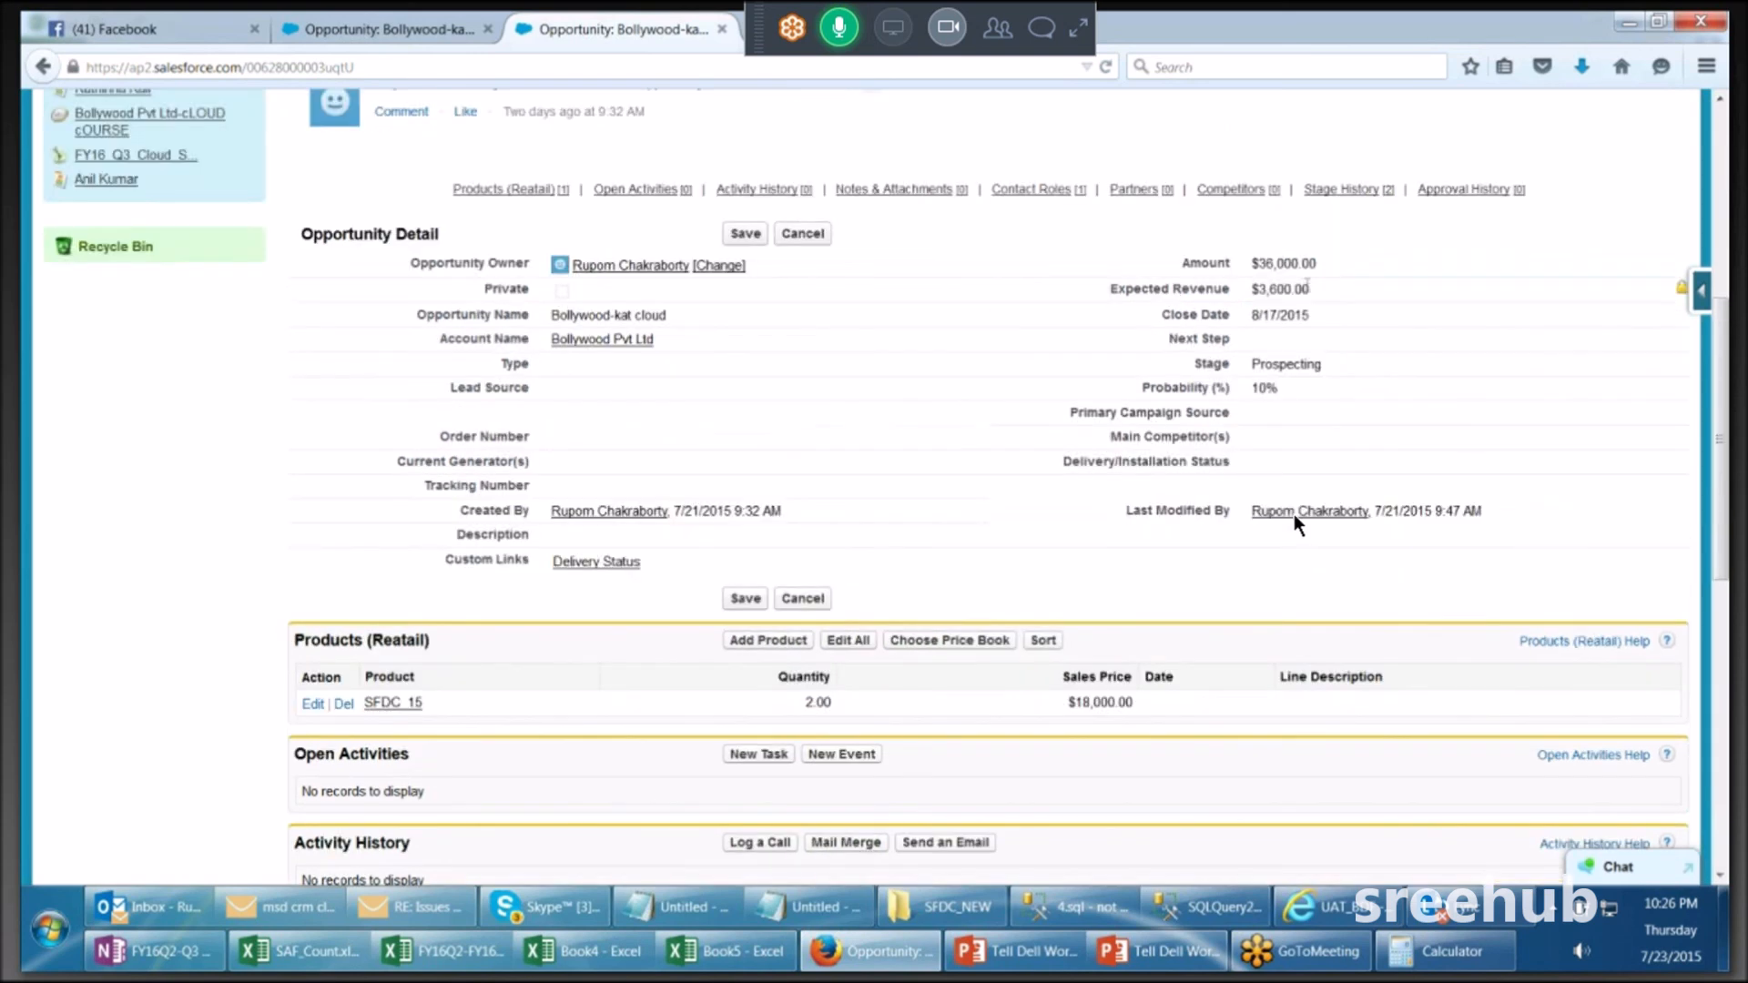
pyautogui.moveTo(1311, 290); pyautogui.dragTo(1257, 265)
pyautogui.click(1353, 284)
pyautogui.moveTo(1315, 292); pyautogui.dragTo(1260, 293)
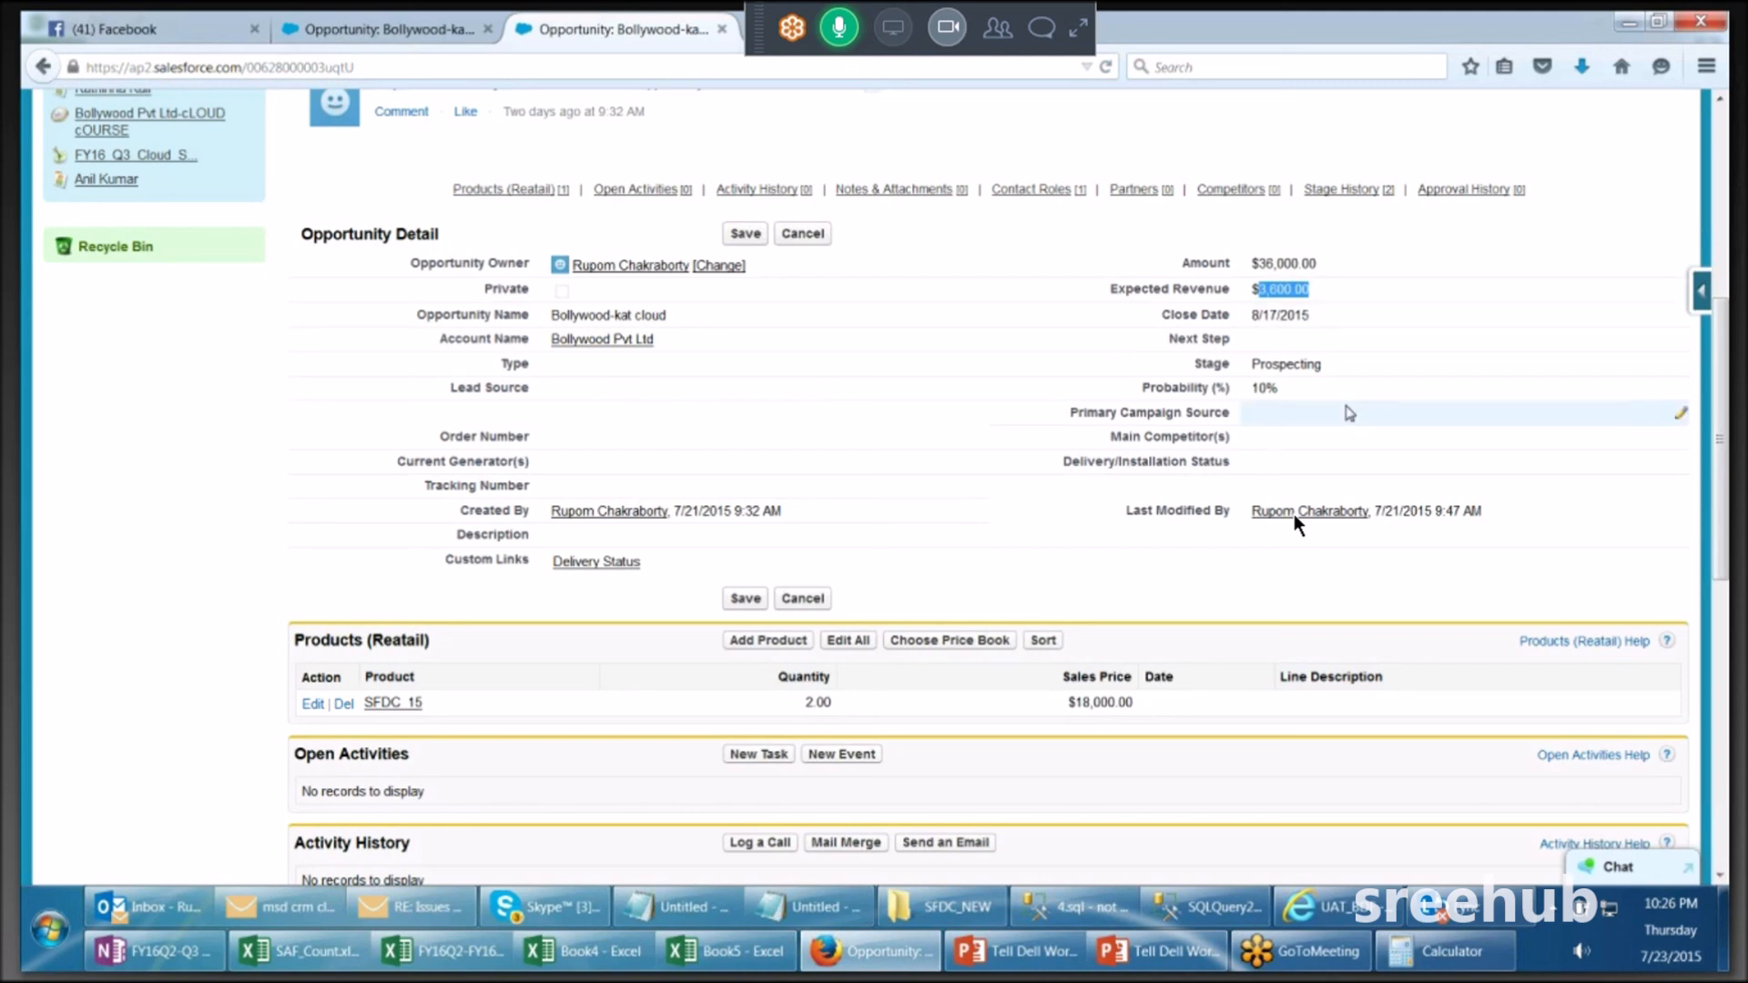
# Step: Change the opportunity's Stage to Id. Decision Makers with its dependent probability of 60 and save the record
pyautogui.doubleClick(1316, 393)
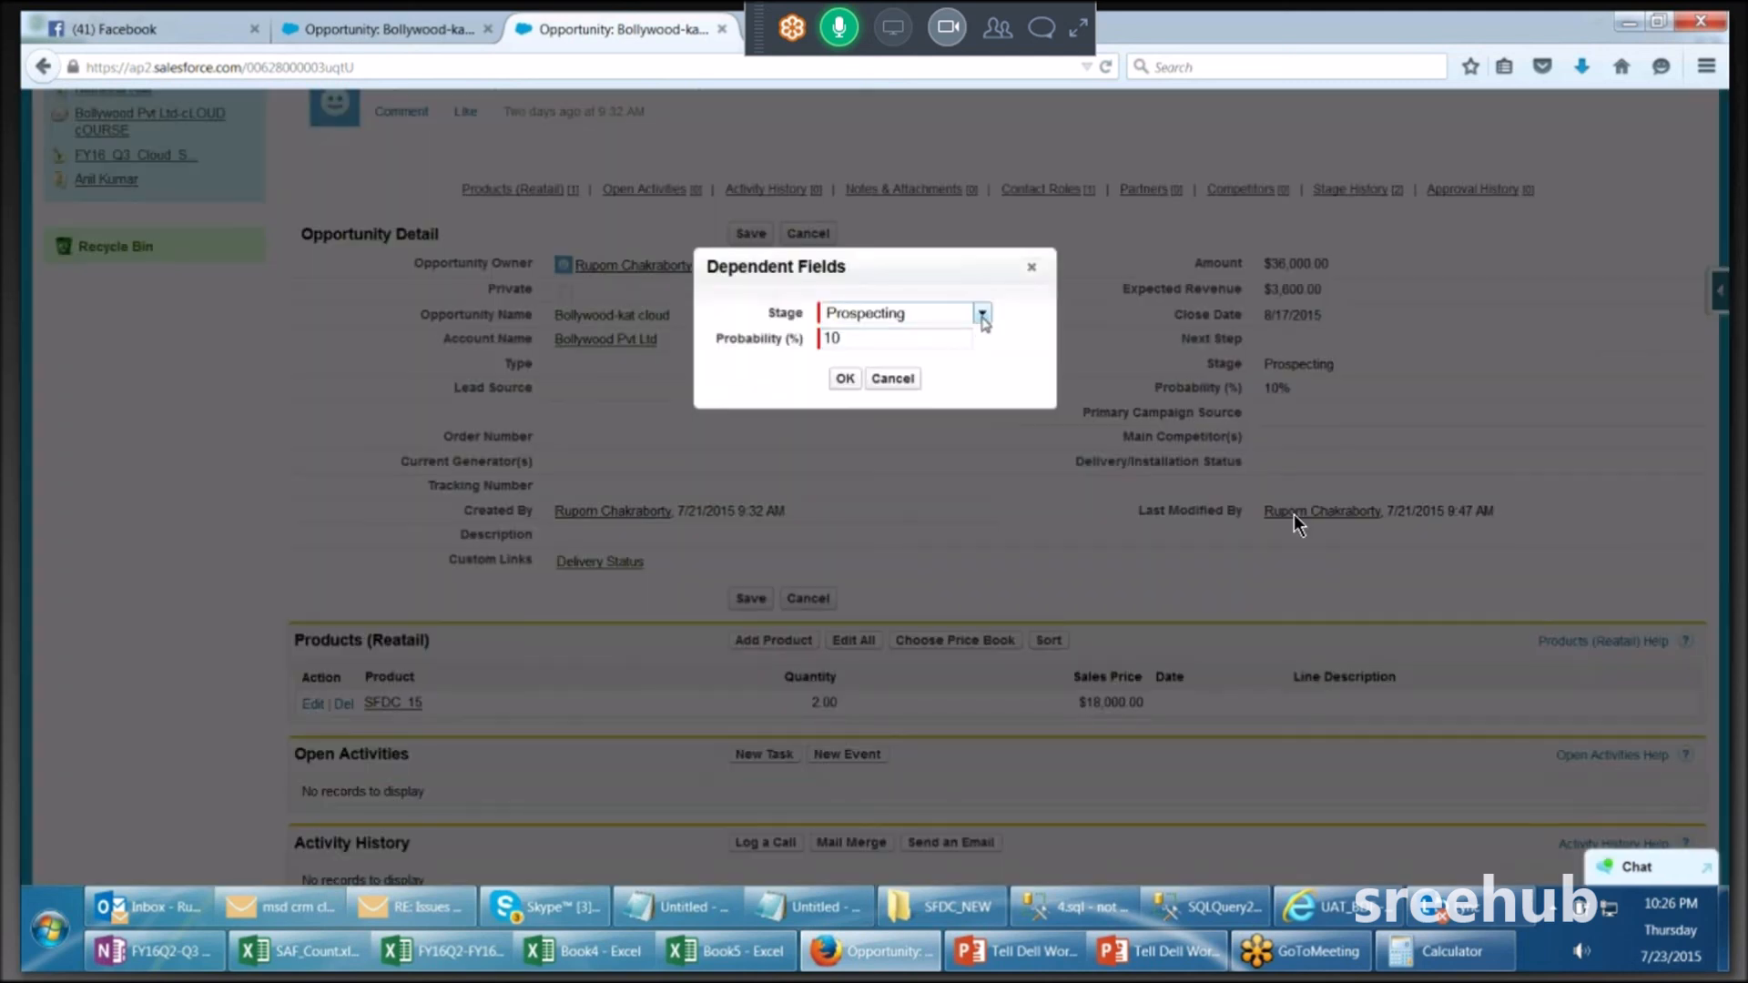
pyautogui.click(981, 312)
pyautogui.click(863, 410)
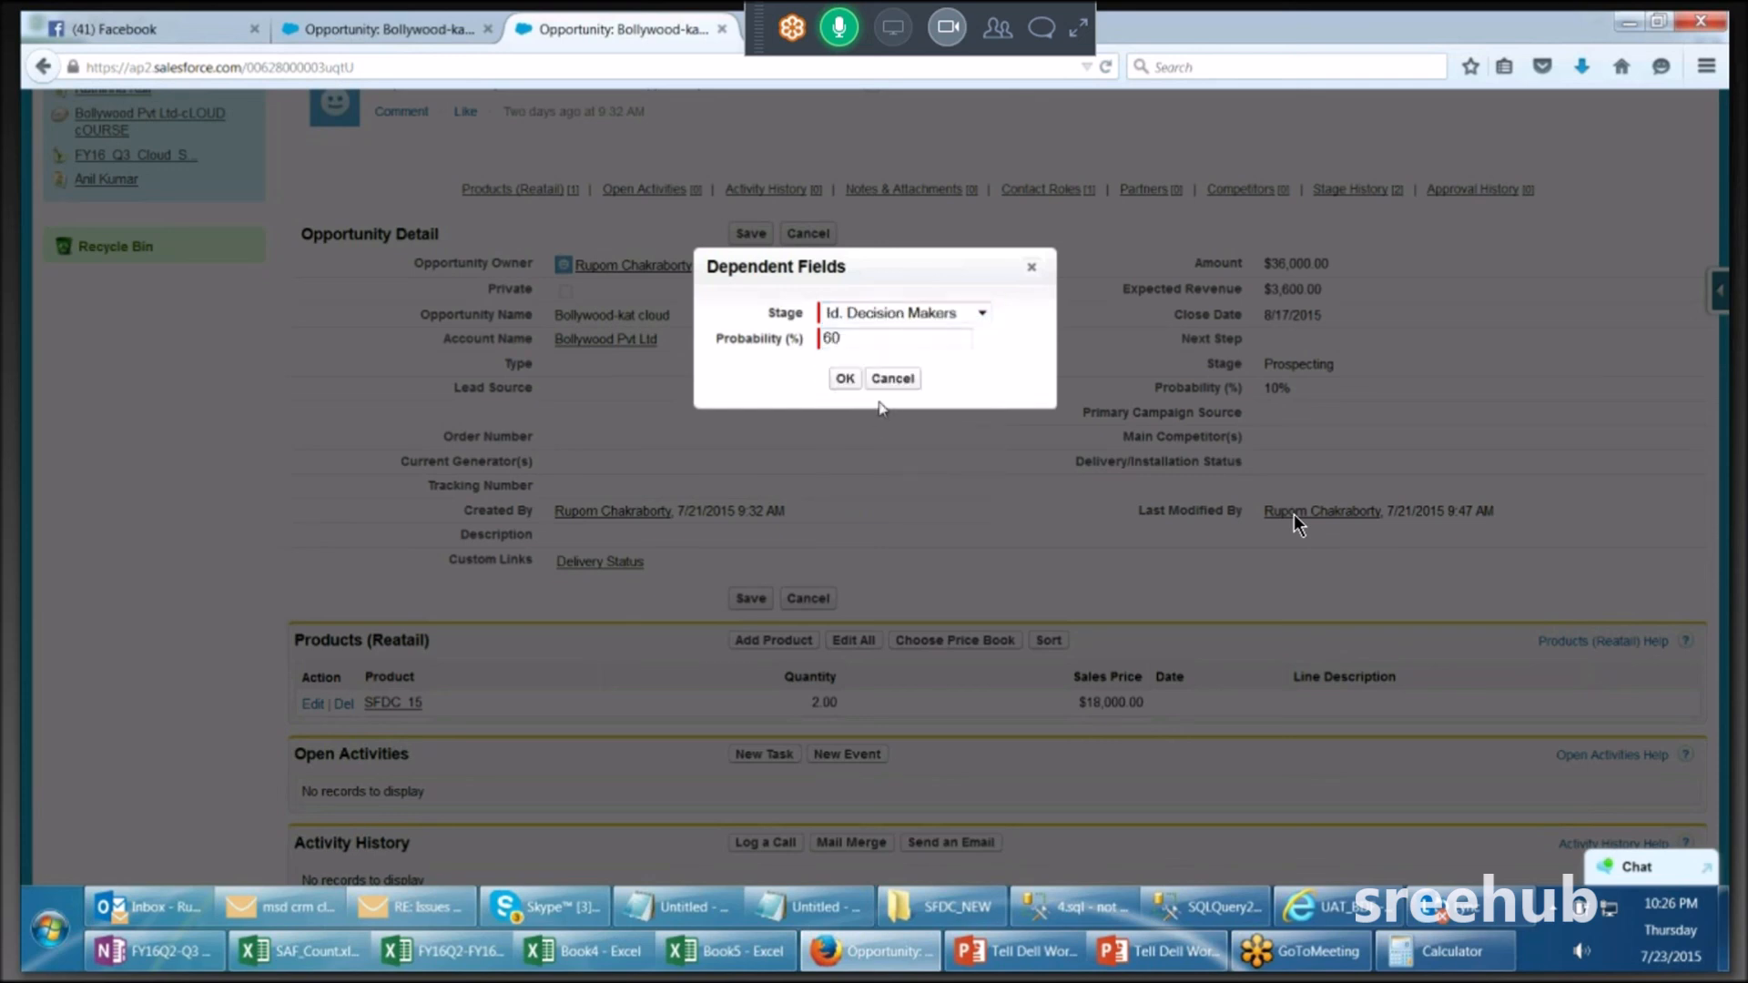
pyautogui.click(843, 374)
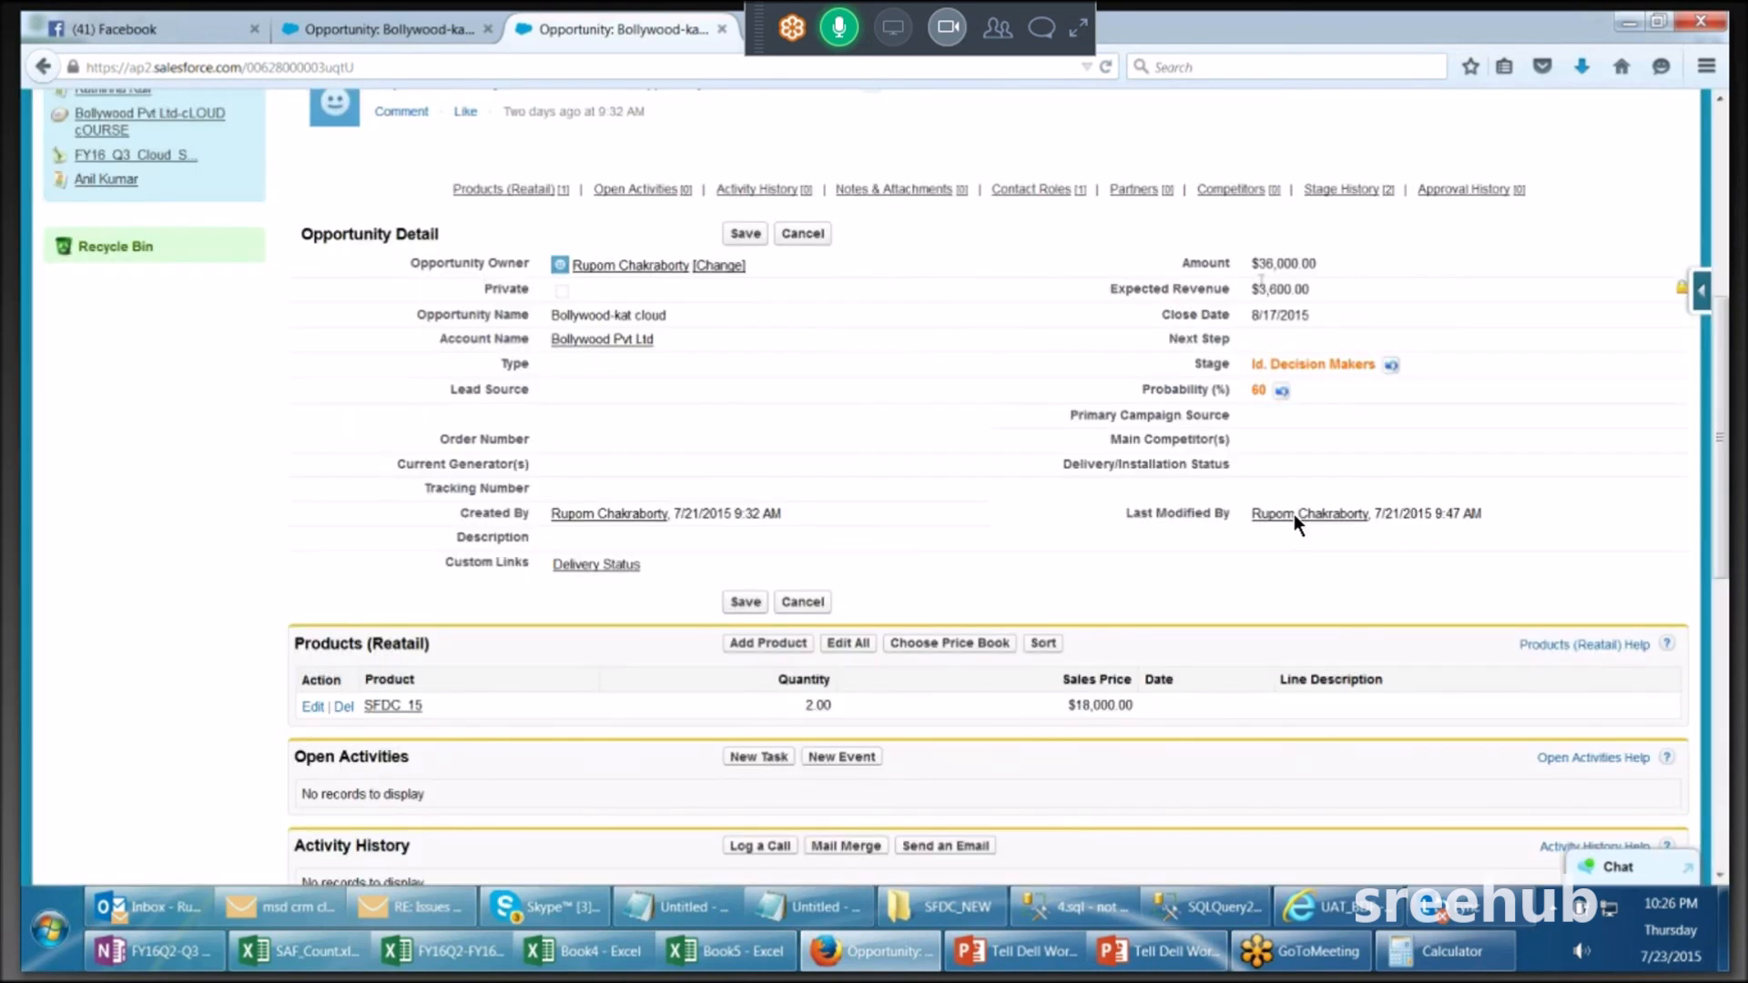
pyautogui.click(748, 237)
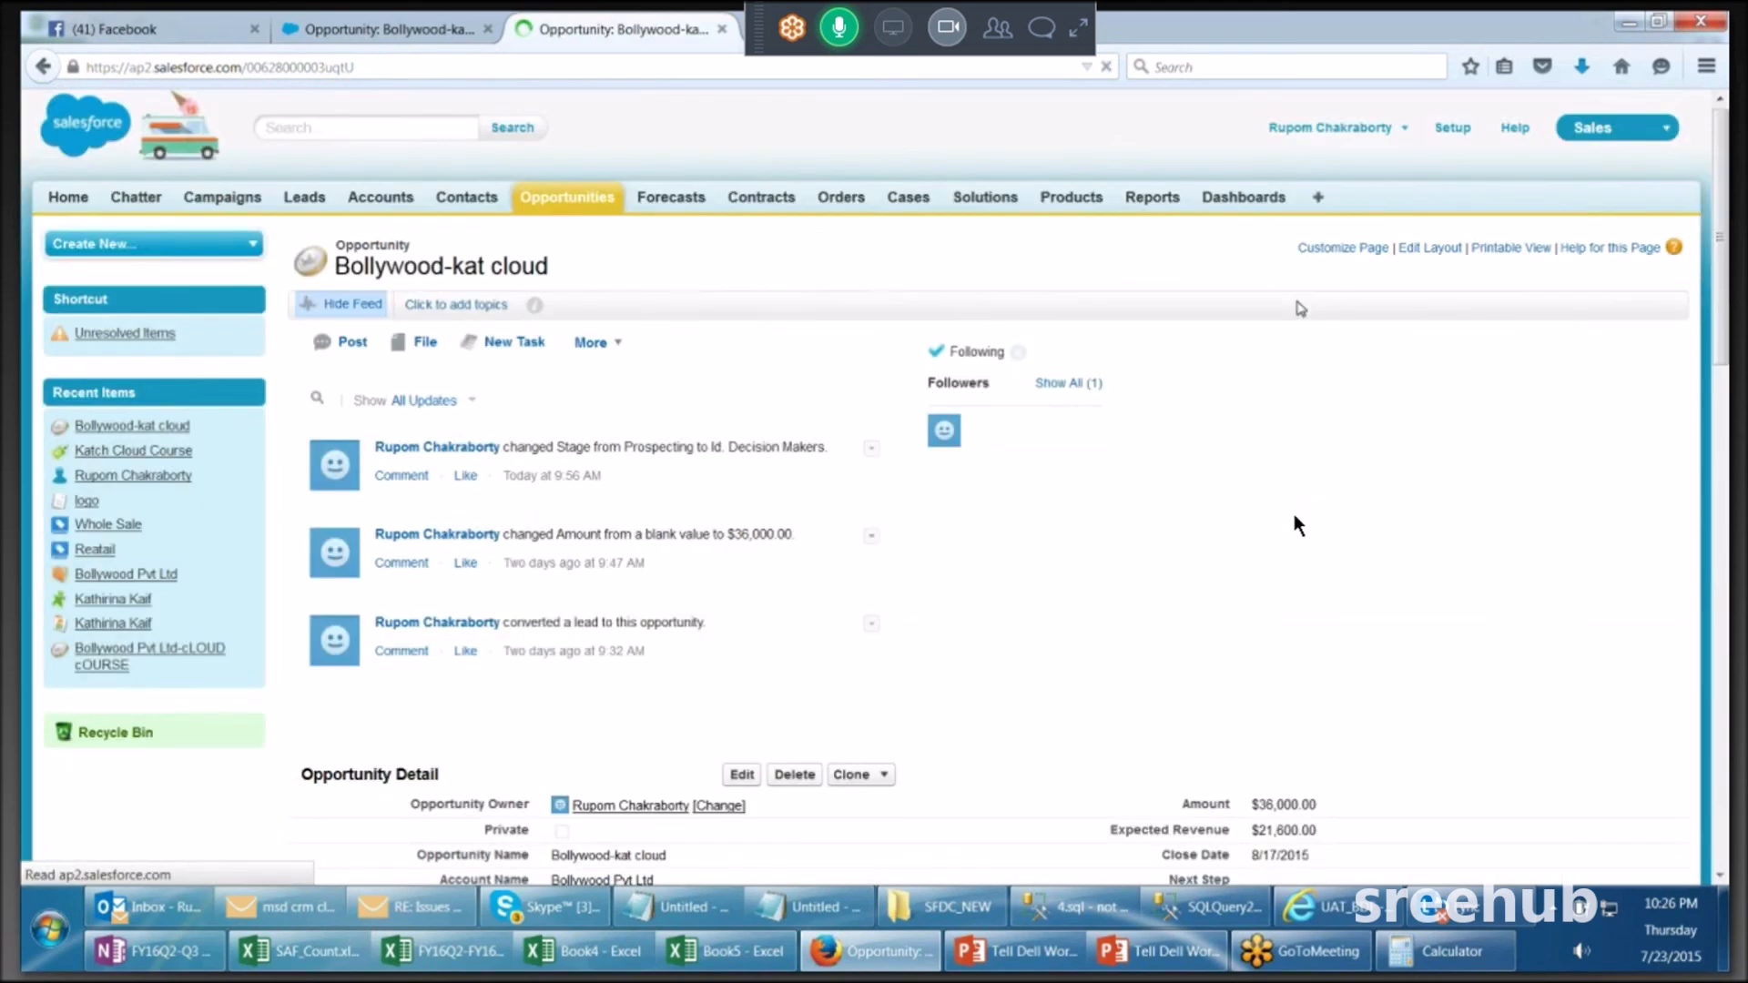
# Step: Check the opportunity's Expected Revenue in the detail section and the Id. Decision Makers probability in its Stage History
pyautogui.scroll(-4, 1299, 526)
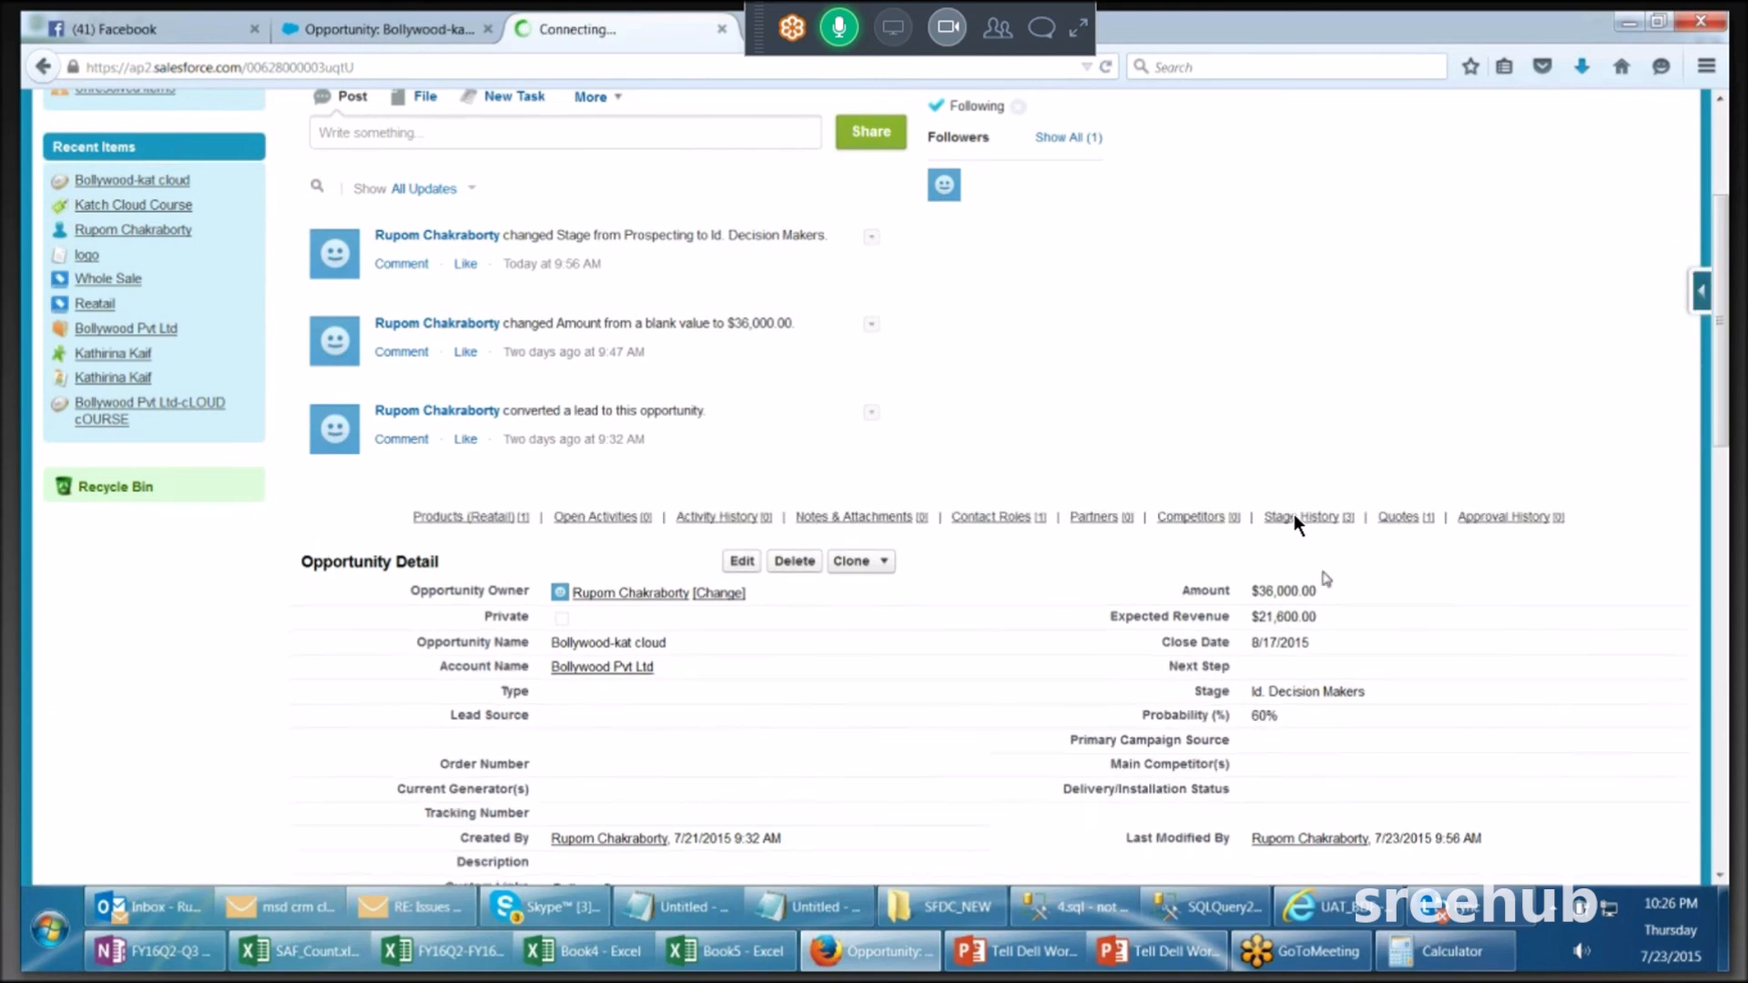
pyautogui.scroll(-2, 1299, 526)
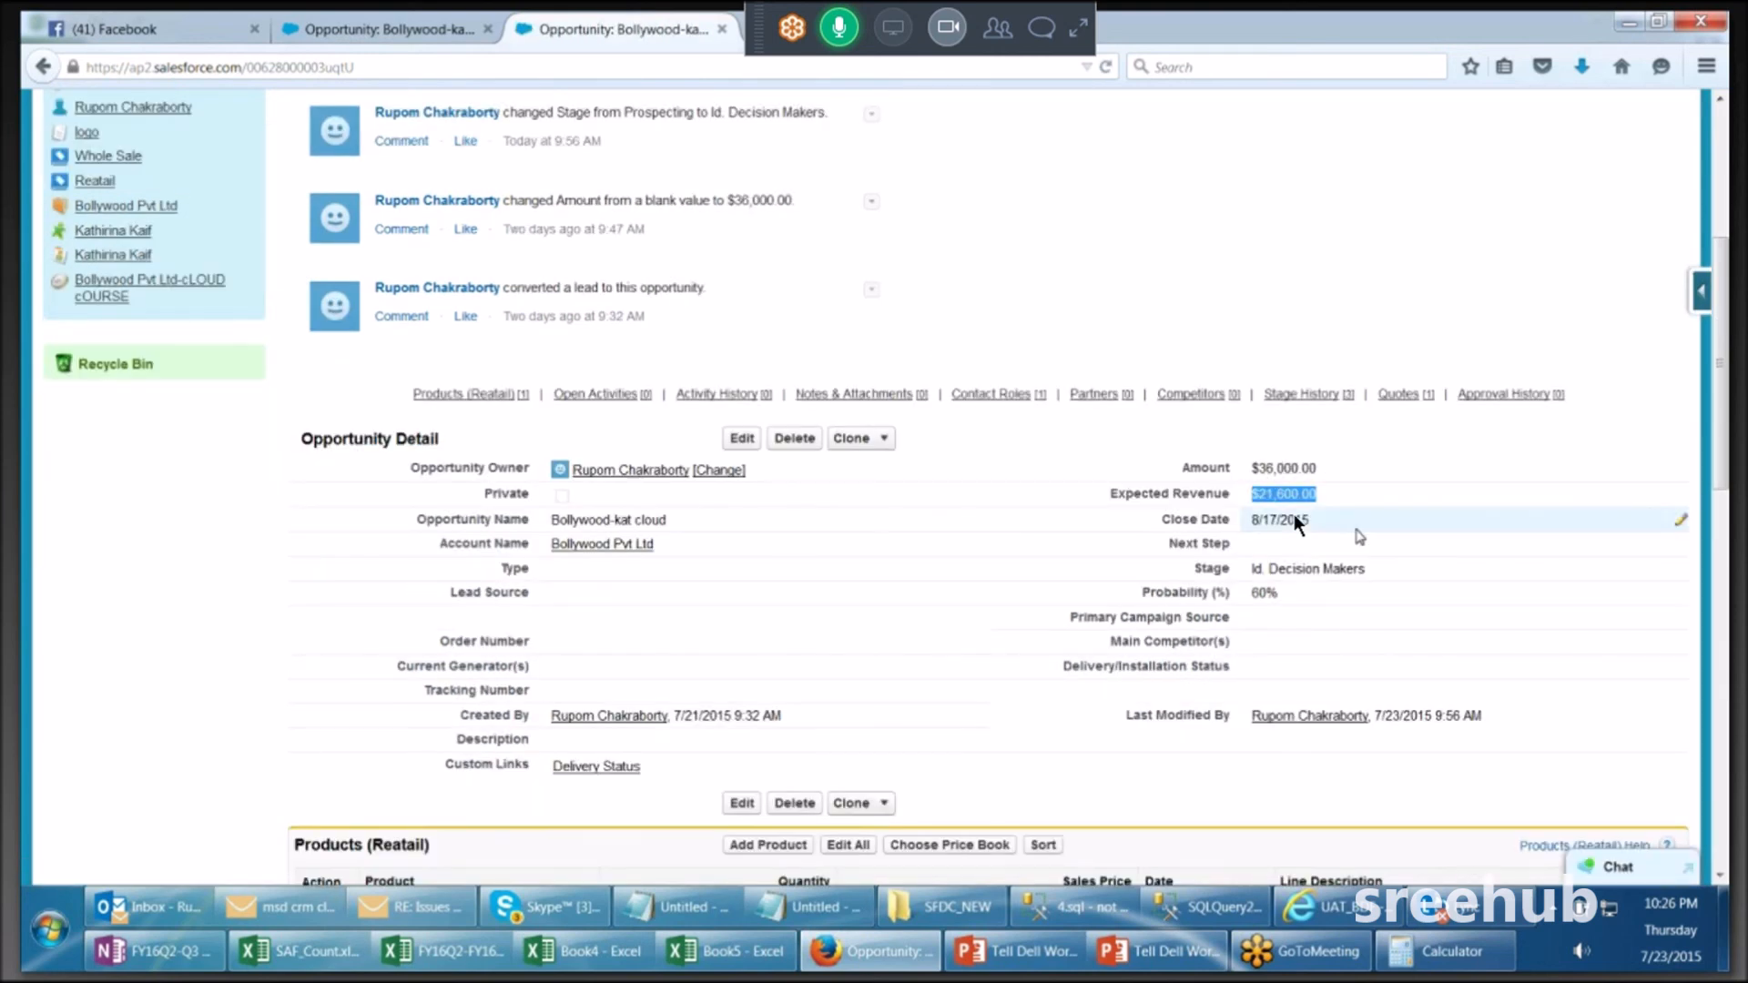
pyautogui.scroll(-1, 1299, 526)
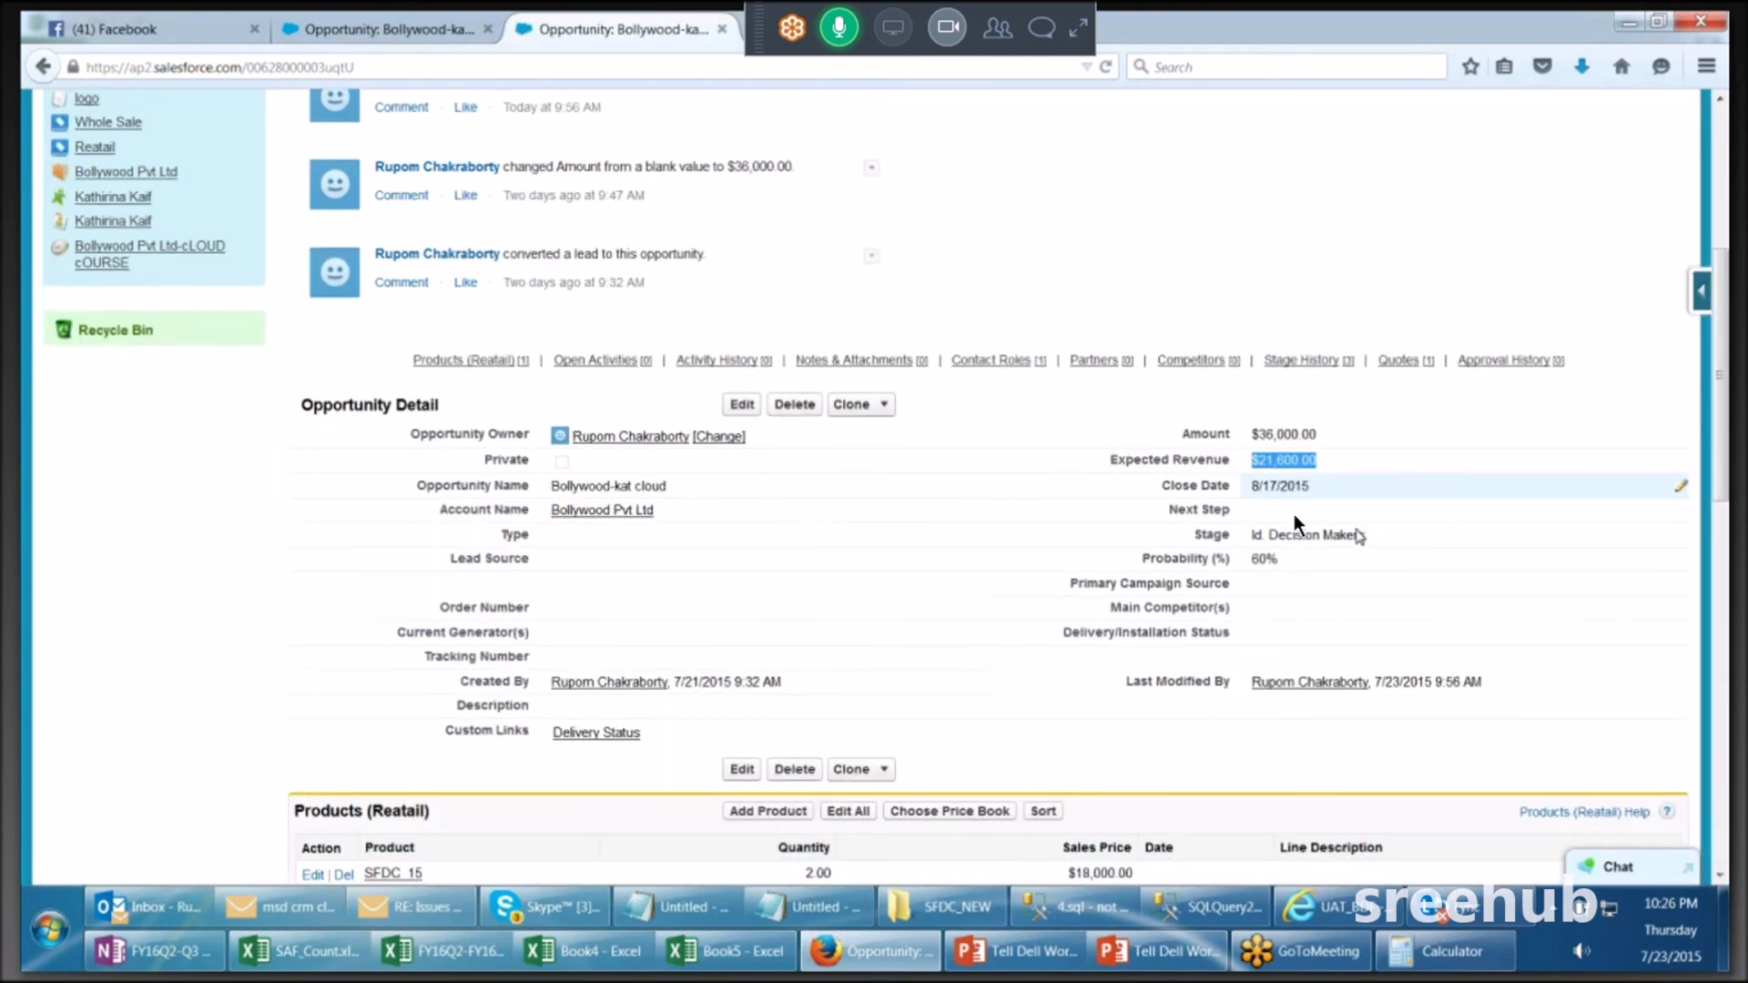
pyautogui.scroll(-15, 1299, 526)
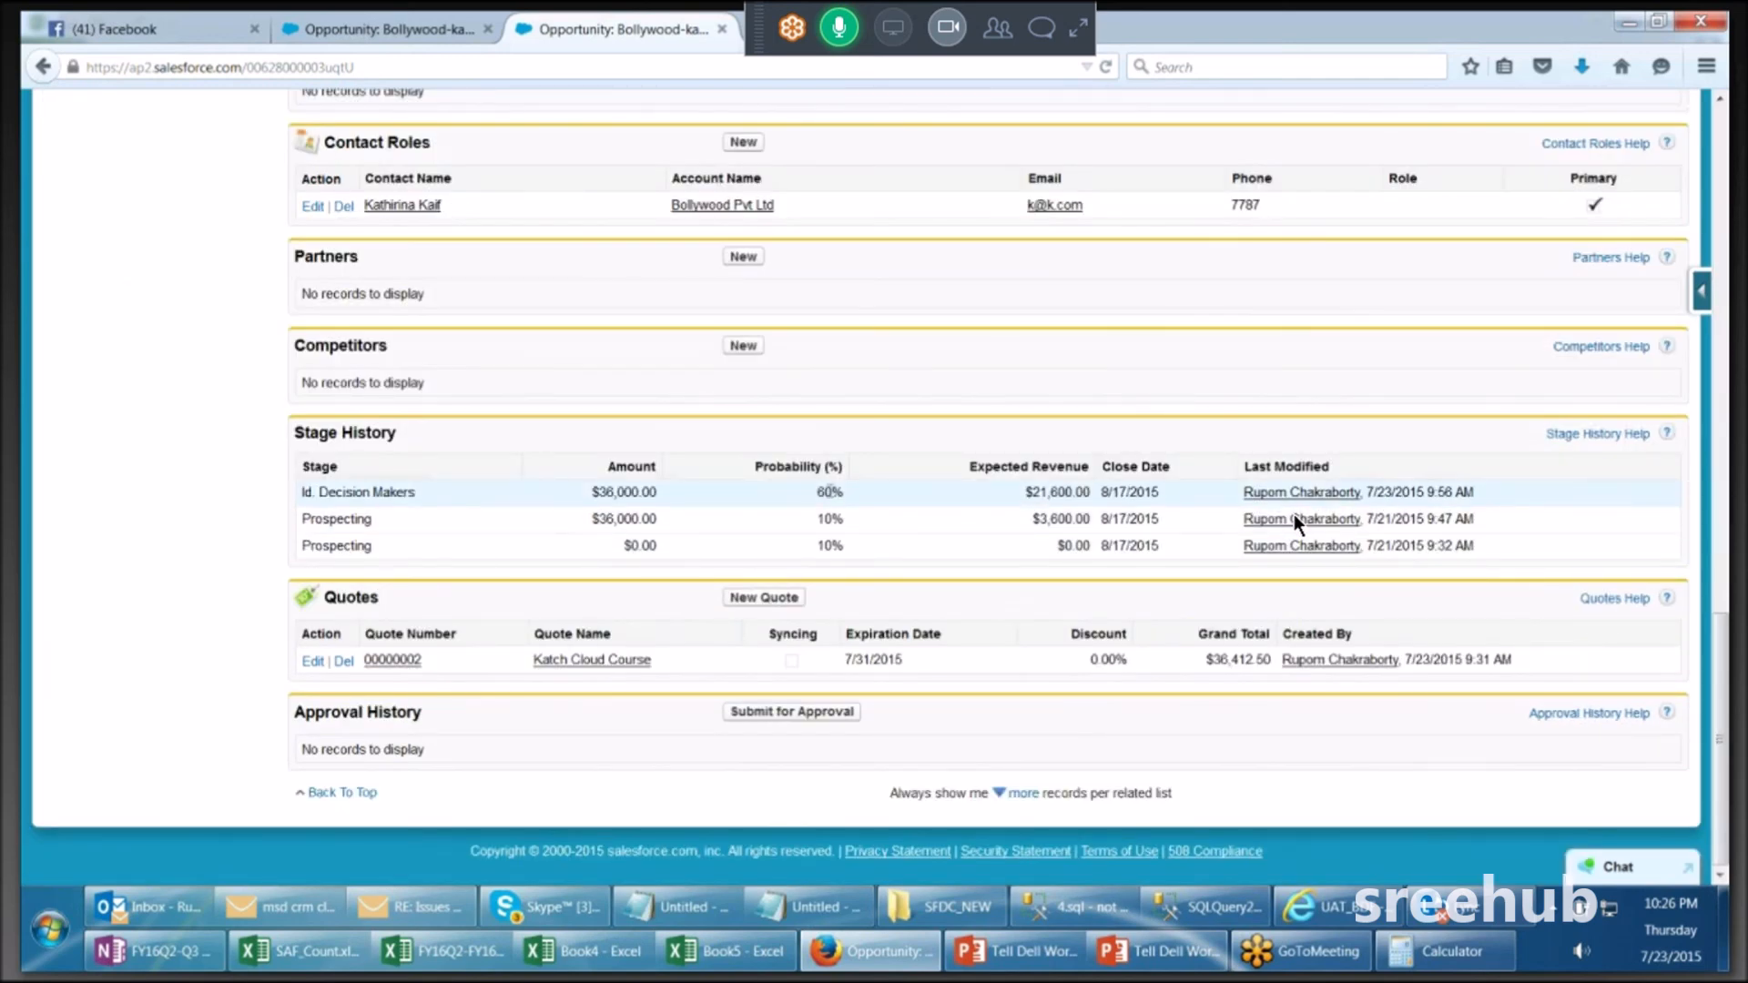
pyautogui.moveTo(825, 491)
pyautogui.mouseDown()
pyautogui.moveTo(872, 508)
pyautogui.moveTo(817, 496)
pyautogui.moveTo(833, 496)
pyautogui.mouseUp()
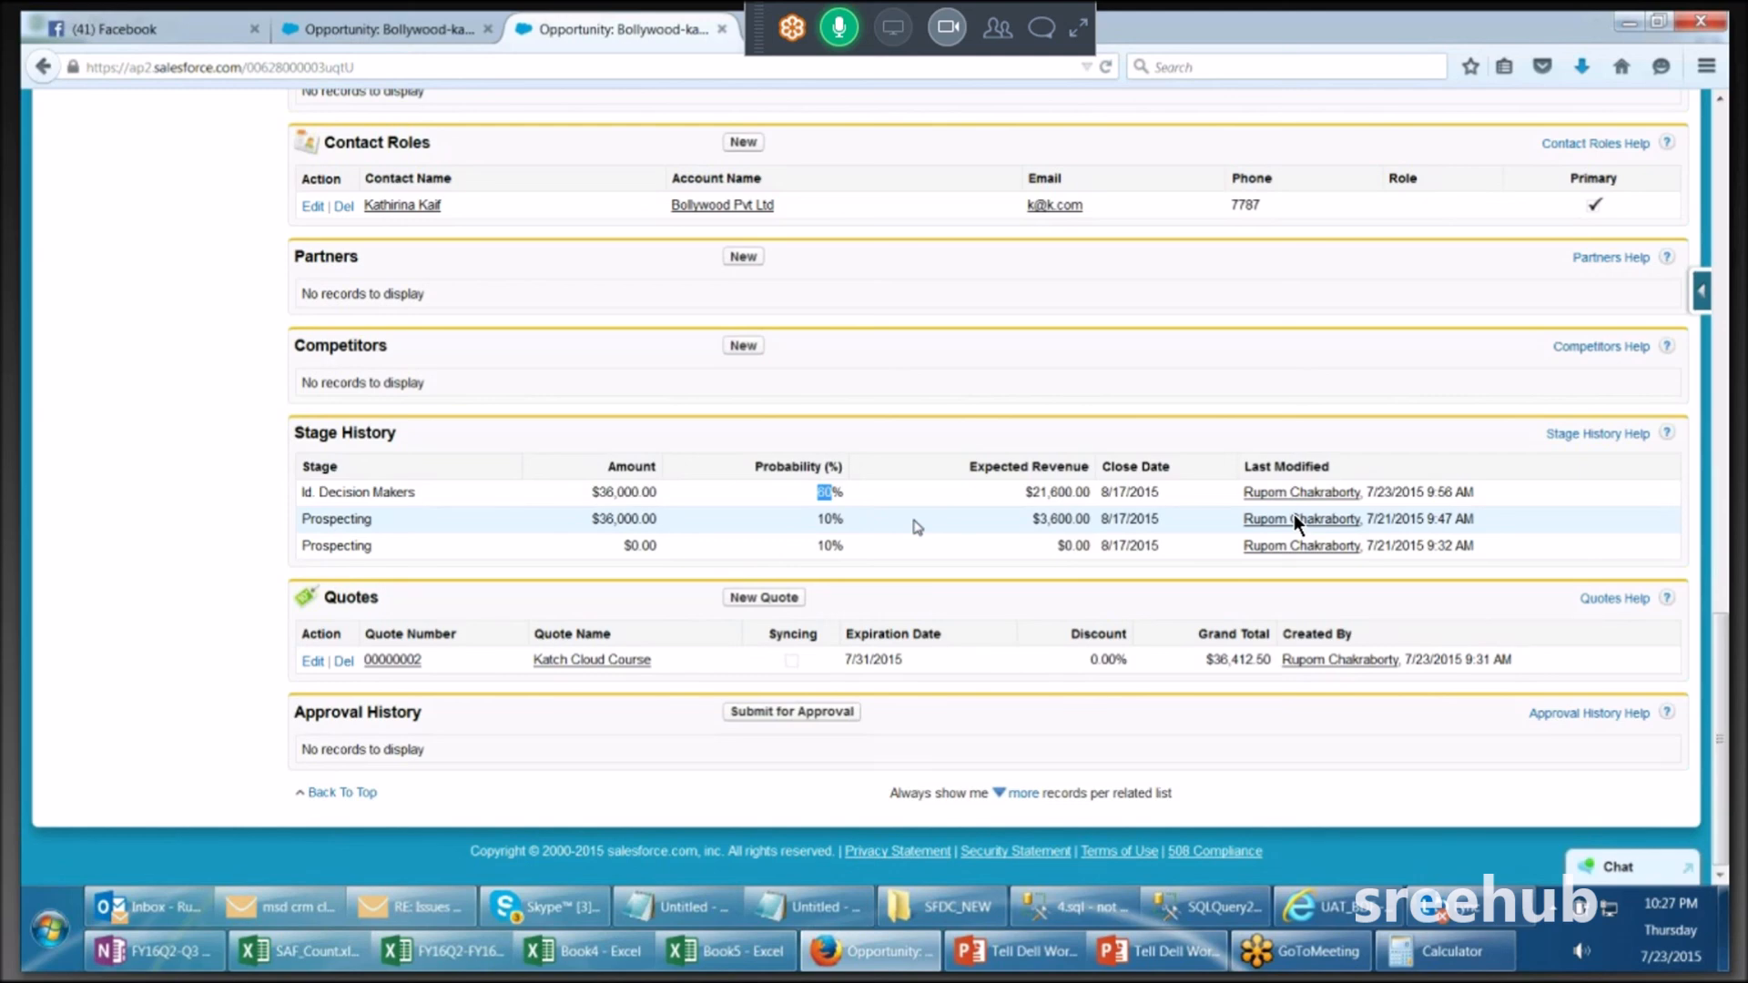
# Step: Compare the Amount, Expected Revenue and Probability in Opportunity Detail with the Stage History entries
pyautogui.scroll(10, 1297, 523)
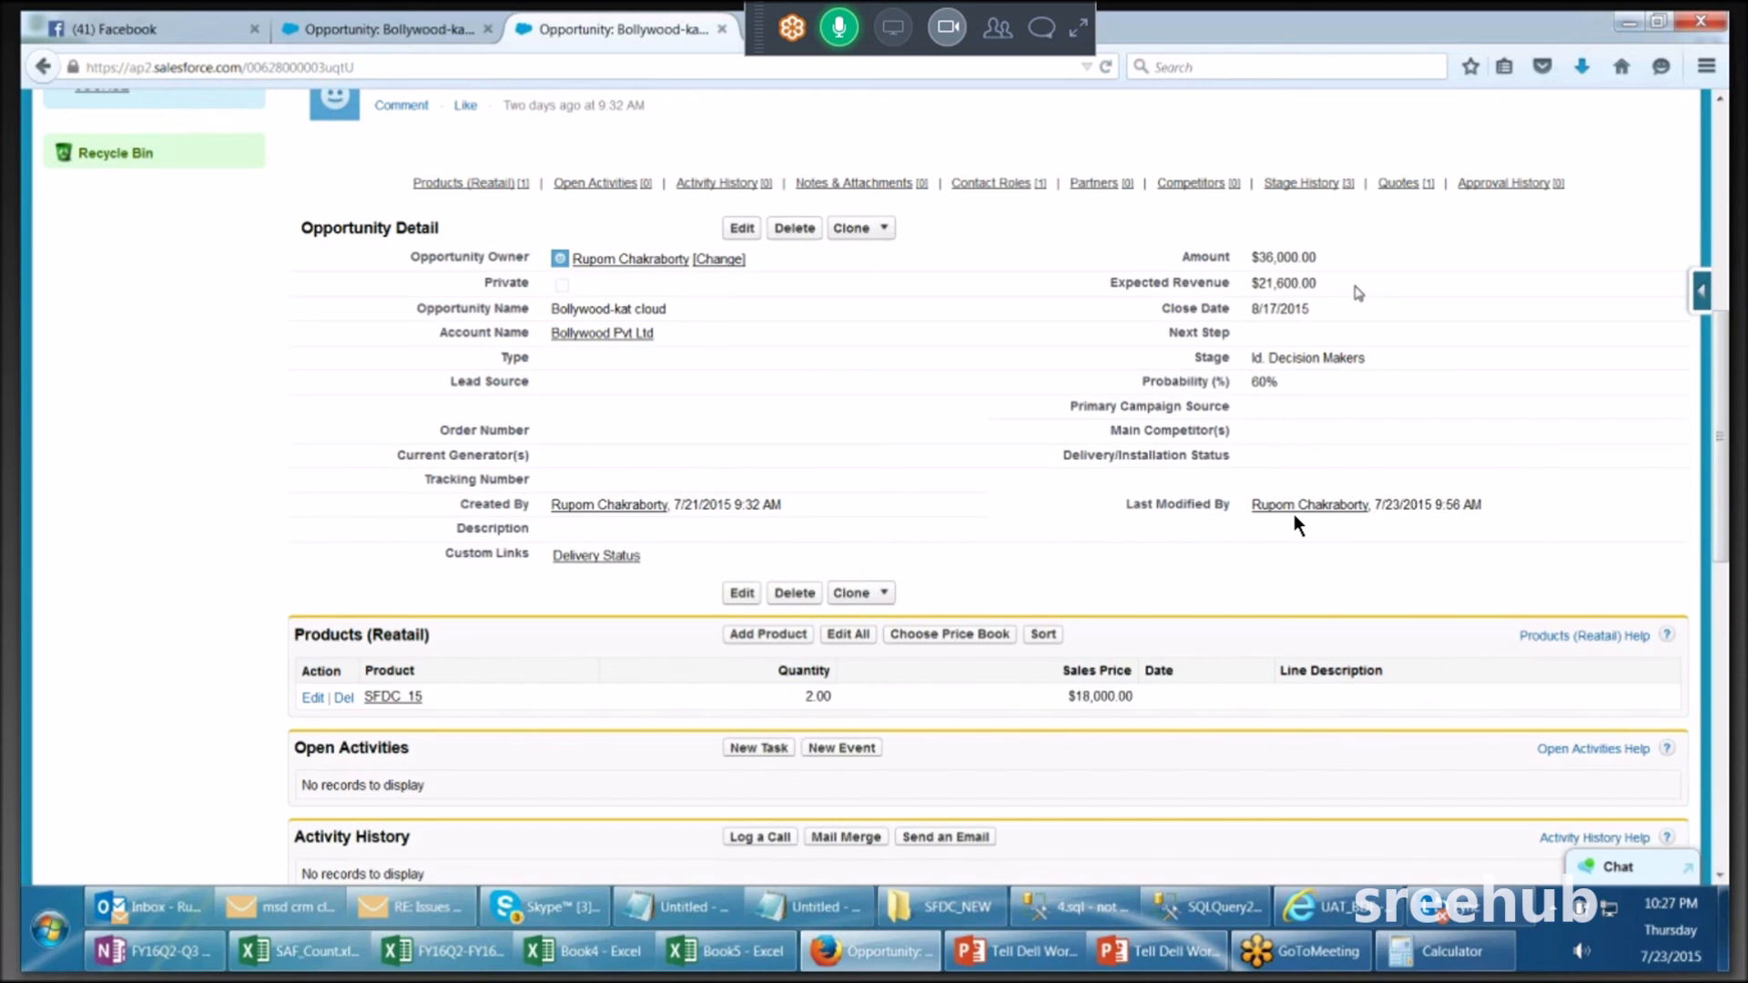
pyautogui.scroll(1, 1297, 525)
pyautogui.scroll(-15, 1297, 525)
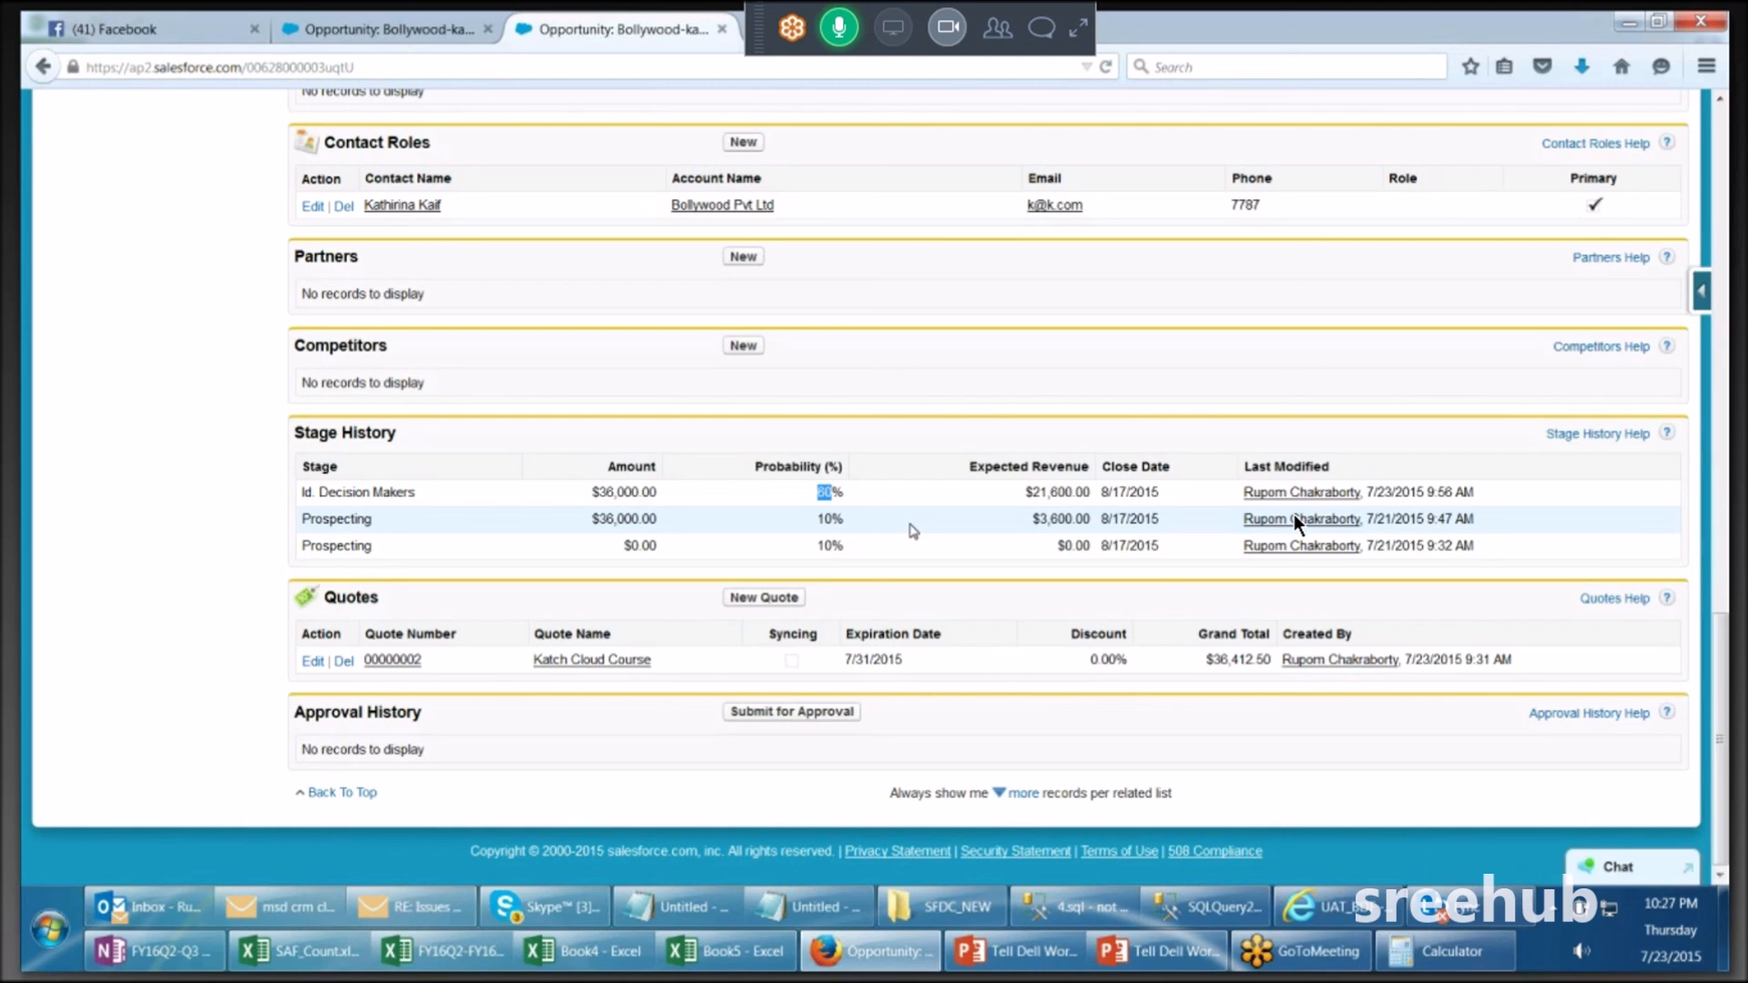
pyautogui.scroll(8, 1297, 525)
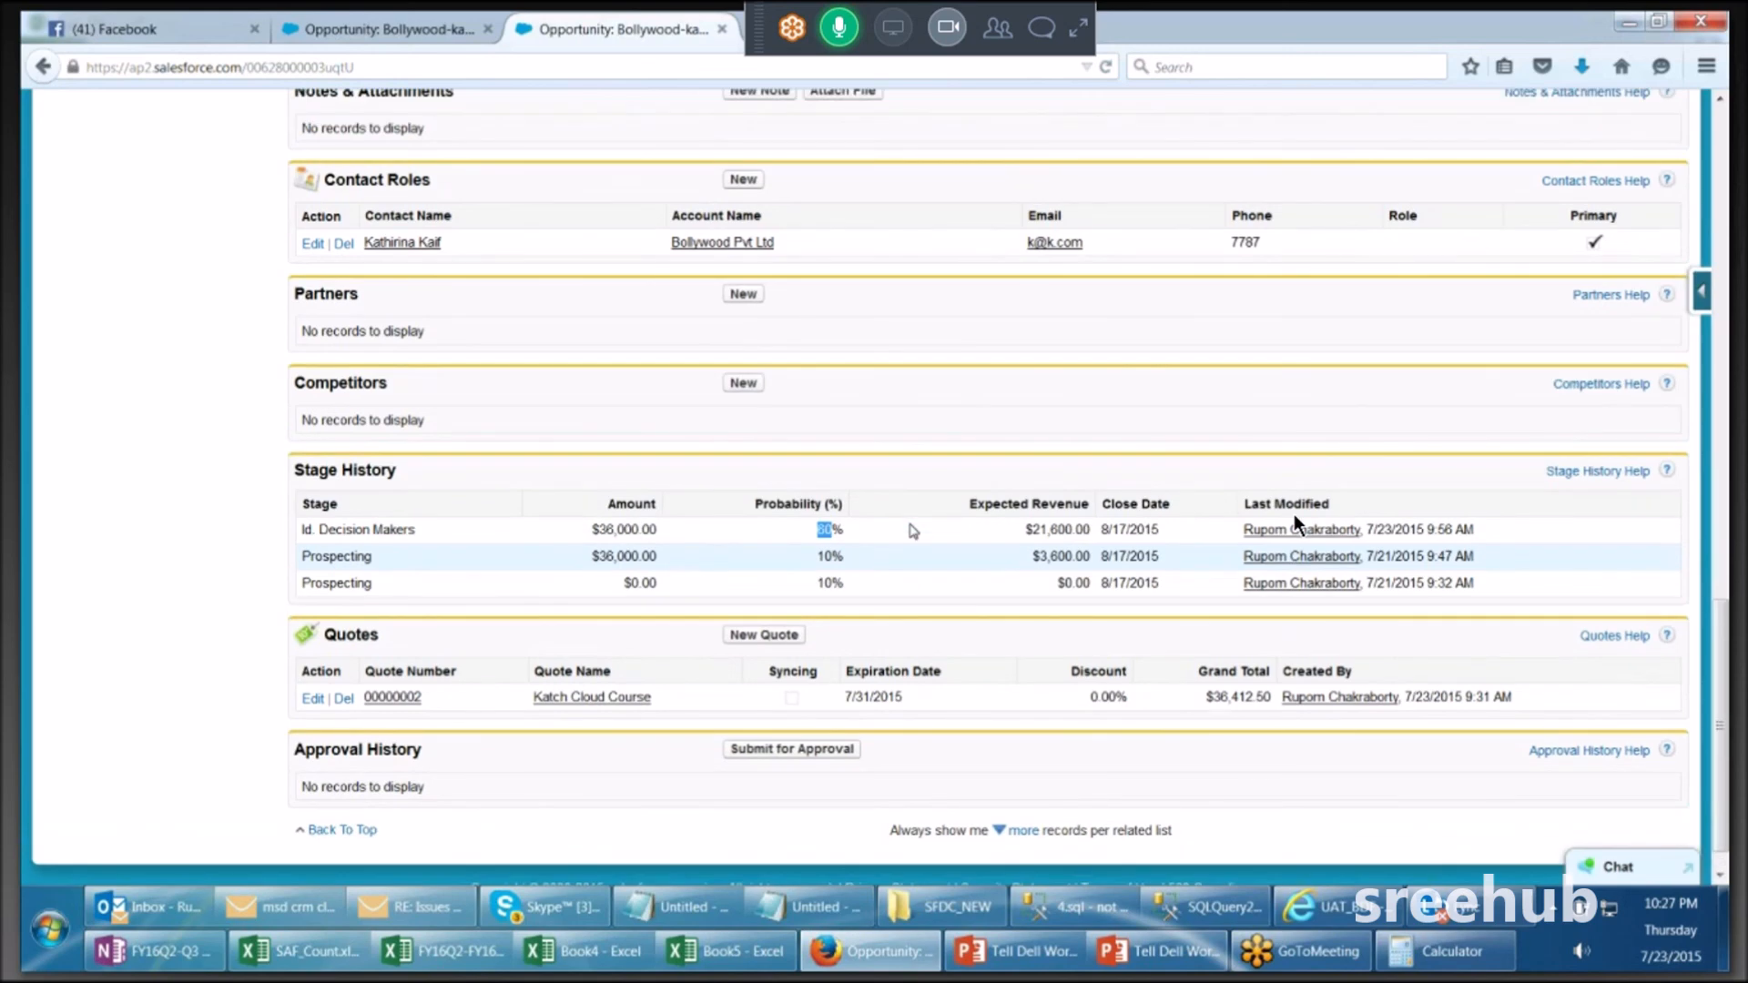
pyautogui.scroll(5, 1297, 525)
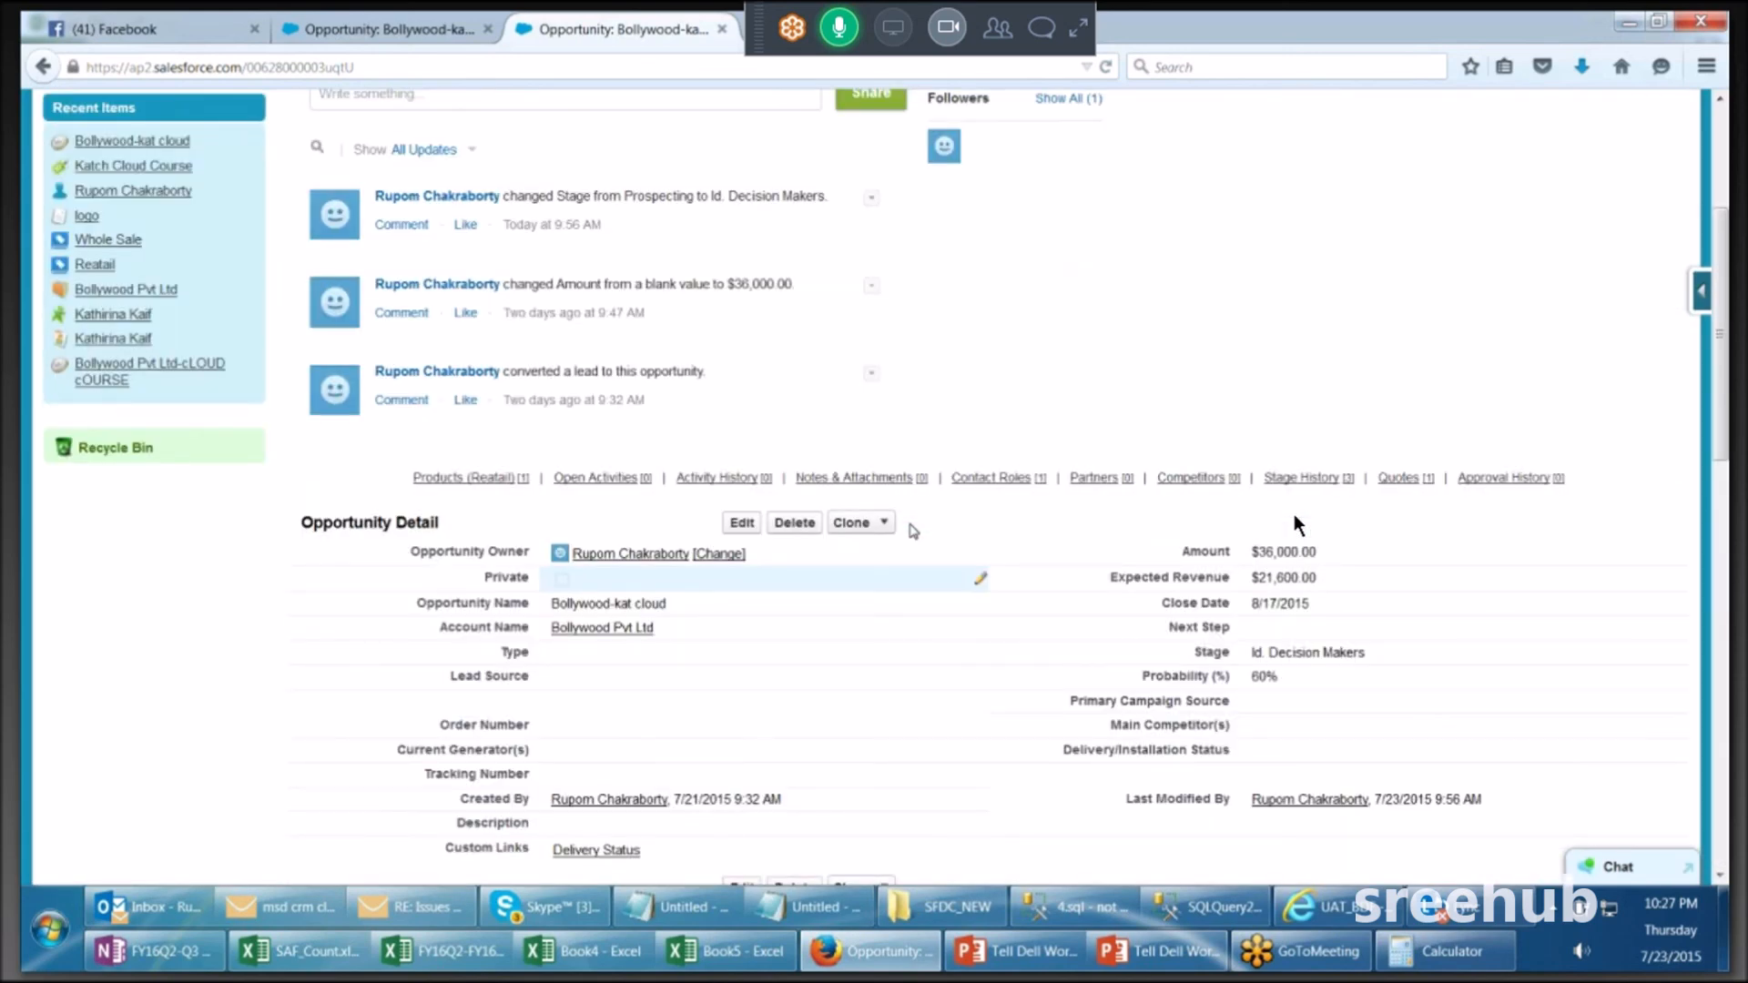
pyautogui.scroll(2, 1297, 525)
pyautogui.scroll(-3, 1297, 525)
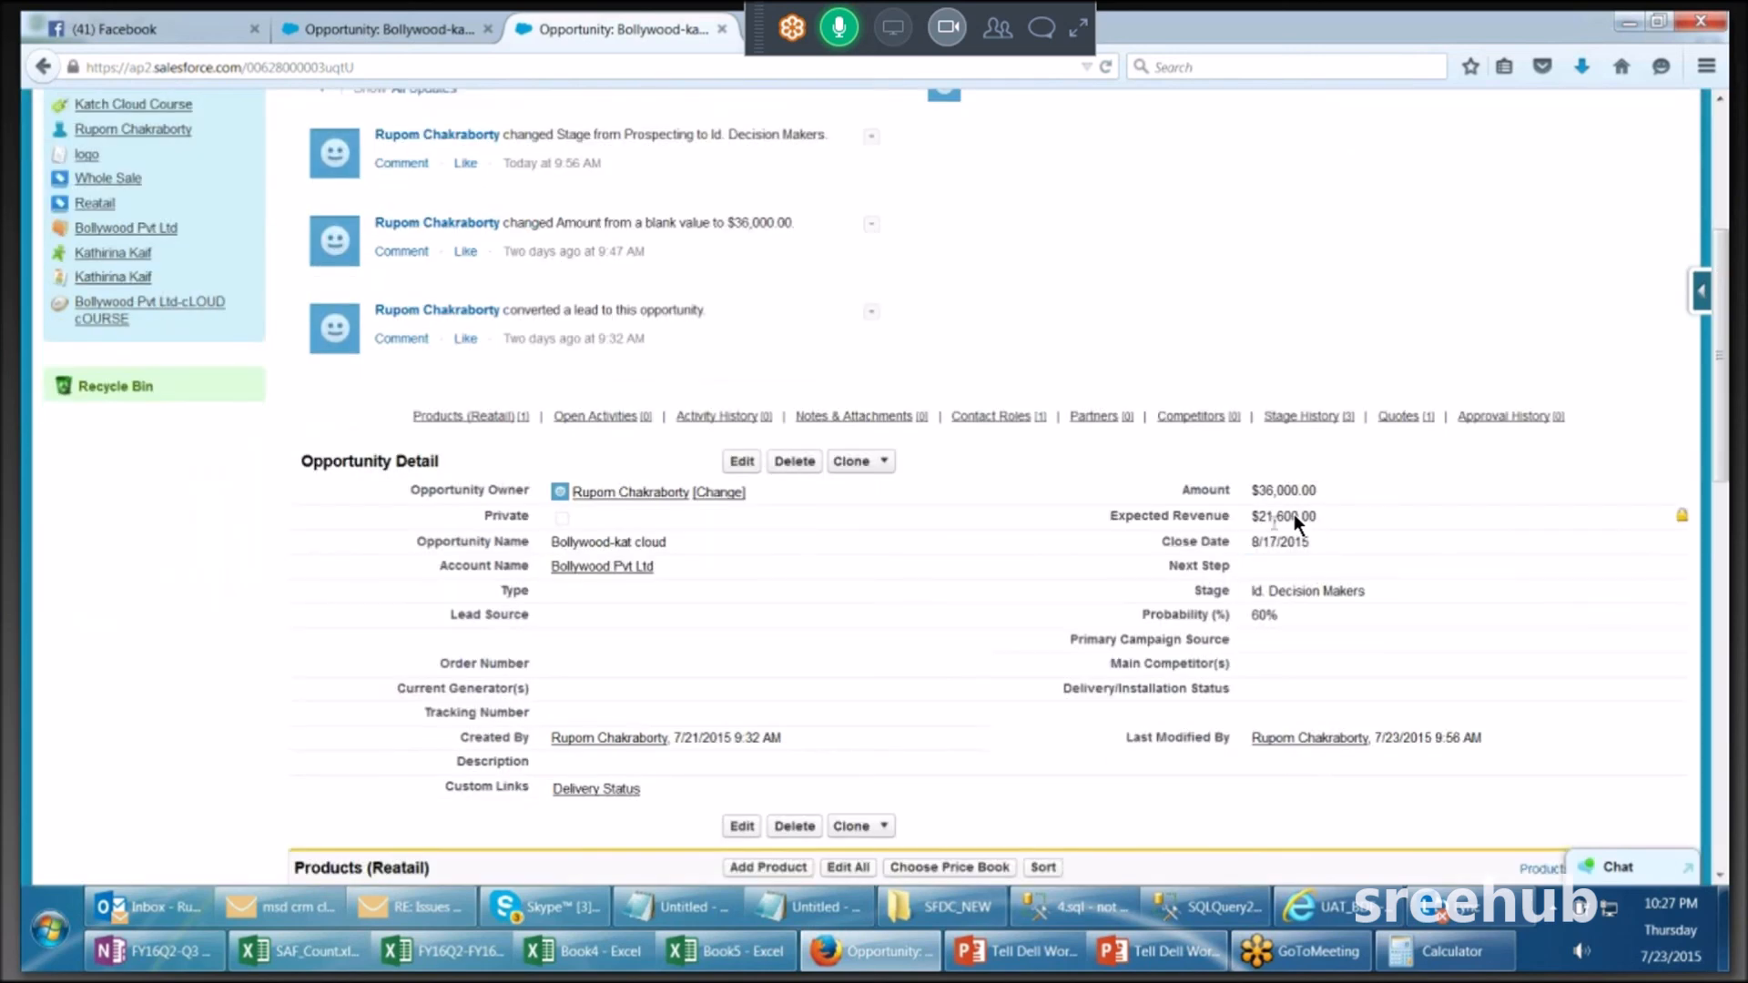